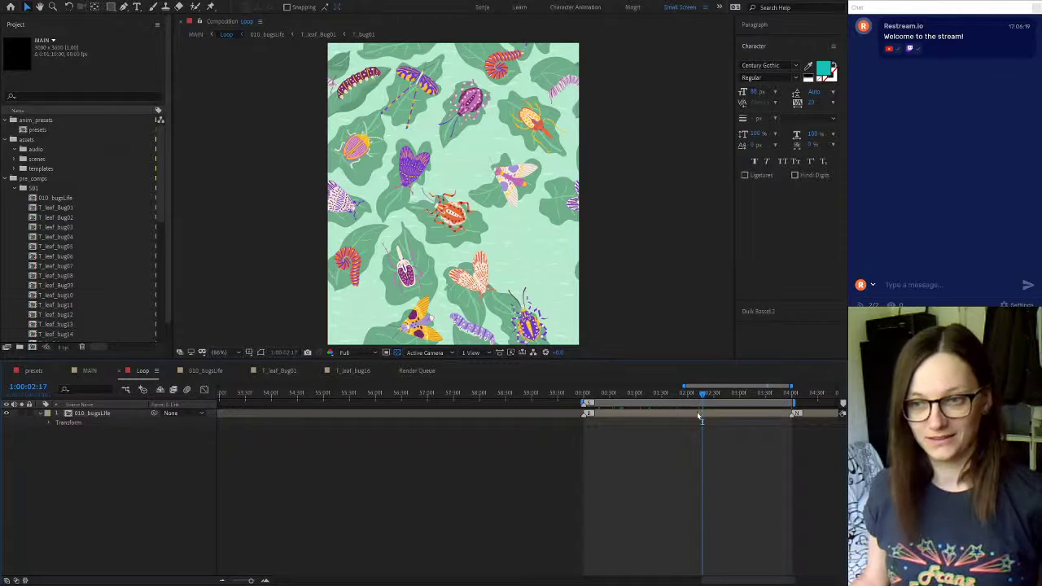
Compare the Loop composition with the nested 010_bugsLife composition, ending in 010_bugsLife
{"action": "double_click", "coordinate": [697, 414]}
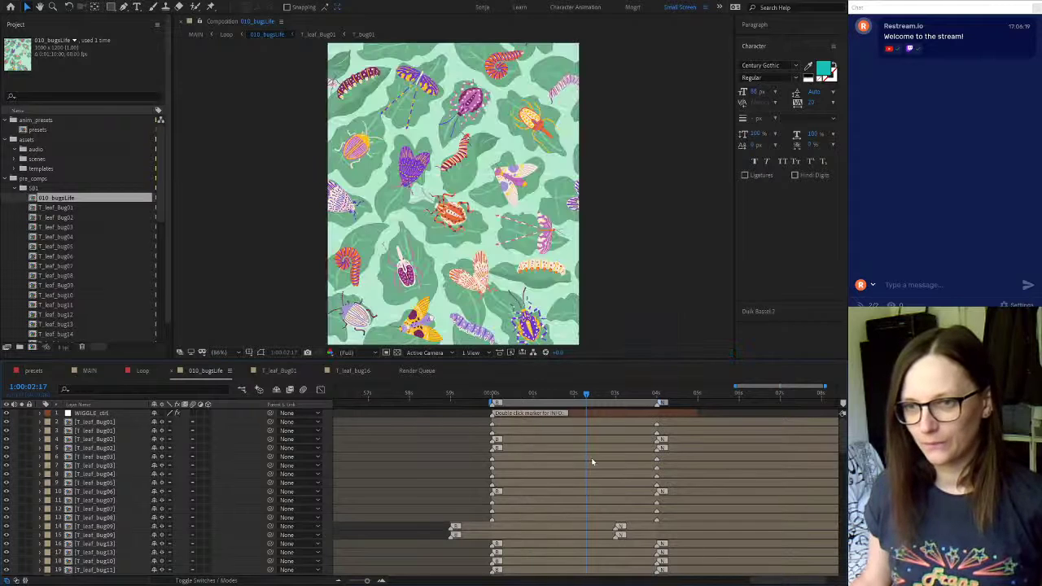
{"action": "left_click", "coordinate": [142, 371]}
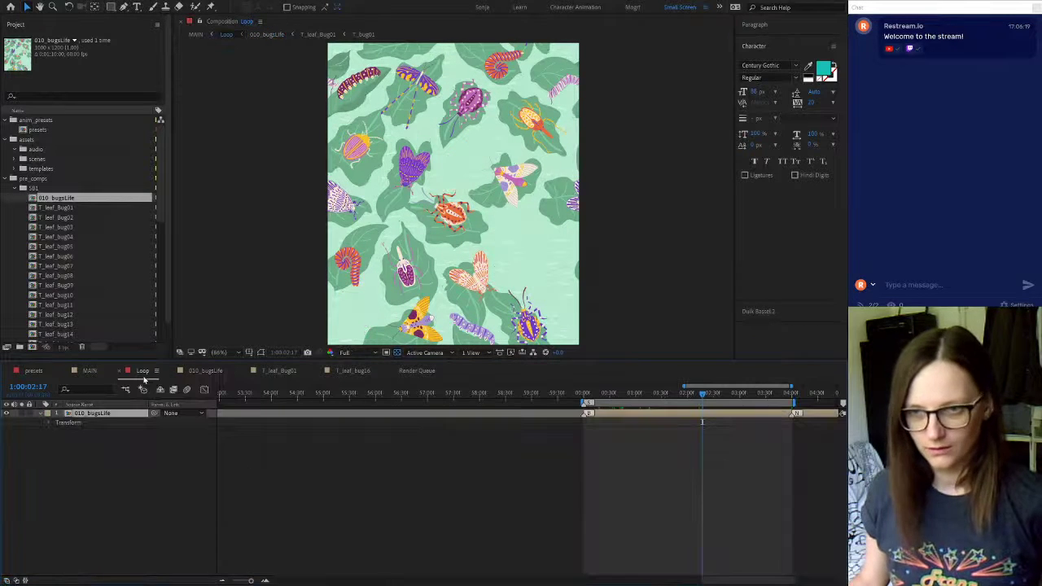
{"action": "left_click", "coordinate": [206, 371]}
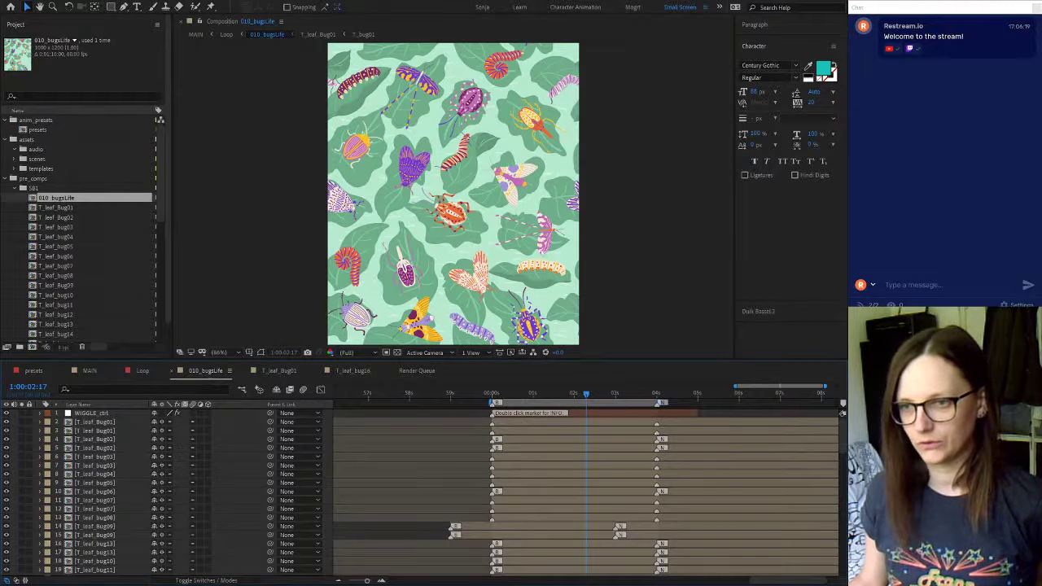
{"action": "left_click", "coordinate": [143, 370]}
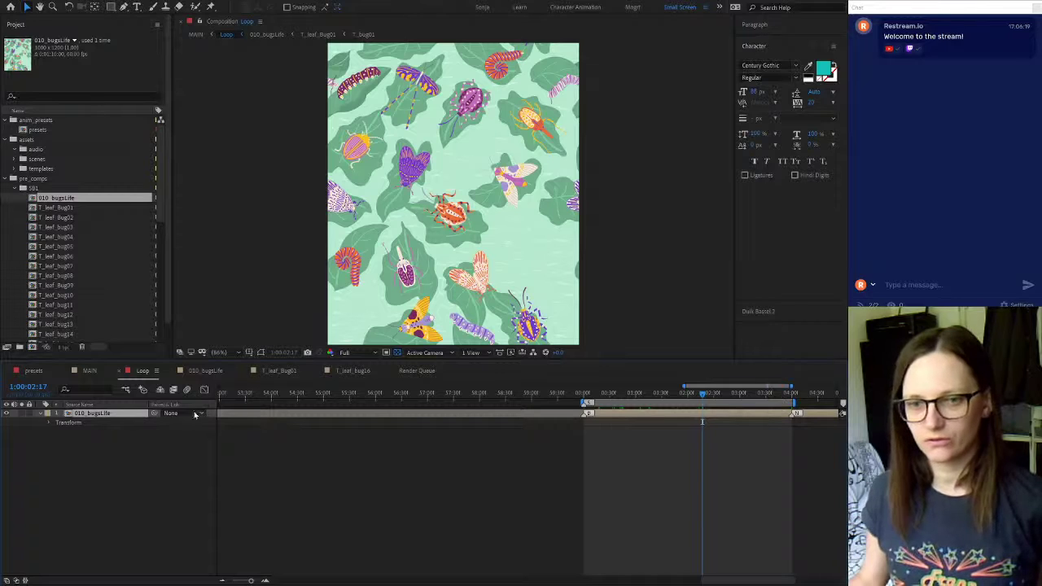
{"action": "left_click", "coordinate": [205, 370]}
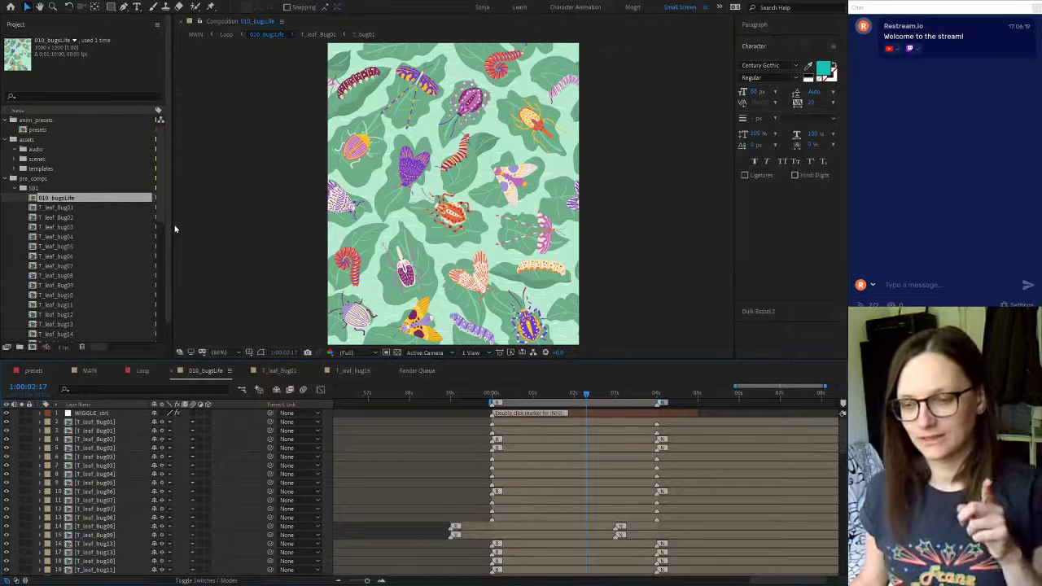
Delete the MAGIC IS HAPPENING composition from the project
{"action": "left_click_drag", "start_coordinate": [164, 226], "coordinate": [159, 306]}
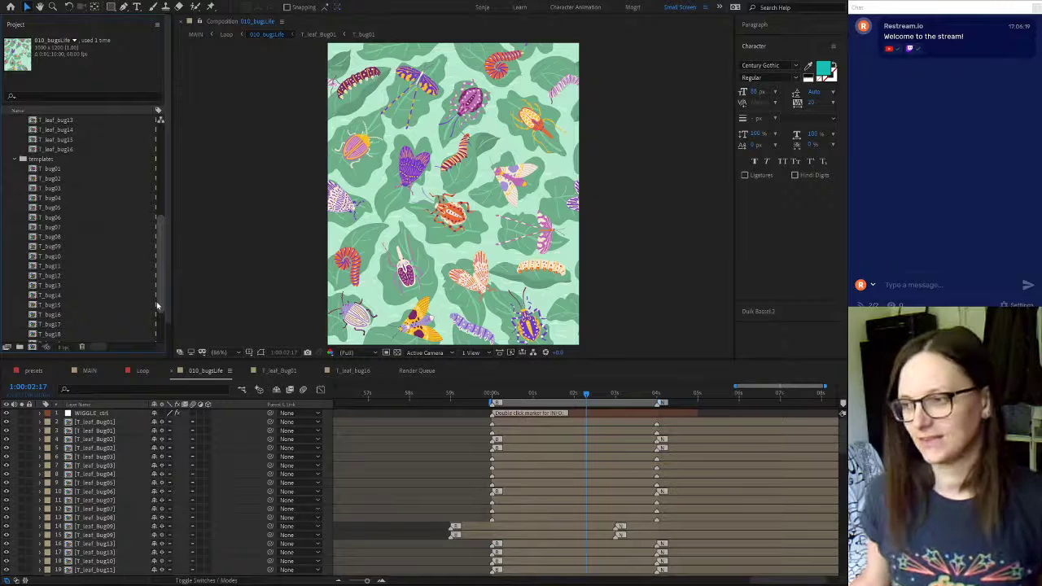
{"action": "scroll", "coordinate": [116, 303], "scroll_direction": "down", "scroll_amount": 4}
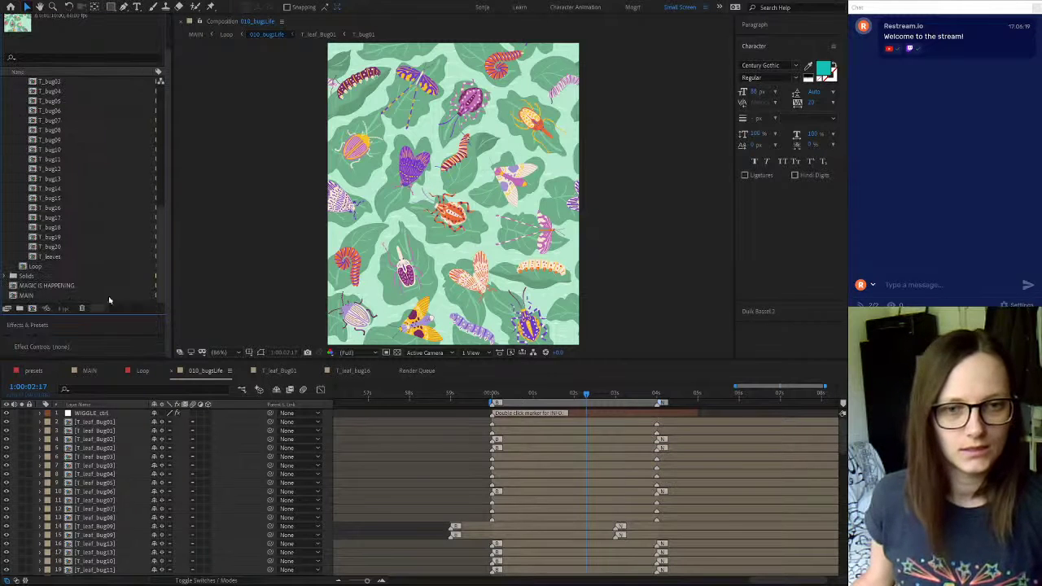
{"action": "scroll", "coordinate": [80, 267], "scroll_direction": "up", "scroll_amount": 1}
{"action": "scroll", "coordinate": [79, 266], "scroll_direction": "down", "scroll_amount": 1}
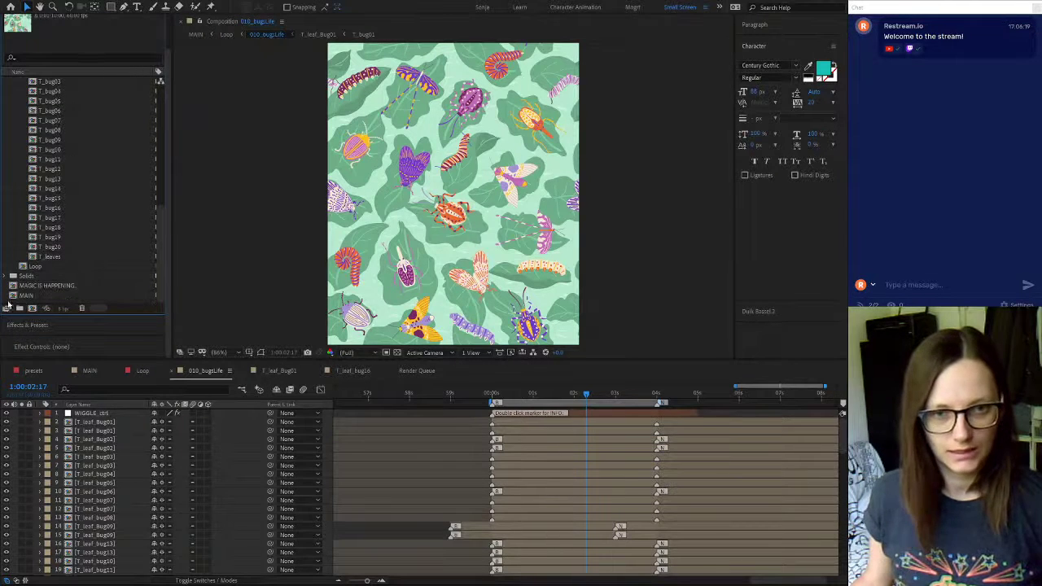
{"action": "left_click", "coordinate": [39, 287]}
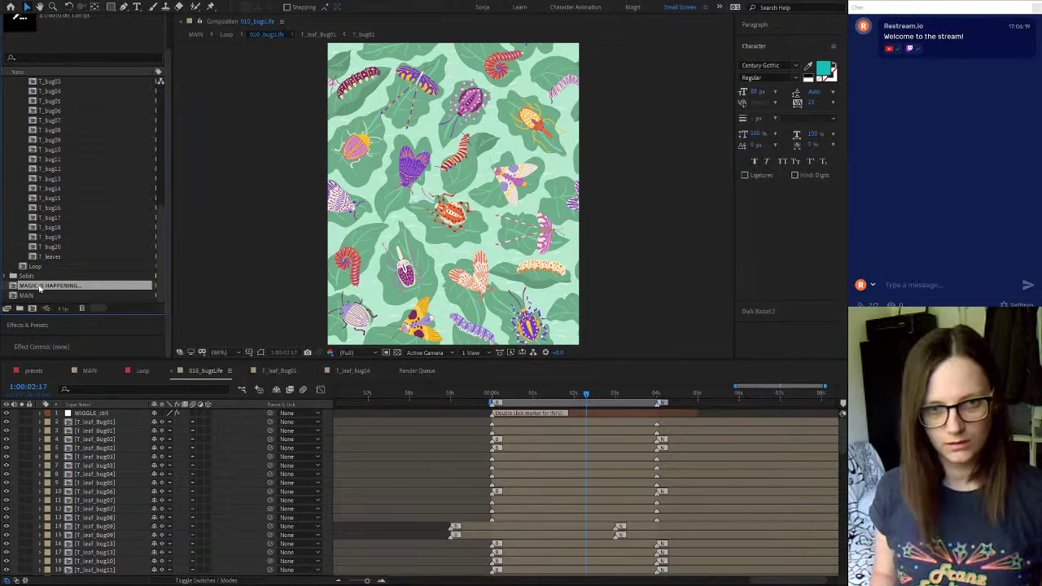
{"action": "key", "text": "ctrl+k"}
{"action": "left_click", "coordinate": [469, 307]}
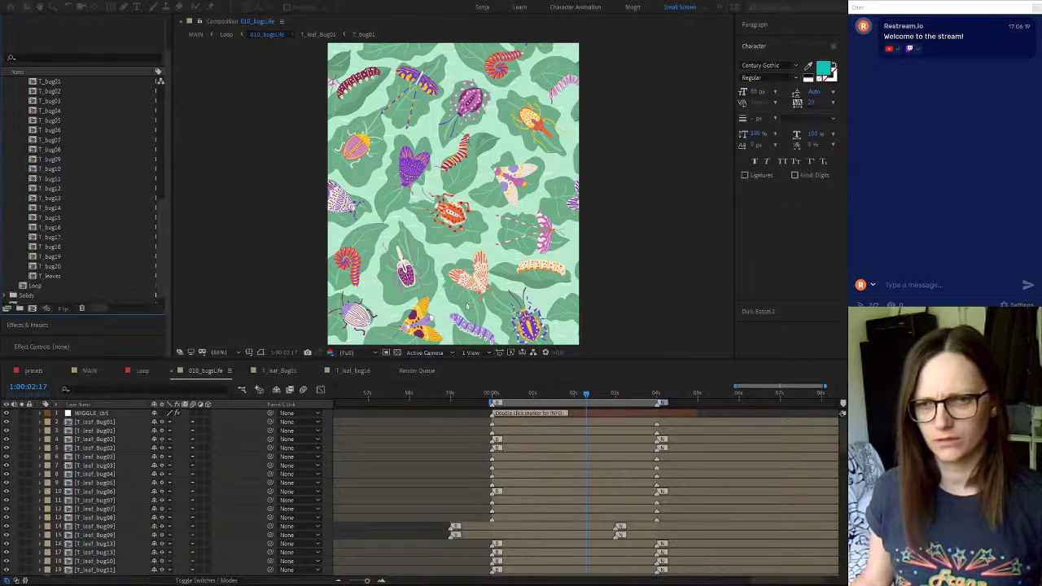
Open the T_bug01 template composition and examine the caterpillar's rig layers over its animated time range
{"action": "left_click_drag", "start_coordinate": [162, 212], "coordinate": [156, 111]}
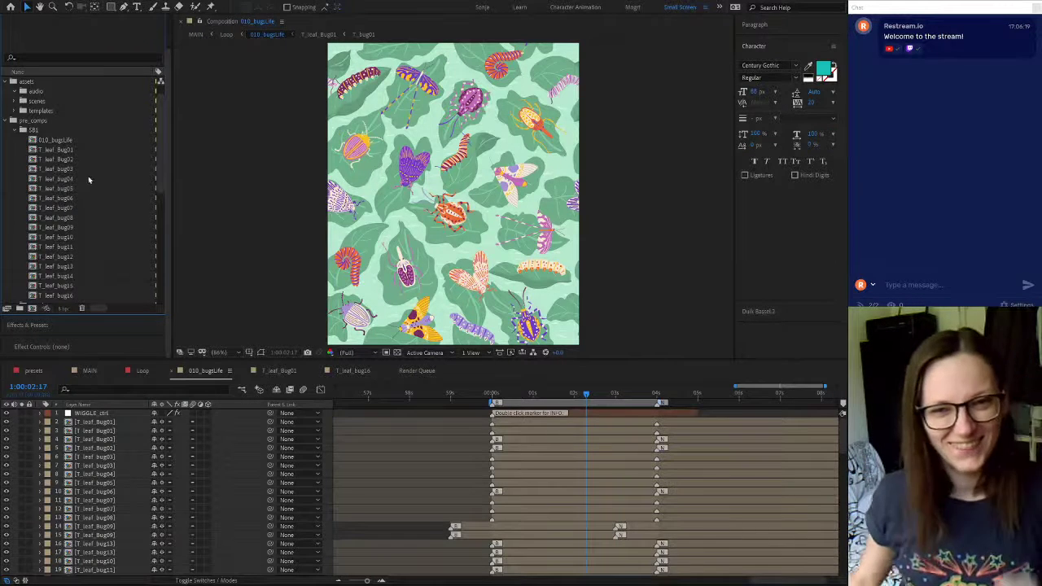
{"action": "left_click", "coordinate": [61, 140]}
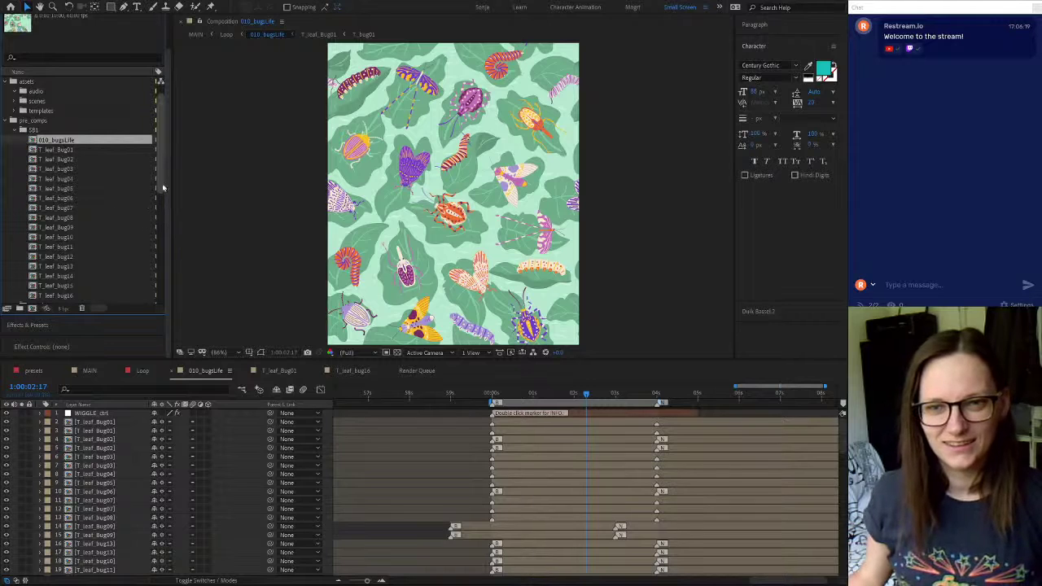
{"action": "mouse_move", "coordinate": [162, 188]}
{"action": "left_mouse_down"}
{"action": "mouse_move", "coordinate": [163, 237]}
{"action": "mouse_move", "coordinate": [160, 206]}
{"action": "left_mouse_up"}
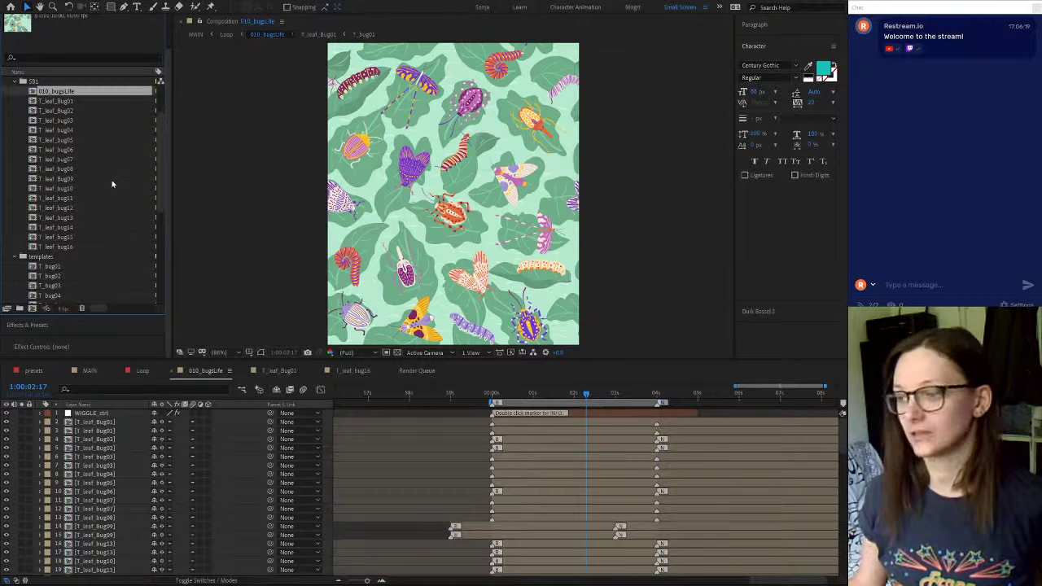
{"action": "scroll", "coordinate": [109, 205], "scroll_direction": "up", "scroll_amount": 5}
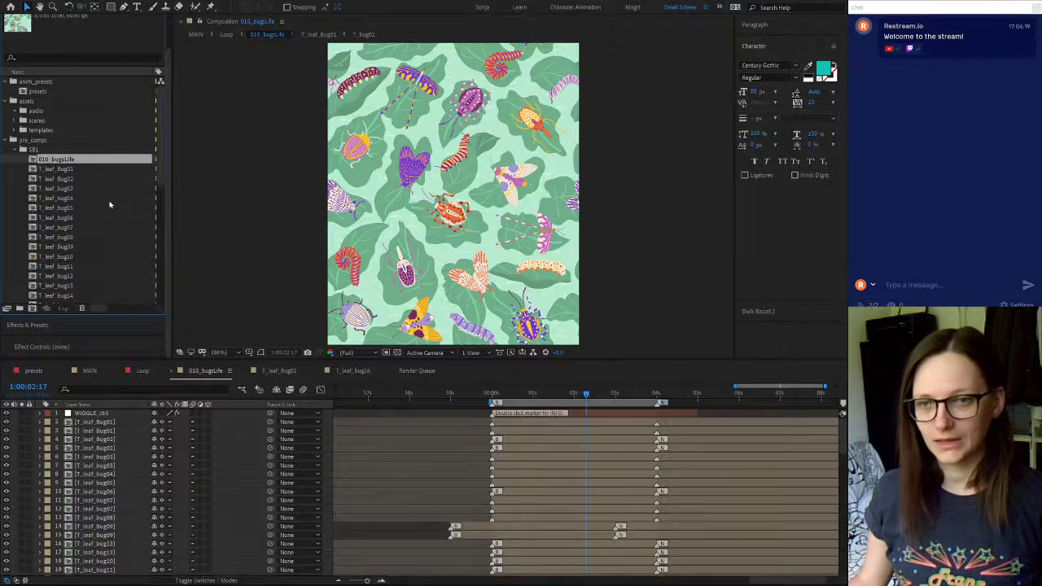
{"action": "scroll", "coordinate": [110, 204], "scroll_direction": "down", "scroll_amount": 2}
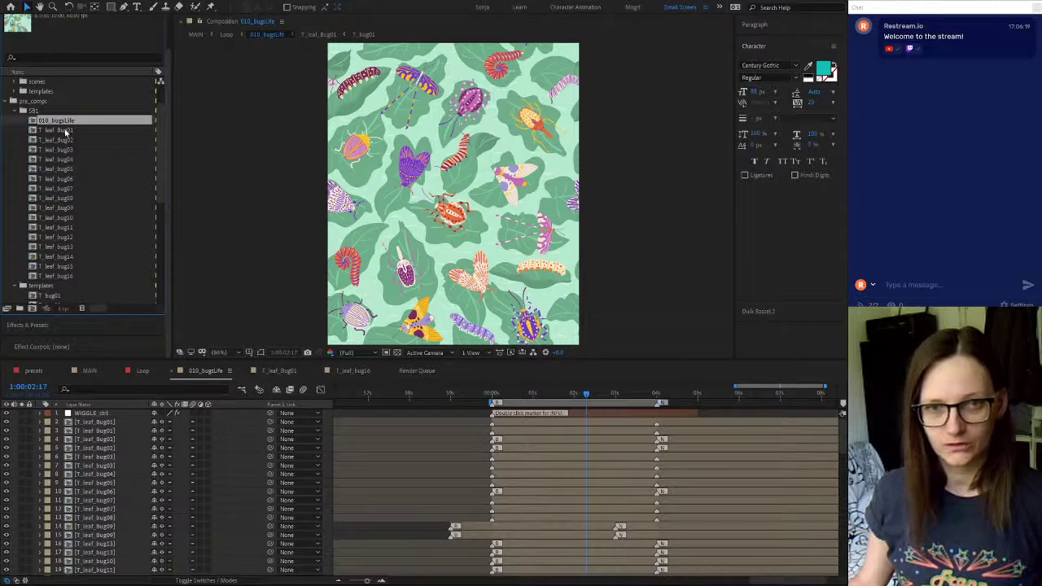
{"action": "scroll", "coordinate": [77, 228], "scroll_direction": "down", "scroll_amount": 2}
{"action": "double_click", "coordinate": [54, 258]}
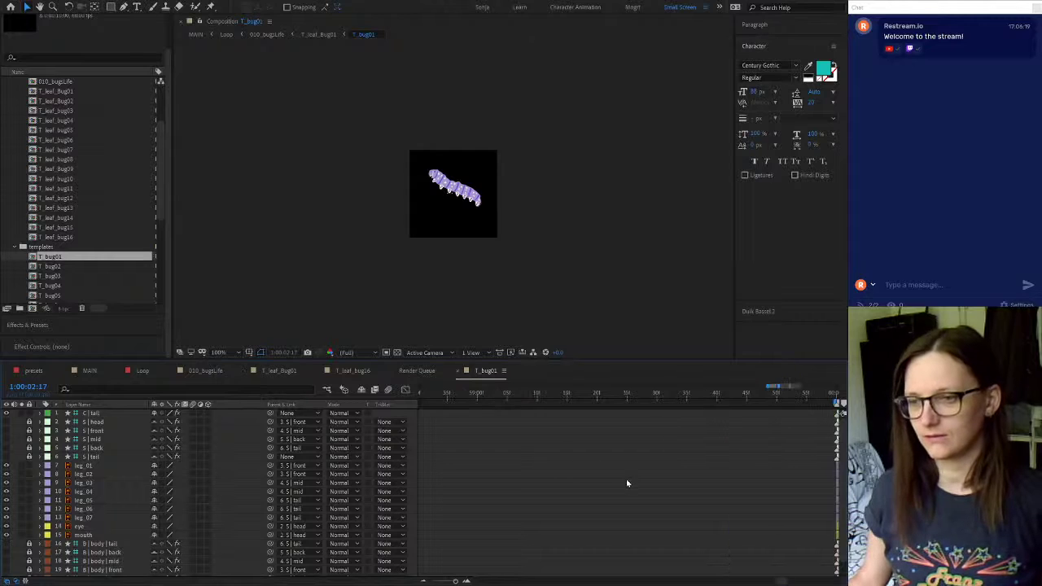
{"action": "scroll", "coordinate": [626, 462], "scroll_direction": "down", "scroll_amount": 3}
{"action": "left_click_drag", "start_coordinate": [633, 462], "coordinate": [449, 458]}
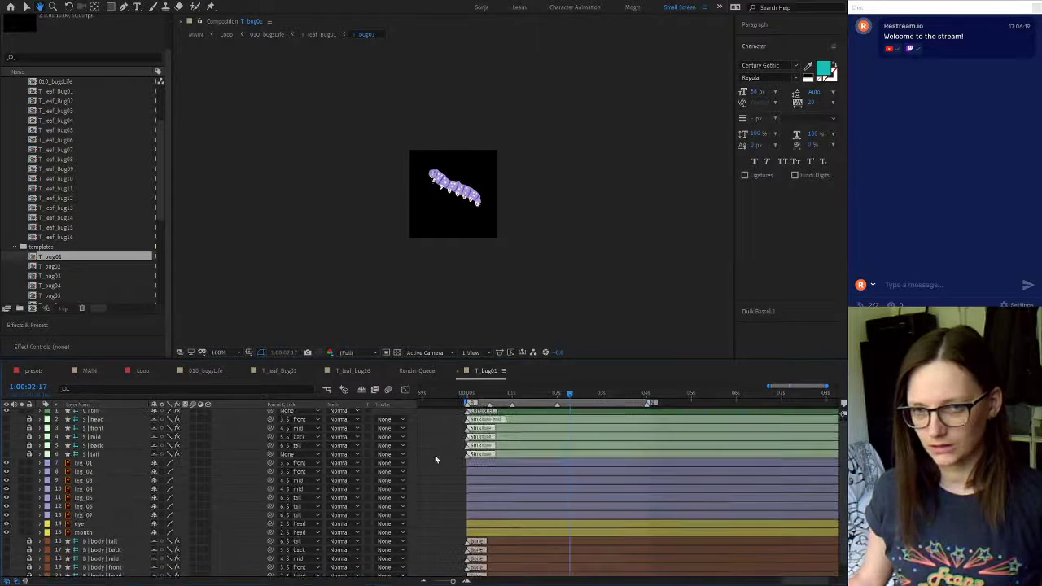
Open the T_bug20, T_bug19 and T_bug18 templates to check their layers, ending on T_bug20
{"action": "scroll", "coordinate": [64, 268], "scroll_direction": "up", "scroll_amount": 1}
{"action": "scroll", "coordinate": [63, 269], "scroll_direction": "down", "scroll_amount": 9}
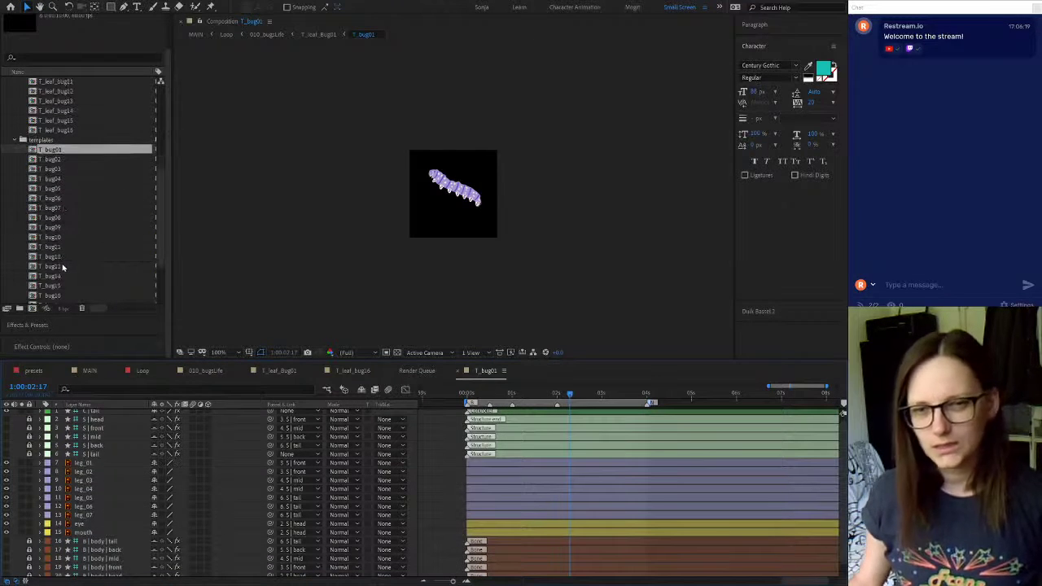
{"action": "double_click", "coordinate": [52, 277]}
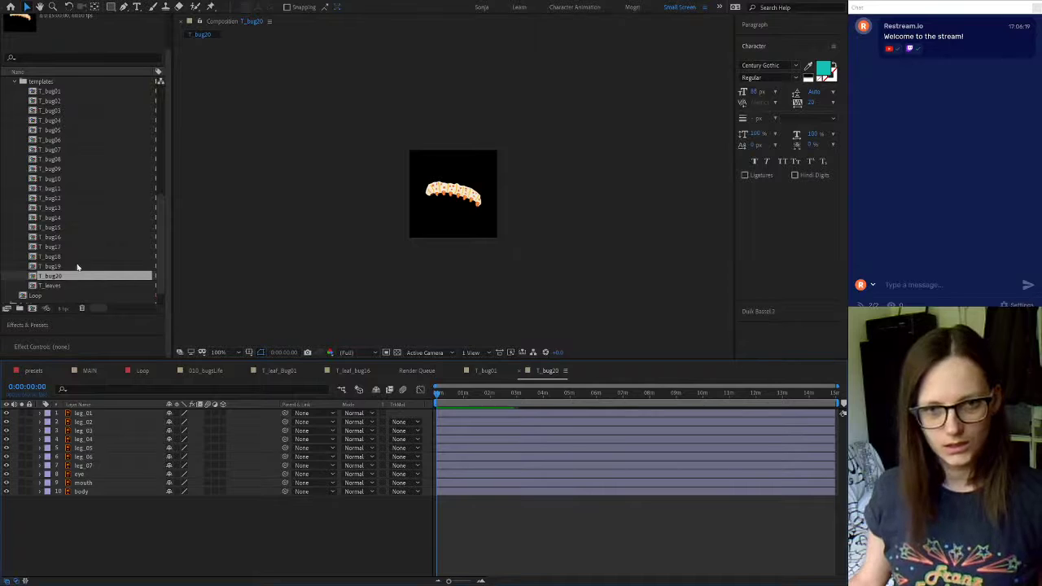
{"action": "scroll", "coordinate": [77, 265], "scroll_direction": "up", "scroll_amount": 2}
{"action": "double_click", "coordinate": [55, 293]}
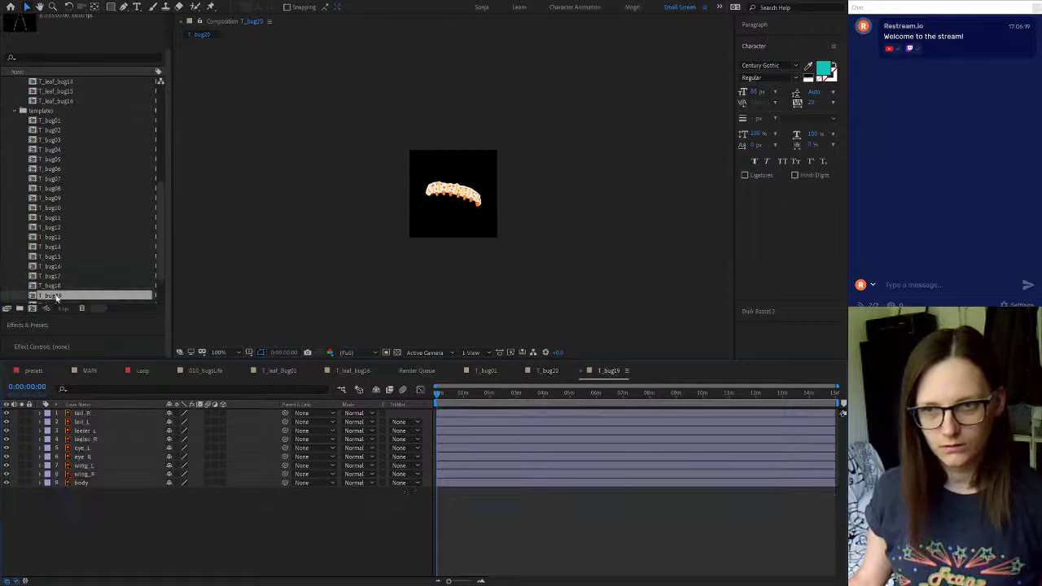
{"action": "double_click", "coordinate": [55, 286]}
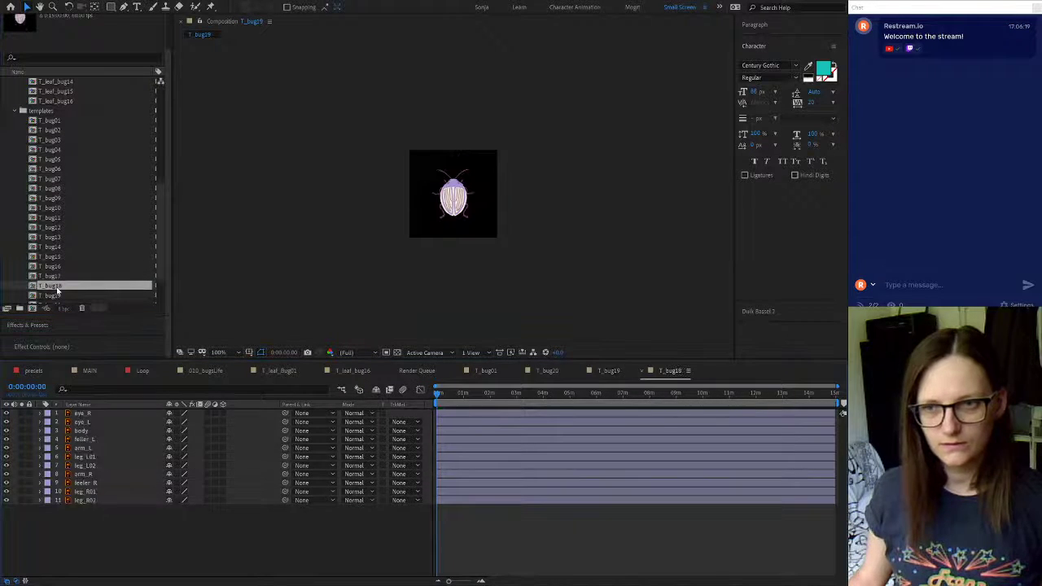
{"action": "scroll", "coordinate": [94, 246], "scroll_direction": "down", "scroll_amount": 2}
{"action": "double_click", "coordinate": [52, 257]}
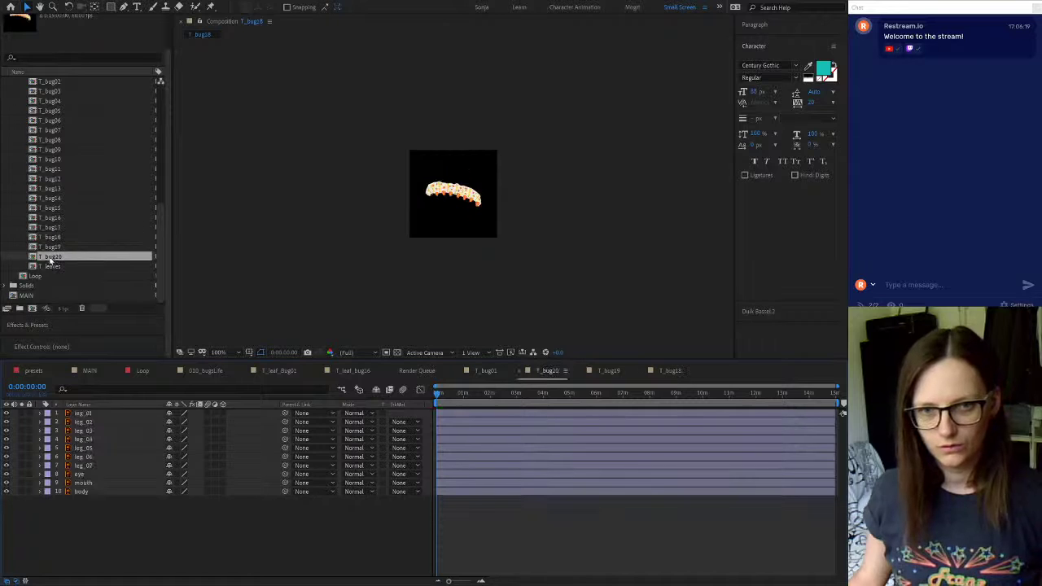
Duplicate the rigged T_bug01 composition and rename the copy T_bug20
{"action": "scroll", "coordinate": [70, 238], "scroll_direction": "up", "scroll_amount": 10}
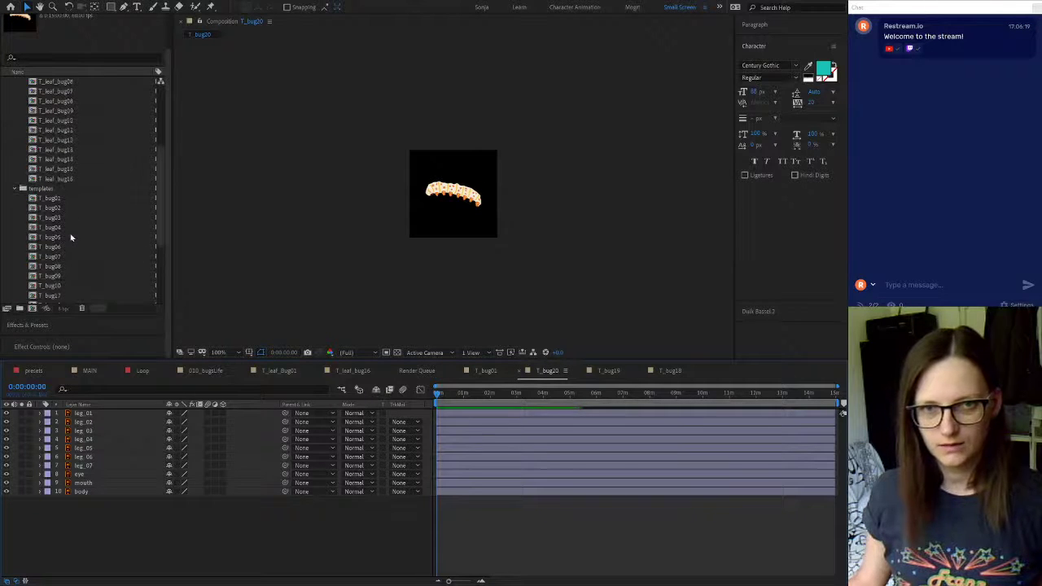
{"action": "scroll", "coordinate": [70, 238], "scroll_direction": "down", "scroll_amount": 6}
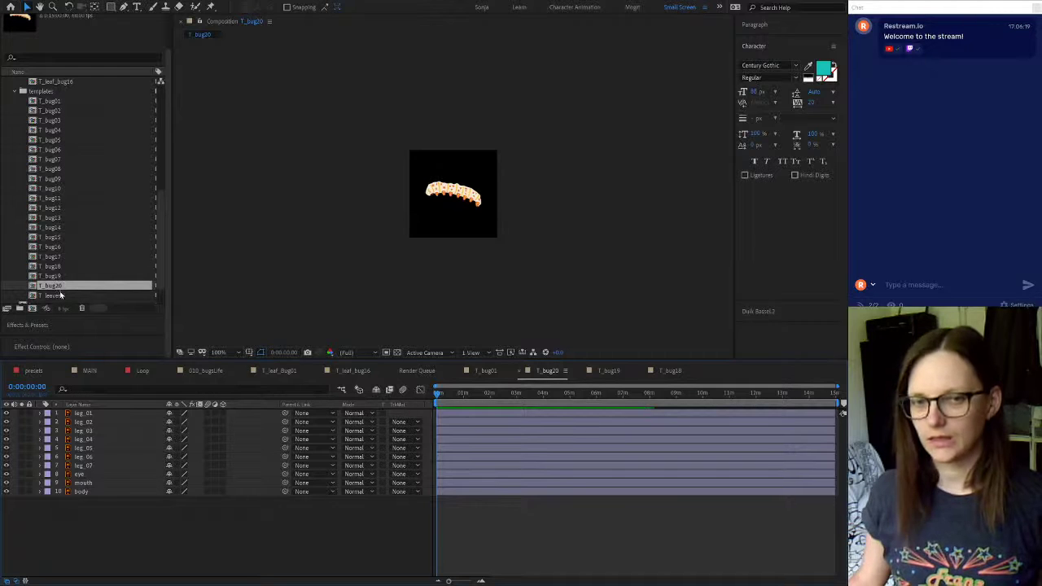
{"action": "double_click", "coordinate": [56, 103]}
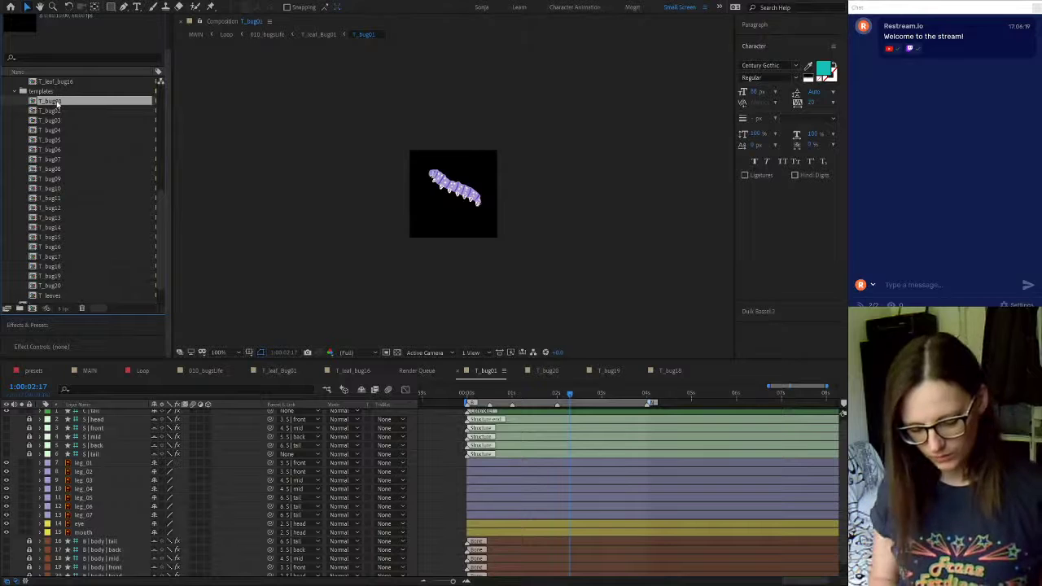
{"action": "key", "text": "ctrl+d"}
{"action": "key", "text": "Return"}
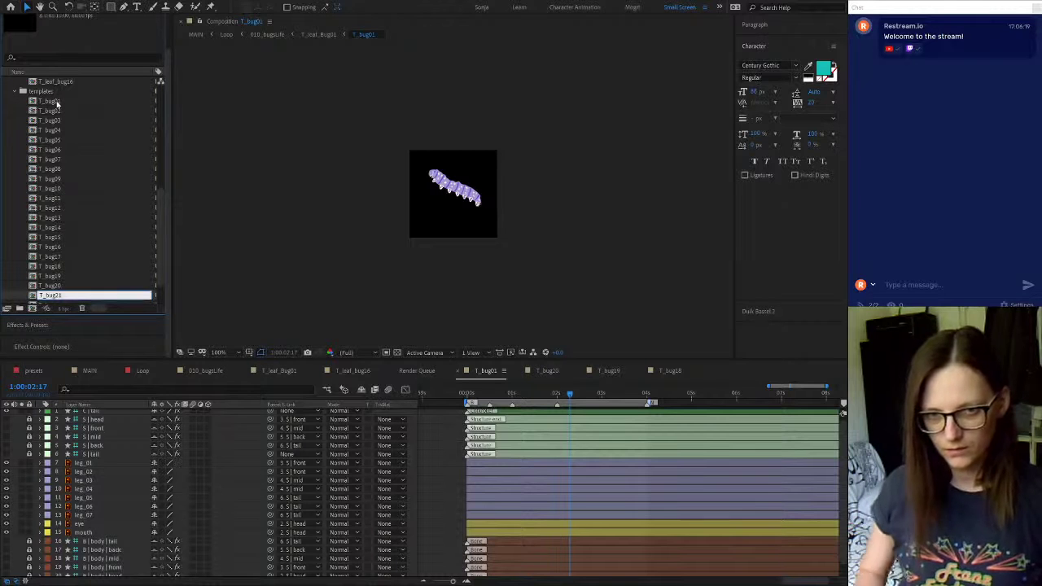
{"action": "key", "text": "Return"}
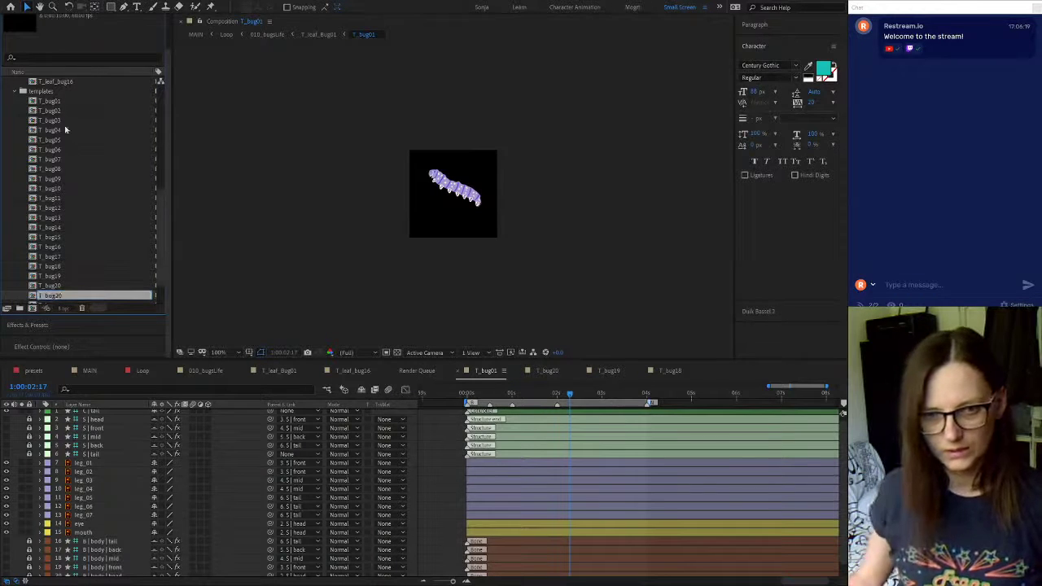
Delete the original unrigged T_bug20 composition and open the rigged copy with the same name
{"action": "left_click", "coordinate": [51, 286]}
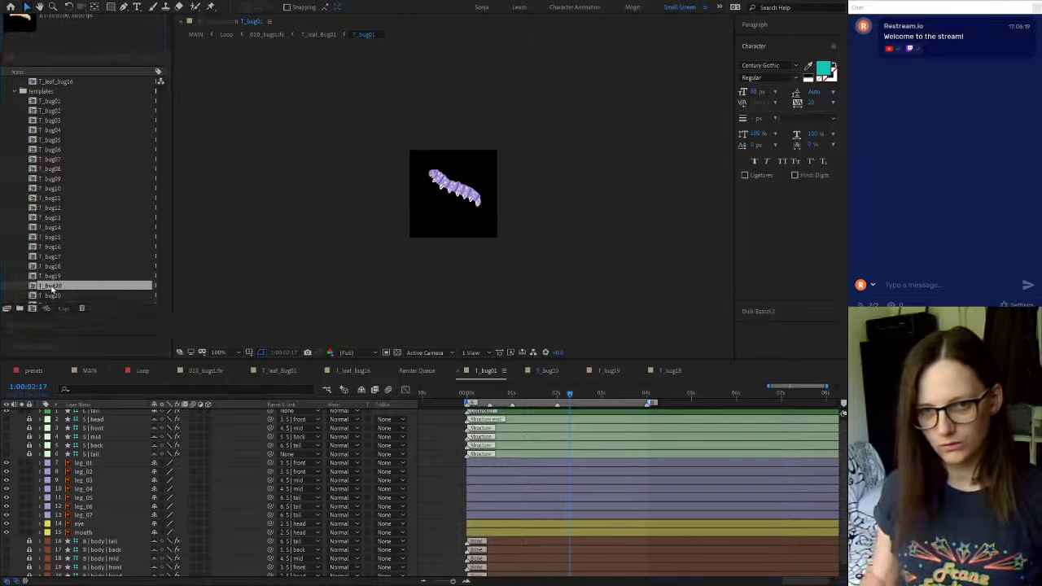
{"action": "scroll", "coordinate": [49, 268], "scroll_direction": "down", "scroll_amount": 1}
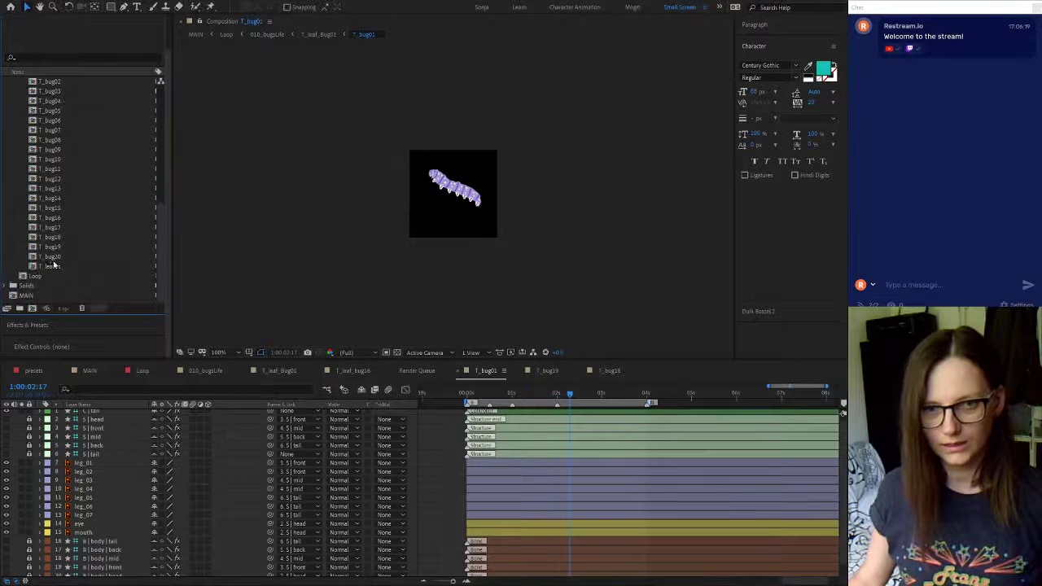
{"action": "double_click", "coordinate": [50, 257]}
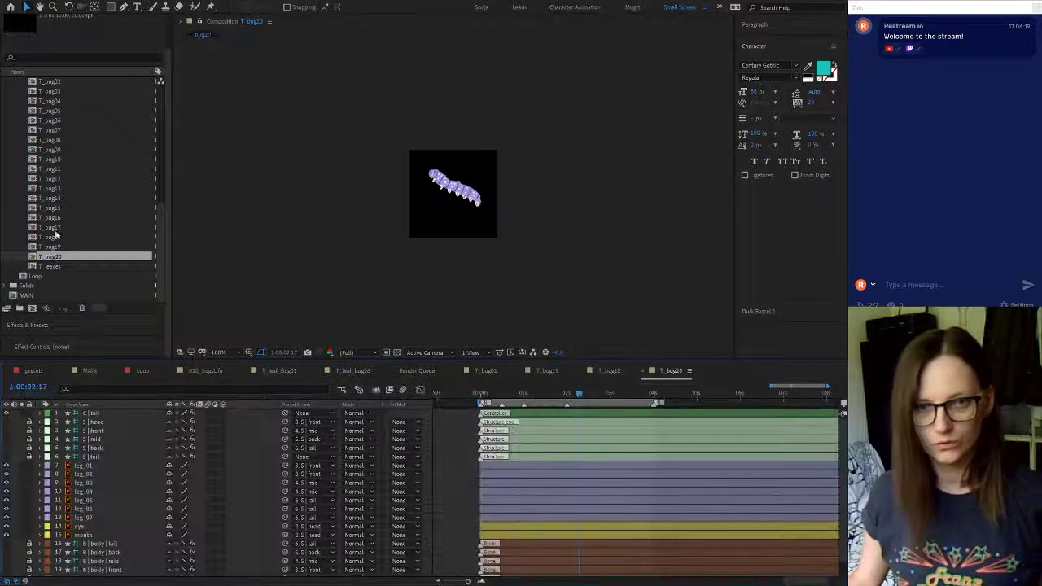
Expand the asset templates folder and its T_bug20 Layers subfolder to show the Illustrator files for the body parts
{"action": "scroll", "coordinate": [72, 236], "scroll_direction": "up", "scroll_amount": 3}
{"action": "scroll", "coordinate": [72, 236], "scroll_direction": "up", "scroll_amount": 8}
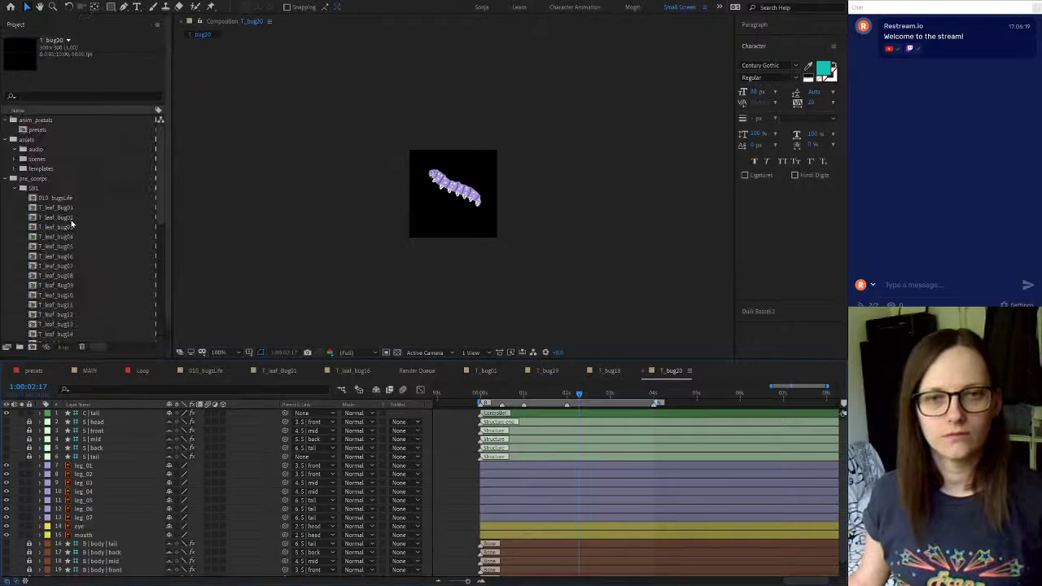
{"action": "left_click", "coordinate": [15, 169]}
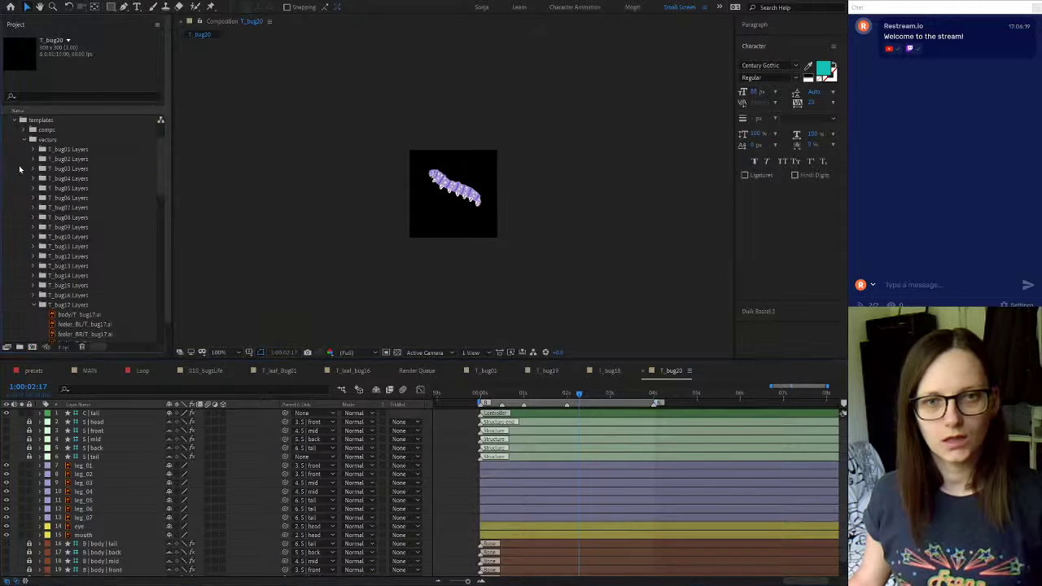
{"action": "scroll", "coordinate": [35, 297], "scroll_direction": "down", "scroll_amount": 2}
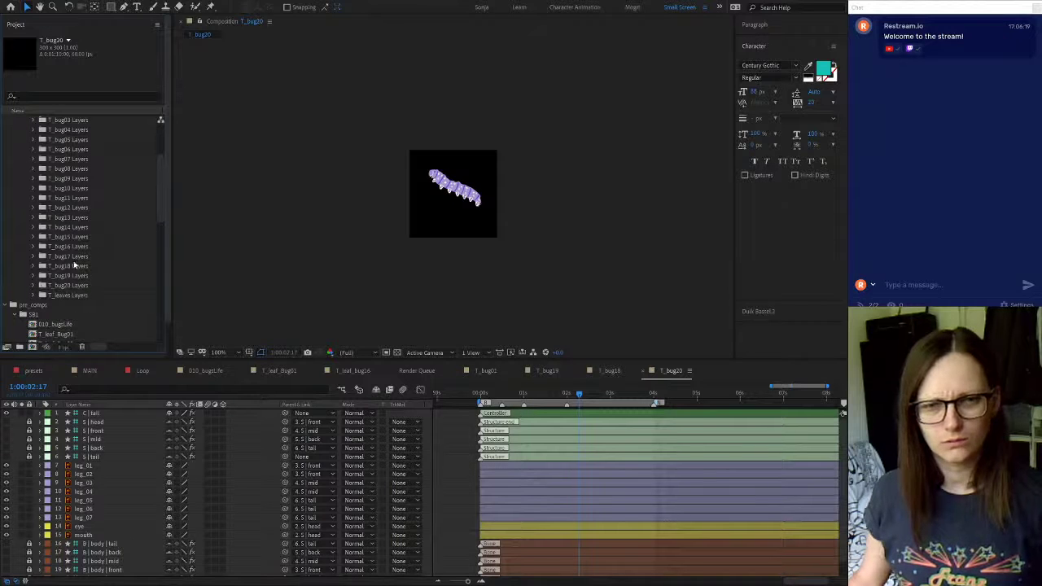
{"action": "left_click", "coordinate": [33, 286]}
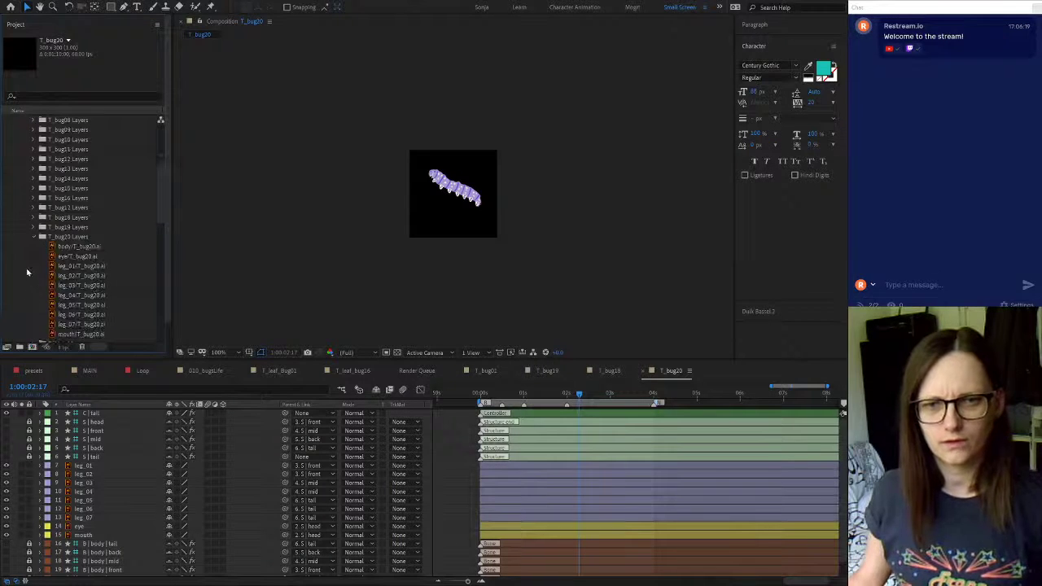
{"action": "scroll", "coordinate": [27, 272], "scroll_direction": "down", "scroll_amount": 3}
{"action": "scroll", "coordinate": [204, 492], "scroll_direction": "down", "scroll_amount": 2}
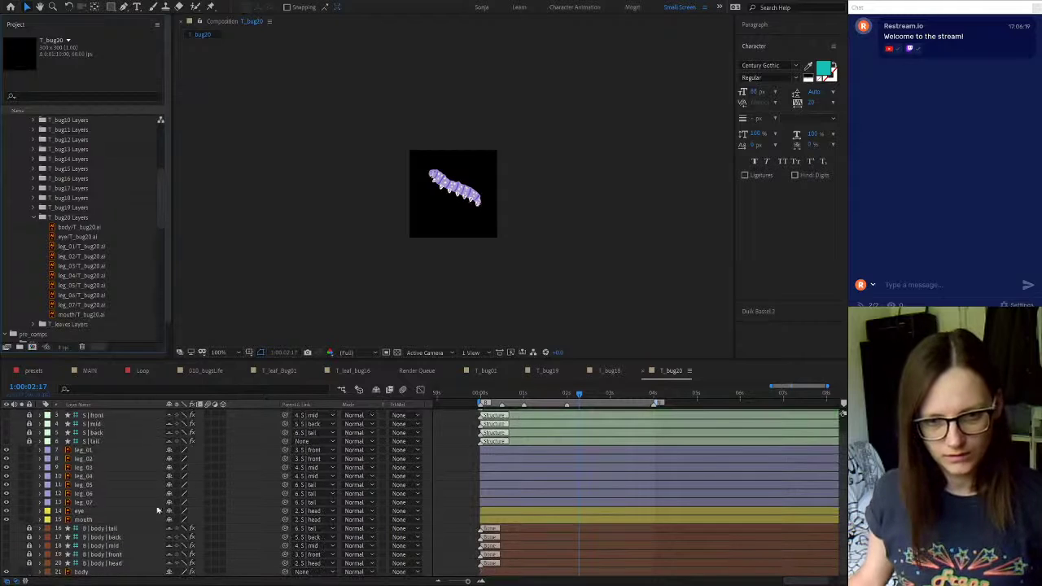
Replace the body, mouth and eye layers' artwork in T_bug20 with the matching T_bug20 Illustrator files
{"action": "left_click", "coordinate": [93, 572]}
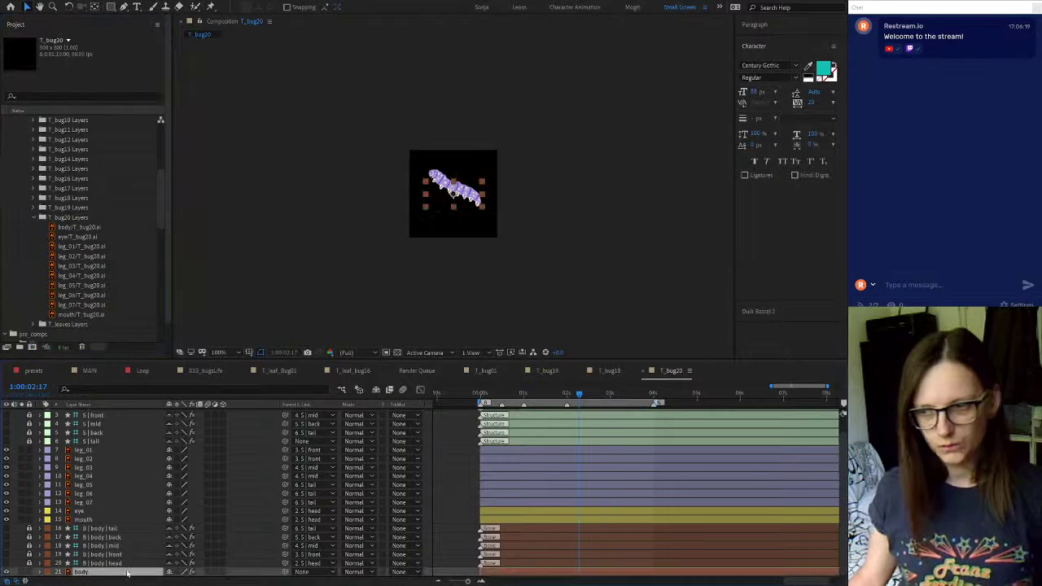
{"action": "left_click", "coordinate": [78, 228]}
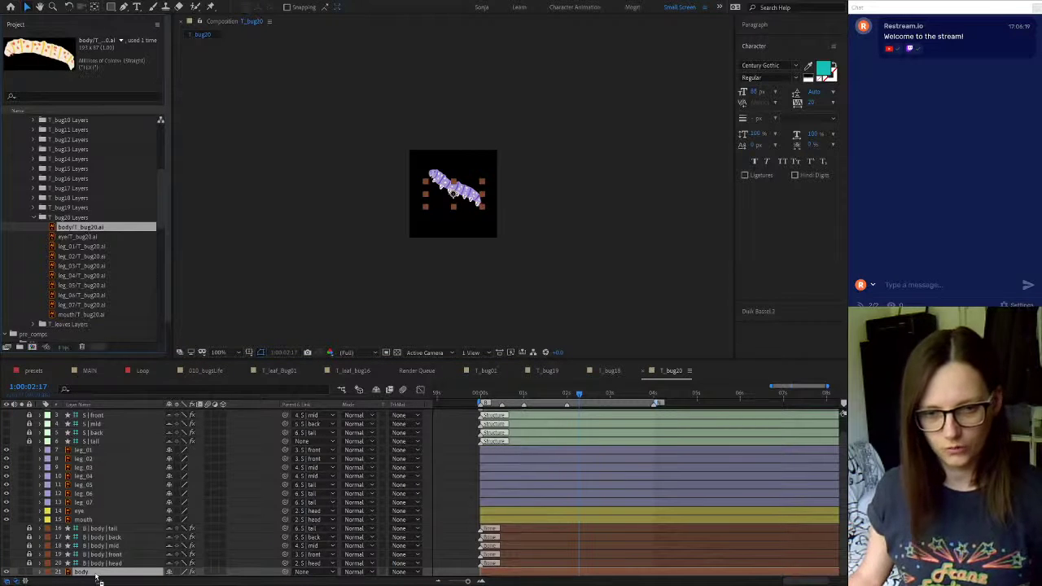
{"action": "left_click", "coordinate": [85, 520]}
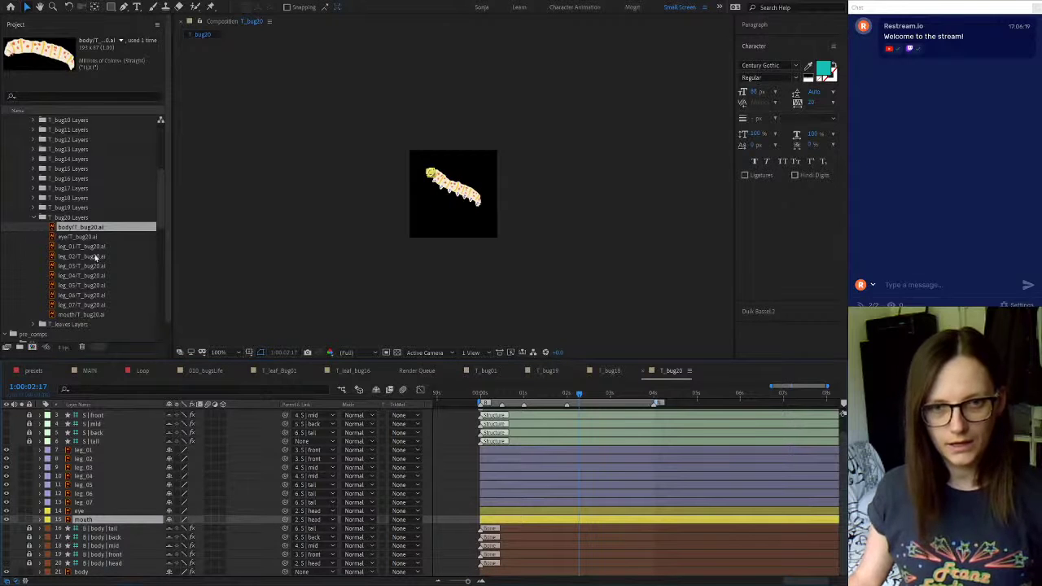
{"action": "left_click", "coordinate": [83, 315]}
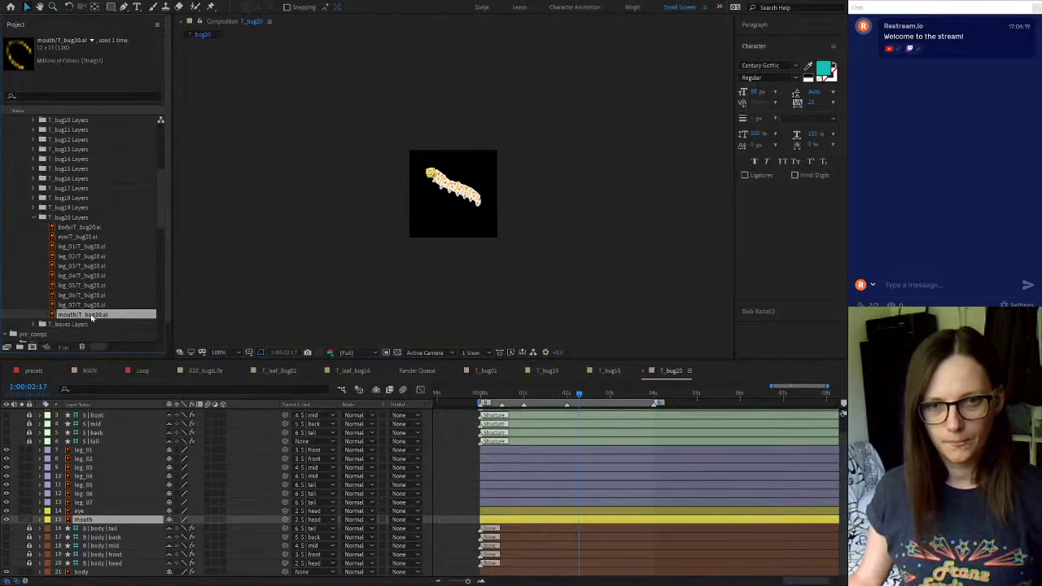
{"action": "left_click", "coordinate": [86, 511]}
{"action": "left_click", "coordinate": [91, 237]}
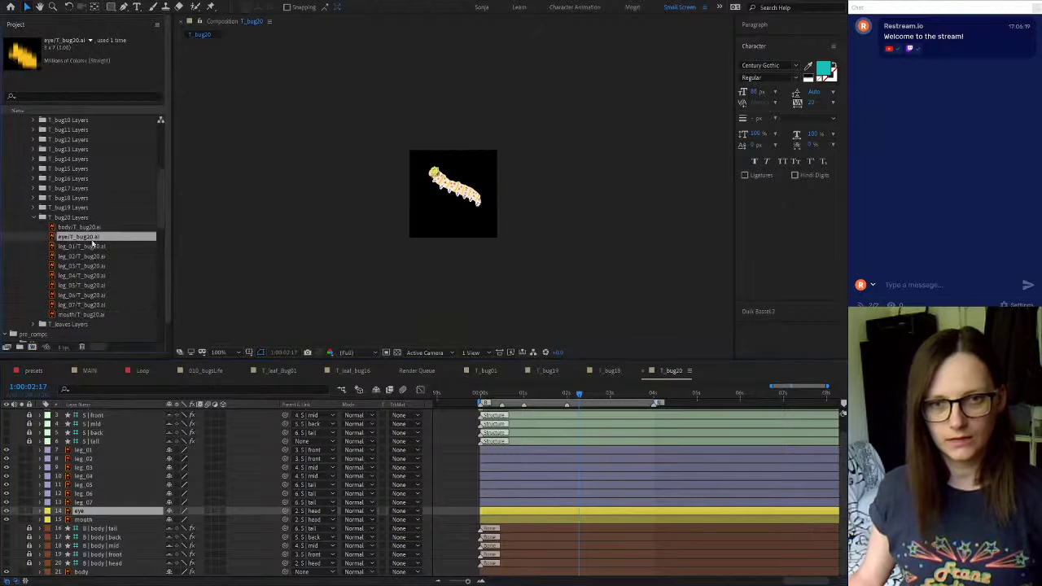
{"action": "left_click", "coordinate": [97, 512]}
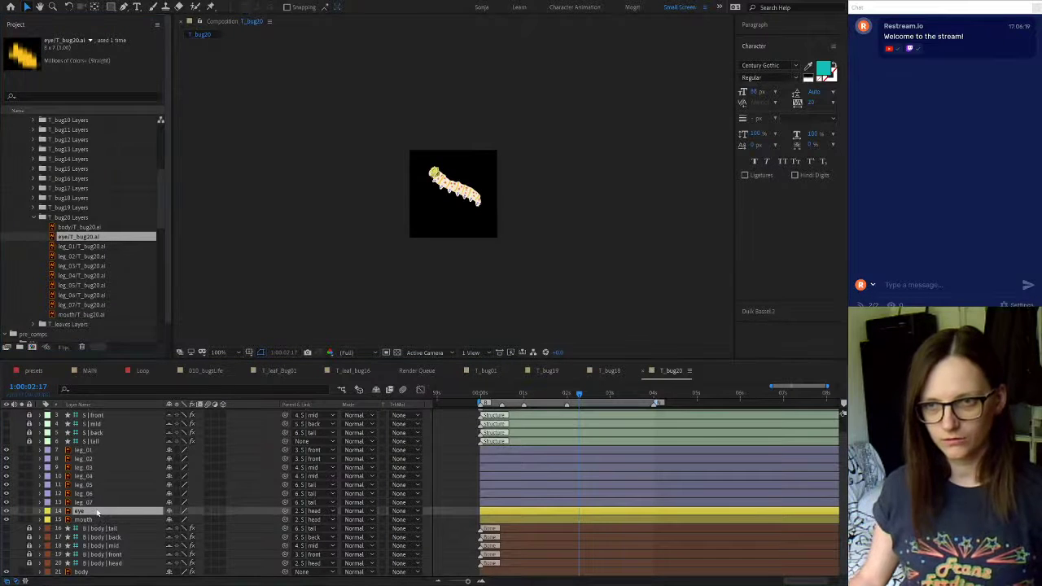
Replace the sources of layers leg_07, leg_06 and leg_05 with the corresponding T_bug20 leg files
{"action": "left_click", "coordinate": [90, 503]}
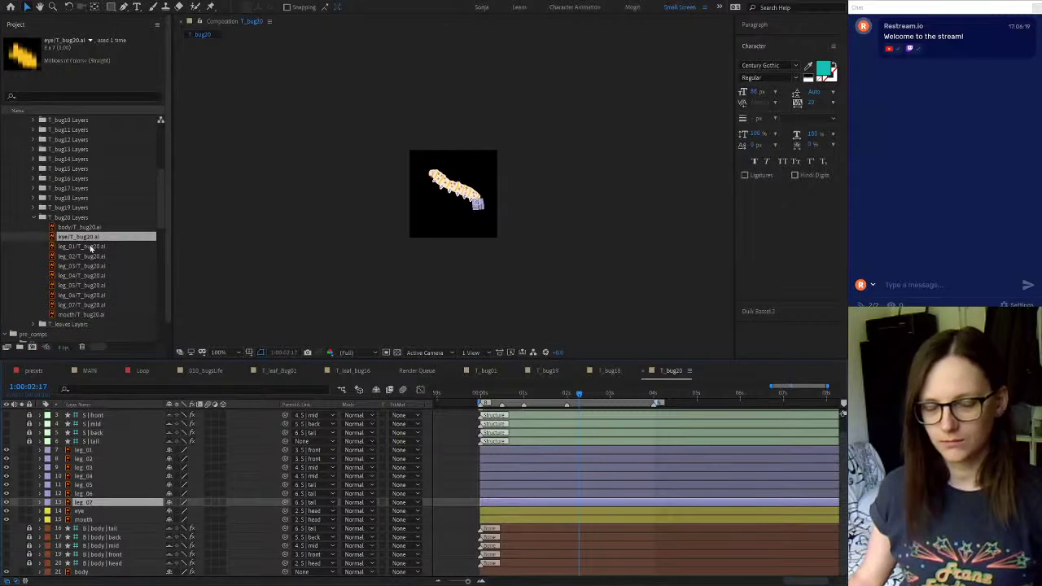
{"action": "left_click", "coordinate": [81, 304]}
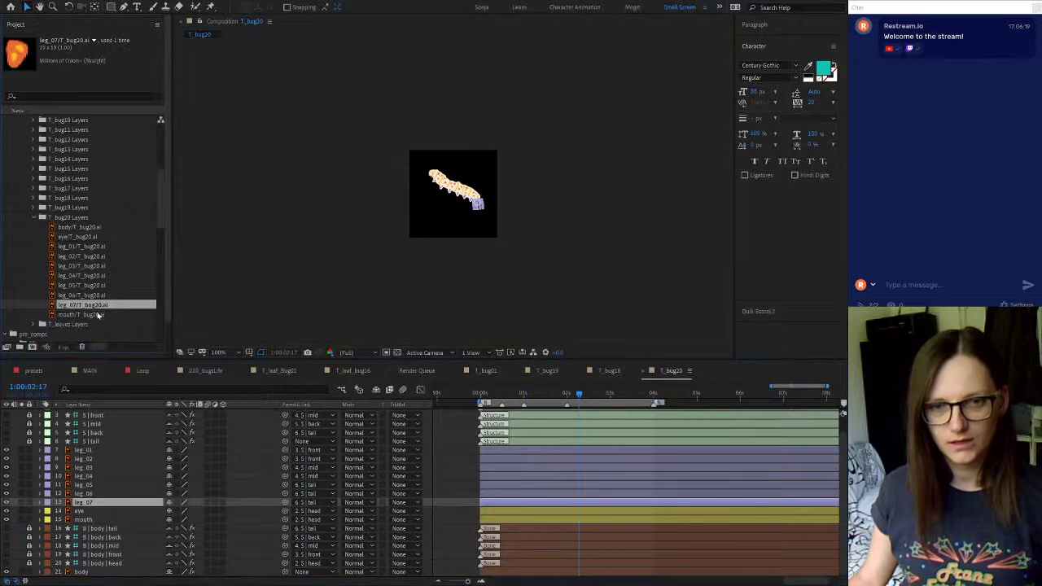
{"action": "left_click", "coordinate": [87, 494]}
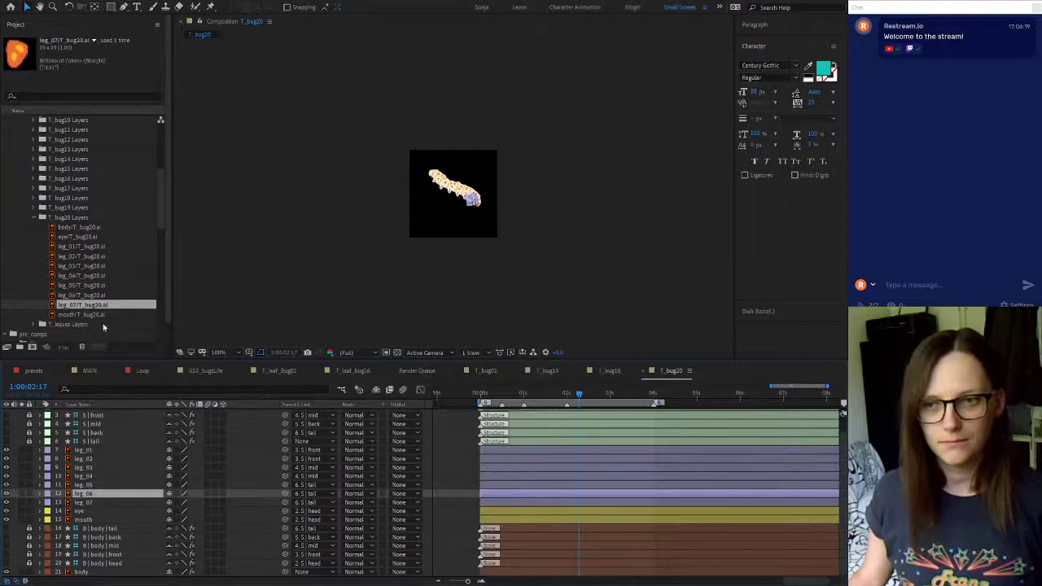
{"action": "left_click_drag", "start_coordinate": [81, 296], "coordinate": [93, 495]}
{"action": "left_click", "coordinate": [92, 485]}
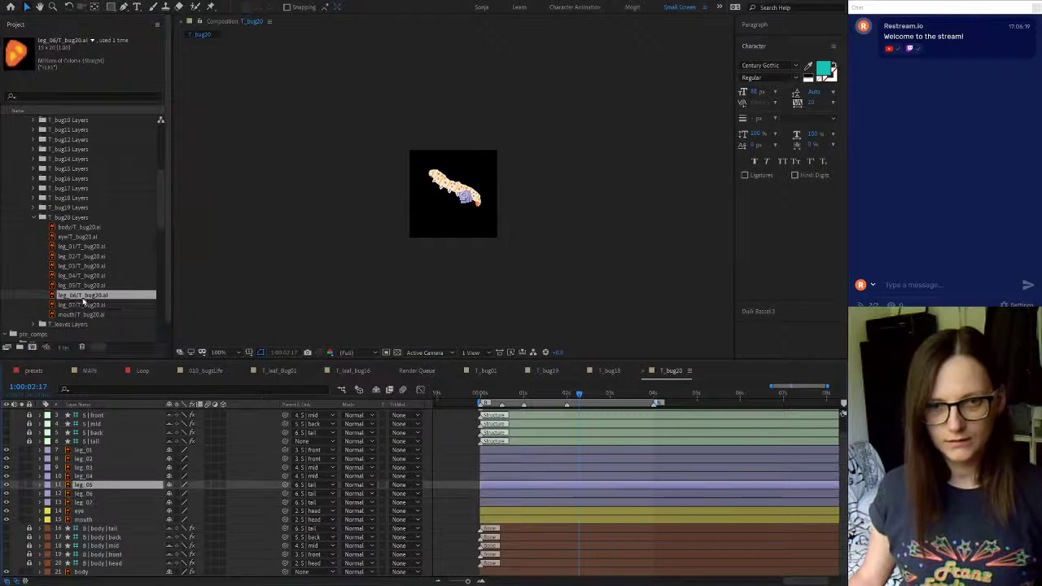
{"action": "left_click", "coordinate": [86, 285]}
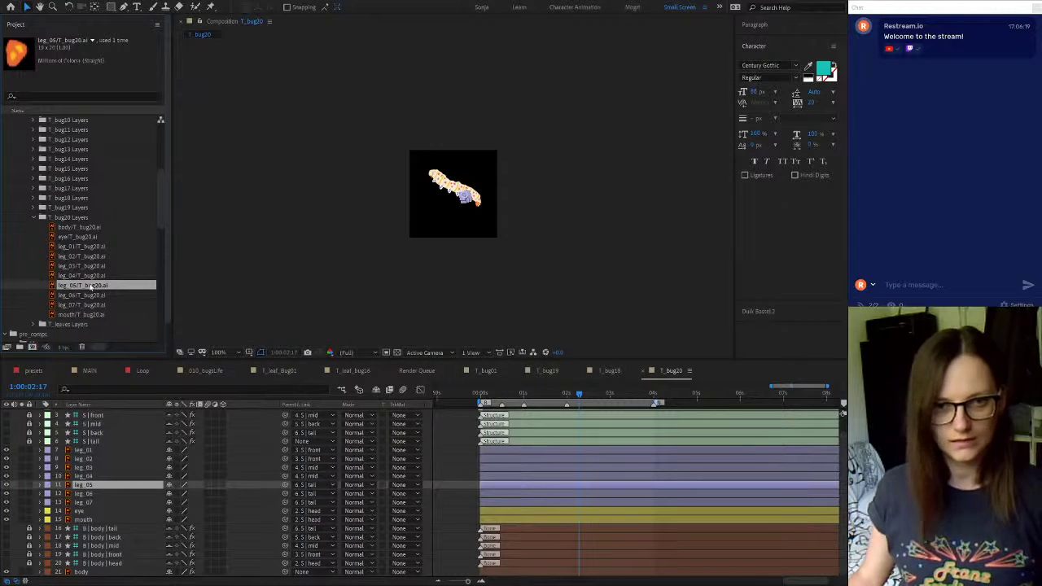
{"action": "left_click_drag", "start_coordinate": [89, 286], "coordinate": [86, 486]}
Replace the sources of layers leg_04, leg_03, leg_02 and leg_01 with the corresponding T_bug20 leg files
{"action": "left_click", "coordinate": [88, 476]}
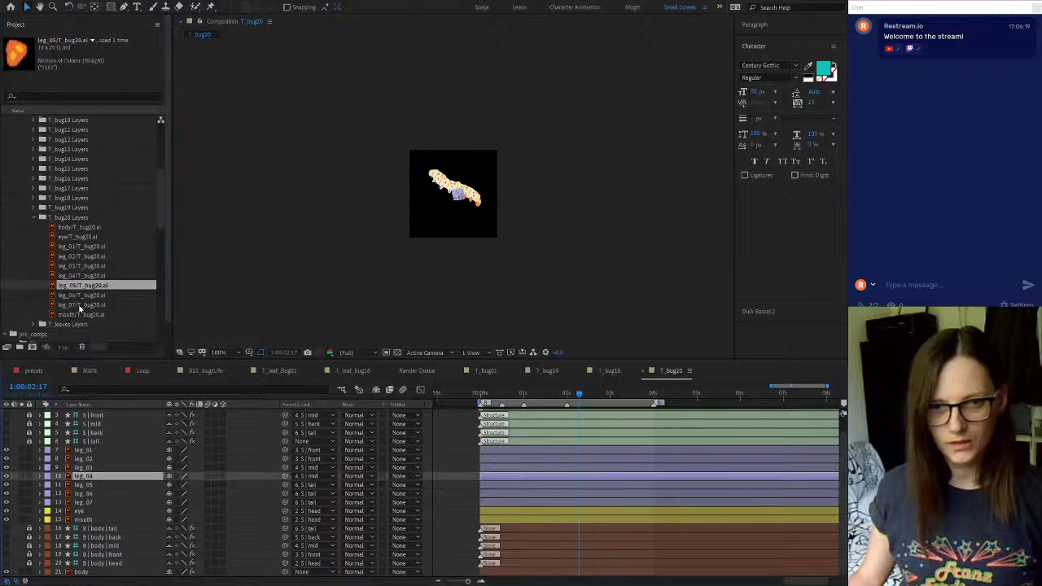
{"action": "left_click", "coordinate": [80, 277]}
{"action": "left_click_drag", "start_coordinate": [91, 279], "coordinate": [97, 477]}
{"action": "left_click", "coordinate": [91, 469]}
{"action": "left_click_drag", "start_coordinate": [82, 265], "coordinate": [92, 472]}
{"action": "left_click", "coordinate": [82, 255]}
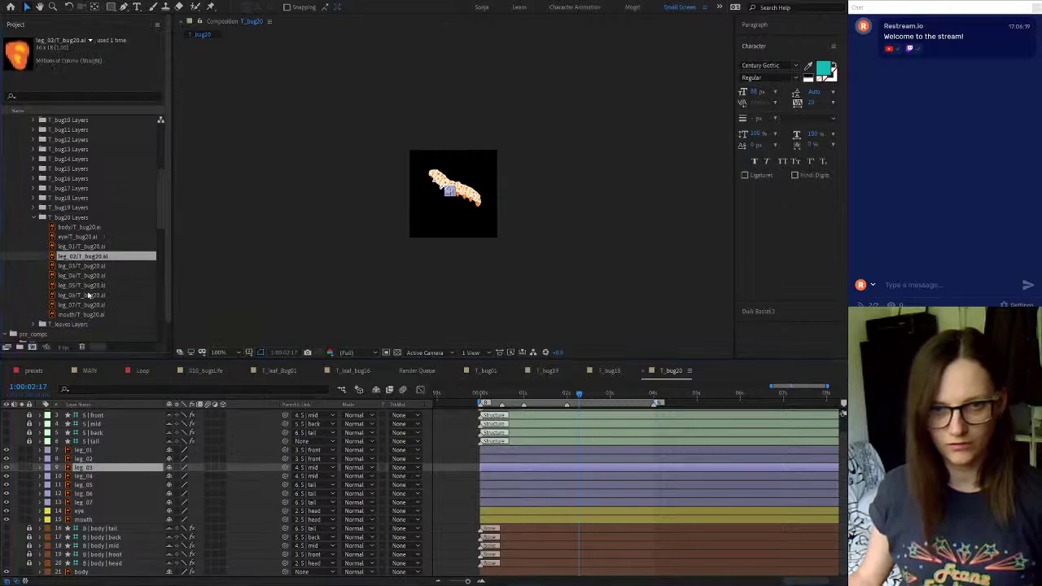
{"action": "left_click_drag", "start_coordinate": [101, 255], "coordinate": [96, 459]}
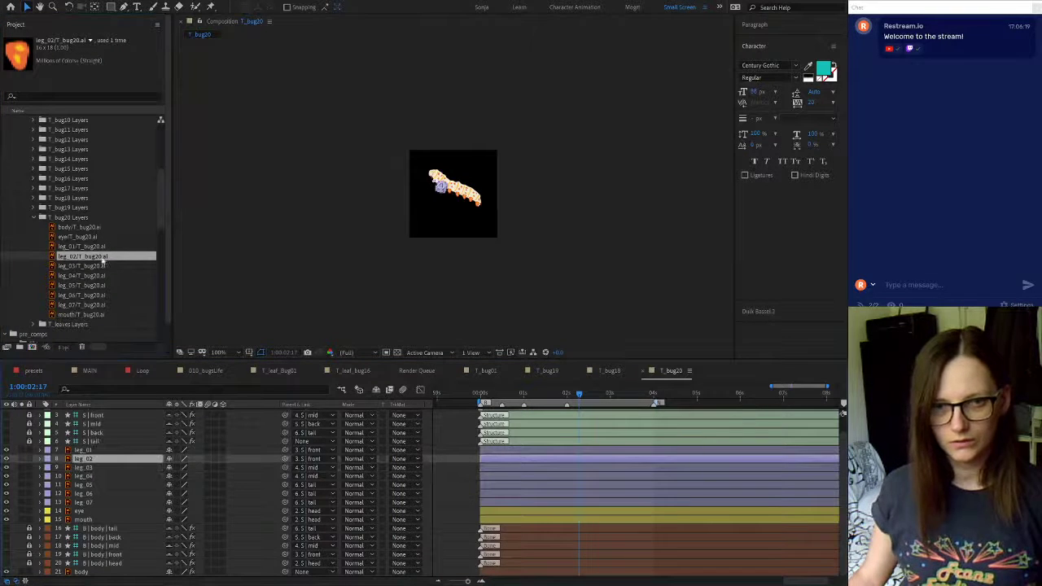
{"action": "left_click_drag", "start_coordinate": [102, 258], "coordinate": [95, 460]}
{"action": "left_click_drag", "start_coordinate": [77, 246], "coordinate": [96, 450]}
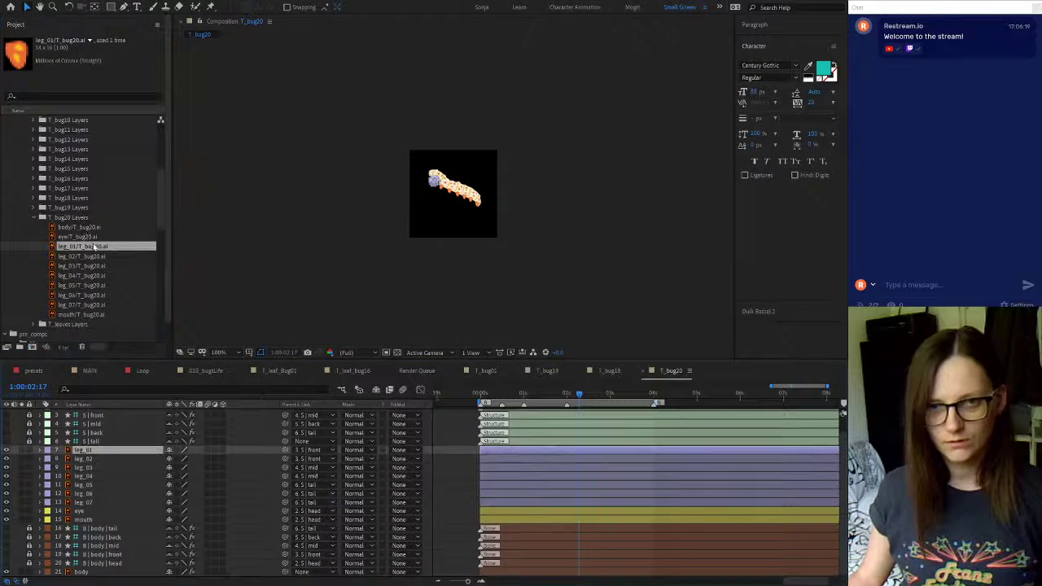
{"action": "left_click_drag", "start_coordinate": [94, 246], "coordinate": [86, 453]}
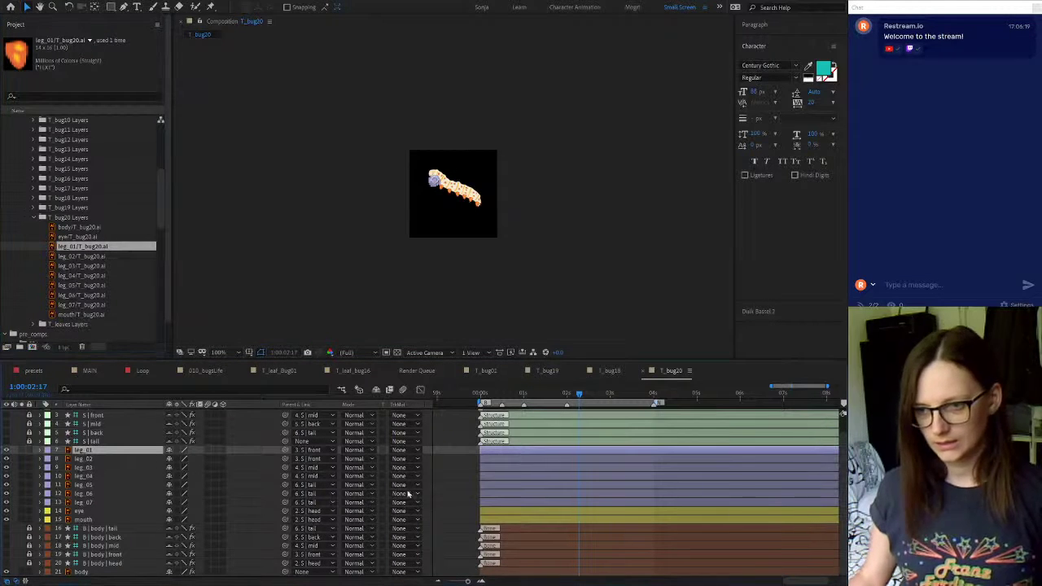
Deselect all layers and reveal the keyframed properties throughout T_bug20
{"action": "left_click", "coordinate": [447, 485]}
{"action": "key", "text": "u"}
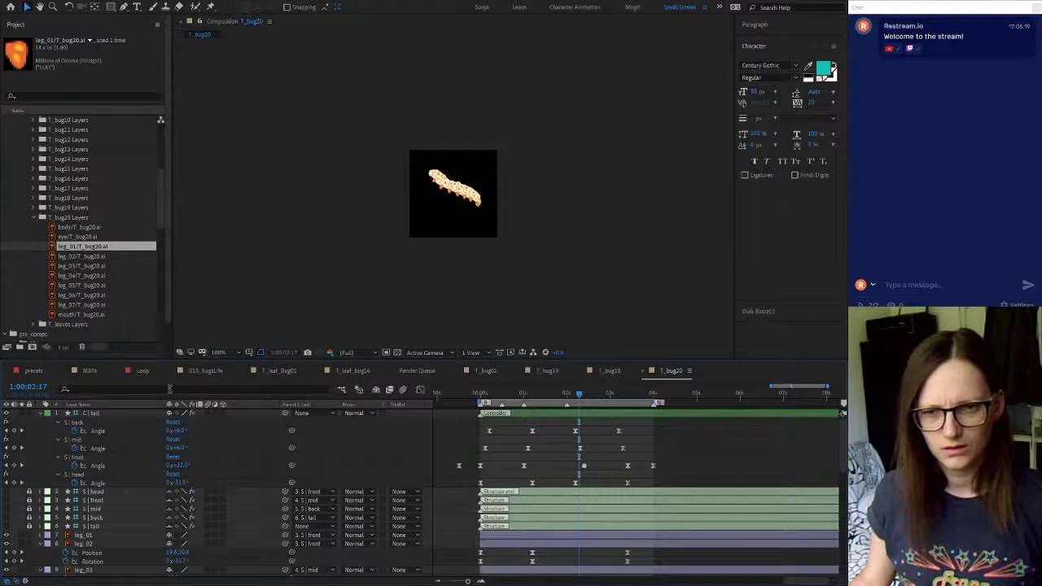
Open the Loop composition and inspect the bug pattern animation at different times, ending at 1:00:02:31
{"action": "left_click", "coordinate": [143, 372]}
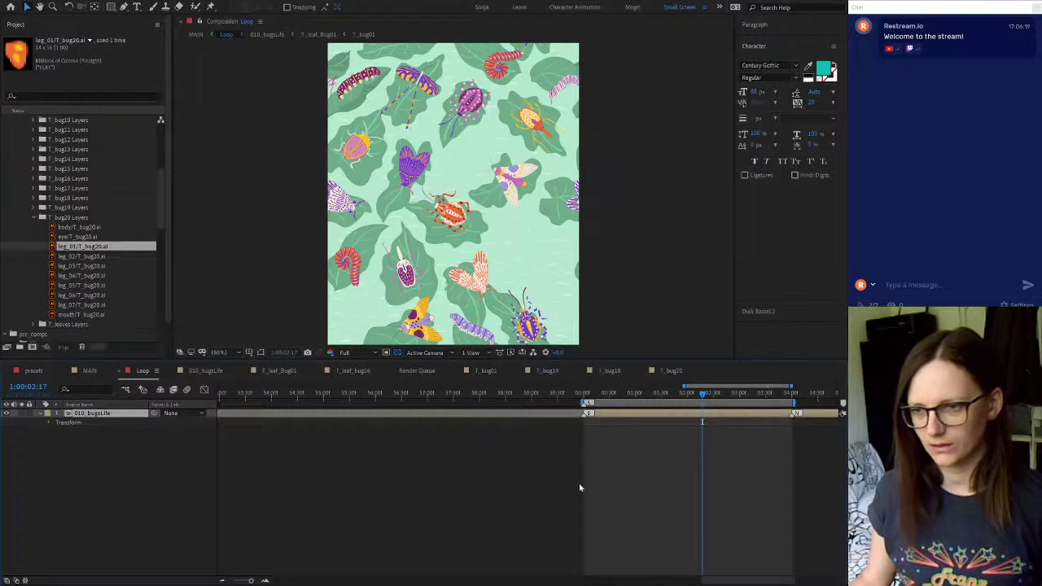
{"action": "left_click", "coordinate": [595, 395]}
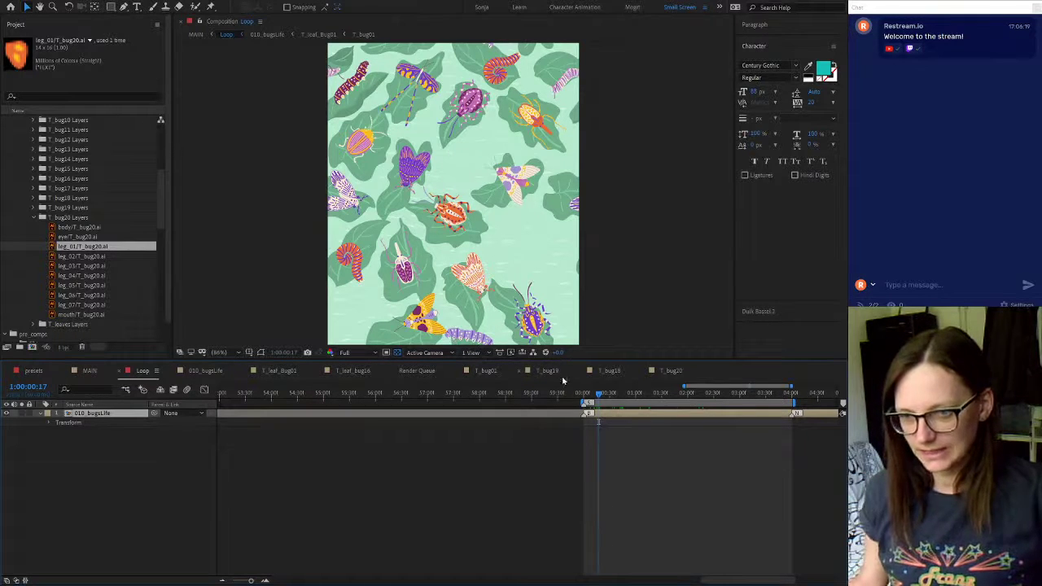
{"action": "left_click_drag", "start_coordinate": [602, 398], "coordinate": [714, 405]}
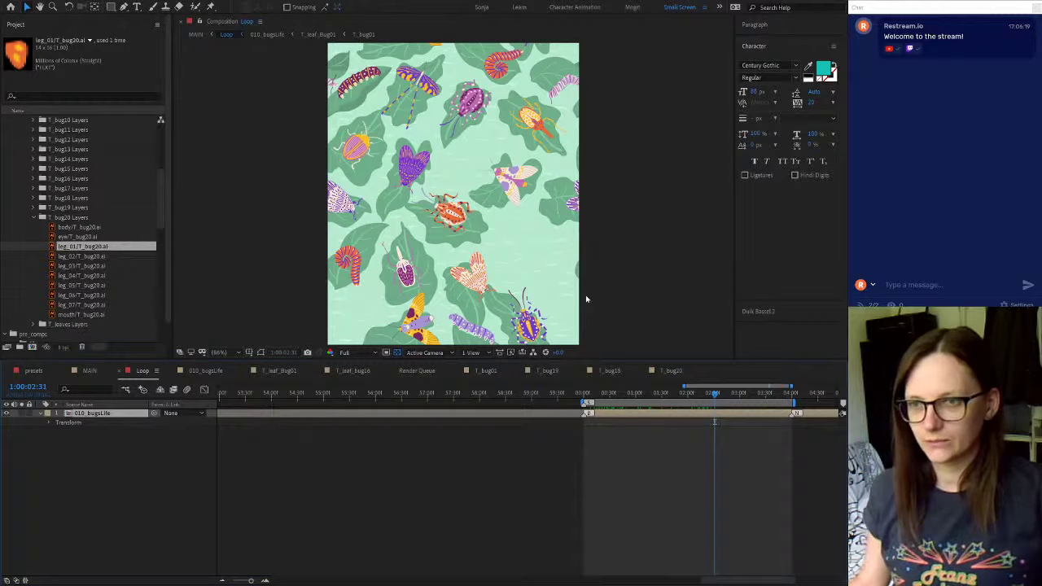
Return to T_bug20, select the tail controller's Angle keyframes, and look over the keyframes on the leg, eye and mouth layers
{"action": "left_click", "coordinate": [678, 370]}
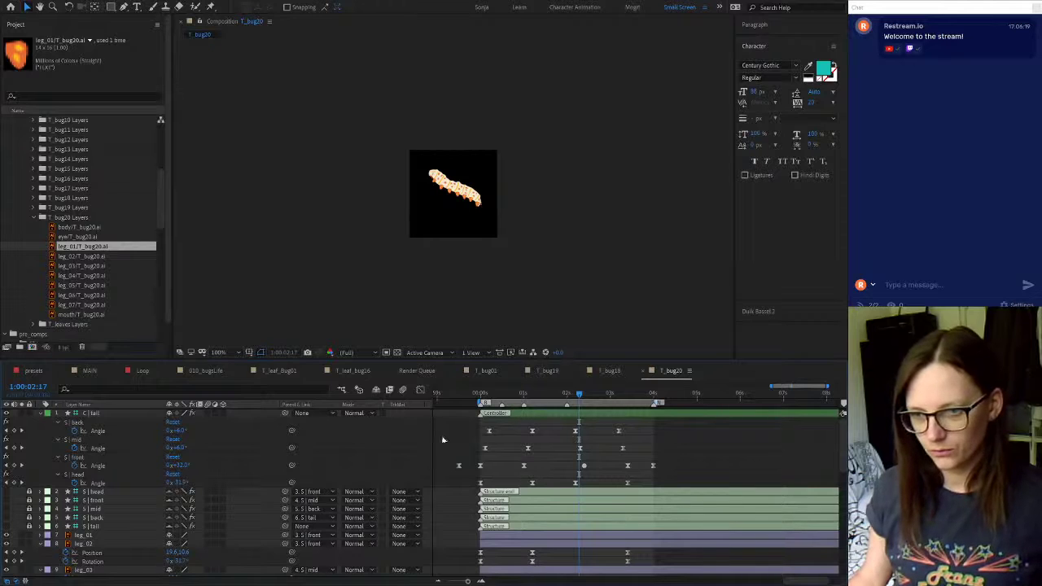
{"action": "left_click_drag", "start_coordinate": [443, 420], "coordinate": [661, 528]}
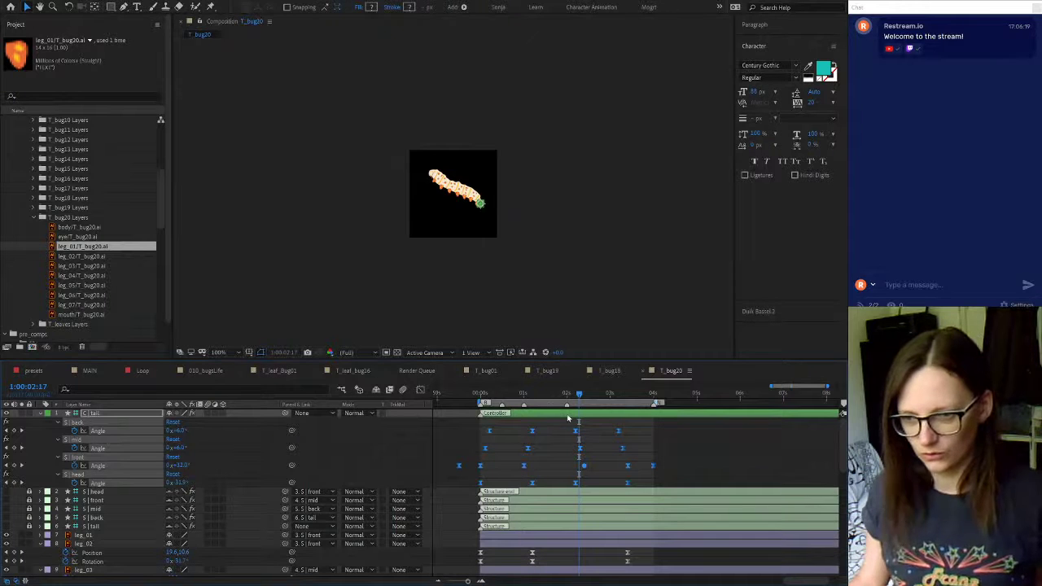
{"action": "scroll", "coordinate": [706, 457], "scroll_direction": "down", "scroll_amount": 6}
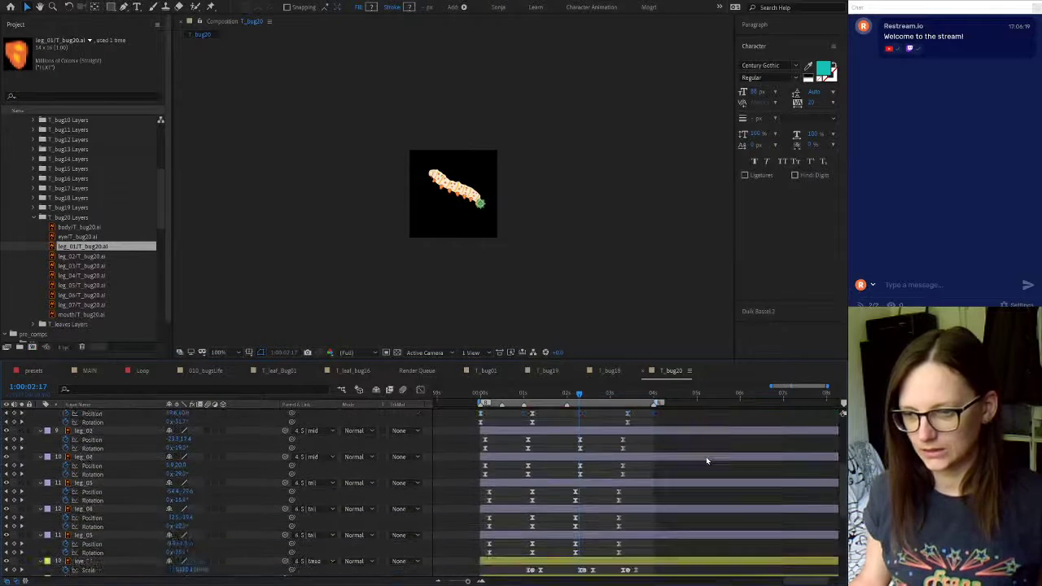
{"action": "scroll", "coordinate": [706, 460], "scroll_direction": "down", "scroll_amount": 2}
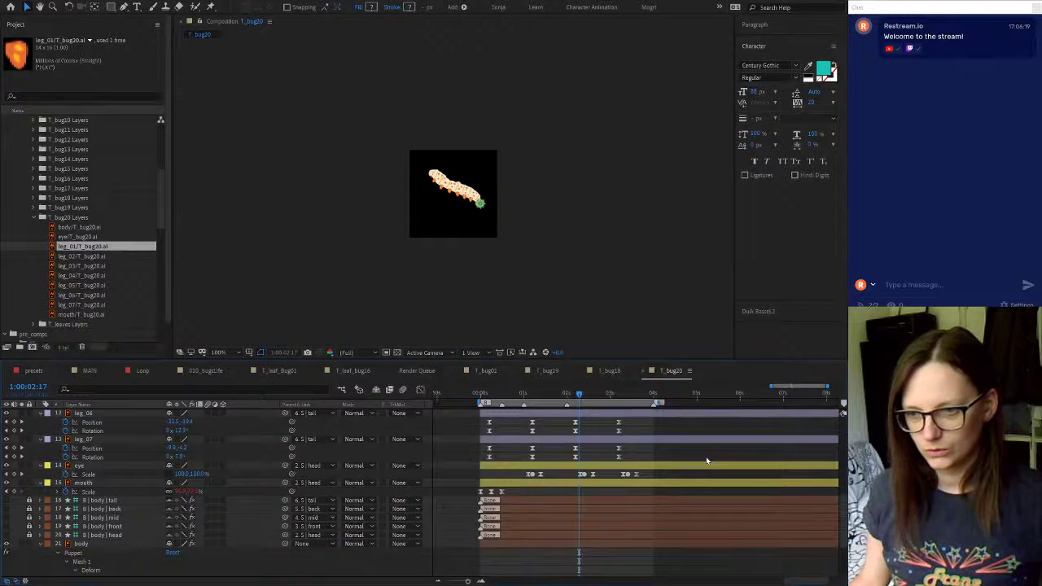
{"action": "scroll", "coordinate": [706, 457], "scroll_direction": "up", "scroll_amount": 8}
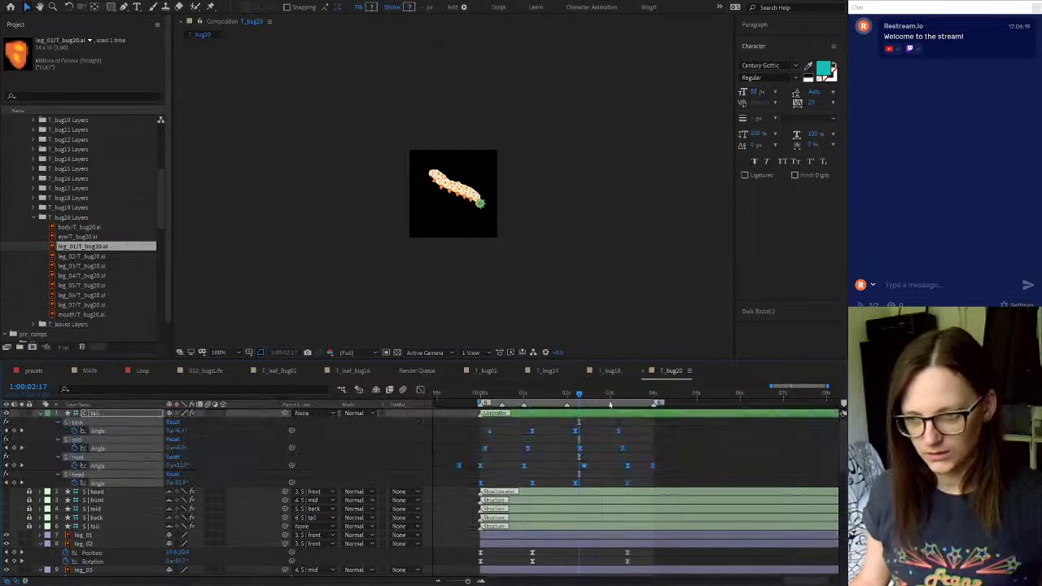
Collapse the asset templates and assets folders in the project and bring the pre_comps template compositions into view
{"action": "scroll", "coordinate": [31, 222], "scroll_direction": "up", "scroll_amount": 6}
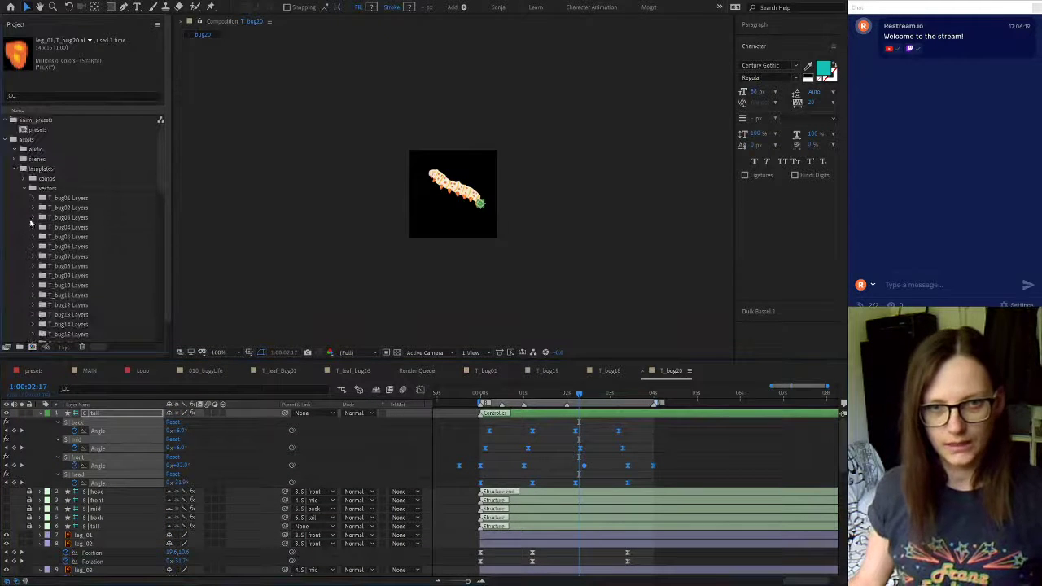
{"action": "left_click", "coordinate": [14, 169]}
{"action": "left_click", "coordinate": [4, 139]}
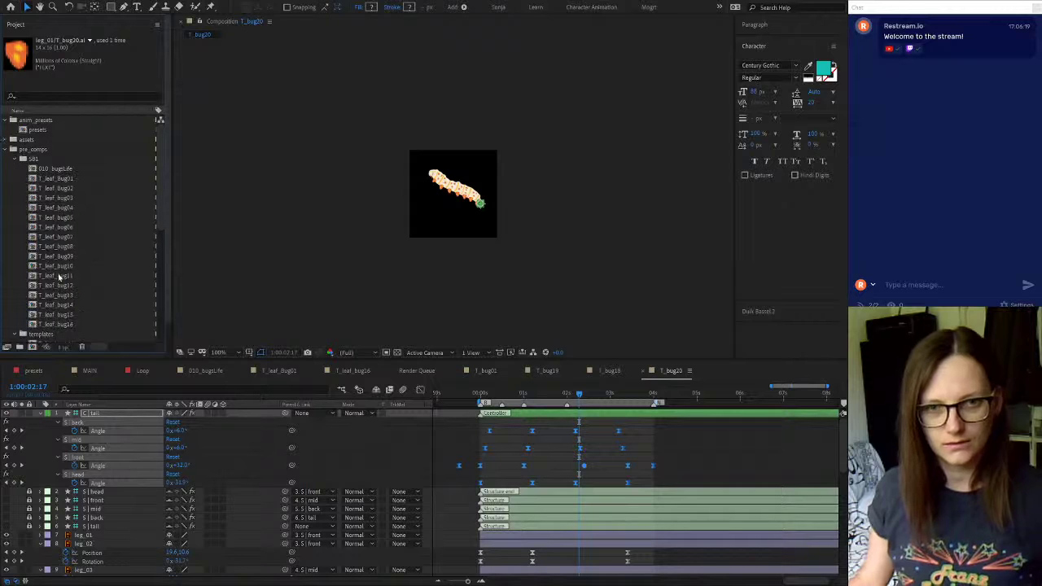
{"action": "scroll", "coordinate": [60, 277], "scroll_direction": "down", "scroll_amount": 2}
{"action": "scroll", "coordinate": [62, 283], "scroll_direction": "down", "scroll_amount": 6}
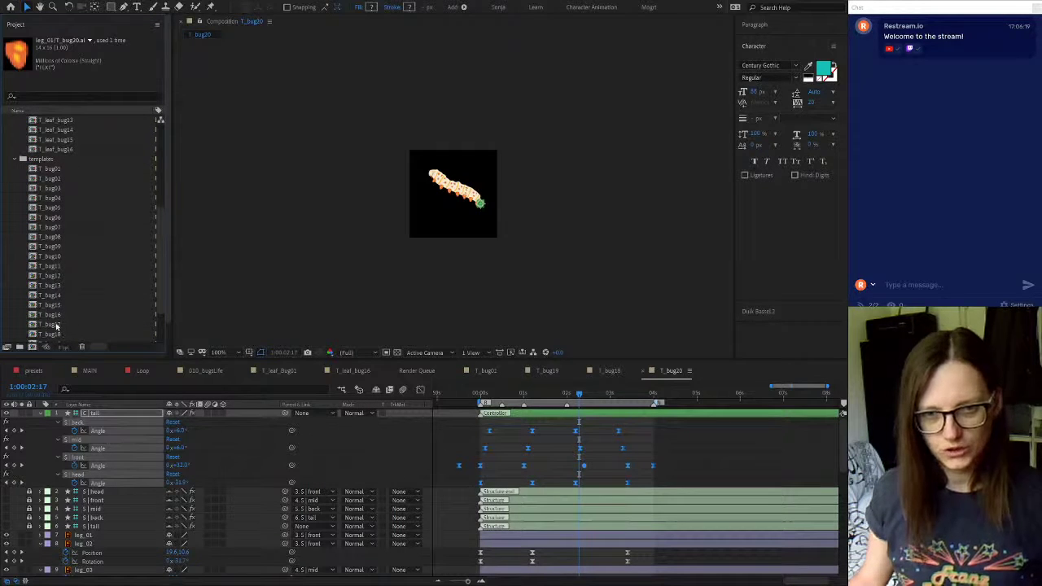
Open the T_bug17, T_bug16, T_bug15 and T_bug14 template compositions to check their bugs and rigs
{"action": "double_click", "coordinate": [57, 325]}
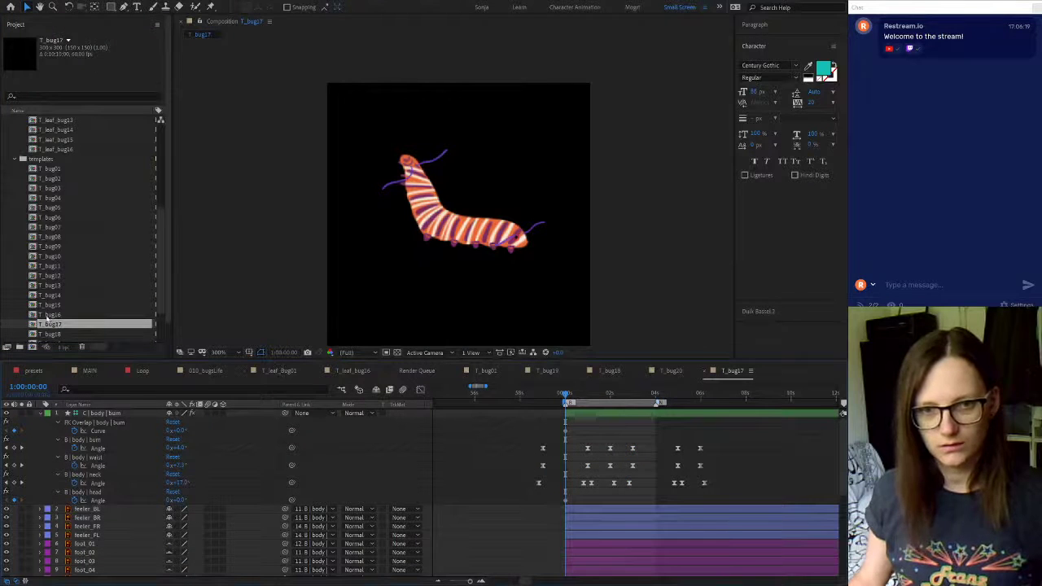
{"action": "double_click", "coordinate": [49, 315]}
{"action": "double_click", "coordinate": [51, 305]}
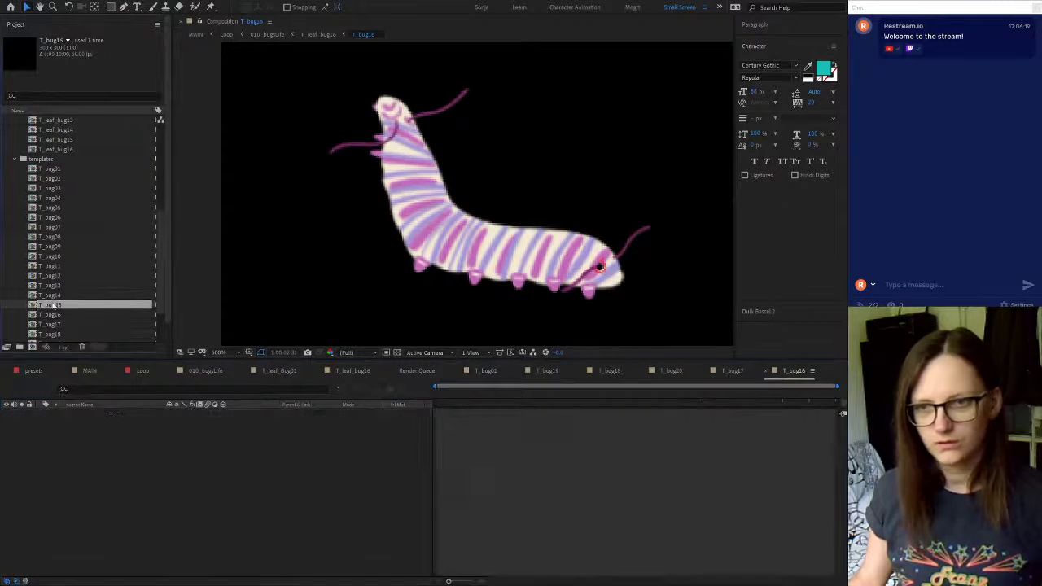
{"action": "double_click", "coordinate": [51, 296]}
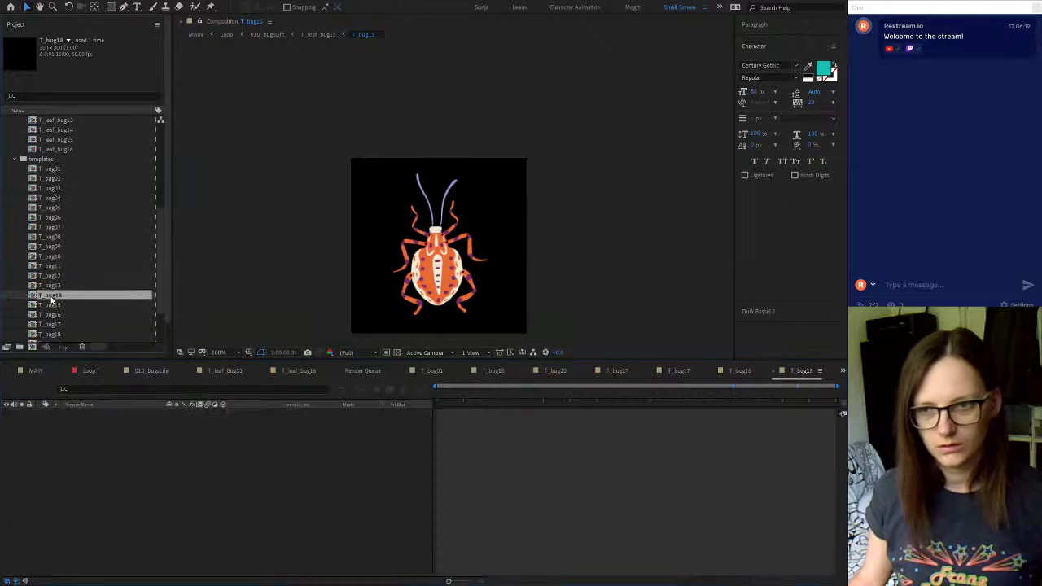
Check the T_bug18, T_bug20 and T_bug19 compositions, ending on the 010_bugsLife pattern composition
{"action": "scroll", "coordinate": [71, 328], "scroll_direction": "down", "scroll_amount": 3}
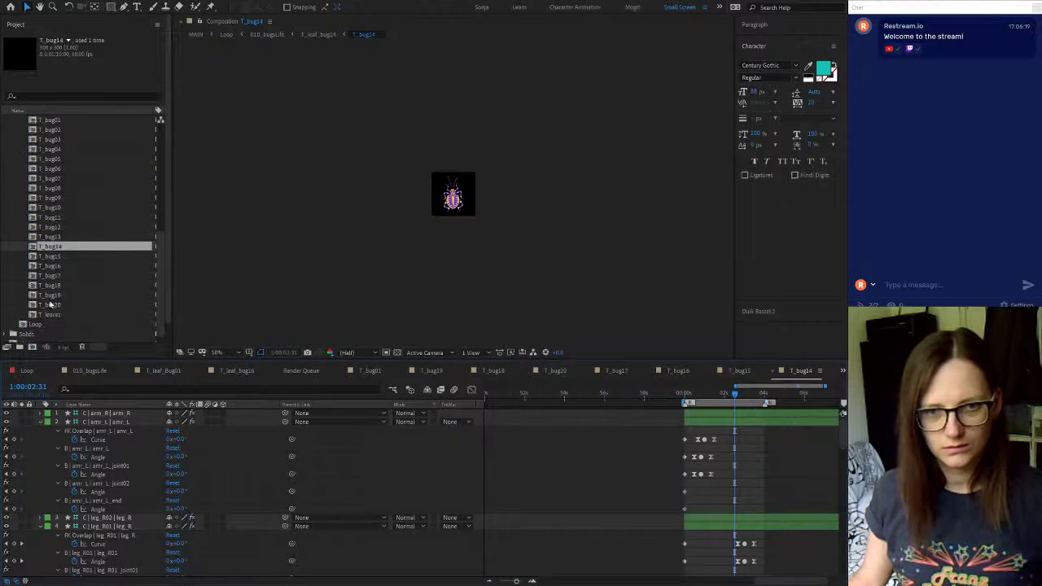
{"action": "double_click", "coordinate": [50, 287]}
{"action": "double_click", "coordinate": [52, 305]}
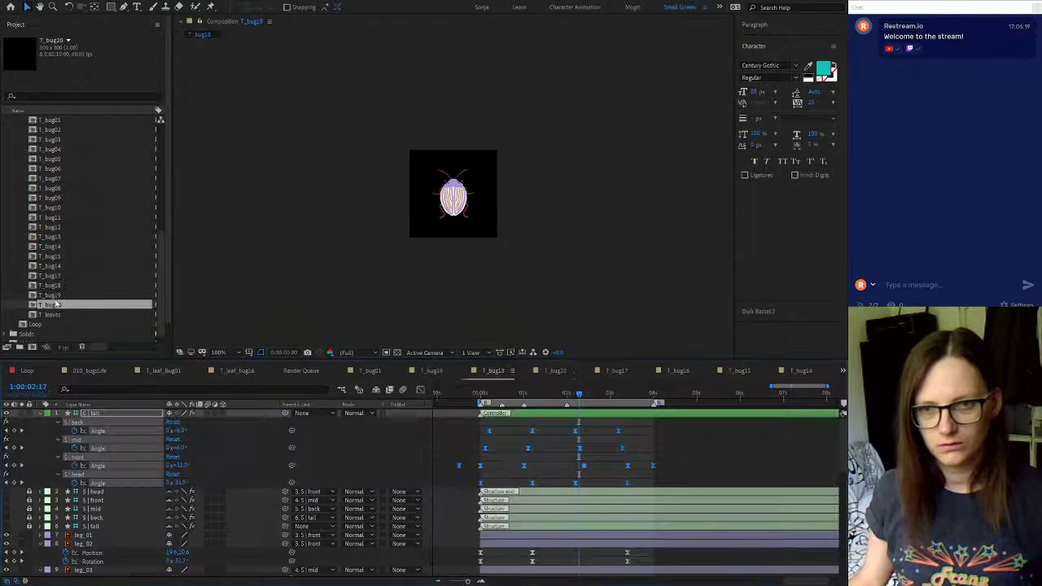
{"action": "double_click", "coordinate": [51, 294]}
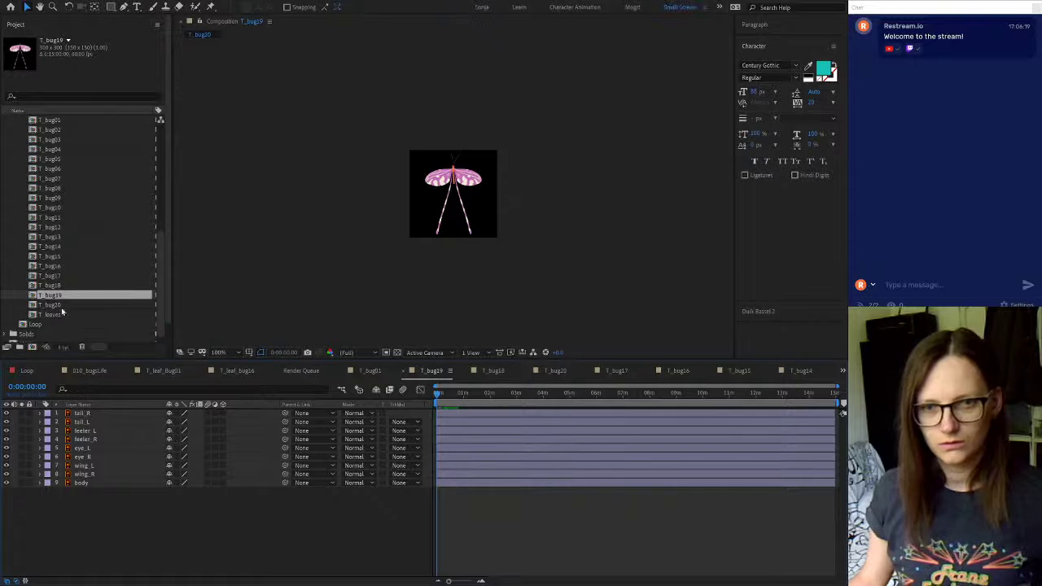
{"action": "left_click", "coordinate": [85, 372]}
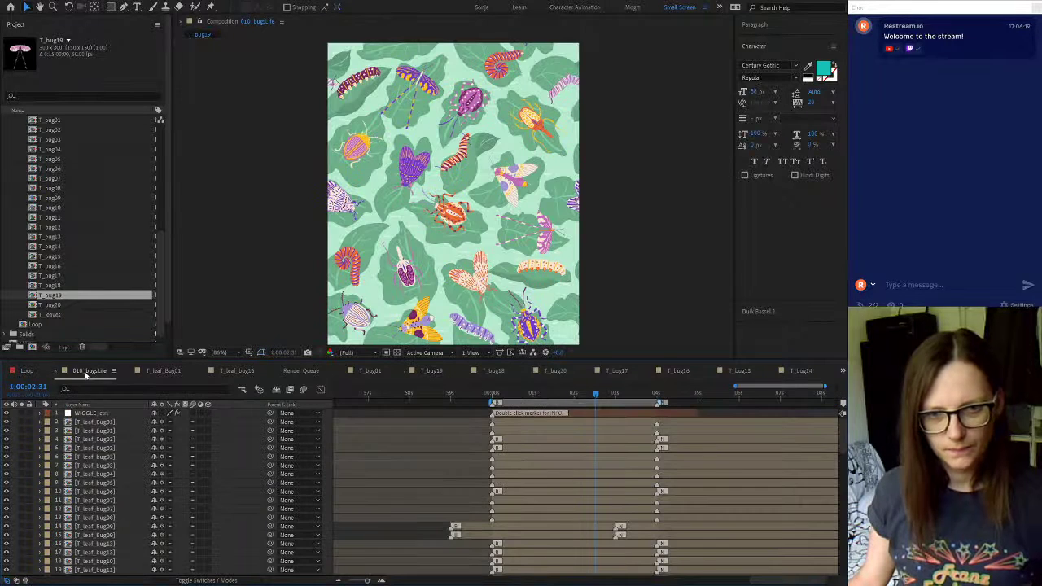
Find the dark purple caterpillar's T_leaf_Bug09 layer in the pattern and open its T_leaf_Bug09 and nested T_bug09 compositions
{"action": "left_click", "coordinate": [359, 94]}
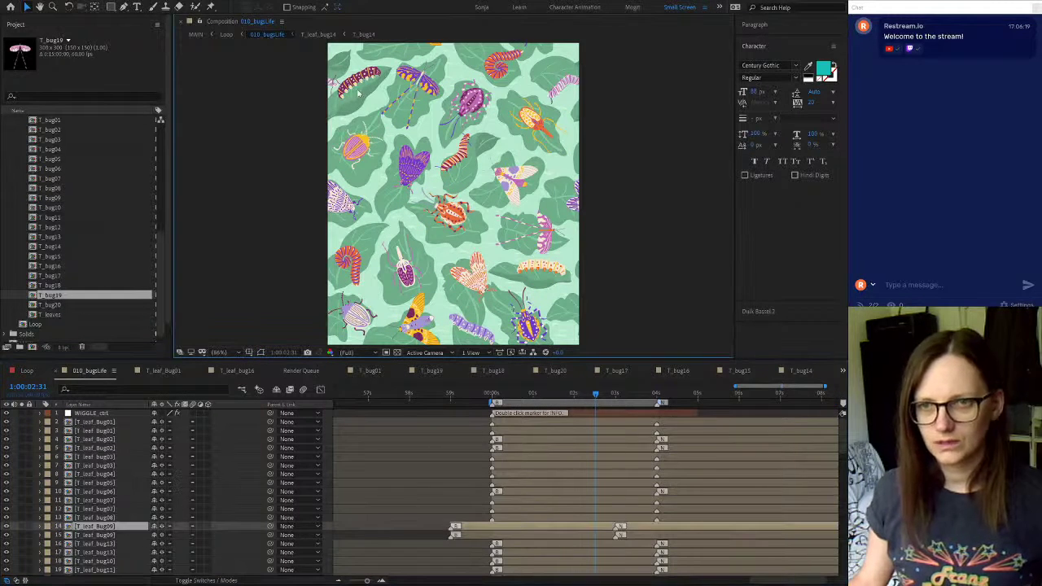
{"action": "left_click", "coordinate": [104, 535]}
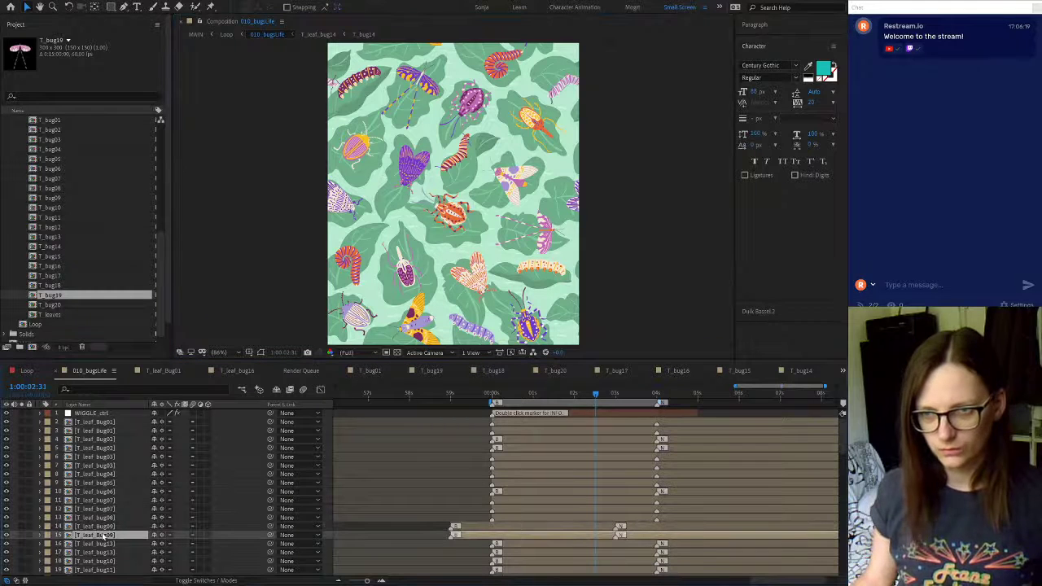
{"action": "left_click", "coordinate": [261, 352]}
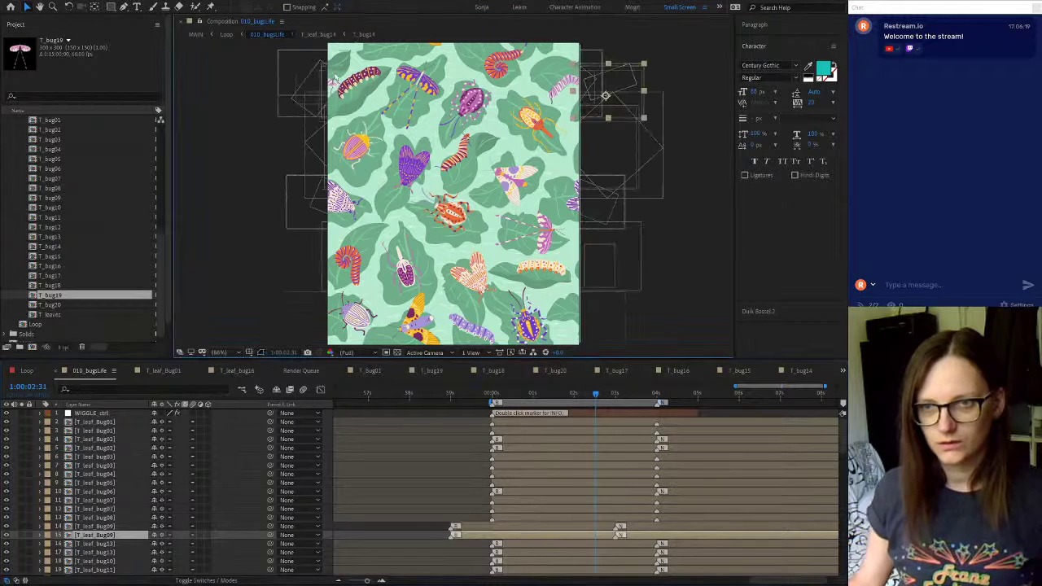
{"action": "left_click", "coordinate": [105, 526]}
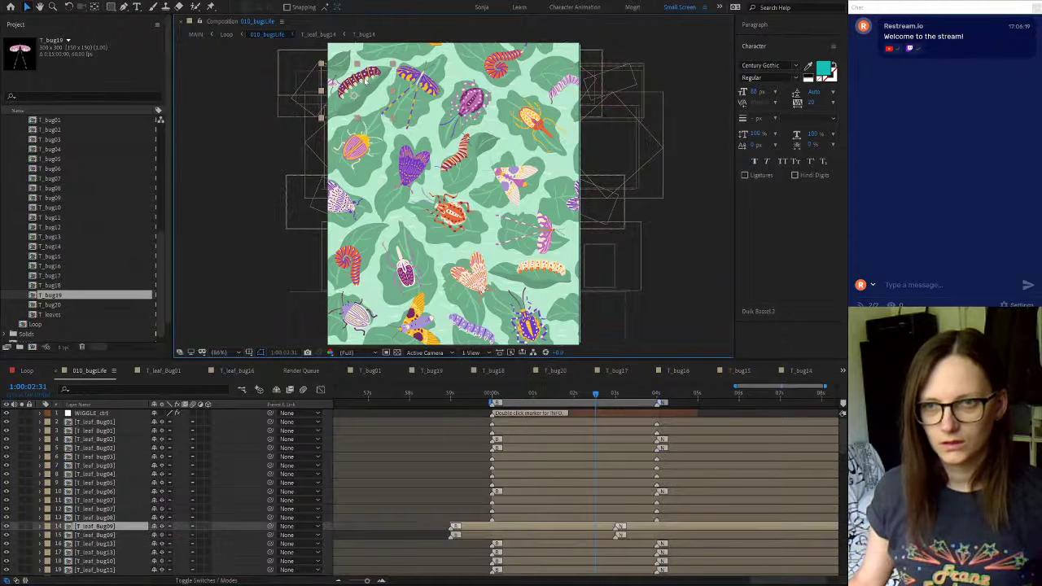
{"action": "double_click", "coordinate": [107, 528]}
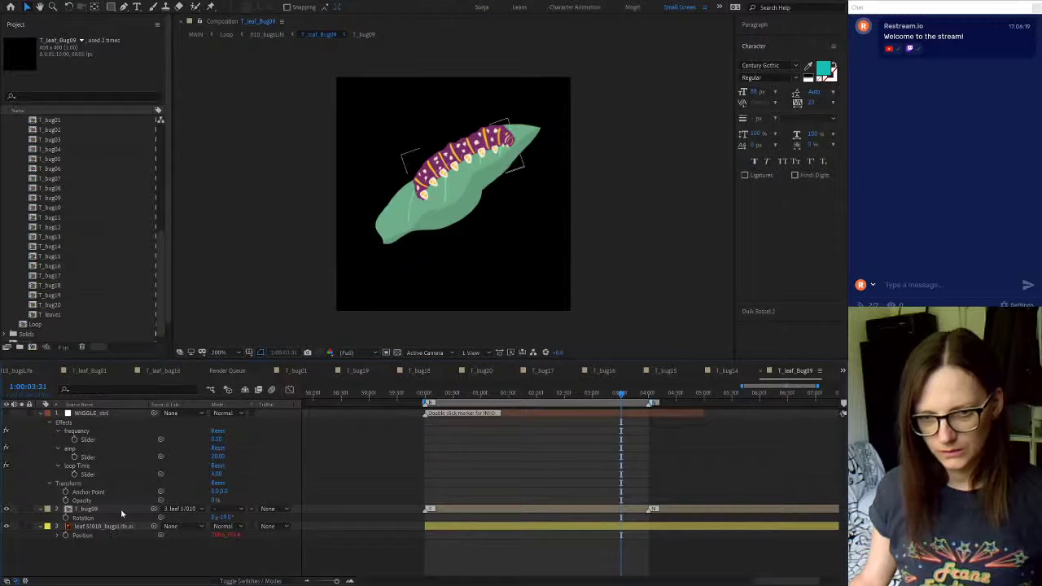
{"action": "double_click", "coordinate": [107, 510]}
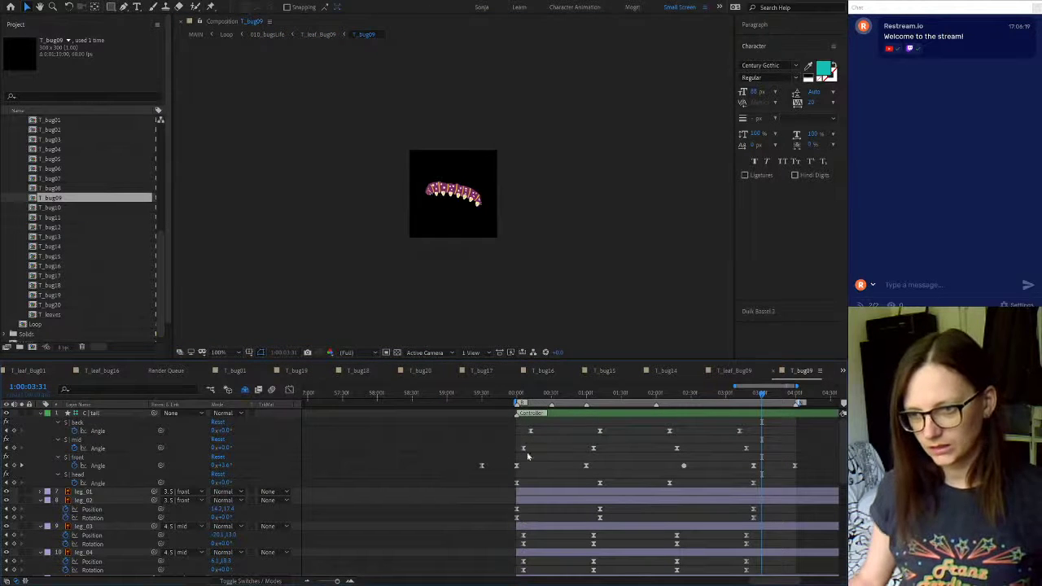
Select the tail controller's Angle keyframes in T_bug09 and look over the keyframes on the leg layers
{"action": "left_click_drag", "start_coordinate": [435, 421], "coordinate": [819, 494]}
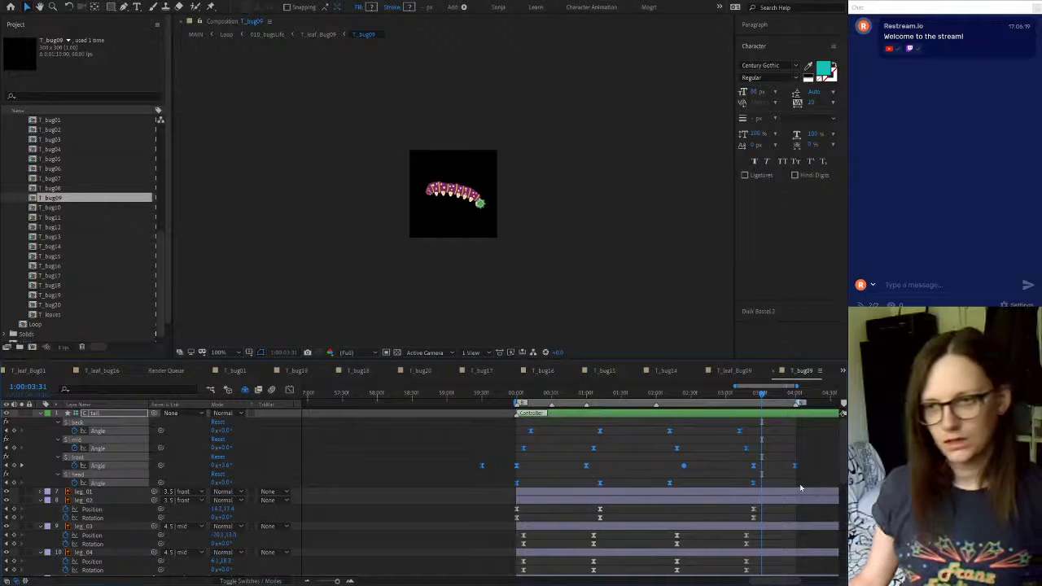
{"action": "scroll", "coordinate": [575, 521], "scroll_direction": "down", "scroll_amount": 2}
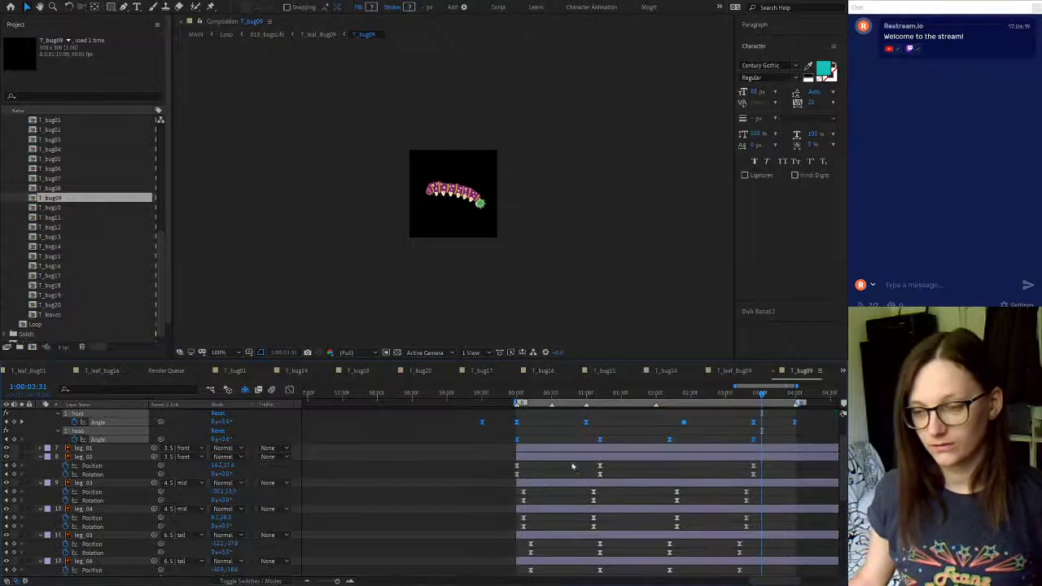
{"action": "scroll", "coordinate": [456, 439], "scroll_direction": "up", "scroll_amount": 3}
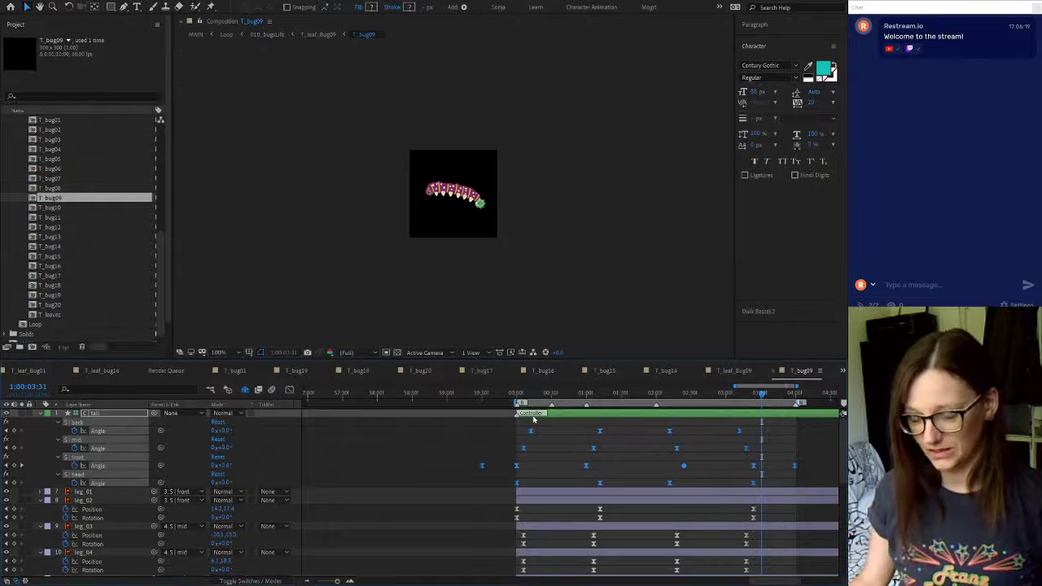
Close the T_leaf_Bug09, T_bug14, T_bug15 and T_bug16 compositions
{"action": "left_click", "coordinate": [735, 372]}
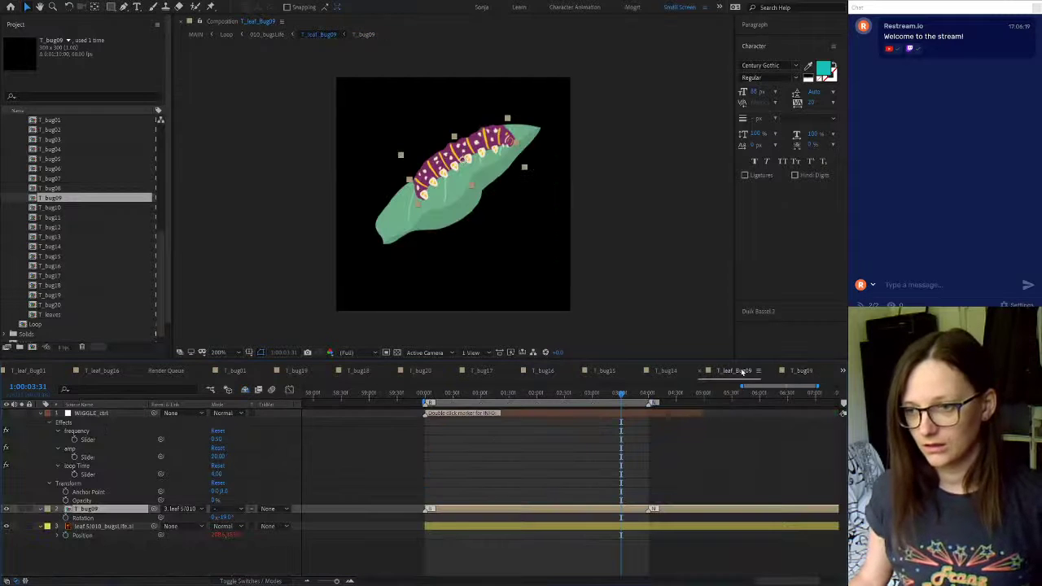
{"action": "left_click", "coordinate": [702, 372]}
{"action": "left_click", "coordinate": [730, 373]}
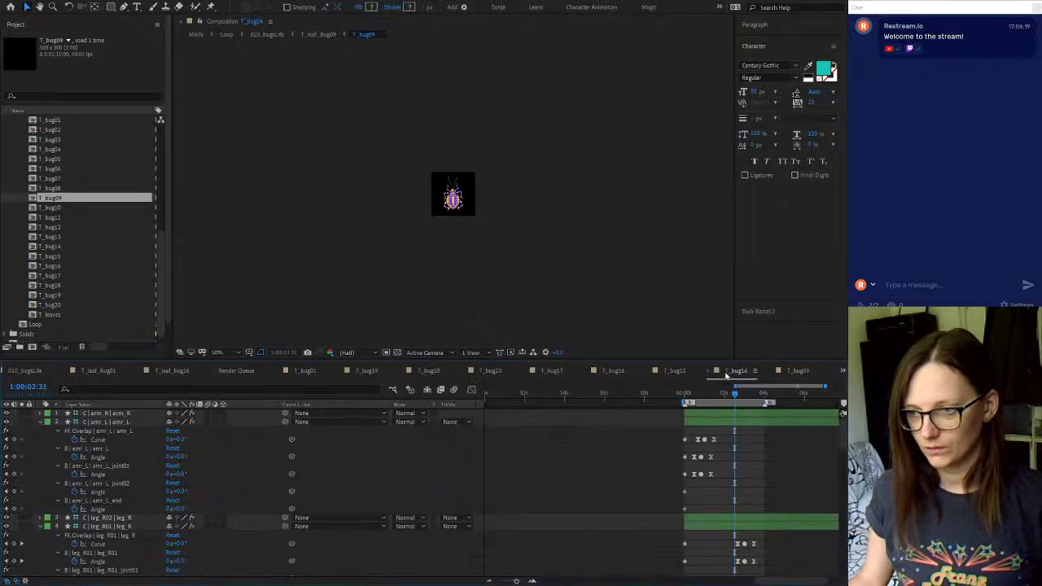
{"action": "left_click", "coordinate": [645, 373]}
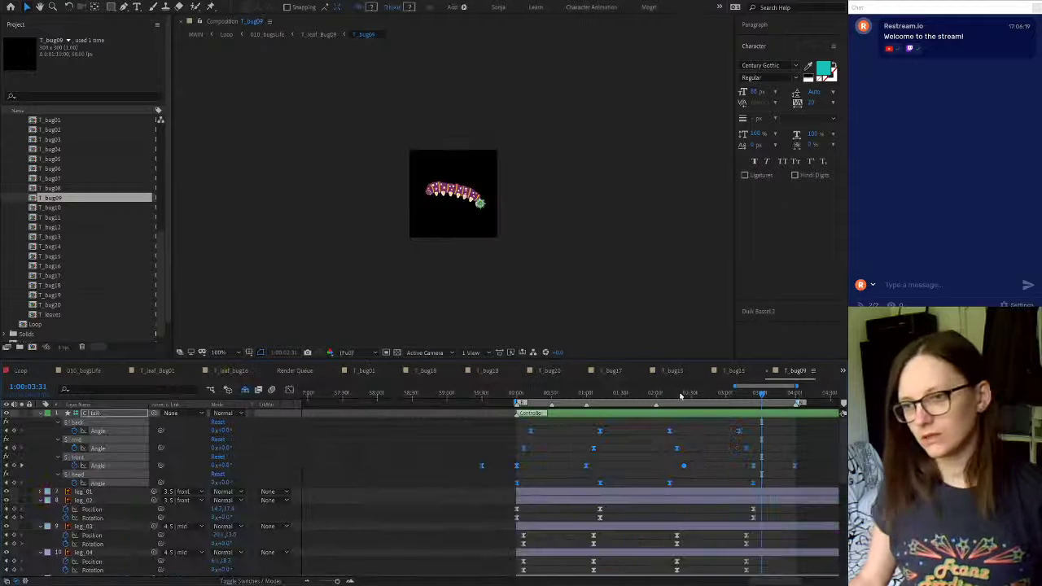
{"action": "left_click", "coordinate": [731, 371]}
{"action": "left_click", "coordinate": [705, 371]}
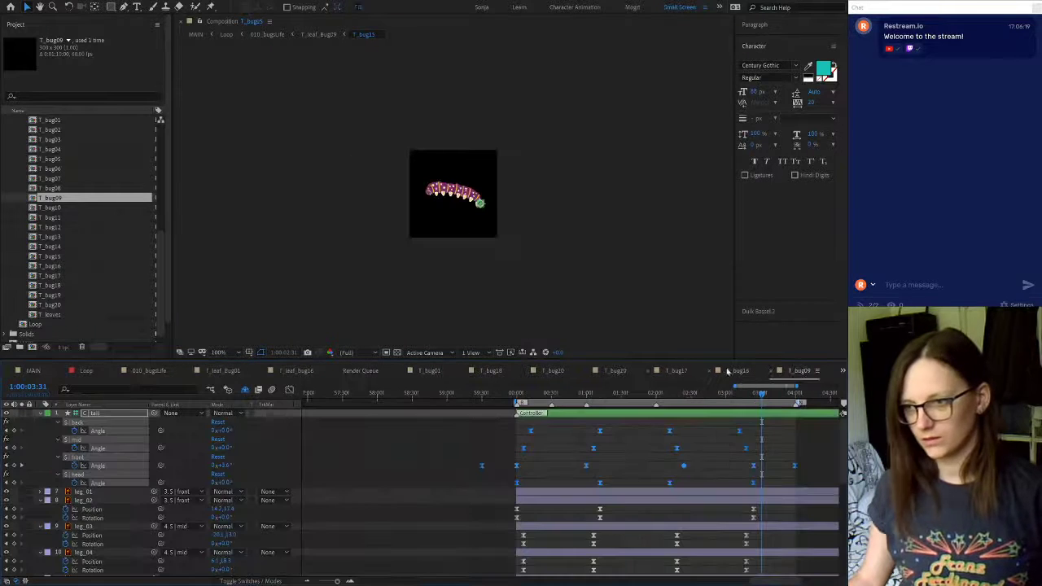
{"action": "left_click", "coordinate": [736, 374]}
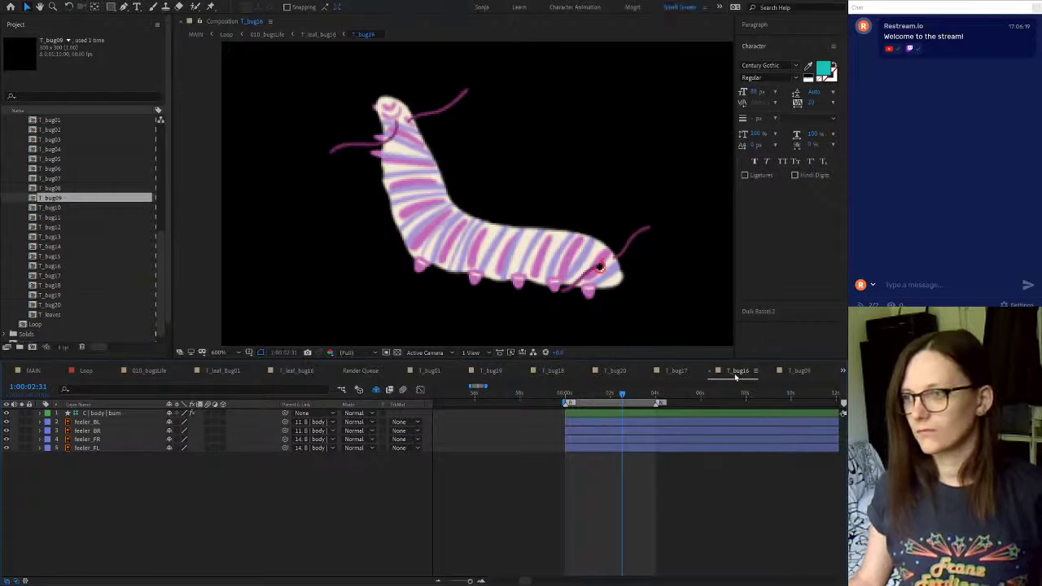
{"action": "left_click", "coordinate": [711, 371]}
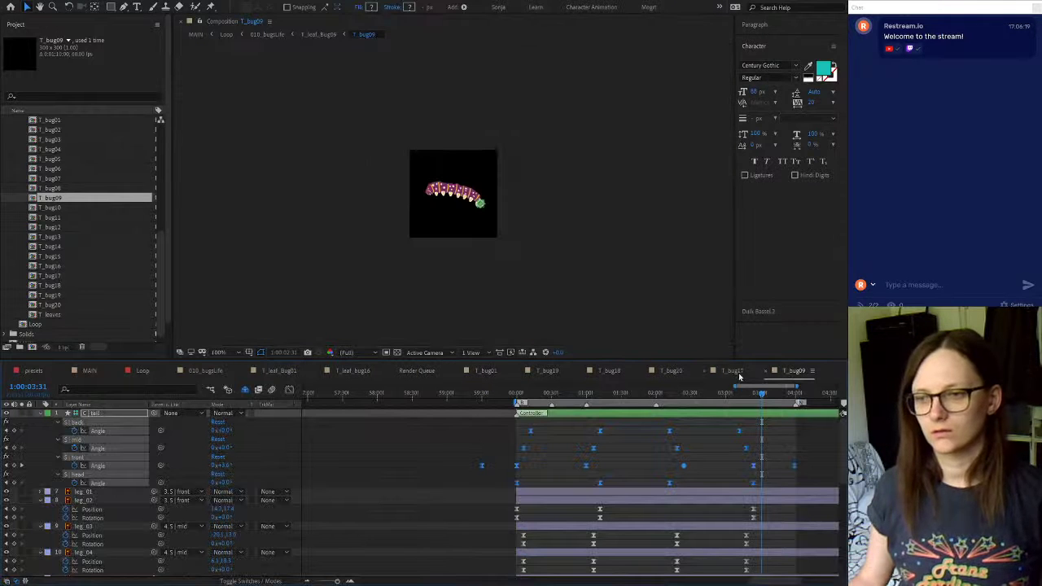
Close the T_bug18, T_bug17 and T_bug19 compositions, keeping T_bug01, T_bug09 and T_bug20 open
{"action": "left_click", "coordinate": [671, 371]}
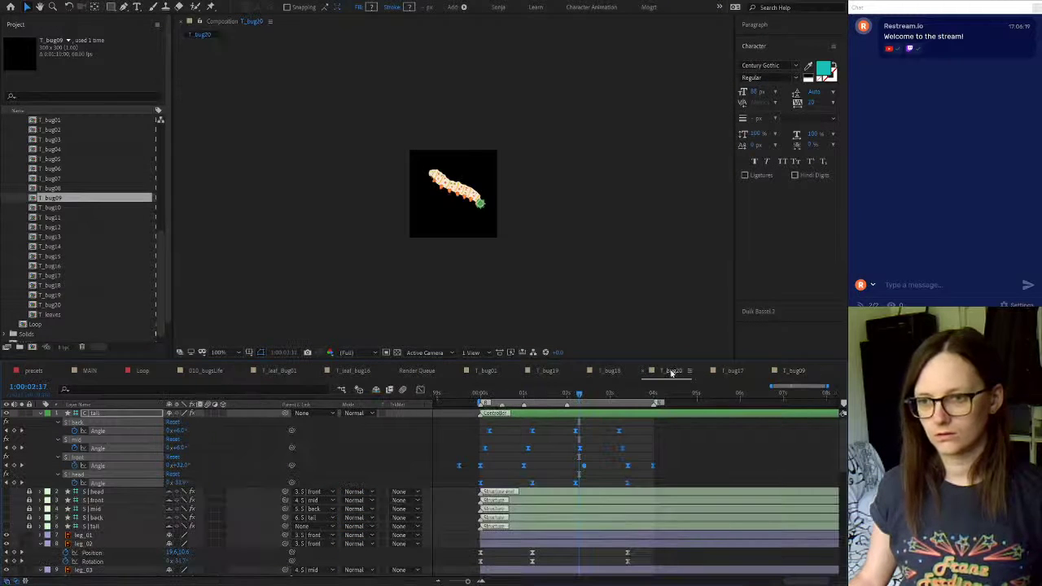
{"action": "left_click", "coordinate": [610, 371]}
{"action": "key", "text": "ctrl+w"}
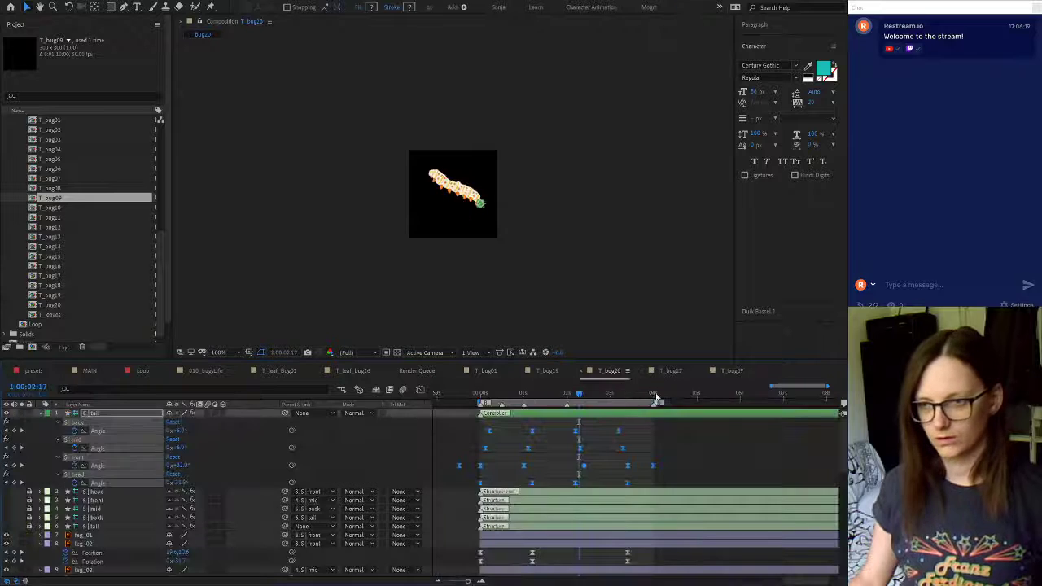
{"action": "left_click", "coordinate": [671, 372]}
{"action": "key", "text": "ctrl+w"}
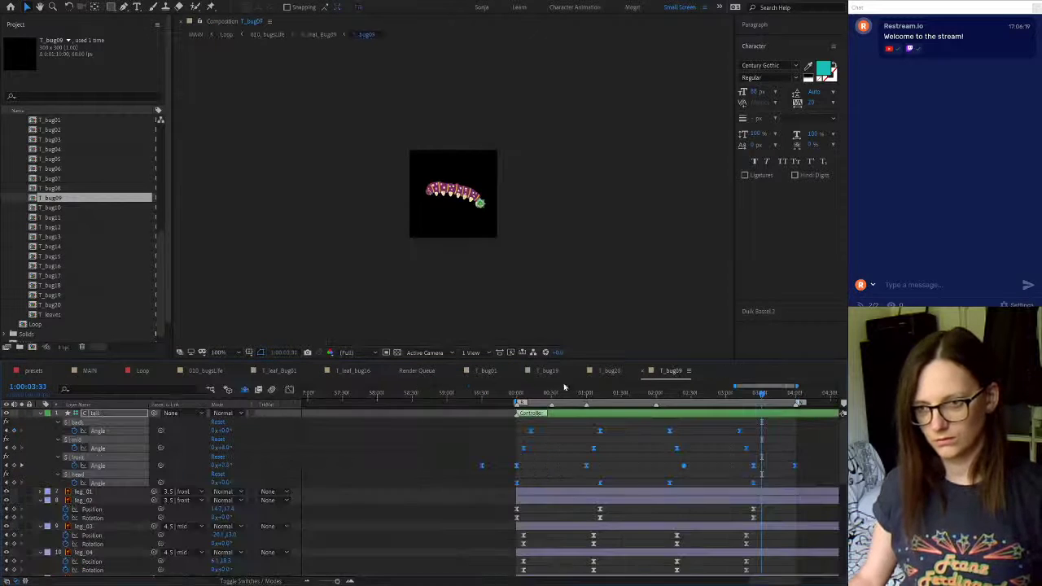
{"action": "left_click", "coordinate": [547, 371]}
{"action": "key", "text": "ctrl+w"}
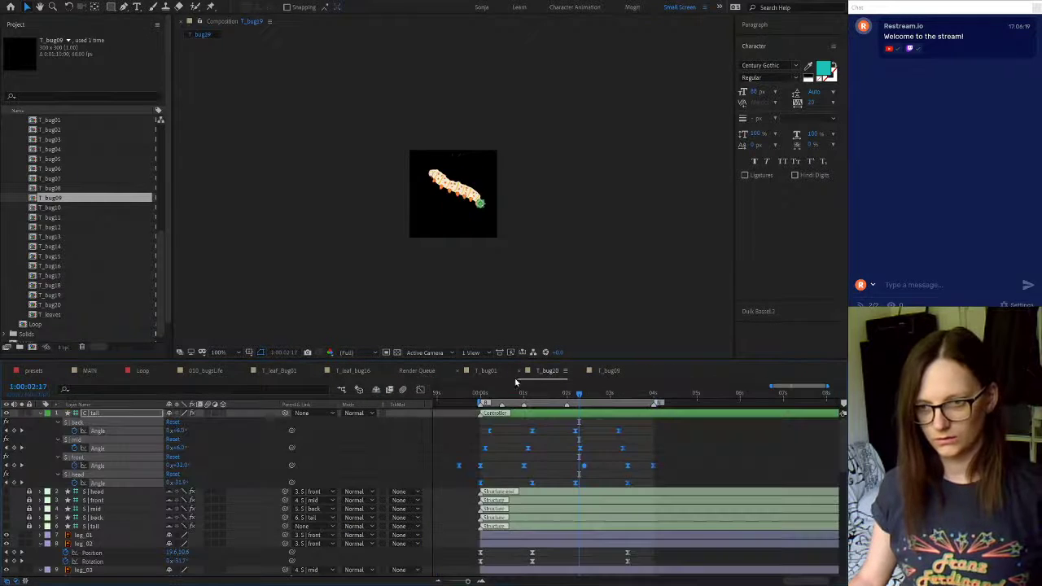
Reorder the open caterpillar compositions so T_bug09 sits between T_bug01 and T_bug20
{"action": "left_click", "coordinate": [489, 371]}
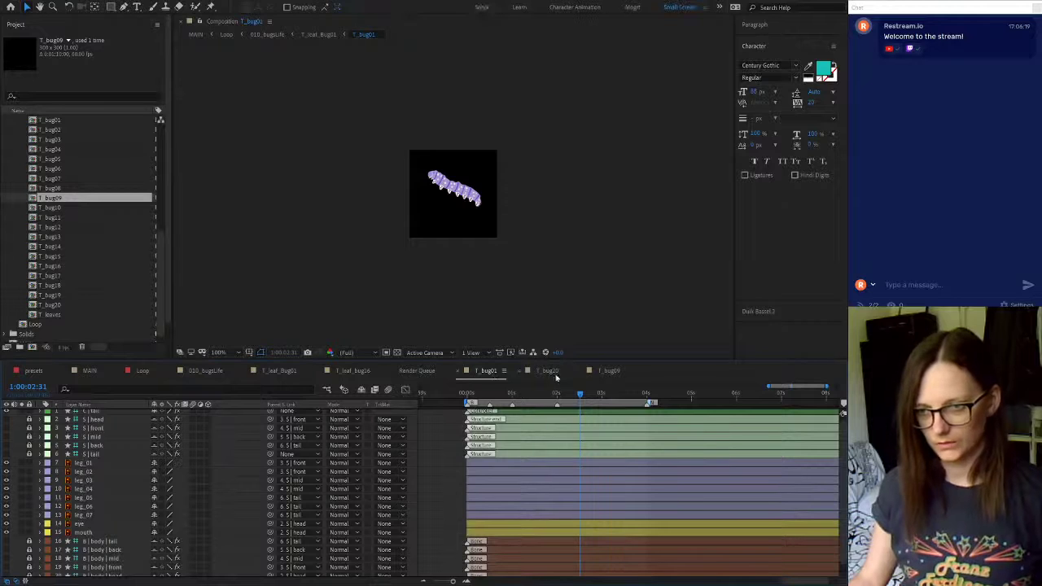
{"action": "left_click", "coordinate": [557, 374]}
{"action": "left_click_drag", "start_coordinate": [609, 374], "coordinate": [529, 379]}
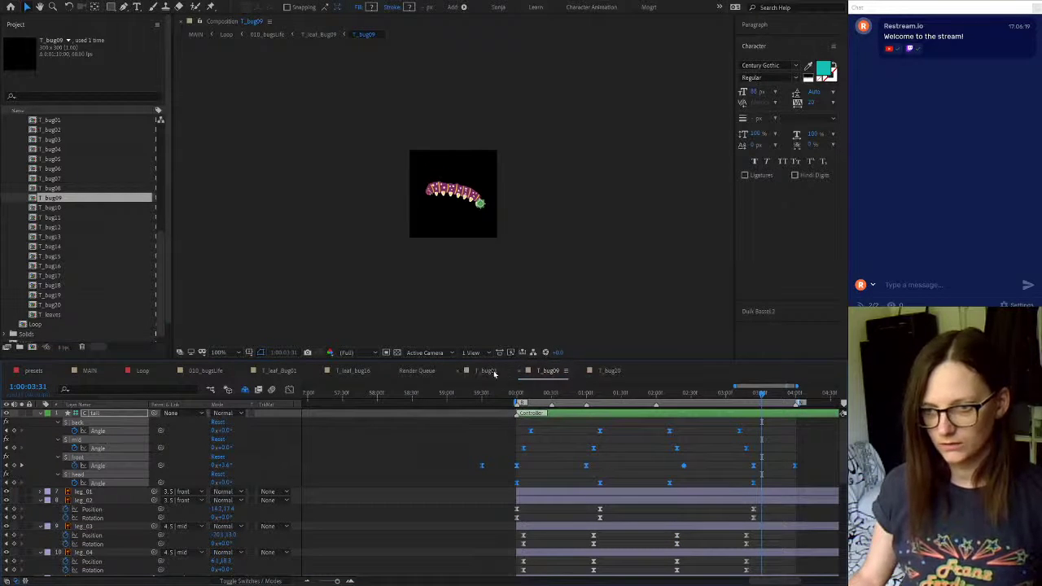
Enlarge the timeline area and compare the controller, leg, eye and mouth keyframes of T_bug01 with those of T_bug09
{"action": "left_click", "coordinate": [494, 373]}
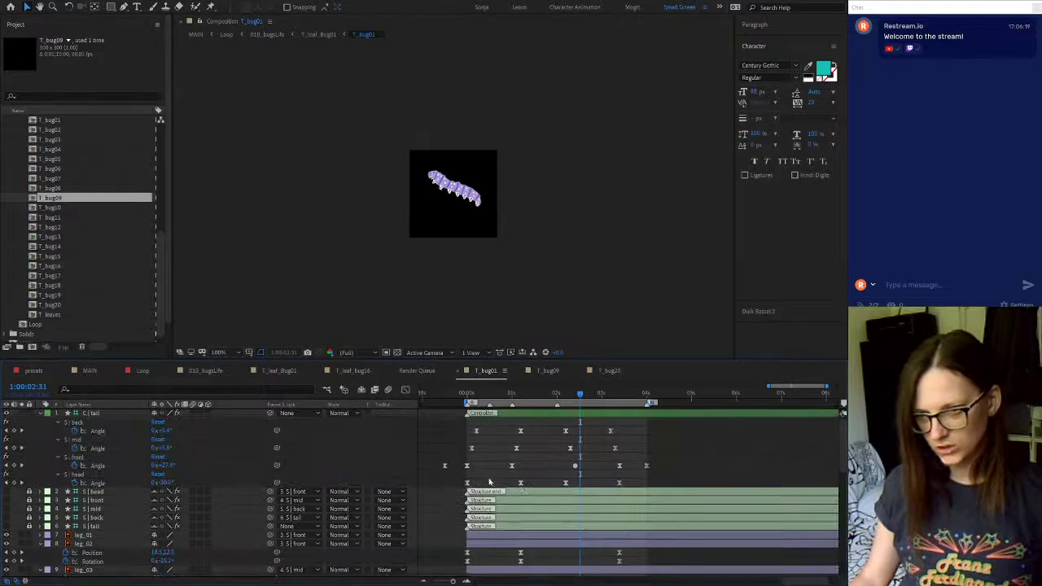
{"action": "left_click_drag", "start_coordinate": [539, 360], "coordinate": [557, 219]}
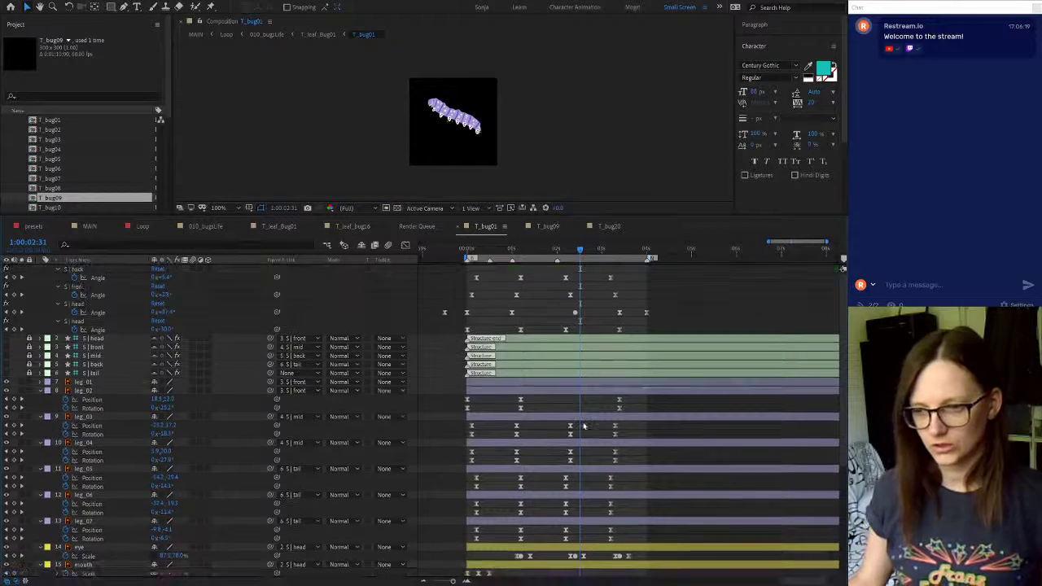
{"action": "scroll", "coordinate": [583, 425], "scroll_direction": "down", "scroll_amount": 3}
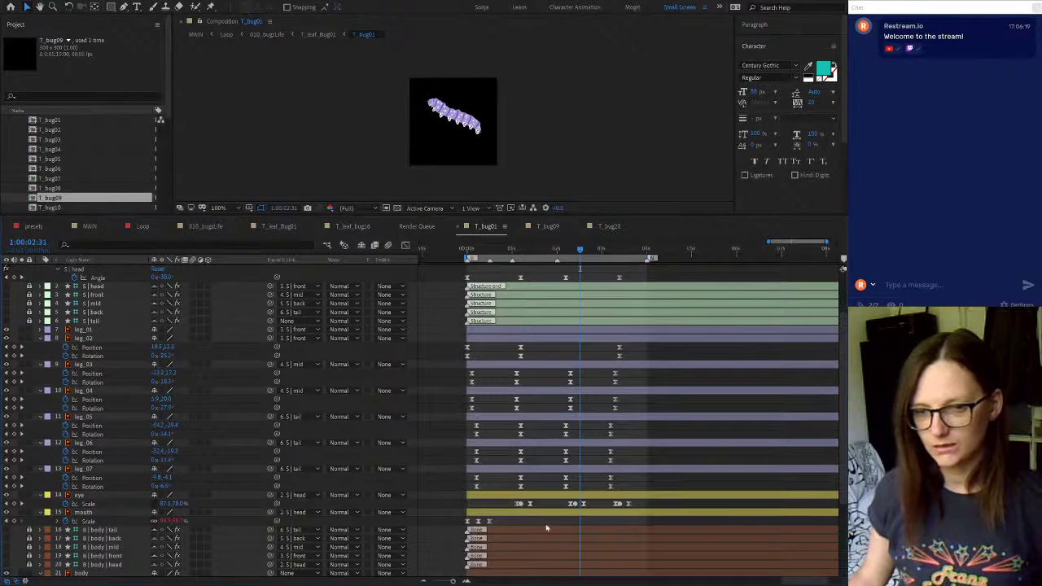
{"action": "scroll", "coordinate": [549, 517], "scroll_direction": "up", "scroll_amount": 2}
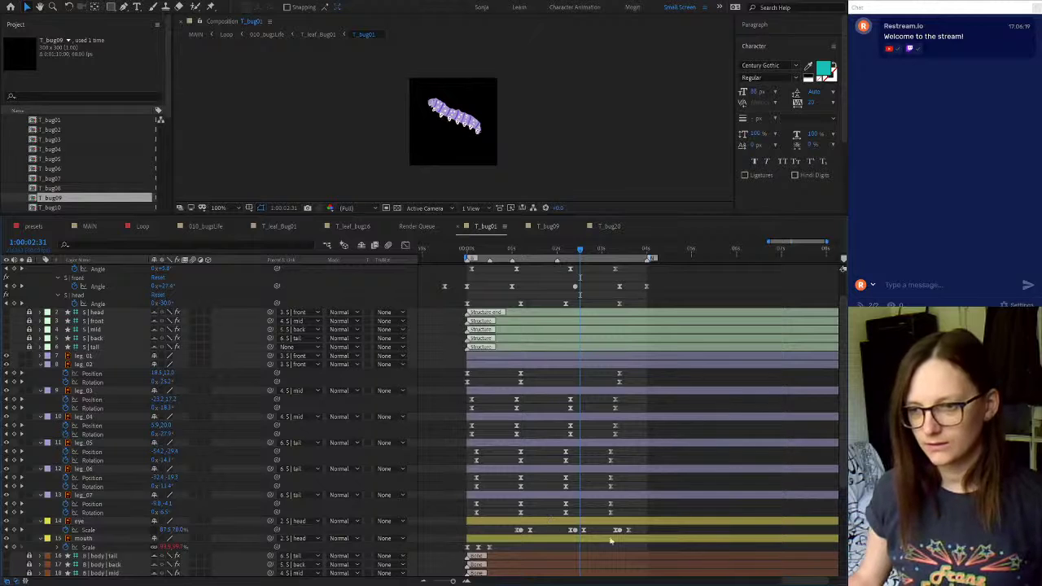
{"action": "scroll", "coordinate": [537, 465], "scroll_direction": "up", "scroll_amount": 2}
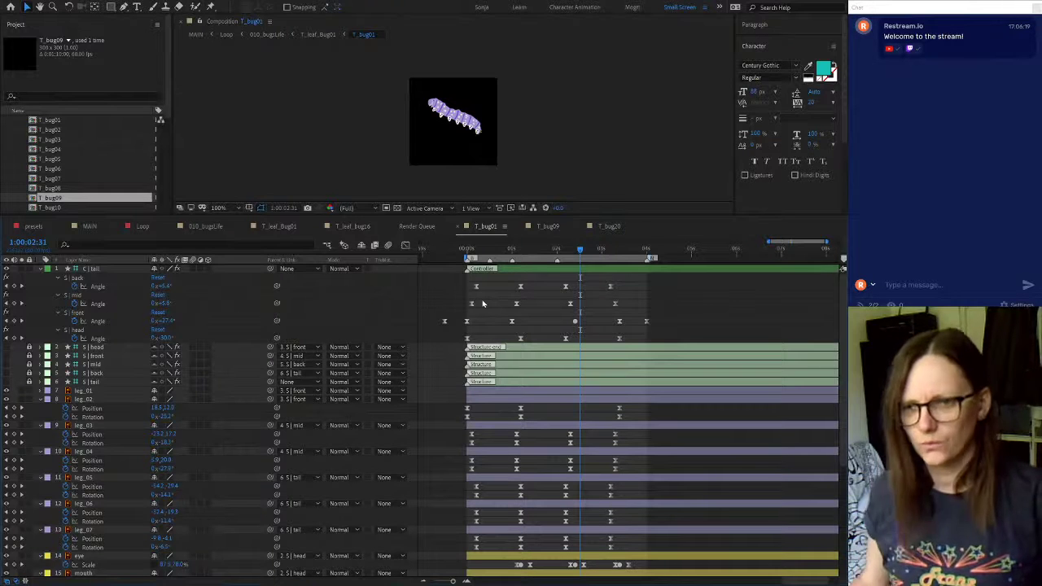
{"action": "left_click", "coordinate": [548, 228]}
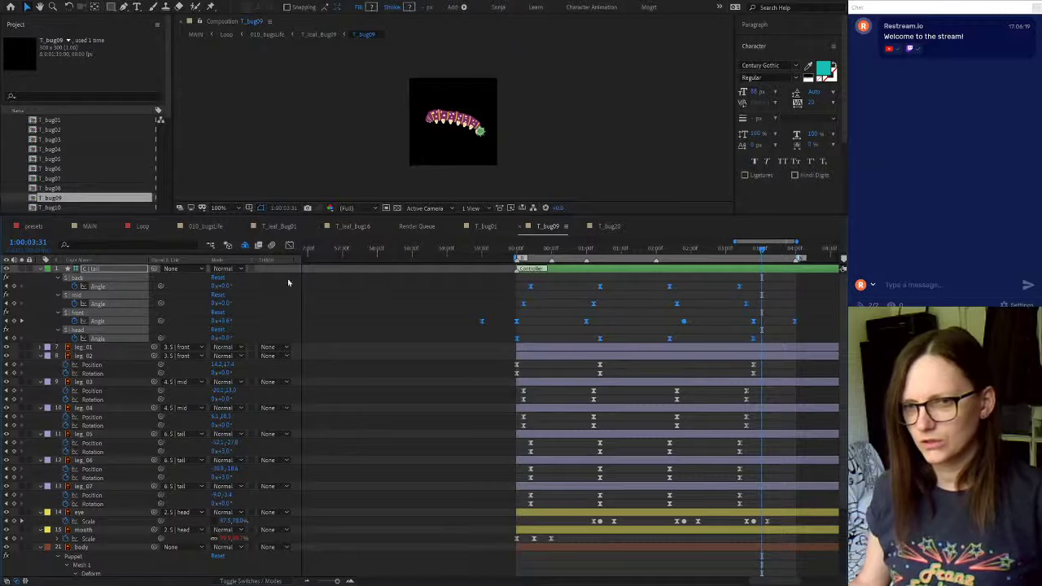
Return to 010_bugsLife, select both T_leaf_Bug09 layers, and collapse the two T_leaf_bug16 layers
{"action": "left_click", "coordinate": [196, 227]}
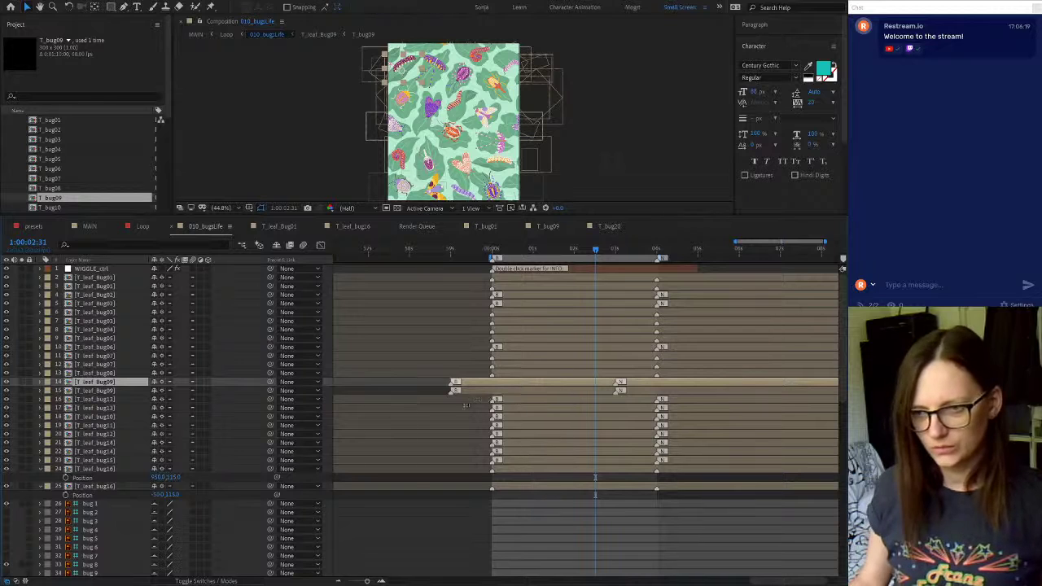
{"action": "left_click", "coordinate": [517, 391], "text": "shift"}
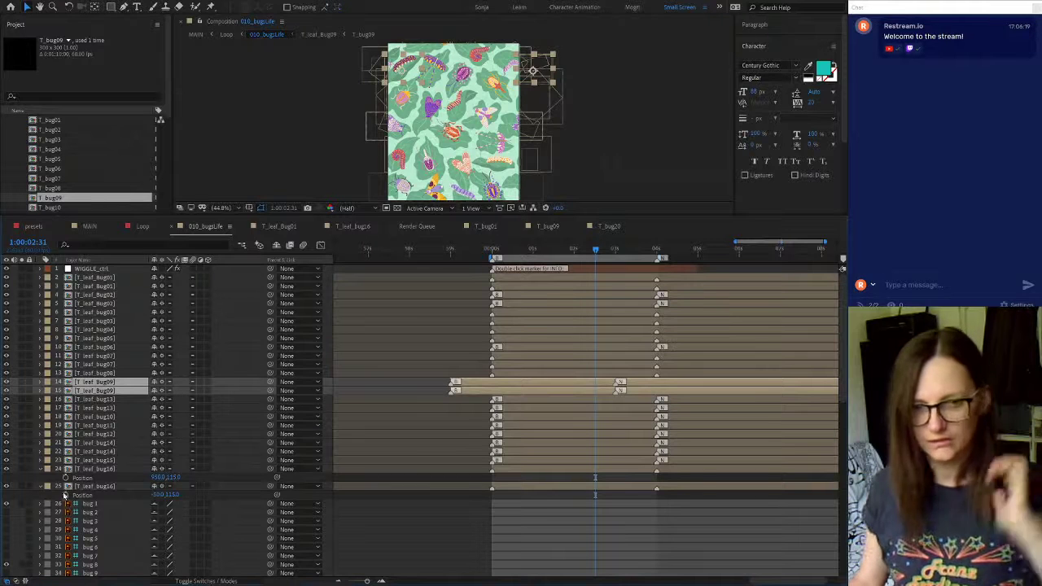
{"action": "left_click", "coordinate": [40, 470]}
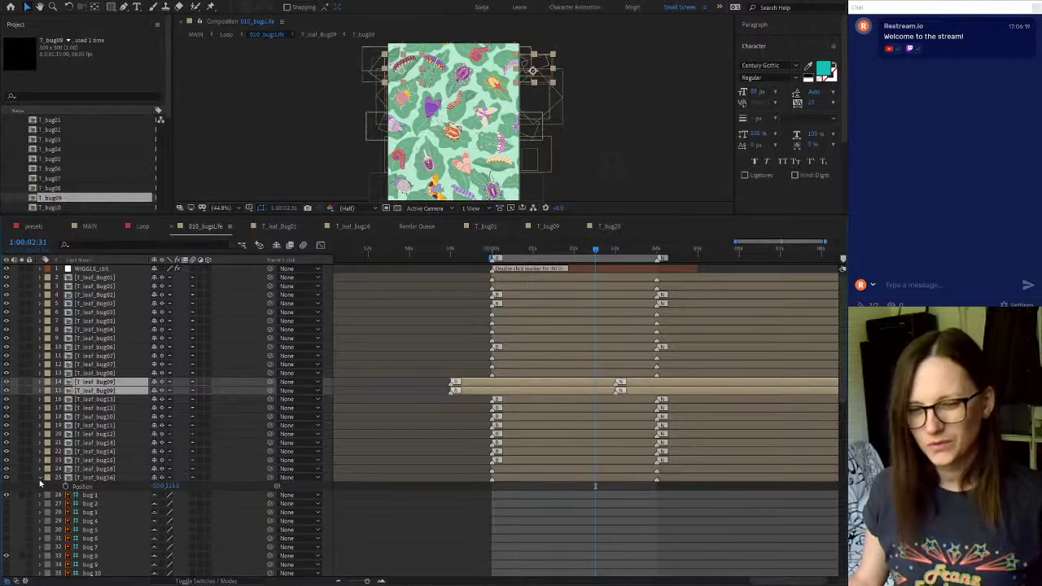
{"action": "left_click", "coordinate": [40, 478]}
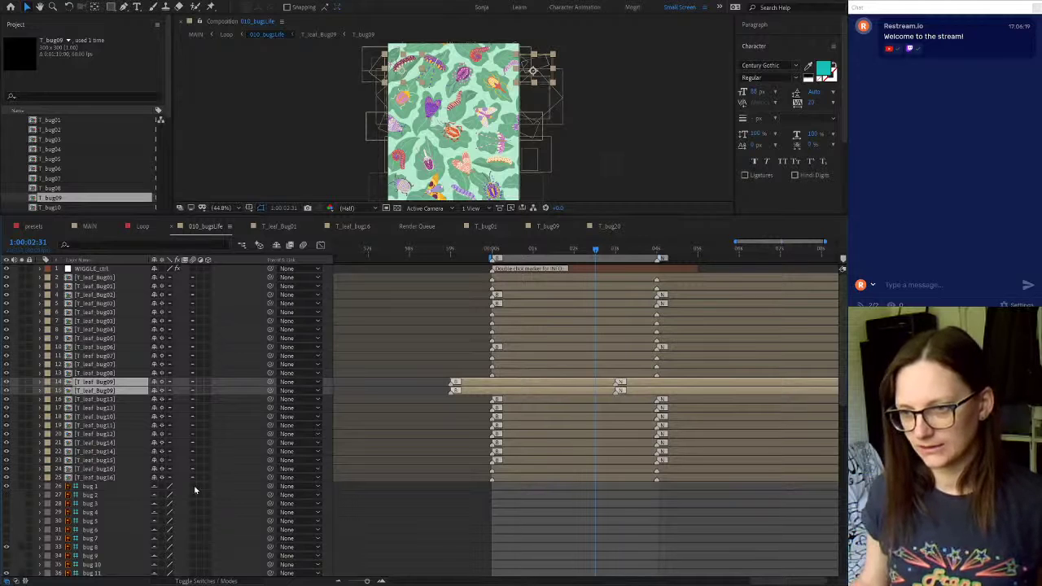
Scrub through the pattern loop to 1:00:03:34 to check the bugs' motion, and deselect the layers
{"action": "left_click_drag", "start_coordinate": [495, 253], "coordinate": [634, 255]}
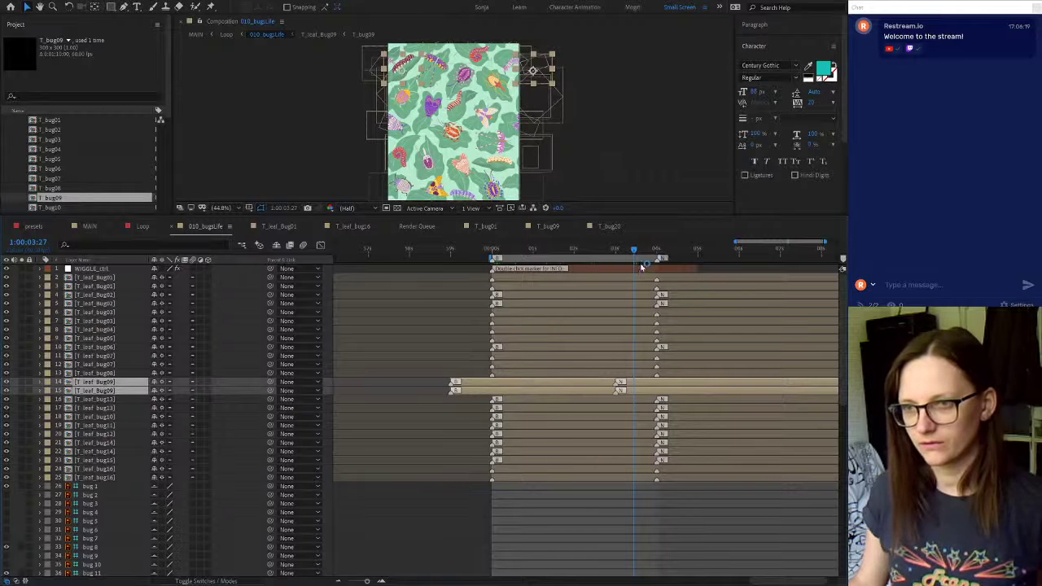
{"action": "mouse_move", "coordinate": [642, 251]}
{"action": "left_mouse_down"}
{"action": "mouse_move", "coordinate": [630, 250]}
{"action": "mouse_move", "coordinate": [639, 250]}
{"action": "left_mouse_up"}
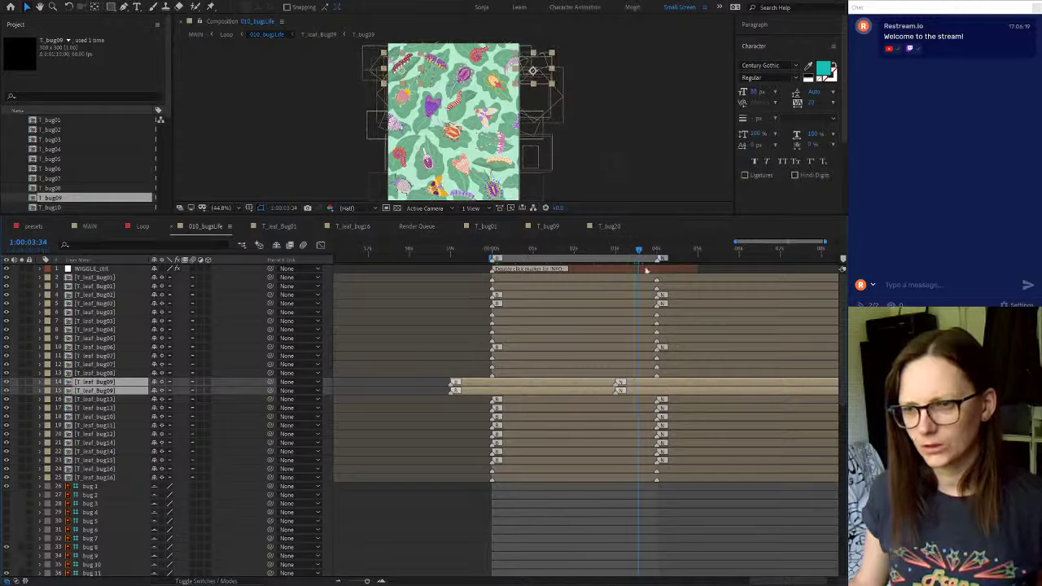
{"action": "left_click", "coordinate": [456, 553]}
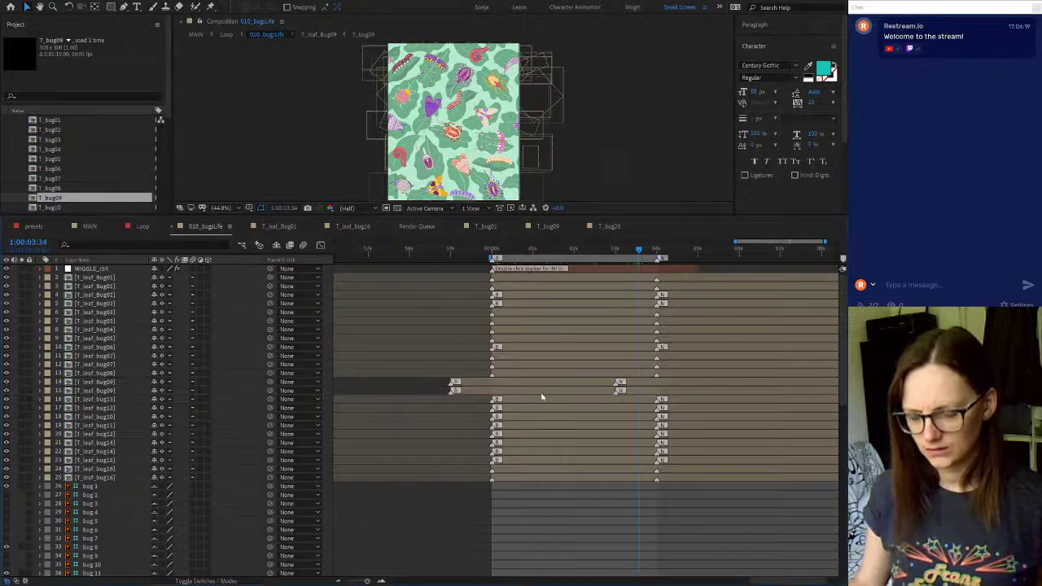
Reveal the modified properties of the second T_leaf_Bug09 layer to examine its Time Remap keyframes, expression and Position
{"action": "left_click", "coordinate": [543, 392]}
{"action": "key", "text": "u"}
{"action": "key", "text": "u"}
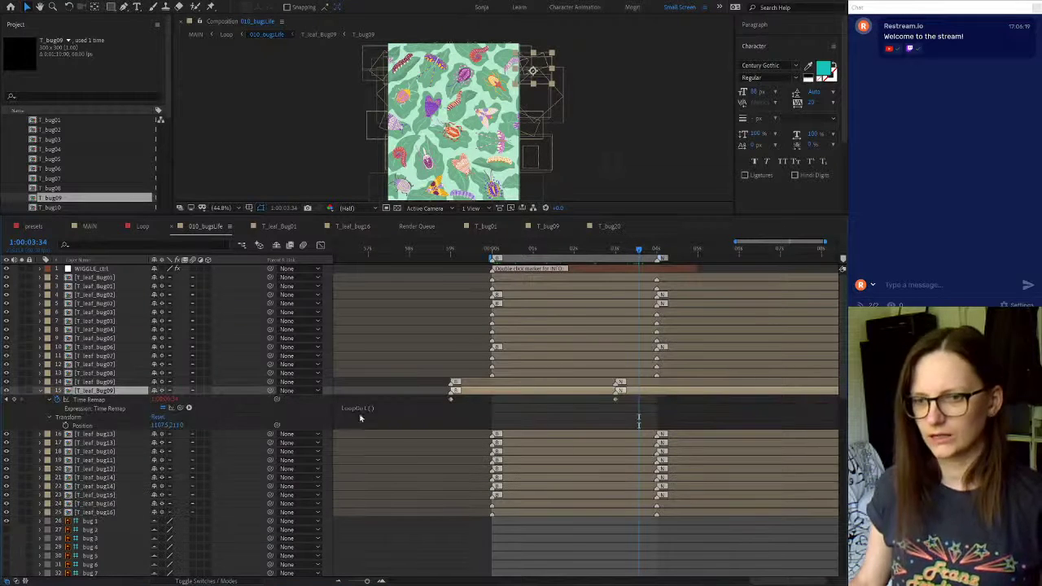
Examine the Time Remap keyframes of the second T_leaf_Bug09 layer and locate the two T_leaf_bug16 layers in 010_bugsLife
{"action": "left_click", "coordinate": [86, 400]}
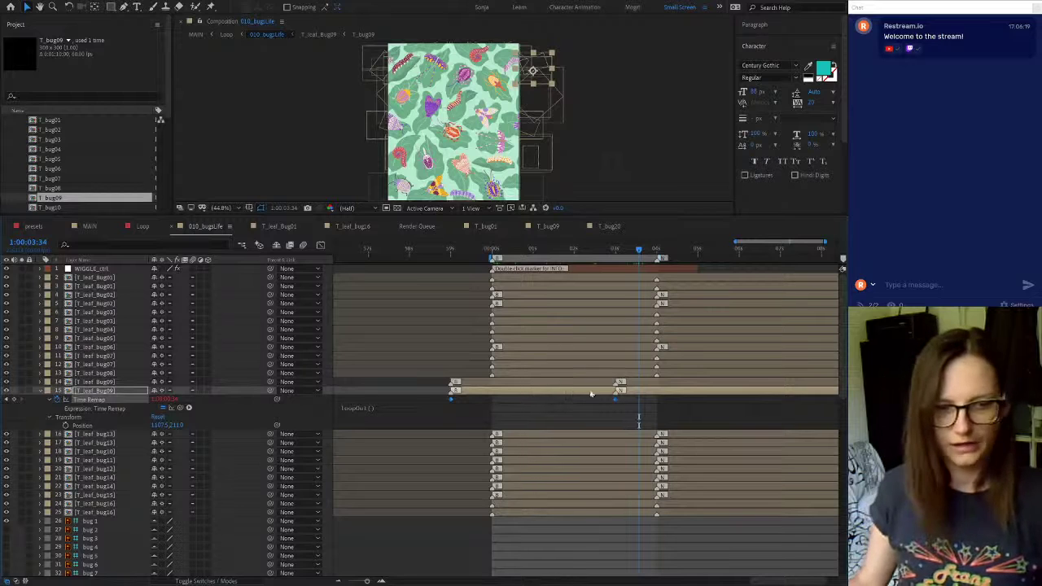
{"action": "left_click", "coordinate": [109, 514]}
{"action": "scroll", "coordinate": [112, 518], "scroll_direction": "down", "scroll_amount": 3}
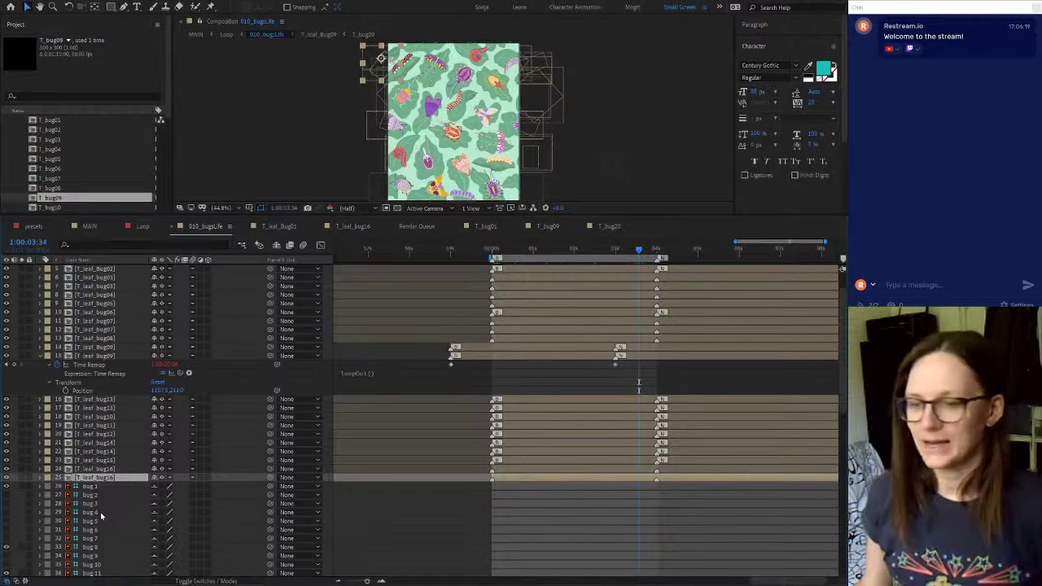
{"action": "left_click", "coordinate": [115, 470]}
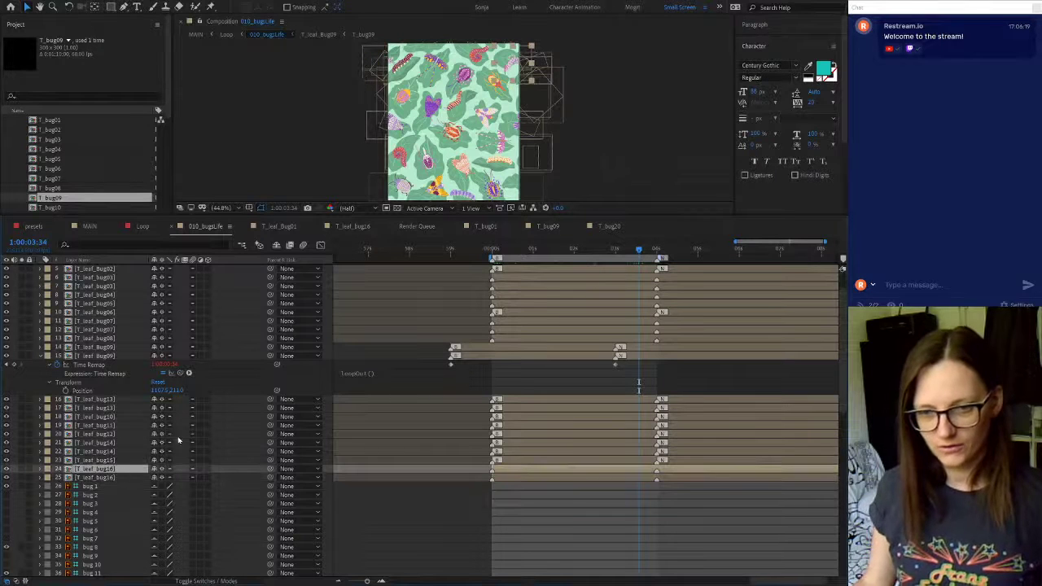
{"action": "left_click", "coordinate": [107, 478]}
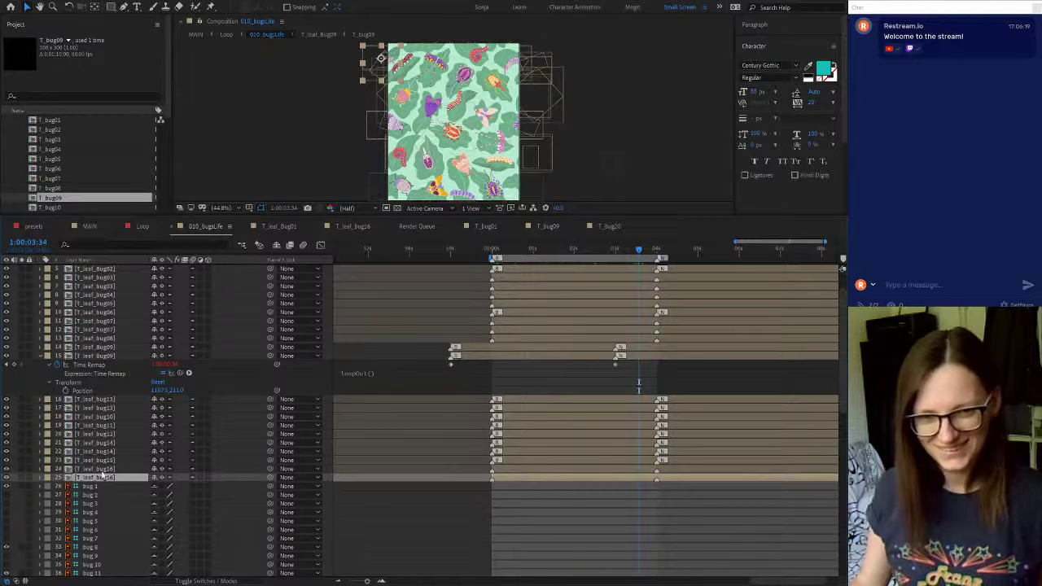
Duplicate the second T_leaf_Bug09 layer and place the copy below the T_leaf_bug16 layers, just above bug 1
{"action": "left_click", "coordinate": [107, 358]}
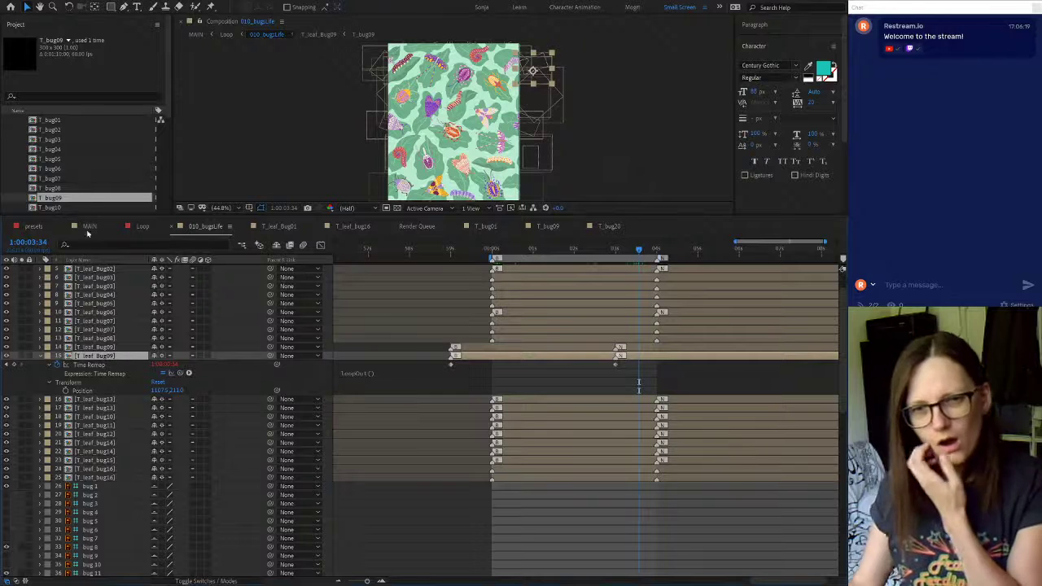
{"action": "scroll", "coordinate": [79, 159], "scroll_direction": "up", "scroll_amount": 3}
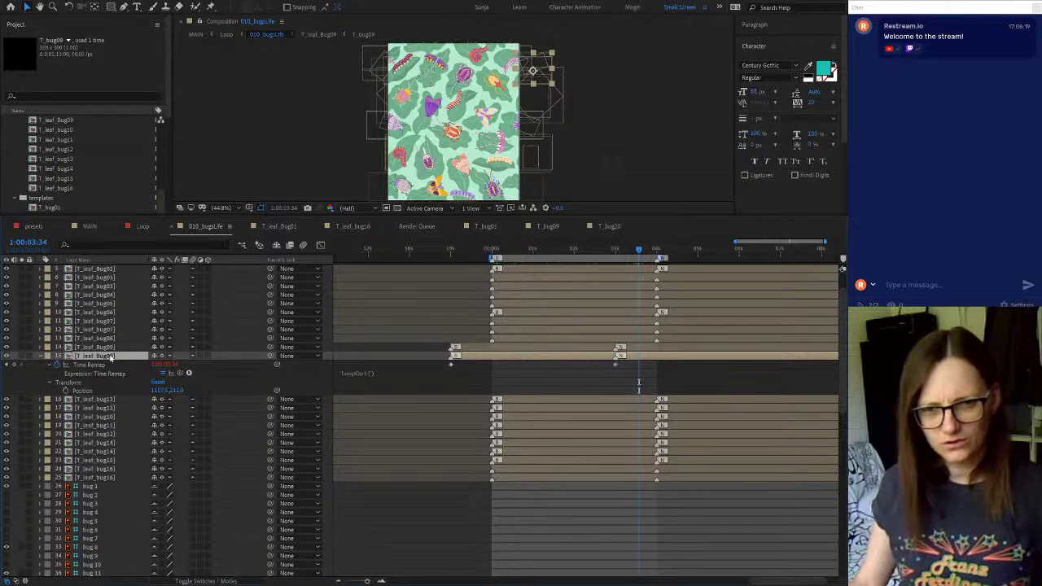
{"action": "key", "text": "ctrl+d"}
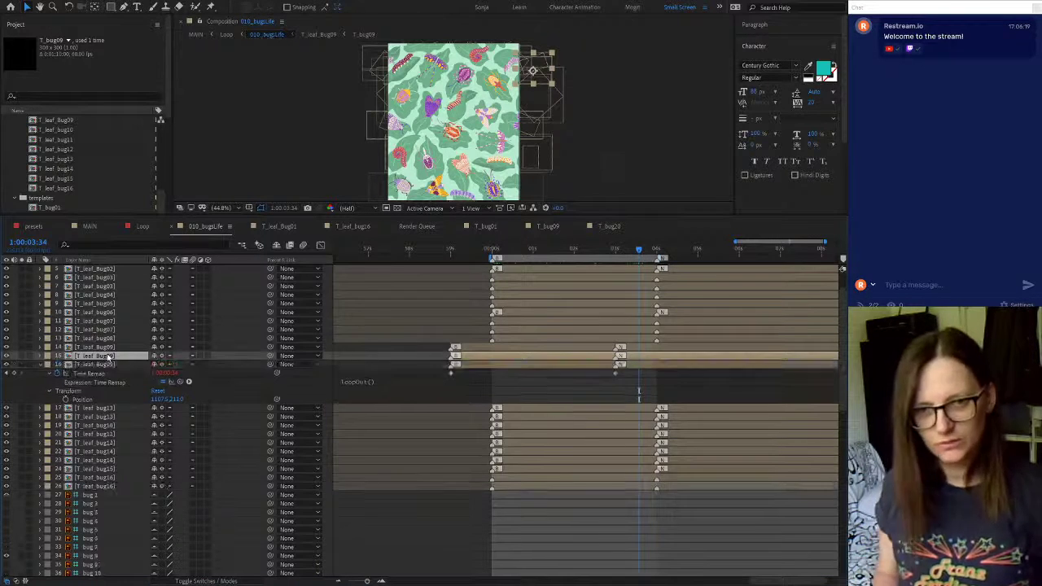
{"action": "left_click_drag", "start_coordinate": [108, 357], "coordinate": [110, 489]}
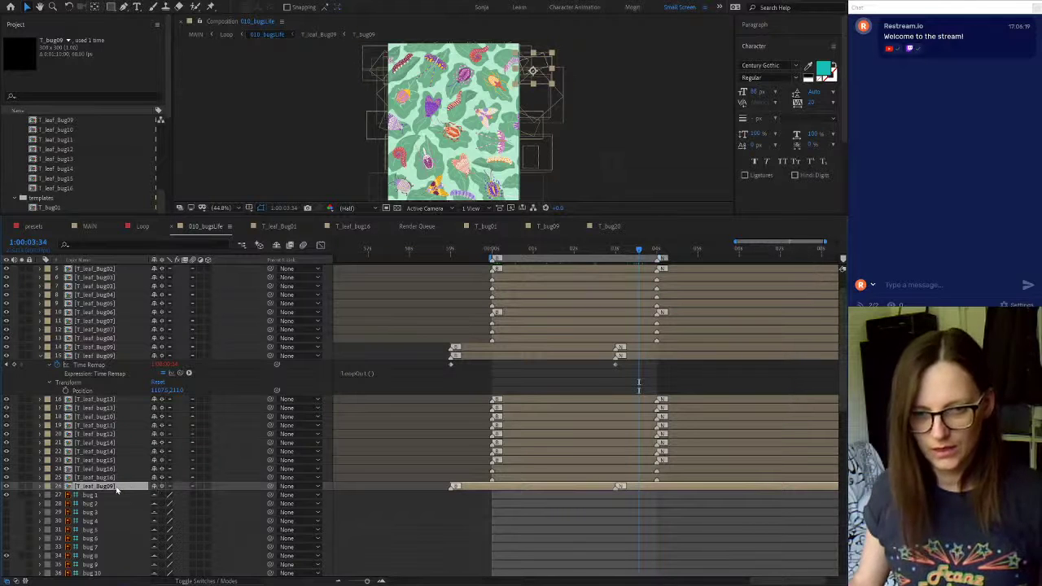
Open T_leaf_Bug09 from the duplicated layer and replace its T_bug09 layer source with T_bug20
{"action": "double_click", "coordinate": [117, 489]}
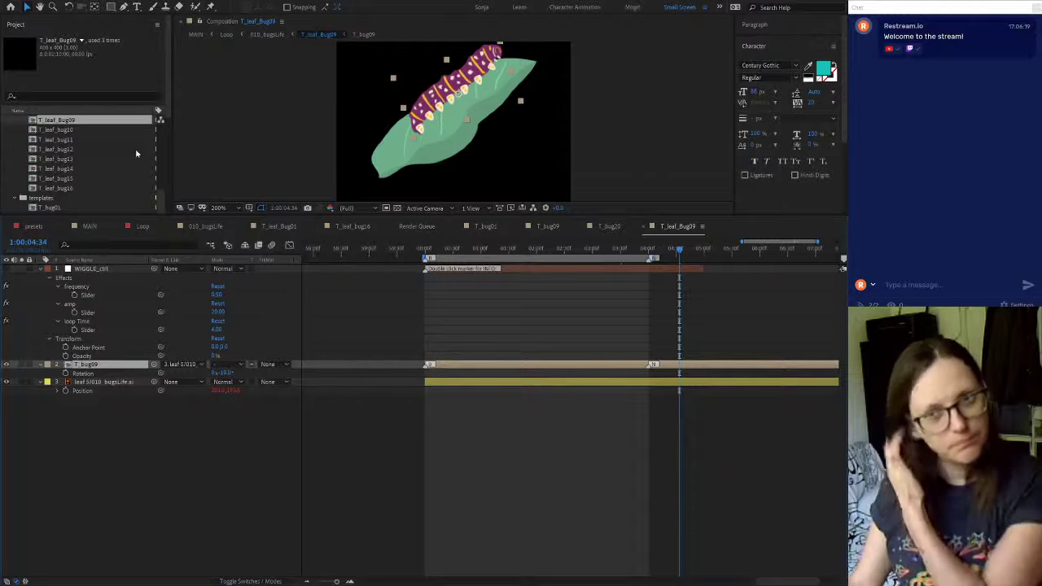
{"action": "scroll", "coordinate": [135, 154], "scroll_direction": "up", "scroll_amount": 2}
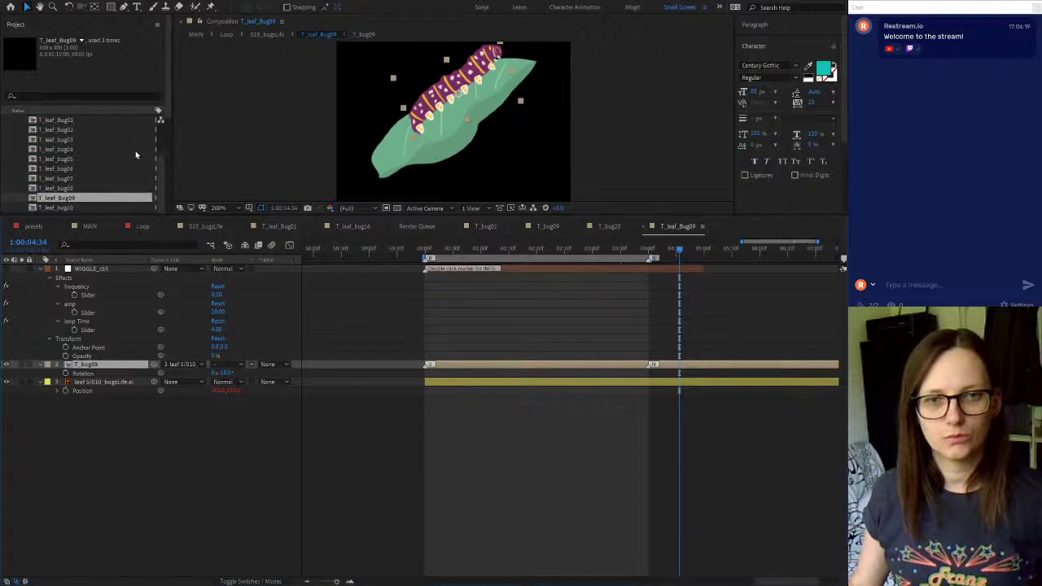
{"action": "scroll", "coordinate": [135, 154], "scroll_direction": "down", "scroll_amount": 3}
{"action": "scroll", "coordinate": [133, 155], "scroll_direction": "down", "scroll_amount": 8}
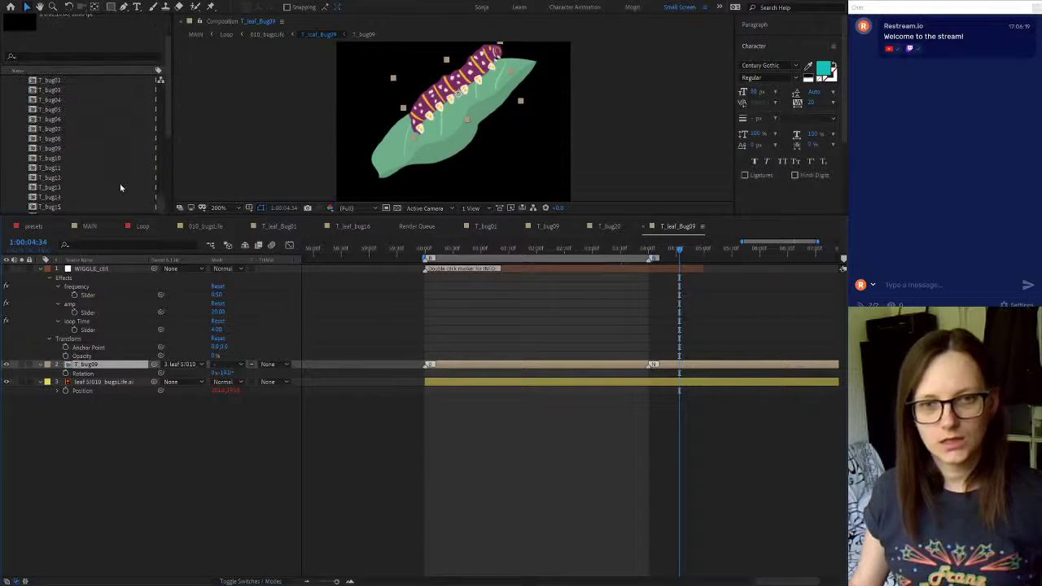
{"action": "left_click", "coordinate": [71, 175]}
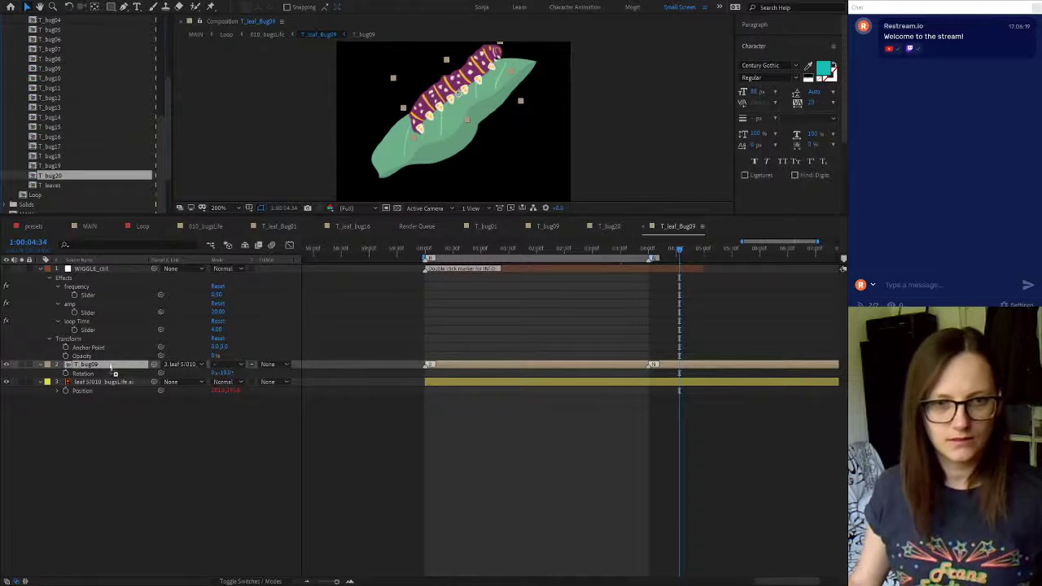
{"action": "key", "text": "ctrl+alt+slash"}
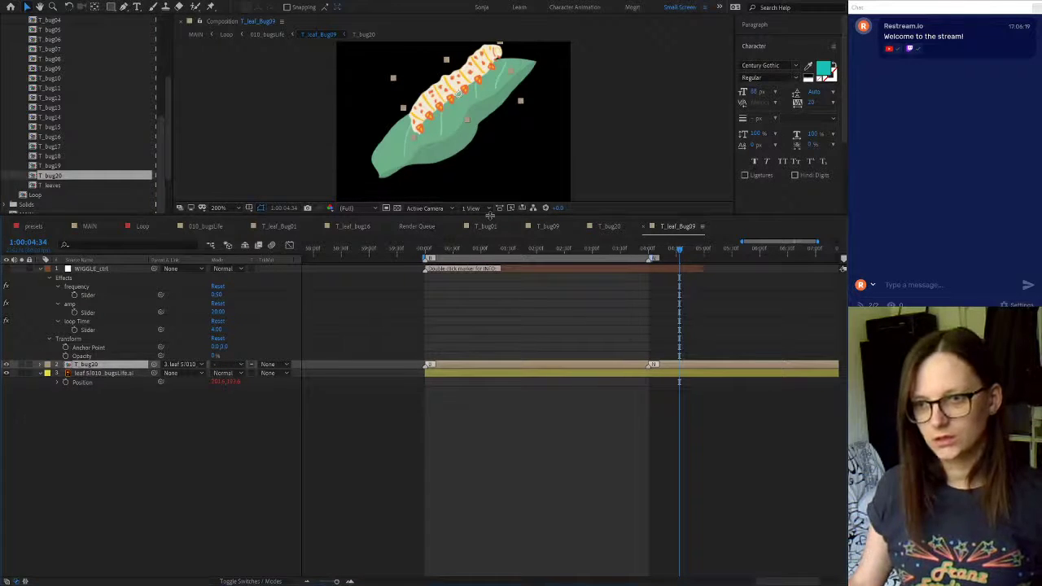
Enlarge the composition view and scrub T_leaf_Bug09 to 1:00:01:46 to check the swapped caterpillar's motion on the leaf
{"action": "left_click_drag", "start_coordinate": [486, 216], "coordinate": [483, 330]}
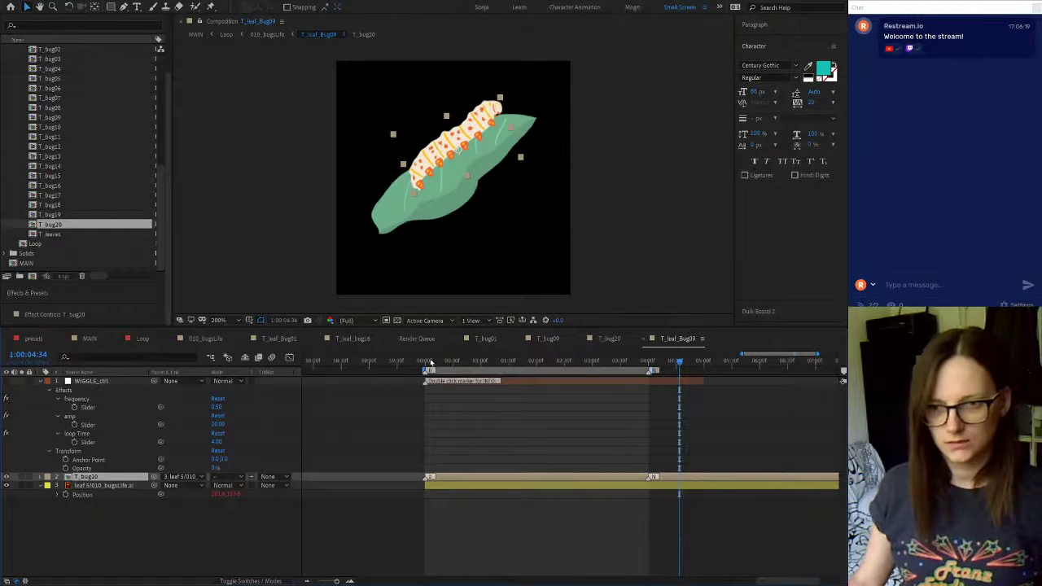
{"action": "left_click", "coordinate": [501, 365]}
{"action": "left_click_drag", "start_coordinate": [509, 368], "coordinate": [523, 365]}
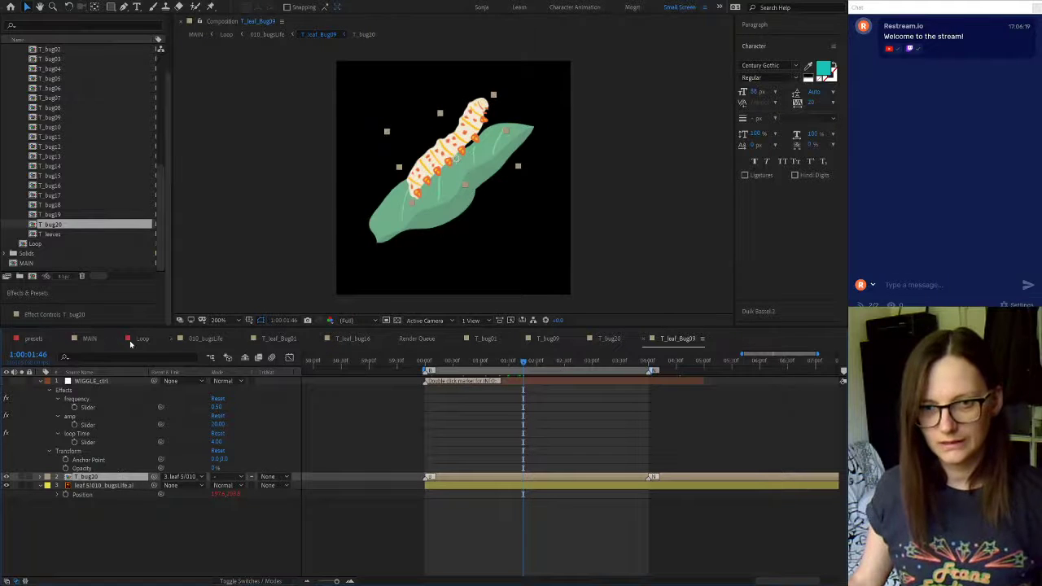
Check the leaf under the cream caterpillar in 010_bugsLife, return to T_leaf_Bug09, and undo the T_bug20 replacement
{"action": "left_click", "coordinate": [196, 340]}
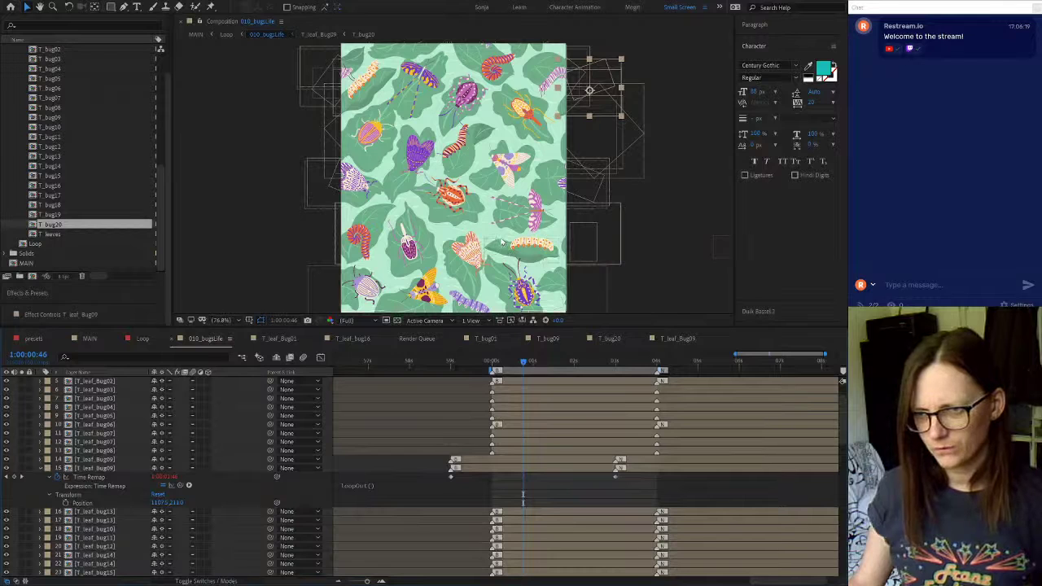
{"action": "left_click", "coordinate": [503, 245]}
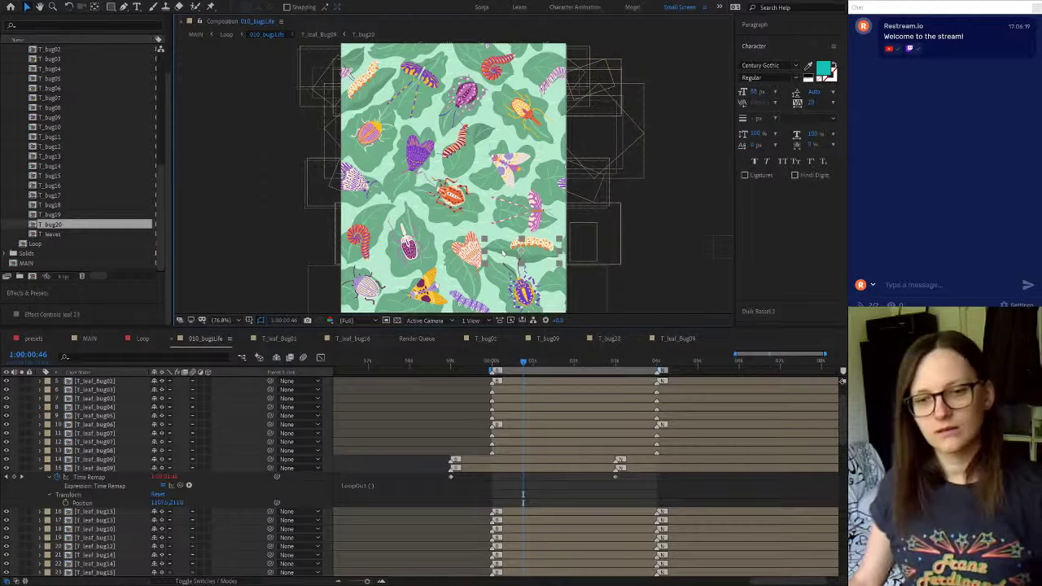
{"action": "left_click", "coordinate": [677, 339]}
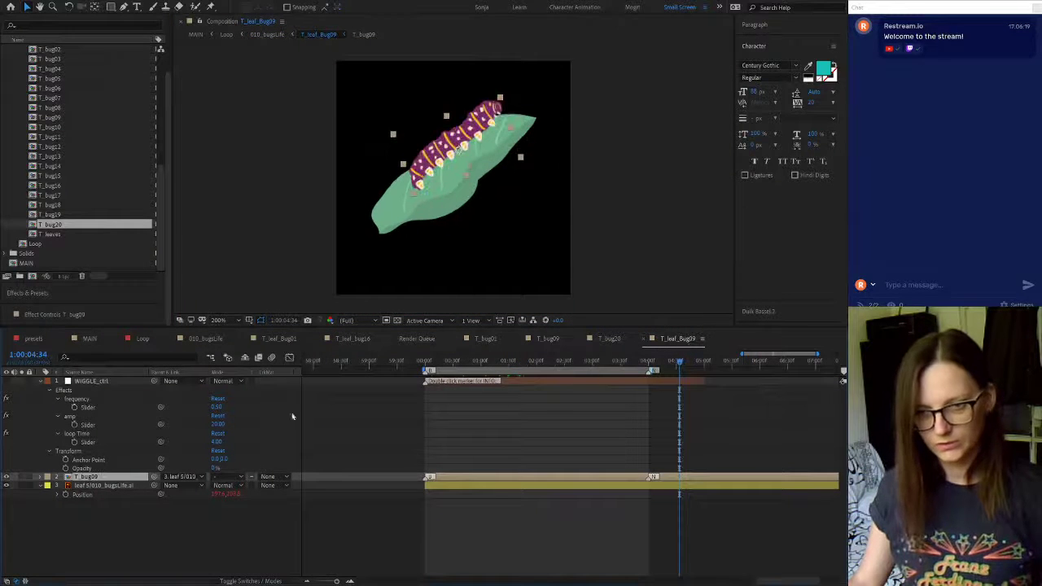
Duplicate the T_leaf_Bug09 composition in the project and rename the copy T_leaf_Bug20
{"action": "scroll", "coordinate": [86, 163], "scroll_direction": "up", "scroll_amount": 6}
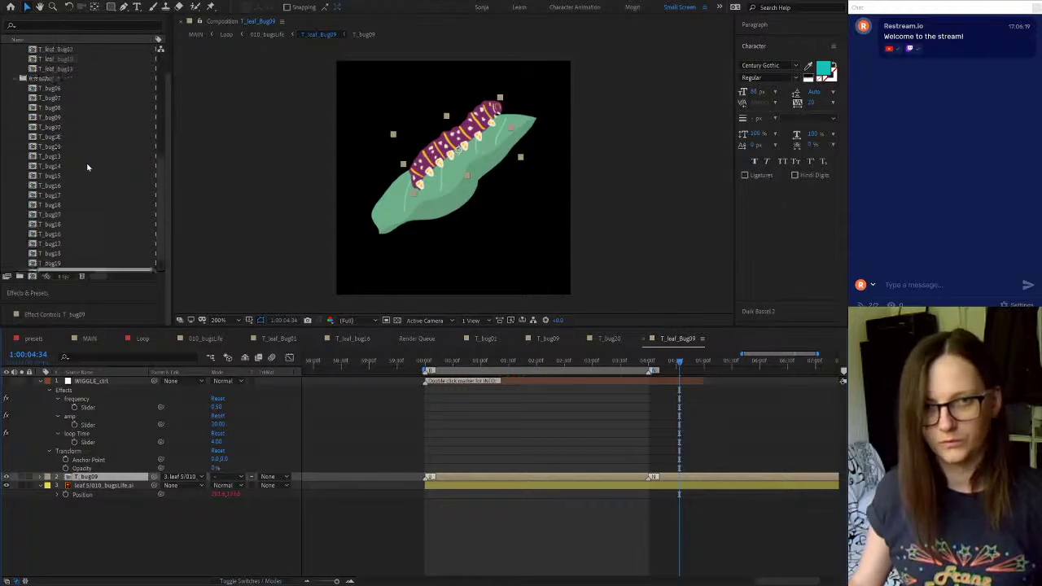
{"action": "scroll", "coordinate": [83, 163], "scroll_direction": "up", "scroll_amount": 2}
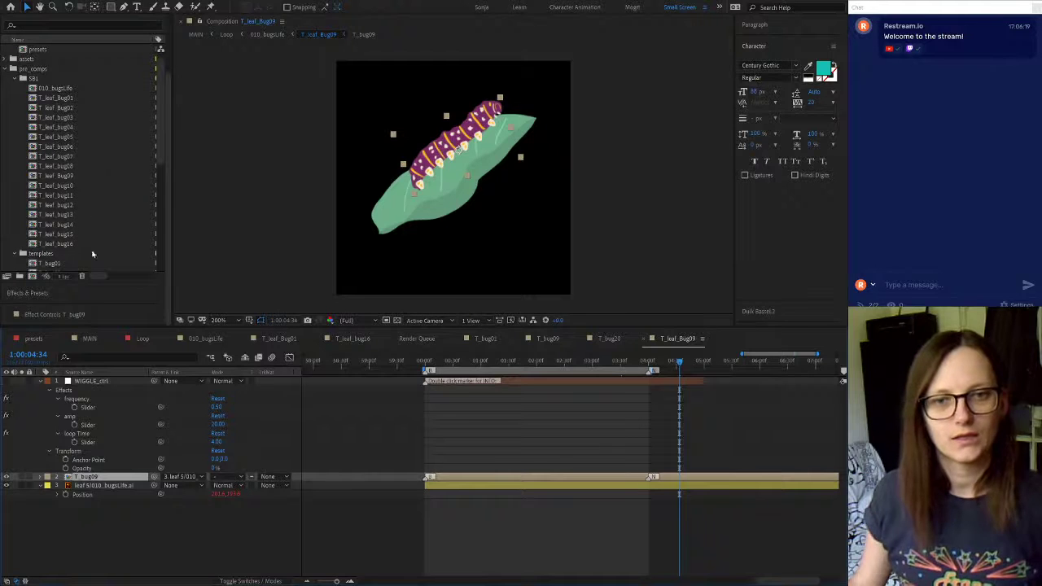
{"action": "left_click", "coordinate": [63, 176]}
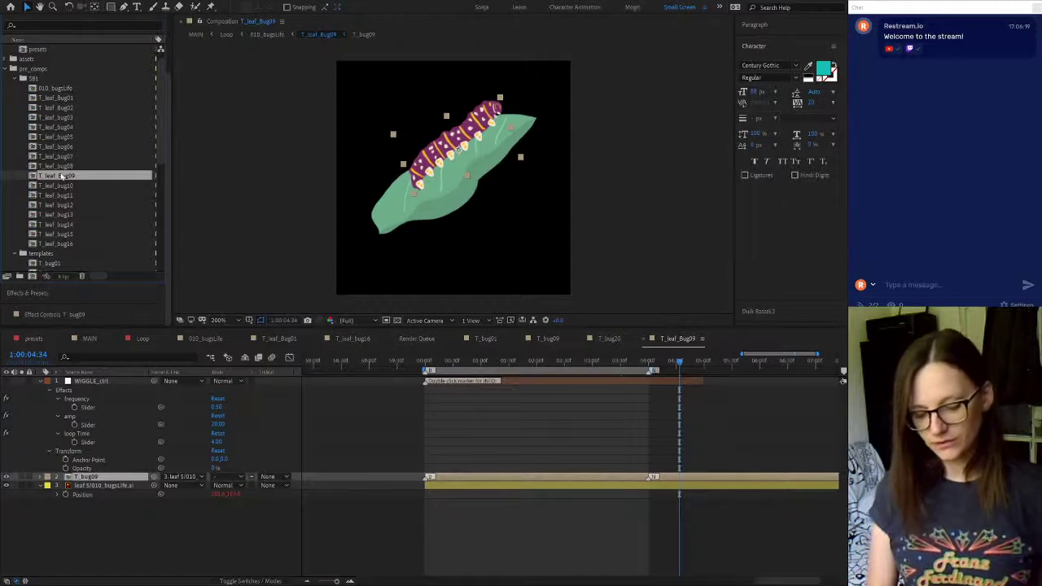
{"action": "scroll", "coordinate": [61, 176], "scroll_direction": "up", "scroll_amount": 1}
{"action": "key", "text": "Return"}
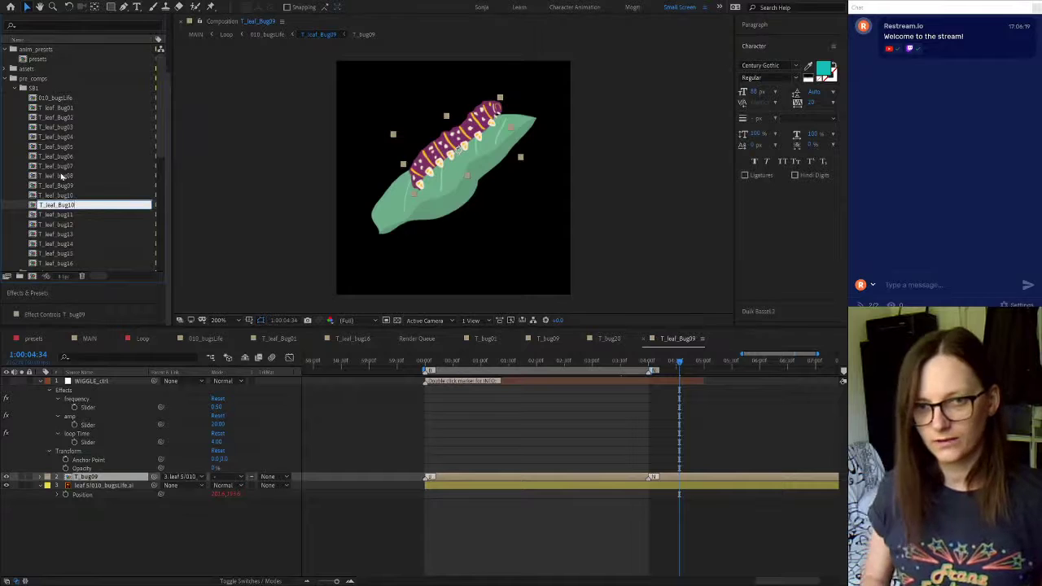
{"action": "type", "text": "0"}
{"action": "key", "text": "Return"}
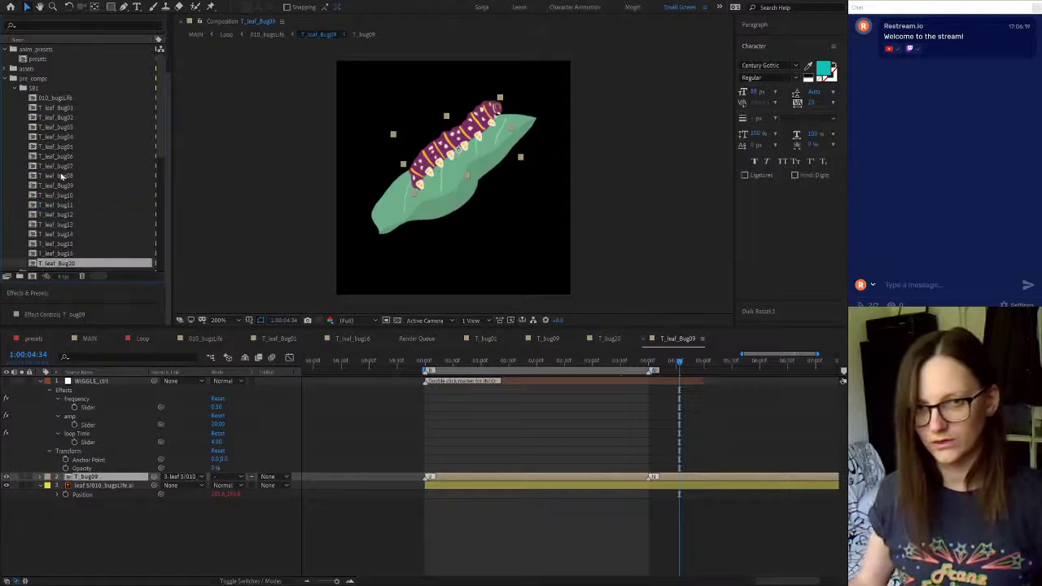
Open the T_leaf_Bug20 composition and replace its T_bug09 layer source with T_bug20, keeping the layer's settings
{"action": "scroll", "coordinate": [43, 164], "scroll_direction": "down", "scroll_amount": 3}
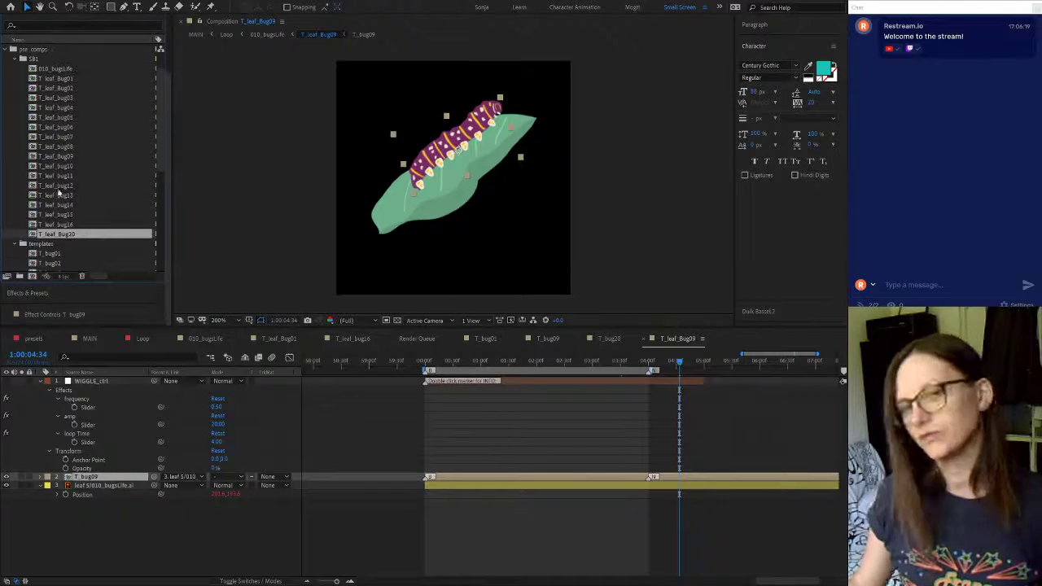
{"action": "double_click", "coordinate": [75, 235]}
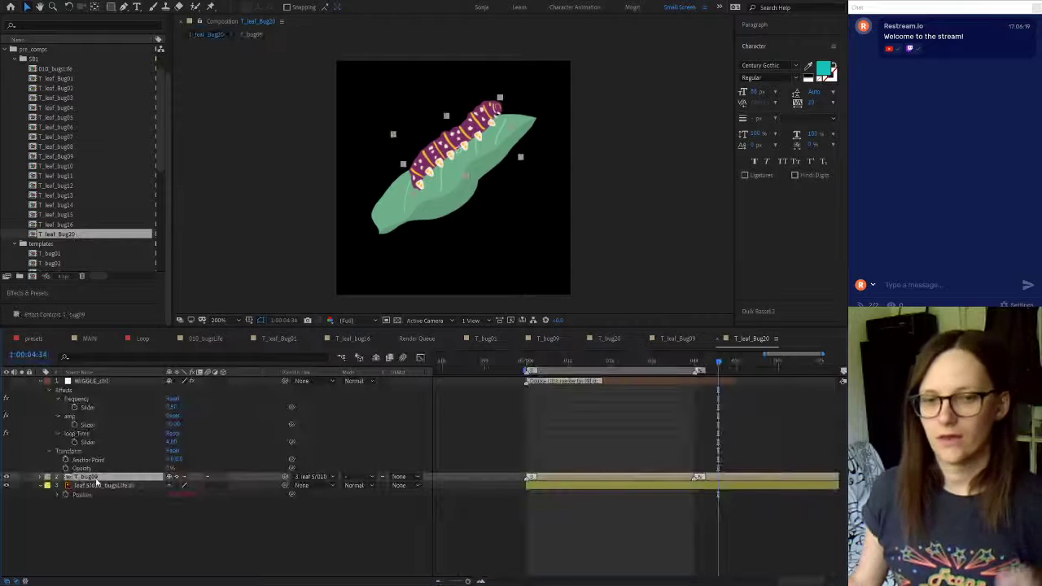
{"action": "scroll", "coordinate": [61, 235], "scroll_direction": "down", "scroll_amount": 1}
{"action": "scroll", "coordinate": [61, 234], "scroll_direction": "down", "scroll_amount": 5}
{"action": "left_click", "coordinate": [57, 217]}
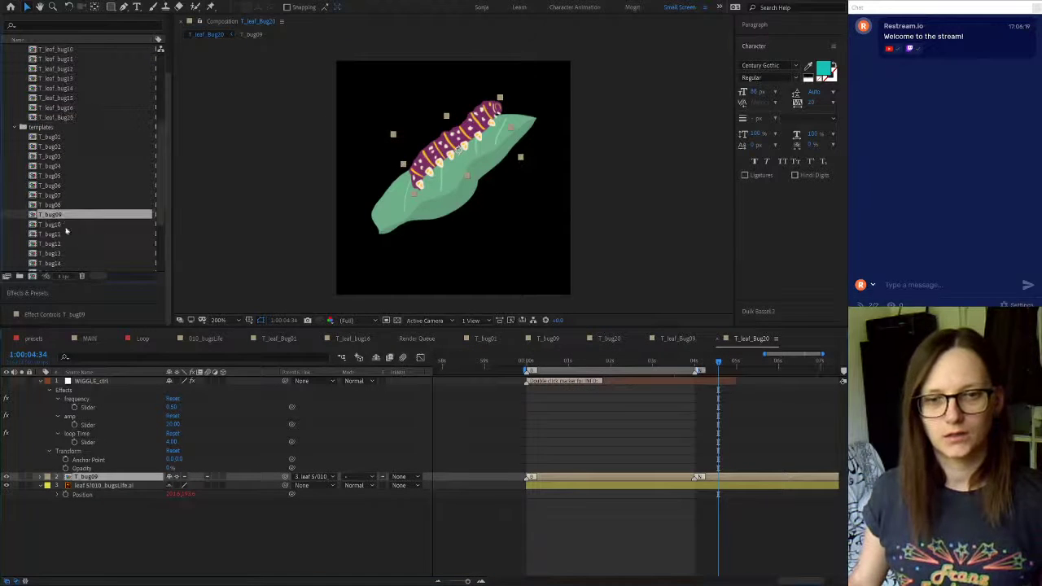
{"action": "left_click_drag", "start_coordinate": [57, 216], "coordinate": [95, 480]}
{"action": "scroll", "coordinate": [67, 181], "scroll_direction": "down", "scroll_amount": 3}
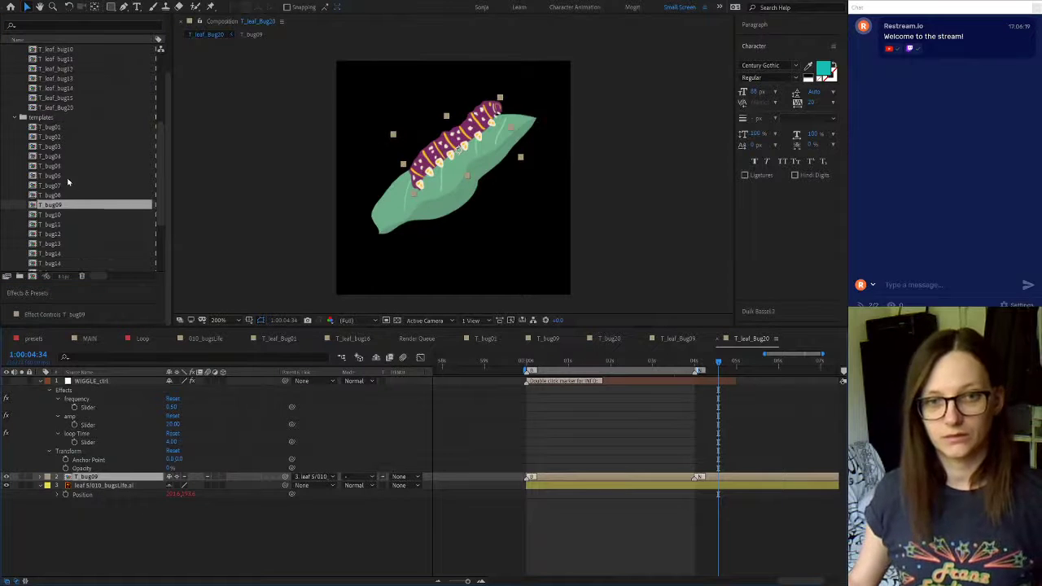
{"action": "left_click_drag", "start_coordinate": [64, 263], "coordinate": [93, 480]}
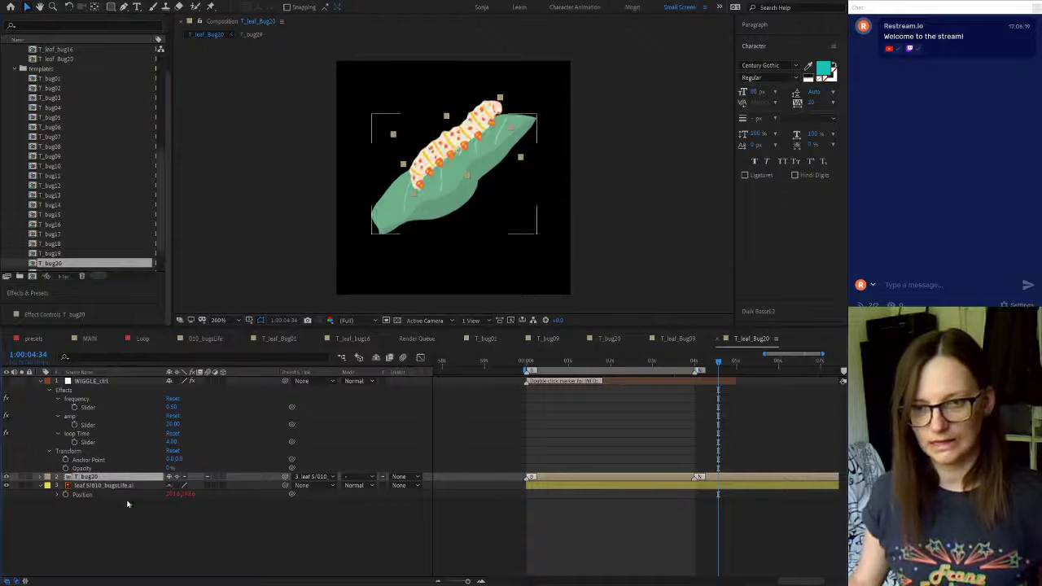
Paste the leaf 23 layer into T_leaf_Bug20 and place it between the T_bug20 and leaf 5 layers
{"action": "left_click", "coordinate": [585, 486]}
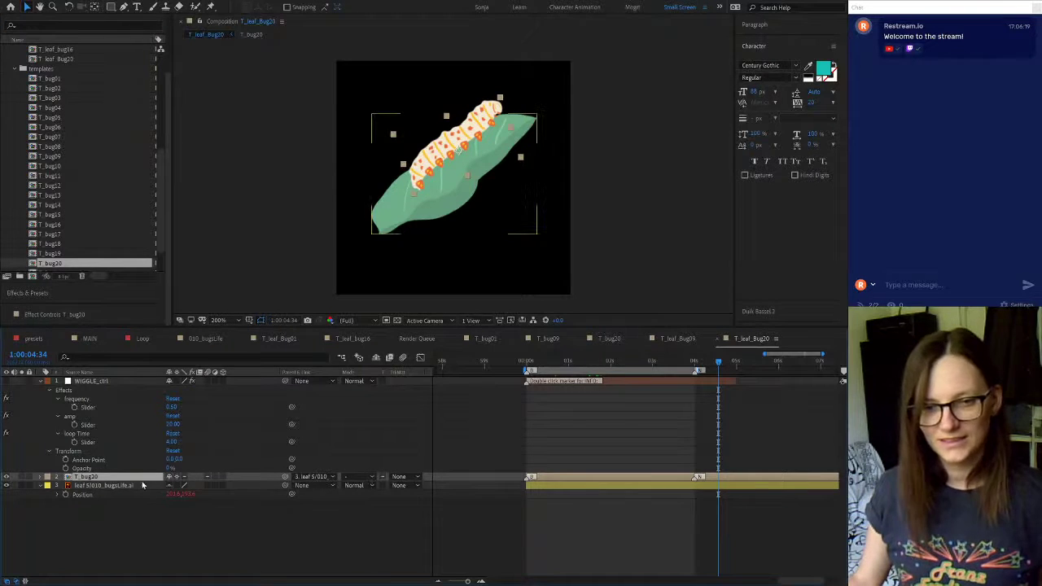
{"action": "left_click", "coordinate": [171, 538]}
{"action": "key", "text": "ctrl+v"}
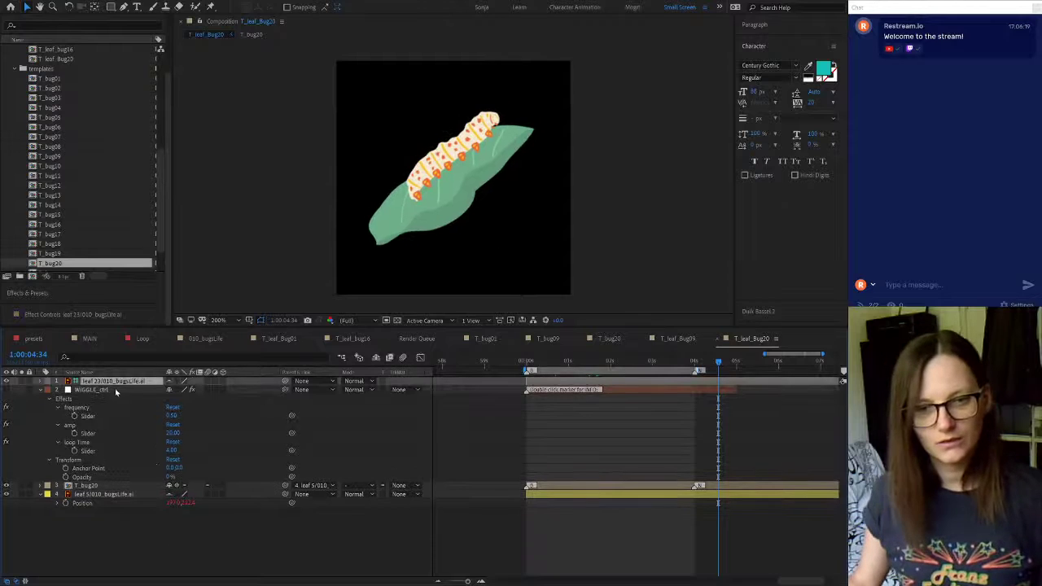
{"action": "left_click_drag", "start_coordinate": [125, 381], "coordinate": [123, 492]}
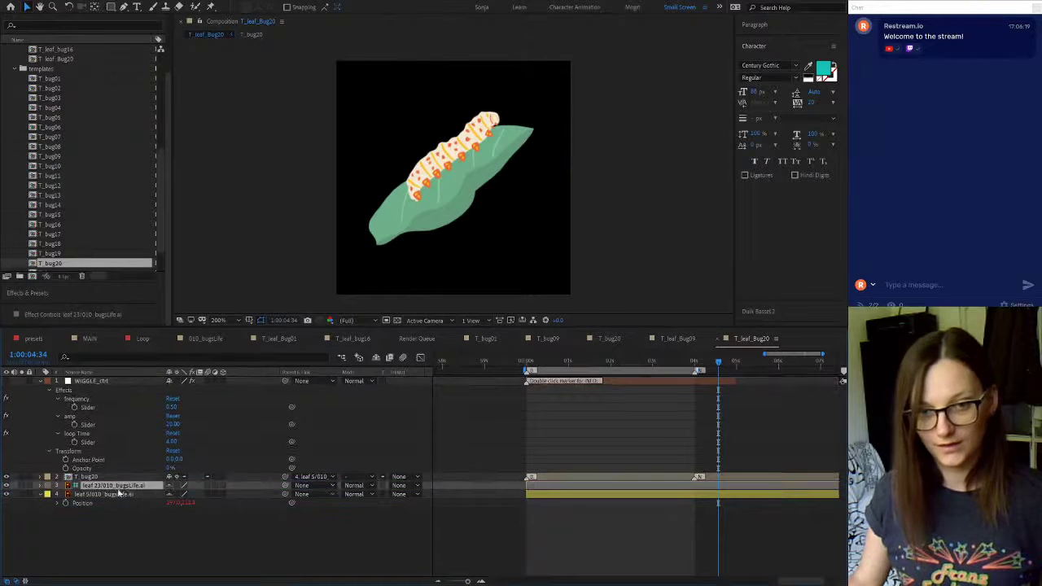
Show the layer names, reveal leaf 23's Position, and centre the leaf in the composition at 200, 200
{"action": "left_click", "coordinate": [89, 372]}
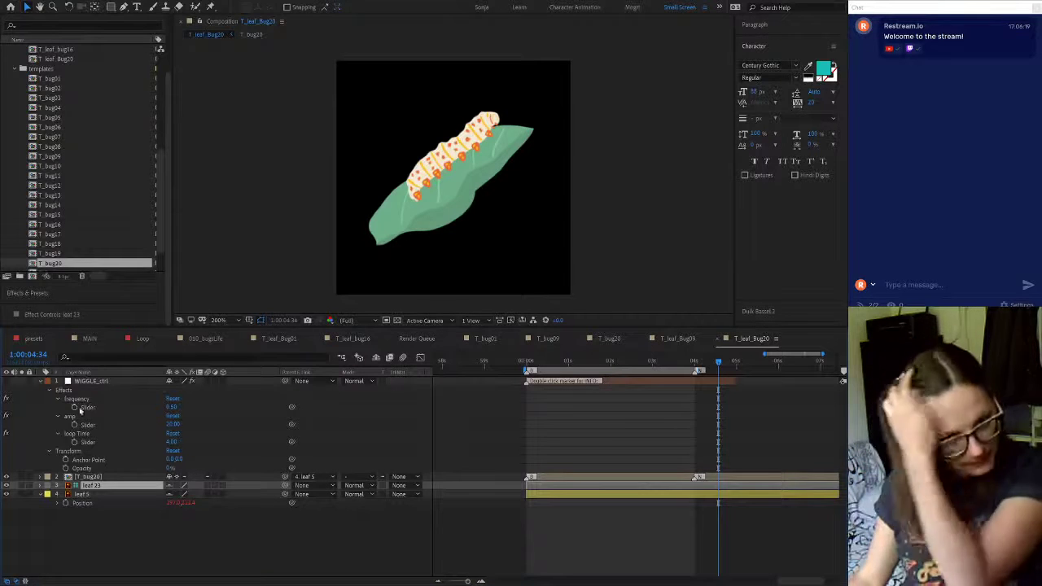
{"action": "key", "text": "p"}
{"action": "left_click", "coordinate": [102, 496]}
{"action": "key", "text": "ctrl+Home"}
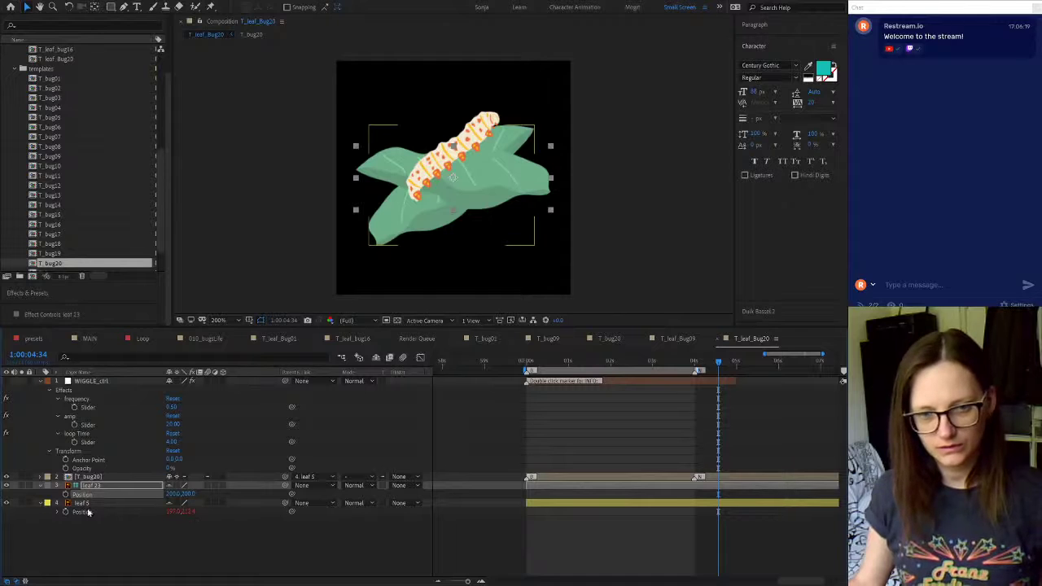
Match leaf 23 to leaf 5's yellow label and Position expression, and parent T_bug20 to leaf 23
{"action": "left_click", "coordinate": [46, 487]}
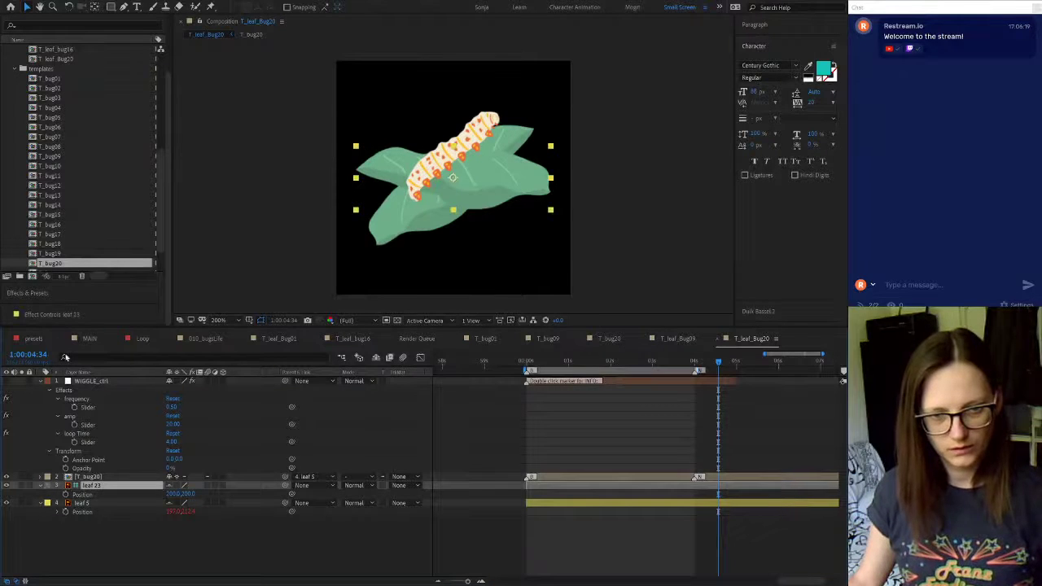
{"action": "left_click", "coordinate": [92, 504]}
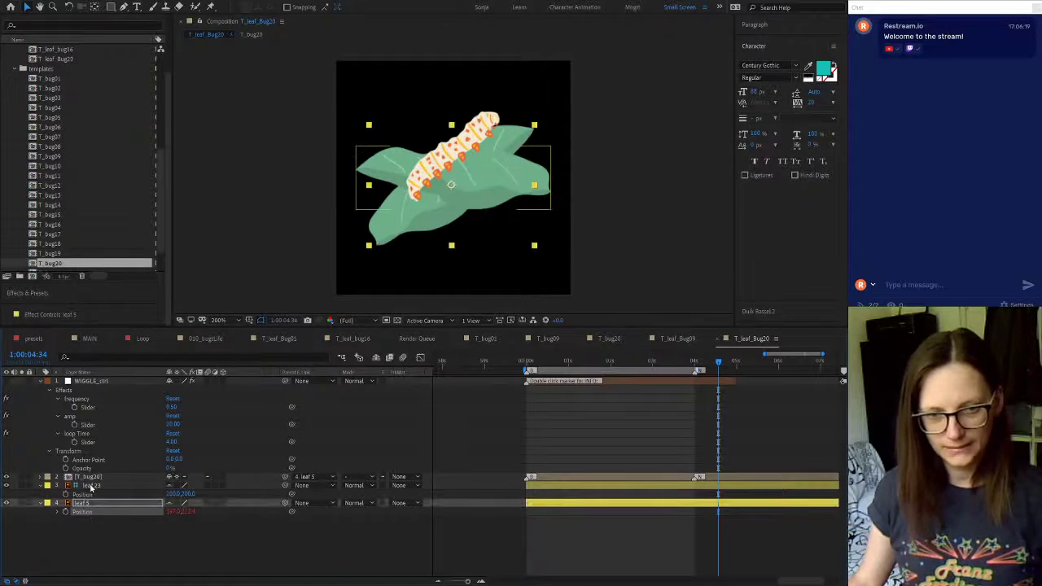
{"action": "left_click", "coordinate": [91, 486]}
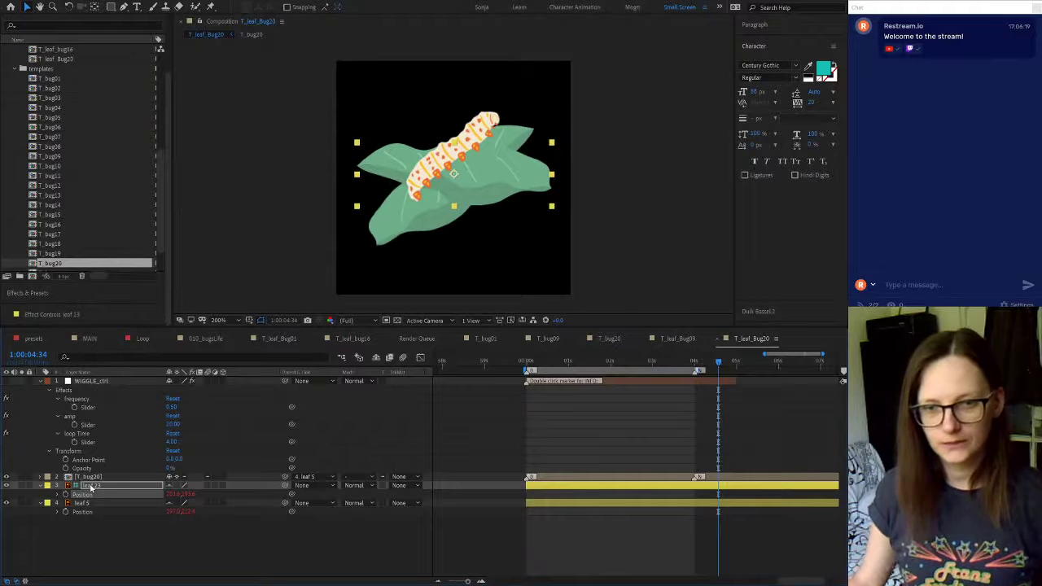
{"action": "left_click_drag", "start_coordinate": [285, 486], "coordinate": [135, 491]}
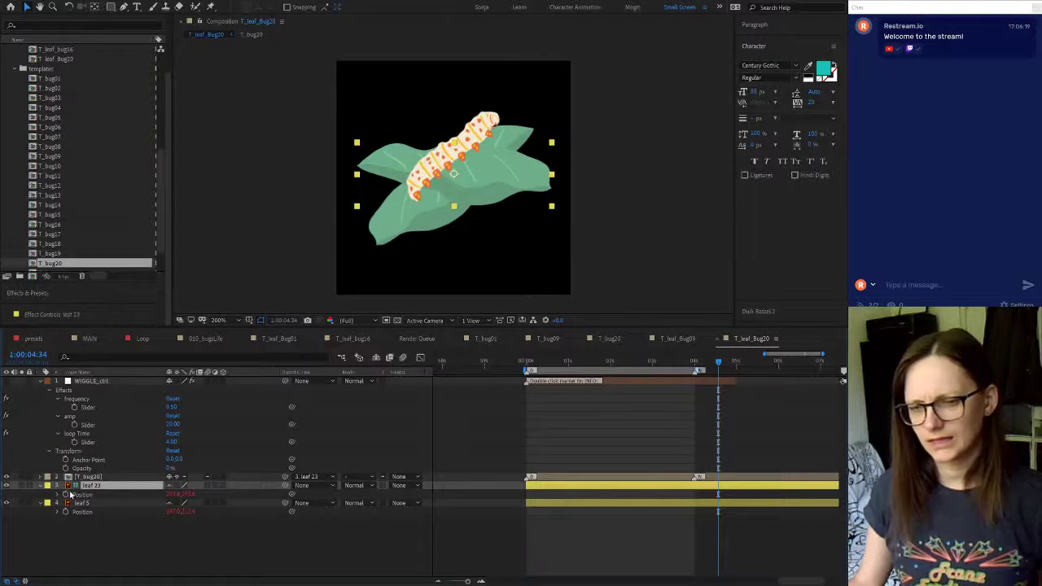
Add a copy of the T_leaf_Bug09 layer directly above bug 1 in 010_bugsLife and shift it slightly later in time
{"action": "left_click", "coordinate": [211, 340]}
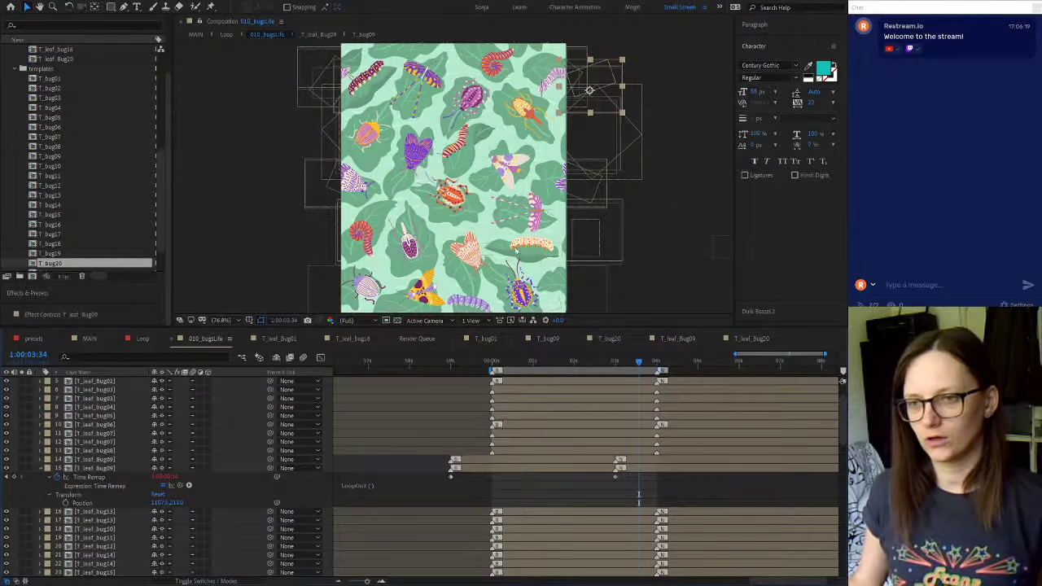
{"action": "scroll", "coordinate": [167, 511], "scroll_direction": "down", "scroll_amount": 3}
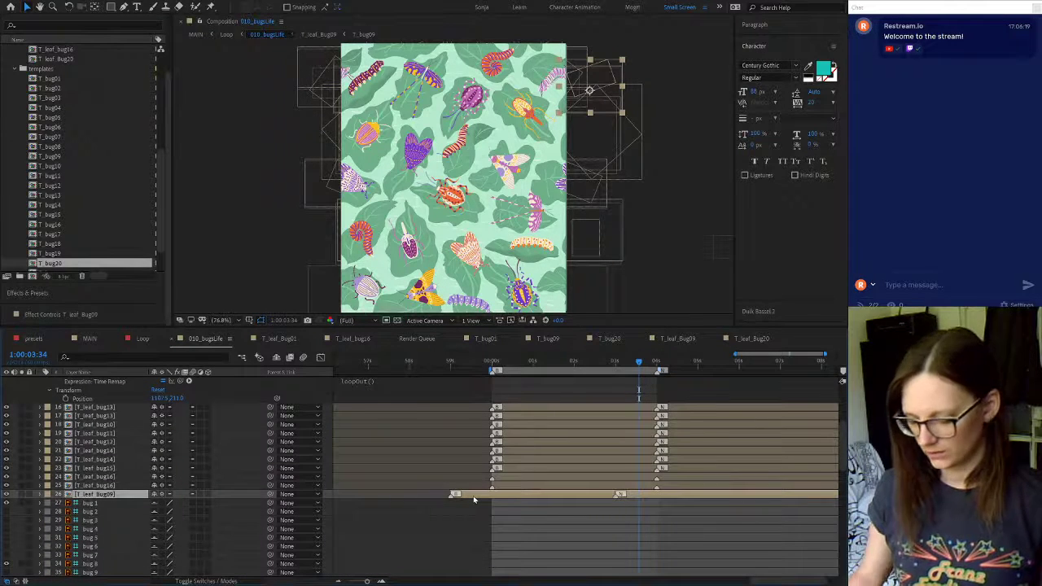
{"action": "key", "text": "alt+Page_Down"}
{"action": "key", "text": "alt+Page_Down"}
{"action": "key", "text": "alt+Page_Down"}
{"action": "key", "text": "alt+Page_Down"}
{"action": "key", "text": "alt+Page_Down"}
{"action": "key", "text": "alt+Page_Down"}
{"action": "key", "text": "alt+Page_Down"}
{"action": "key", "text": "alt+Page_Down"}
{"action": "key", "text": "alt+Page_Down"}
{"action": "key", "text": "alt+Page_Down"}
{"action": "key", "text": "alt+Page_Down"}
{"action": "key", "text": "alt+Page_Down"}
{"action": "key", "text": "alt+Page_Down"}
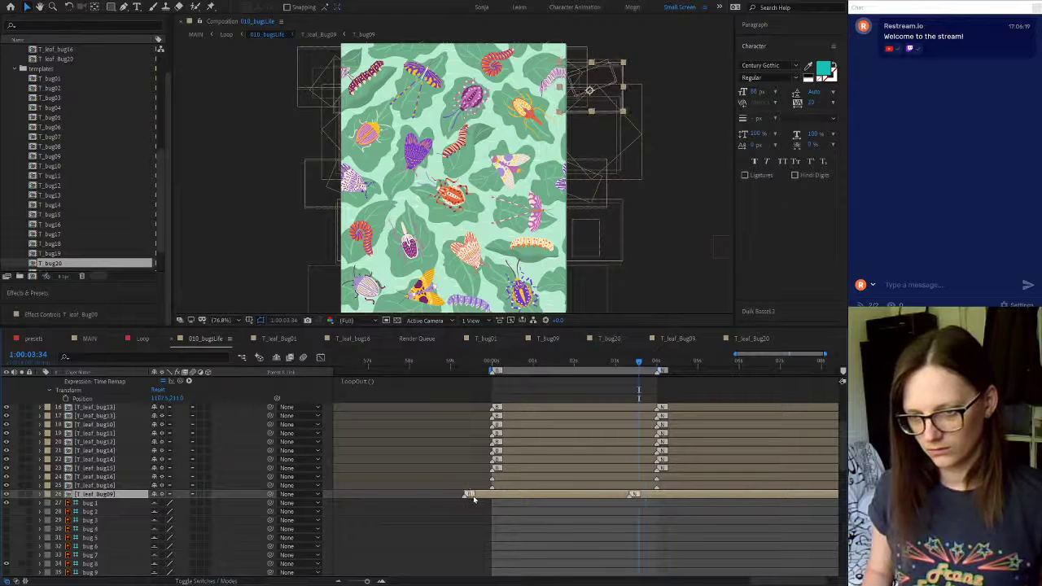
{"action": "key", "text": "alt+Page_Up"}
{"action": "key", "text": "alt+Page_Up"}
{"action": "key", "text": "alt+Page_Up"}
{"action": "key", "text": "alt+Page_Up"}
{"action": "key", "text": "alt+Page_Up"}
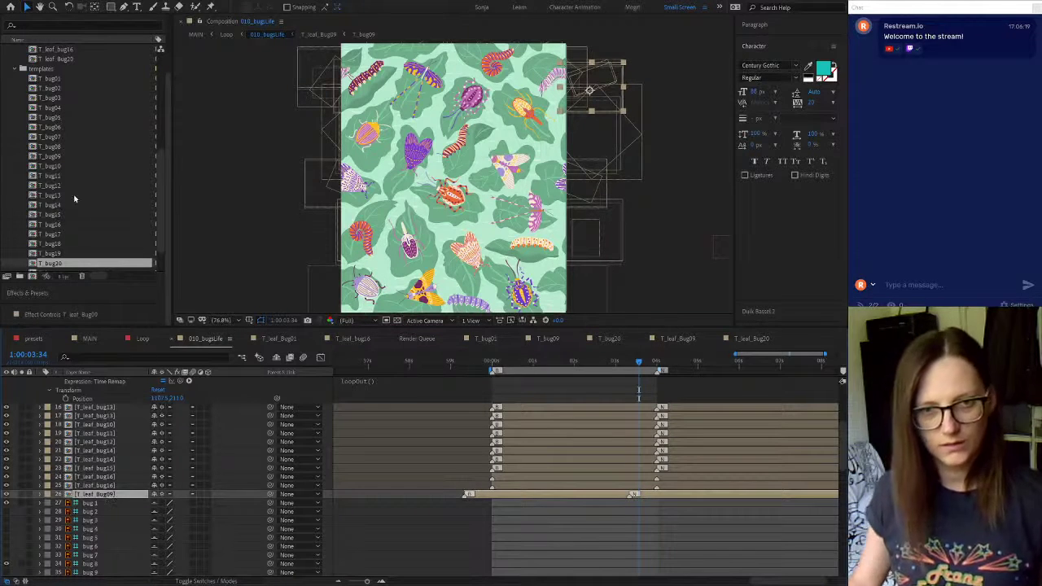
Replace the source of the copied T_leaf_Bug09 layer with the T_leaf_Bug20 composition
{"action": "scroll", "coordinate": [77, 200], "scroll_direction": "down", "scroll_amount": 2}
{"action": "scroll", "coordinate": [78, 200], "scroll_direction": "up", "scroll_amount": 3}
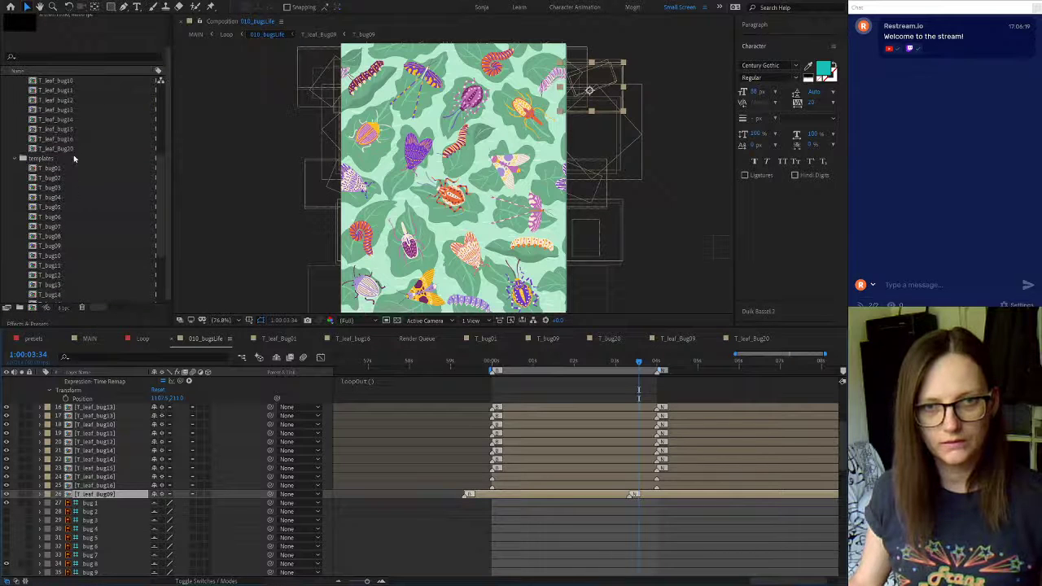
{"action": "left_click_drag", "start_coordinate": [70, 152], "coordinate": [104, 499]}
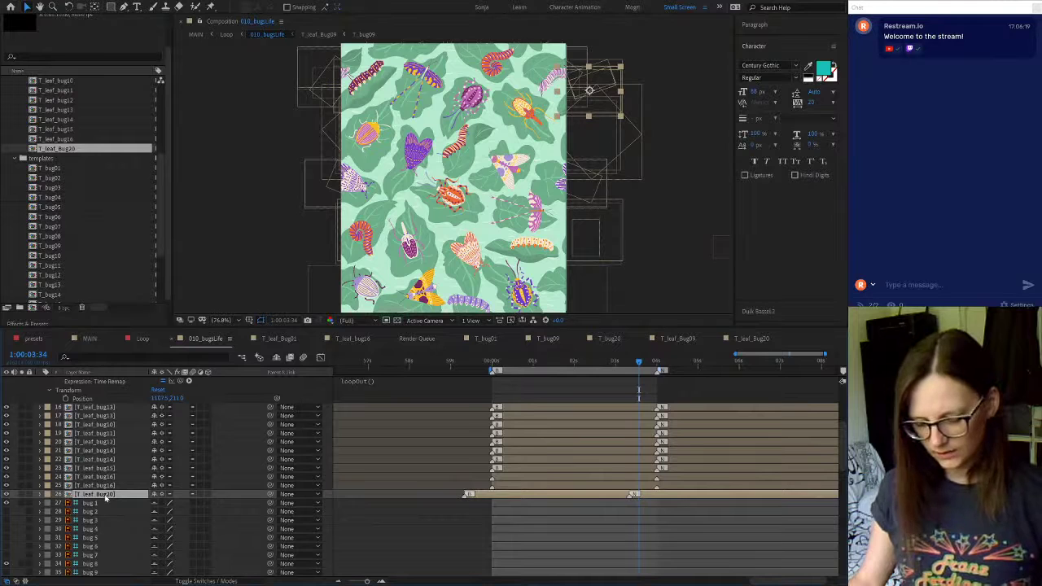
Reveal Position on T_leaf_Bug20, T_leaf_bug16, T_leaf_bug13 and T_leaf_bug10, and copy T_leaf_bug10's Position expression to T_leaf_Bug20
{"action": "key", "text": "p"}
{"action": "left_click", "coordinate": [105, 486]}
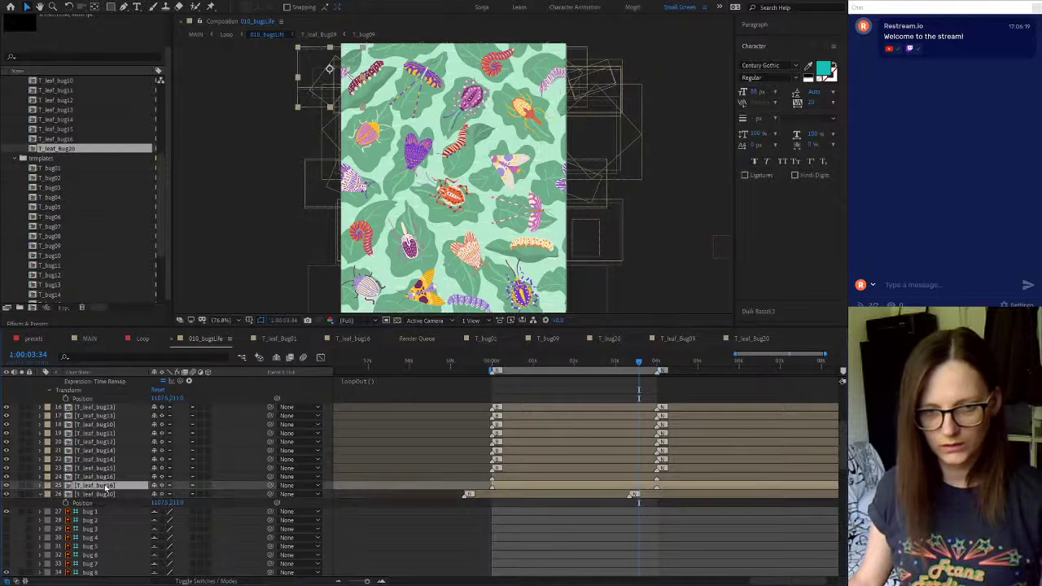
{"action": "key", "text": "p"}
{"action": "left_click", "coordinate": [100, 409]}
{"action": "key", "text": "p"}
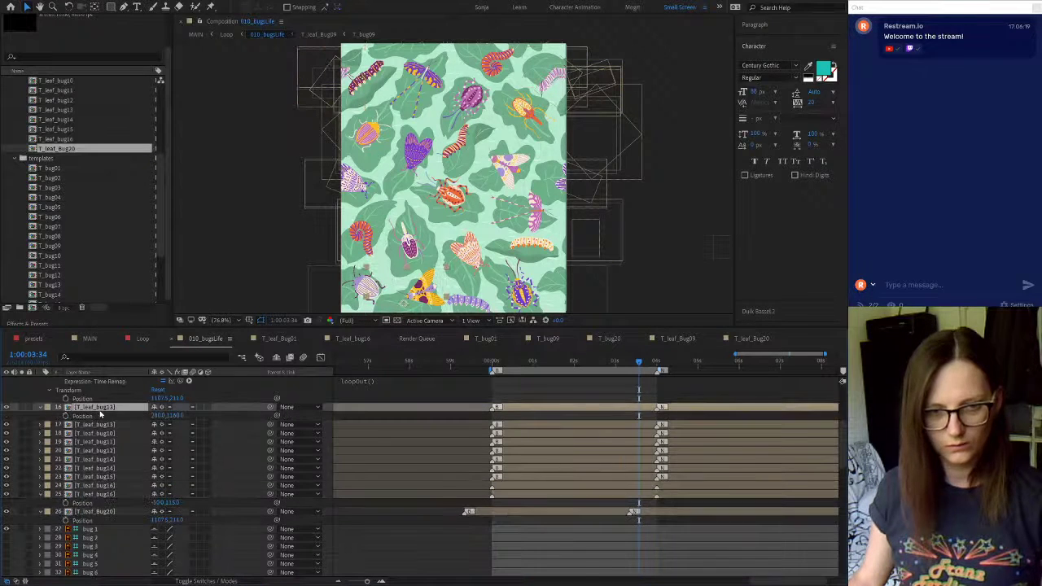
{"action": "left_click", "coordinate": [103, 433]}
{"action": "key", "text": "p"}
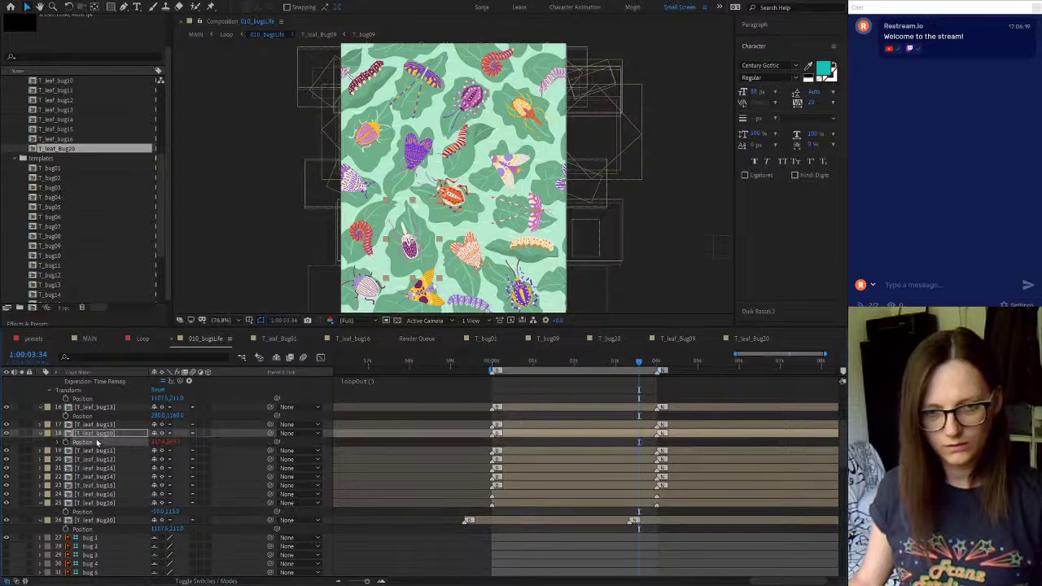
{"action": "left_click", "coordinate": [93, 520]}
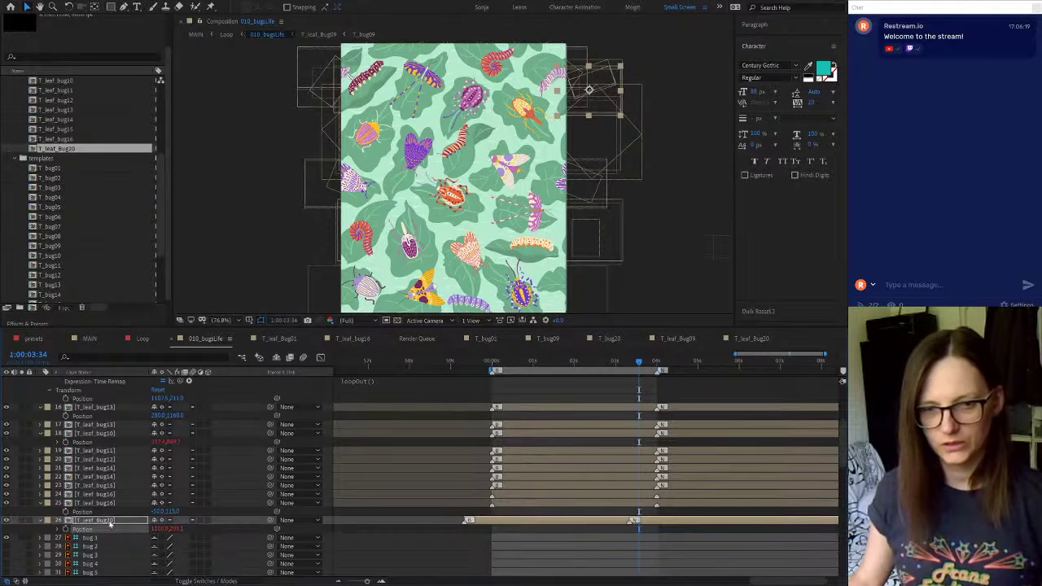
Open T_leaf_Bug20, remove the Position expression from leaf 23, and delete the leaf 5 layer
{"action": "double_click", "coordinate": [109, 521]}
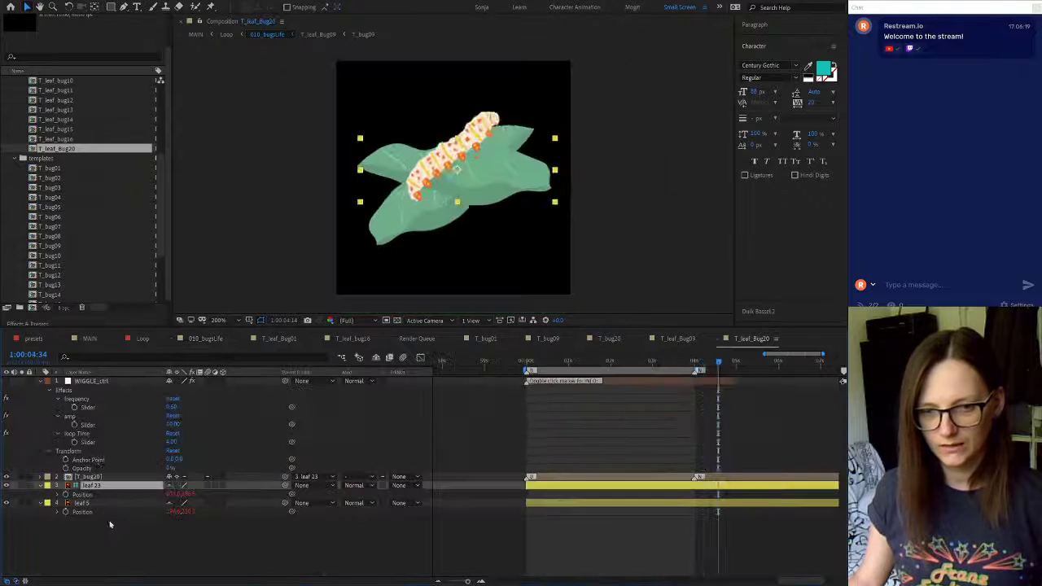
{"action": "left_click", "coordinate": [70, 495]}
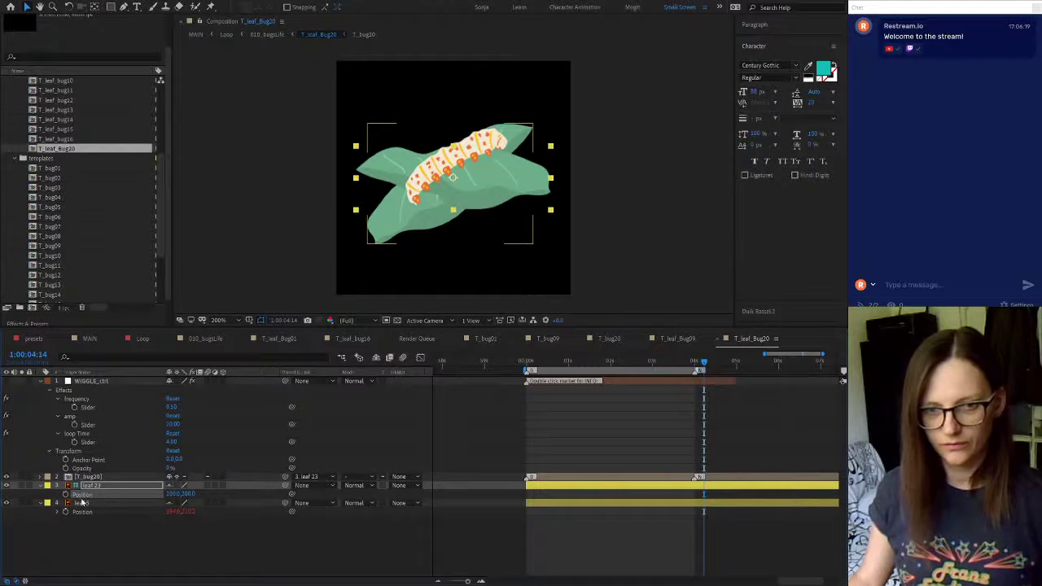
{"action": "left_click", "coordinate": [96, 503]}
{"action": "key", "text": "Delete"}
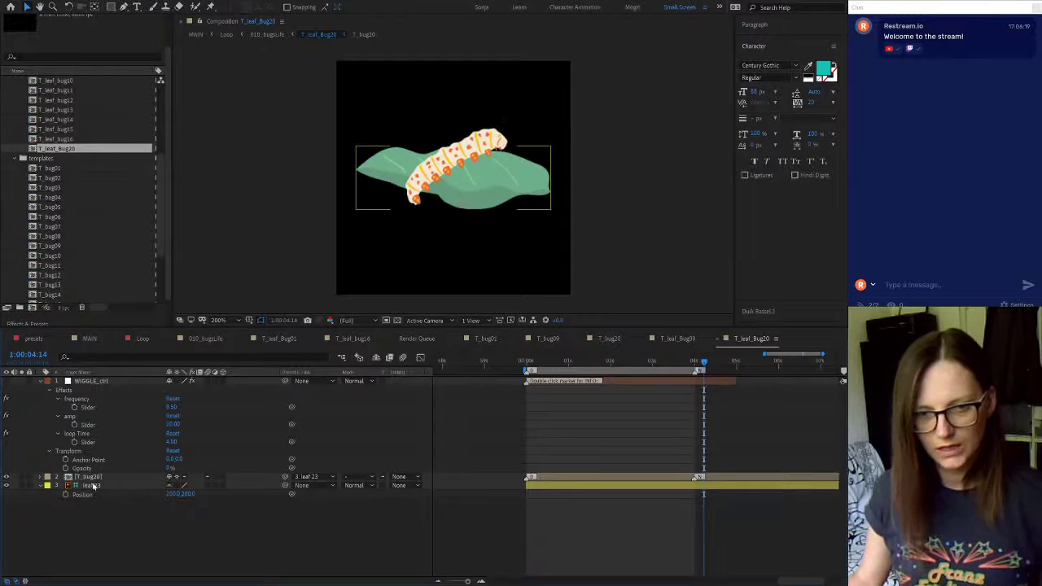
{"action": "left_click", "coordinate": [100, 479]}
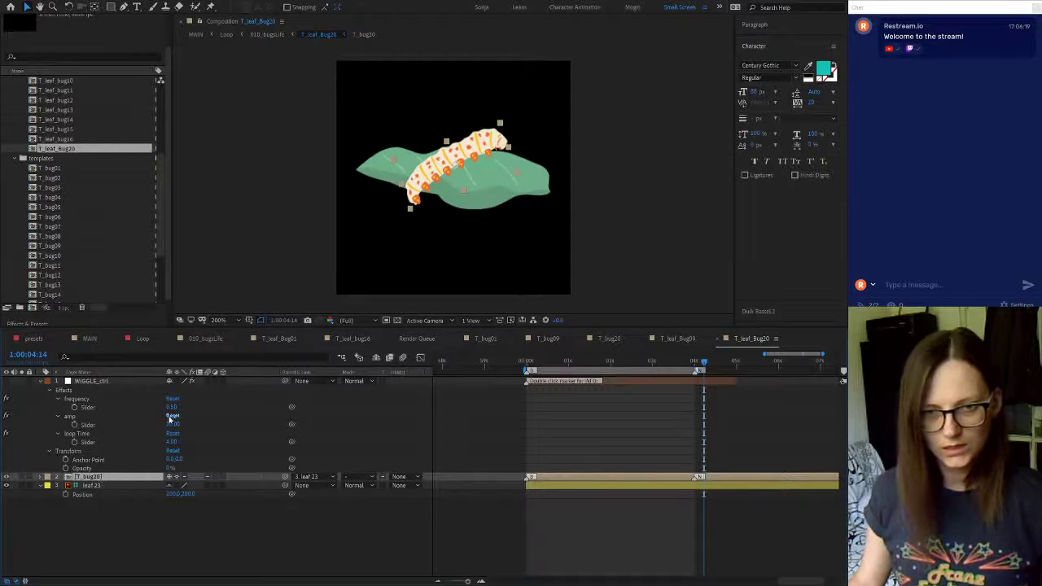
Place T_leaf_Bug20 over the original cream caterpillar's leaf in 010_bugsLife, and turn off leaf 23's guide layer setting inside T_leaf_Bug20
{"action": "left_click", "coordinate": [213, 339]}
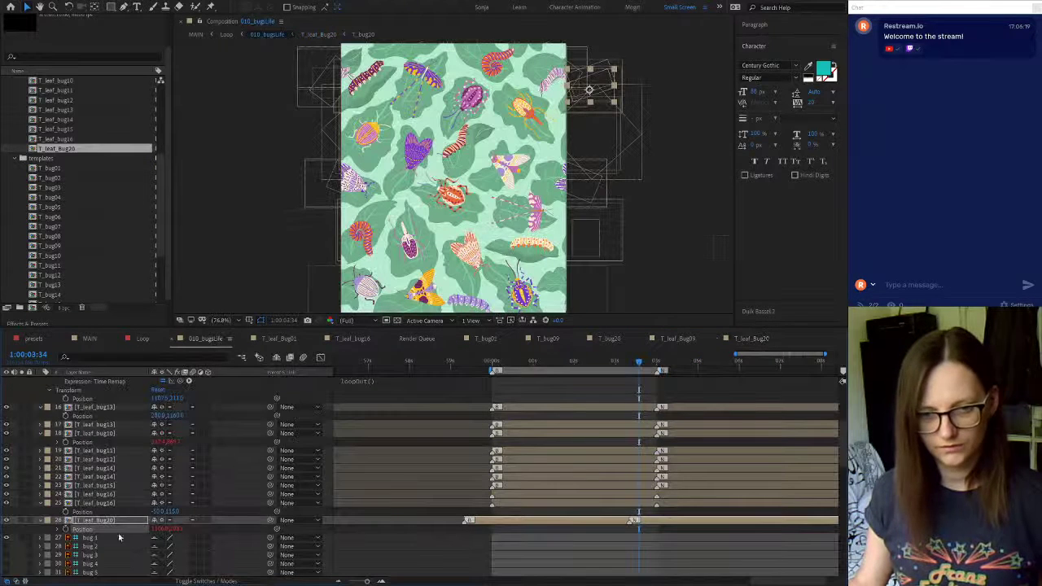
{"action": "left_click_drag", "start_coordinate": [590, 91], "coordinate": [506, 257]}
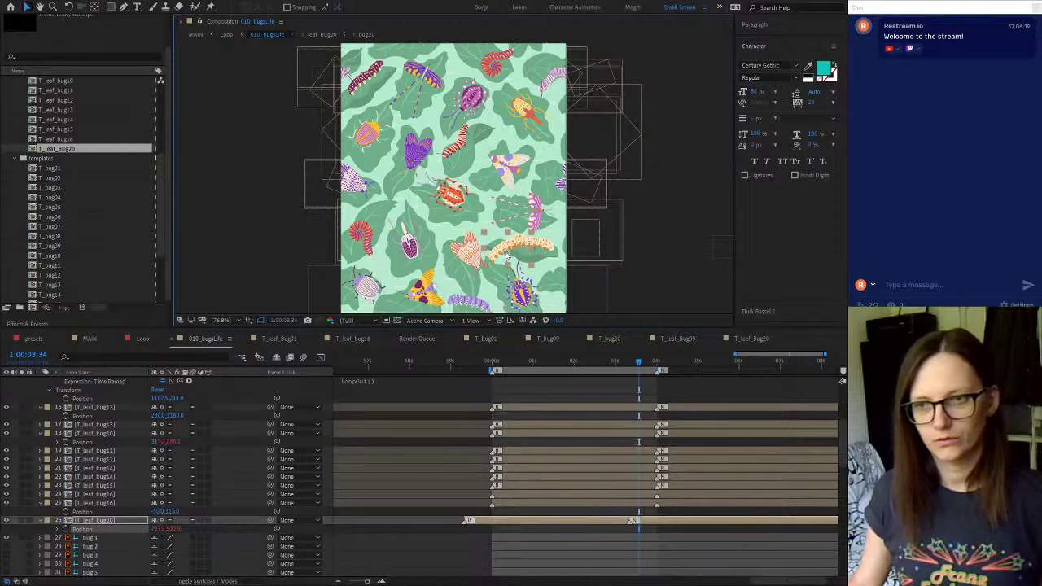
{"action": "double_click", "coordinate": [99, 521]}
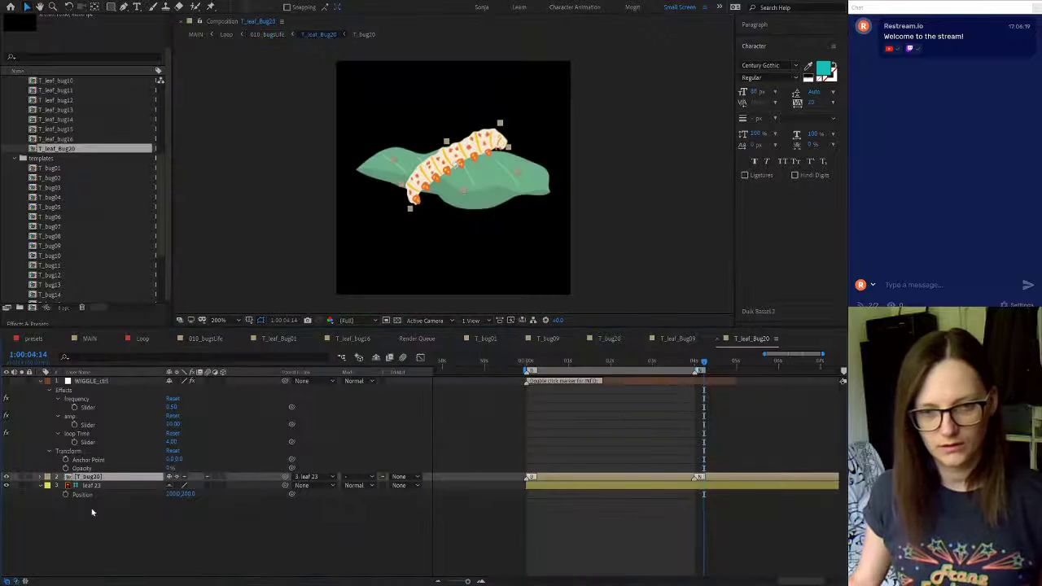
{"action": "left_click", "coordinate": [91, 486]}
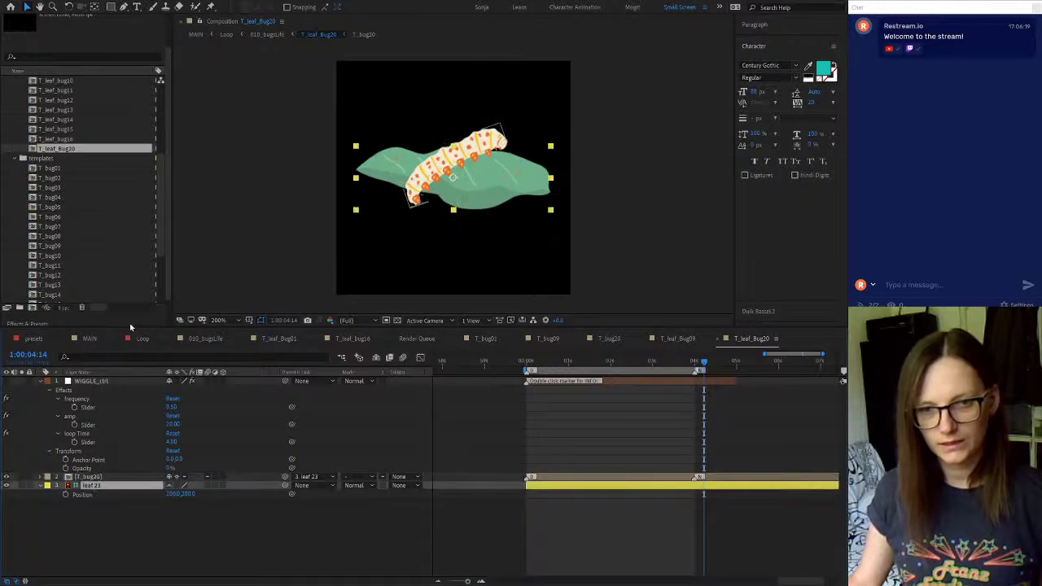
{"action": "left_click", "coordinate": [213, 339]}
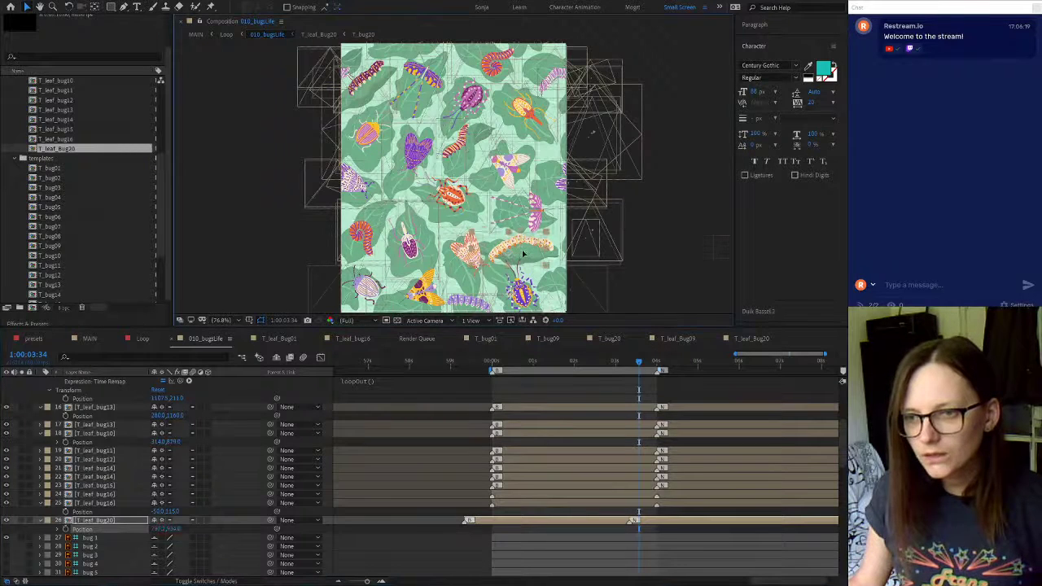
{"action": "left_click", "coordinate": [521, 254]}
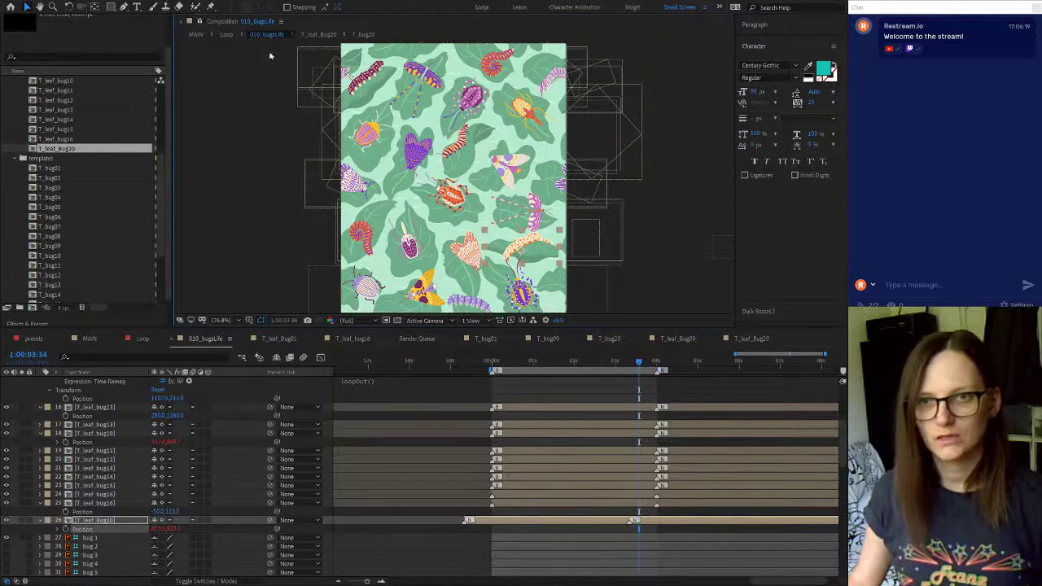
Open T_leaf_Bug20 in a viewer beside the pattern and set the T_bug20 layer's Rotation to 2°
{"action": "left_click", "coordinate": [318, 35]}
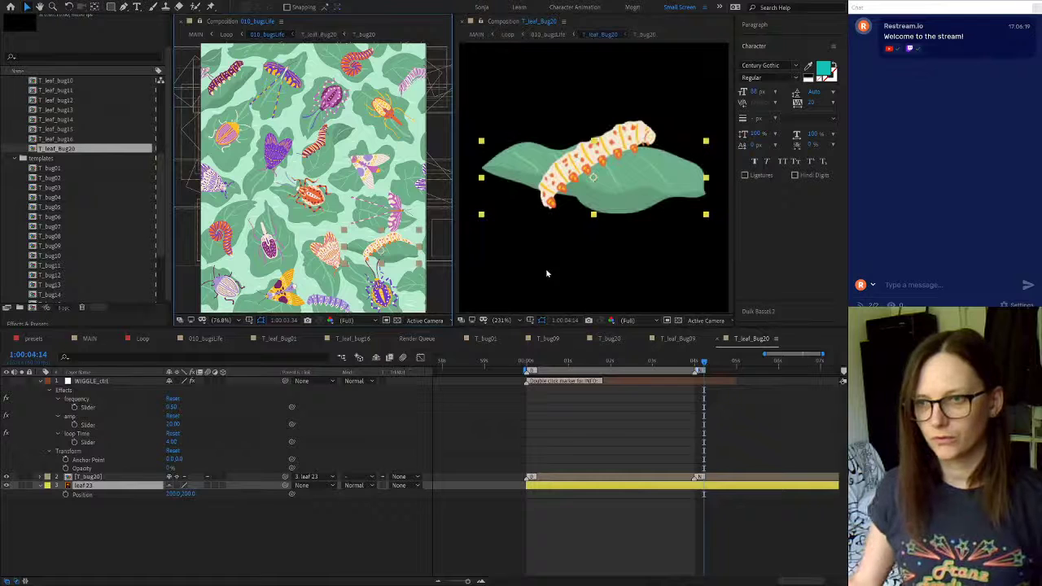
{"action": "left_click", "coordinate": [135, 477]}
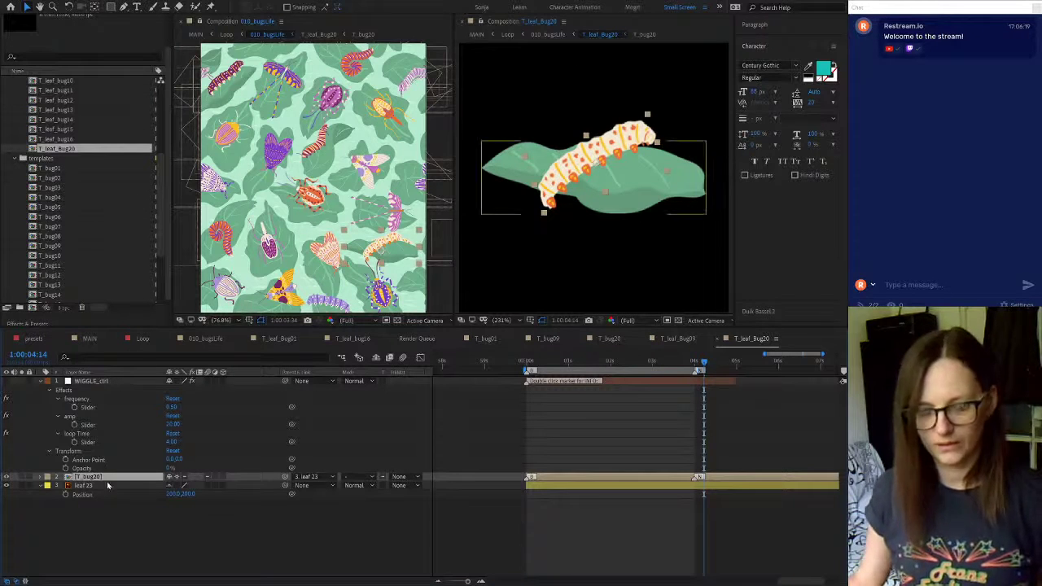
{"action": "key", "text": "r"}
{"action": "left_click_drag", "start_coordinate": [180, 486], "coordinate": [187, 486]}
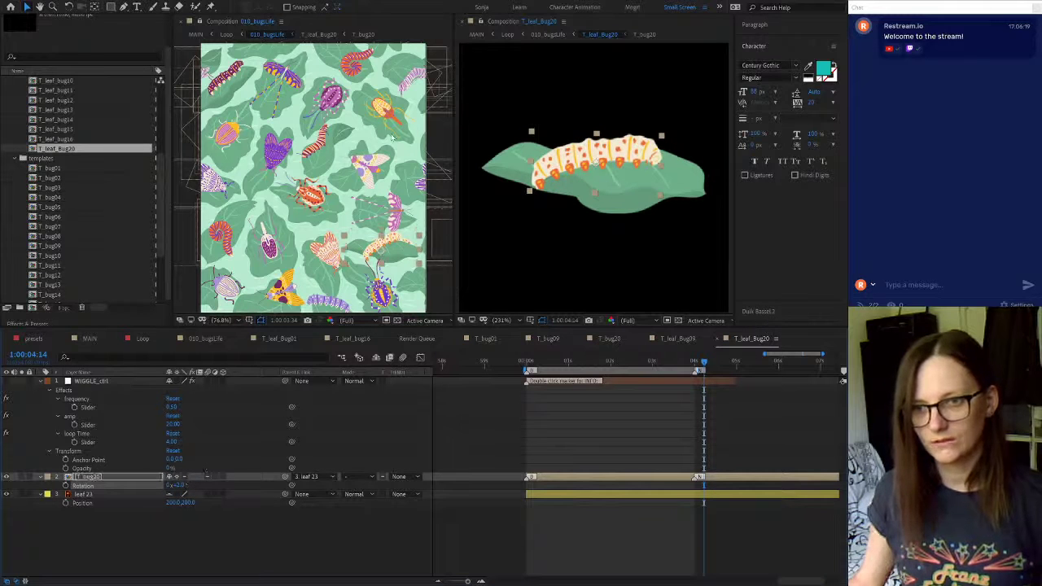
Nudge the T_bug20 caterpillar rightwards and slightly upwards along leaf 23 to line up with the original artwork
{"action": "key", "text": "shift+Right"}
{"action": "key", "text": "shift+Right"}
{"action": "key", "text": "shift+Right"}
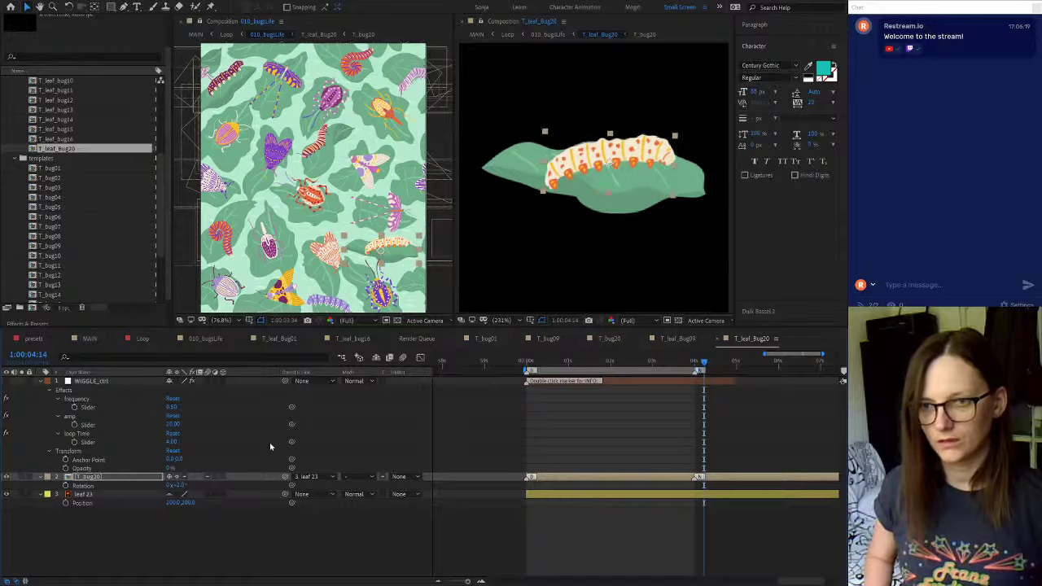
{"action": "key", "text": "Right"}
{"action": "key", "text": "Right"}
{"action": "key", "text": "Right"}
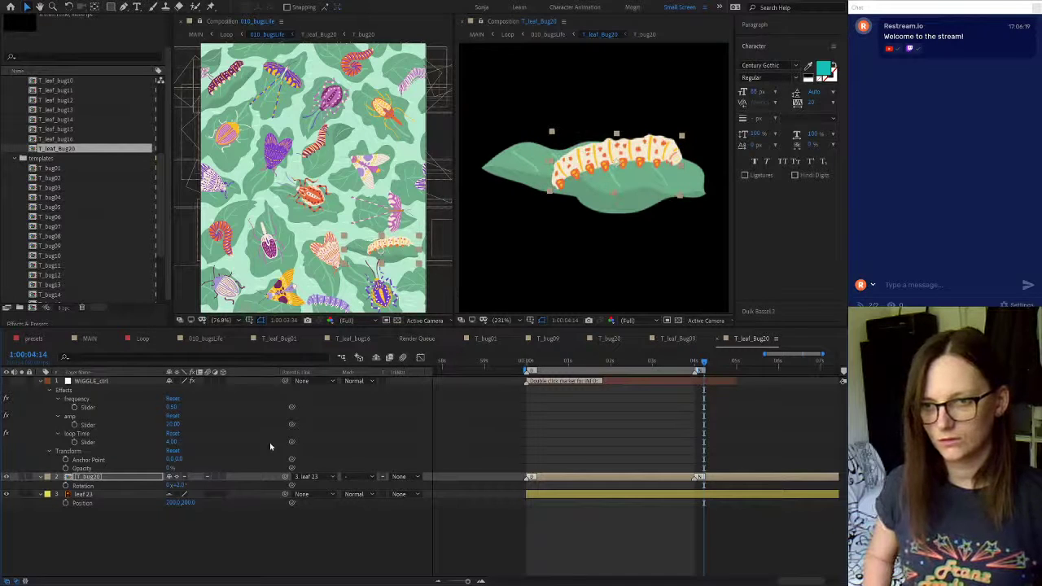
{"action": "key", "text": "Right"}
{"action": "key", "text": "Right"}
{"action": "key", "text": "Right"}
{"action": "key", "text": "Right"}
{"action": "key", "text": "Right"}
{"action": "key", "text": "Up"}
{"action": "key", "text": "Right"}
{"action": "key", "text": "Up"}
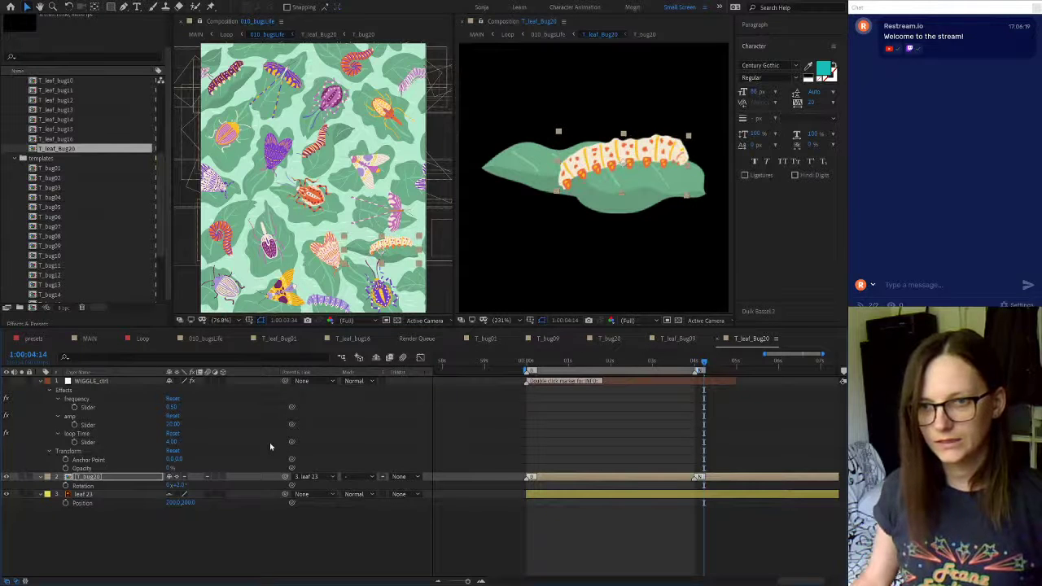
Try a Rotation of -10° on the T_bug20 layer, and set it to 10° instead
{"action": "left_click", "coordinate": [184, 485]}
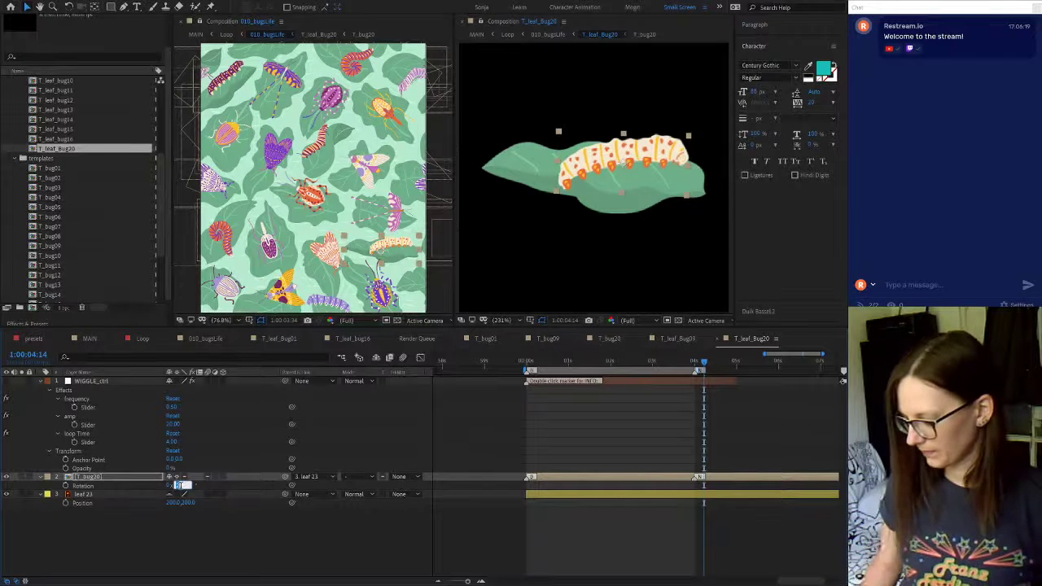
{"action": "type", "text": "-10"}
{"action": "key", "text": "Return"}
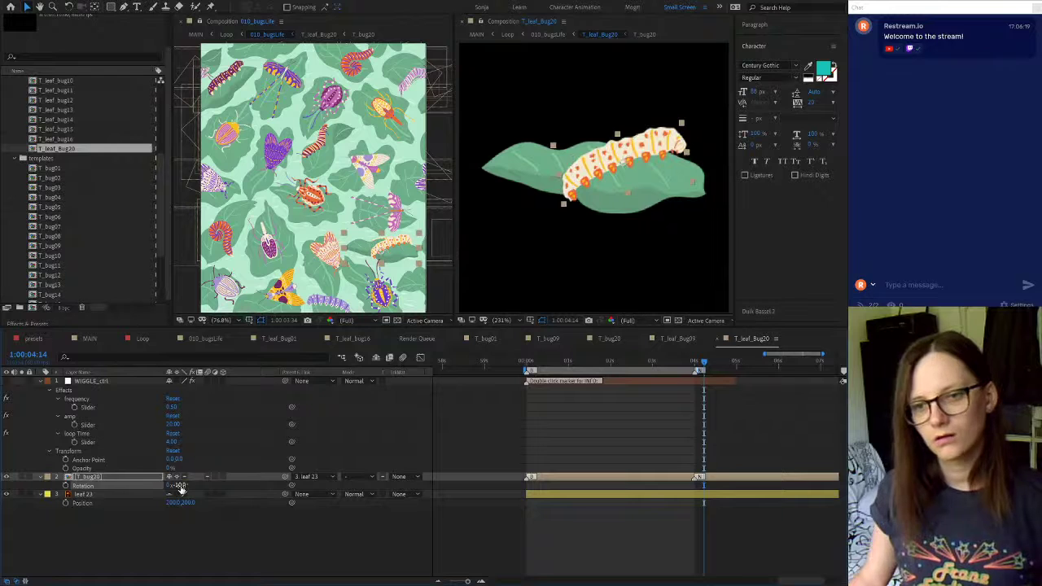
{"action": "left_click", "coordinate": [182, 487]}
{"action": "type", "text": "10"}
{"action": "key", "text": "Return"}
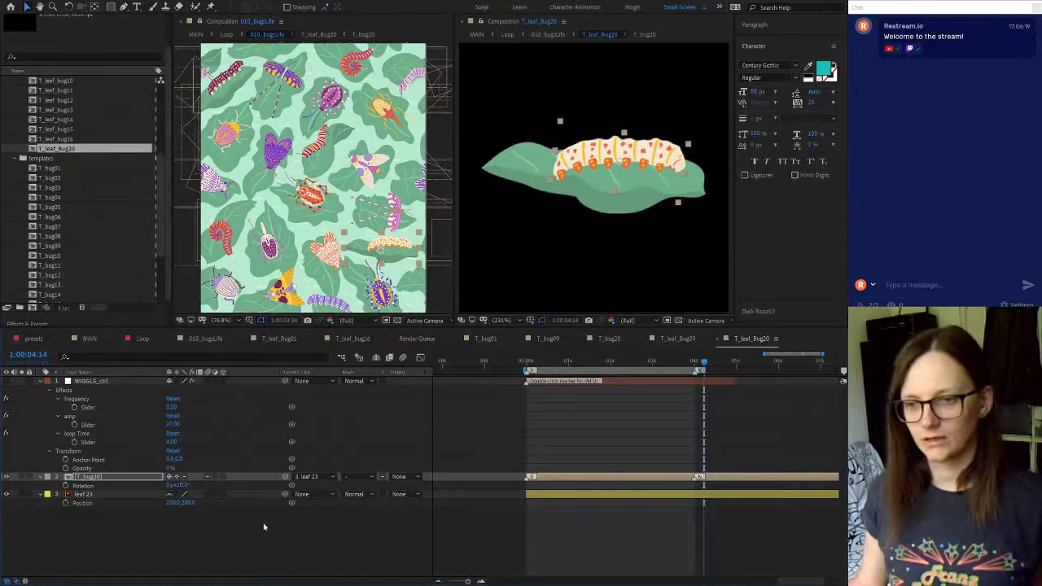
Return to 010_bugsLife and open the Loop composition to check the caterpillar's placement in the pattern
{"action": "left_click", "coordinate": [219, 339]}
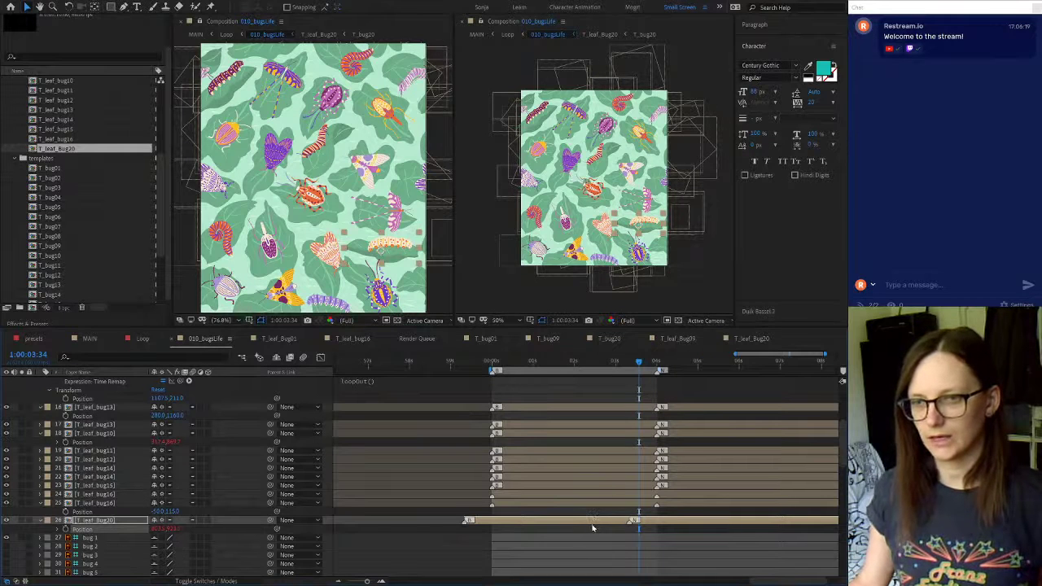
{"action": "left_click", "coordinate": [142, 338]}
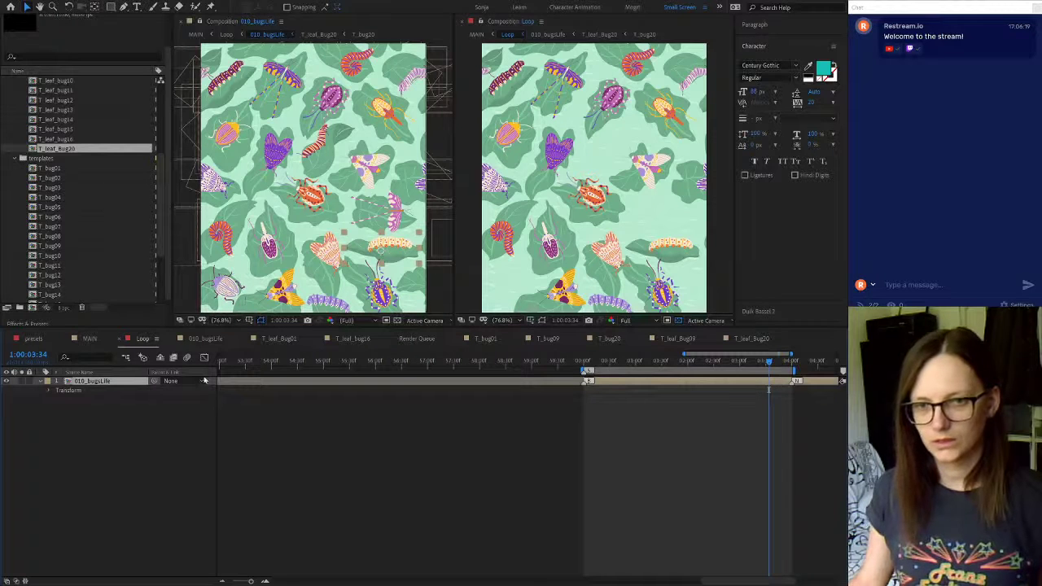
Recheck the pattern in 010_bugsLife and Loop, then close the T_leaf_Bug20, T_leaf_Bug09, T_bug20, T_bug09, T_bug01 and Render Queue timelines
{"action": "left_click", "coordinate": [211, 338]}
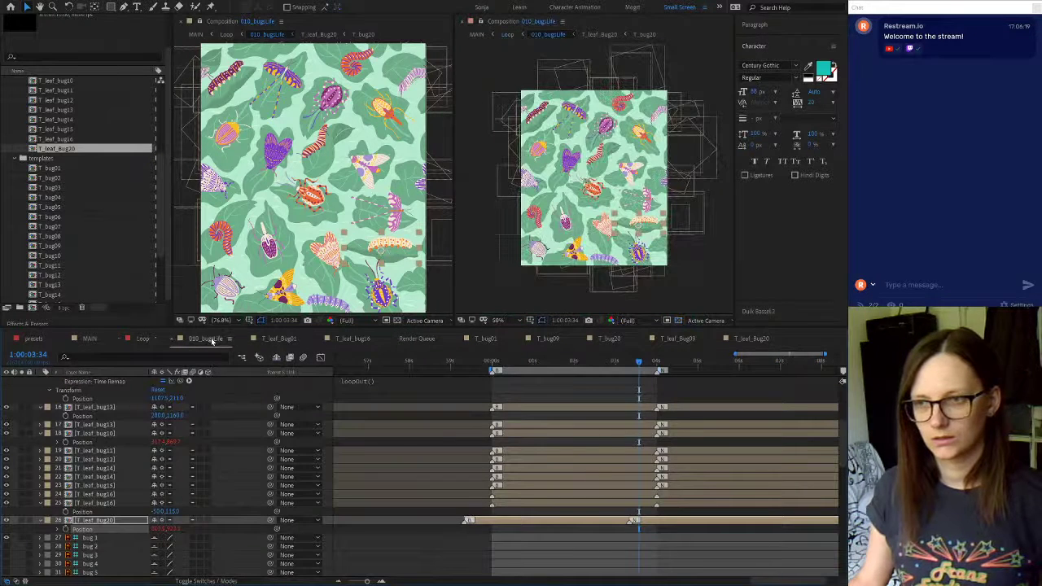
{"action": "left_click", "coordinate": [143, 338]}
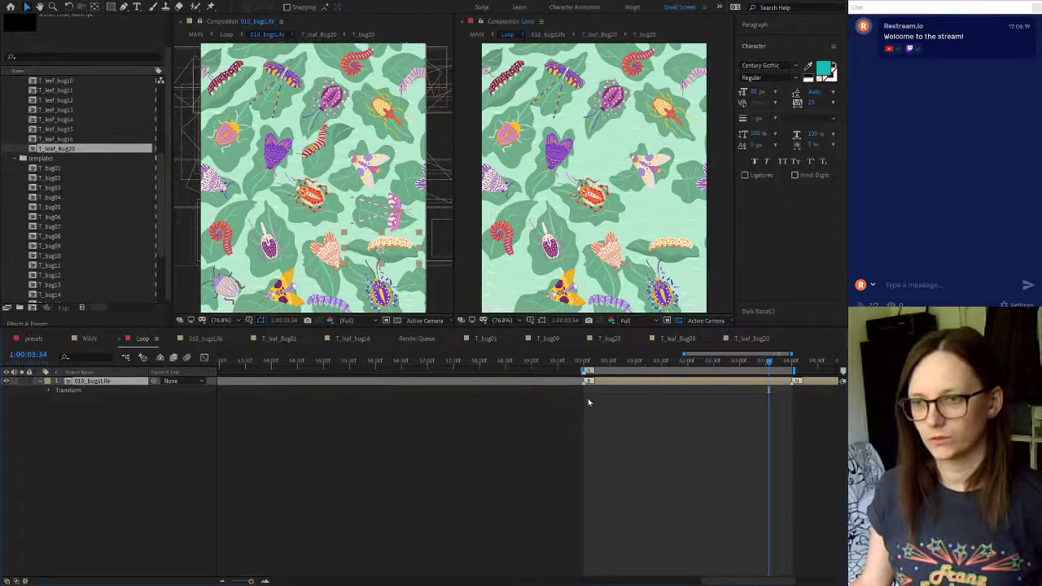
{"action": "left_click", "coordinate": [757, 342]}
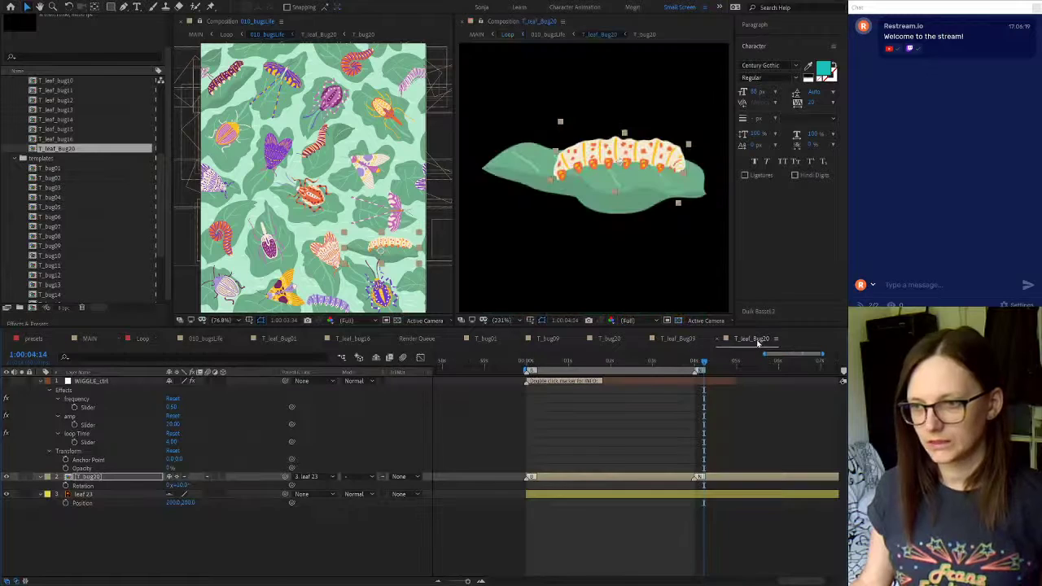
{"action": "left_click", "coordinate": [716, 341]}
{"action": "left_click", "coordinate": [645, 341]}
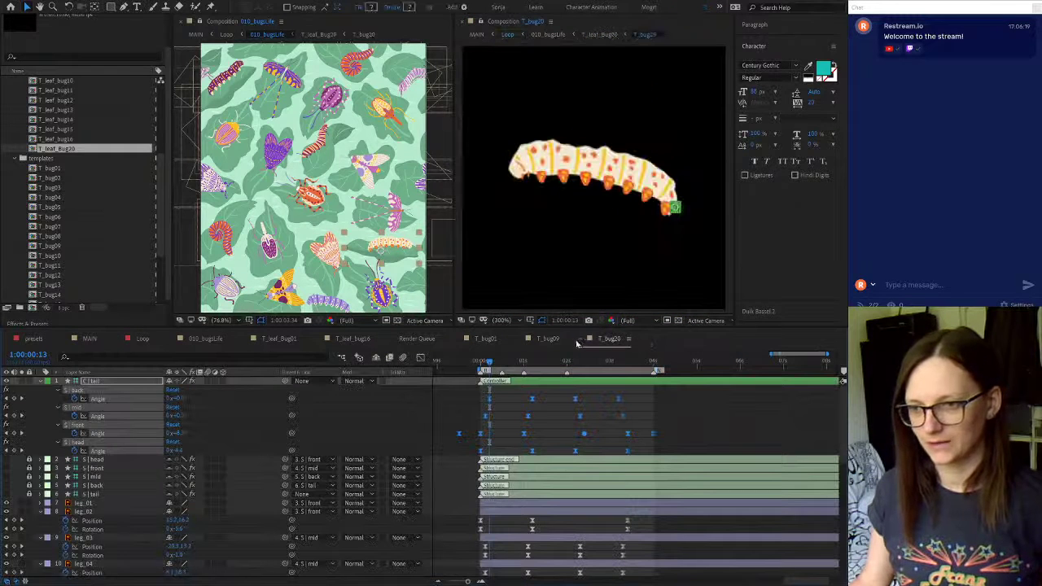
{"action": "left_click", "coordinate": [580, 341]}
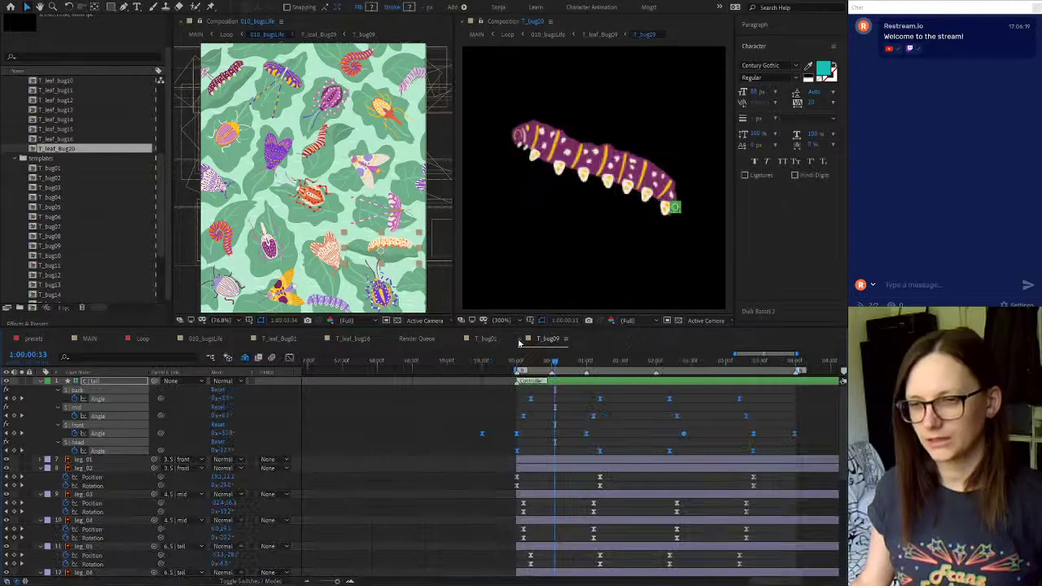
{"action": "left_click", "coordinate": [522, 340]}
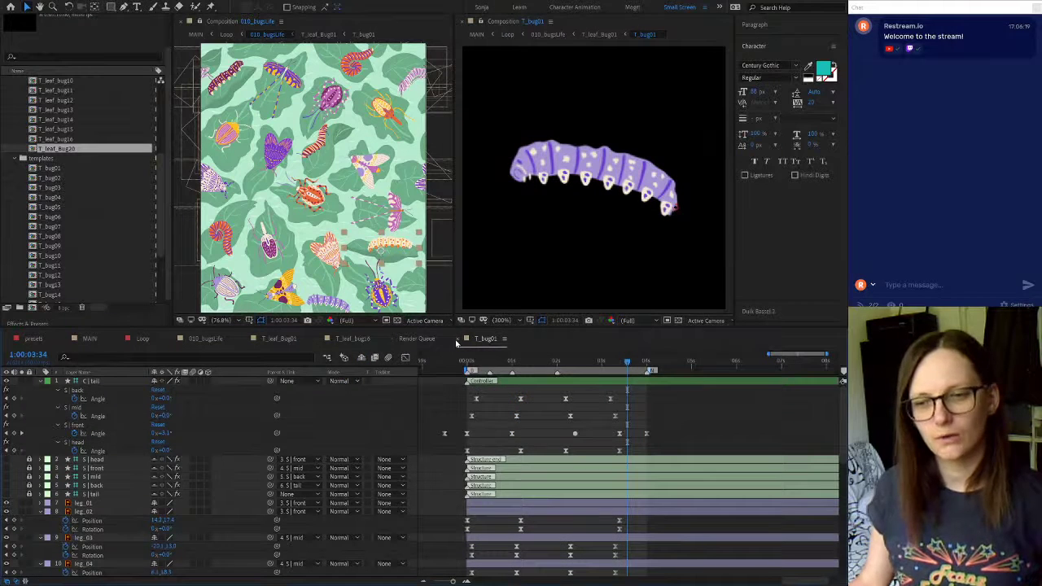
{"action": "left_click", "coordinate": [457, 341]}
{"action": "left_click", "coordinate": [393, 340]}
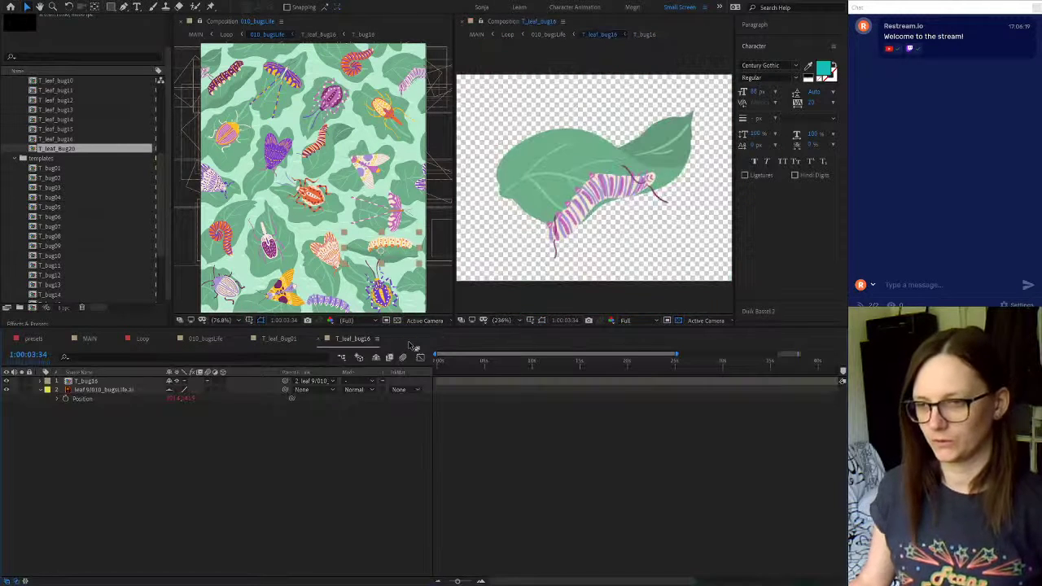
Return T_leaf_bug16 to 1:00:00:00 and open the existing T_bug17 template composition to examine its rig
{"action": "key", "text": "j"}
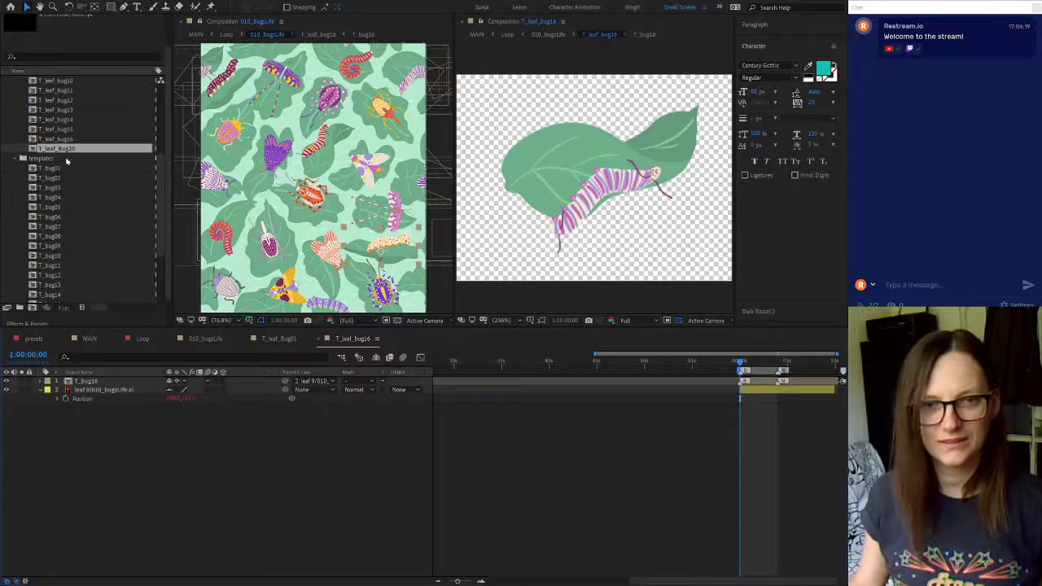
{"action": "left_click", "coordinate": [60, 140]}
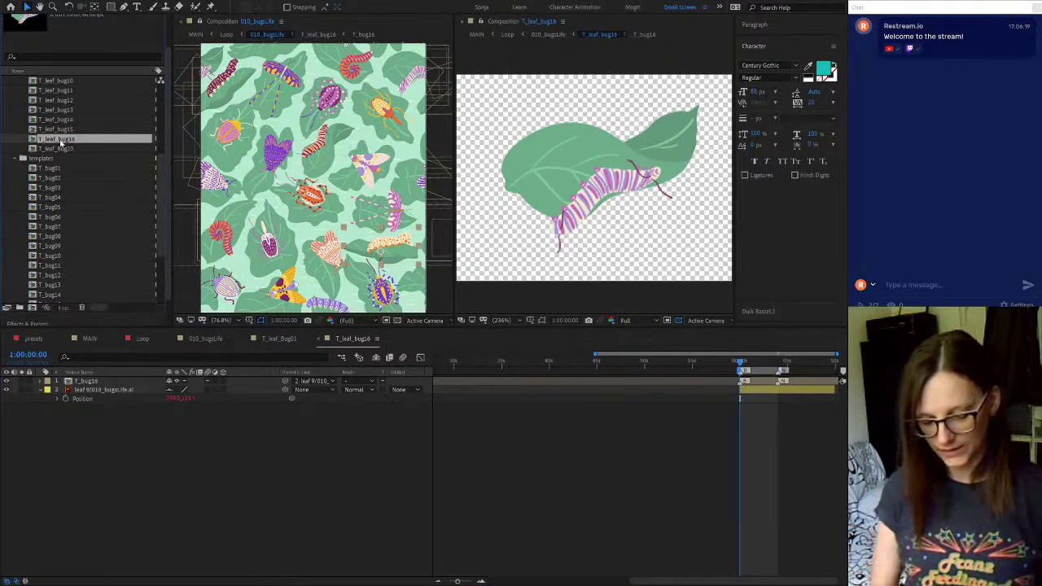
{"action": "scroll", "coordinate": [65, 198], "scroll_direction": "down", "scroll_amount": 2}
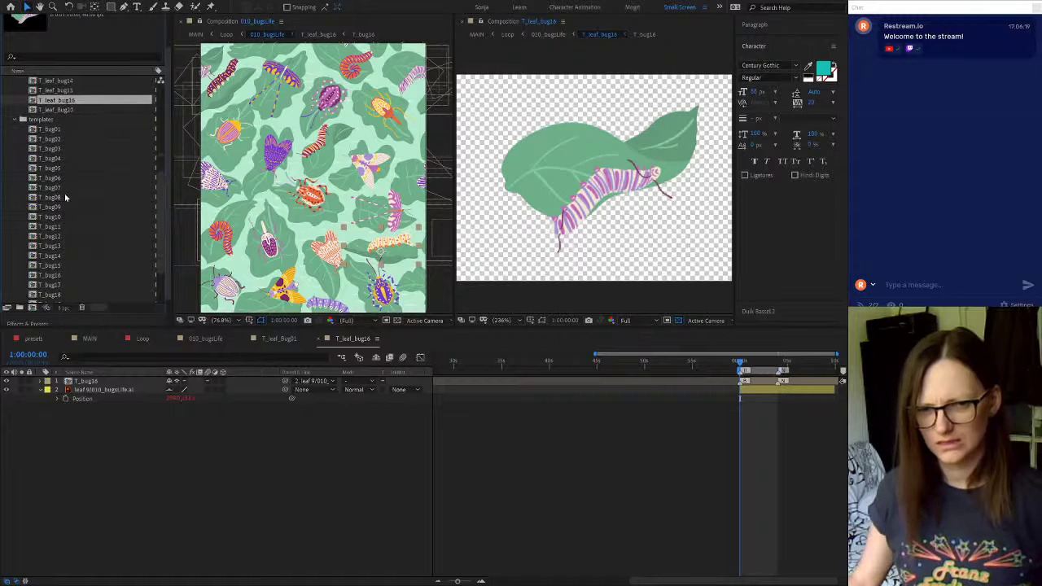
{"action": "double_click", "coordinate": [58, 285]}
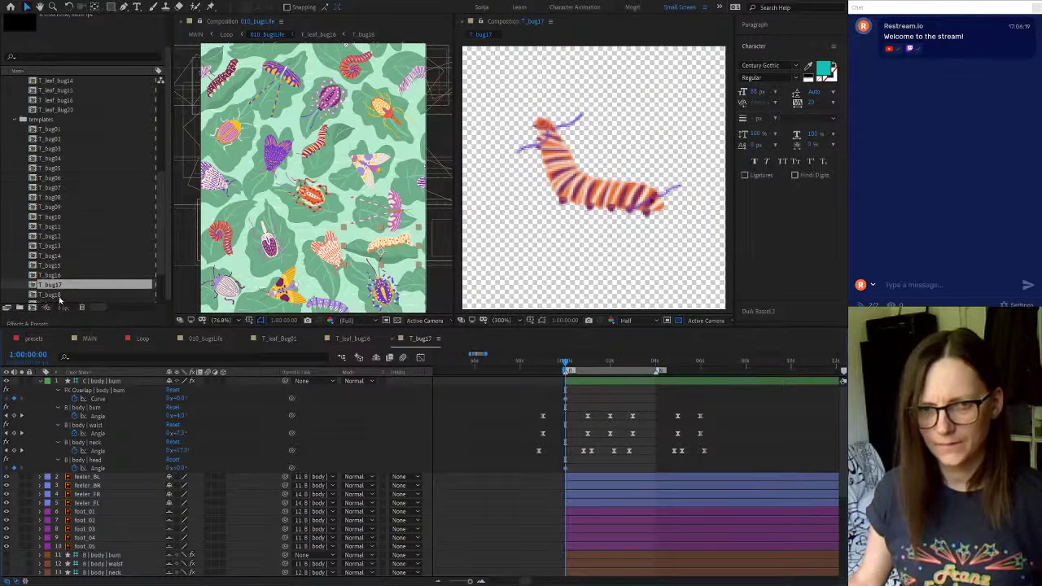
Duplicate the T_leaf_bug16 composition as T_leaf_bug17 and open the copy
{"action": "scroll", "coordinate": [114, 218], "scroll_direction": "up", "scroll_amount": 3}
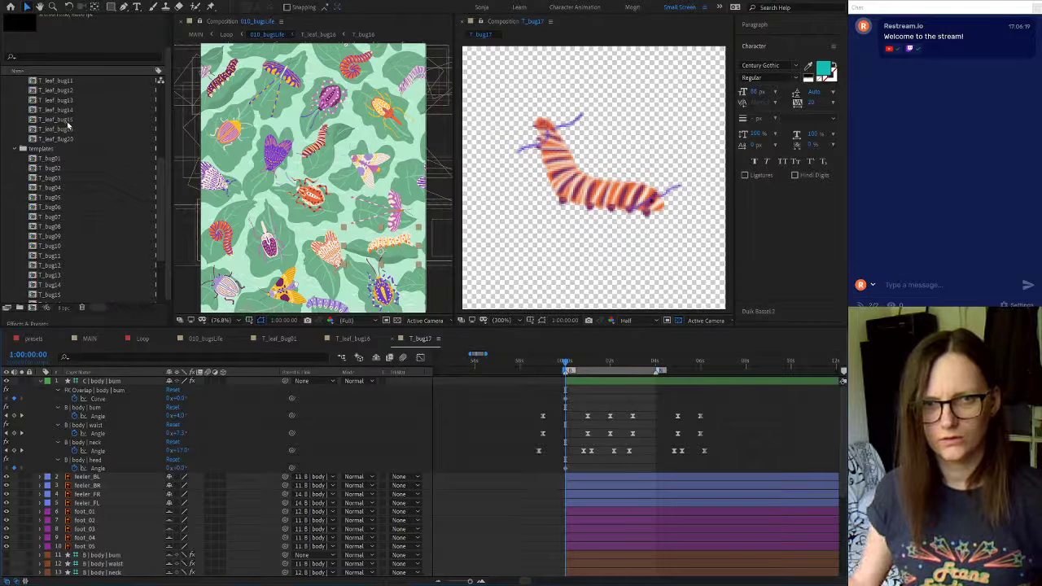
{"action": "left_click", "coordinate": [65, 130]}
{"action": "key", "text": "ctrl+d"}
{"action": "key", "text": "Return"}
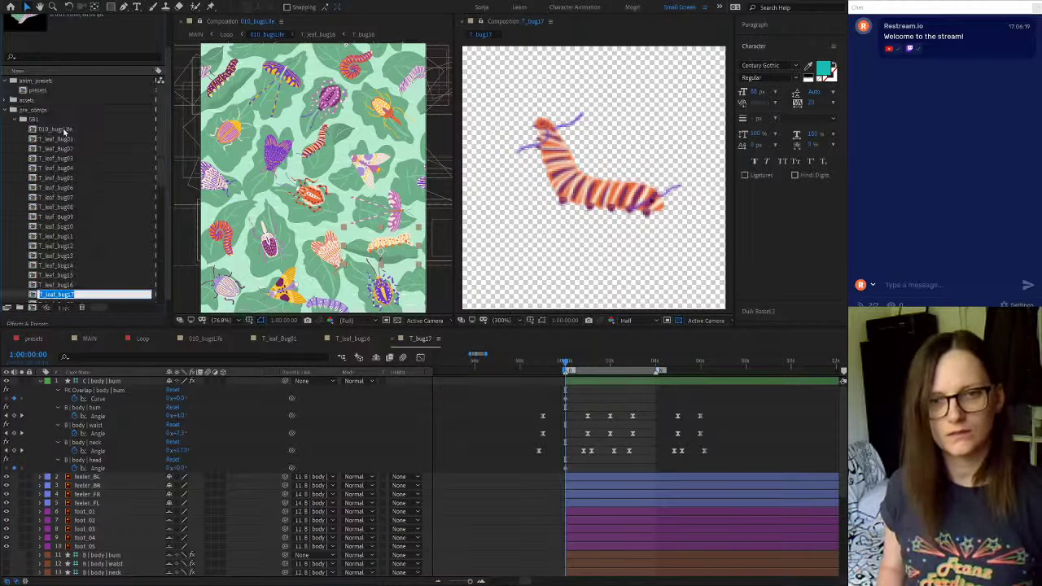
{"action": "key", "text": "Return"}
{"action": "scroll", "coordinate": [65, 139], "scroll_direction": "down", "scroll_amount": 5}
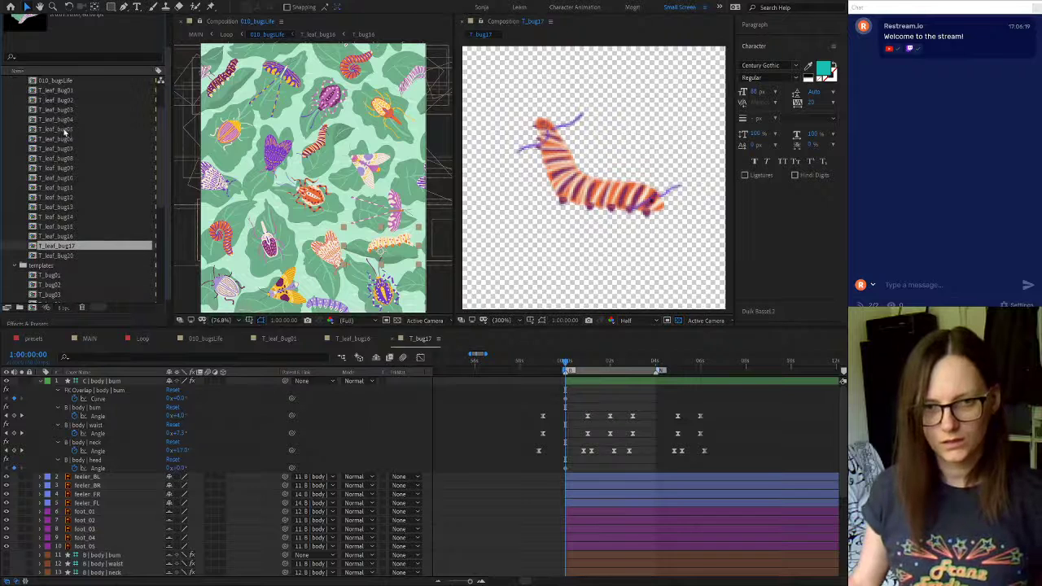
{"action": "double_click", "coordinate": [68, 149]}
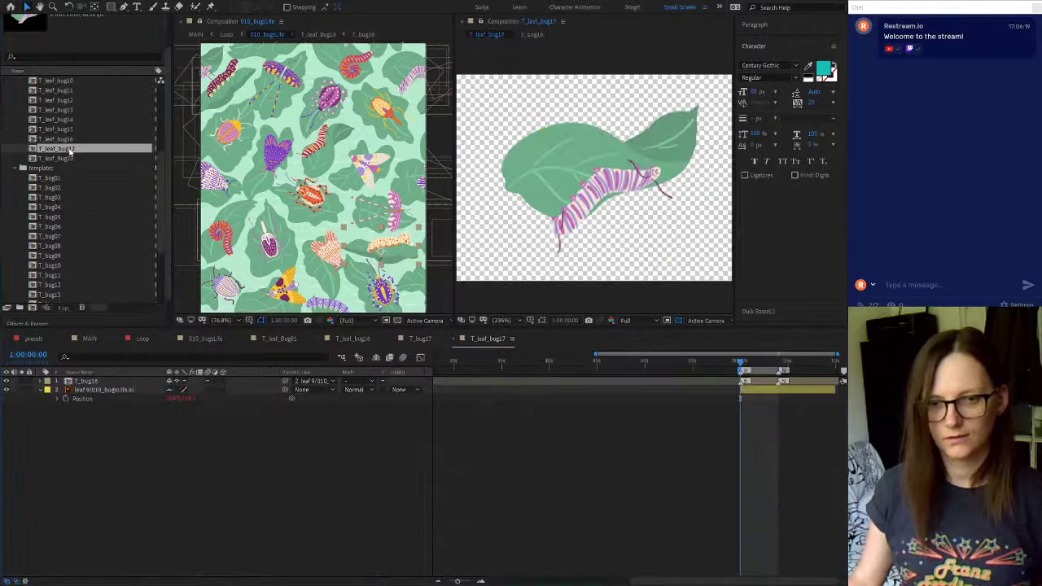
Duplicate the T_bug16 template composition, name the copy T_bug17, and delete the old T_bug17 composition
{"action": "left_click", "coordinate": [94, 383]}
{"action": "scroll", "coordinate": [100, 229], "scroll_direction": "down", "scroll_amount": 3}
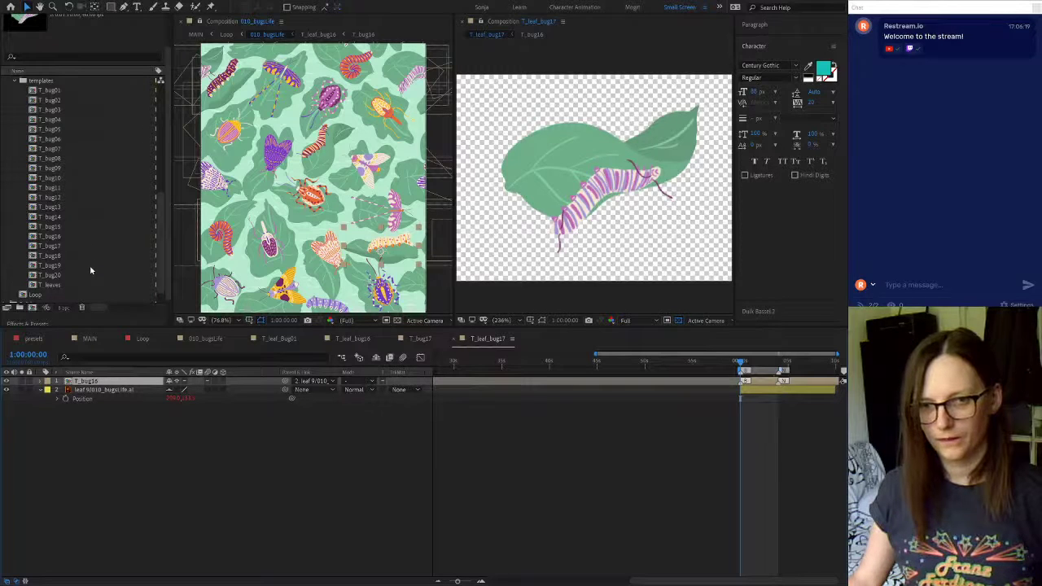
{"action": "left_click", "coordinate": [56, 238]}
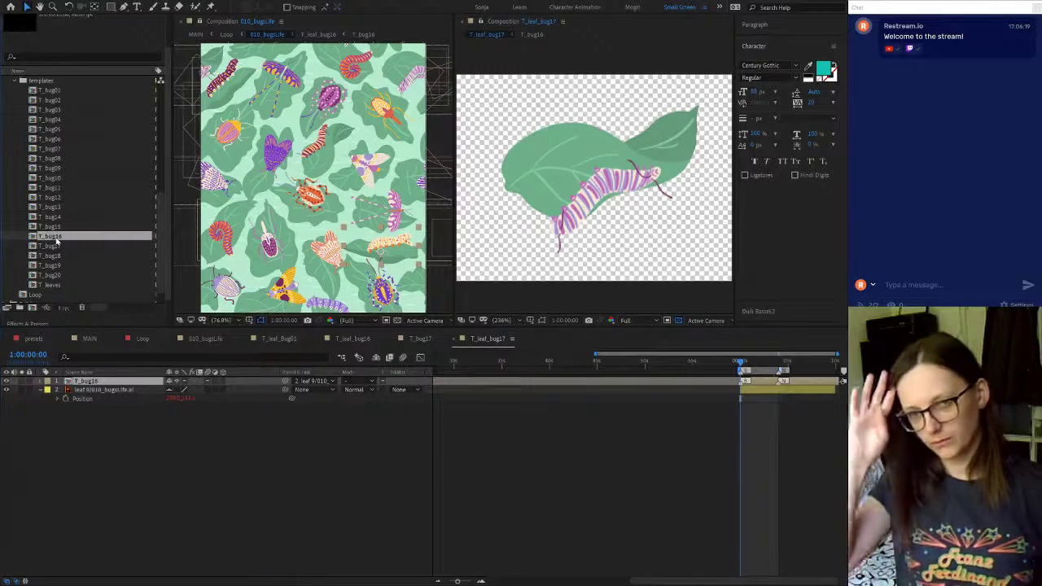
{"action": "key", "text": "ctrl+d"}
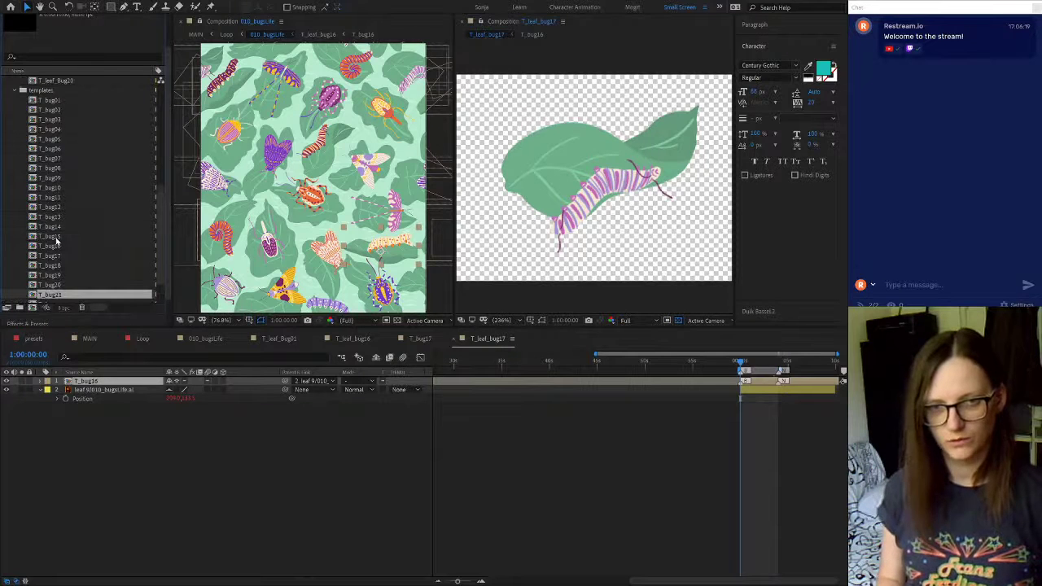
{"action": "key", "text": "Return"}
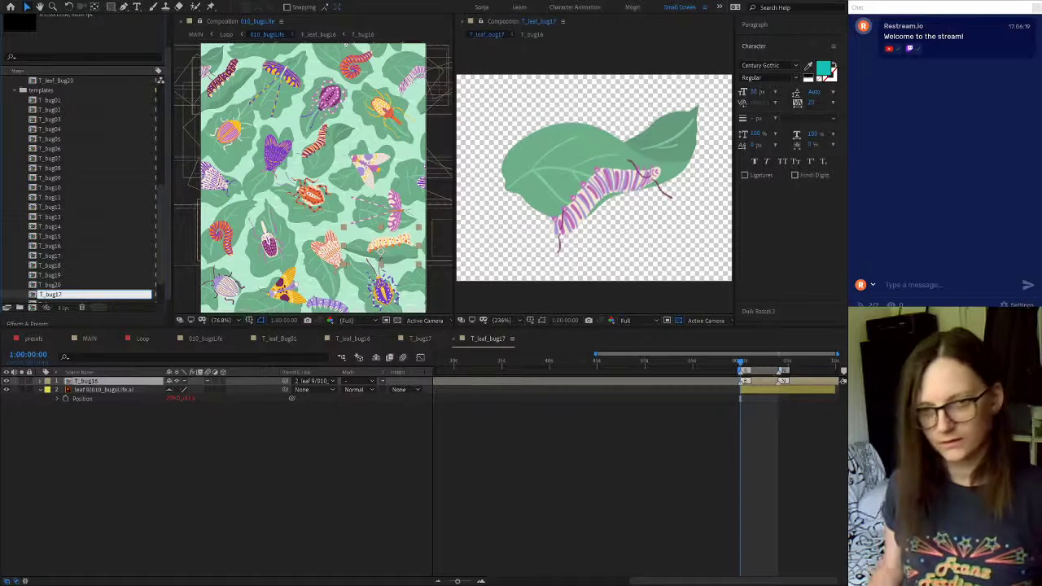
{"action": "key", "text": "Return"}
{"action": "left_click", "coordinate": [57, 247]}
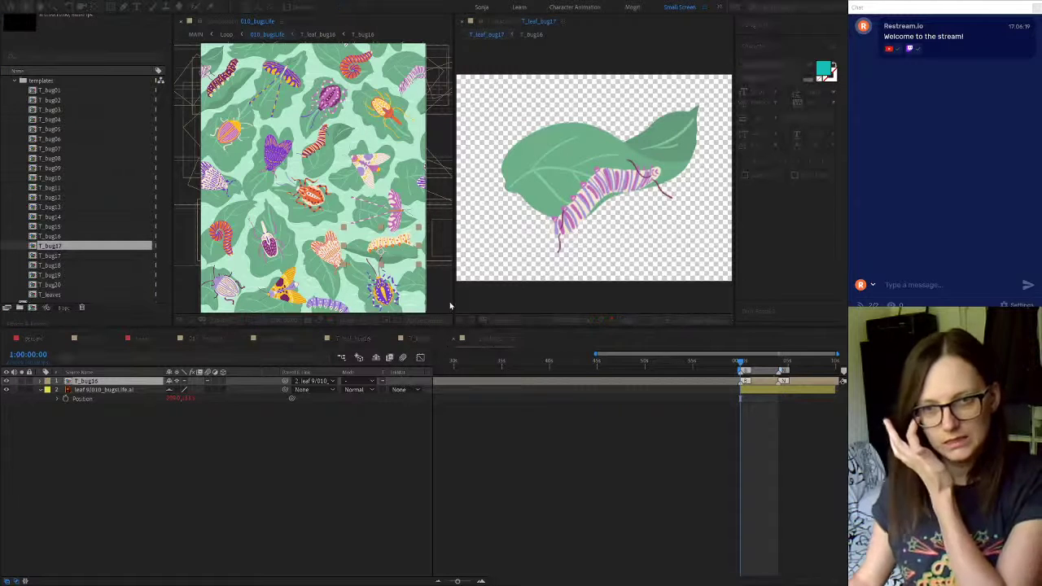
Open T_bug16 and its copy T_bug17, and reveal all hidden shy layers in T_bug17
{"action": "left_click", "coordinate": [58, 237]}
{"action": "double_click", "coordinate": [58, 236]}
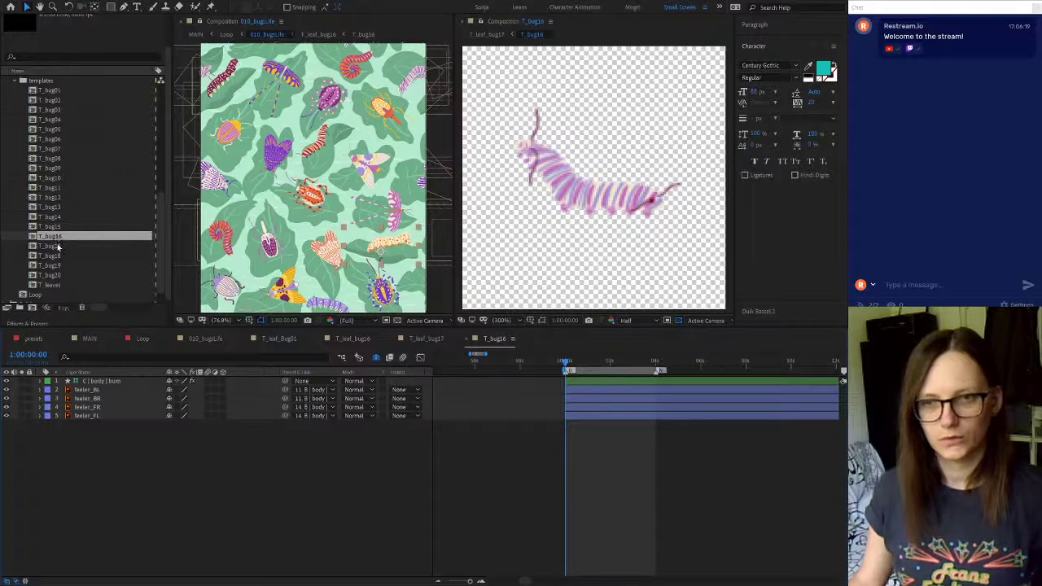
{"action": "double_click", "coordinate": [59, 246]}
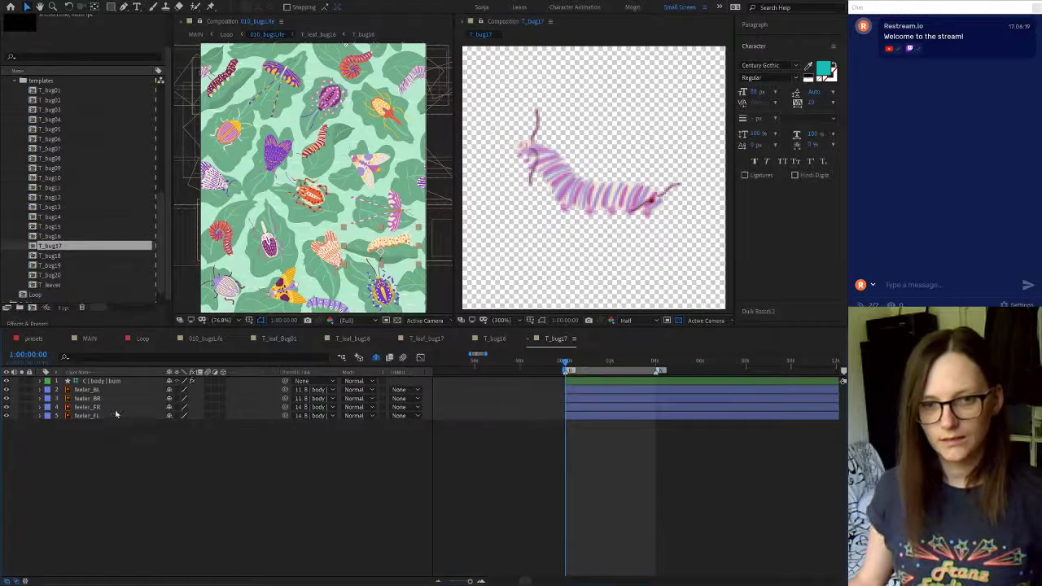
{"action": "key", "text": "ctrl+v"}
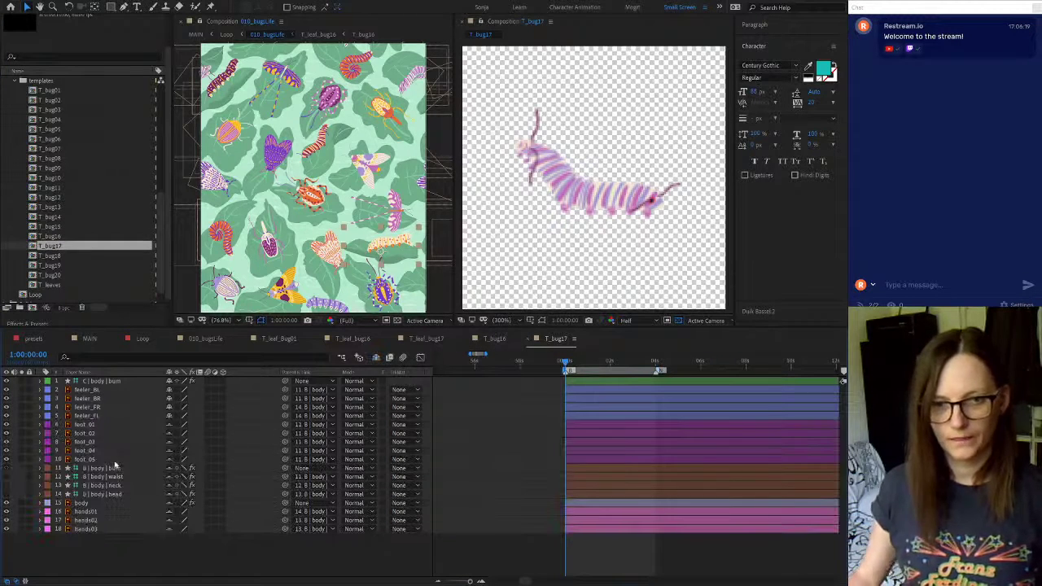
Replace the hands03 and hands02 layers' sources with hands03/T_bug17.ai and hands02/T_bug17.ai from the T_bug17 Layers vectors folder
{"action": "scroll", "coordinate": [96, 202], "scroll_direction": "up", "scroll_amount": 10}
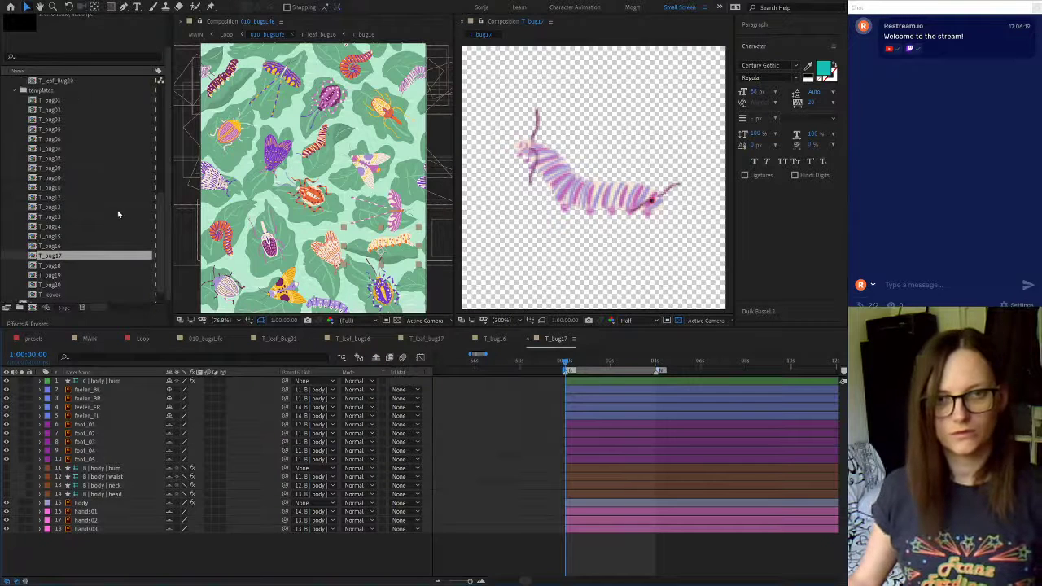
{"action": "left_click", "coordinate": [13, 140]}
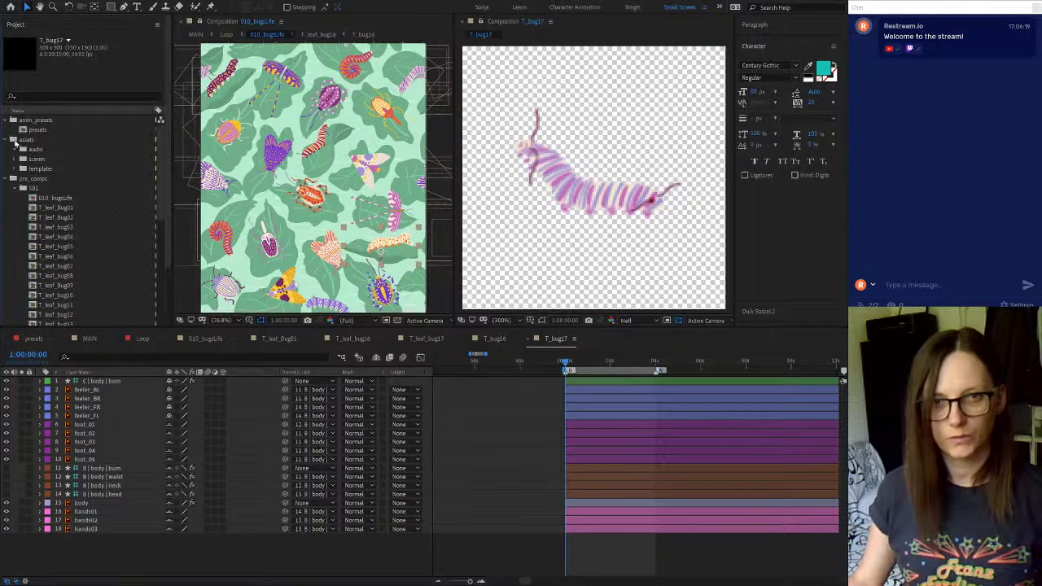
{"action": "left_click", "coordinate": [14, 170]}
{"action": "scroll", "coordinate": [72, 252], "scroll_direction": "down", "scroll_amount": 1}
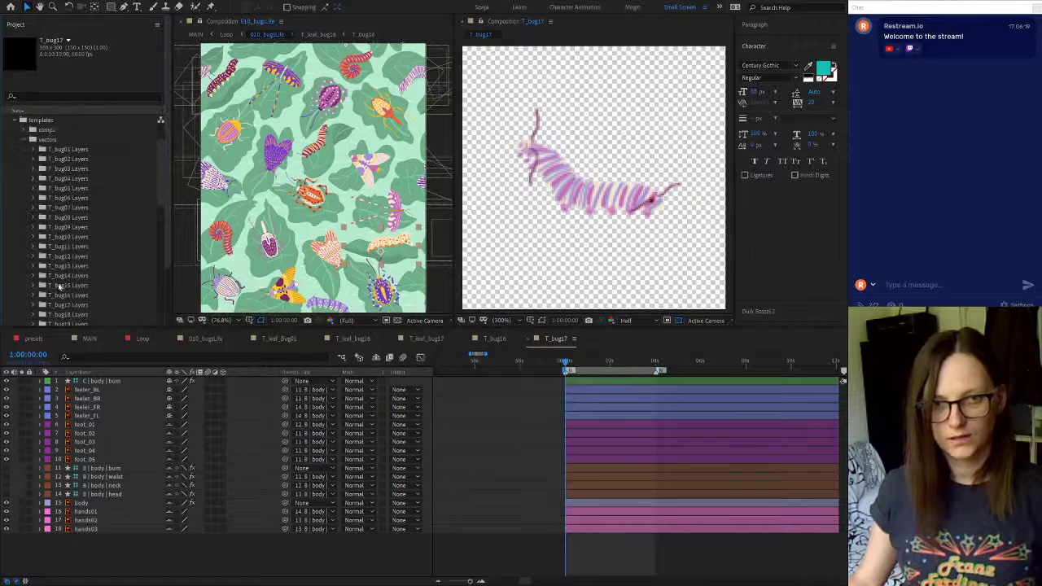
{"action": "scroll", "coordinate": [59, 286], "scroll_direction": "down", "scroll_amount": 1}
{"action": "left_click", "coordinate": [34, 256]}
{"action": "scroll", "coordinate": [33, 256], "scroll_direction": "down", "scroll_amount": 2}
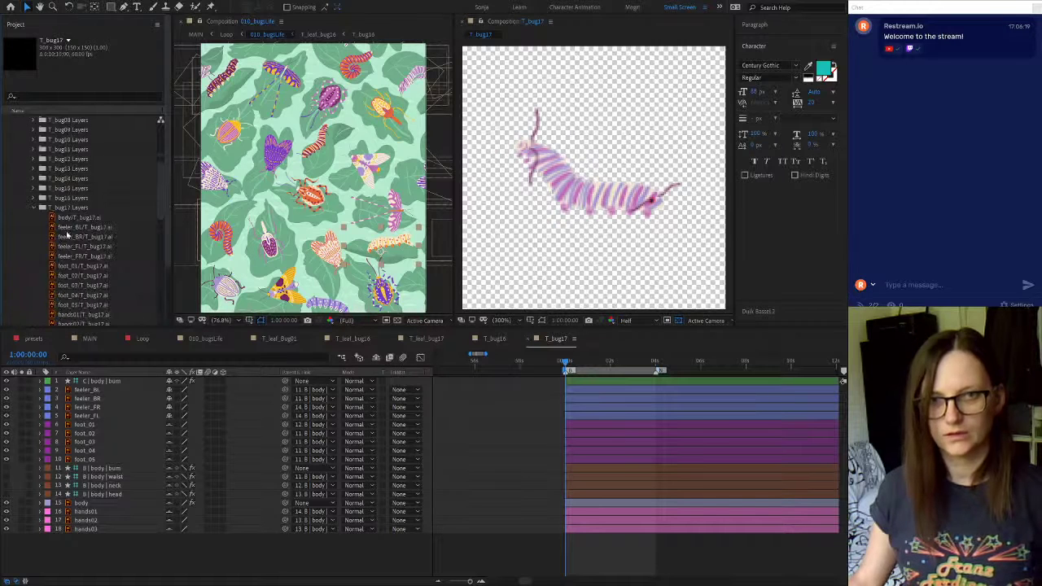
{"action": "left_click", "coordinate": [87, 529]}
{"action": "scroll", "coordinate": [65, 262], "scroll_direction": "down", "scroll_amount": 1}
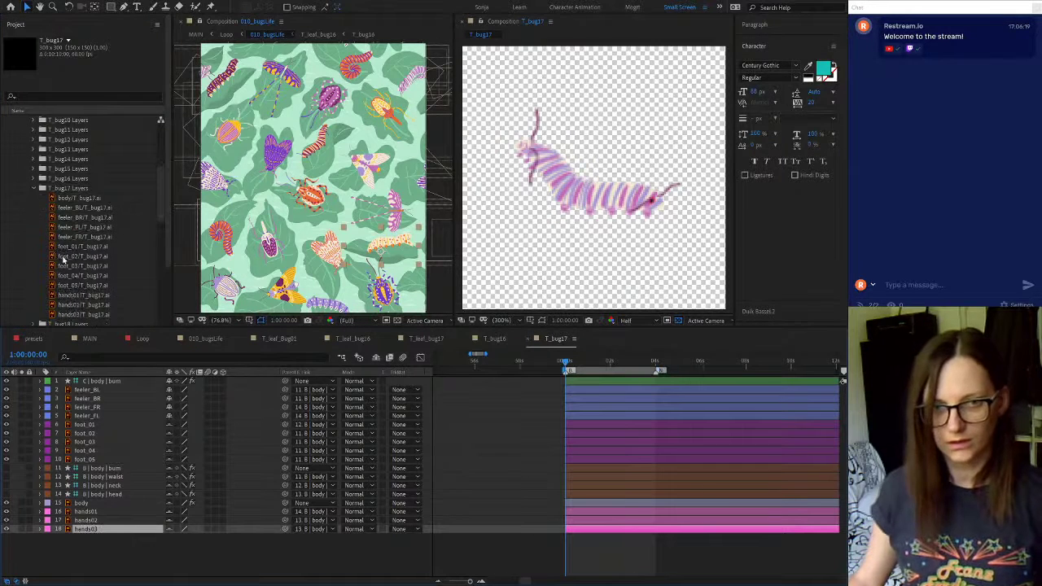
{"action": "left_click", "coordinate": [84, 314]}
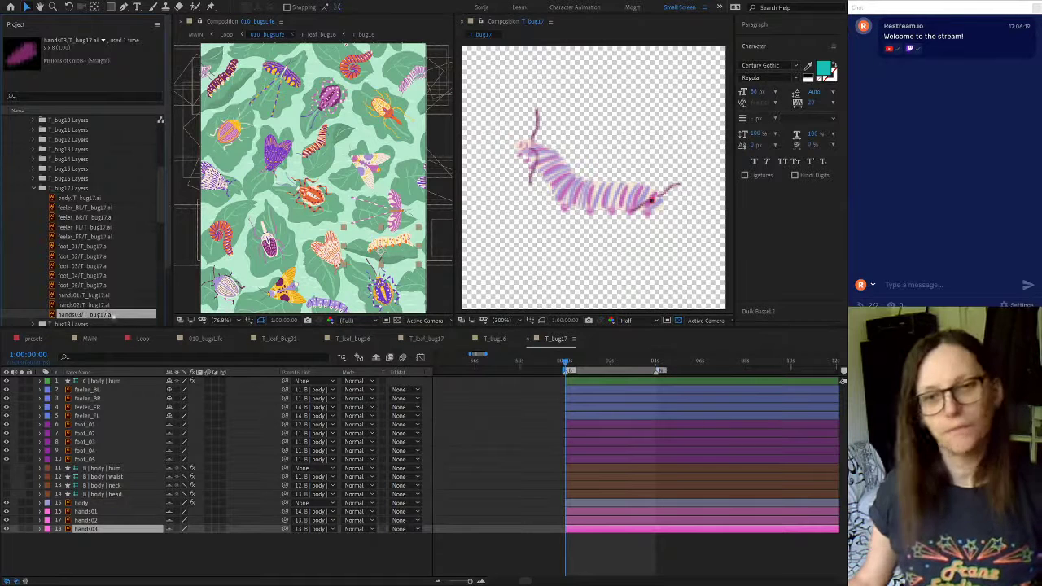
{"action": "left_click", "coordinate": [102, 520]}
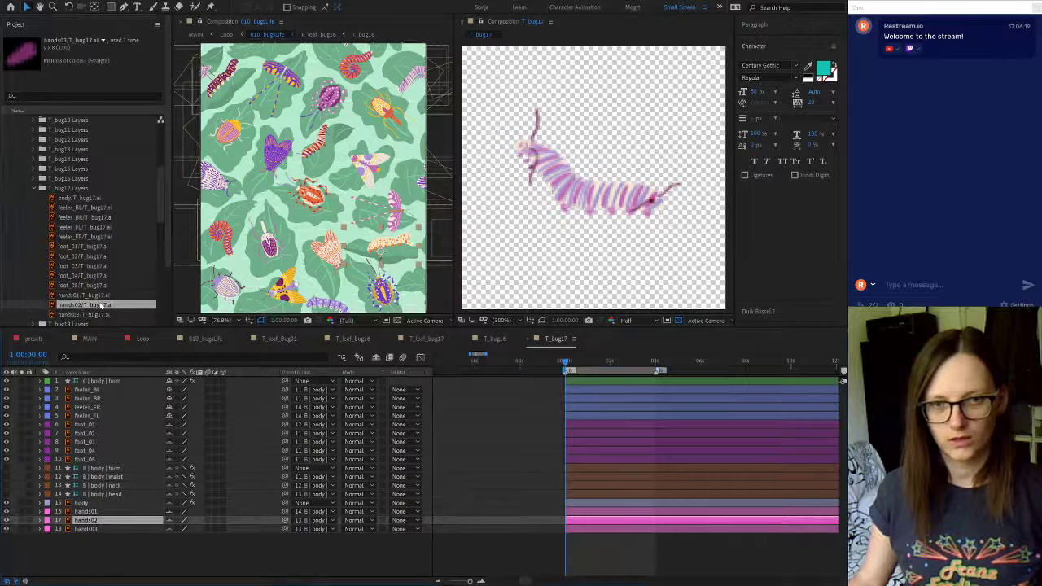
Set the T_bug17 viewer resolution to Full and replace the hands01 layer's source with hands01/T_bug17.ai
{"action": "left_click", "coordinate": [90, 511]}
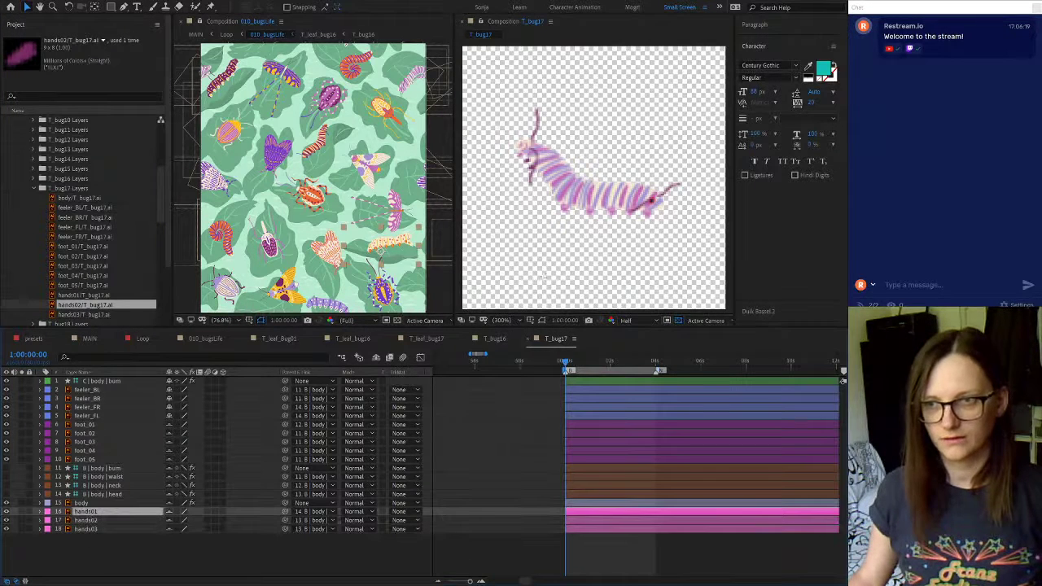
{"action": "left_click", "coordinate": [644, 324]}
{"action": "left_click", "coordinate": [646, 331]}
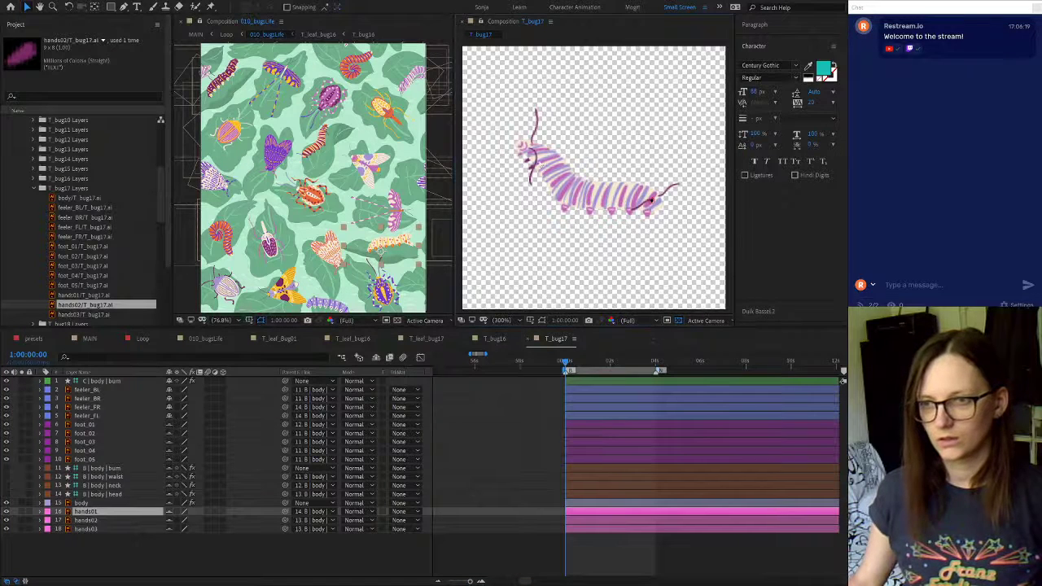
{"action": "left_click", "coordinate": [96, 503]}
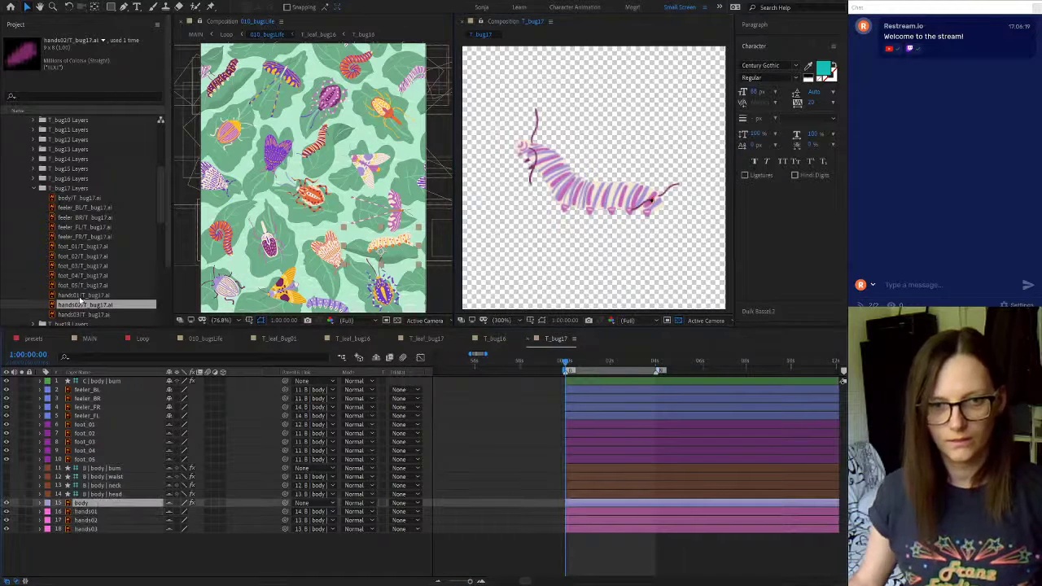
{"action": "left_click", "coordinate": [87, 513]}
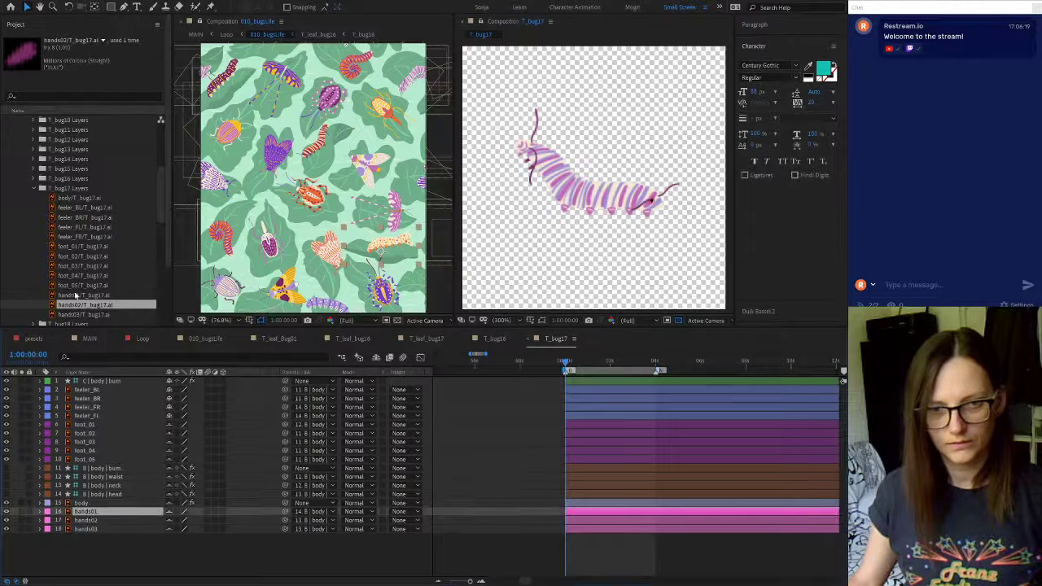
{"action": "left_click", "coordinate": [75, 295]}
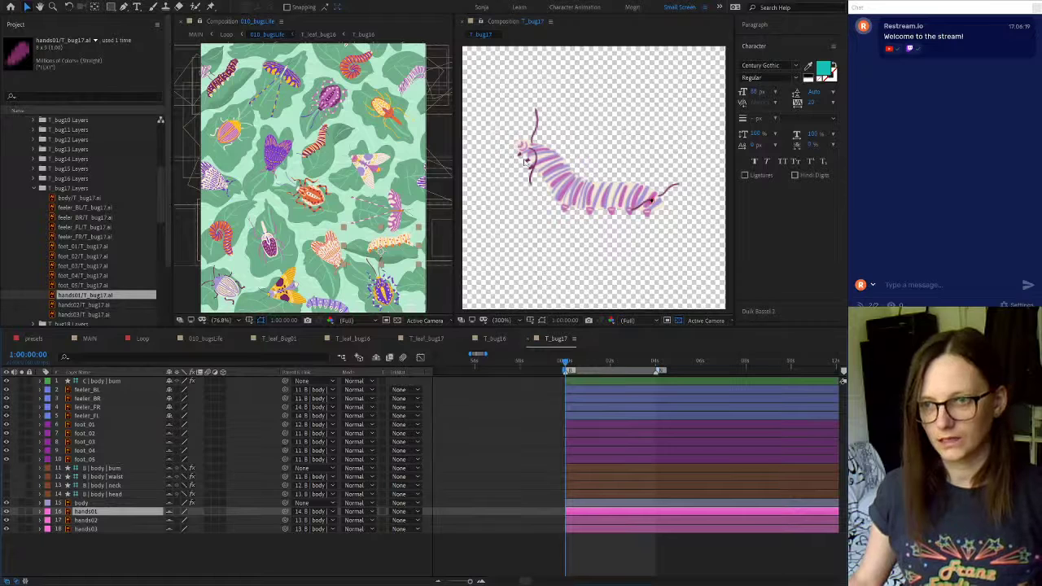
Replace the body layer's source in T_bug17 with body/T_bug17.ai from the T_bug17 Layers folder
{"action": "left_click", "coordinate": [69, 505]}
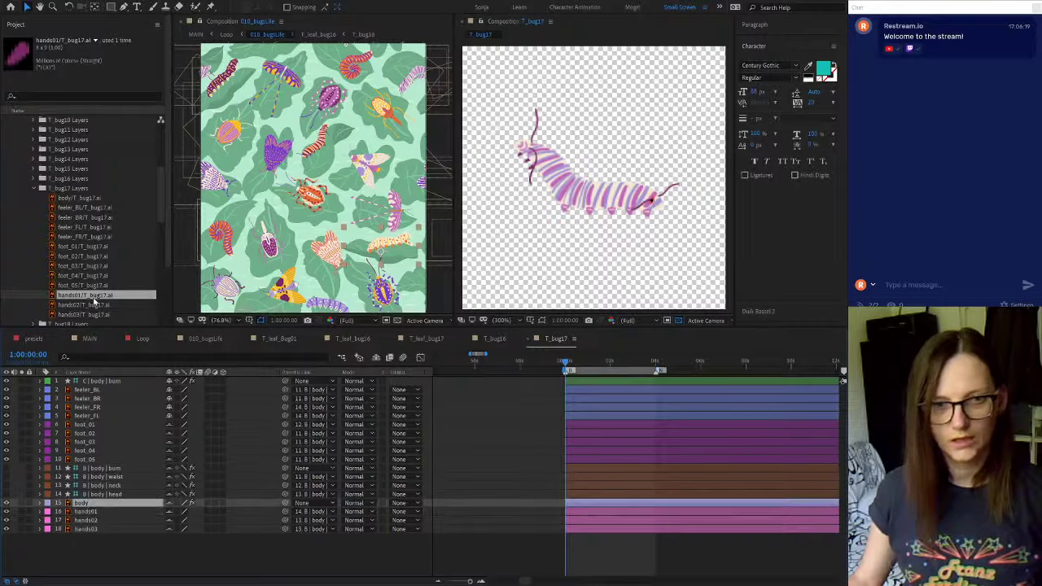
{"action": "left_click", "coordinate": [75, 199], "text": "ctrl"}
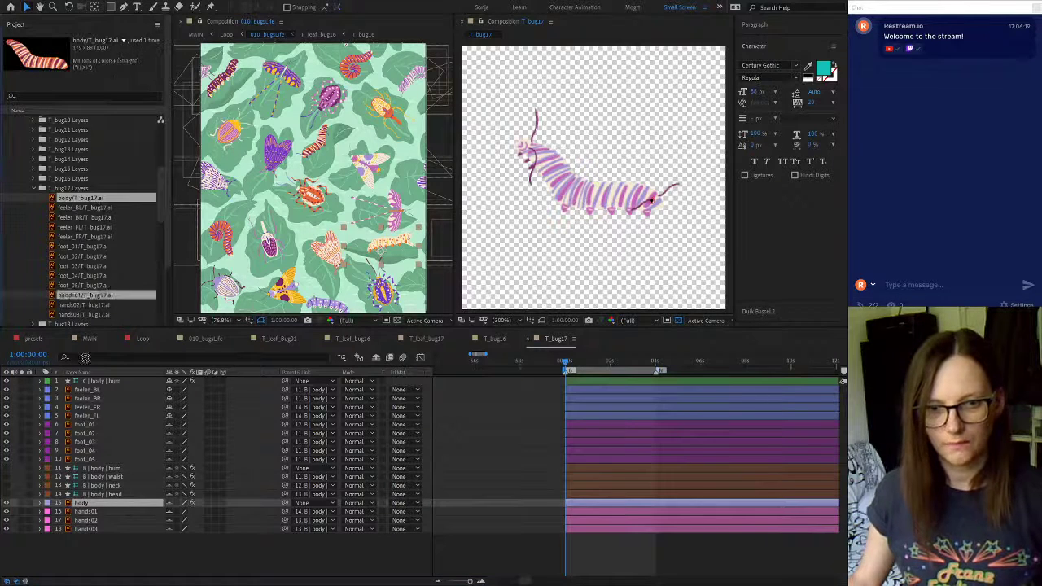
{"action": "left_click_drag", "start_coordinate": [84, 358], "coordinate": [89, 505]}
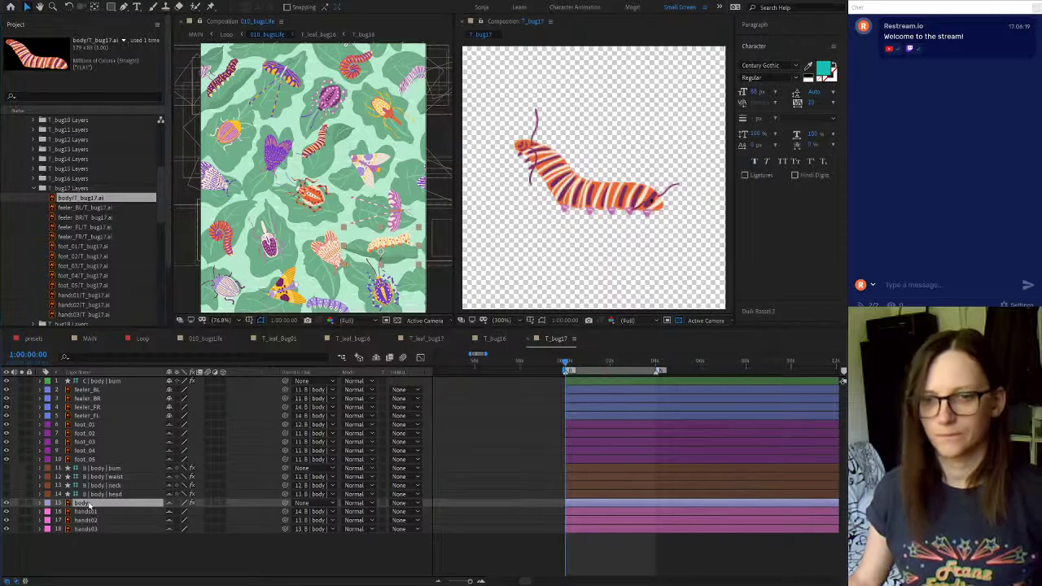
Replace the foot_05 and foot_04 layers' sources with foot_05/T_bug17.ai and foot_04/T_bug17.ai
{"action": "left_click", "coordinate": [87, 460]}
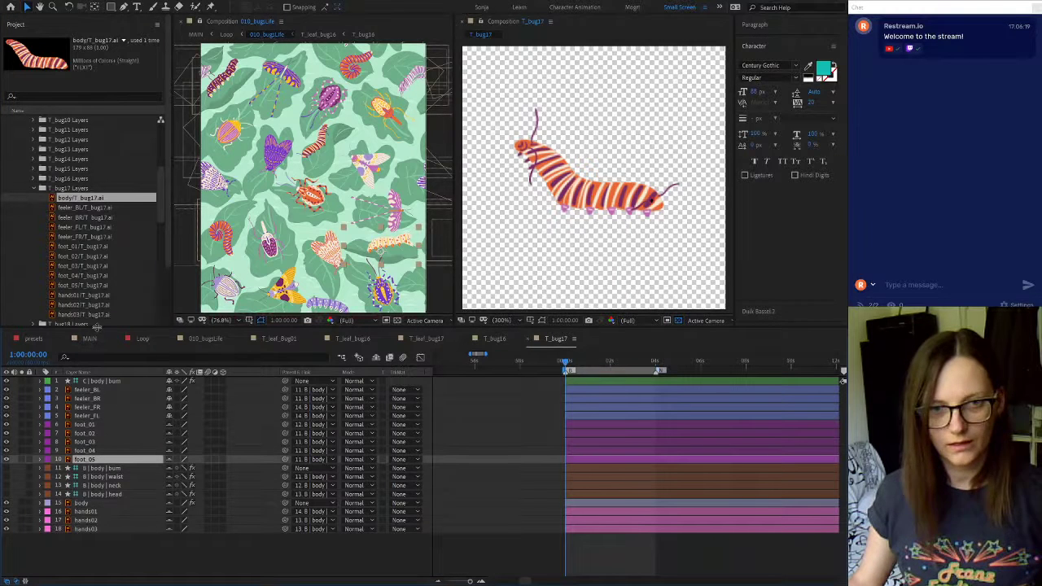
{"action": "left_click", "coordinate": [89, 287]}
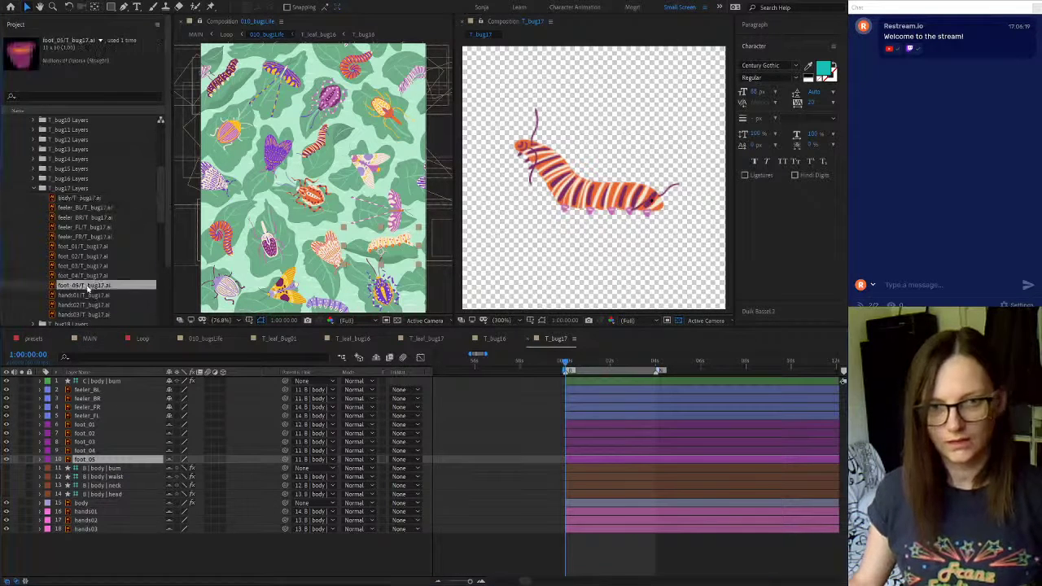
{"action": "left_click", "coordinate": [90, 450]}
{"action": "left_click", "coordinate": [92, 267]}
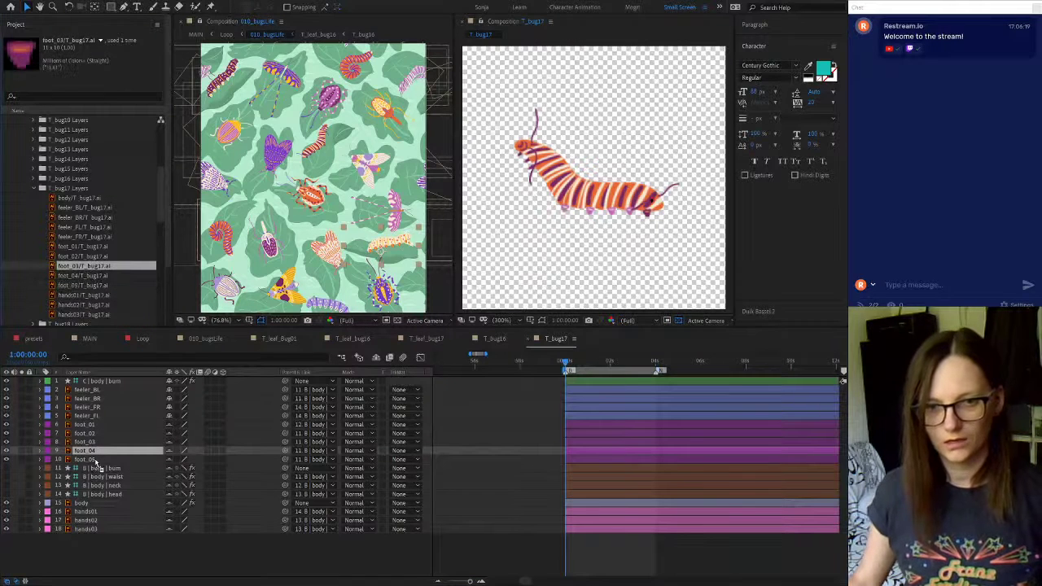
{"action": "left_click", "coordinate": [87, 276]}
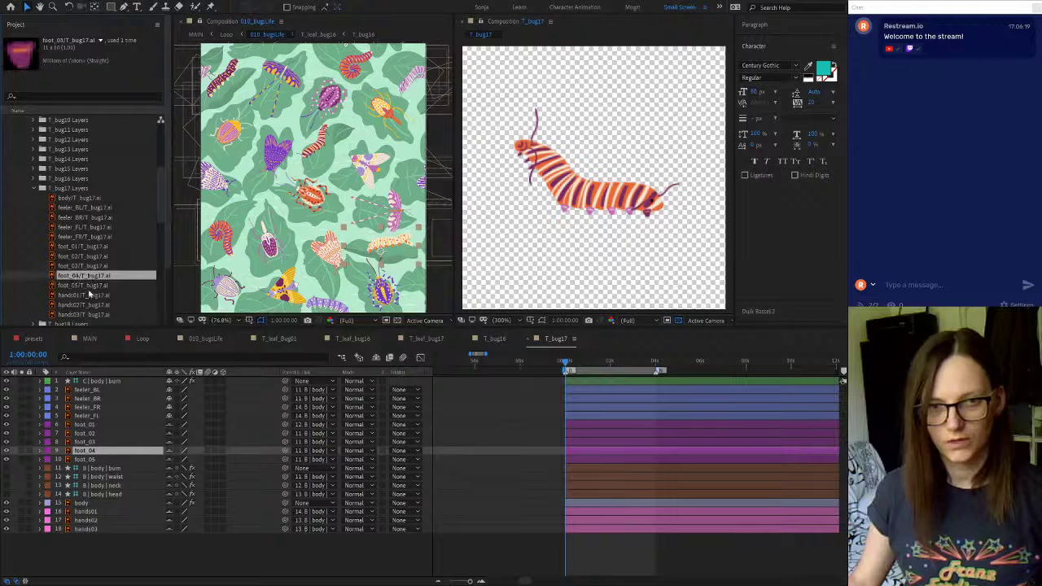
Replace the foot_03, foot_02 and foot_01 layers' sources with the matching foot_03, foot_02 and foot_01/T_bug17.ai artwork
{"action": "left_click", "coordinate": [90, 442]}
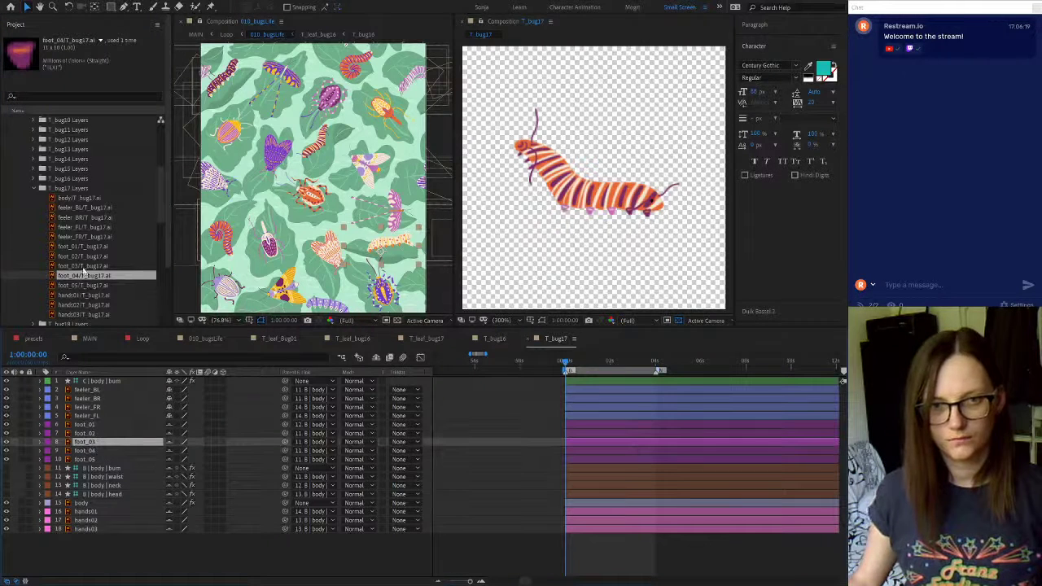
{"action": "left_click", "coordinate": [84, 267]}
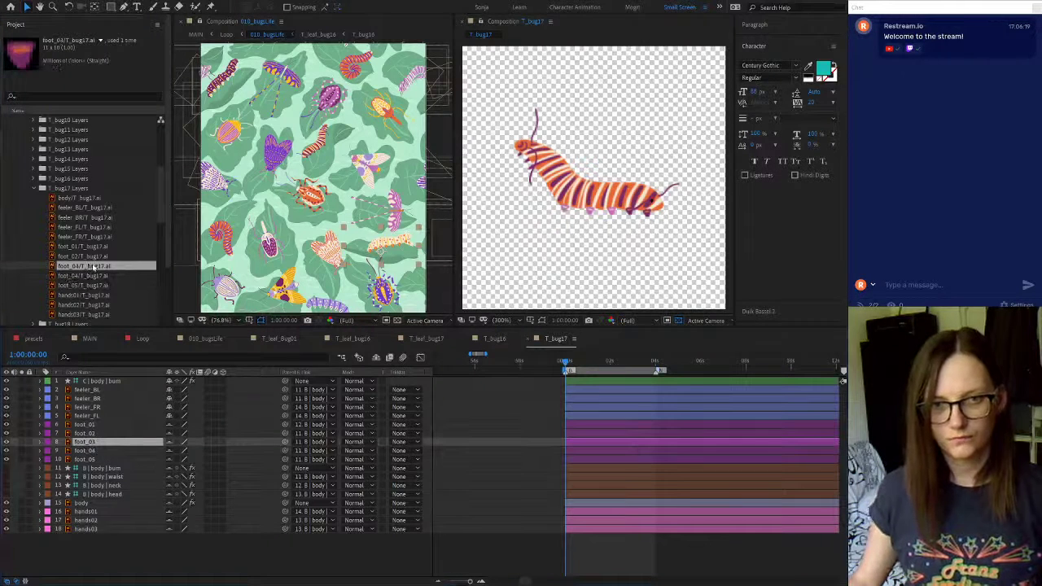
{"action": "left_click", "coordinate": [86, 433]}
{"action": "left_click", "coordinate": [84, 257]}
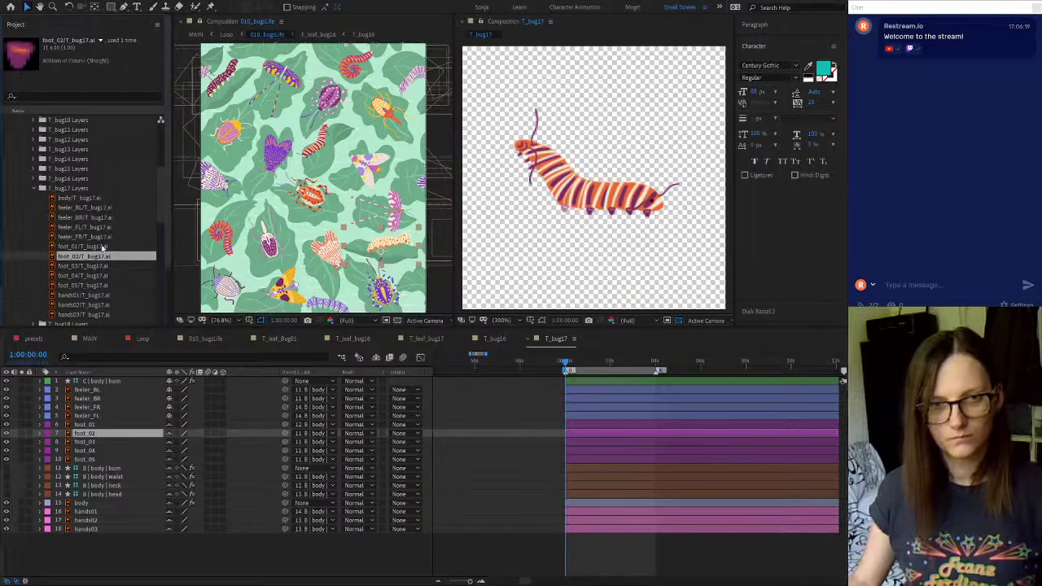
{"action": "key", "text": "Up"}
{"action": "left_click", "coordinate": [92, 427]}
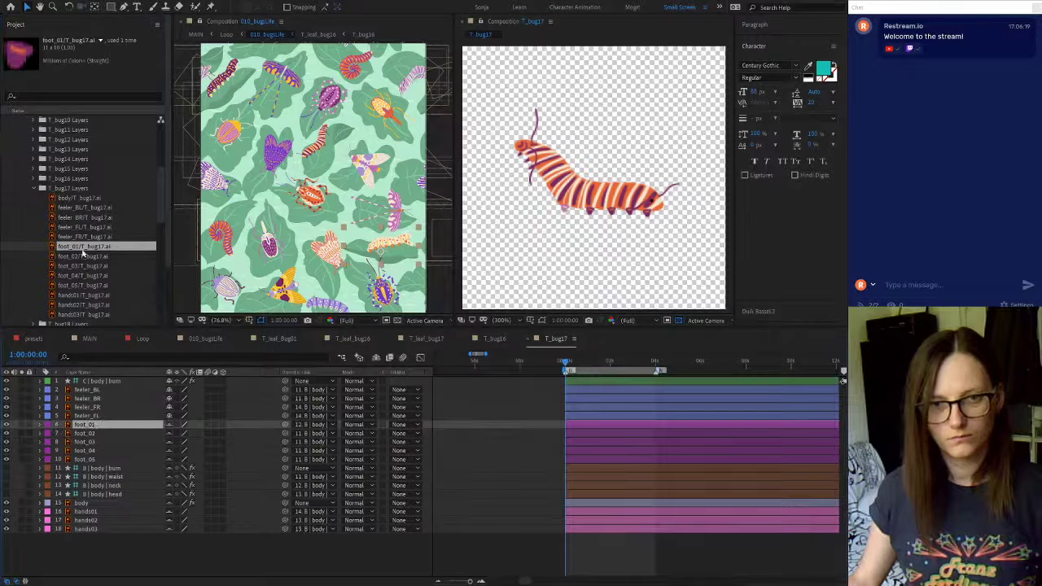
{"action": "left_click_drag", "start_coordinate": [82, 250], "coordinate": [89, 426]}
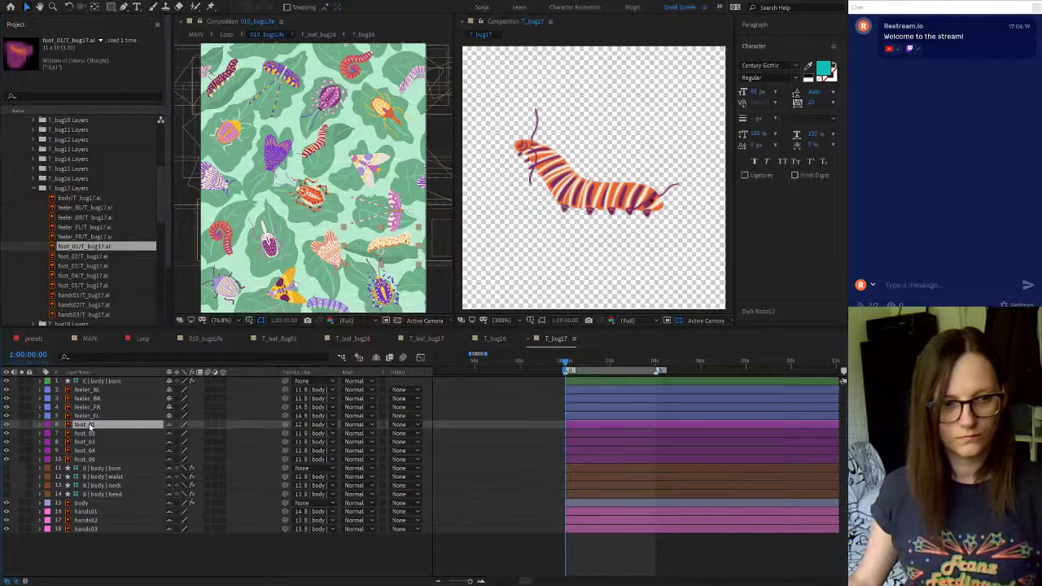
Replace the feeler_FL and feeler_FR layers' sources with feeler_FL/T_bug17.ai and feeler_FR/T_bug17.ai
{"action": "left_click", "coordinate": [93, 417]}
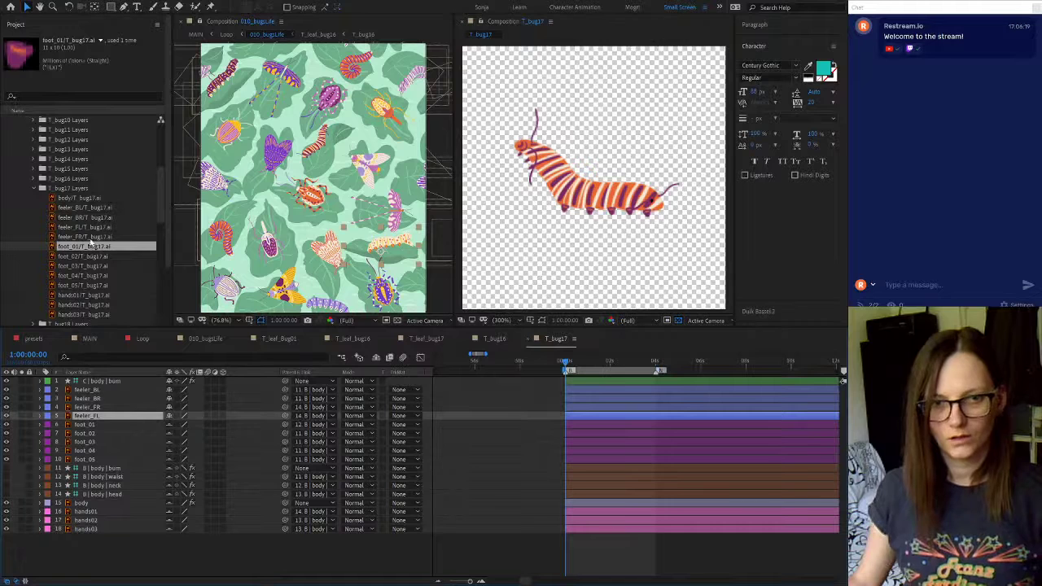
{"action": "left_click_drag", "start_coordinate": [108, 228], "coordinate": [94, 418]}
{"action": "left_click", "coordinate": [88, 408]}
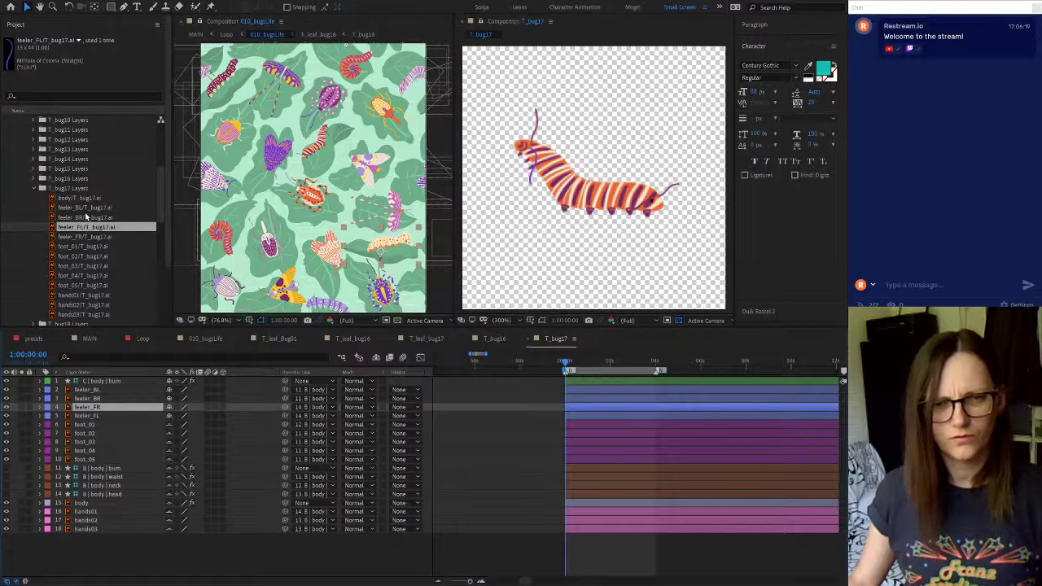
{"action": "left_click_drag", "start_coordinate": [89, 236], "coordinate": [100, 410]}
Replace the feeler_BR and feeler_BL layers' sources with their T_bug17.ai artwork, and reveal the keyframed properties in T_bug17
{"action": "left_click", "coordinate": [99, 399]}
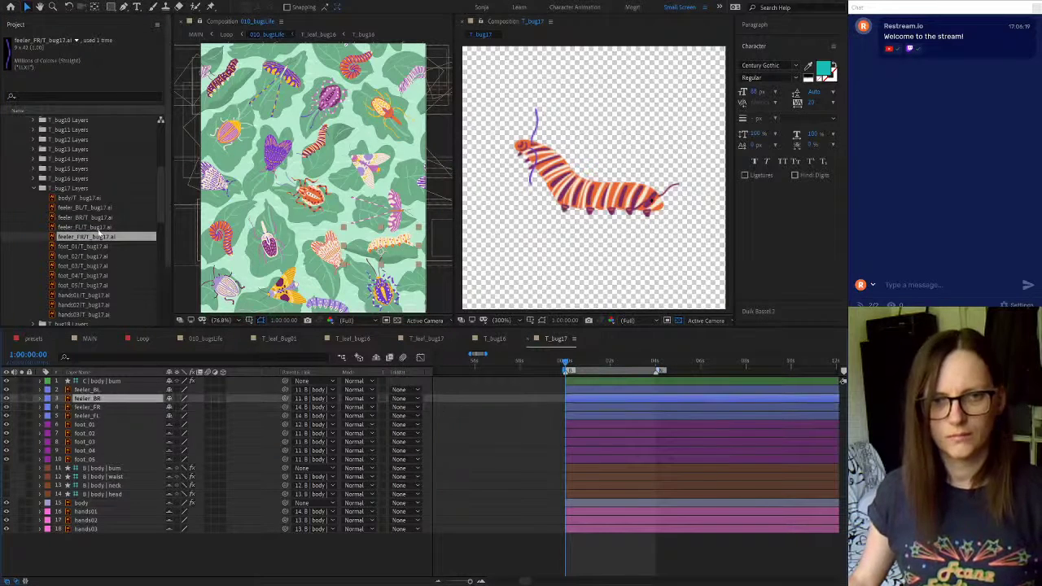
{"action": "left_click_drag", "start_coordinate": [92, 218], "coordinate": [90, 401]}
{"action": "left_click", "coordinate": [89, 390]}
{"action": "left_click_drag", "start_coordinate": [85, 208], "coordinate": [94, 394]}
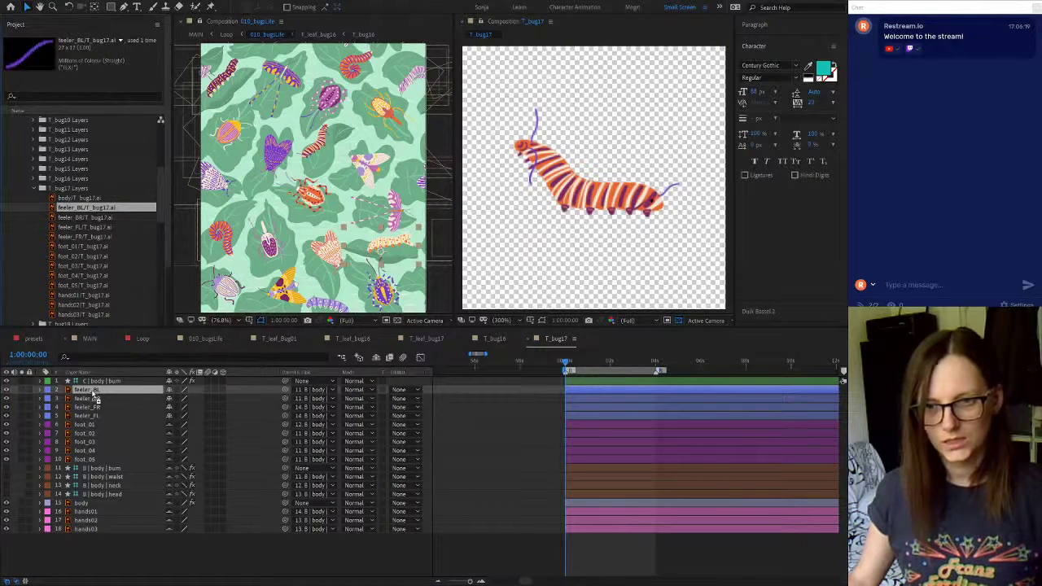
{"action": "left_click", "coordinate": [632, 561]}
{"action": "key", "text": "u"}
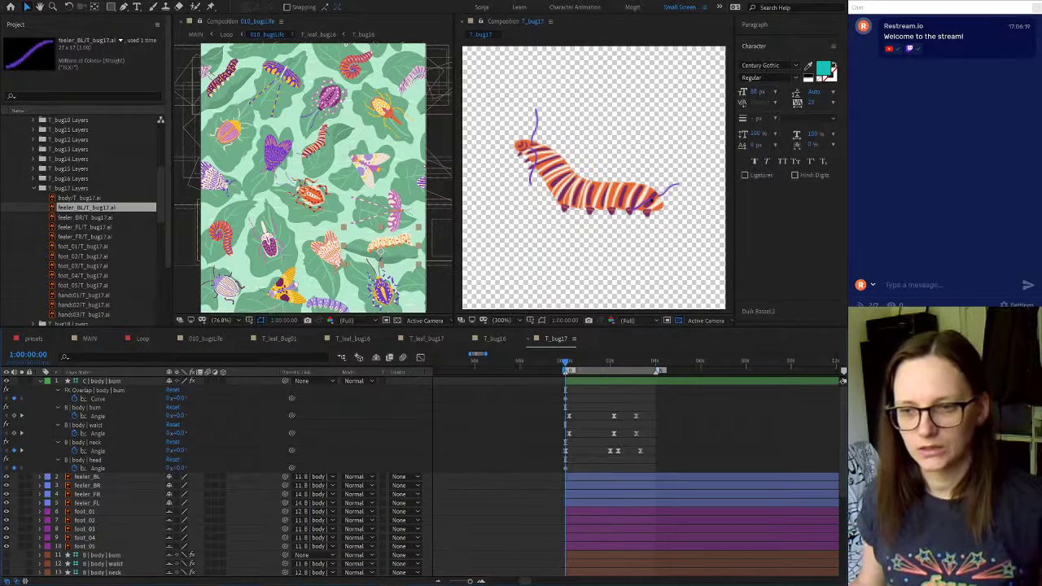
Duplicate the lower T_leaf_bug16 layer in the 010_bugsLife composition
{"action": "left_click", "coordinate": [200, 338]}
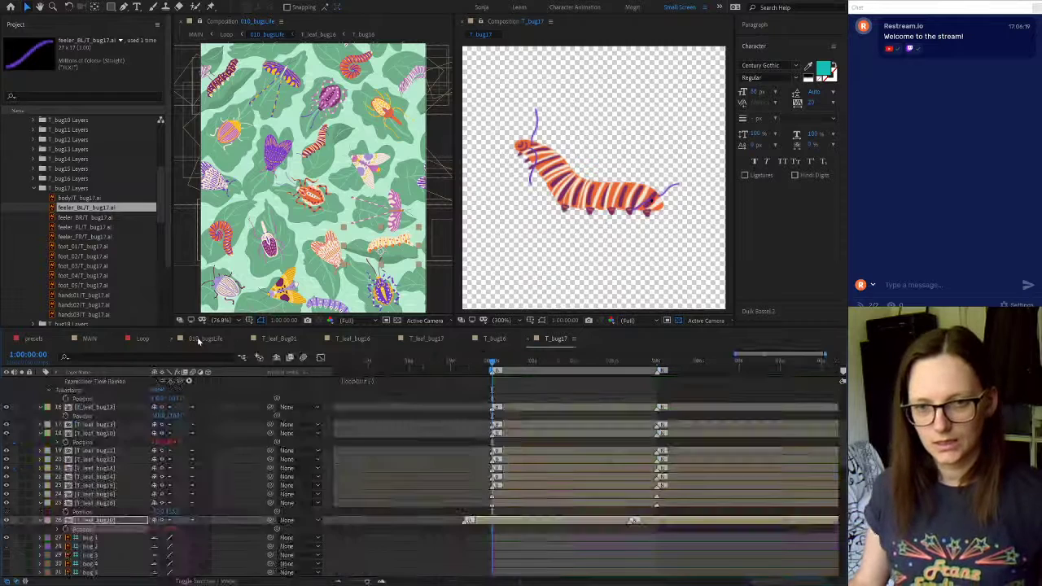
{"action": "left_click", "coordinate": [101, 503]}
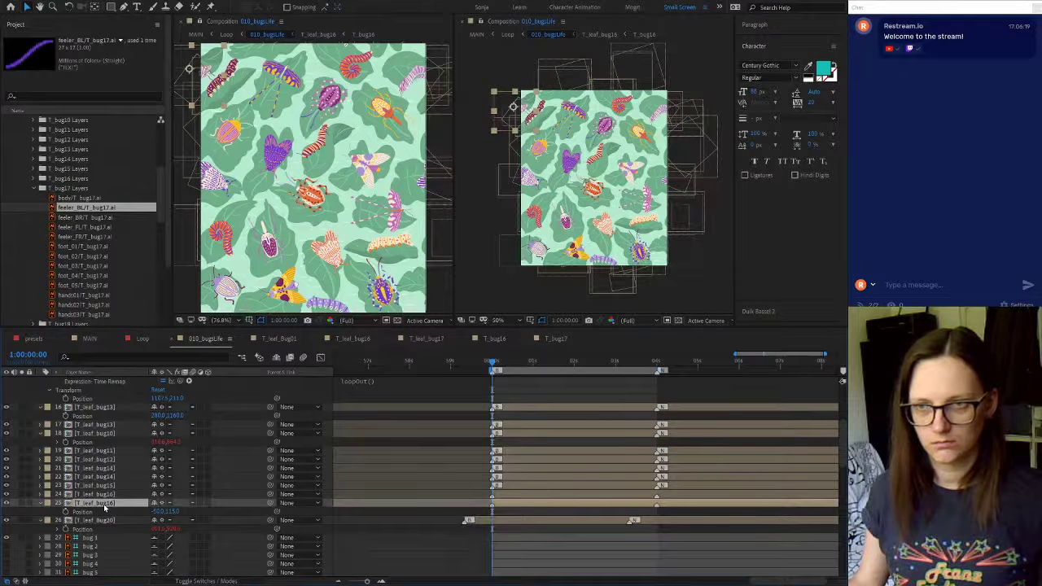
{"action": "key", "text": "ctrl+d"}
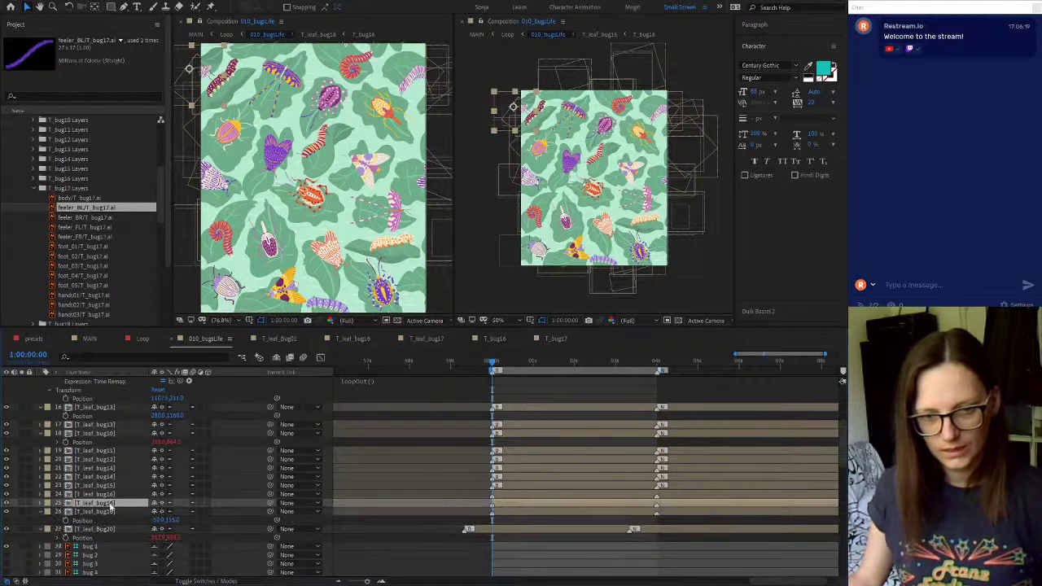
Replace the T_bug16 layer's source in T_leaf_bug17 with the T_bug17 composition and set the layer's rotation to 0°
{"action": "left_click", "coordinate": [35, 191]}
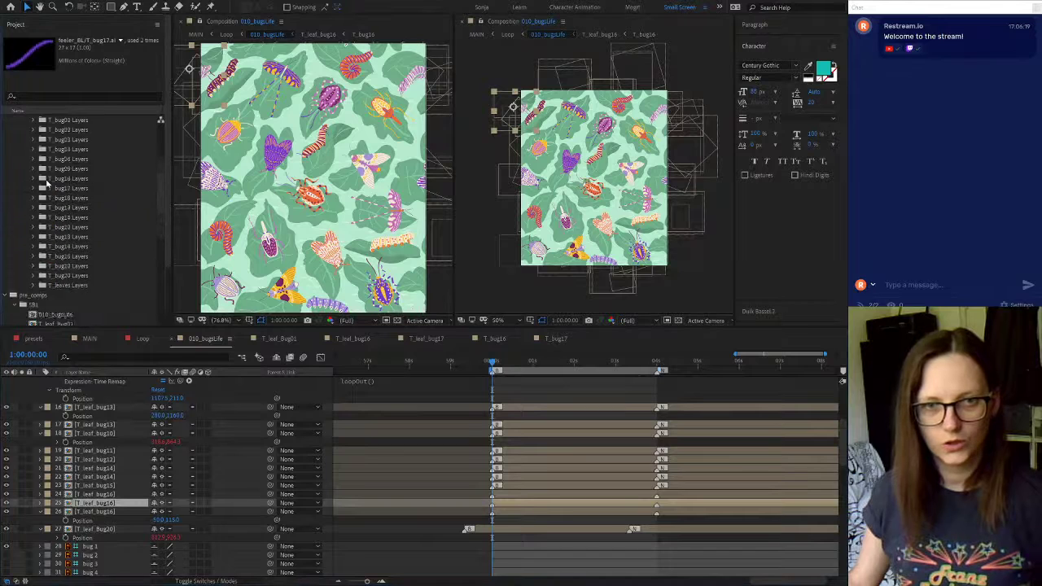
{"action": "scroll", "coordinate": [29, 190], "scroll_direction": "up", "scroll_amount": 6}
{"action": "left_click", "coordinate": [15, 169]}
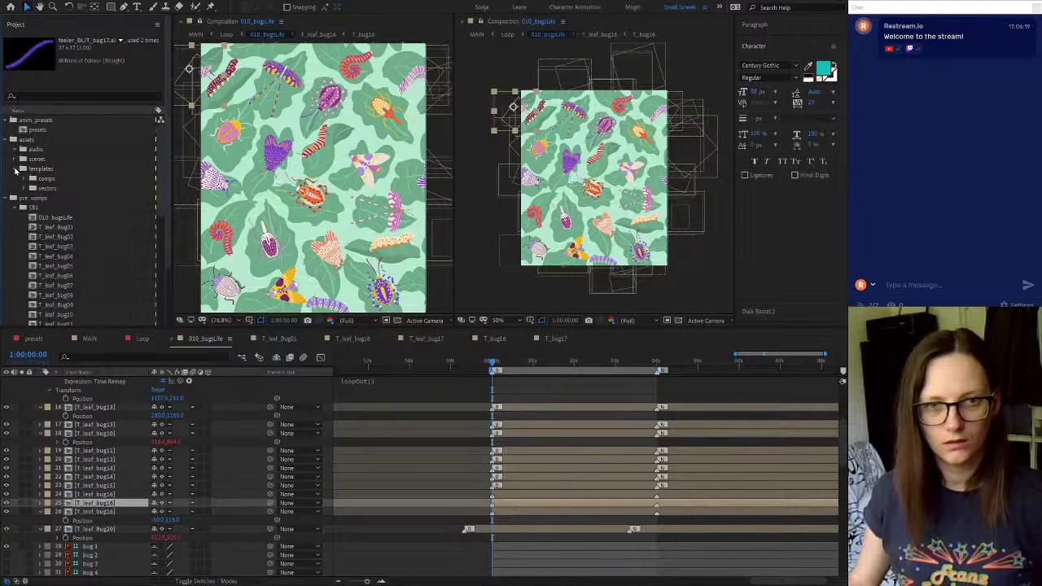
{"action": "left_click", "coordinate": [436, 340]}
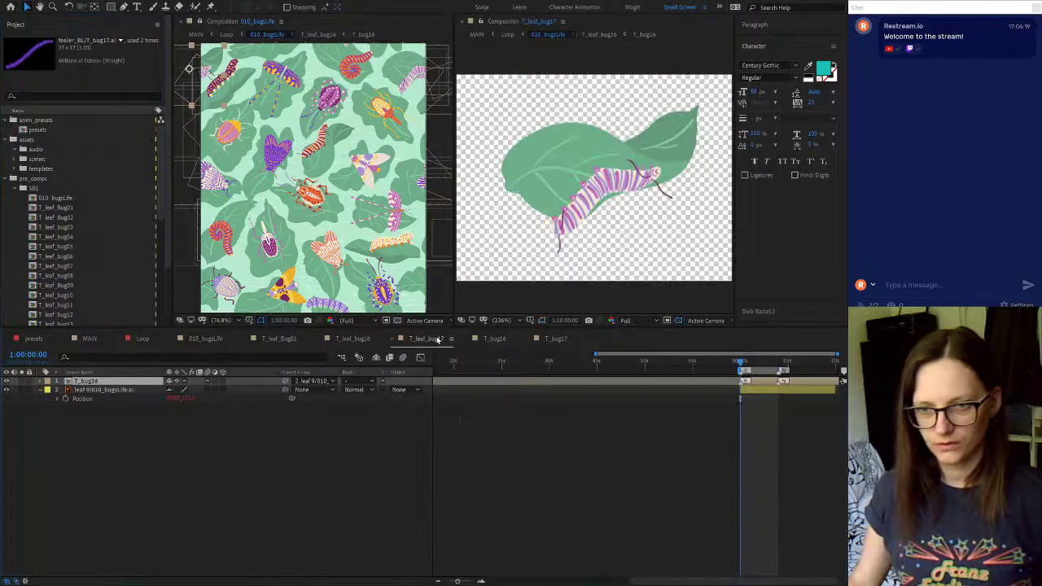
{"action": "scroll", "coordinate": [71, 238], "scroll_direction": "down", "scroll_amount": 10}
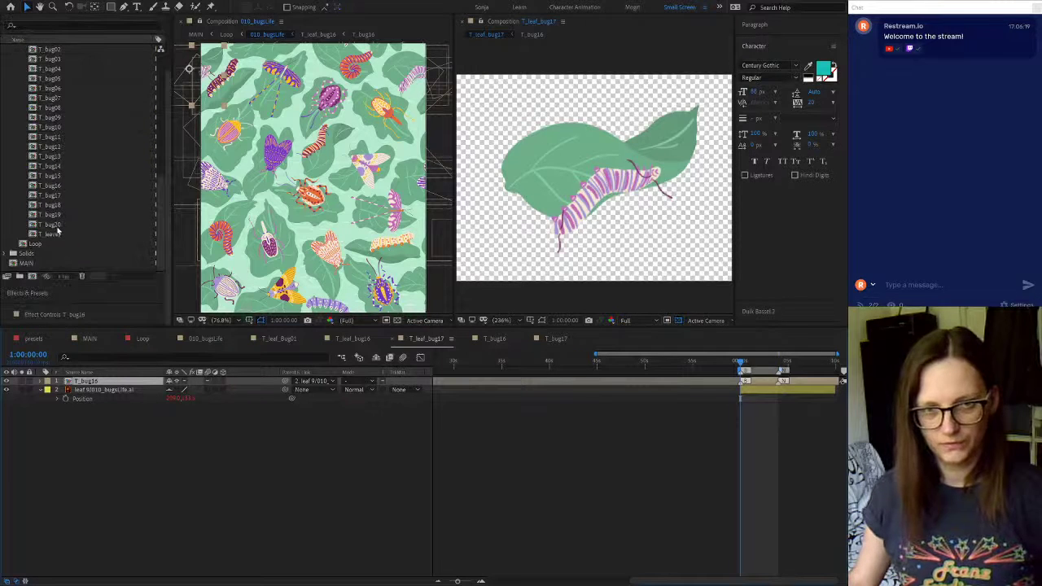
{"action": "left_click", "coordinate": [52, 197]}
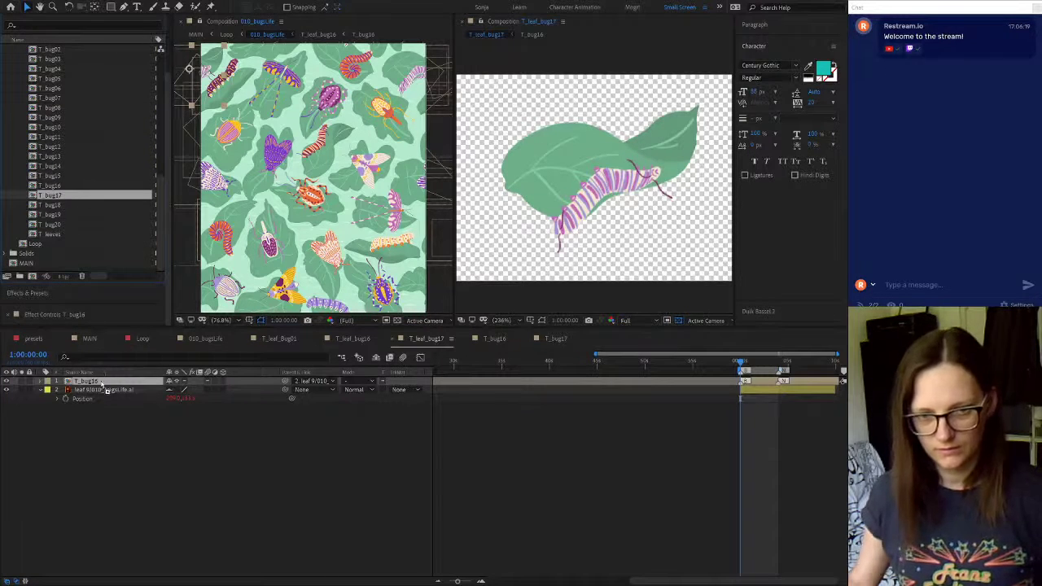
{"action": "key", "text": "ctrl+alt+slash"}
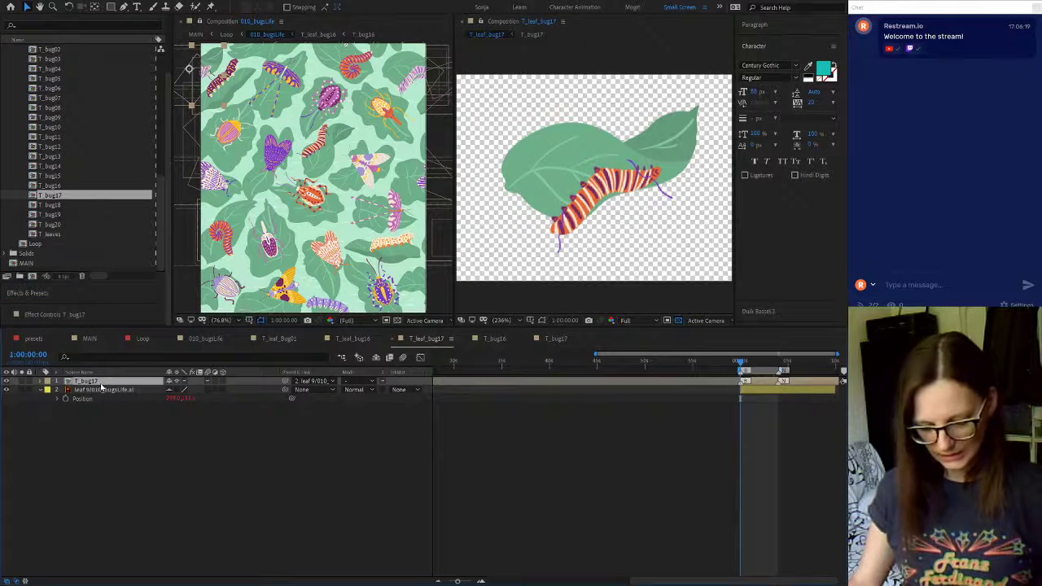
{"action": "key", "text": "r"}
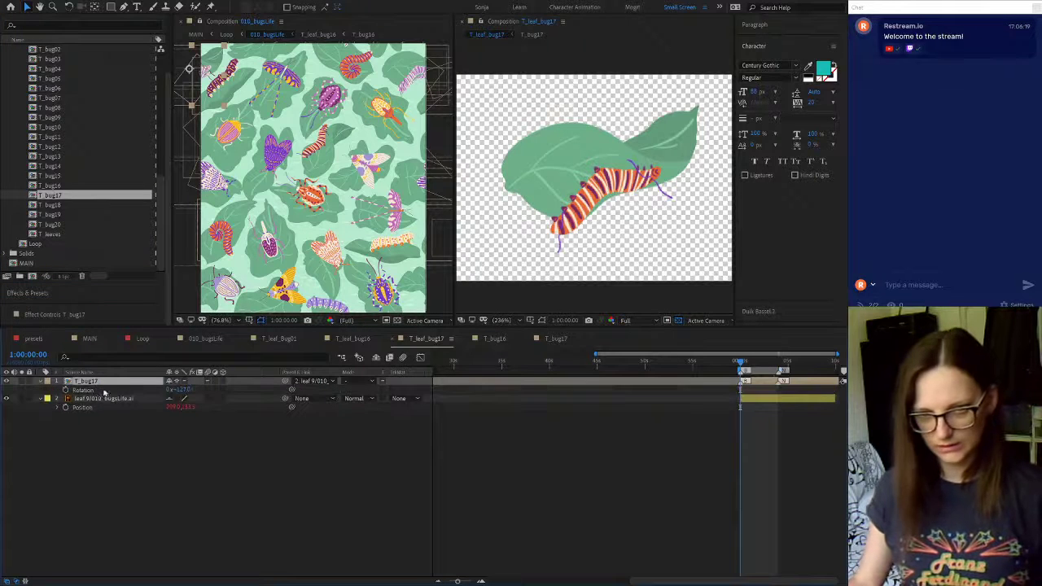
{"action": "left_click", "coordinate": [114, 467]}
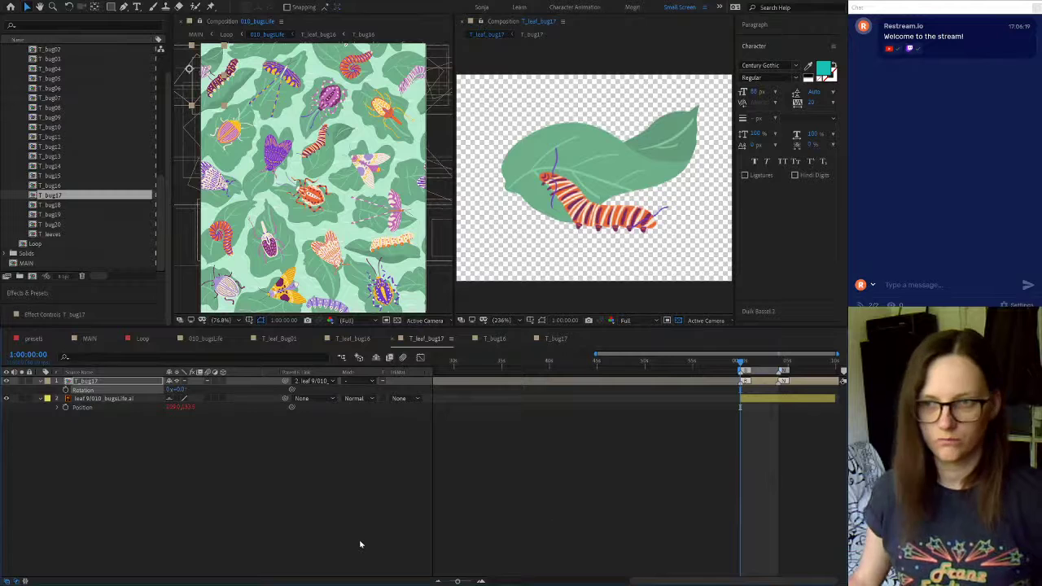
Move the duplicated T_leaf_bug16 layer in 010_bugsLife directly above T_leaf_Bug20 and replace its source with T_leaf_bug17
{"action": "left_click", "coordinate": [206, 339]}
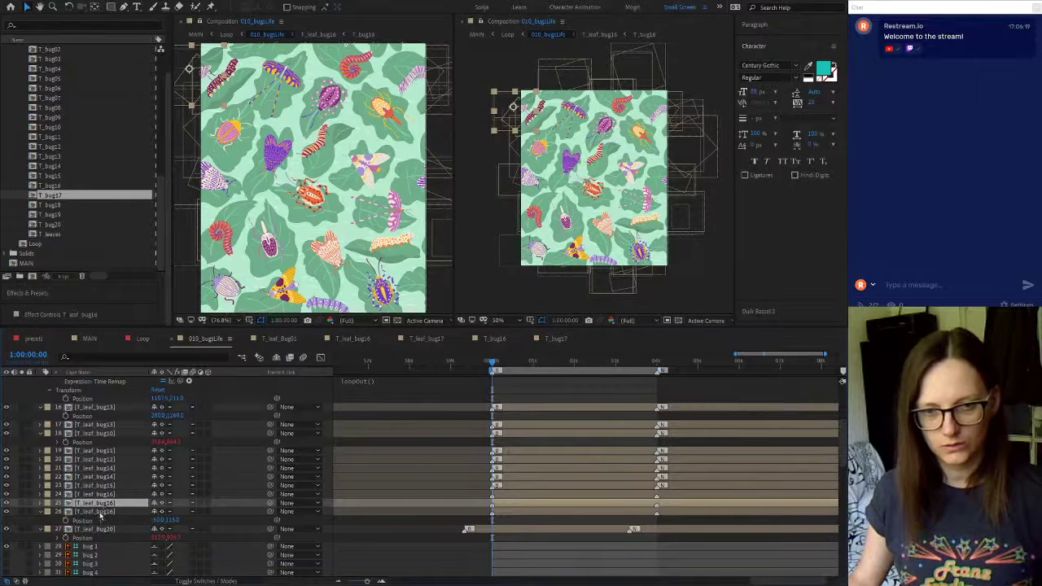
{"action": "left_click_drag", "start_coordinate": [100, 514], "coordinate": [99, 526]}
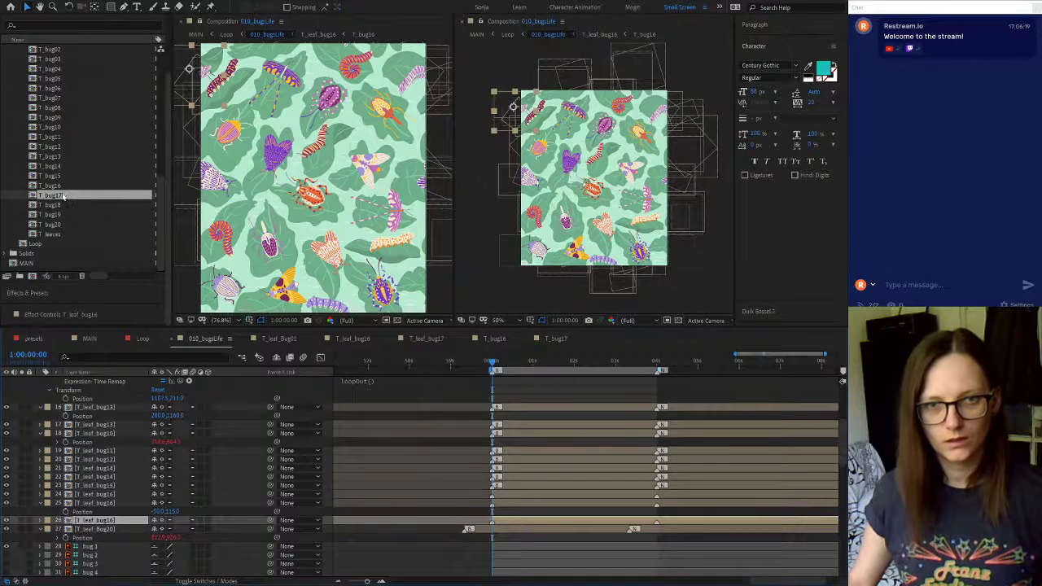
{"action": "scroll", "coordinate": [62, 194], "scroll_direction": "up", "scroll_amount": 4}
{"action": "left_click_drag", "start_coordinate": [62, 138], "coordinate": [91, 522]}
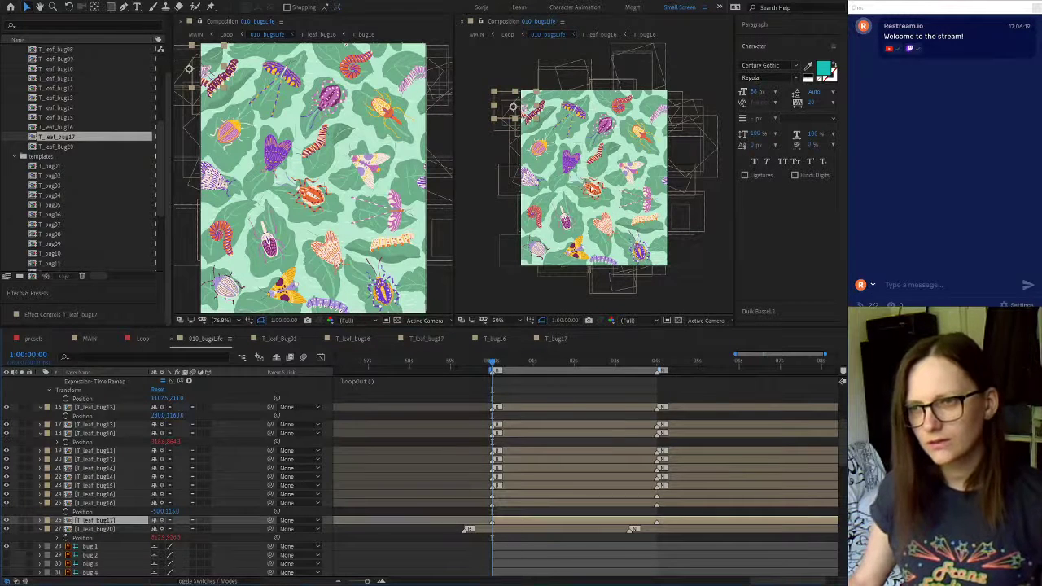
Reveal the T_leaf_bug17 layer's position and paste onto it the position expression copied from T_leaf_Bug20
{"action": "key", "text": "p"}
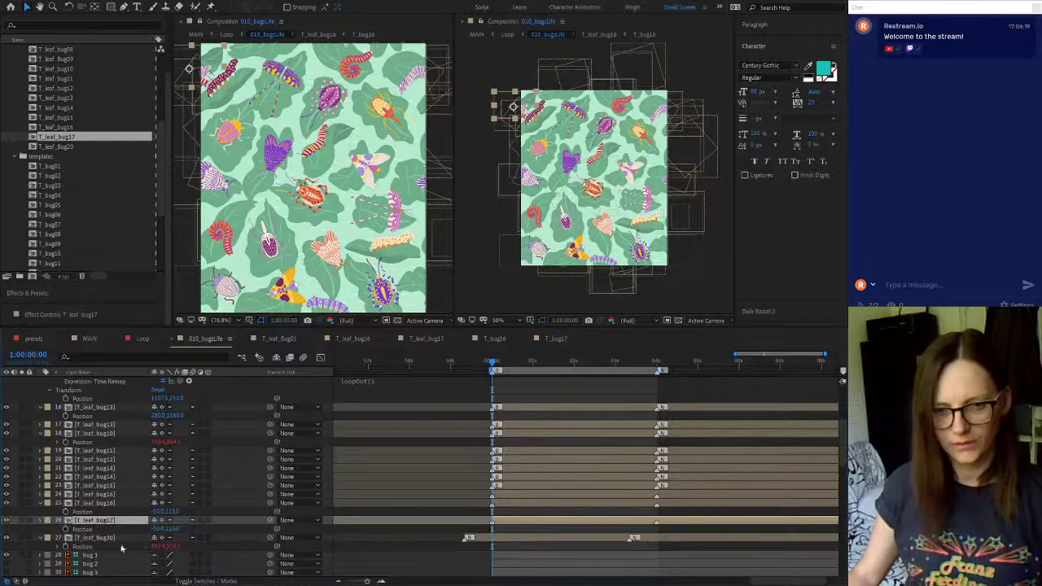
{"action": "left_click", "coordinate": [97, 547]}
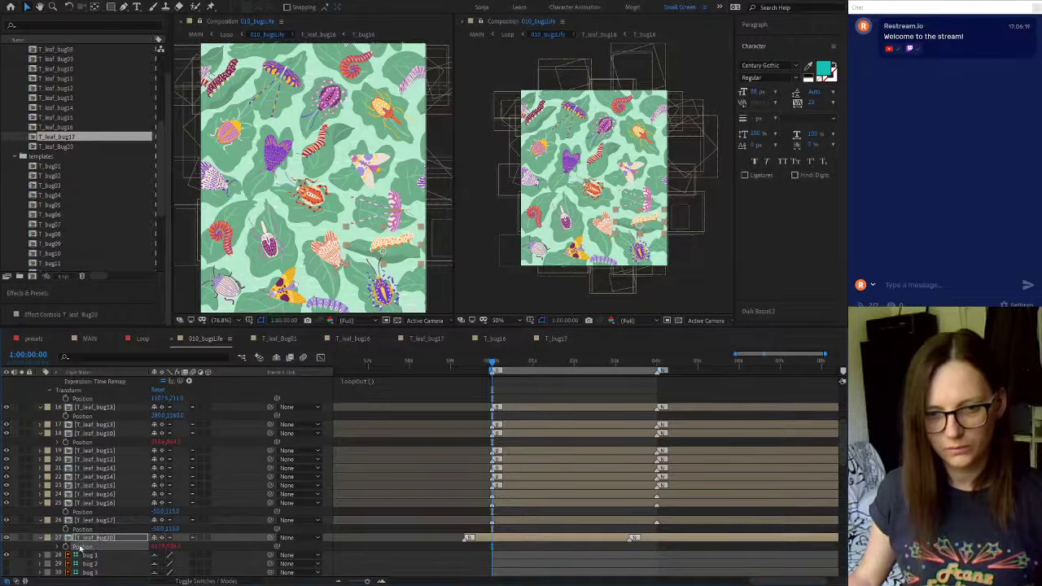
{"action": "left_click", "coordinate": [96, 520]}
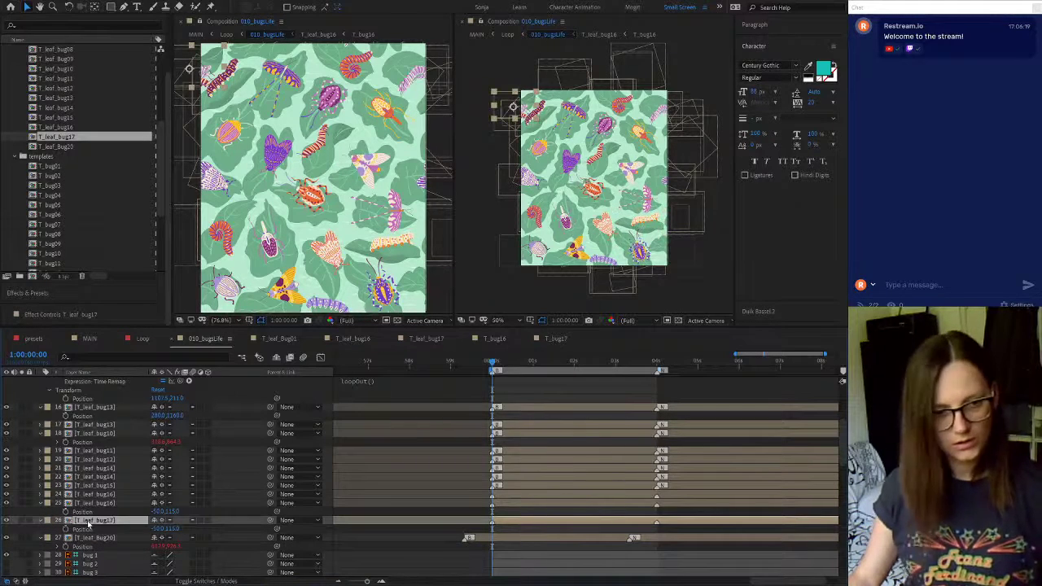
{"action": "key", "text": "ctrl+v"}
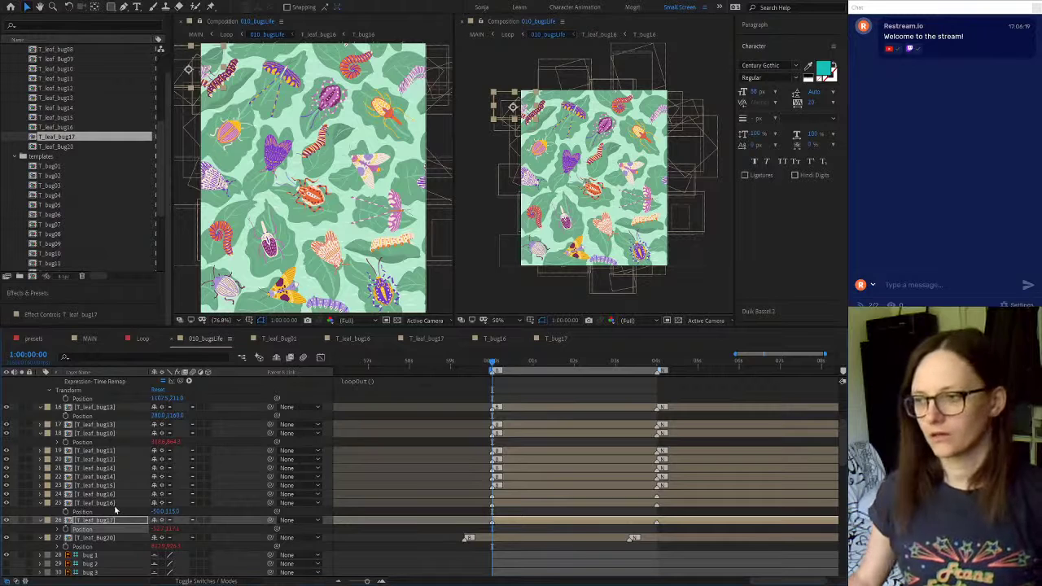
Move the T_leaf_bug17 layer onto the striped caterpillar's leaf between the purple moth and the pale winged moth in 010_bugsLife
{"action": "scroll", "coordinate": [114, 511], "scroll_direction": "down", "scroll_amount": 2}
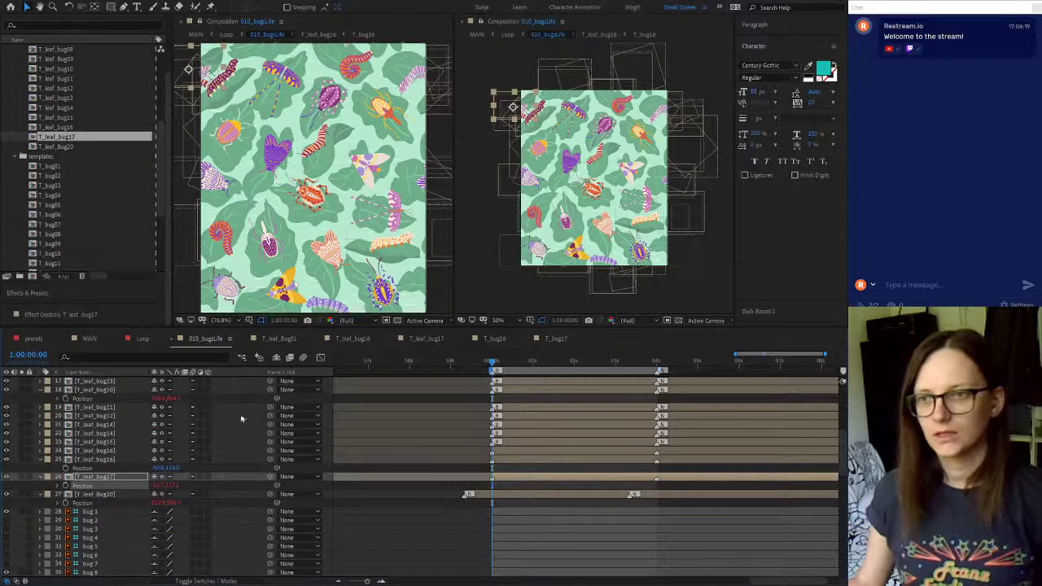
{"action": "left_click_drag", "start_coordinate": [513, 107], "coordinate": [600, 162]}
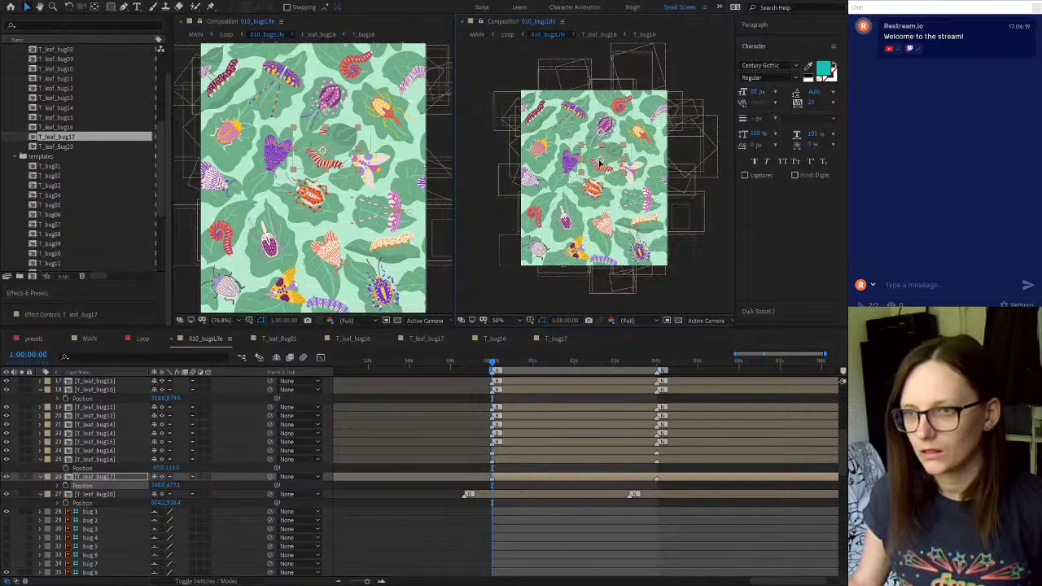
{"action": "scroll", "coordinate": [600, 161], "scroll_direction": "up", "scroll_amount": 4}
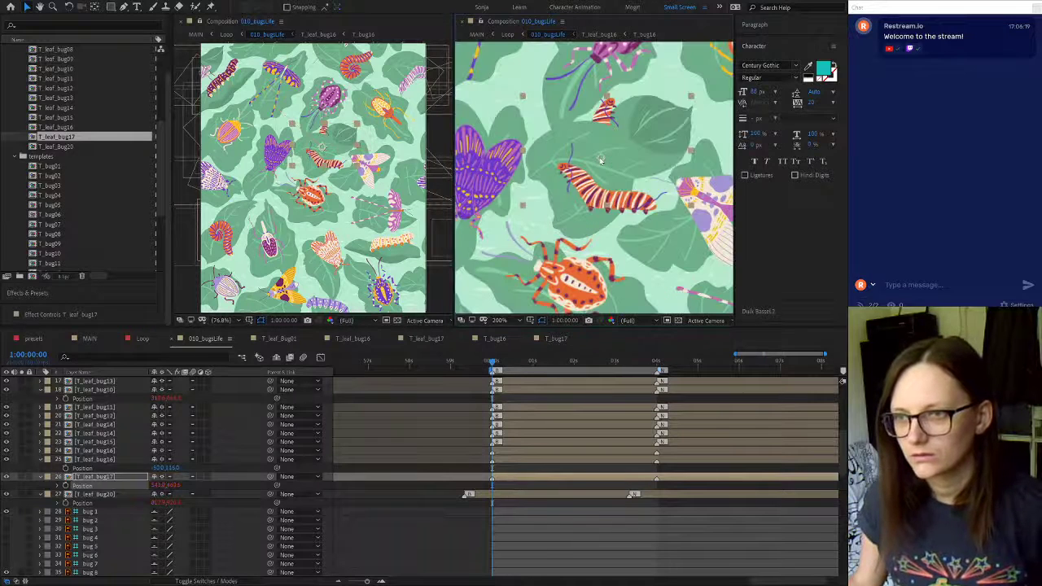
{"action": "left_click", "coordinate": [462, 23]}
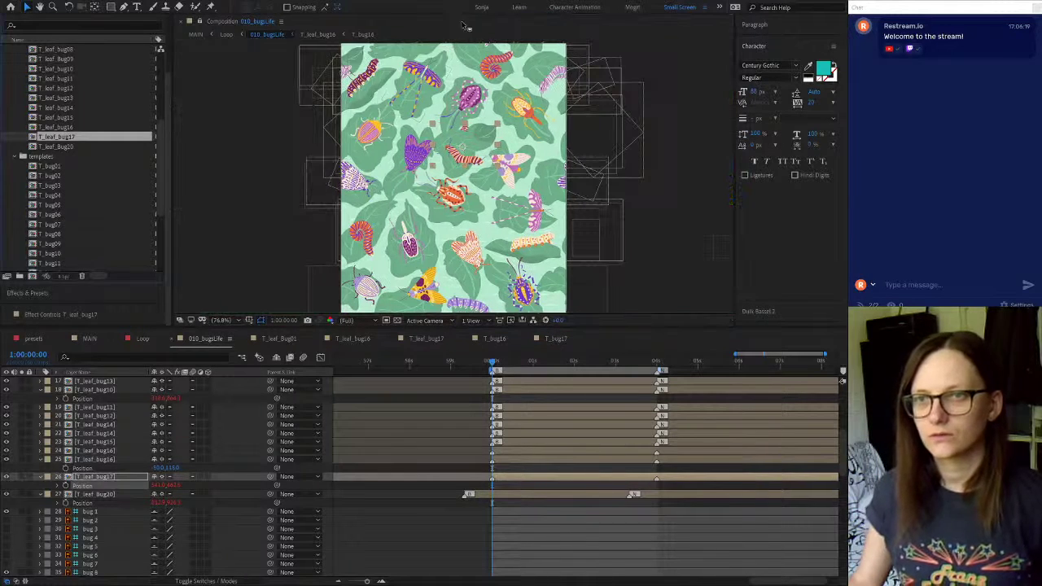
{"action": "scroll", "coordinate": [477, 138], "scroll_direction": "up", "scroll_amount": 4}
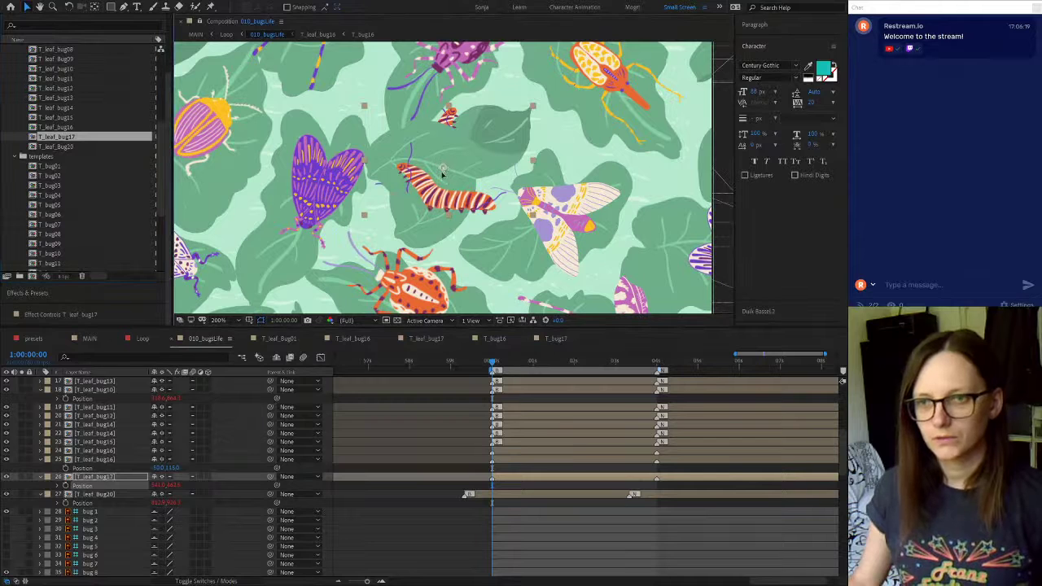
{"action": "left_click_drag", "start_coordinate": [444, 170], "coordinate": [444, 178]}
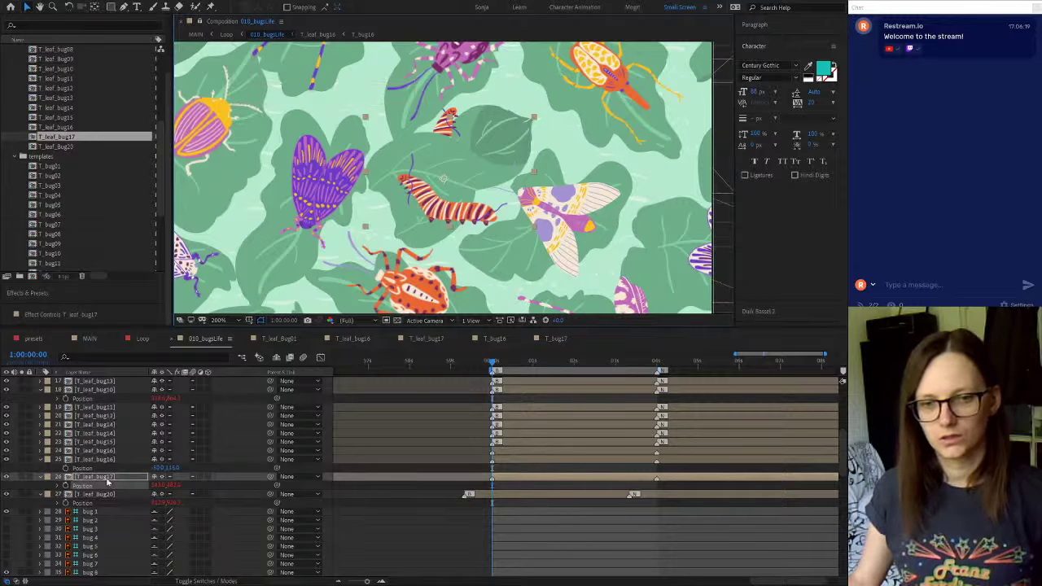
Compare the T_leaf_bug17 composition side by side with the 010_bugsLife pattern, and hide the T_leaf_bug17 layer in the pattern
{"action": "double_click", "coordinate": [105, 477]}
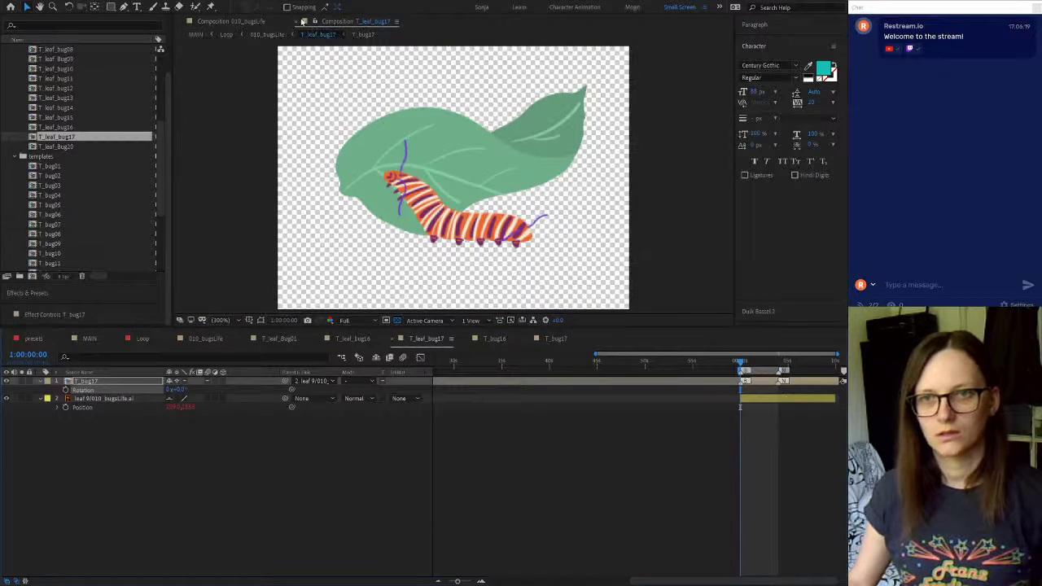
{"action": "left_click_drag", "start_coordinate": [721, 185], "coordinate": [714, 182]}
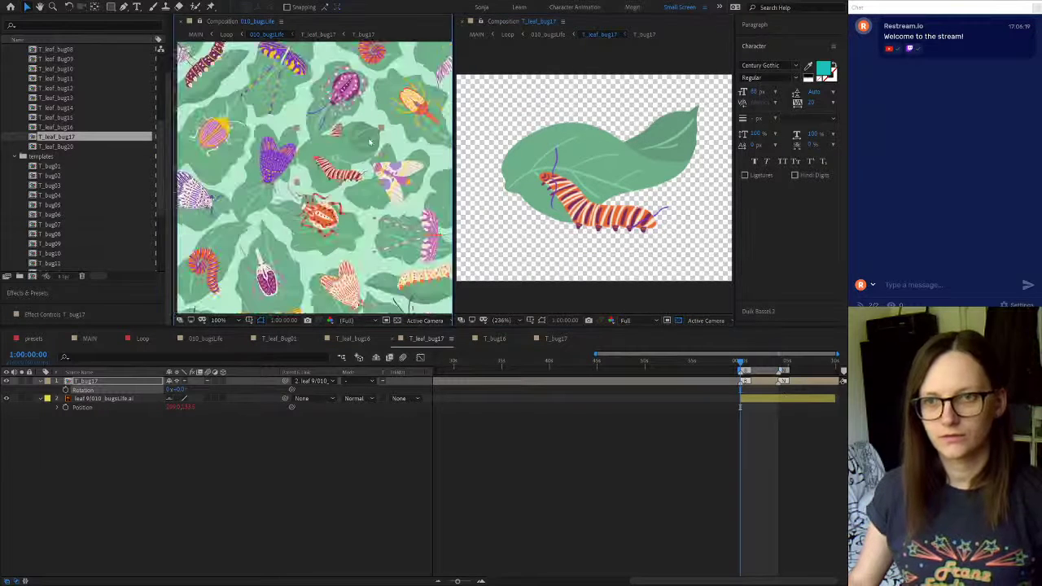
{"action": "scroll", "coordinate": [391, 122], "scroll_direction": "down", "scroll_amount": 1}
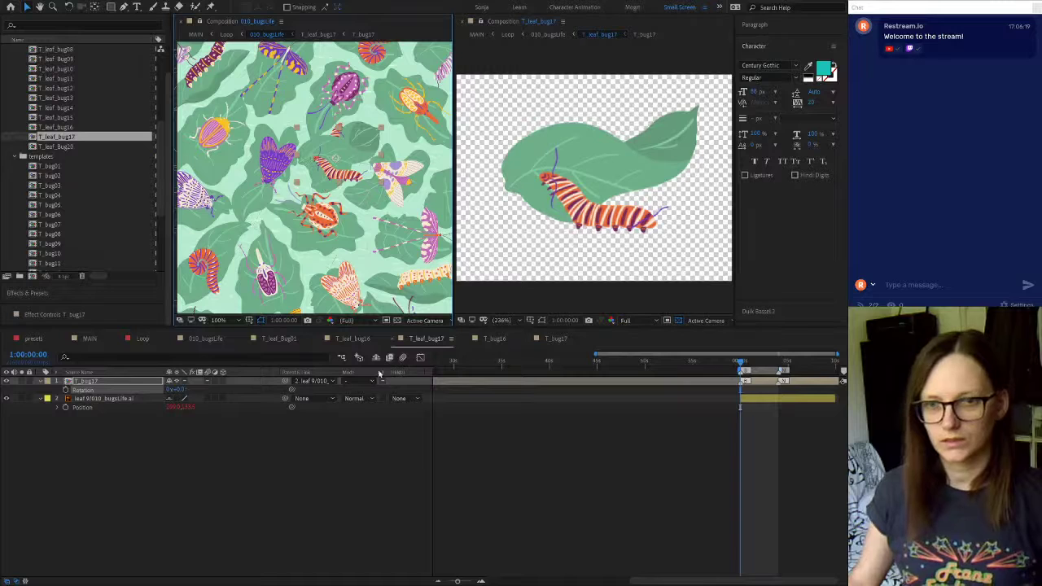
{"action": "left_click", "coordinate": [195, 341]}
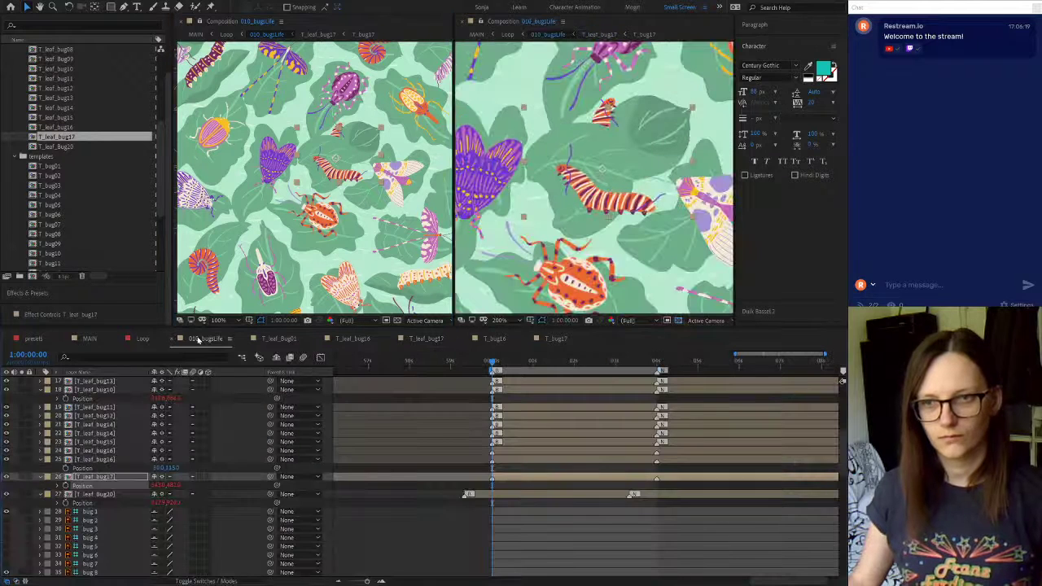
{"action": "left_click", "coordinate": [6, 477]}
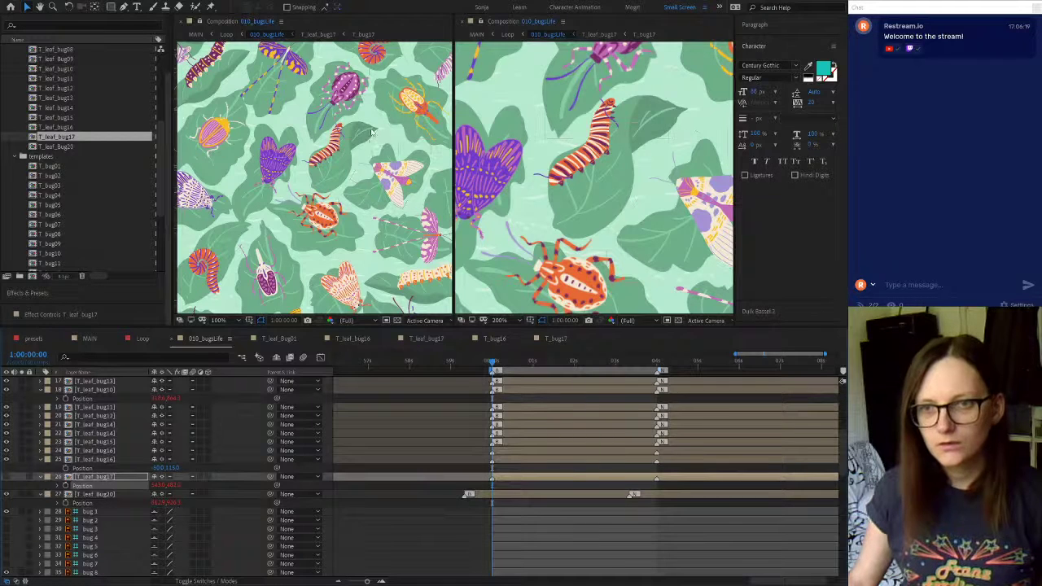
Check which original artwork layers sit beneath the rigged bugs in 010_bugsLife, and hide the bug 8 and bug 11 layers
{"action": "left_click", "coordinate": [325, 183]}
{"action": "scroll", "coordinate": [329, 158], "scroll_direction": "up", "scroll_amount": 2}
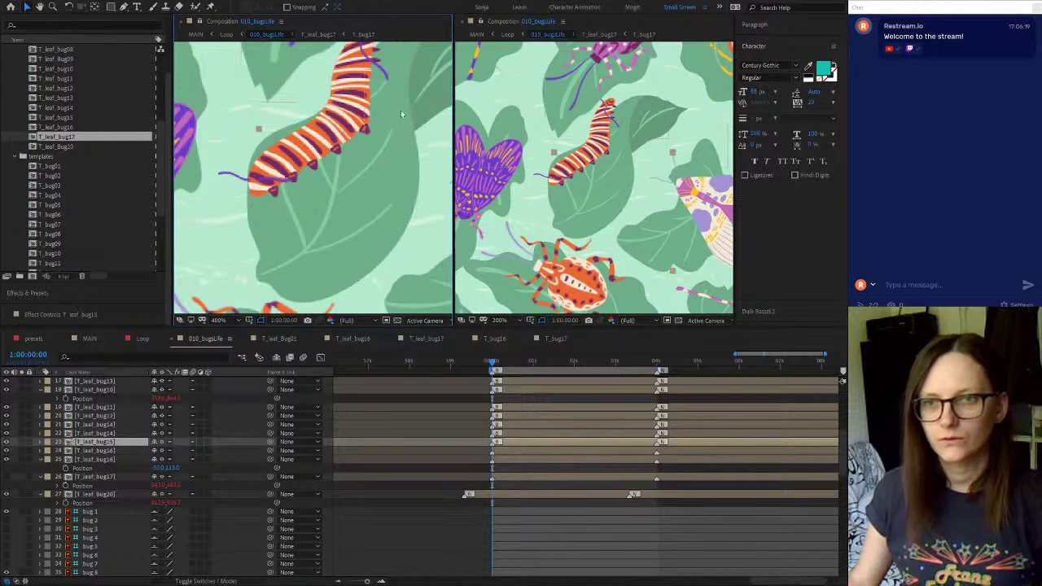
{"action": "left_click", "coordinate": [92, 513]}
{"action": "scroll", "coordinate": [94, 509], "scroll_direction": "down", "scroll_amount": 2}
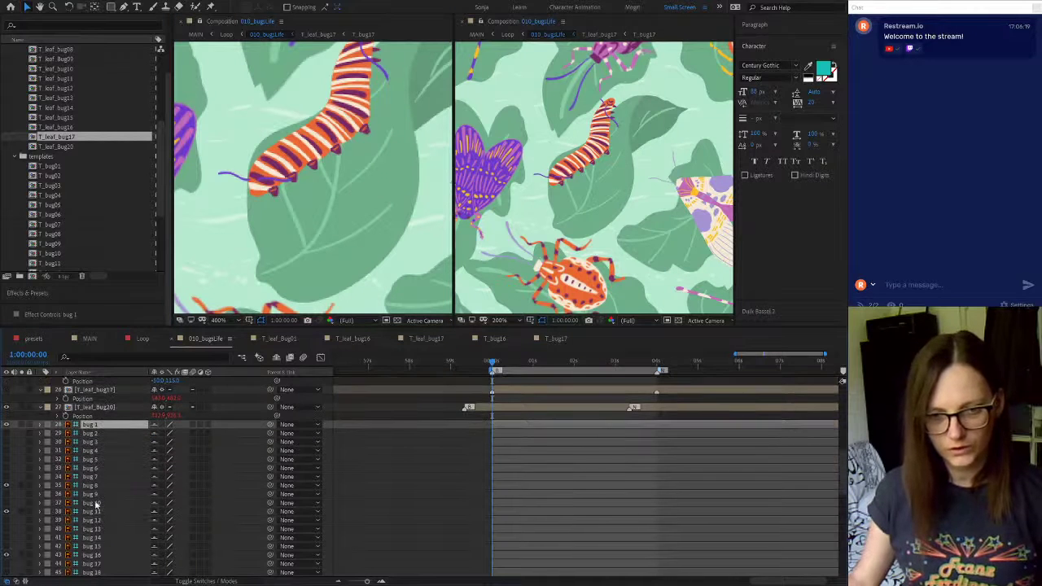
{"action": "left_click", "coordinate": [89, 487]}
{"action": "scroll", "coordinate": [289, 203], "scroll_direction": "down", "scroll_amount": 3}
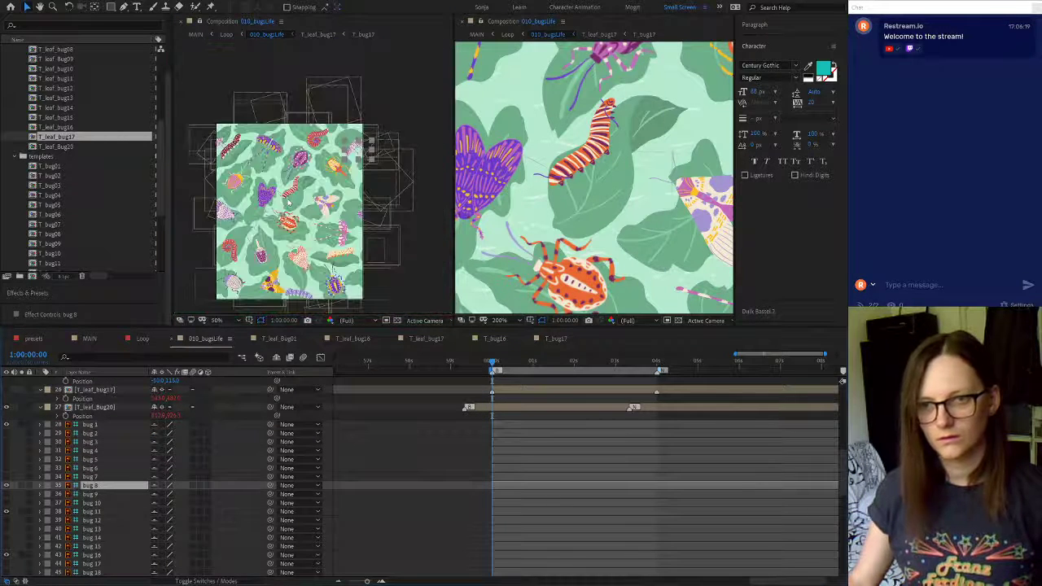
{"action": "scroll", "coordinate": [285, 207], "scroll_direction": "up", "scroll_amount": 2}
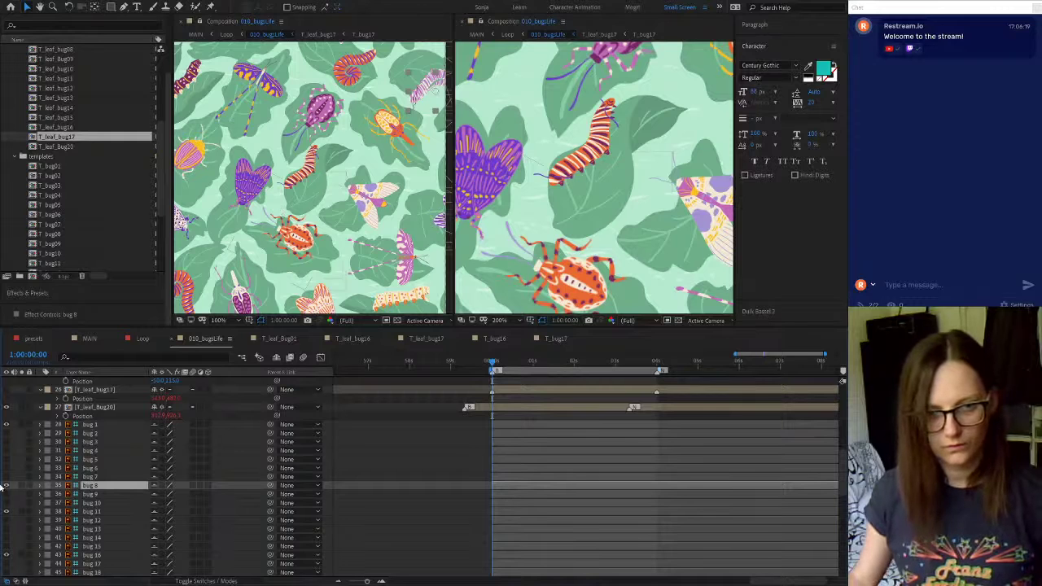
{"action": "left_click", "coordinate": [14, 513]}
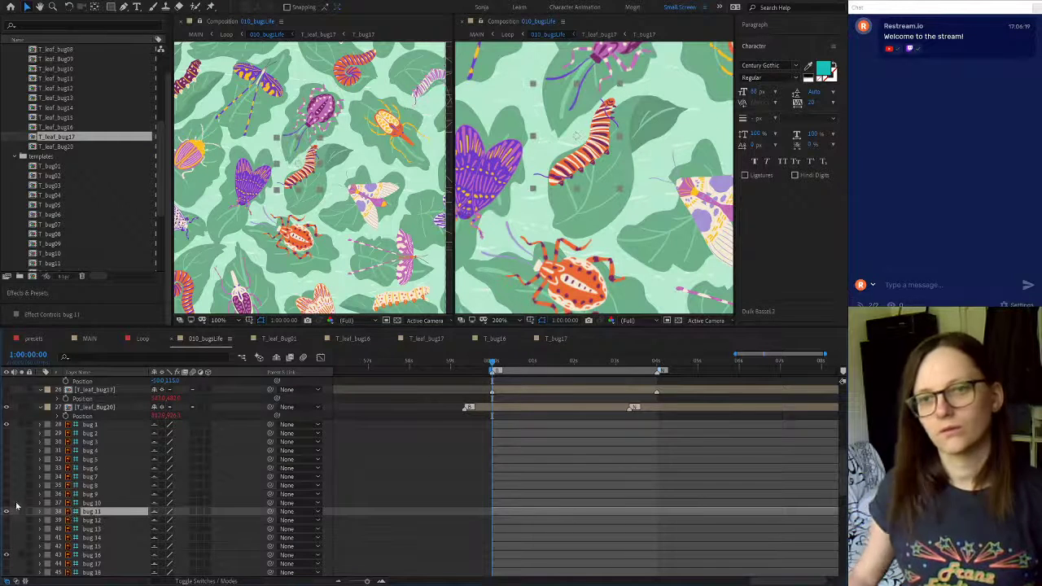
{"action": "left_click", "coordinate": [5, 511]}
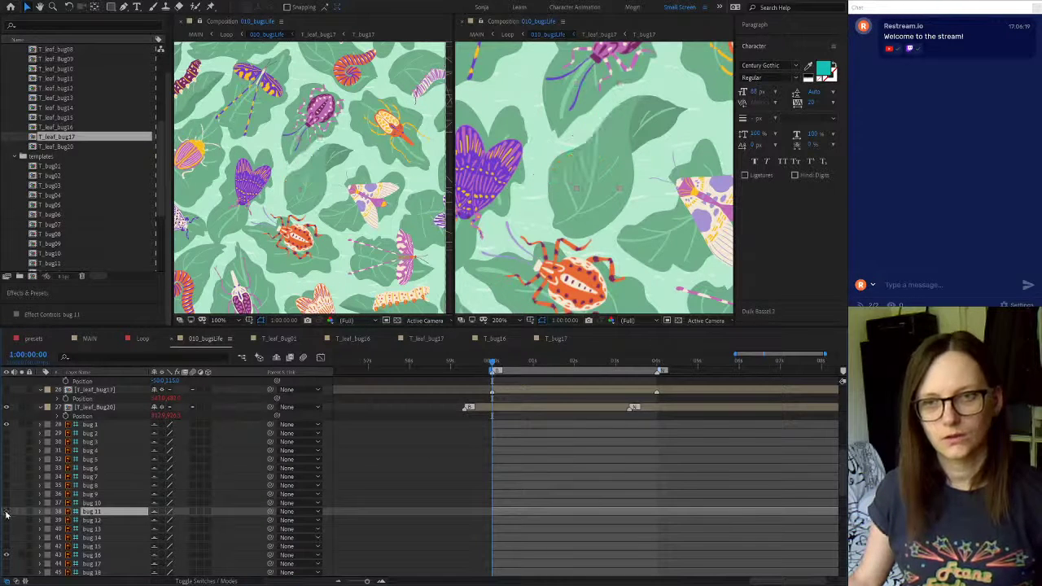
Check the bug 16 layer against the pattern and hide the original bug 20 layer
{"action": "scroll", "coordinate": [96, 541], "scroll_direction": "down", "scroll_amount": 2}
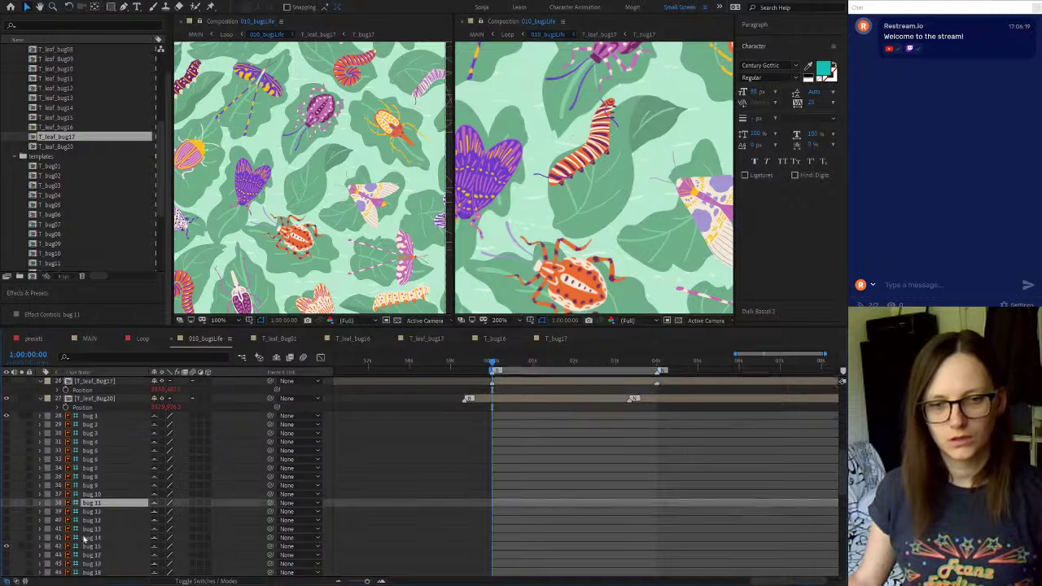
{"action": "left_click", "coordinate": [94, 539]}
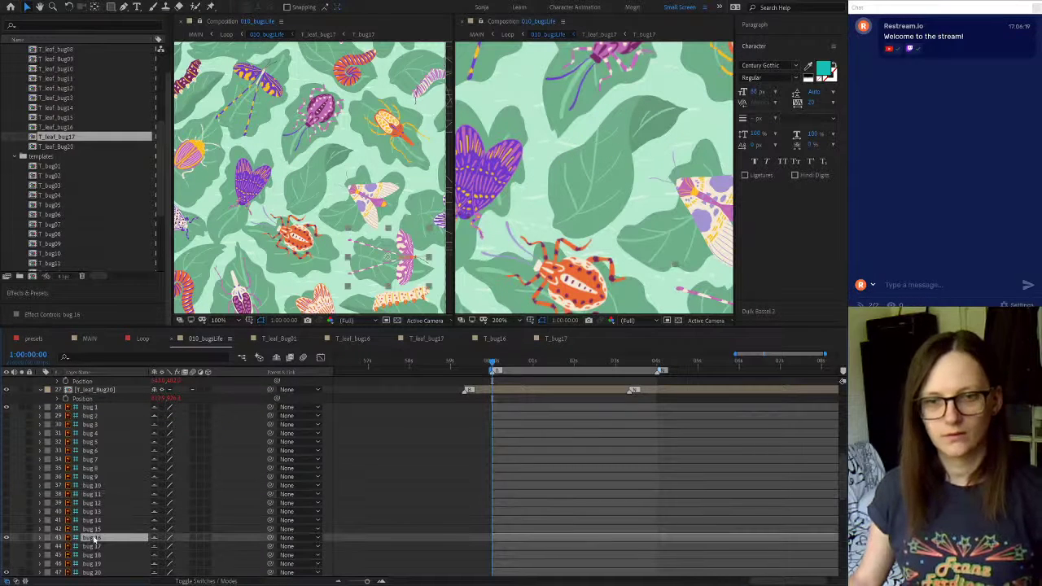
{"action": "scroll", "coordinate": [110, 530], "scroll_direction": "down", "scroll_amount": 3}
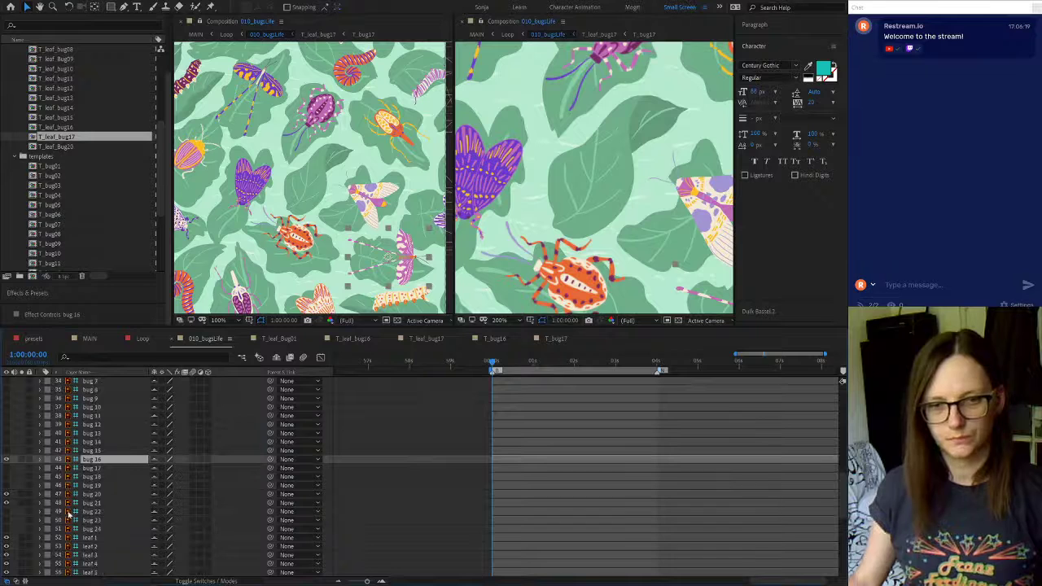
{"action": "left_click", "coordinate": [92, 494]}
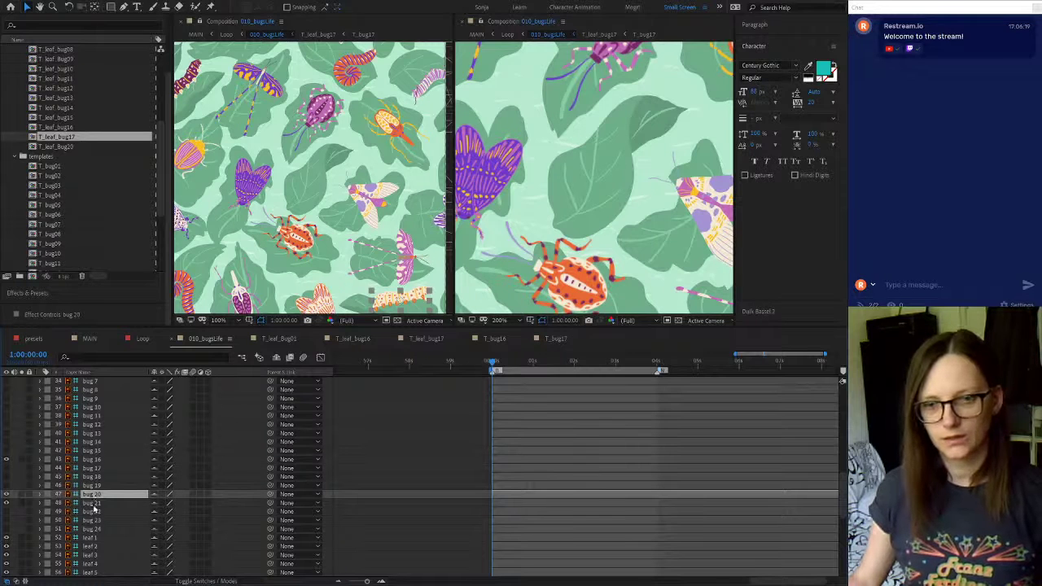
{"action": "left_click", "coordinate": [6, 494]}
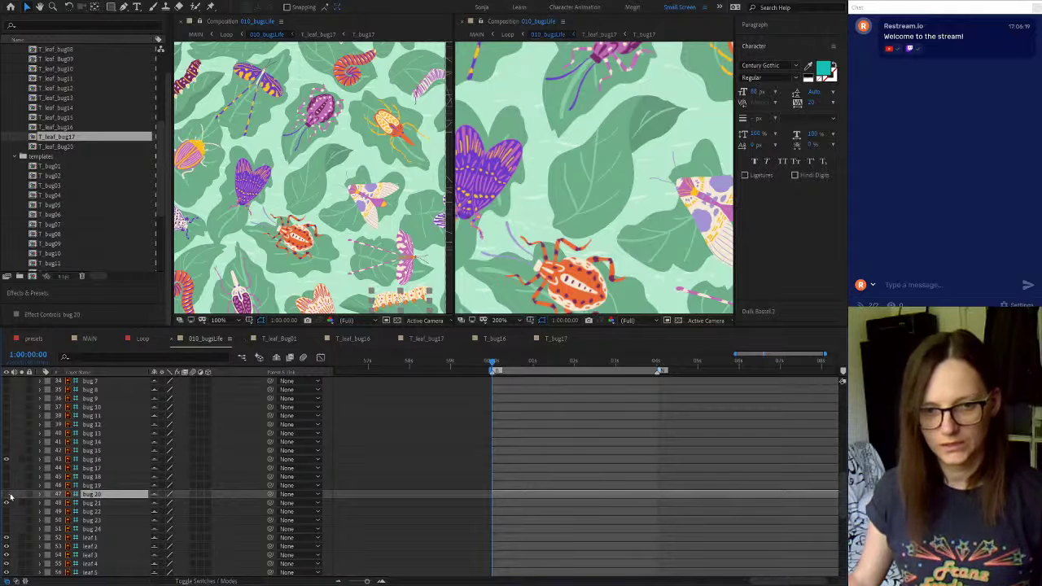
Check the bug 21 layer's place in the pattern and hide the original leaf 1, leaf 2 and leaf 3 layers
{"action": "left_click", "coordinate": [99, 503]}
{"action": "scroll", "coordinate": [321, 230], "scroll_direction": "down", "scroll_amount": 2}
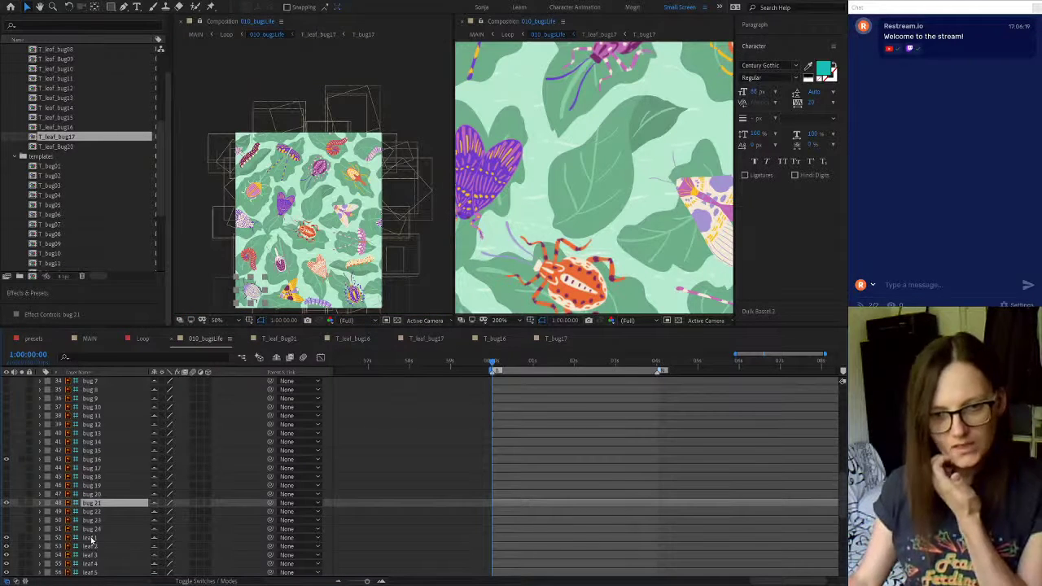
{"action": "left_click", "coordinate": [90, 537]}
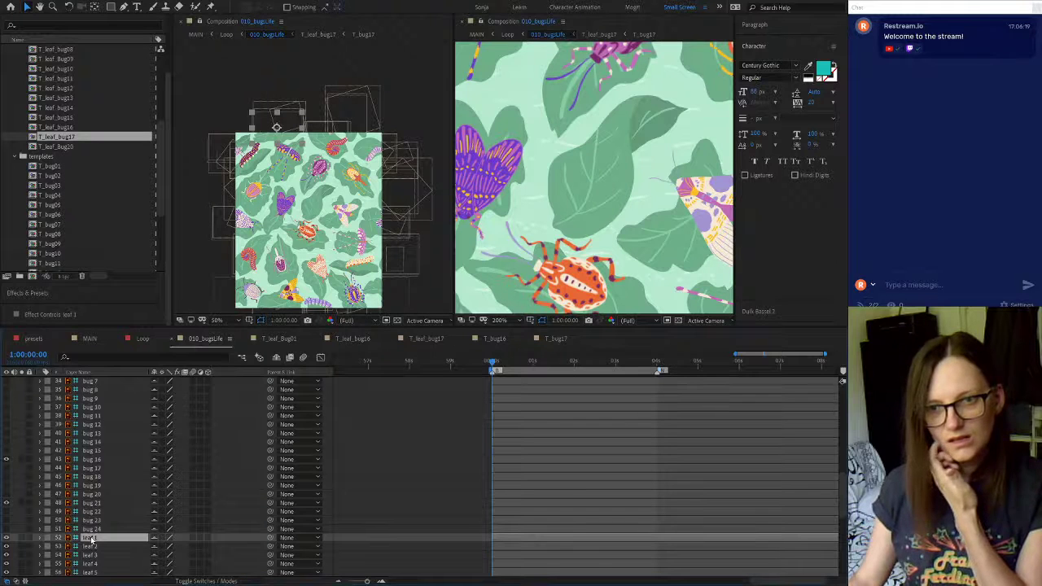
{"action": "left_click", "coordinate": [6, 538]}
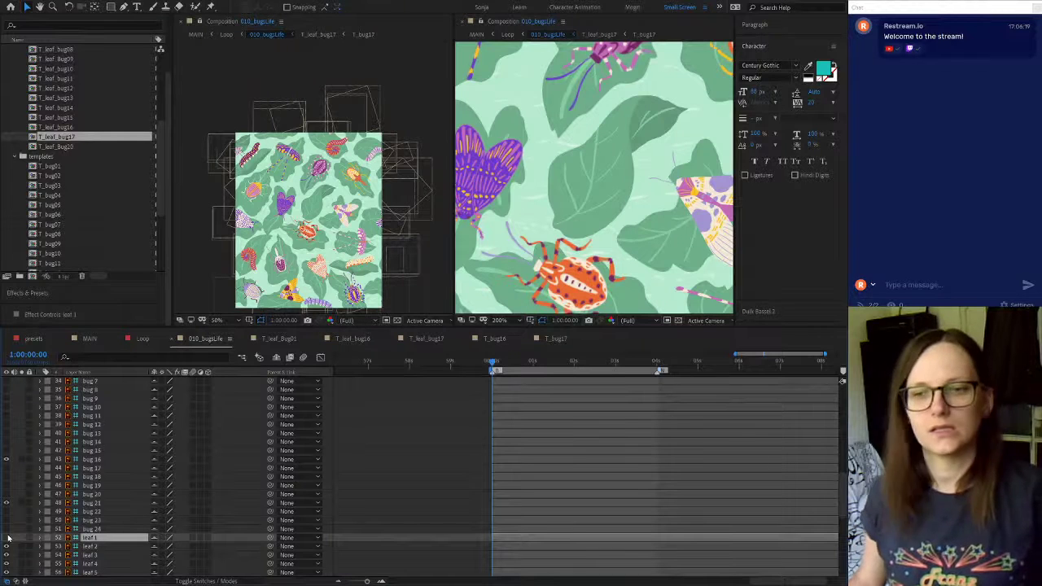
{"action": "left_click", "coordinate": [81, 548]}
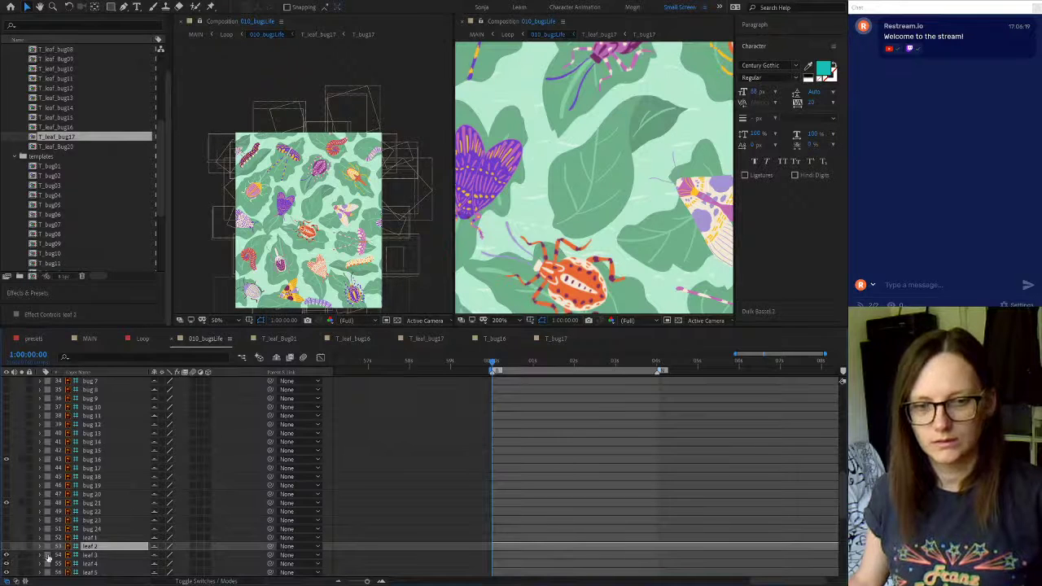
{"action": "left_click", "coordinate": [81, 556]}
{"action": "left_click", "coordinate": [7, 556]}
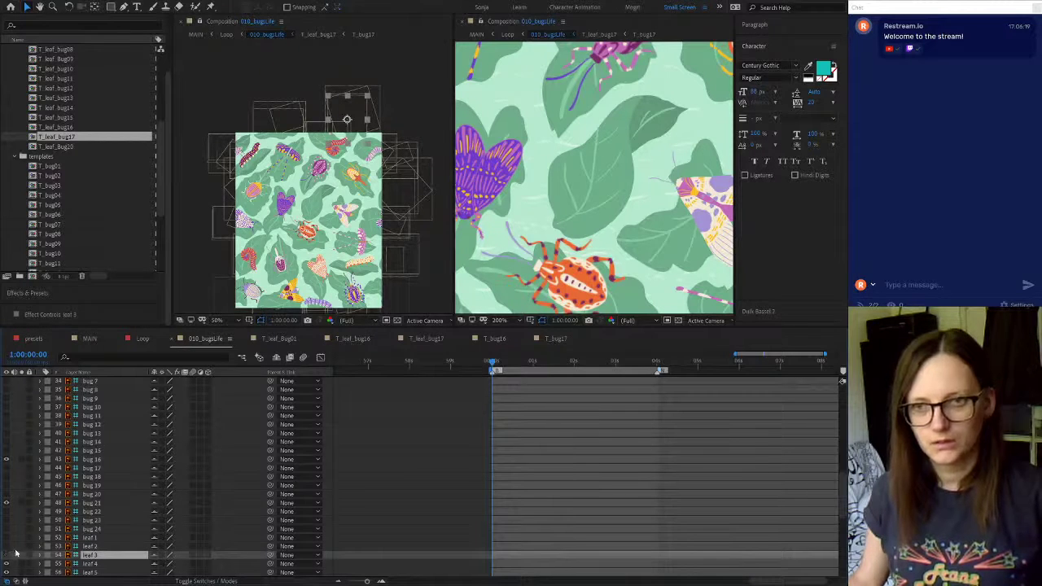
Hide the original leaf 4 and leaf 5 layers in 010_bugsLife
{"action": "scroll", "coordinate": [92, 524], "scroll_direction": "down", "scroll_amount": 2}
{"action": "left_click", "coordinate": [92, 523]}
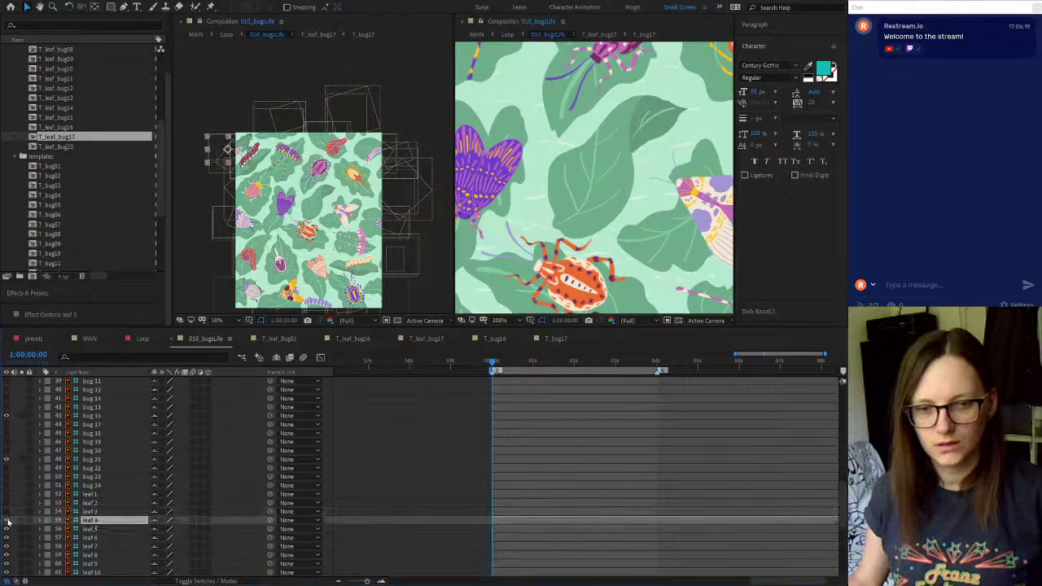
{"action": "left_click", "coordinate": [8, 521]}
{"action": "scroll", "coordinate": [109, 530], "scroll_direction": "down", "scroll_amount": 2}
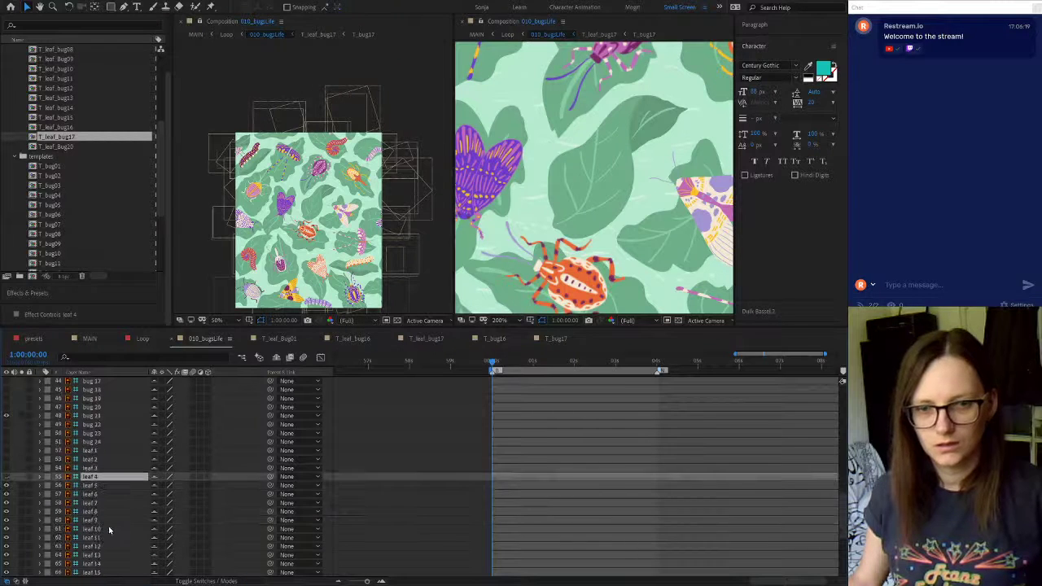
{"action": "left_click", "coordinate": [91, 487]}
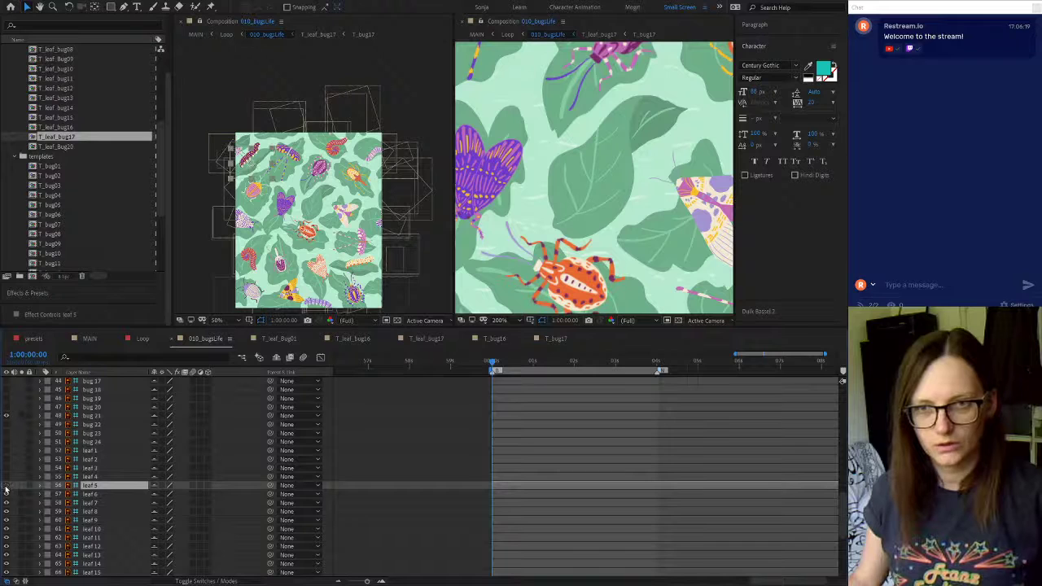
{"action": "left_click", "coordinate": [6, 487]}
Hide the original leaf 6, leaf 7, leaf 8 and leaf 9 layers in 010_bugsLife
{"action": "left_click", "coordinate": [91, 494]}
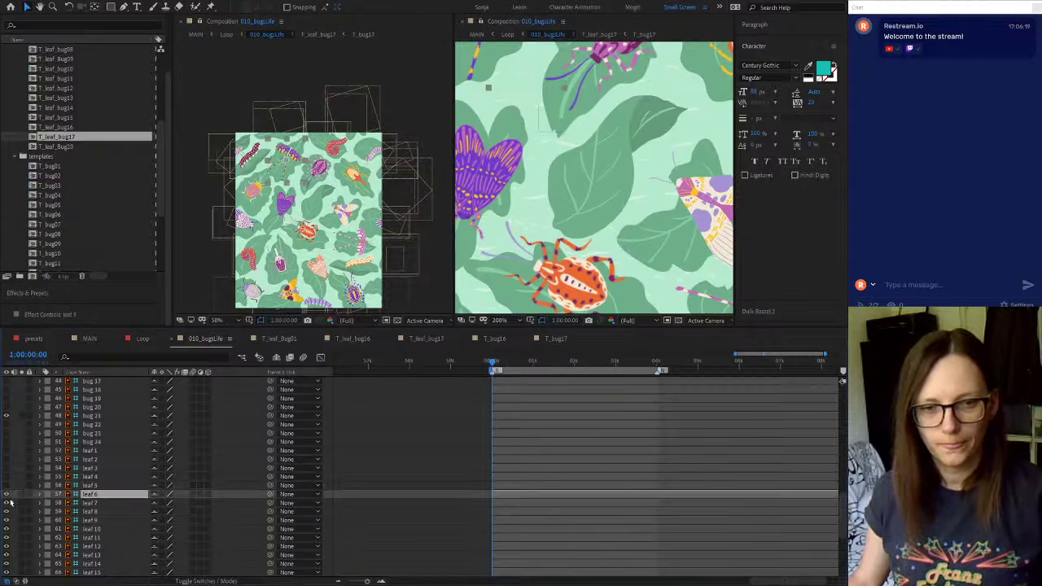
{"action": "left_click", "coordinate": [7, 494]}
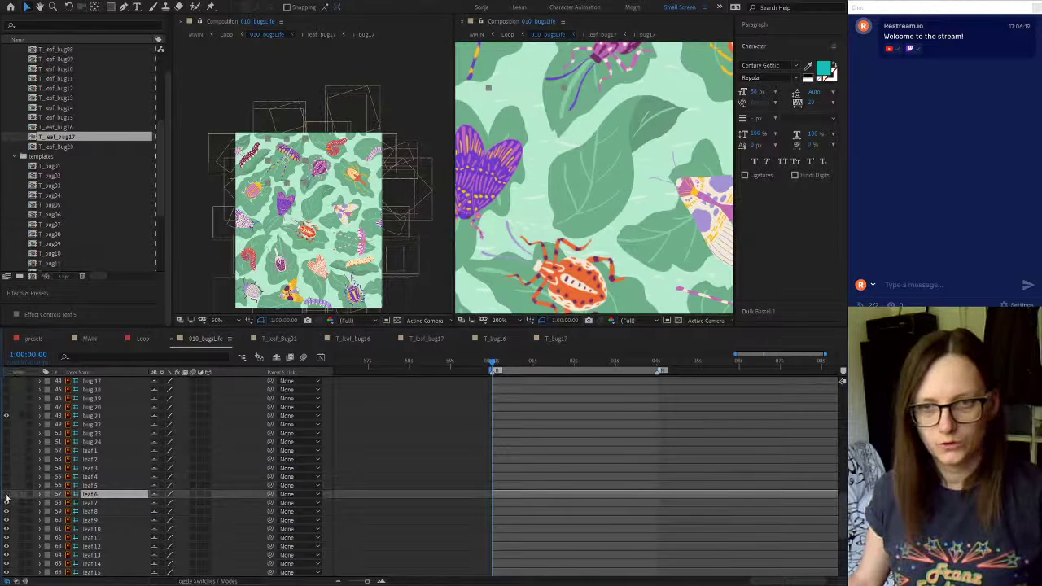
{"action": "left_click", "coordinate": [91, 503]}
{"action": "left_click", "coordinate": [6, 504]}
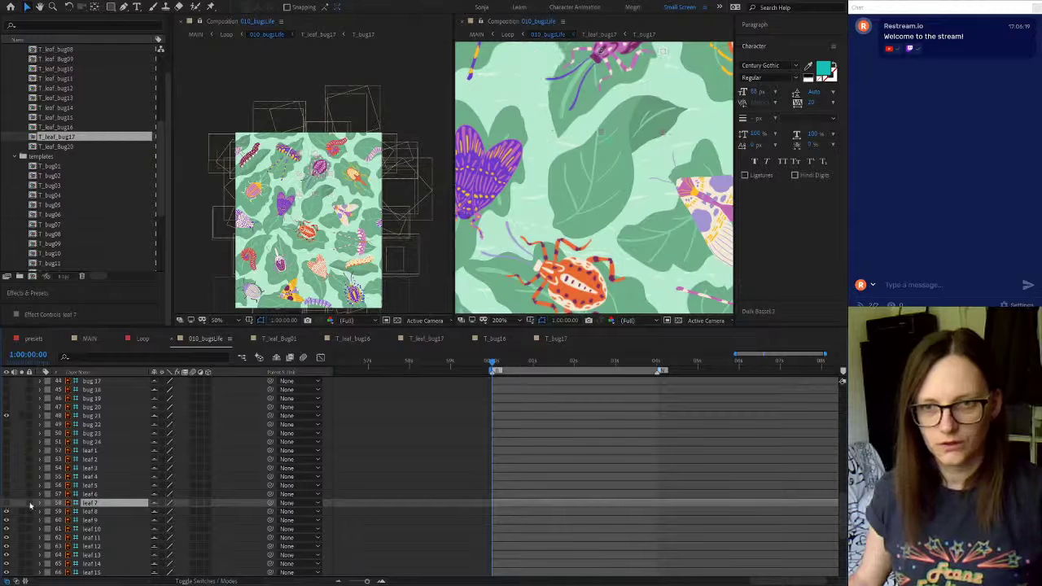
{"action": "left_click", "coordinate": [91, 511]}
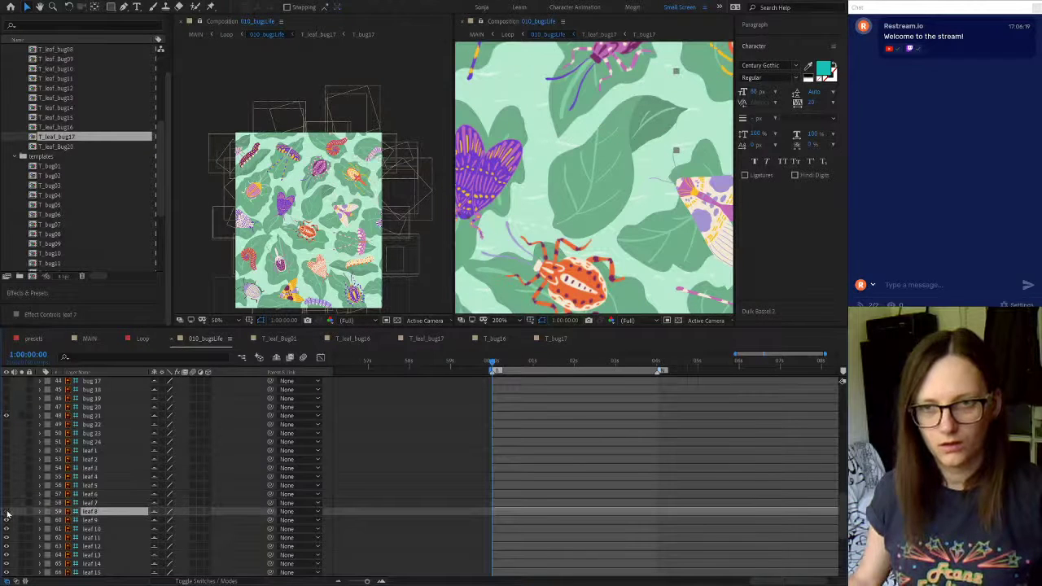
{"action": "left_click", "coordinate": [7, 513]}
{"action": "left_click", "coordinate": [88, 520]}
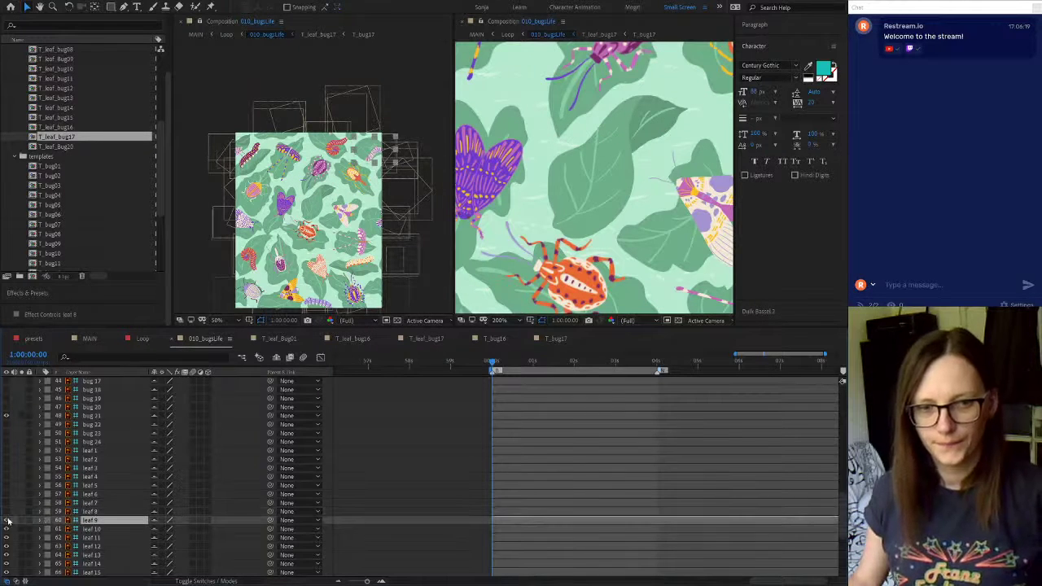
{"action": "left_click", "coordinate": [8, 521]}
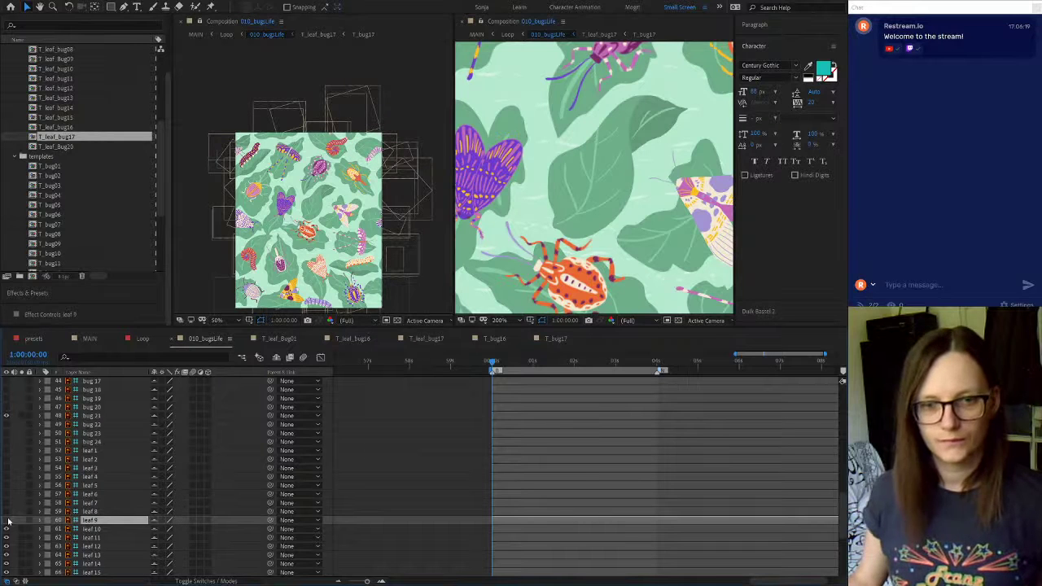
Hide the original leaf 10, leaf 11, leaf 12 and leaf 13 layers in 010_bugsLife
{"action": "left_click", "coordinate": [92, 529]}
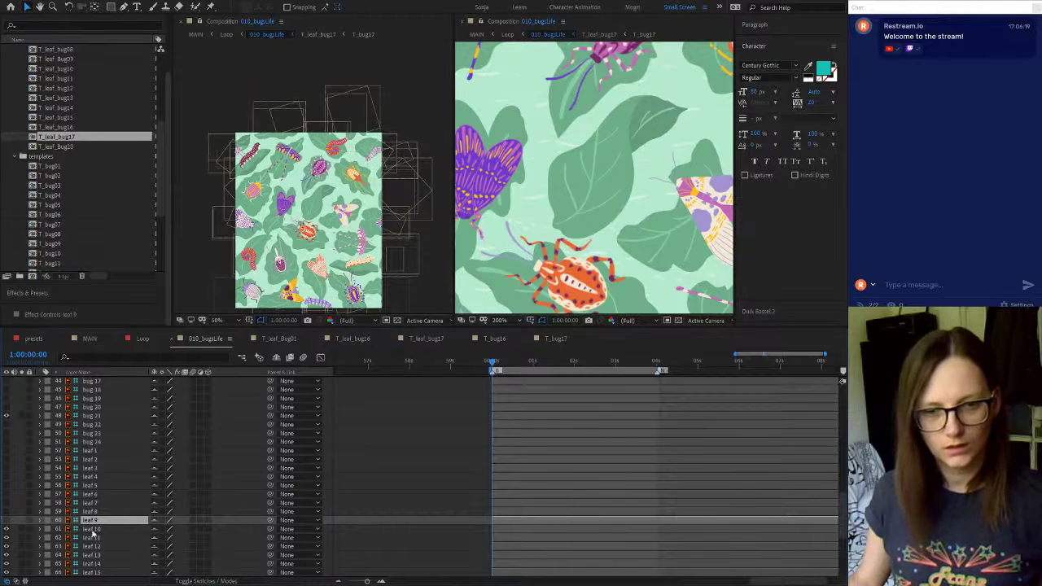
{"action": "left_click", "coordinate": [5, 530]}
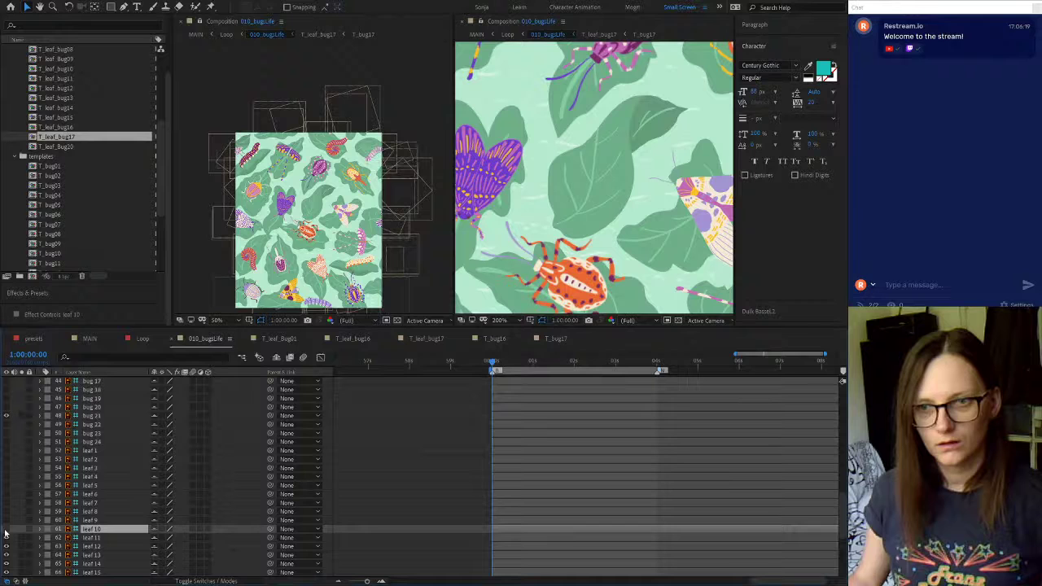
{"action": "left_click", "coordinate": [92, 538]}
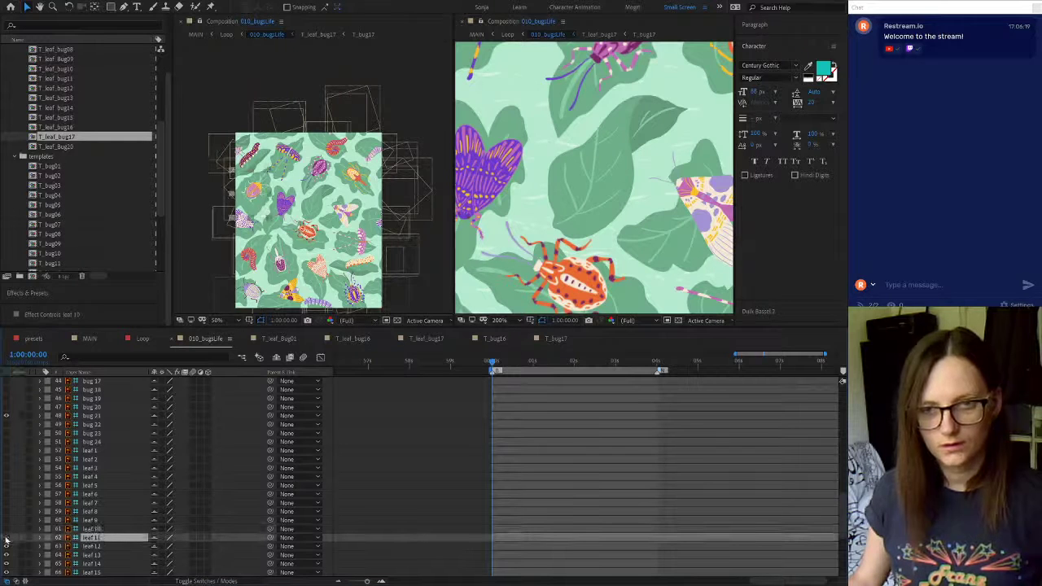
{"action": "left_click", "coordinate": [75, 547]}
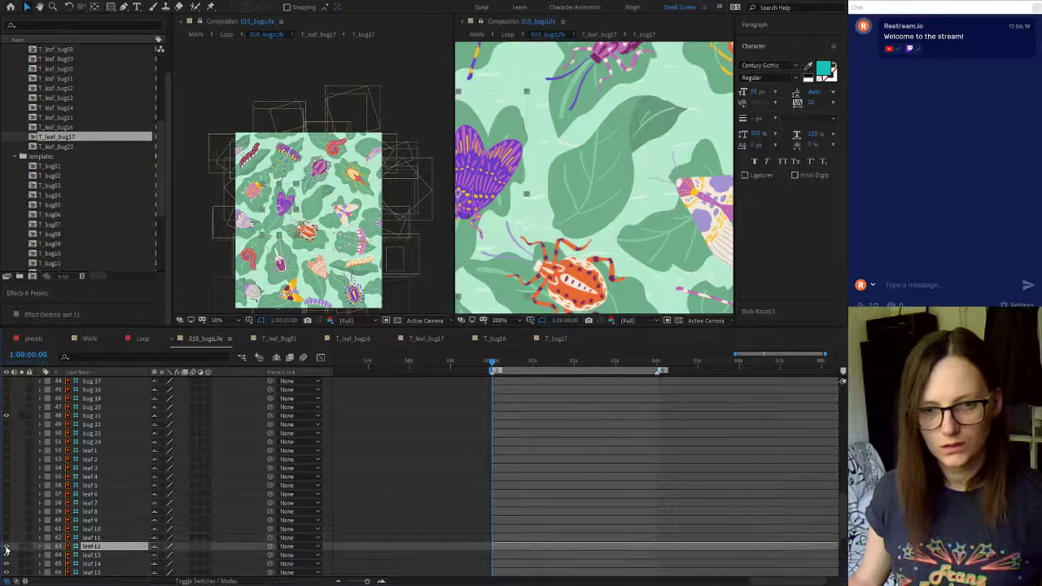
{"action": "left_click", "coordinate": [6, 547]}
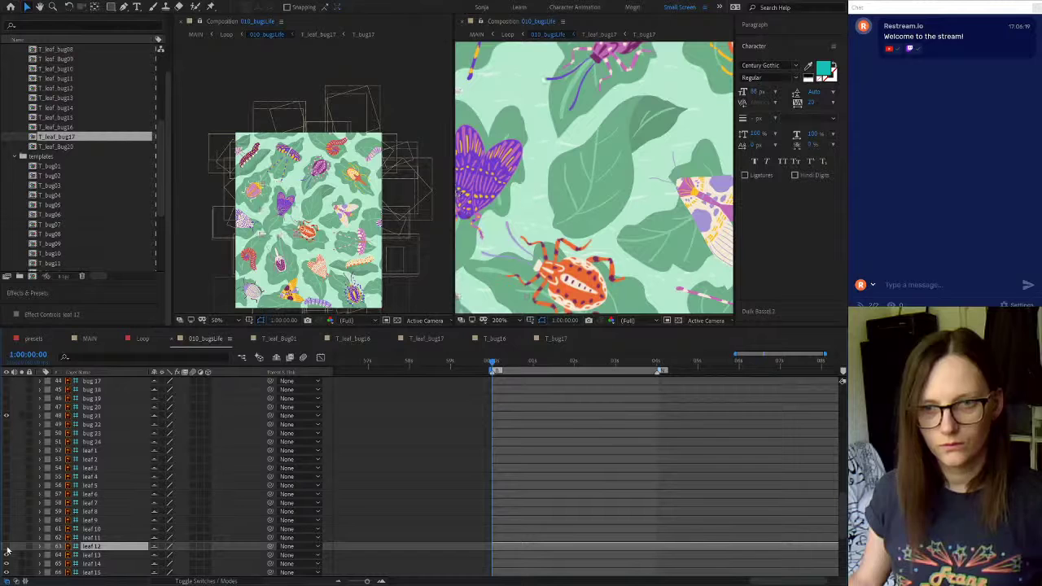
{"action": "left_click", "coordinate": [98, 555]}
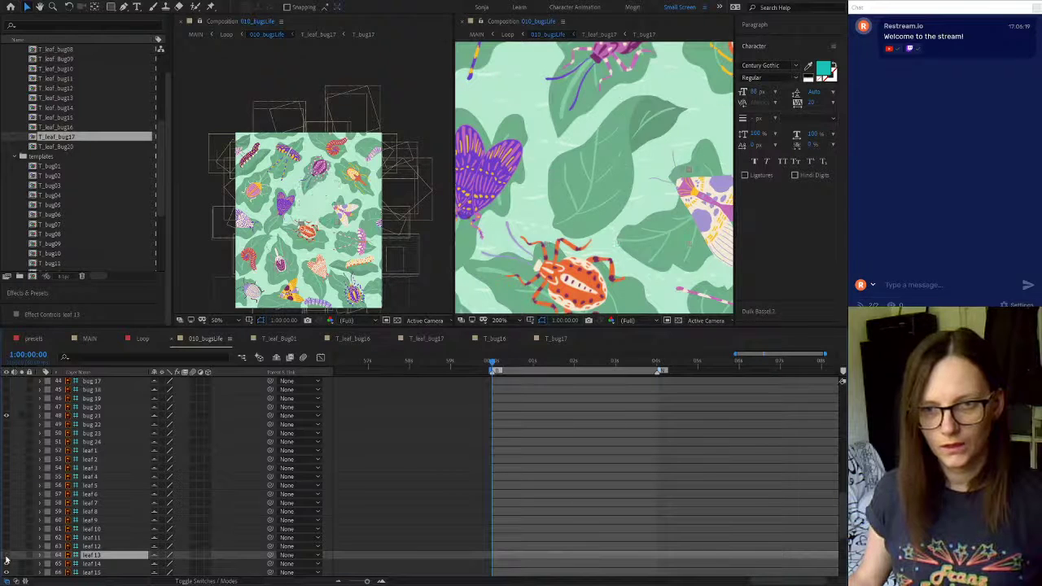
{"action": "left_click", "coordinate": [6, 555]}
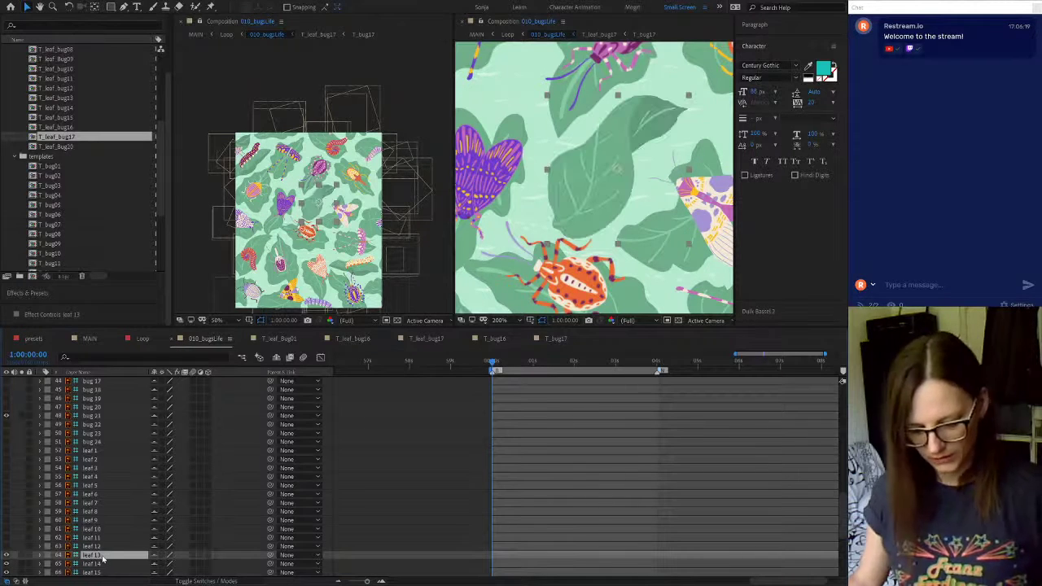
{"action": "left_click", "coordinate": [6, 555]}
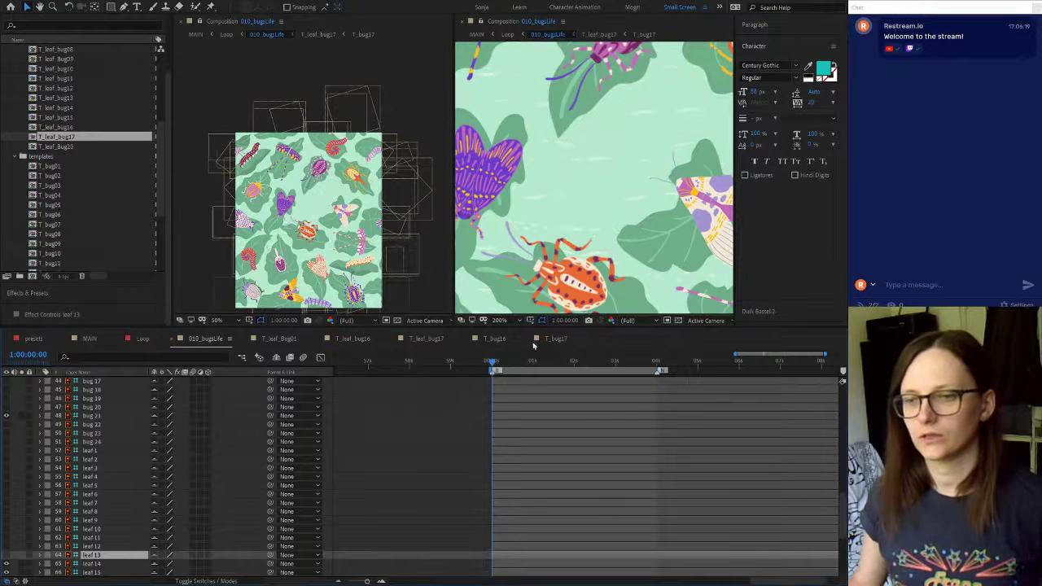
Paste a copy of the leaf 13 layer into the T_leaf_bug17 composition and place it between T_bug17 and leaf 9
{"action": "left_click", "coordinate": [557, 339]}
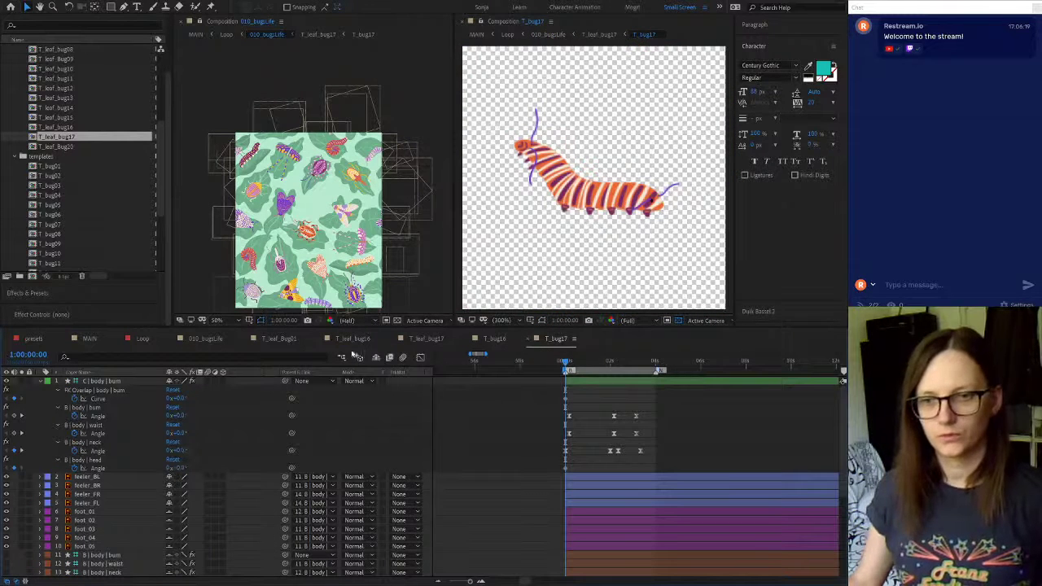
{"action": "left_click", "coordinate": [426, 339]}
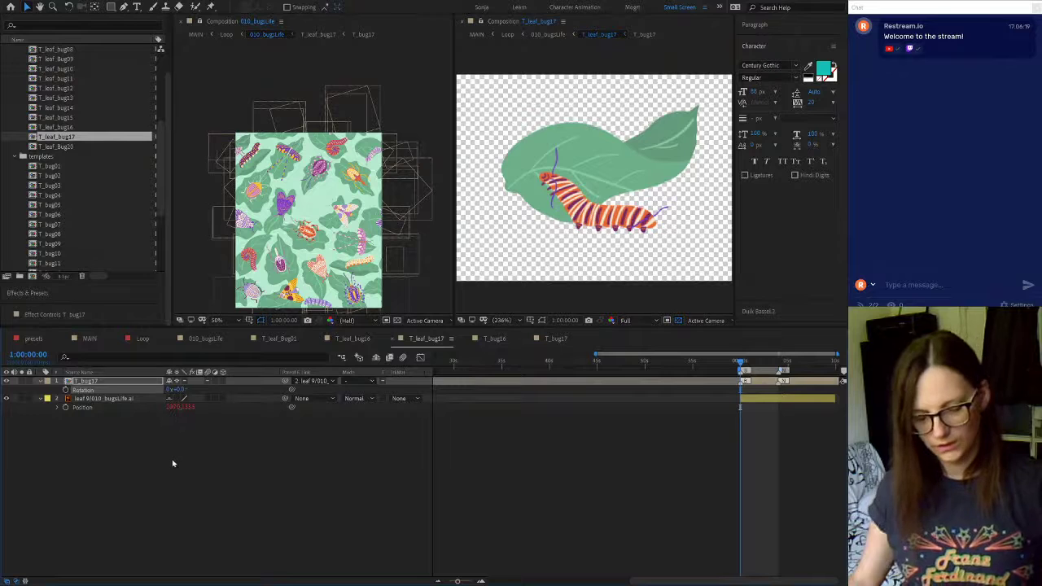
{"action": "key", "text": "ctrl+v"}
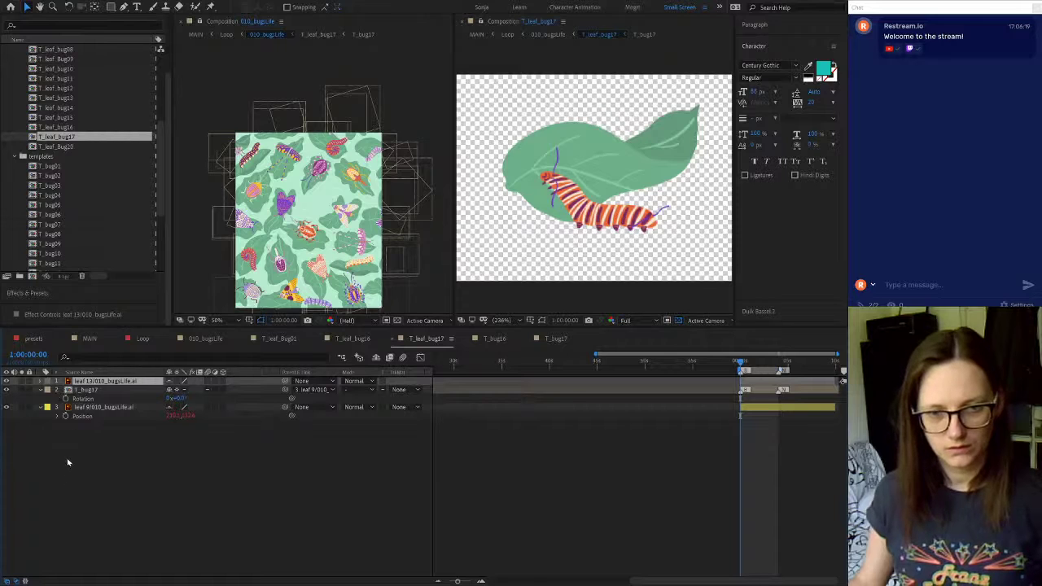
{"action": "left_click", "coordinate": [68, 426]}
{"action": "left_click_drag", "start_coordinate": [98, 381], "coordinate": [98, 404]}
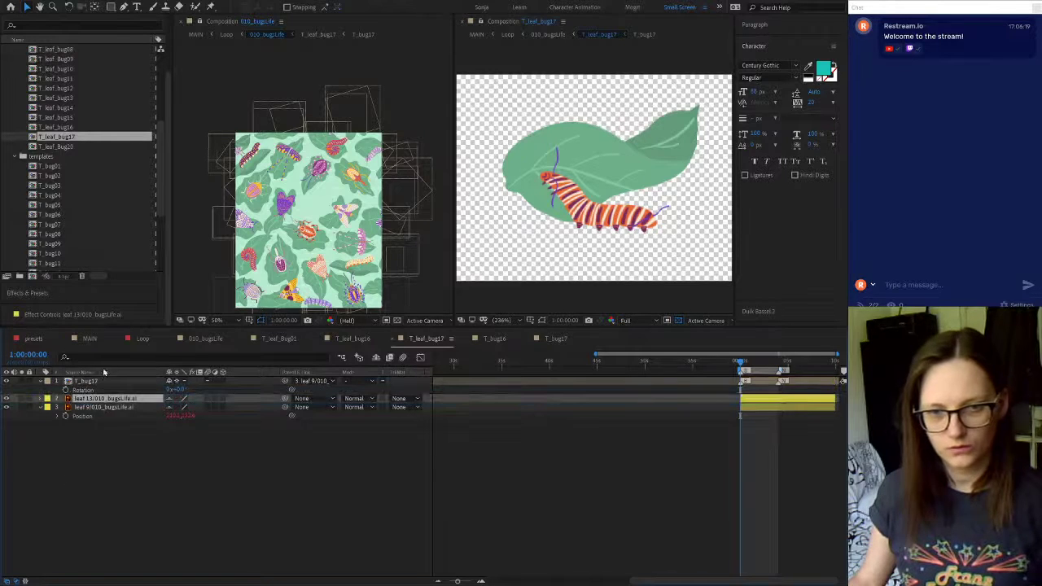
Show layer names instead of source names in T_leaf_bug17 and centre leaf 13 in the composition
{"action": "left_click", "coordinate": [104, 373]}
{"action": "left_click", "coordinate": [102, 440]}
{"action": "left_click", "coordinate": [93, 400]}
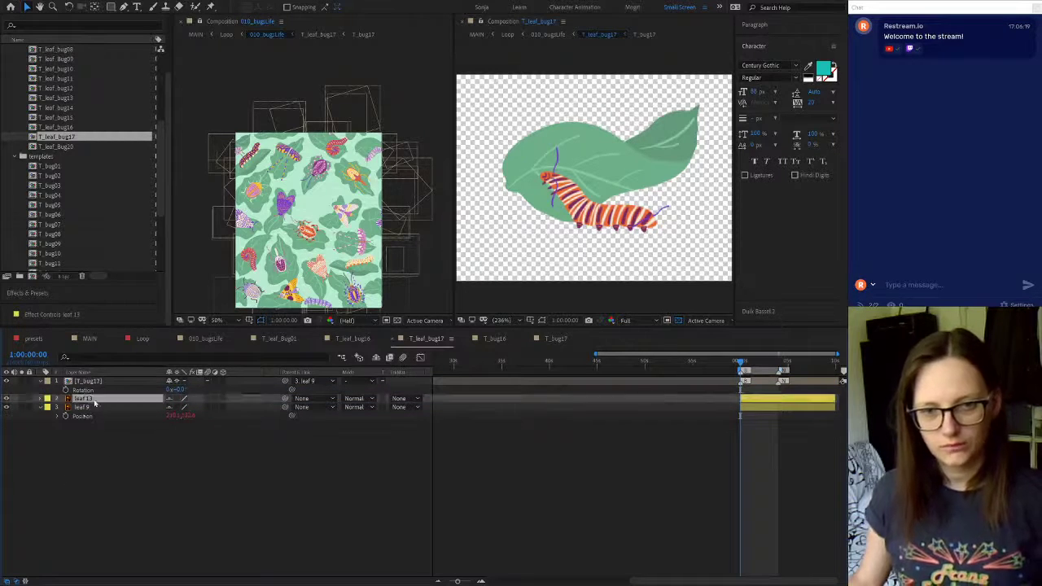
{"action": "left_click", "coordinate": [84, 417]}
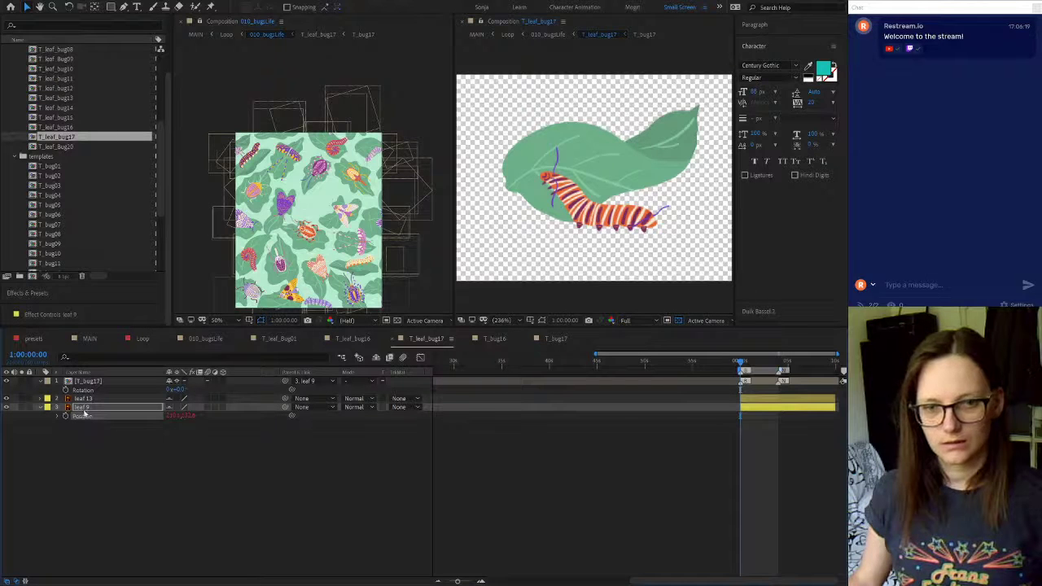
{"action": "left_click", "coordinate": [97, 408]}
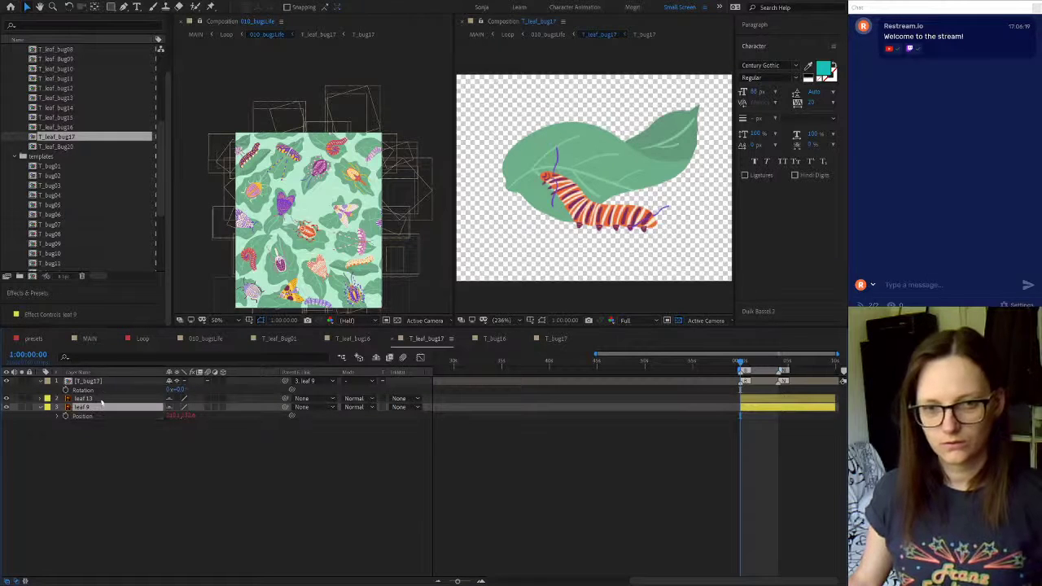
{"action": "double_click", "coordinate": [101, 401]}
{"action": "key", "text": "p"}
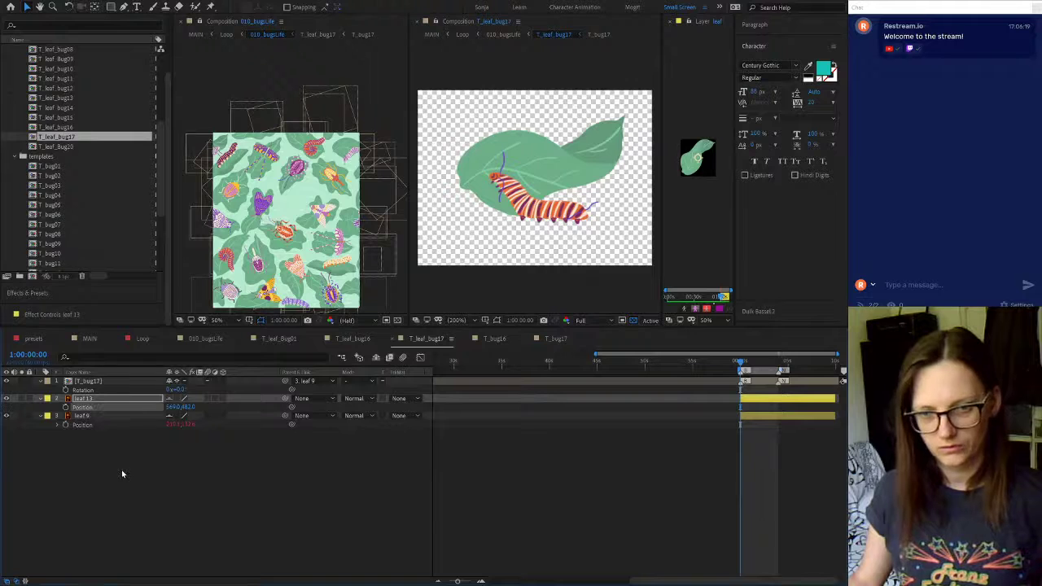
{"action": "key", "text": "ctrl+Home"}
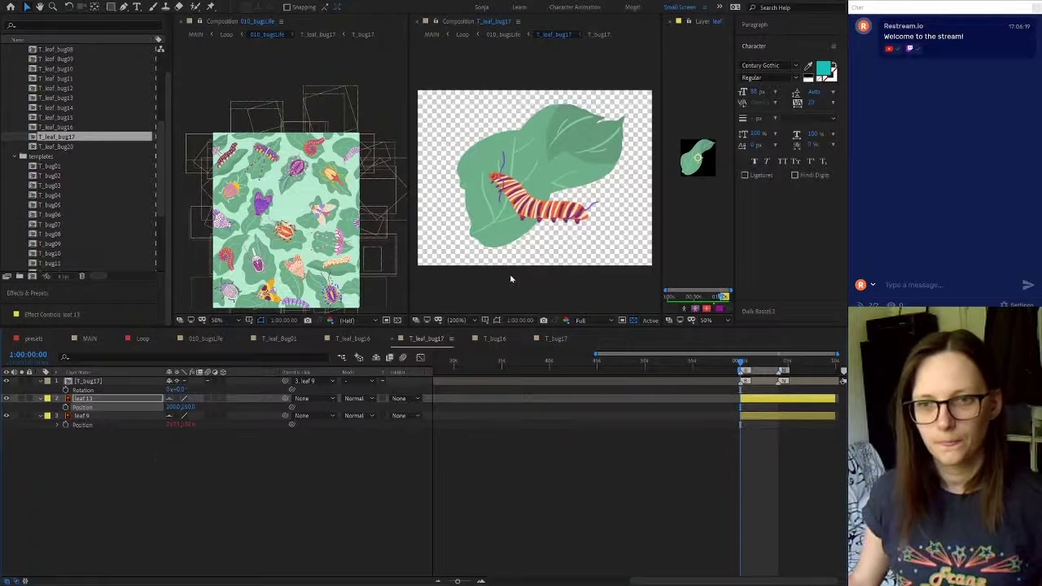
Parent T_bug17 to leaf 13 and delete the leaf 9 layer from T_leaf_bug17
{"action": "left_click", "coordinate": [145, 383]}
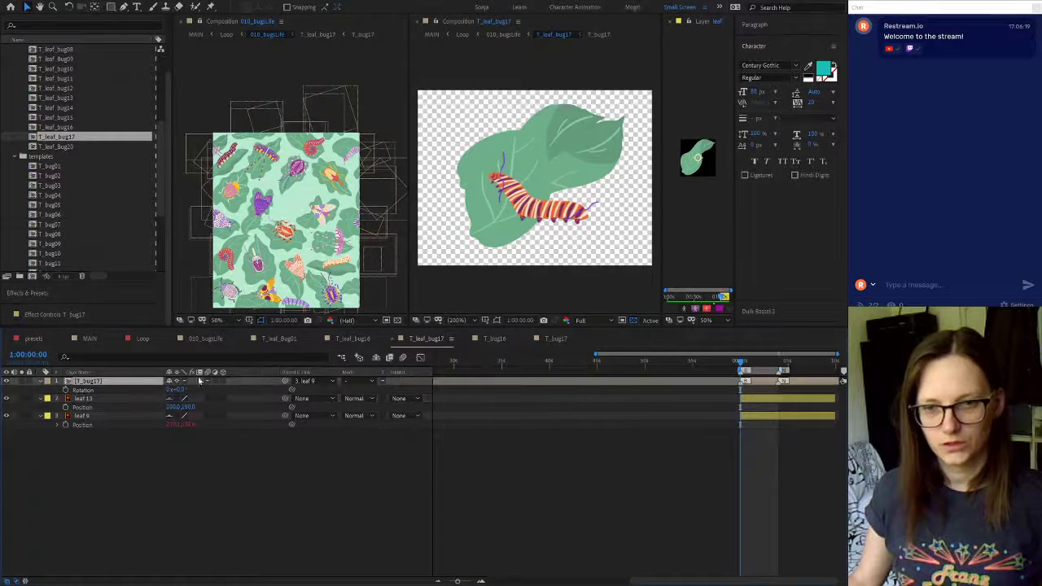
{"action": "left_click_drag", "start_coordinate": [287, 381], "coordinate": [90, 402]}
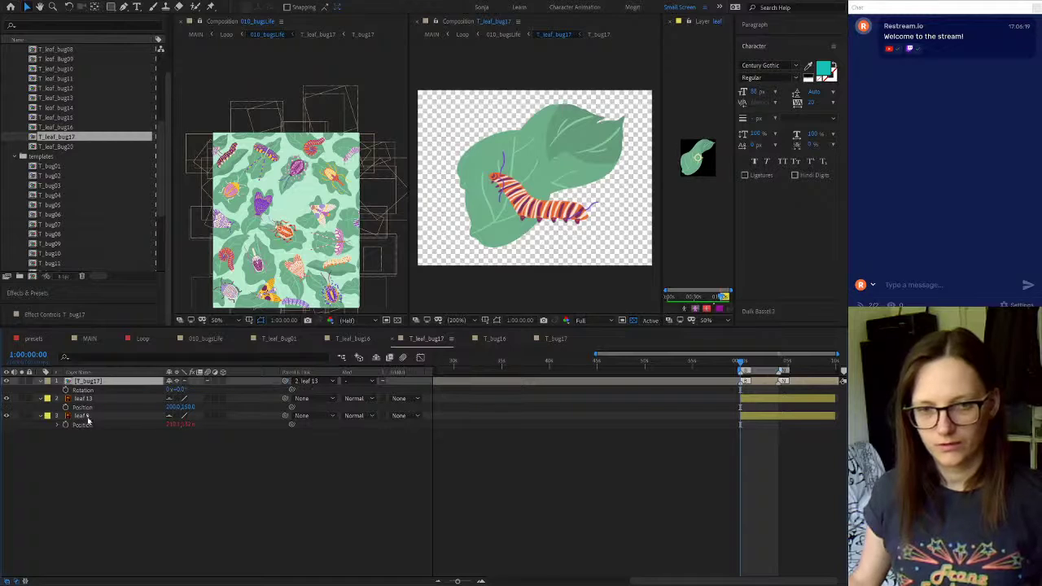
{"action": "left_click", "coordinate": [89, 417]}
{"action": "key", "text": "Delete"}
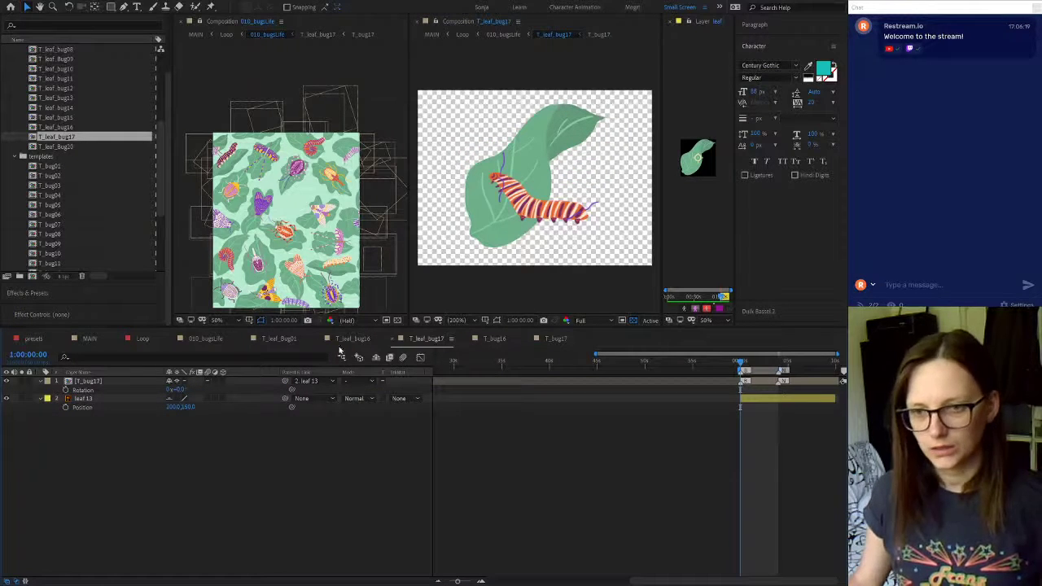
Return to 010_bugsLife, show the original leaf 13 layer again and hide the original bug 13 layer
{"action": "left_click", "coordinate": [206, 337]}
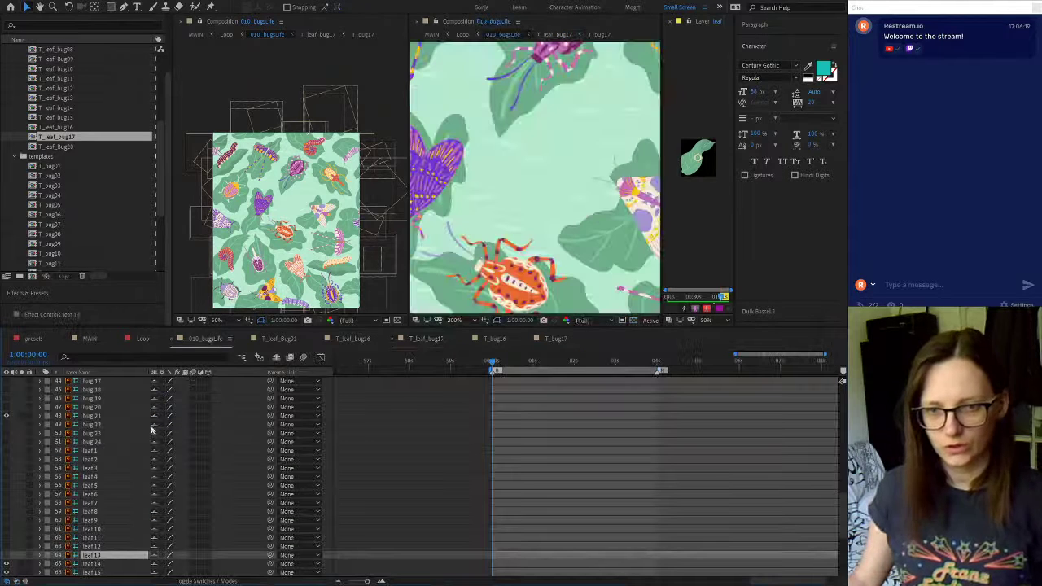
{"action": "left_click", "coordinate": [6, 555]}
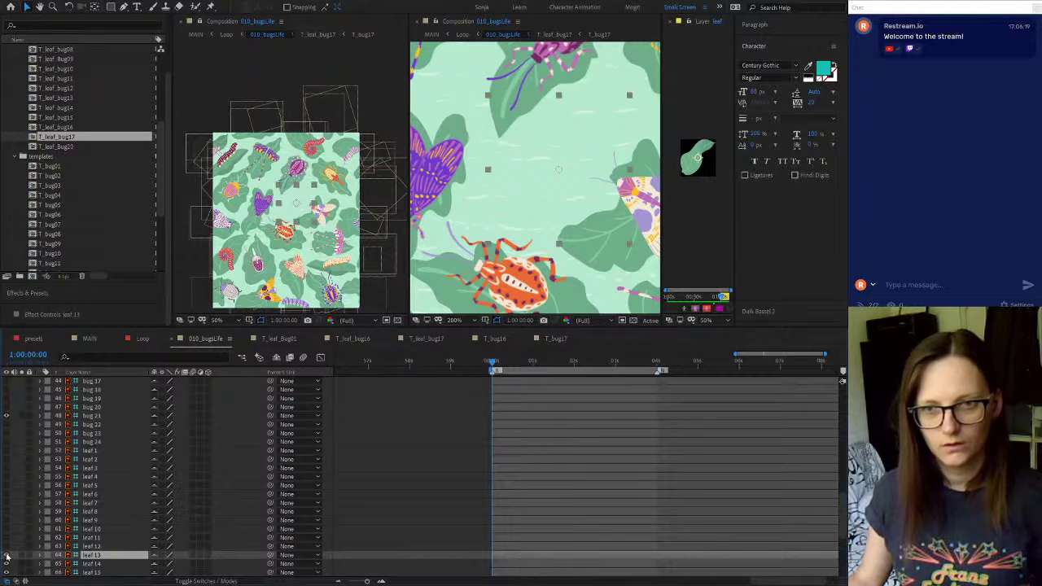
{"action": "scroll", "coordinate": [98, 483], "scroll_direction": "up", "scroll_amount": 3}
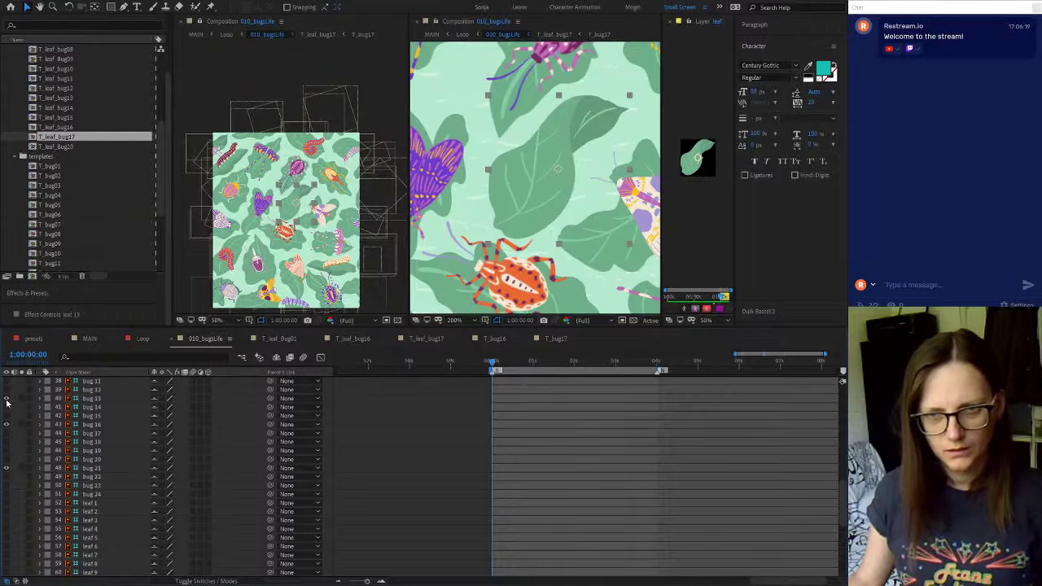
{"action": "left_click", "coordinate": [93, 399]}
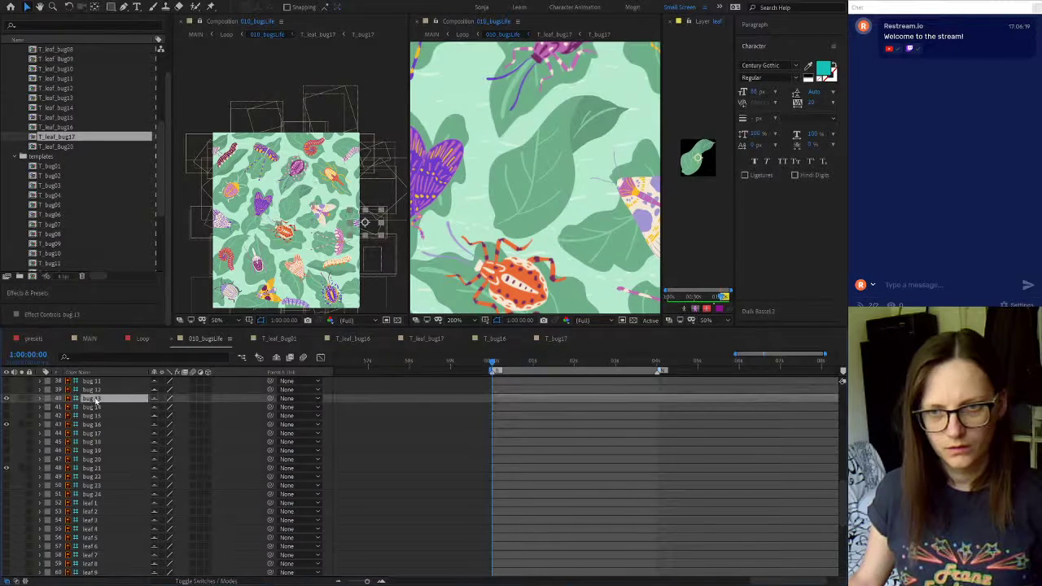
{"action": "left_click", "coordinate": [7, 398]}
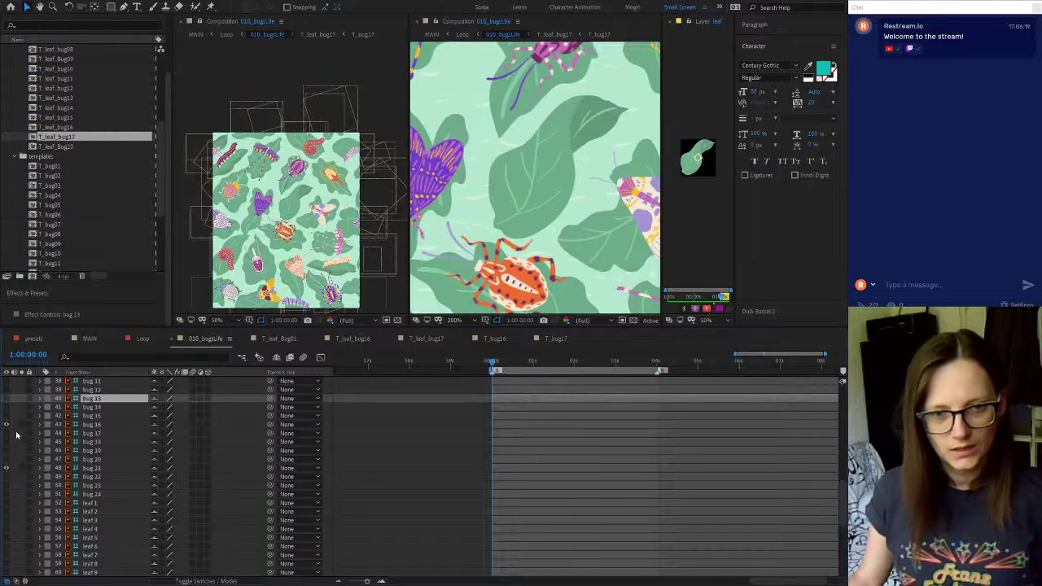
Check the hidden original bug layers one by one and show the bug 11 caterpillar on leaf 13 as placement reference
{"action": "left_click", "coordinate": [6, 434]}
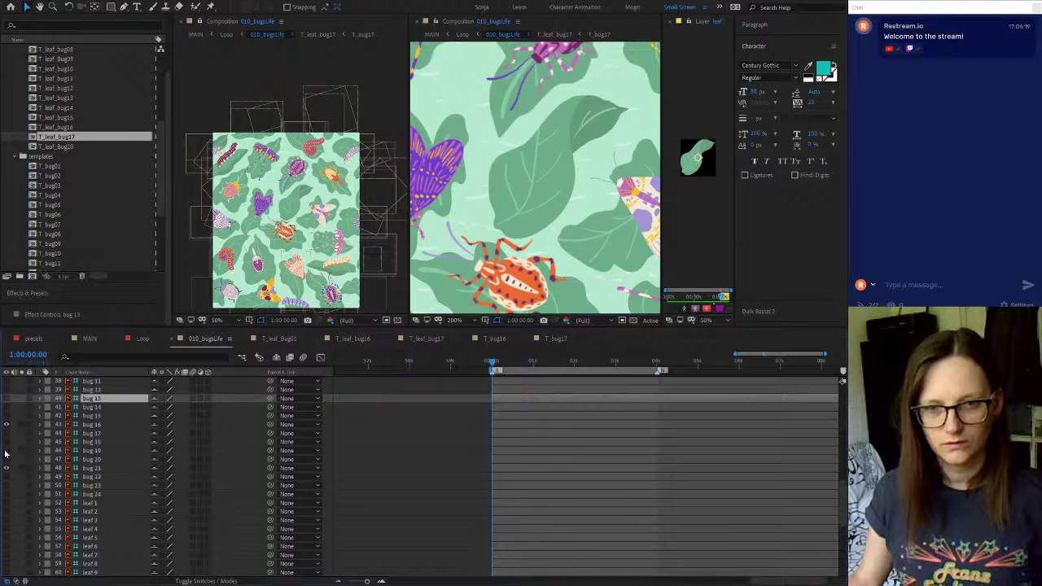
{"action": "left_click", "coordinate": [7, 417]}
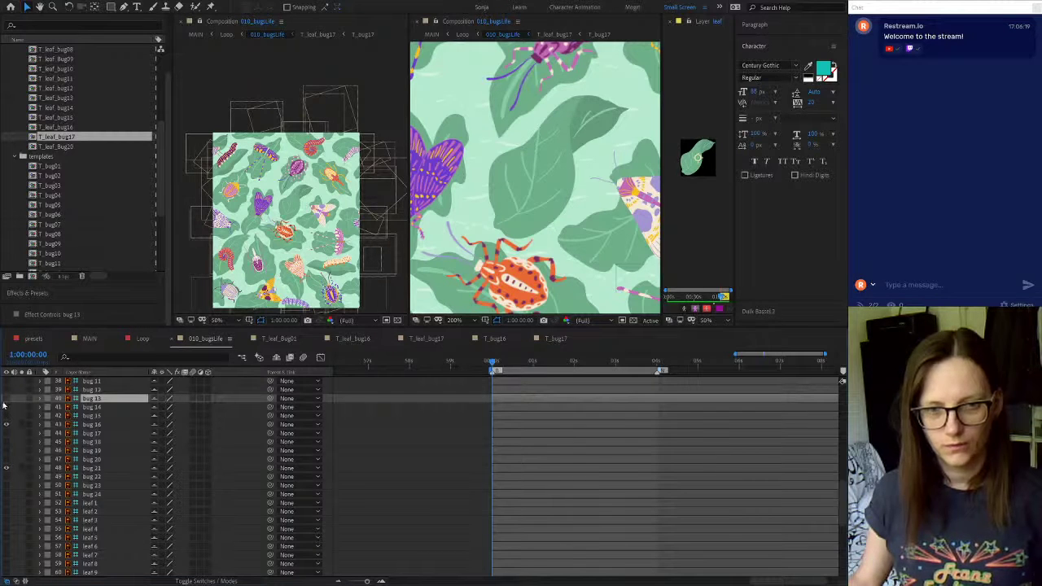
{"action": "left_click", "coordinate": [5, 407]}
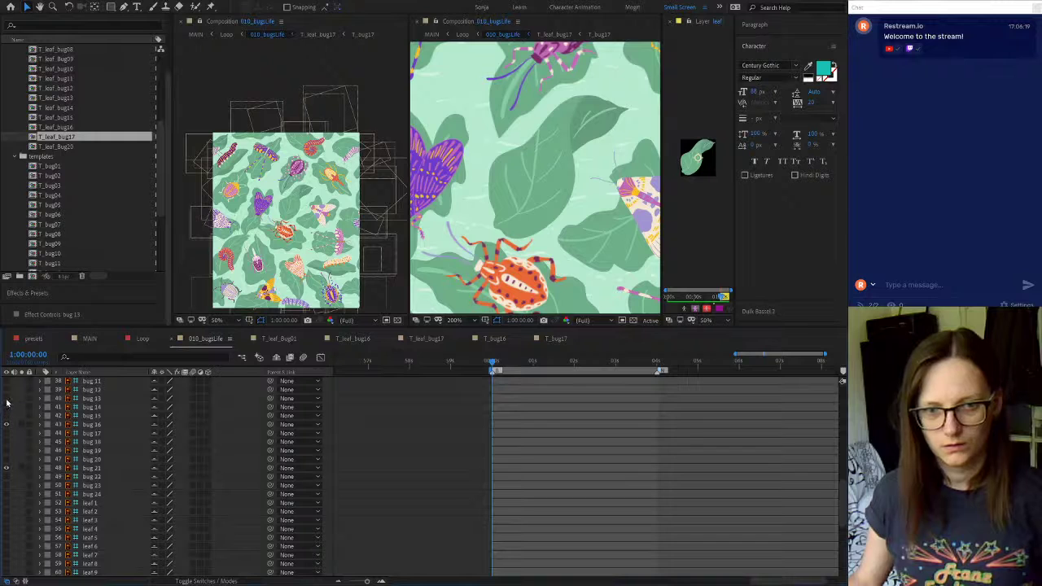
{"action": "left_click", "coordinate": [7, 399]}
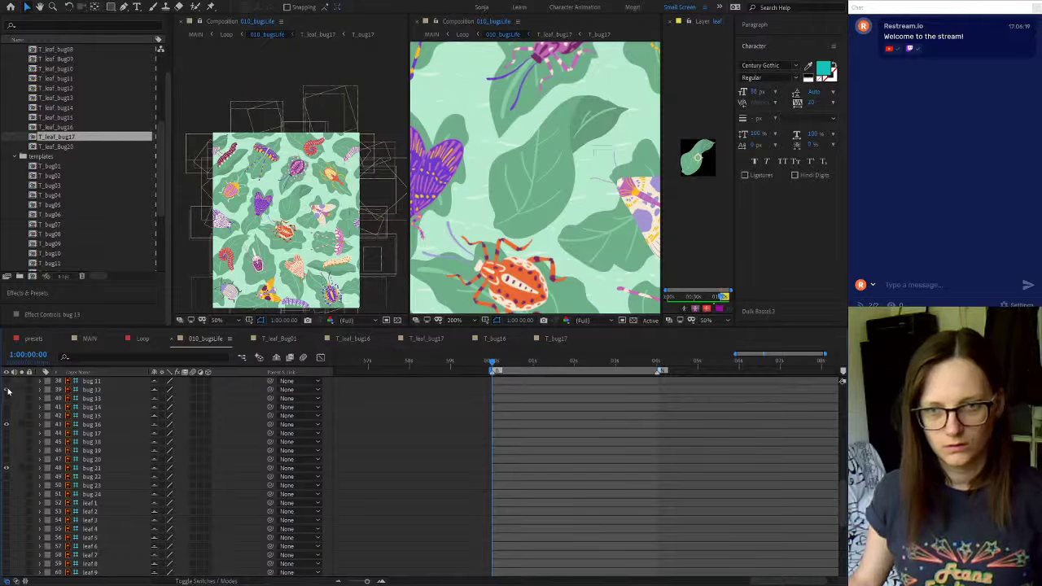
{"action": "left_click", "coordinate": [6, 382]}
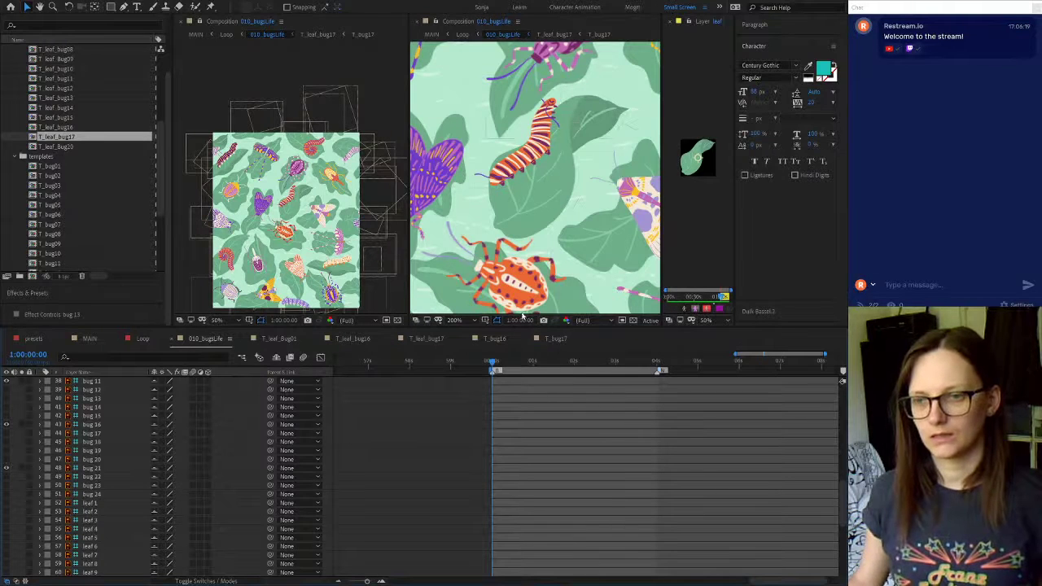
Switch to the T_leaf_bug17 composition and flip the T_bug17 caterpillar horizontally to match the original's direction
{"action": "scroll", "coordinate": [283, 218], "scroll_direction": "up", "scroll_amount": 2}
{"action": "scroll", "coordinate": [283, 219], "scroll_direction": "up", "scroll_amount": 2}
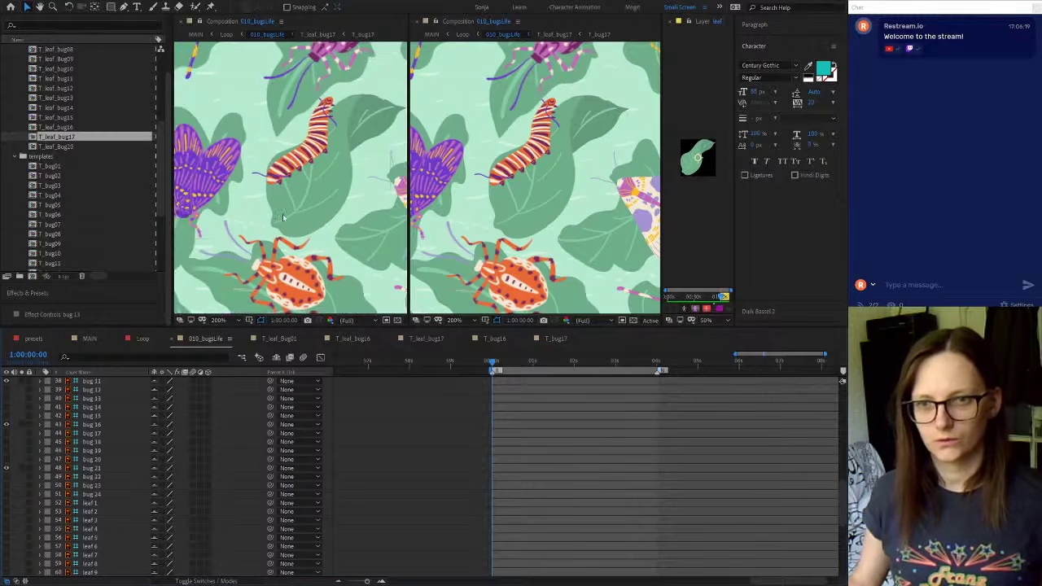
{"action": "double_click", "coordinate": [299, 162]}
{"action": "left_click", "coordinate": [437, 340]}
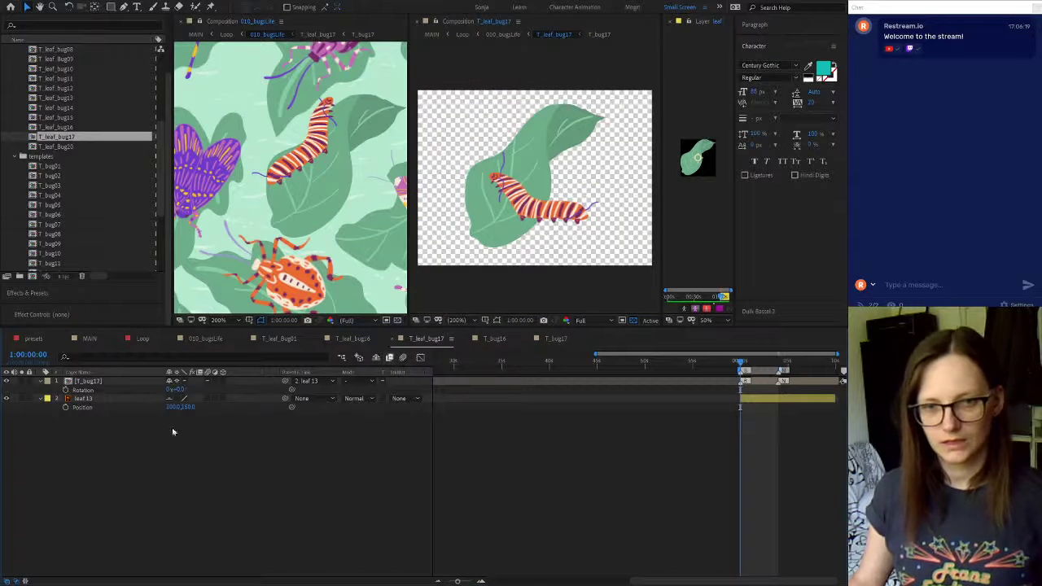
{"action": "left_click", "coordinate": [85, 382]}
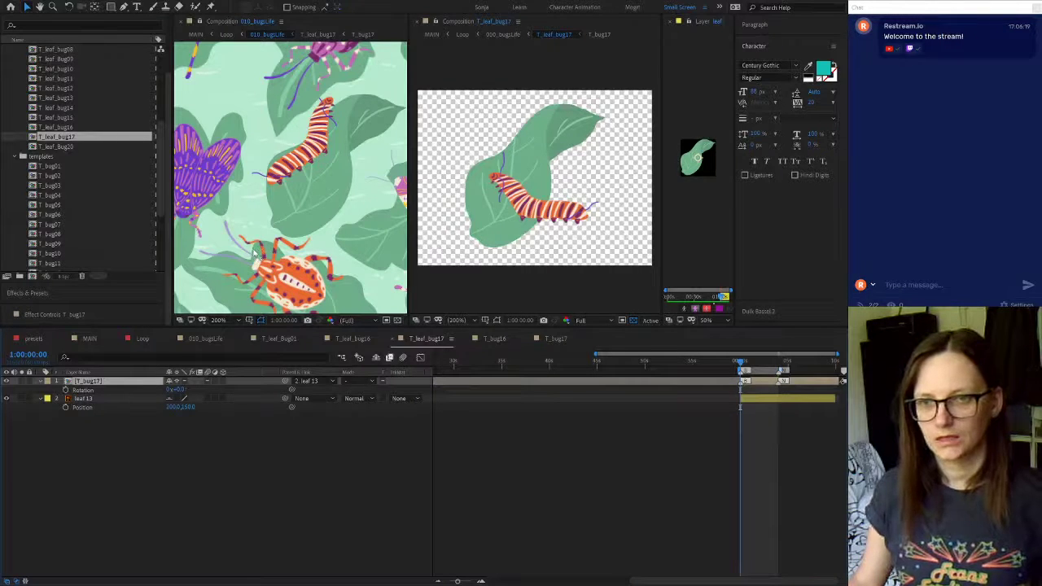
{"action": "key", "text": "shift+h"}
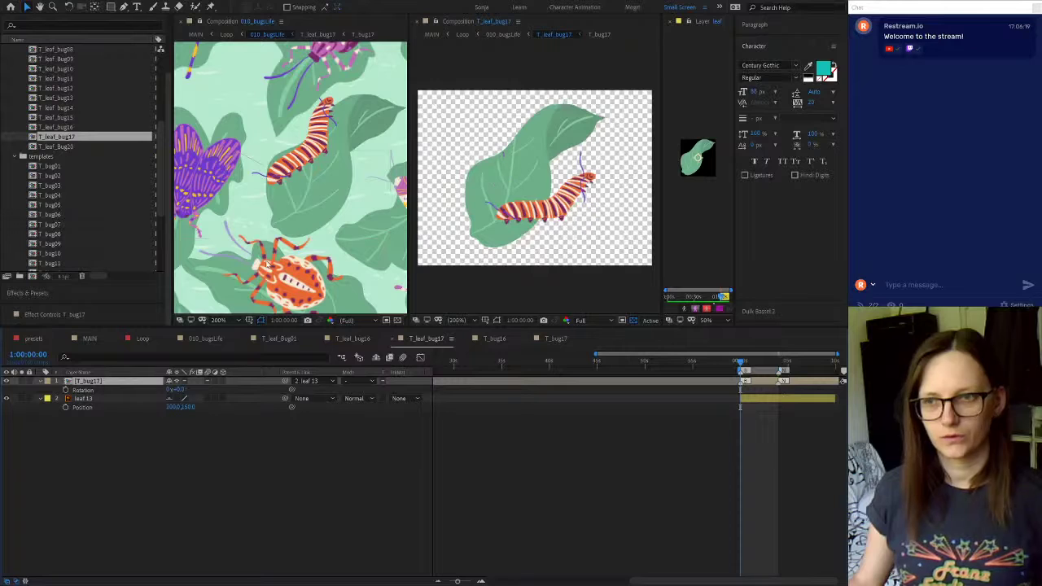
Rotate T_bug17 to -32° and move it onto the leaf's upper-left edge to match the original caterpillar's placement
{"action": "left_click_drag", "start_coordinate": [179, 392], "coordinate": [182, 394]}
{"action": "left_click", "coordinate": [102, 374]}
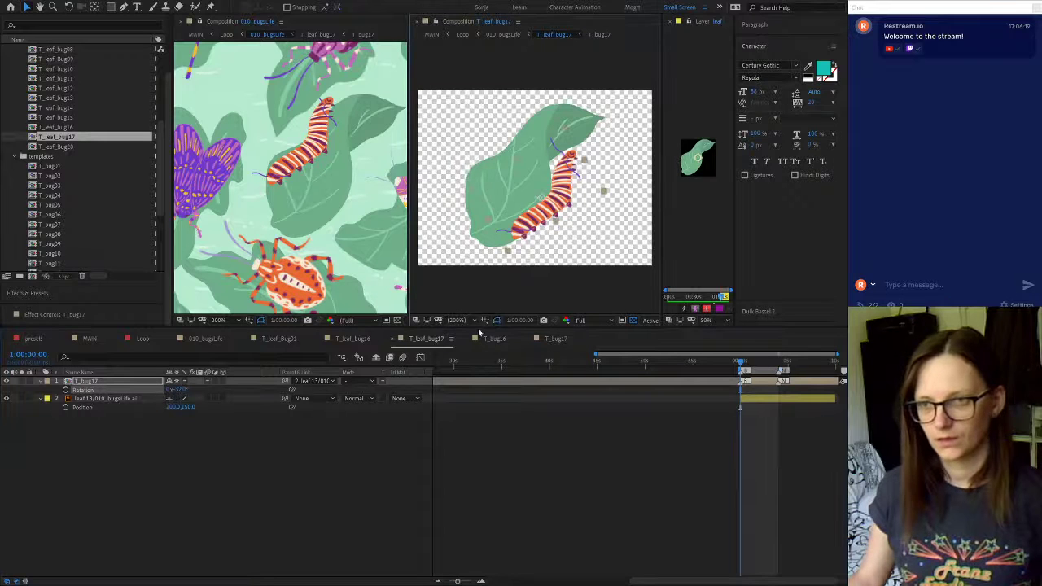
{"action": "left_click_drag", "start_coordinate": [543, 200], "coordinate": [499, 155]}
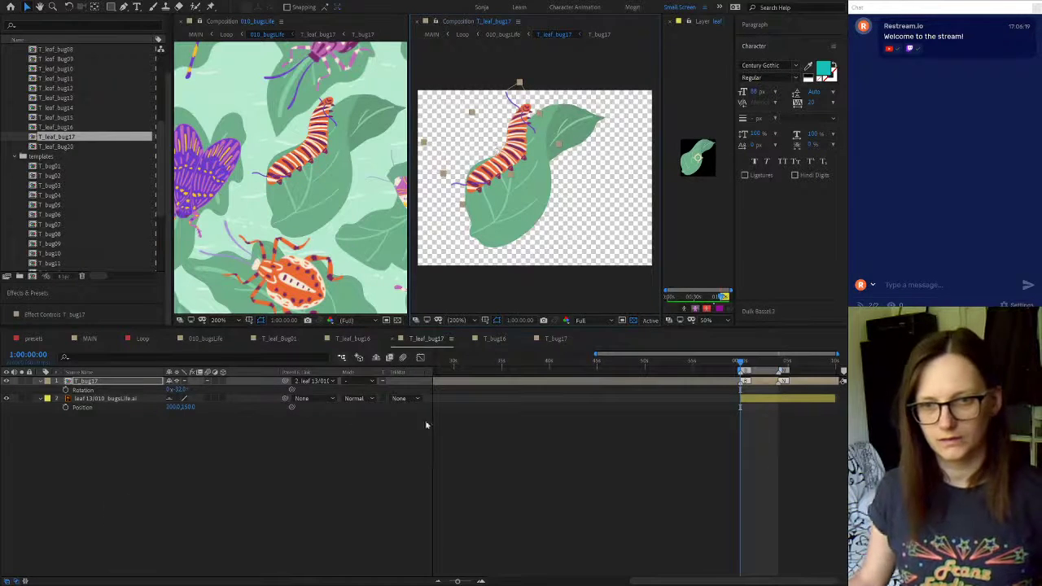
Return to 010_bugsLife and select the original bug 16 layer to locate it in the whole pattern
{"action": "left_click", "coordinate": [206, 338]}
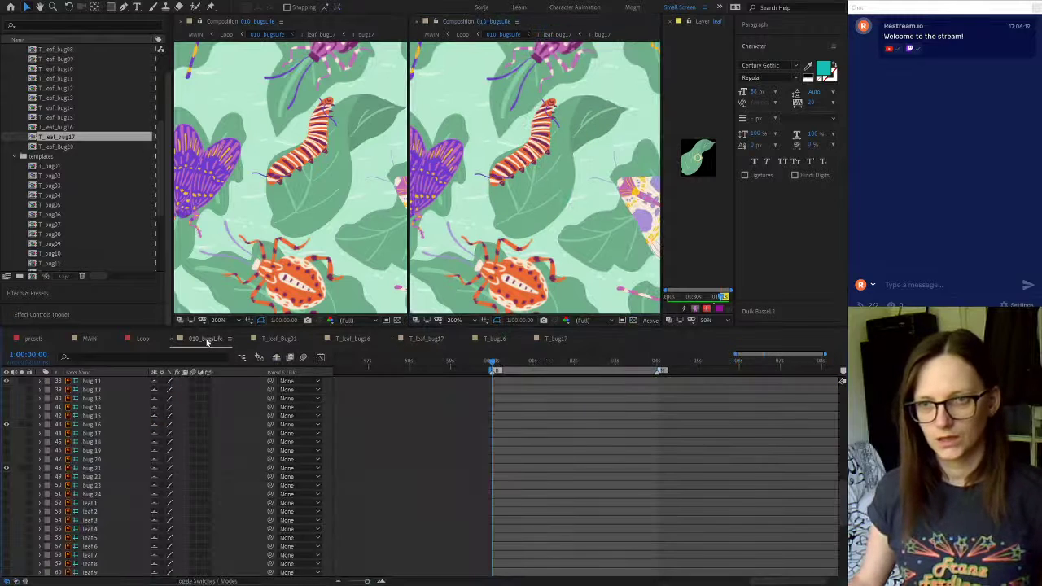
{"action": "left_click", "coordinate": [92, 424]}
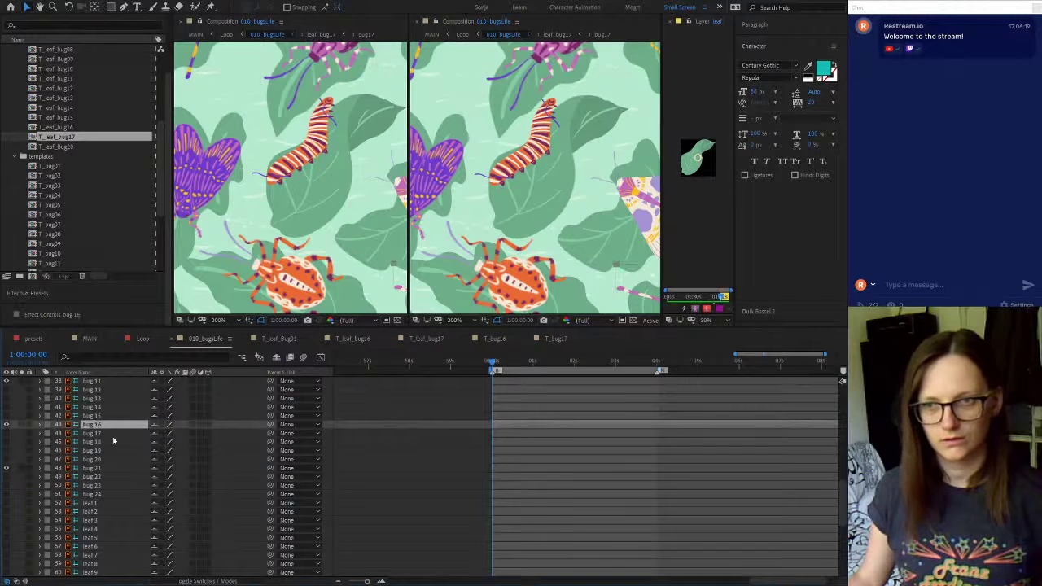
{"action": "scroll", "coordinate": [286, 227], "scroll_direction": "down", "scroll_amount": 4}
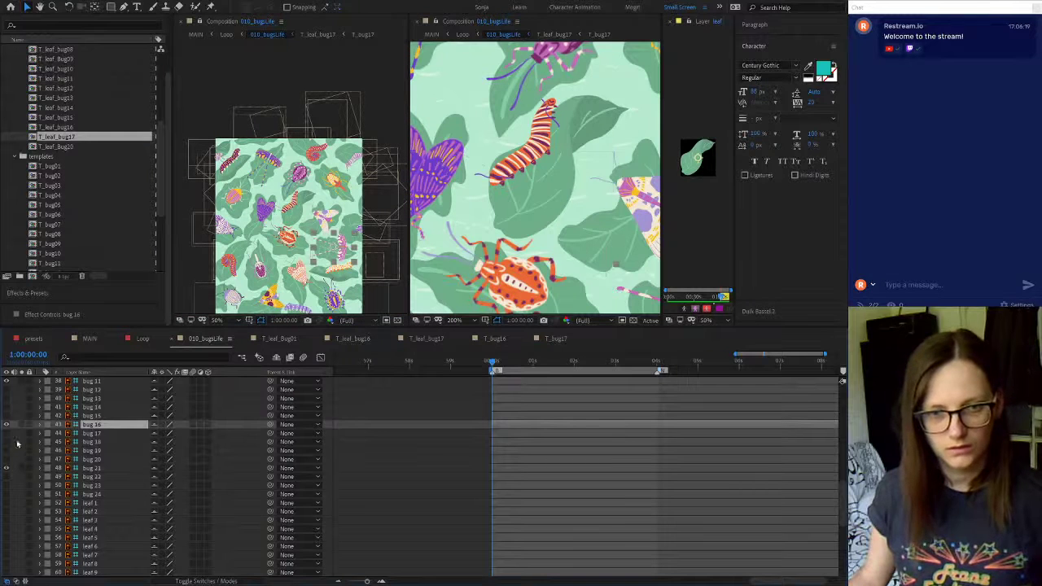
Hide the original bug 11 layer and turn on the visibility of the T_leaf_bug17 layer in 010_bugsLife
{"action": "left_click", "coordinate": [88, 382]}
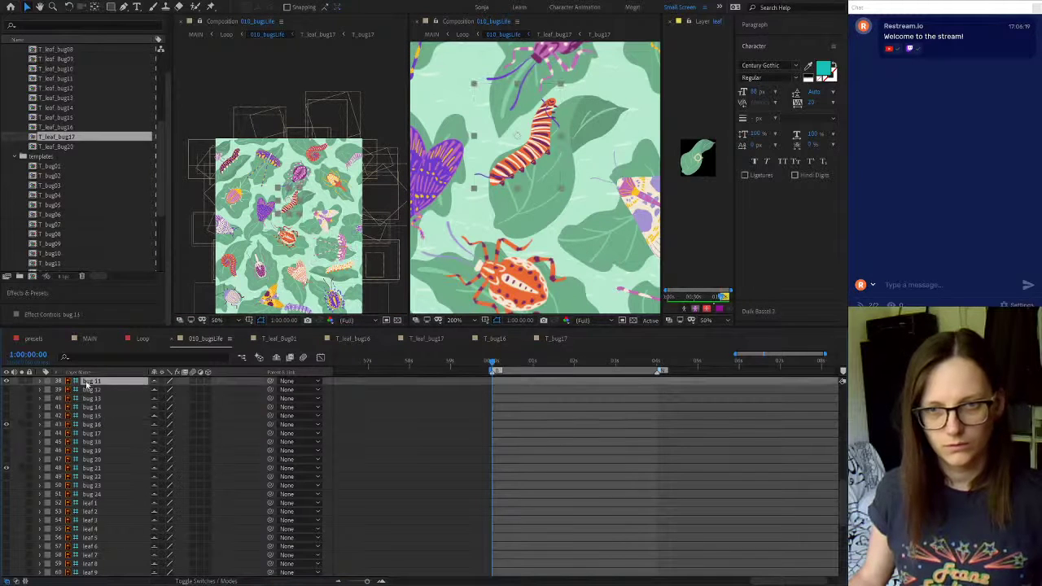
{"action": "left_click", "coordinate": [6, 381]}
{"action": "scroll", "coordinate": [122, 494], "scroll_direction": "down", "scroll_amount": 3}
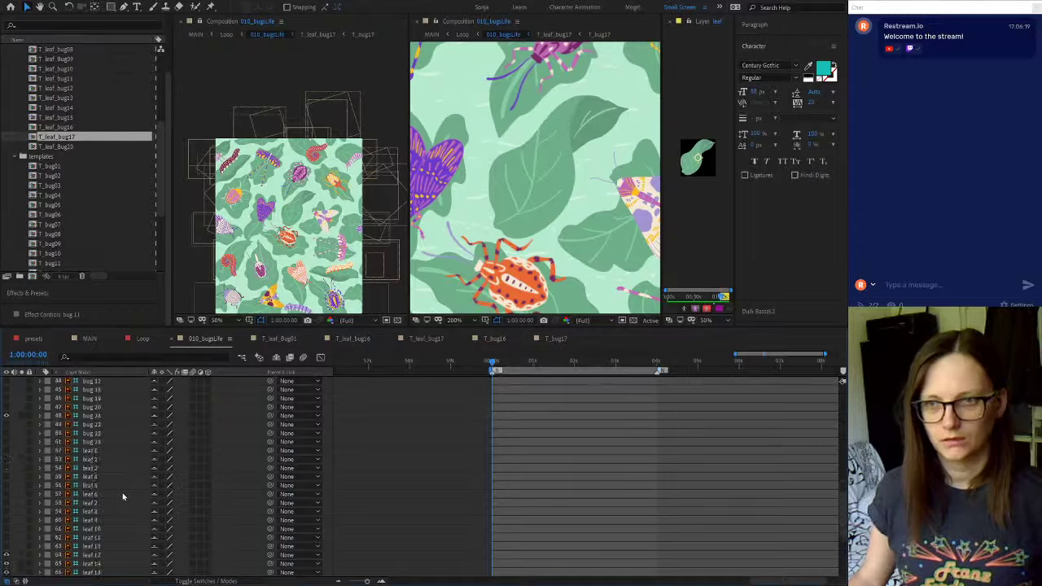
{"action": "scroll", "coordinate": [122, 493], "scroll_direction": "down", "scroll_amount": 7}
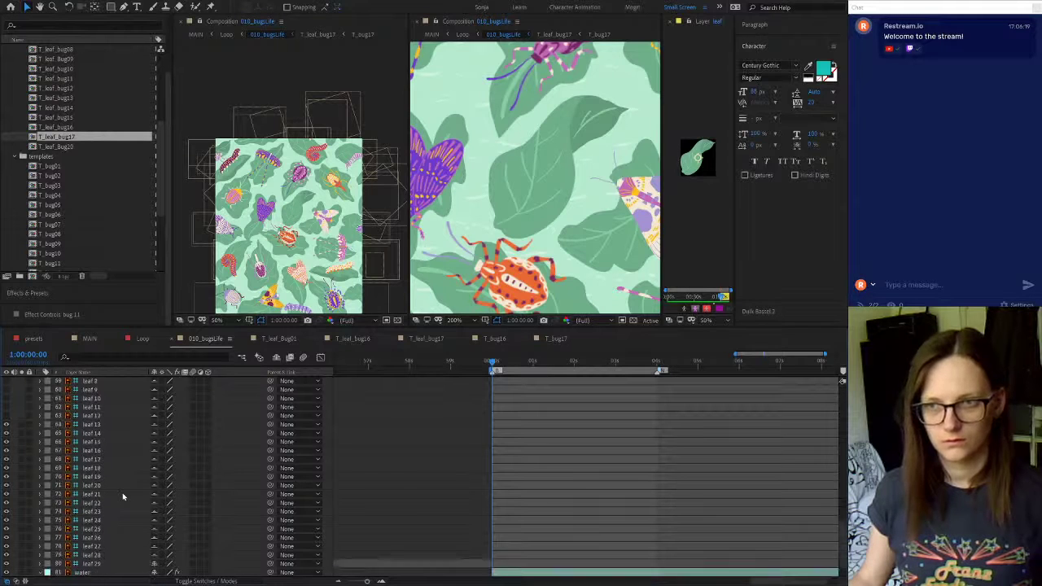
{"action": "scroll", "coordinate": [122, 493], "scroll_direction": "down", "scroll_amount": 1}
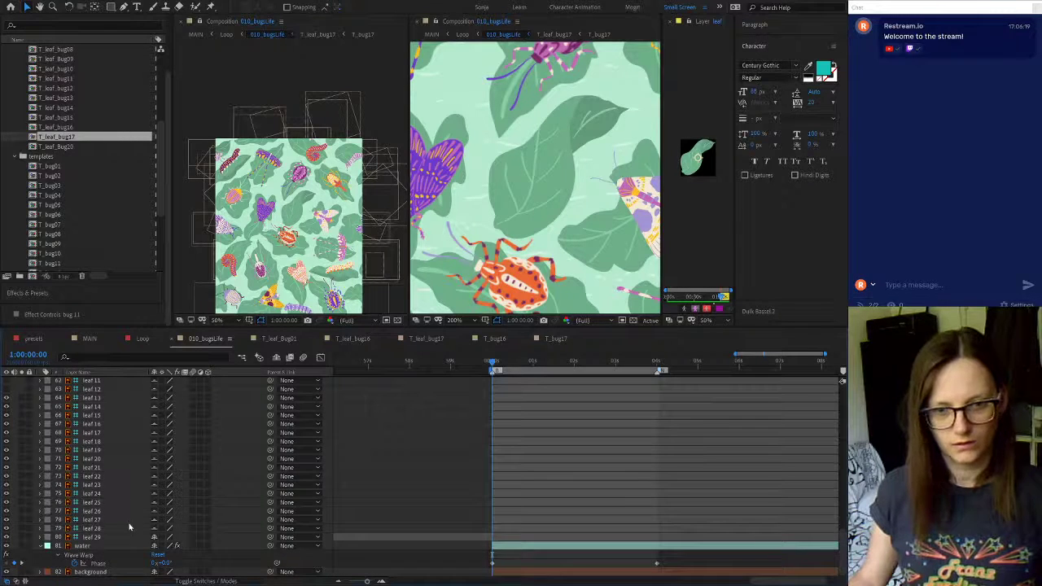
{"action": "scroll", "coordinate": [131, 528], "scroll_direction": "up", "scroll_amount": 7}
{"action": "scroll", "coordinate": [131, 528], "scroll_direction": "up", "scroll_amount": 10}
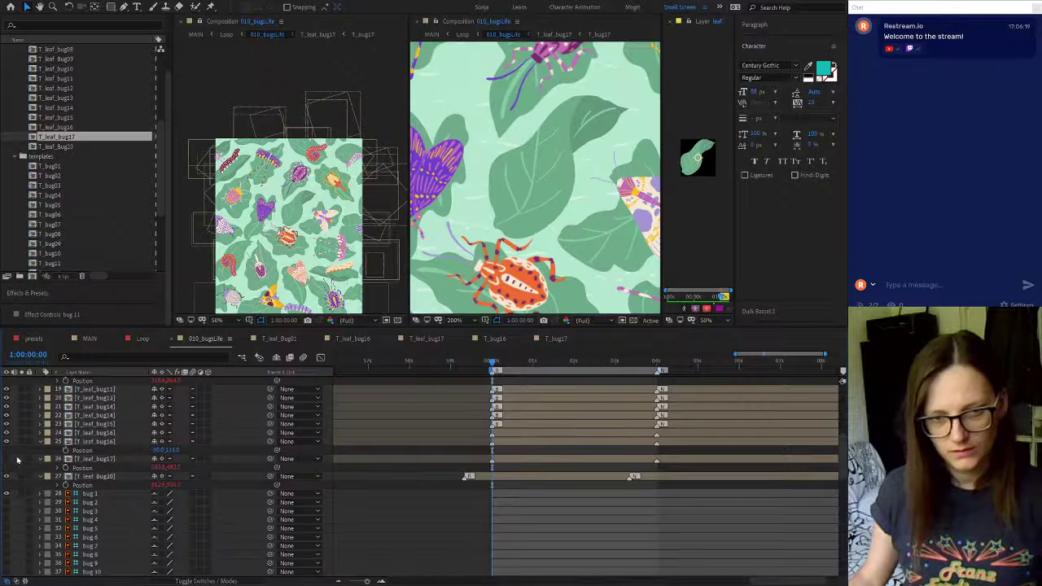
{"action": "left_click", "coordinate": [8, 461]}
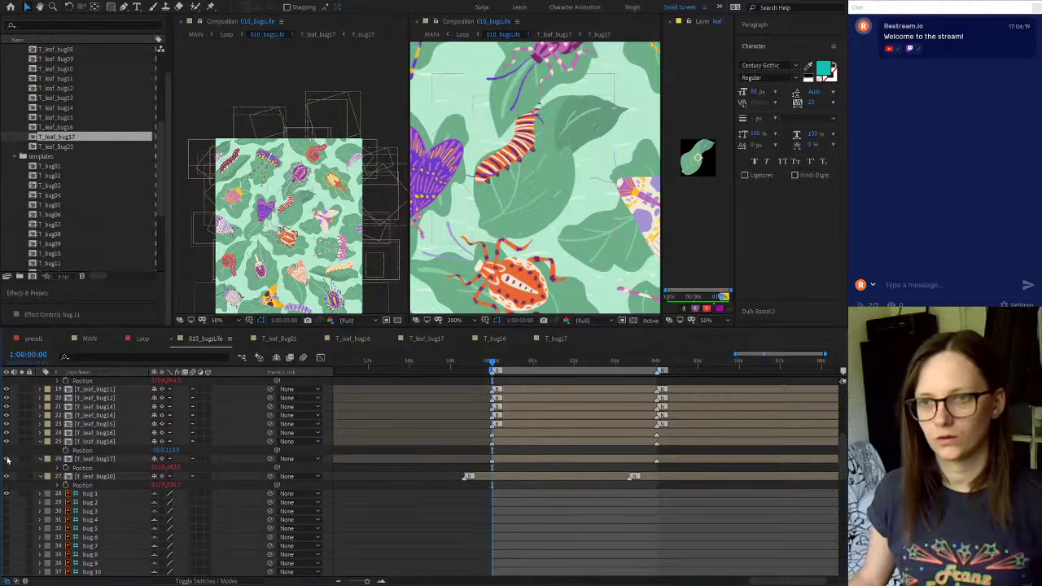
Move the T_leaf_bug17 layer up the stack to directly above T_leaf_bug08
{"action": "left_click", "coordinate": [119, 463]}
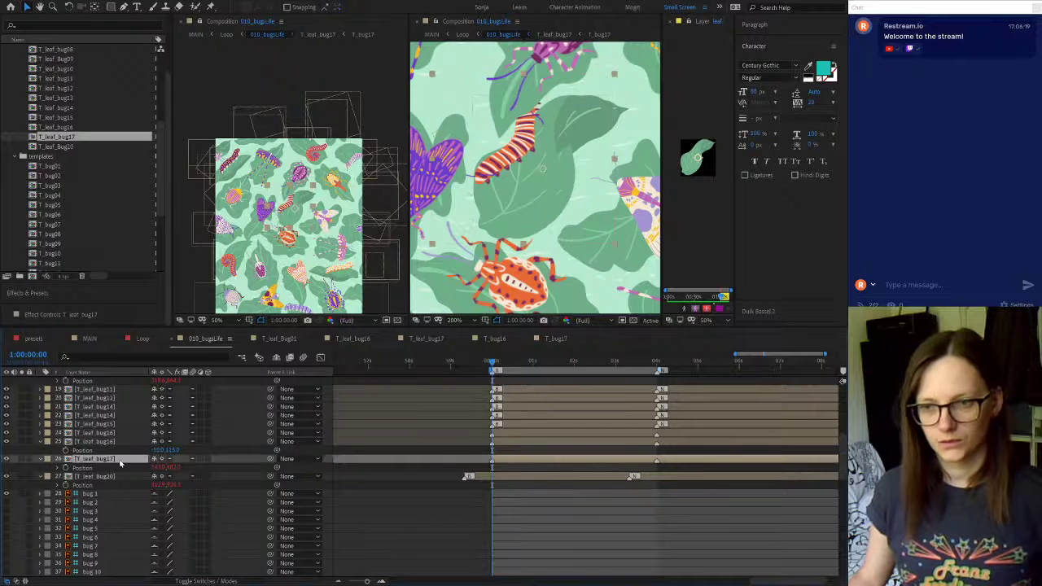
{"action": "scroll", "coordinate": [548, 152], "scroll_direction": "down", "scroll_amount": 2}
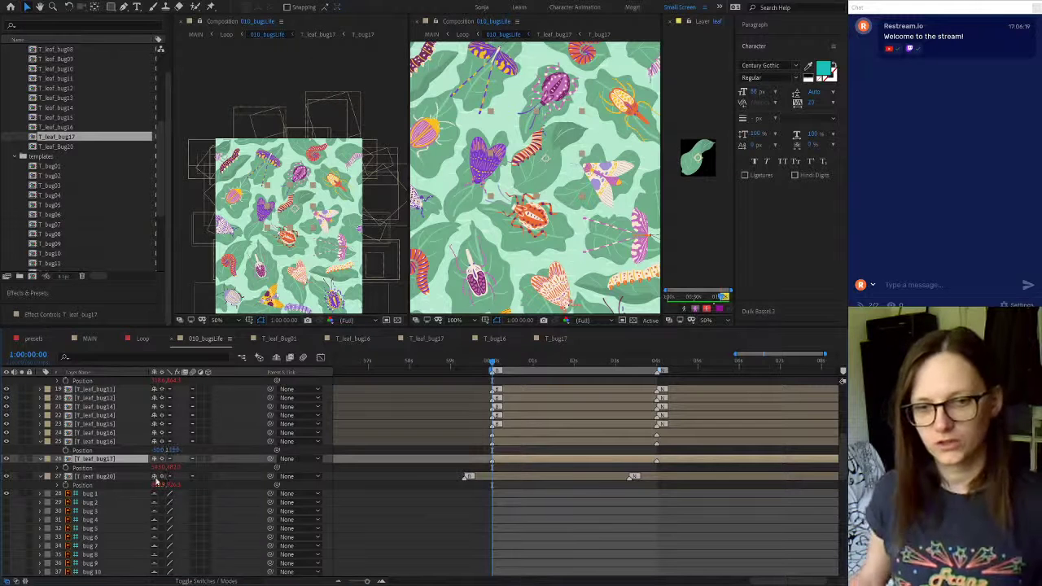
{"action": "left_click", "coordinate": [110, 442]}
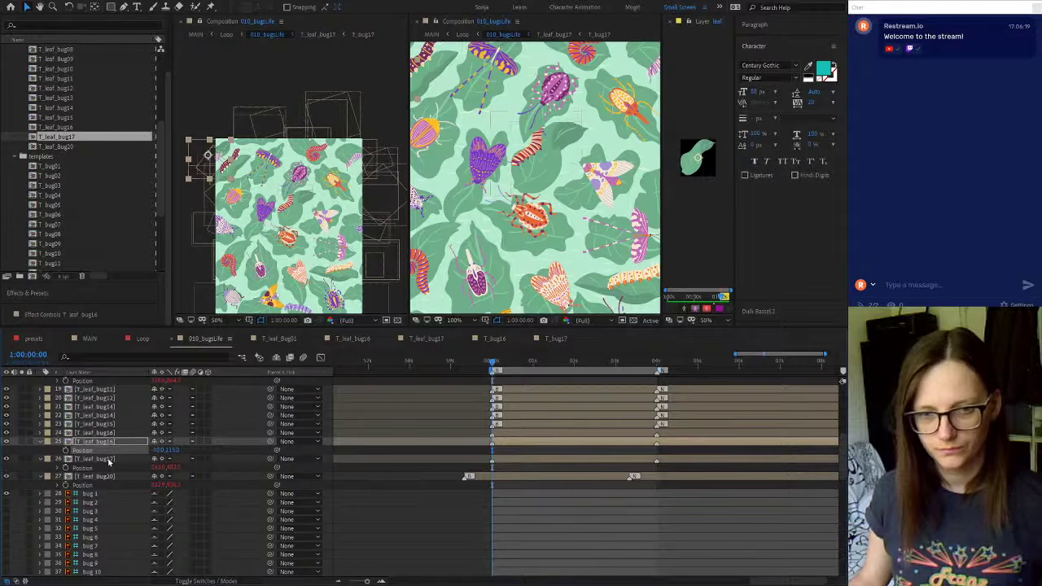
{"action": "left_click", "coordinate": [110, 458]}
{"action": "left_click", "coordinate": [558, 83]}
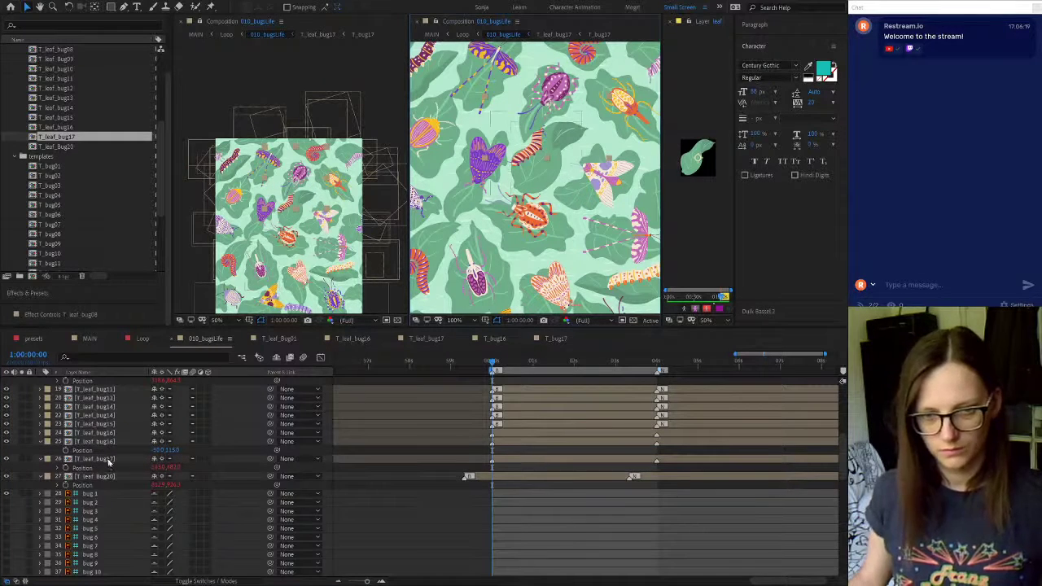
{"action": "mouse_move", "coordinate": [111, 460]}
{"action": "left_mouse_down"}
{"action": "mouse_move", "coordinate": [128, 386]}
{"action": "mouse_move", "coordinate": [122, 471]}
{"action": "left_mouse_up"}
{"action": "left_click", "coordinate": [561, 88]}
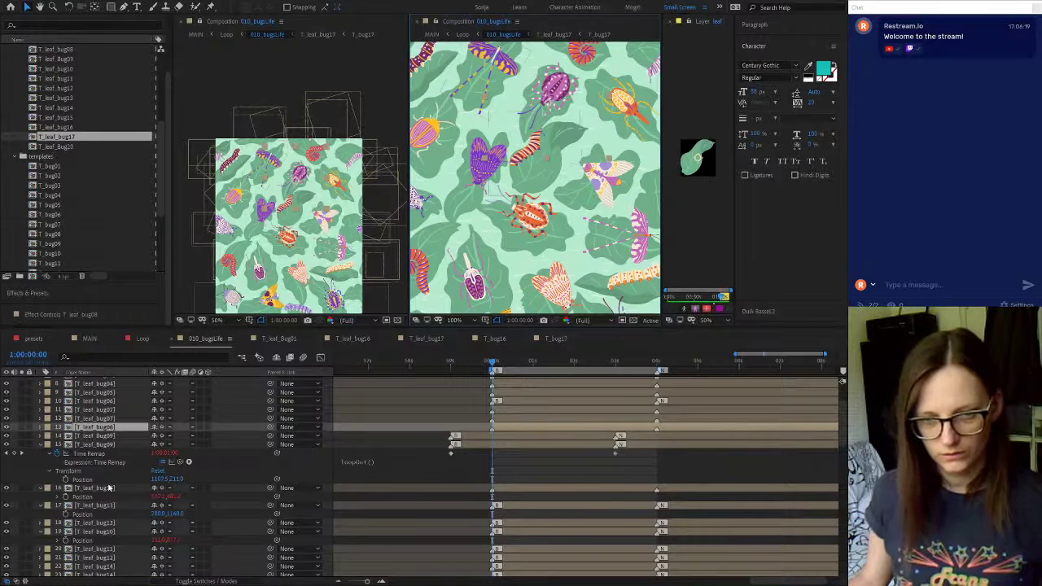
{"action": "left_click_drag", "start_coordinate": [104, 489], "coordinate": [117, 432]}
{"action": "left_click", "coordinate": [514, 446]}
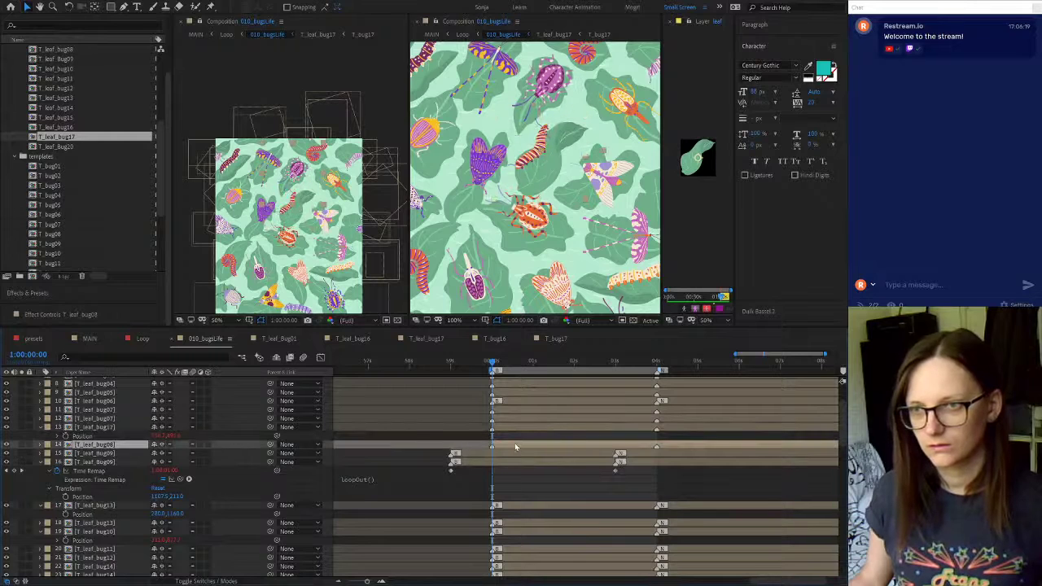
{"action": "left_click", "coordinate": [97, 429]}
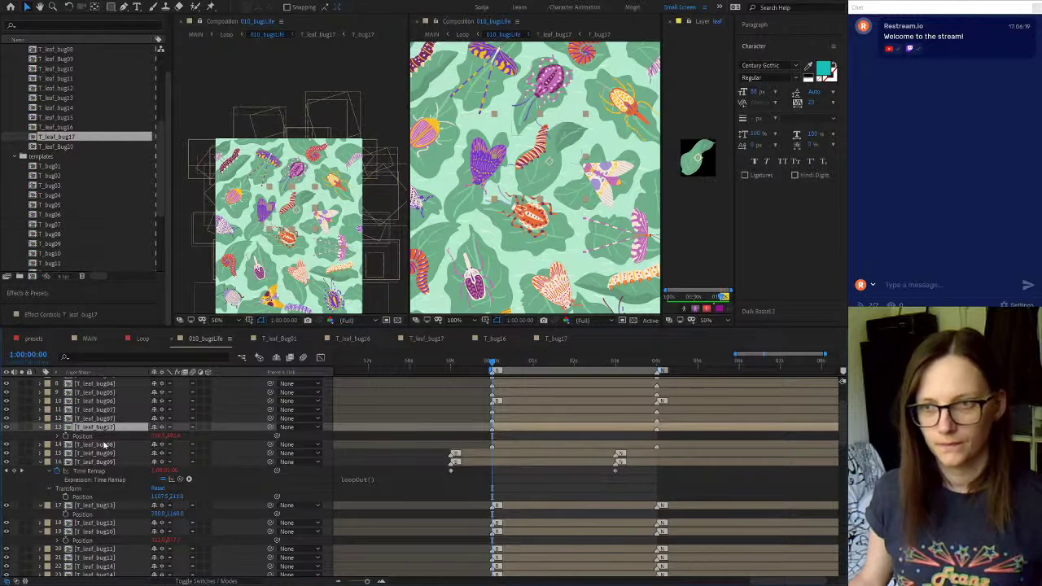
{"action": "left_click", "coordinate": [103, 445]}
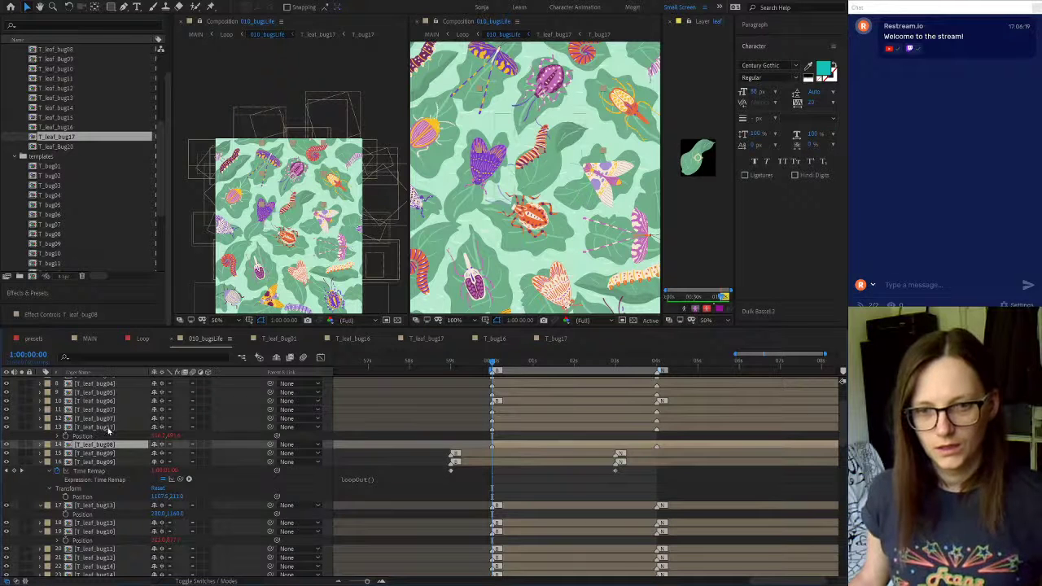
{"action": "left_click", "coordinate": [108, 429]}
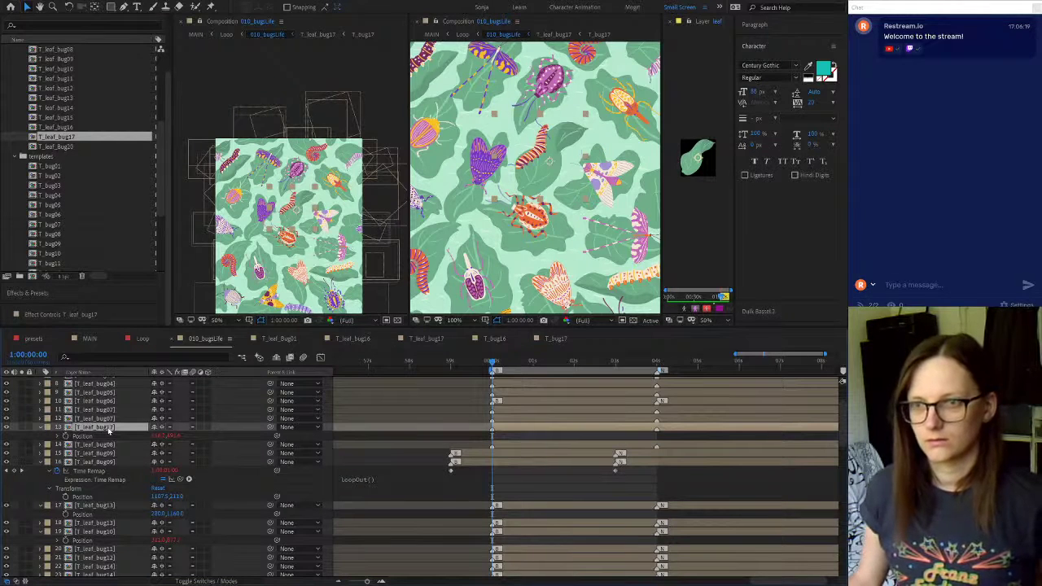
Move the T_leaf_bug15 layer up the stack to directly above T_leaf_bug17
{"action": "left_click", "coordinate": [530, 221]}
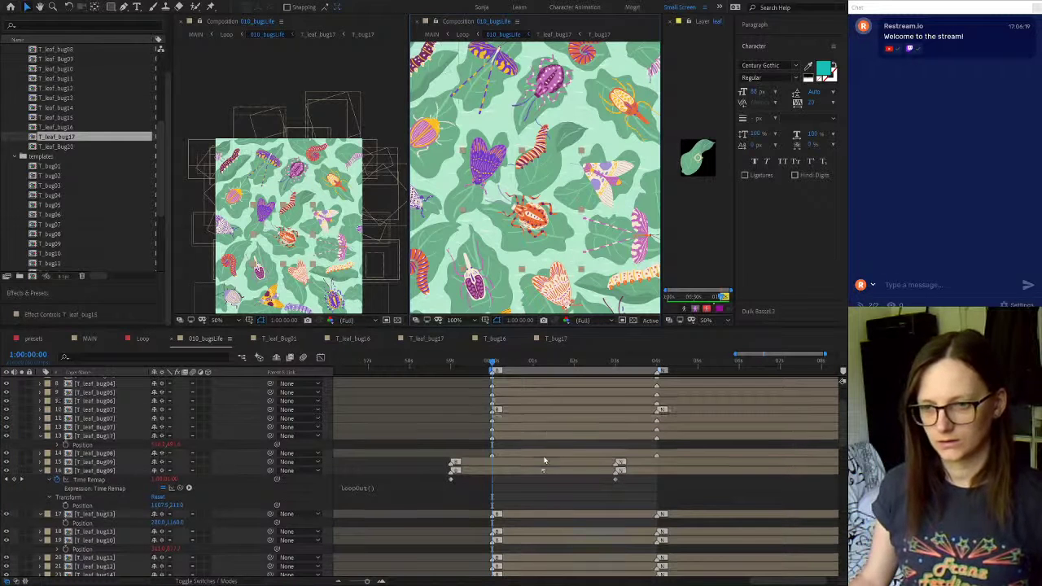
{"action": "scroll", "coordinate": [545, 461], "scroll_direction": "up", "scroll_amount": 3}
{"action": "scroll", "coordinate": [544, 461], "scroll_direction": "down", "scroll_amount": 6}
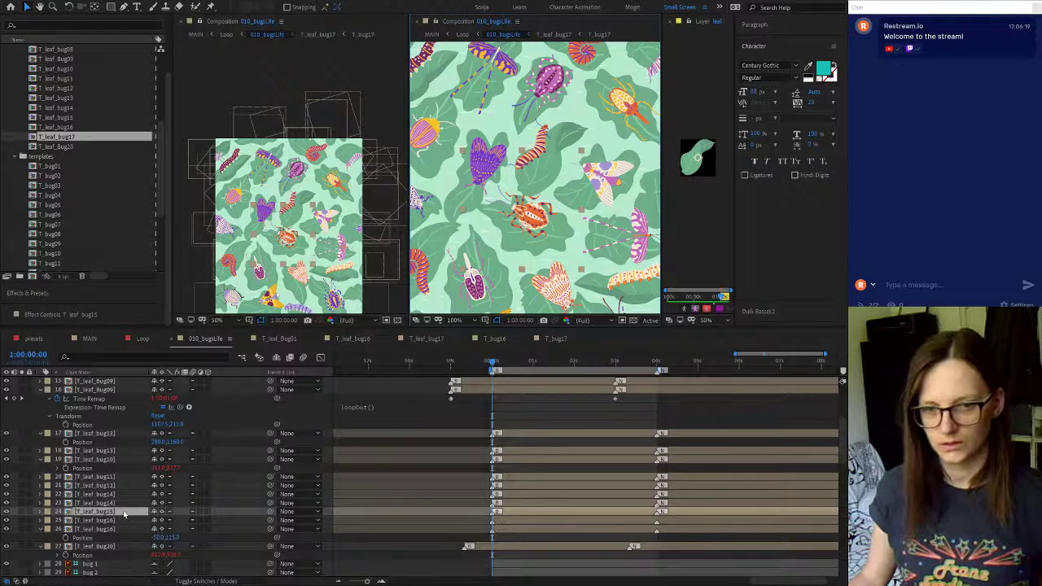
{"action": "left_click_drag", "start_coordinate": [124, 514], "coordinate": [148, 395]}
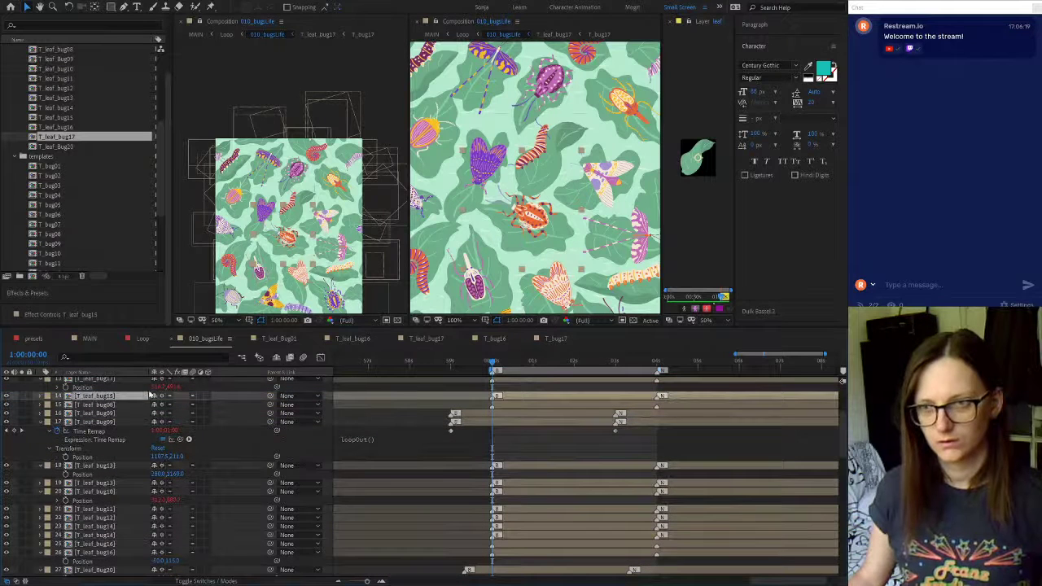
{"action": "scroll", "coordinate": [114, 448], "scroll_direction": "up", "scroll_amount": 2}
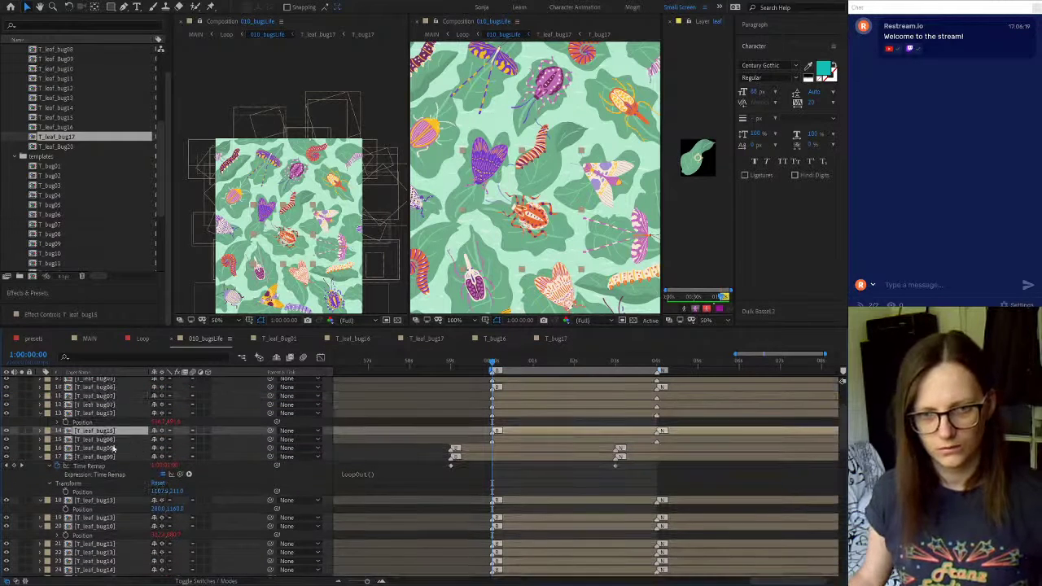
{"action": "left_click_drag", "start_coordinate": [114, 430], "coordinate": [118, 412]}
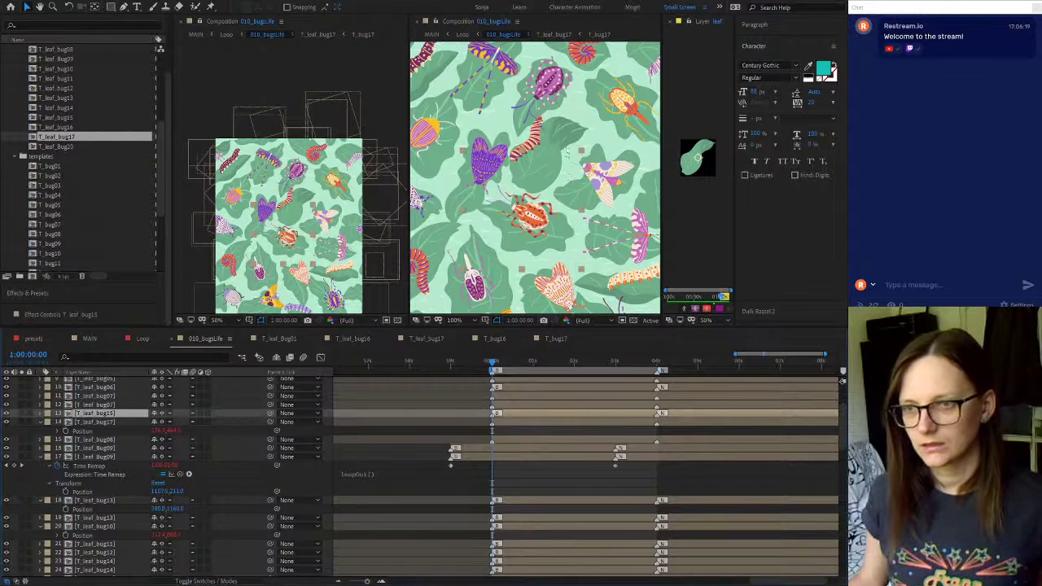
Review the leaf layers and overall pattern in 010_bugsLife, and check the result in the Loop composition
{"action": "left_click", "coordinate": [542, 186]}
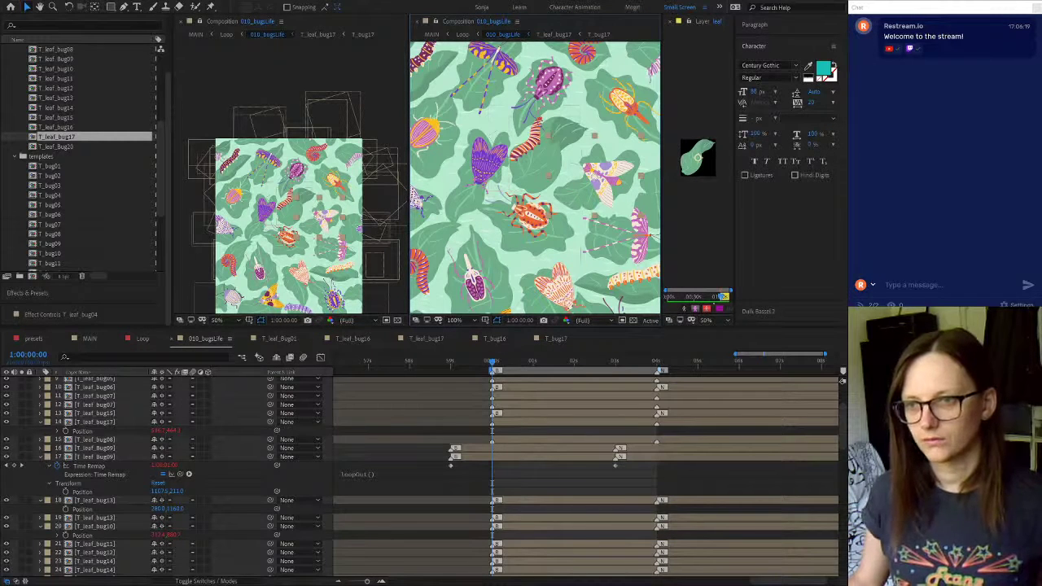
{"action": "scroll", "coordinate": [570, 472], "scroll_direction": "down", "scroll_amount": 10}
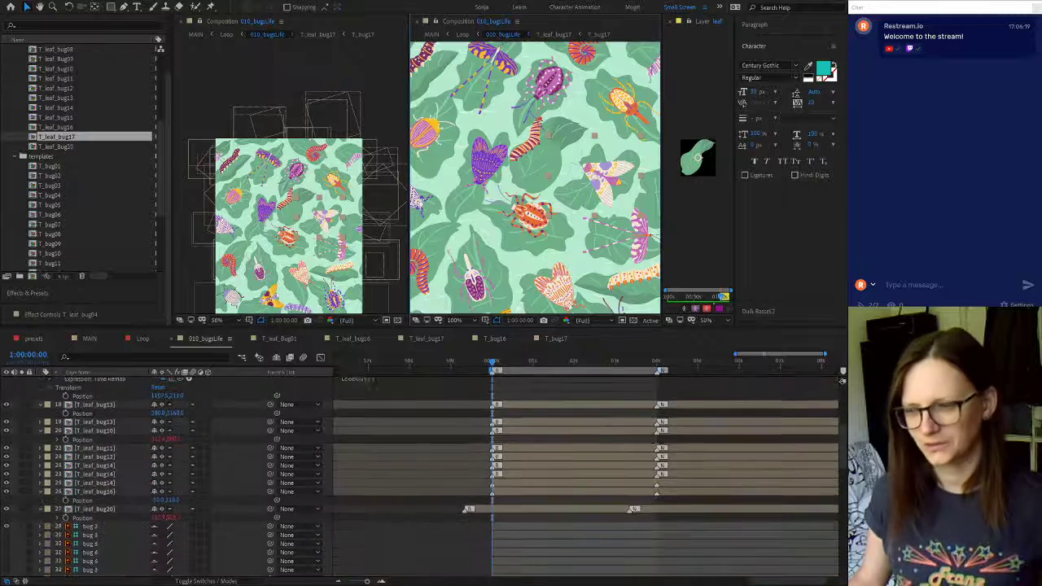
{"action": "scroll", "coordinate": [163, 473], "scroll_direction": "down", "scroll_amount": 7}
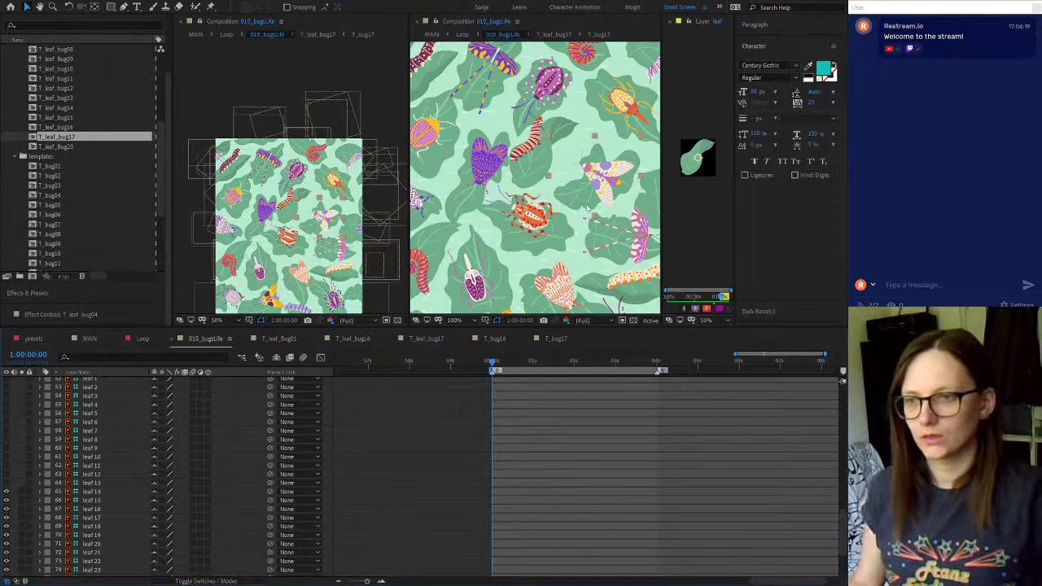
{"action": "scroll", "coordinate": [587, 209], "scroll_direction": "down", "scroll_amount": 2}
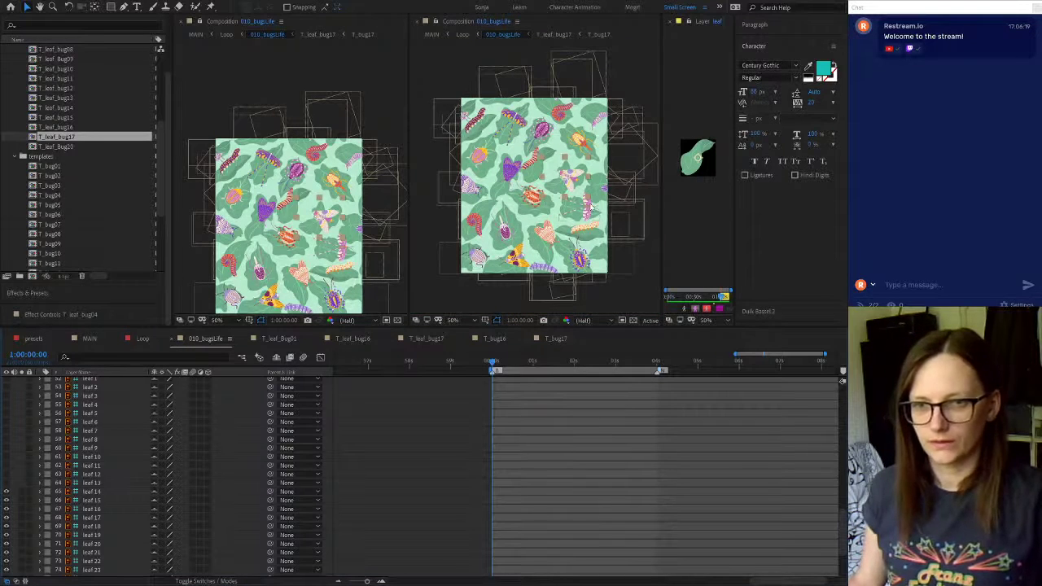
{"action": "left_click", "coordinate": [458, 261]}
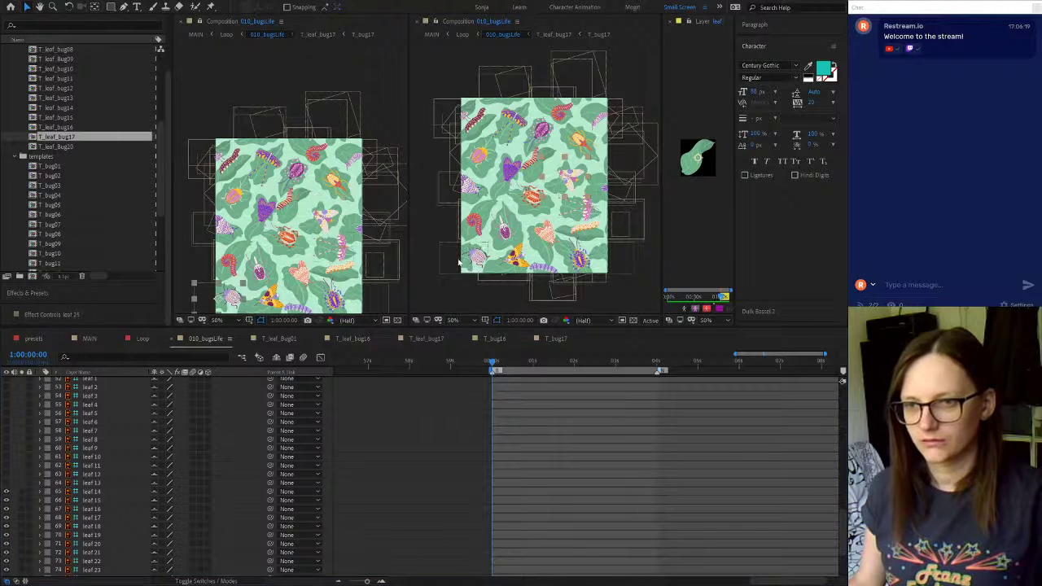
{"action": "left_click", "coordinate": [142, 338]}
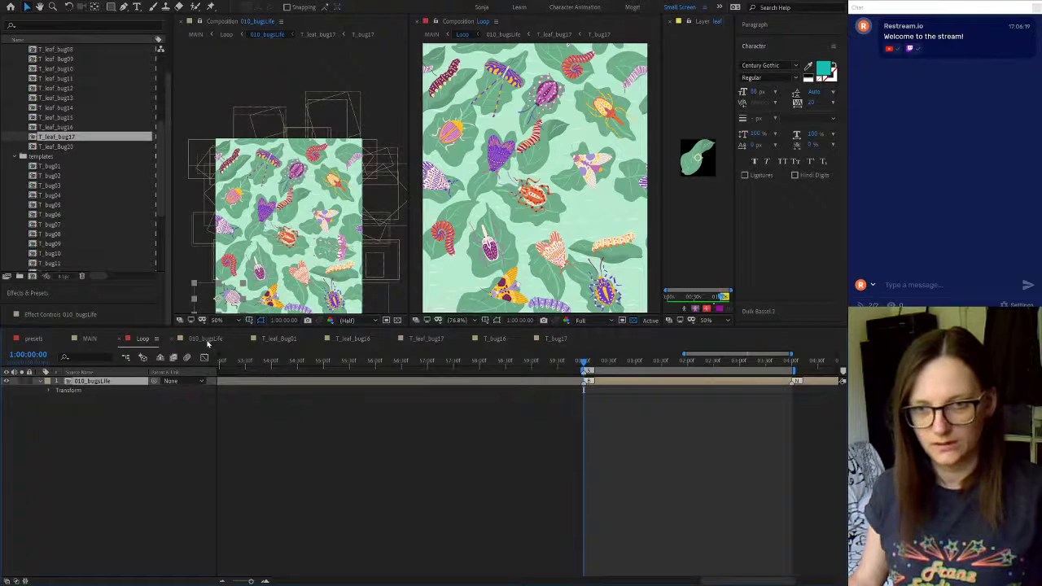
{"action": "left_click", "coordinate": [206, 339]}
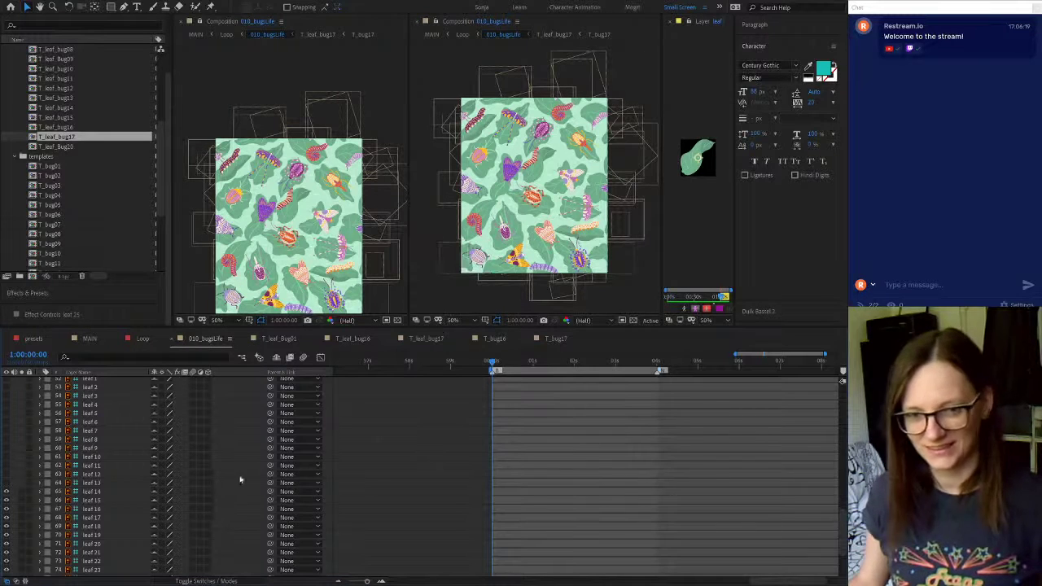
Hide the original leaf 14 layer in the 010_bugsLife composition
{"action": "scroll", "coordinate": [228, 476], "scroll_direction": "up", "scroll_amount": 1}
{"action": "scroll", "coordinate": [112, 500], "scroll_direction": "down", "scroll_amount": 1}
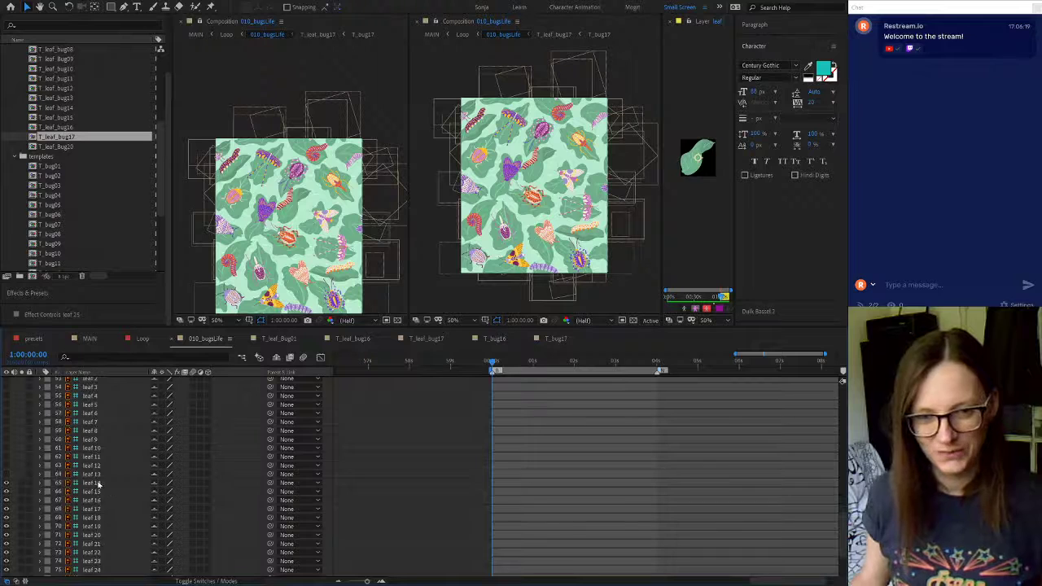
{"action": "left_click", "coordinate": [96, 484]}
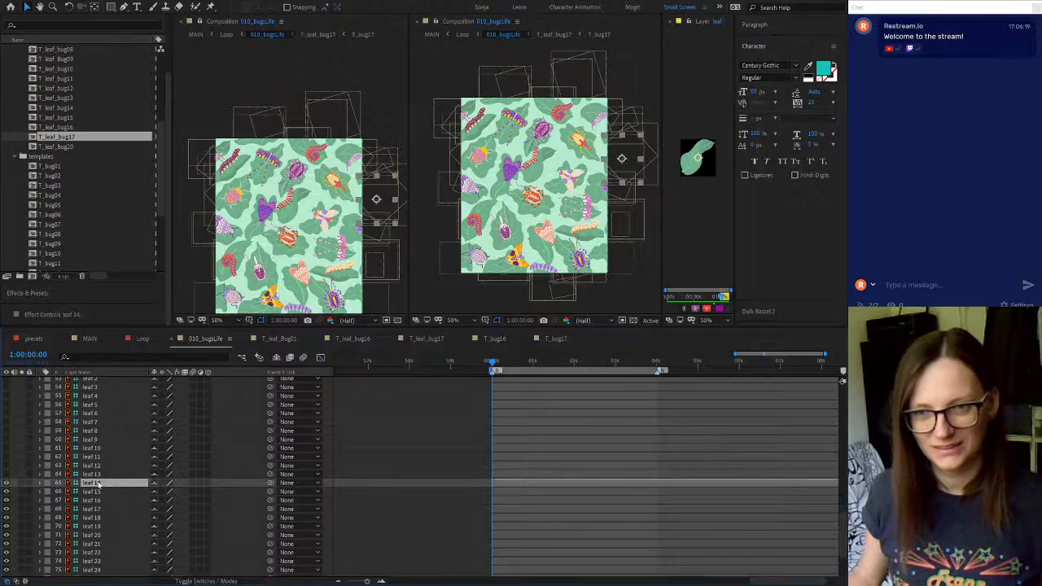
{"action": "left_click", "coordinate": [6, 483]}
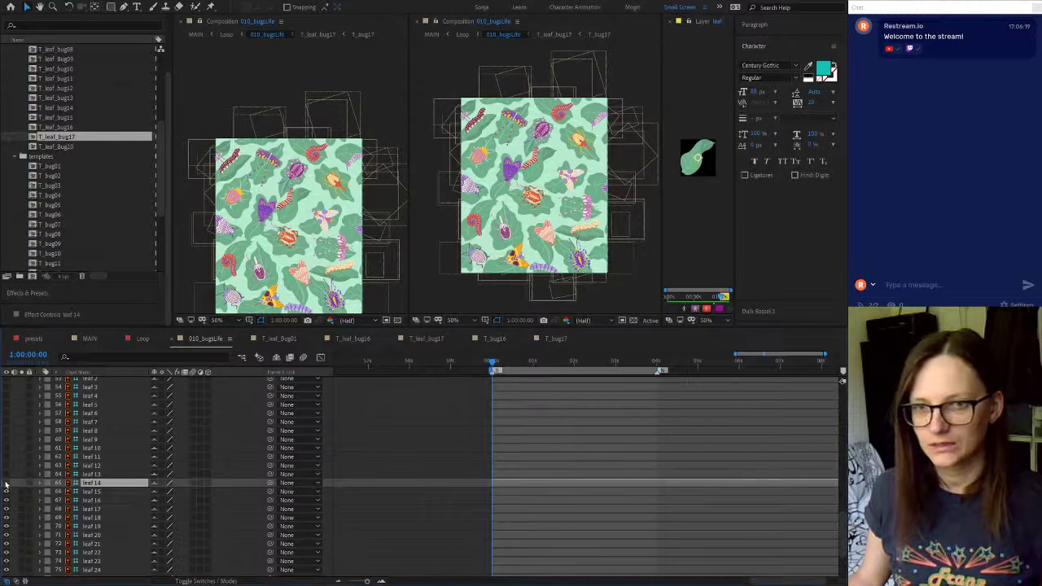
{"action": "left_click", "coordinate": [6, 484]}
{"action": "left_click", "coordinate": [6, 483]}
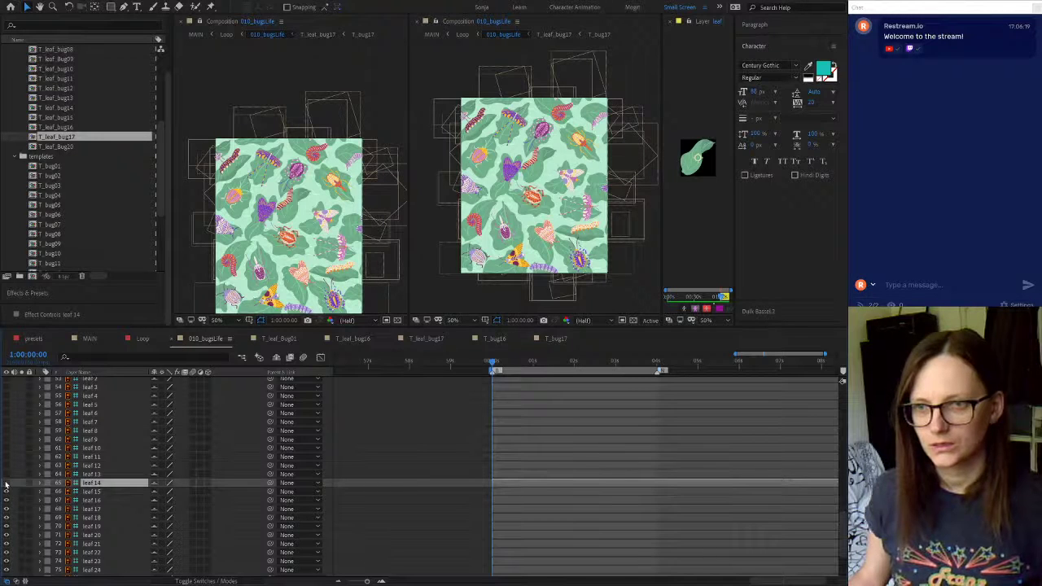
Inspect the T_leaf_bug07 layers at both side edges of the 010_bugsLife artwork
{"action": "left_click", "coordinate": [478, 157]}
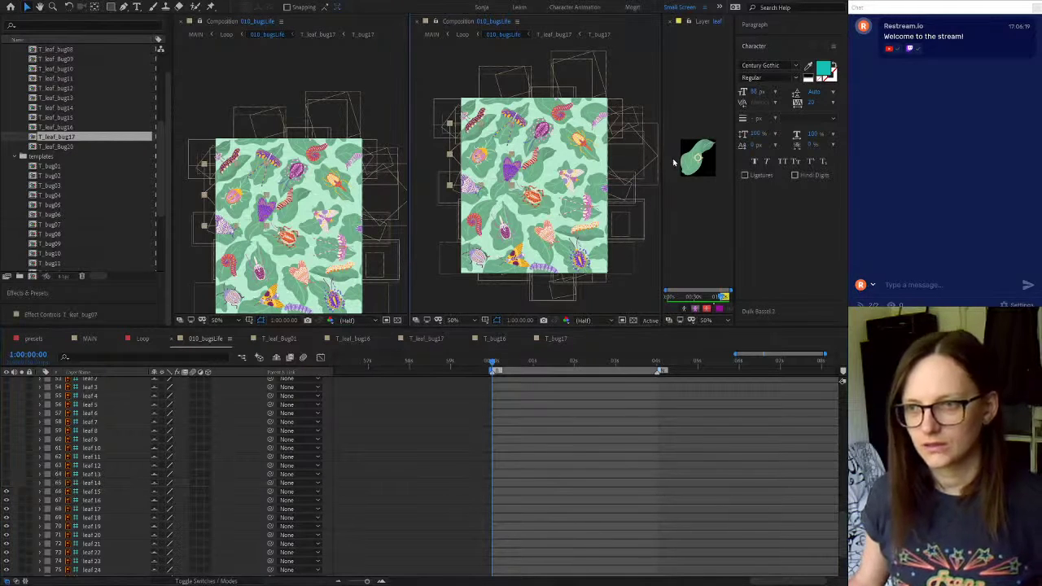
{"action": "left_click", "coordinate": [625, 160]}
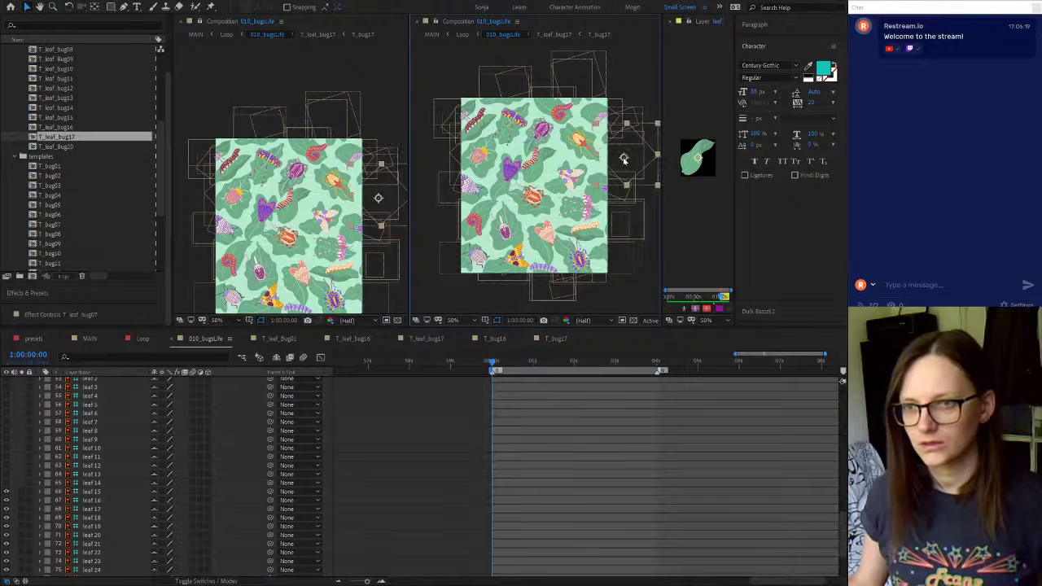
{"action": "scroll", "coordinate": [460, 152], "scroll_direction": "up", "scroll_amount": 2}
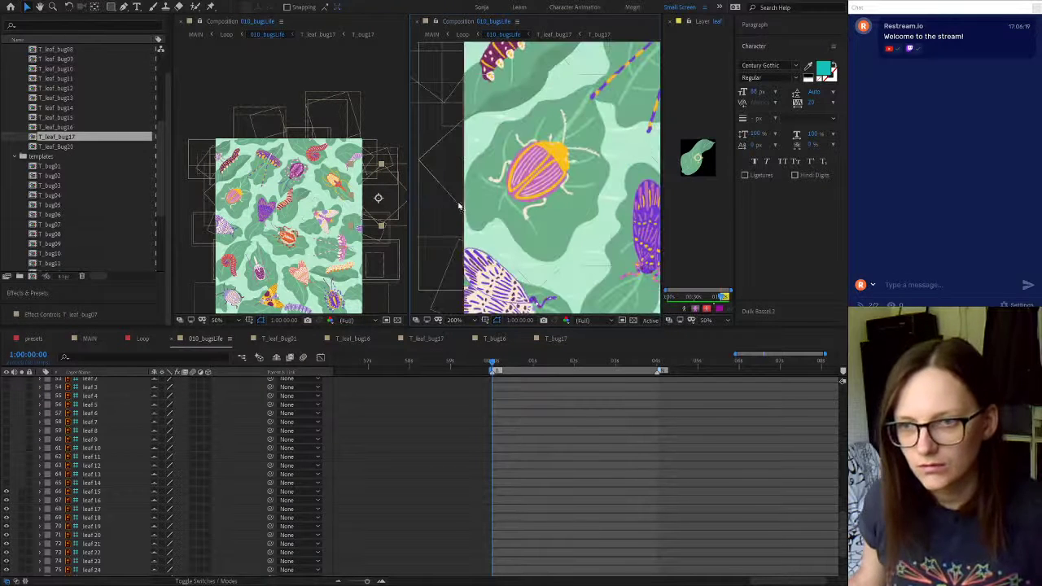
{"action": "scroll", "coordinate": [487, 215], "scroll_direction": "down", "scroll_amount": 2}
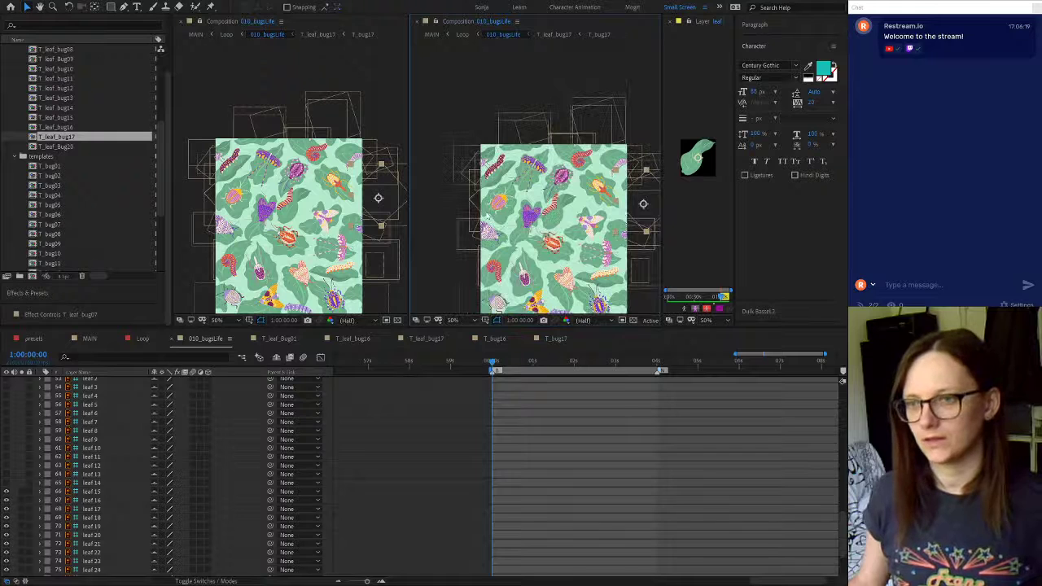
Hide the original leaf 15, leaf 16 and leaf 17 layers, and check leaf 18 by switching its visibility off and on
{"action": "left_click", "coordinate": [93, 492]}
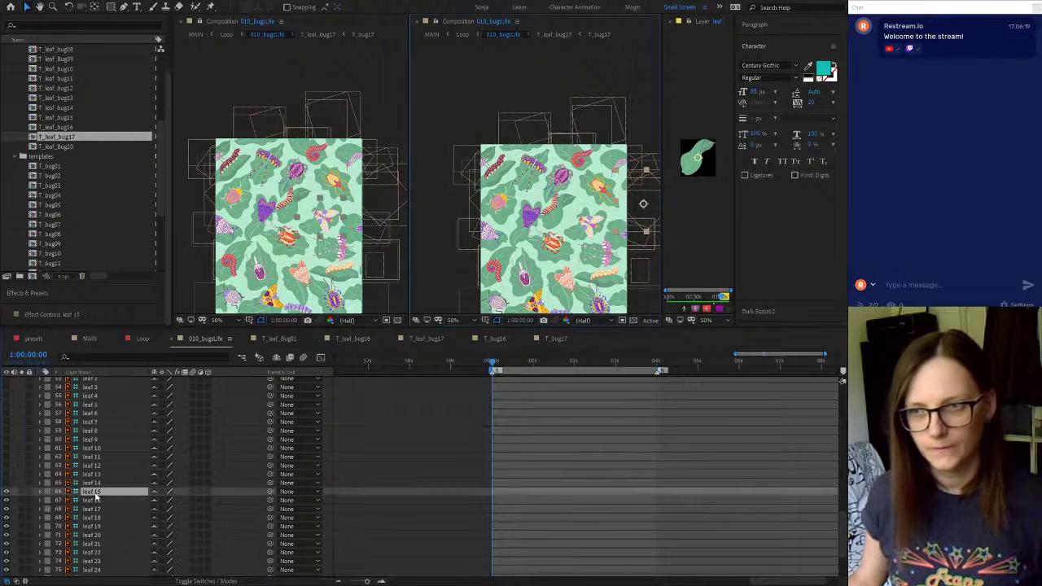
{"action": "left_click", "coordinate": [5, 492]}
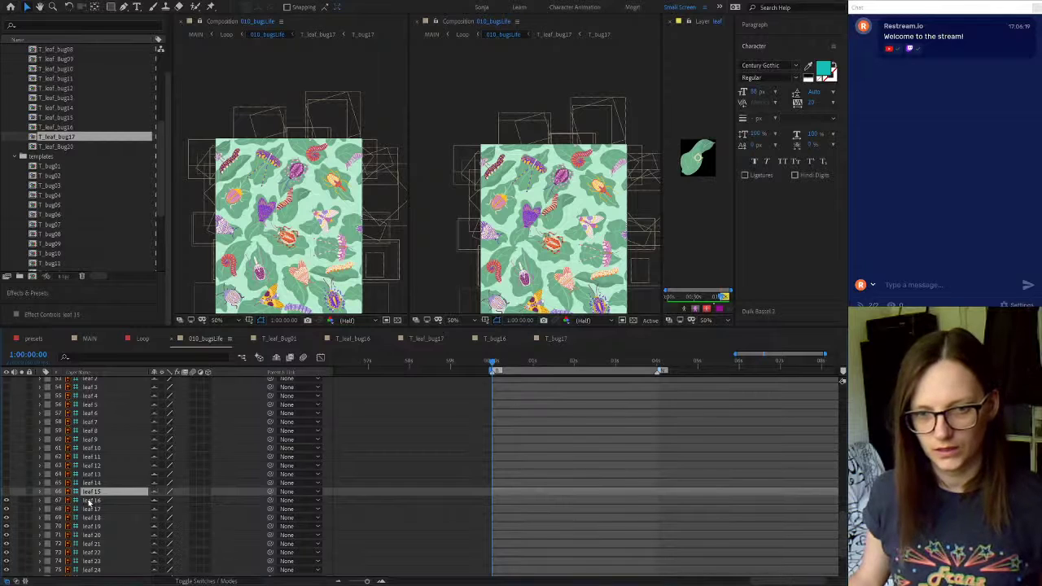
{"action": "left_click", "coordinate": [91, 499]}
{"action": "left_click", "coordinate": [6, 501]}
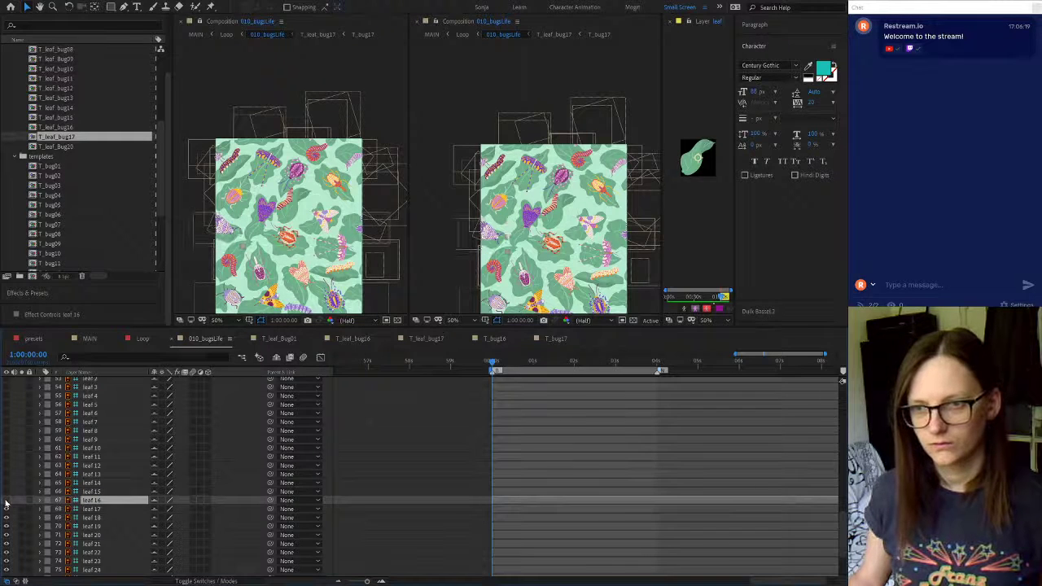
{"action": "left_click", "coordinate": [91, 509]}
{"action": "left_click", "coordinate": [6, 509]}
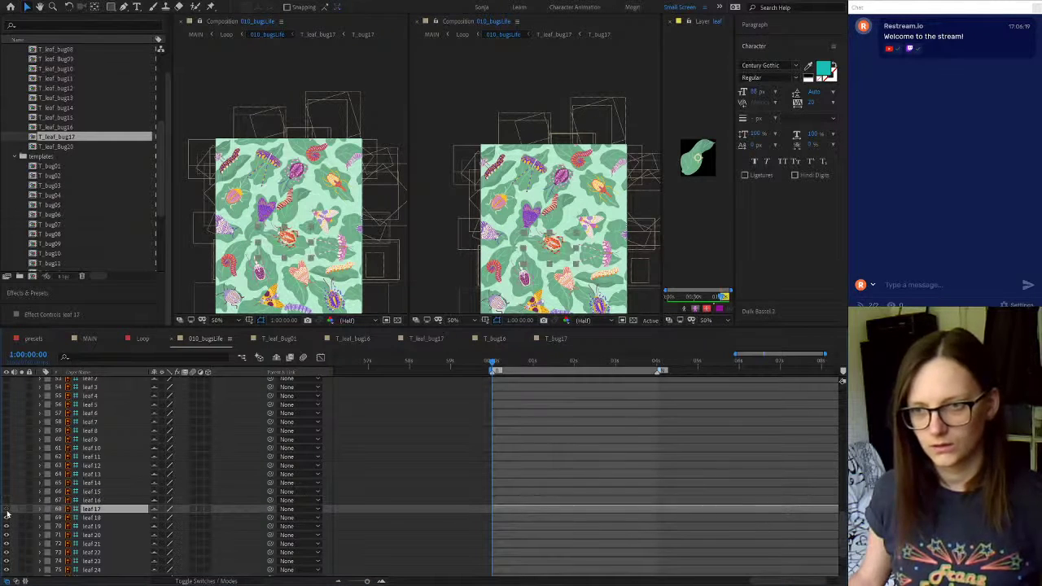
{"action": "left_click", "coordinate": [96, 518]}
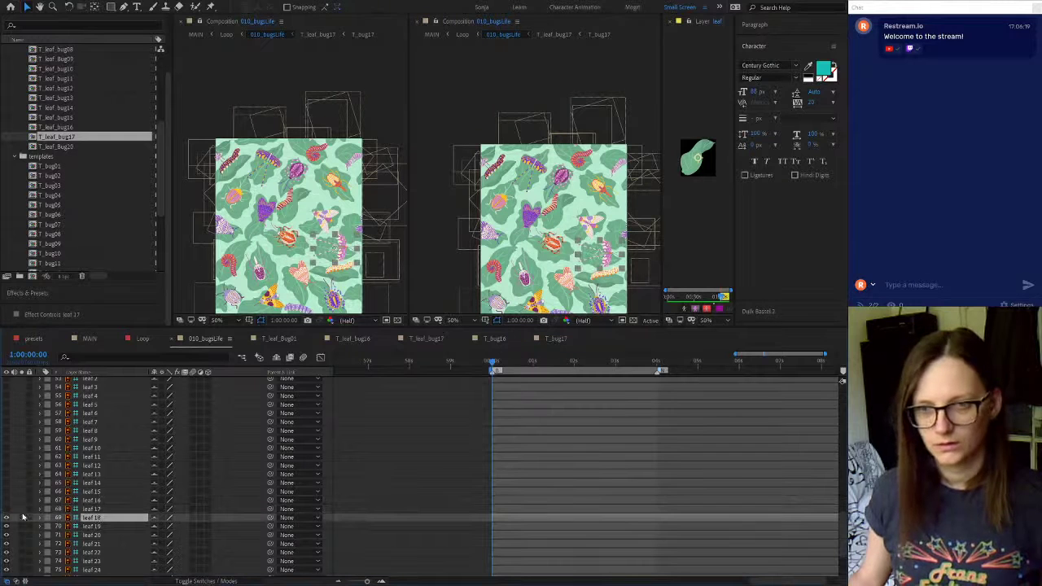
{"action": "left_click", "coordinate": [5, 518]}
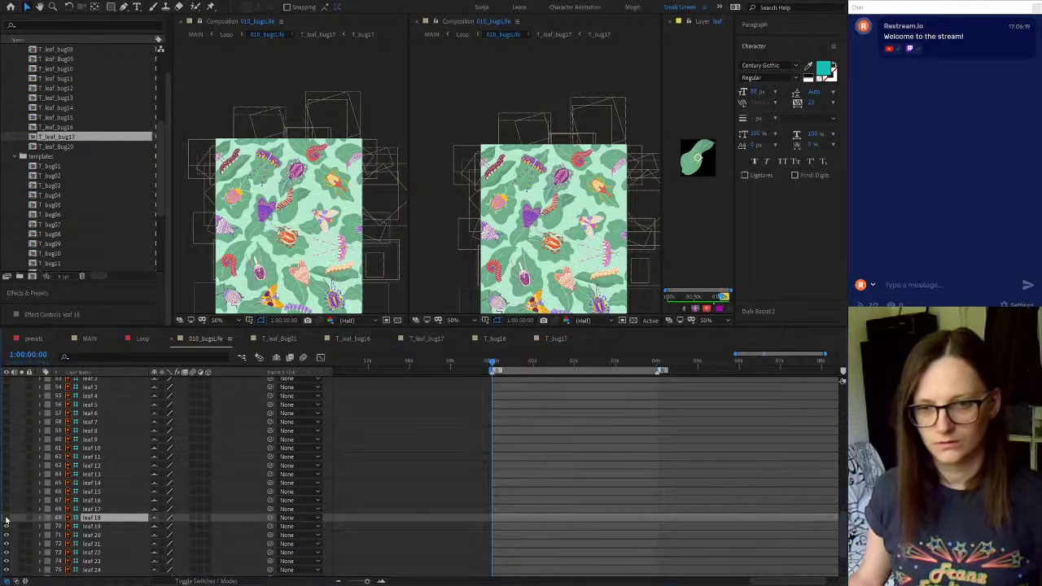
Hide the original leaf 19, leaf 20 and leaf 21 layers in the 010_bugsLife composition
{"action": "left_click", "coordinate": [92, 527]}
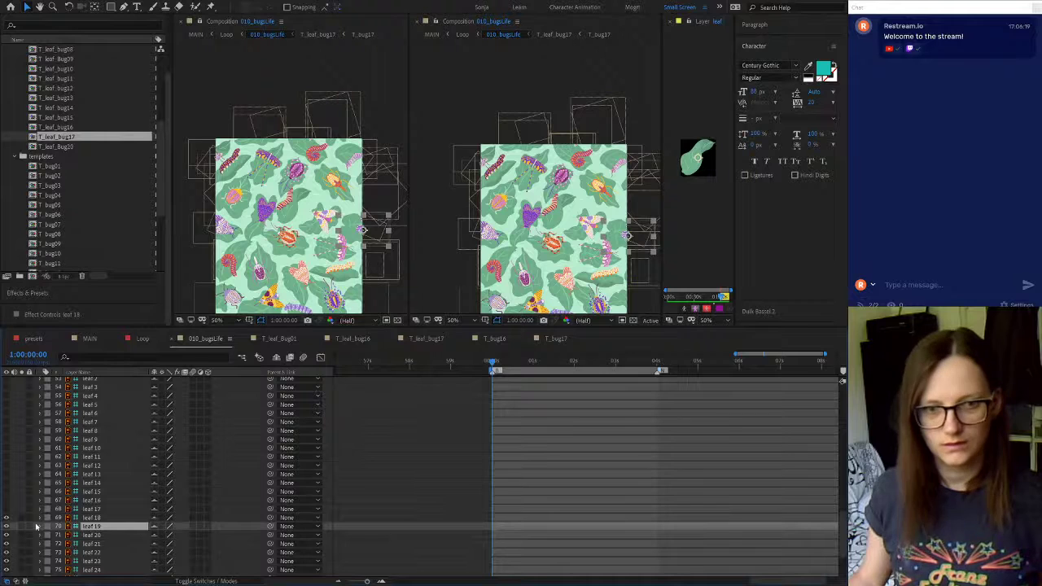
{"action": "left_click", "coordinate": [6, 527]}
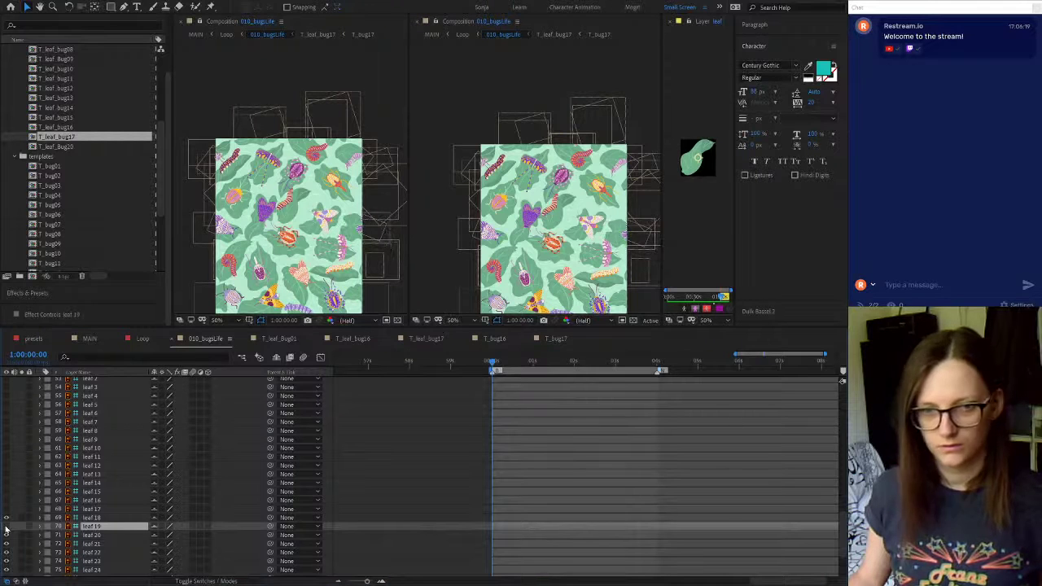
{"action": "left_click", "coordinate": [92, 535]}
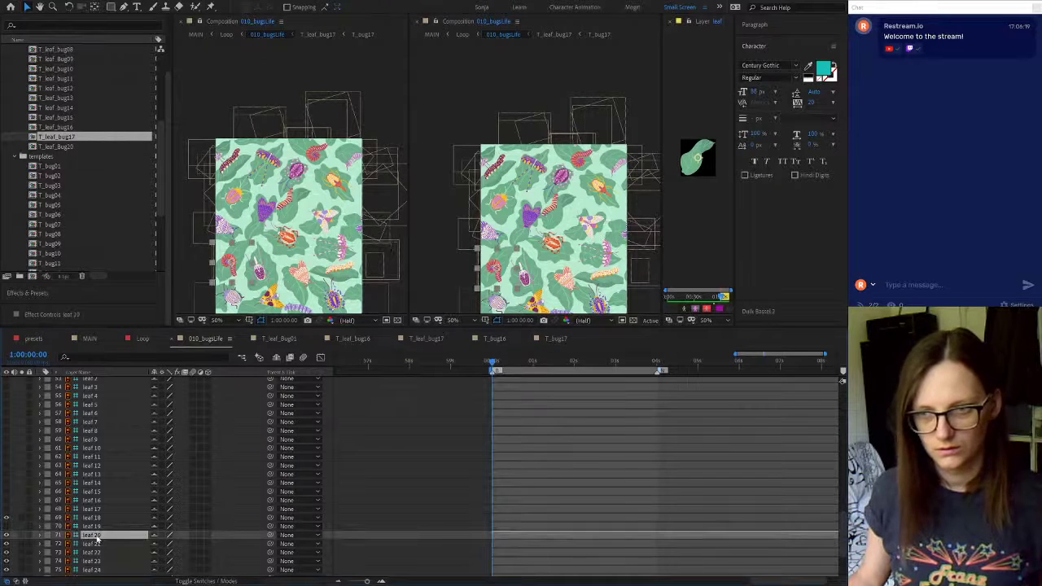
{"action": "left_click", "coordinate": [6, 535]}
{"action": "scroll", "coordinate": [140, 524], "scroll_direction": "down", "scroll_amount": 1}
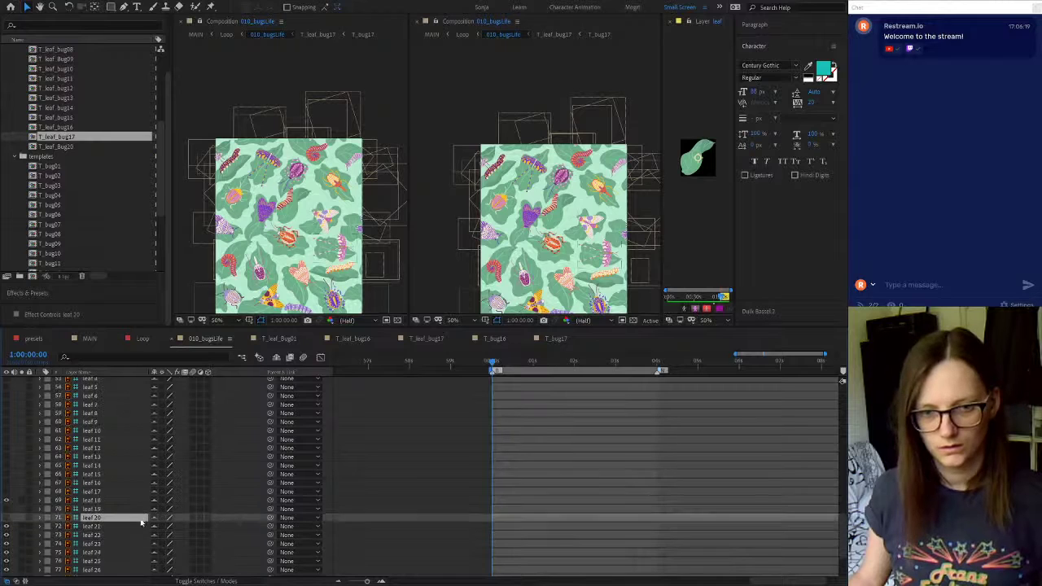
{"action": "scroll", "coordinate": [141, 524], "scroll_direction": "down", "scroll_amount": 2}
{"action": "left_click", "coordinate": [92, 500]}
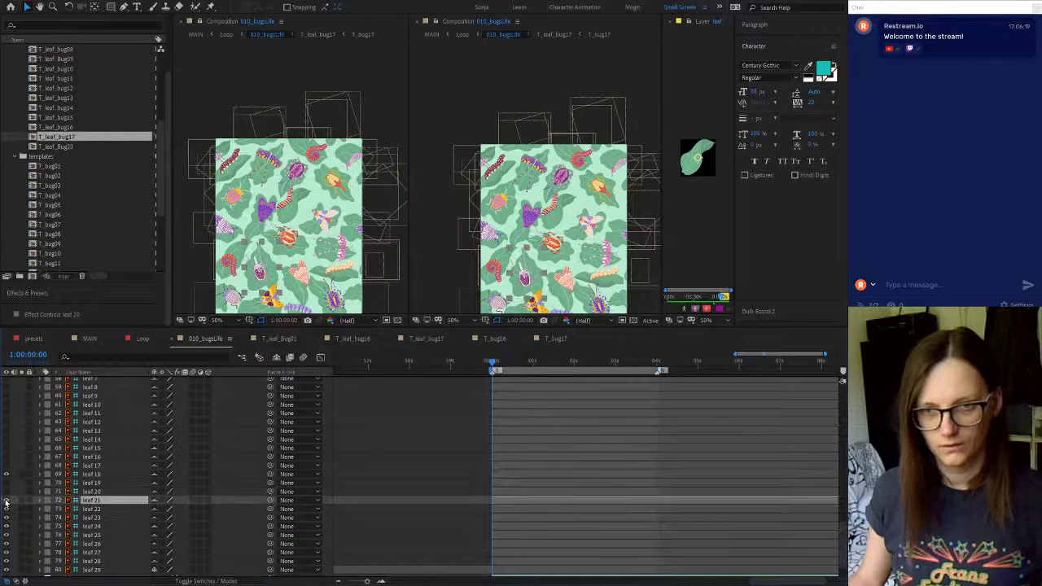
{"action": "left_click", "coordinate": [6, 501]}
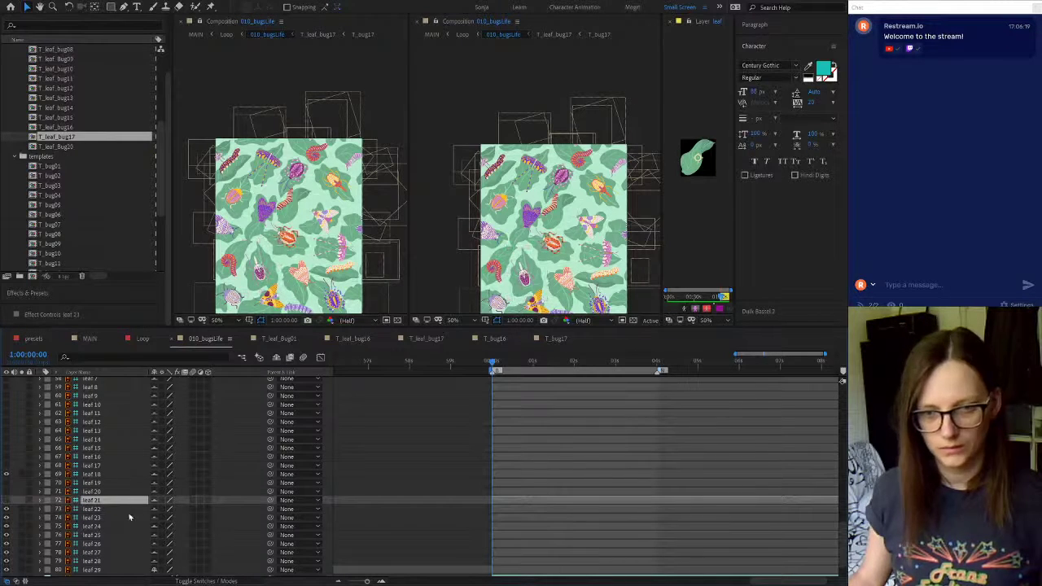
Hide the original leaf 22, leaf 23 and leaf 24 layers in the 010_bugsLife composition
{"action": "left_click", "coordinate": [94, 510]}
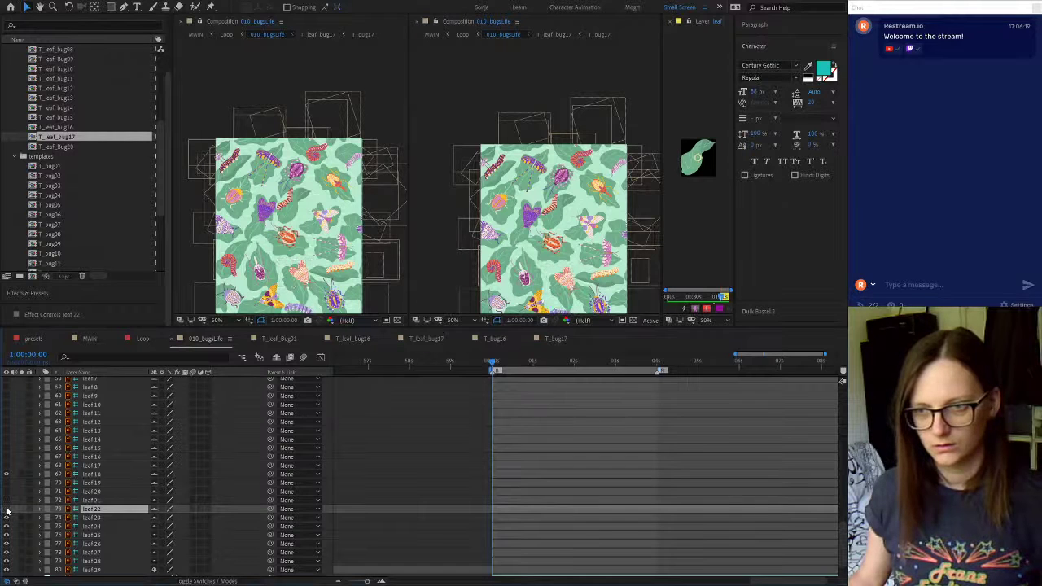
{"action": "left_click", "coordinate": [93, 518]}
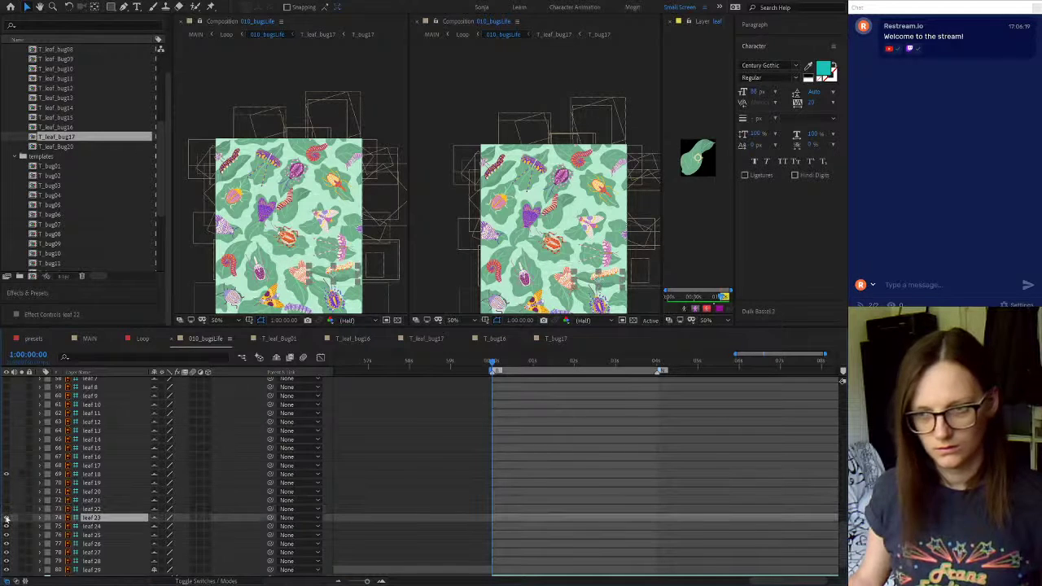
{"action": "left_click", "coordinate": [6, 519]}
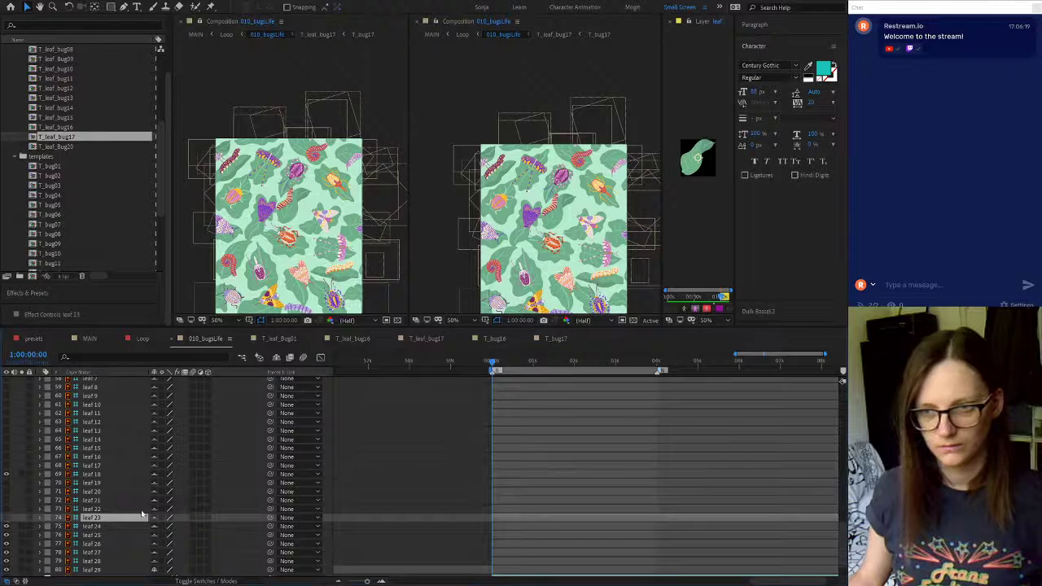
{"action": "scroll", "coordinate": [90, 513], "scroll_direction": "down", "scroll_amount": 1}
{"action": "left_click", "coordinate": [92, 501]}
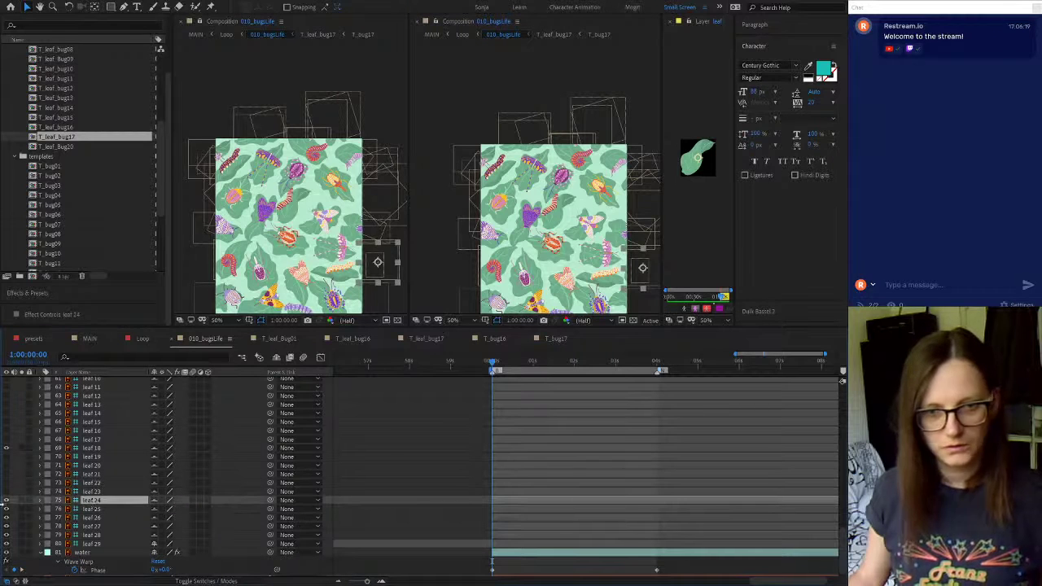
{"action": "left_click", "coordinate": [6, 501]}
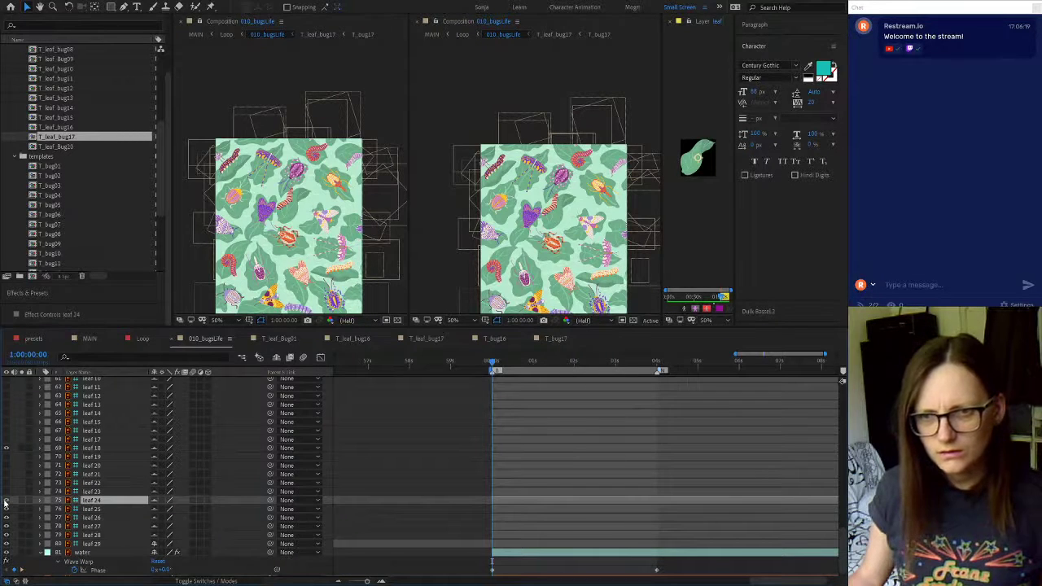
Check what the leaf 25 layer contributes to the pattern by switching its visibility off and back on
{"action": "left_click", "coordinate": [103, 510]}
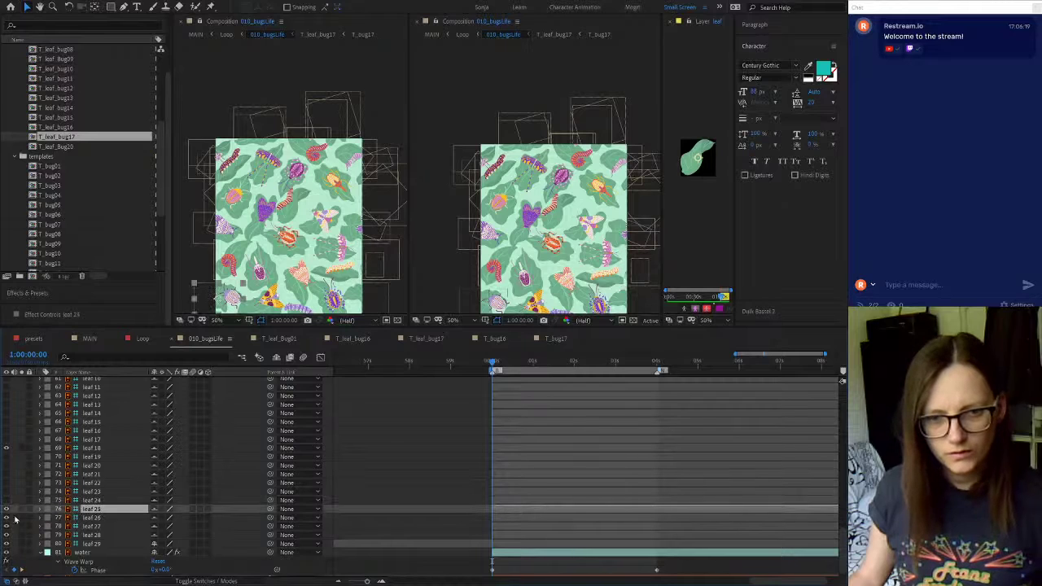
{"action": "left_click", "coordinate": [5, 510]}
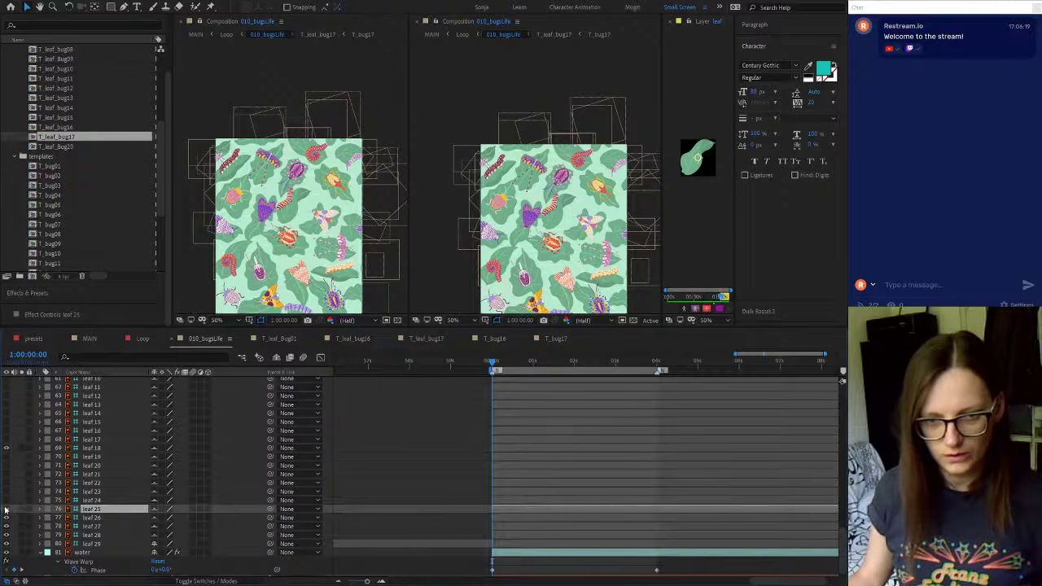
{"action": "left_click", "coordinate": [6, 510]}
Hide the original leaf 26 and leaf 27 layers in the 010_bugsLife composition
{"action": "left_click", "coordinate": [87, 518]}
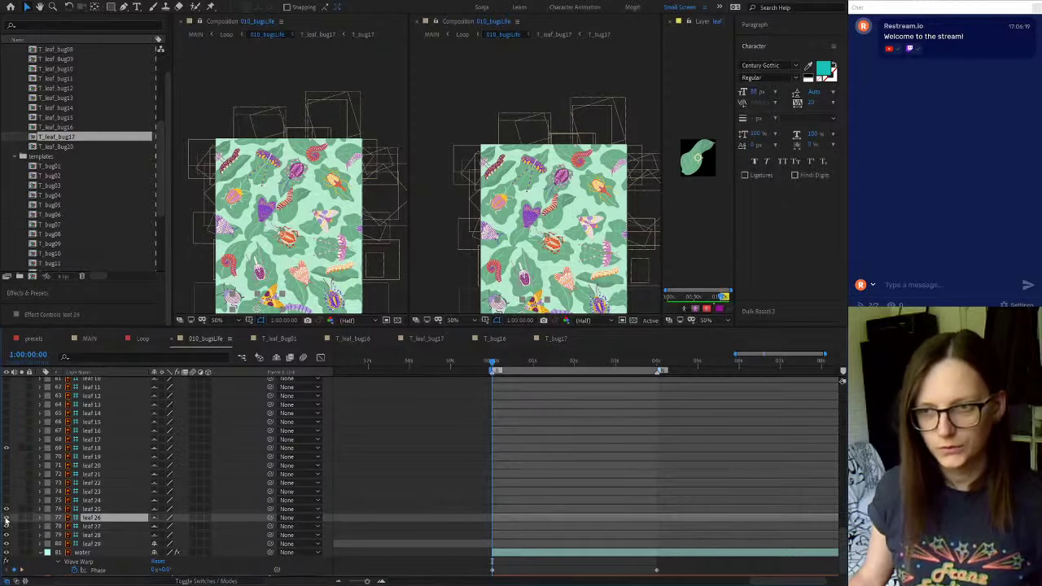
{"action": "left_click", "coordinate": [5, 519]}
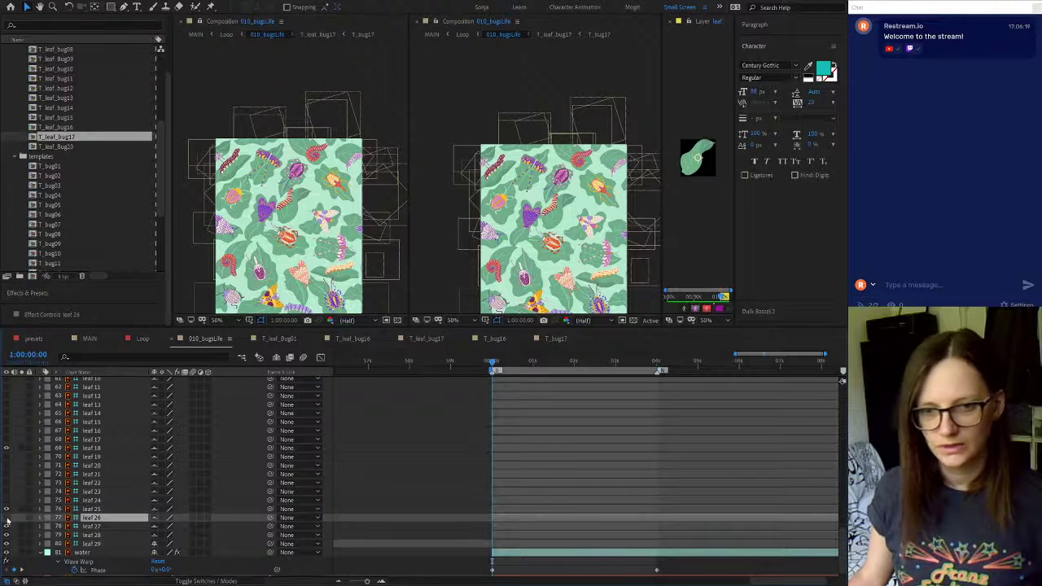
{"action": "left_click", "coordinate": [93, 528]}
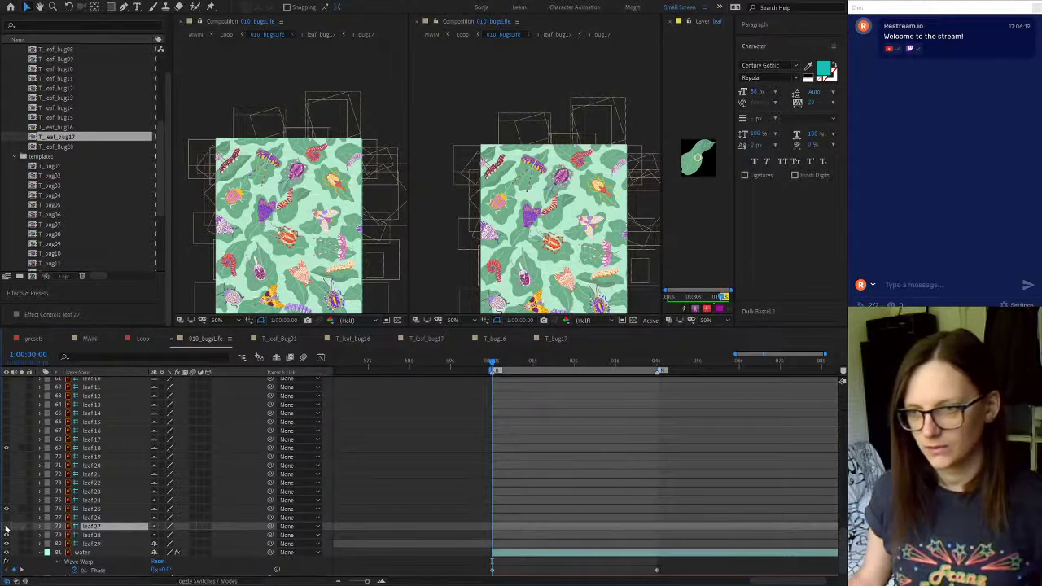
{"action": "left_click", "coordinate": [5, 527]}
Check what the leaf 28 layer contributes by toggling its visibility repeatedly, leaving the layer shown
{"action": "left_click", "coordinate": [99, 536]}
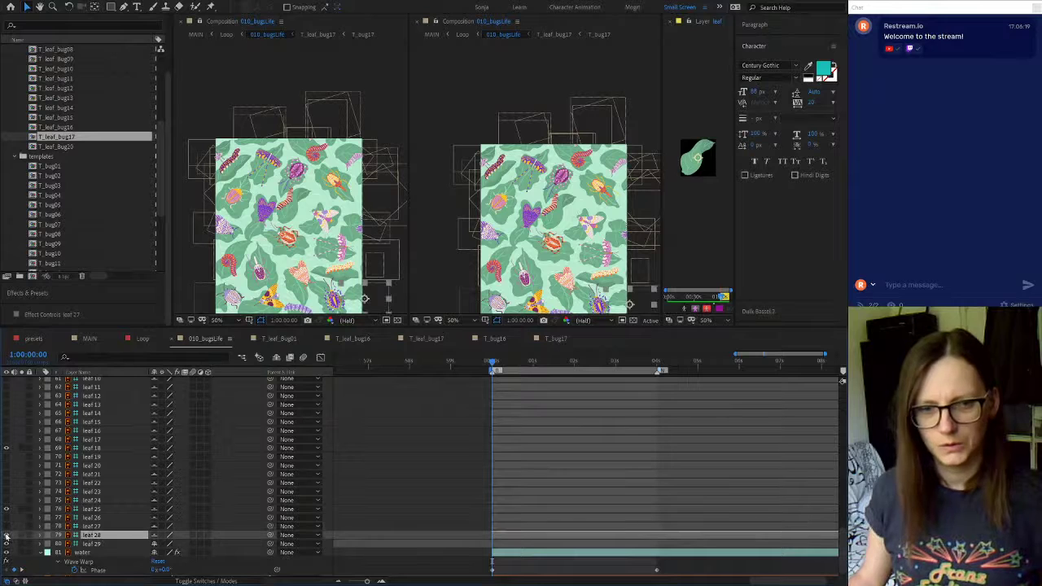
{"action": "left_click", "coordinate": [7, 535]}
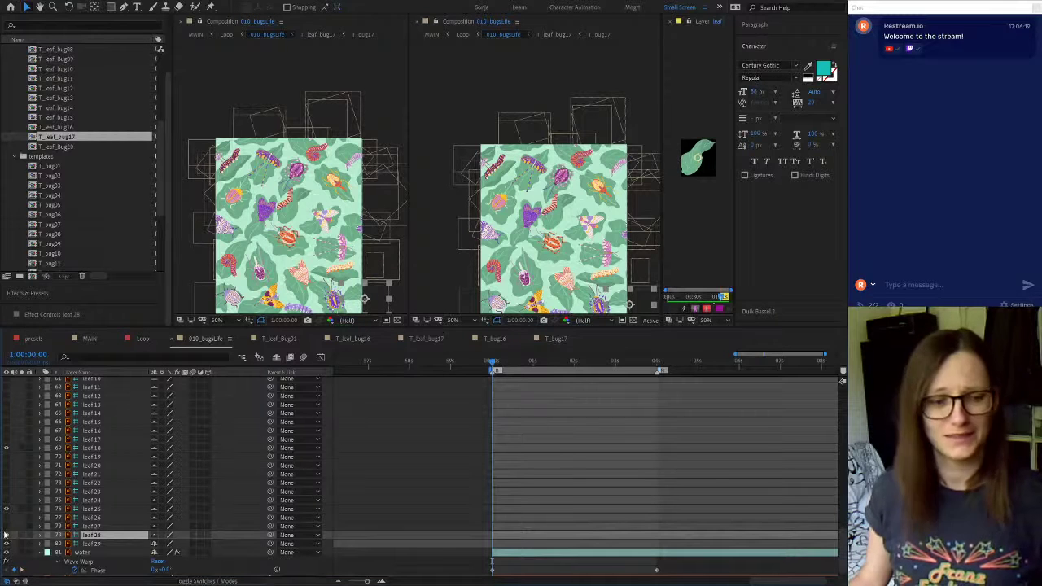
{"action": "left_click", "coordinate": [6, 536]}
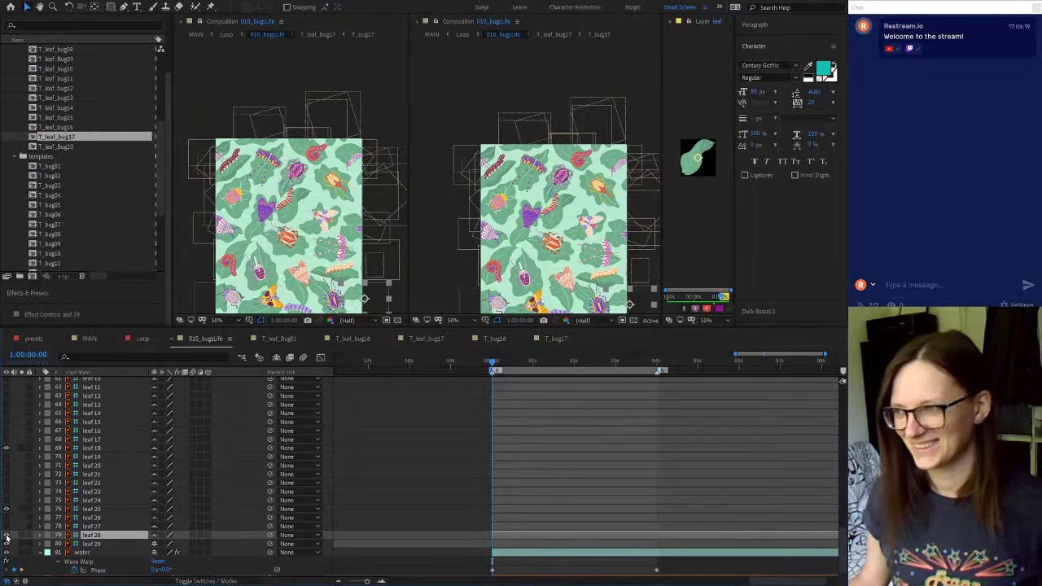
{"action": "left_click", "coordinate": [7, 537]}
{"action": "left_click", "coordinate": [7, 538]}
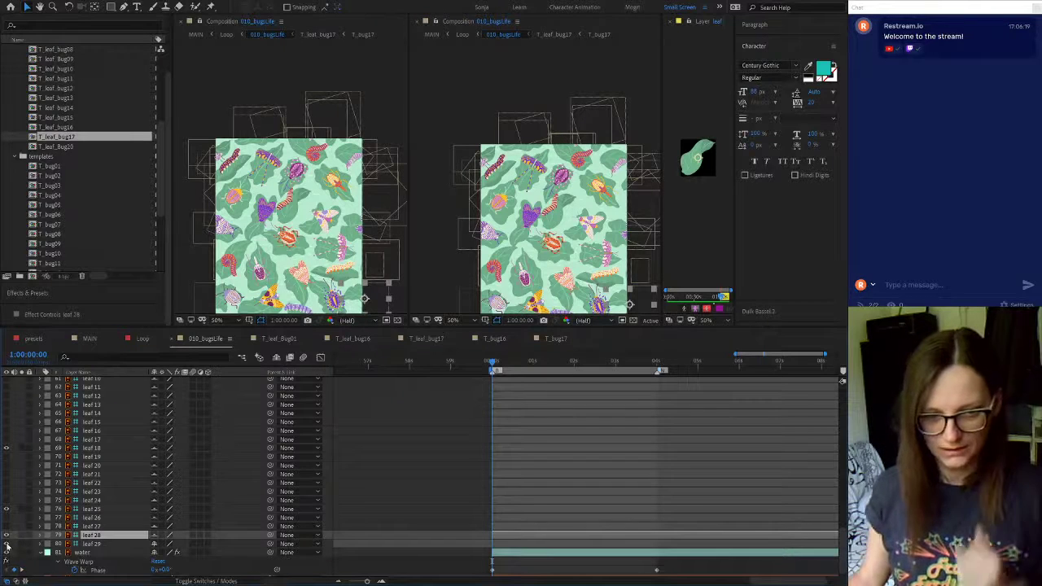
Hide the original leaf 29 layer in the 010_bugsLife composition
{"action": "left_click", "coordinate": [81, 545]}
{"action": "left_click", "coordinate": [6, 544]}
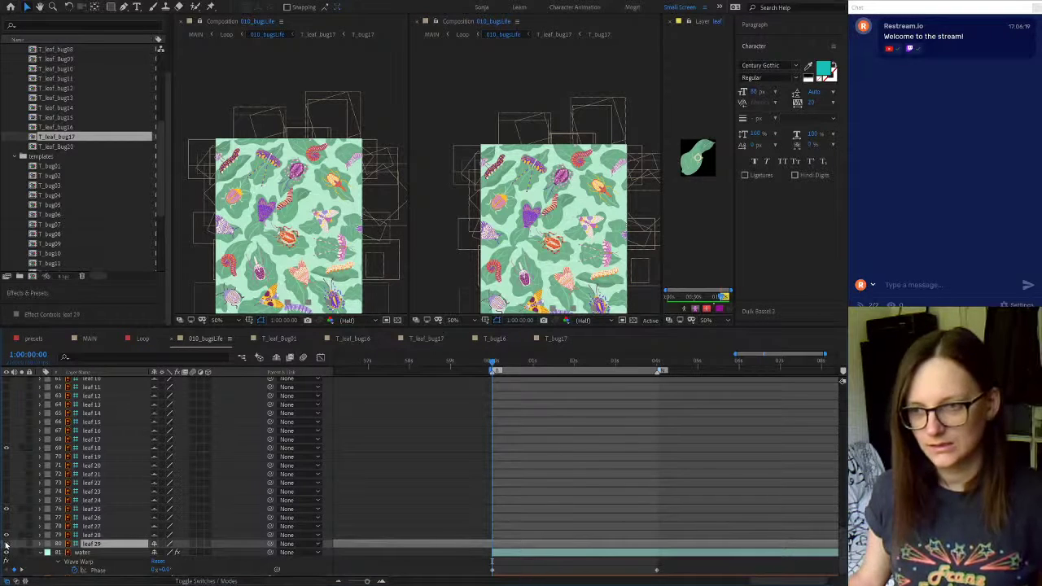
{"action": "left_click", "coordinate": [6, 545]}
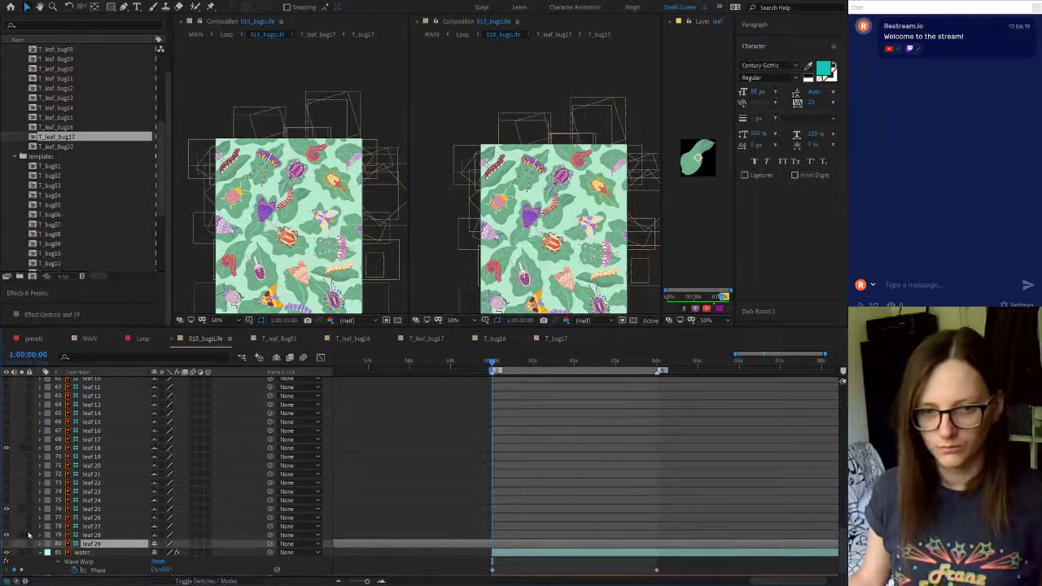
Identify the layers behind the lower-left bug and the left-edge leaf in the artwork, and locate the T_leaf_bug07 layer in the stack
{"action": "scroll", "coordinate": [86, 492], "scroll_direction": "up", "scroll_amount": 3}
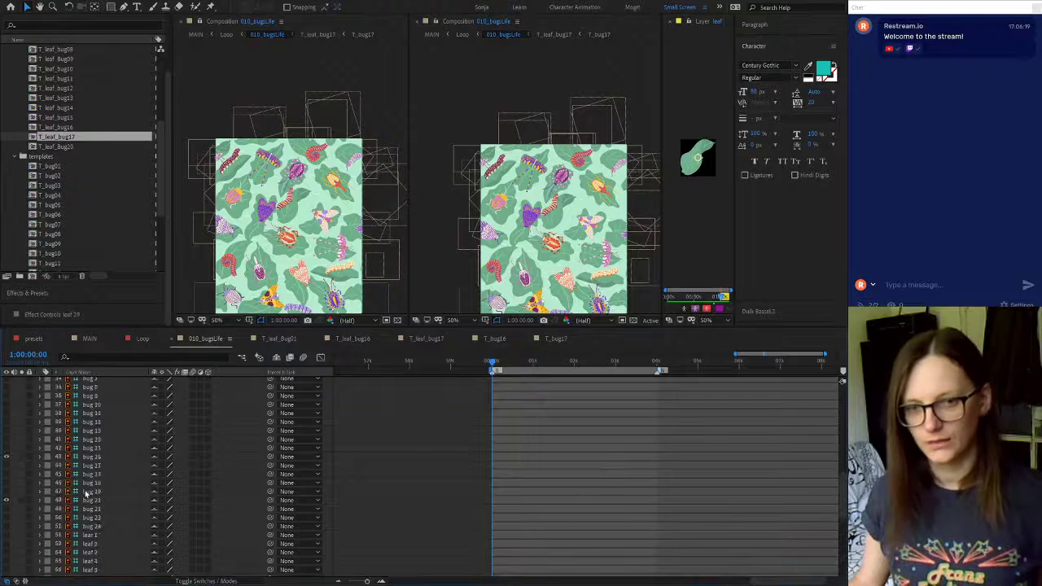
{"action": "scroll", "coordinate": [86, 492], "scroll_direction": "up", "scroll_amount": 10}
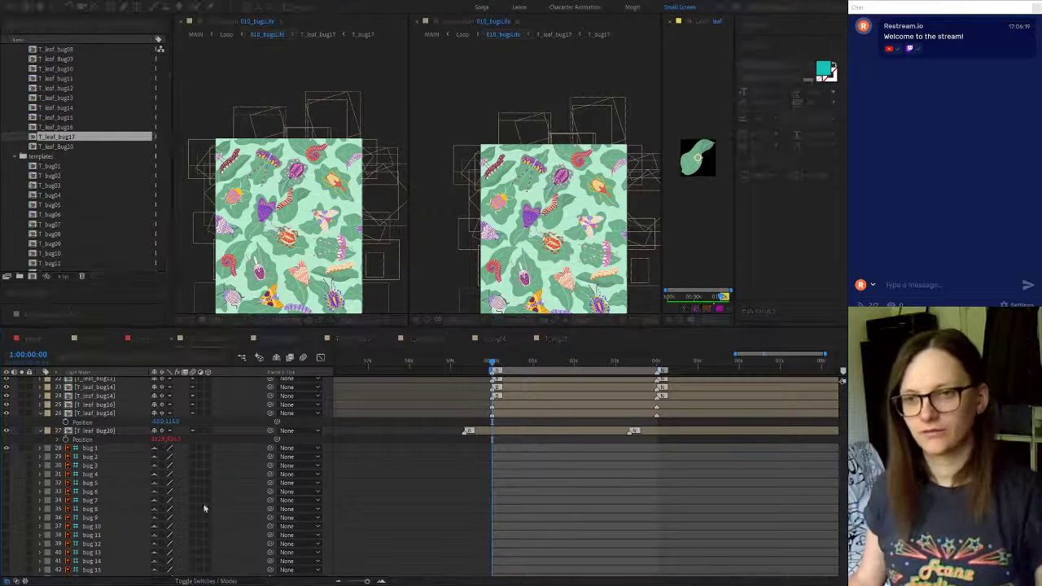
{"action": "scroll", "coordinate": [465, 487], "scroll_direction": "up", "scroll_amount": 3}
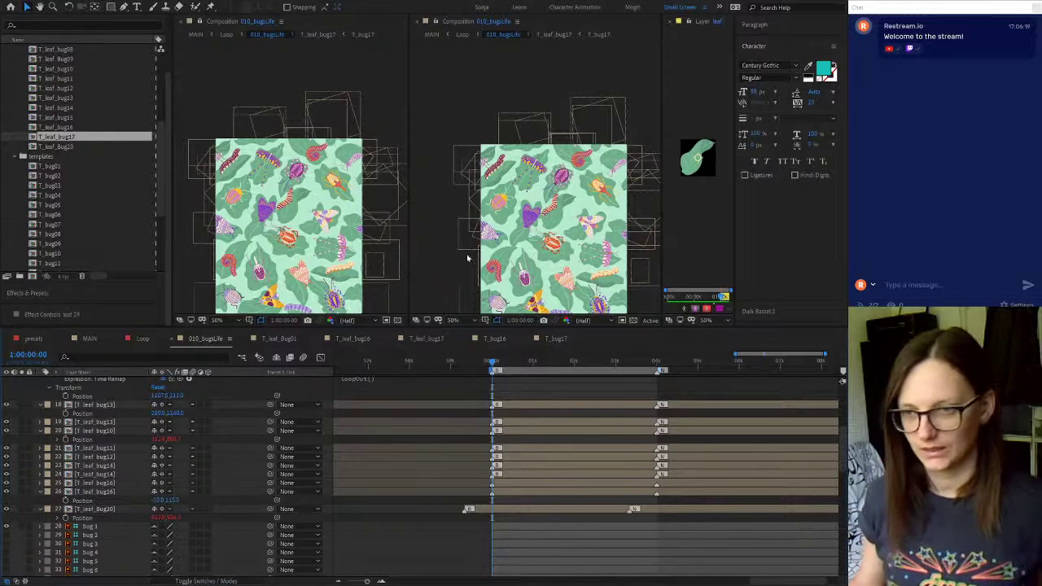
{"action": "left_click", "coordinate": [494, 307]}
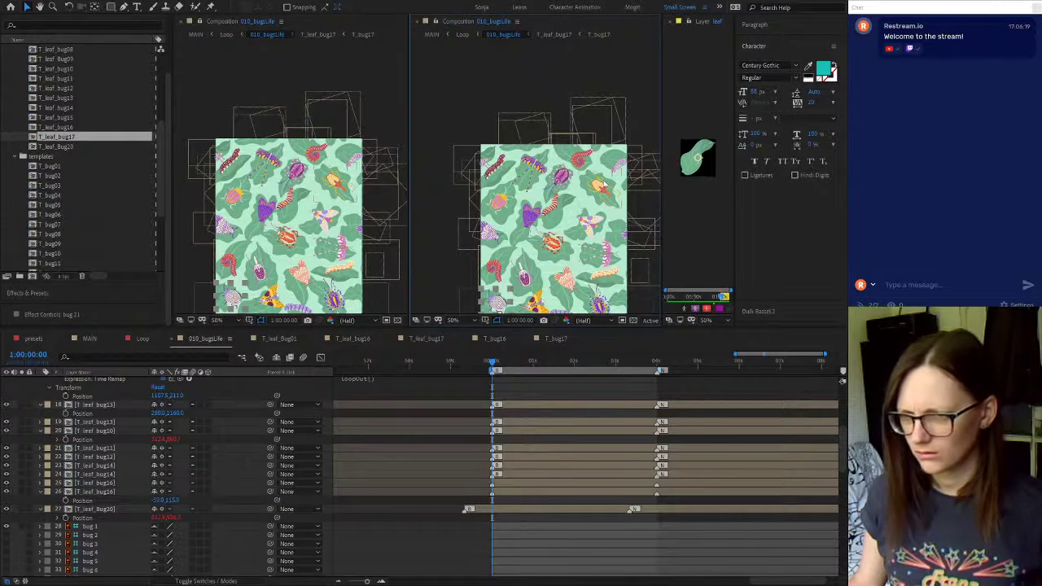
{"action": "left_click", "coordinate": [501, 202]}
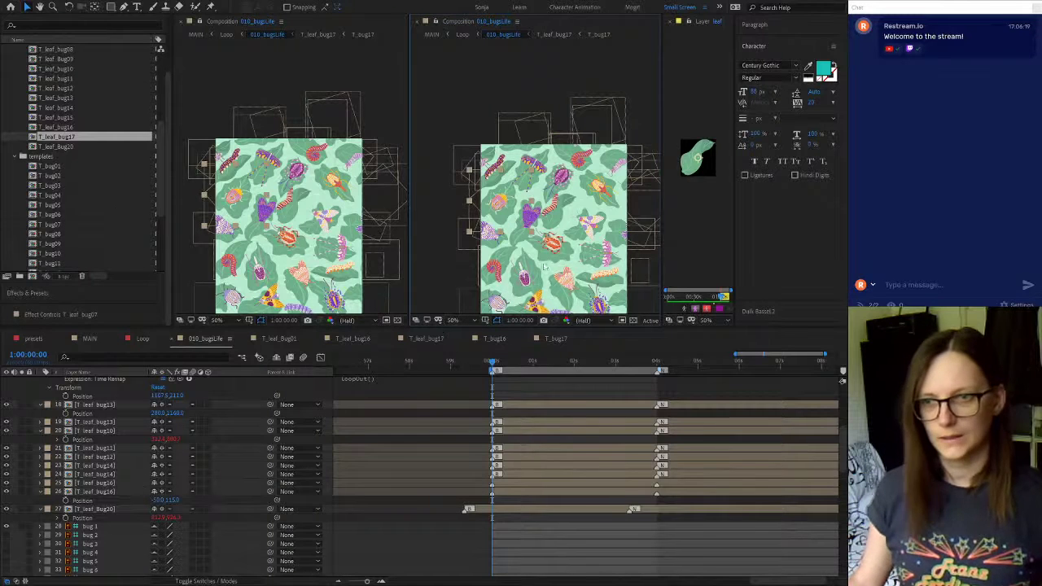
{"action": "scroll", "coordinate": [439, 506], "scroll_direction": "up", "scroll_amount": 3}
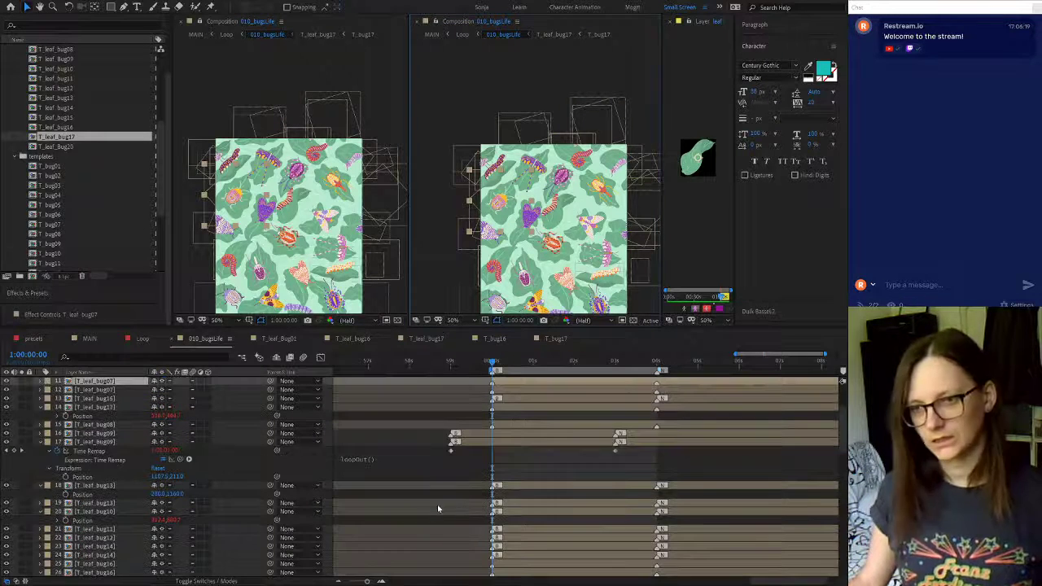
{"action": "left_click", "coordinate": [110, 383]}
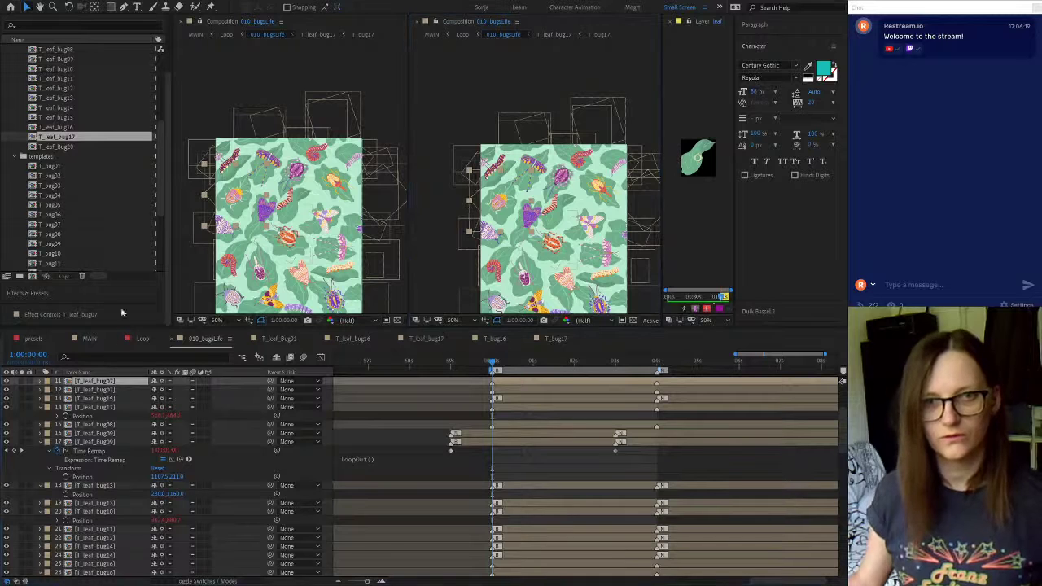
Open the T_bug19 and T_bug18 template compositions to check which bug each one contains
{"action": "scroll", "coordinate": [106, 179], "scroll_direction": "up", "scroll_amount": 1}
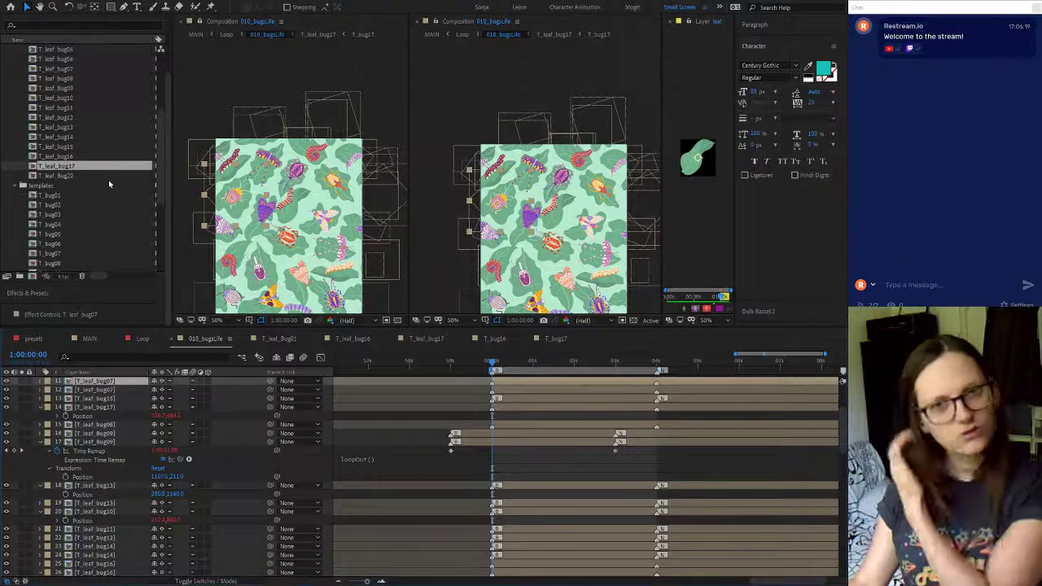
{"action": "scroll", "coordinate": [110, 179], "scroll_direction": "up", "scroll_amount": 2}
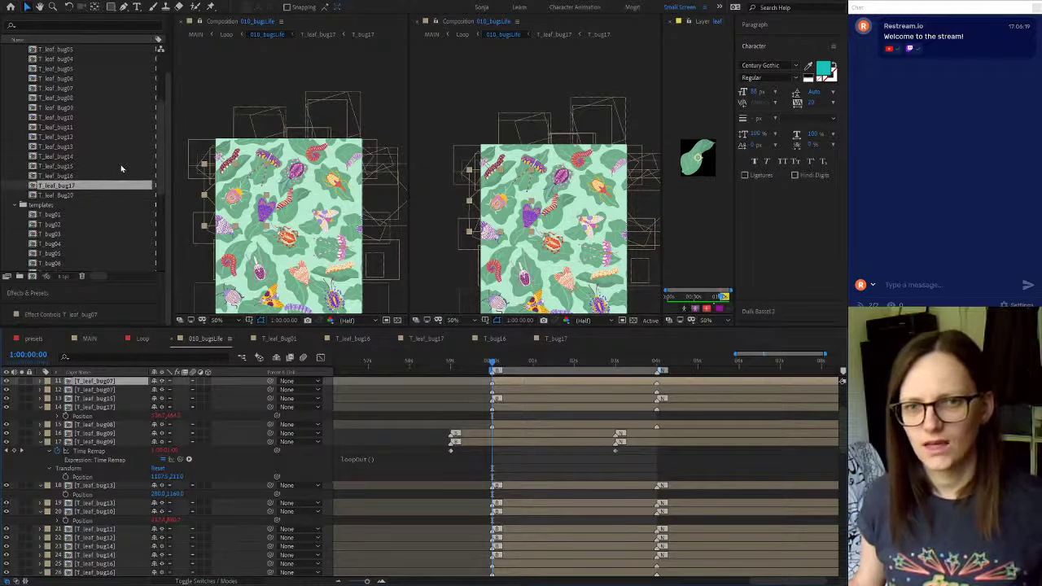
{"action": "scroll", "coordinate": [121, 164], "scroll_direction": "up", "scroll_amount": 1}
{"action": "scroll", "coordinate": [73, 166], "scroll_direction": "down", "scroll_amount": 5}
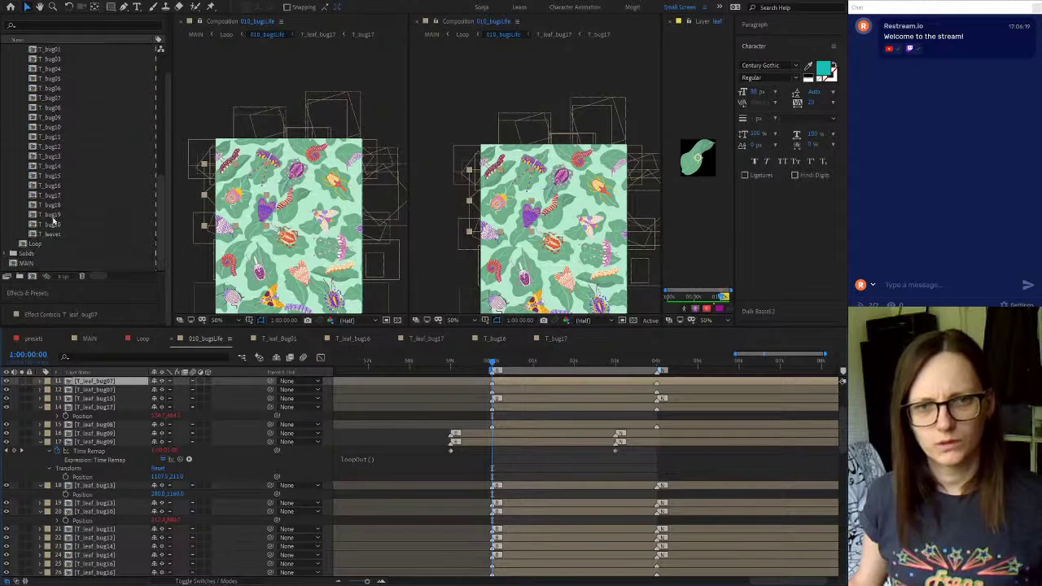
{"action": "double_click", "coordinate": [51, 214]}
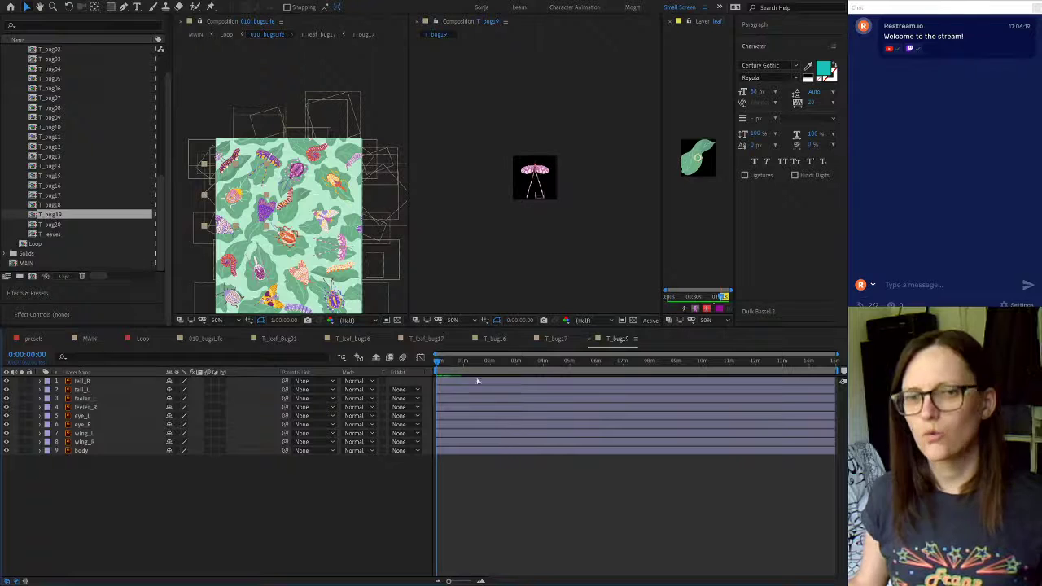
{"action": "double_click", "coordinate": [51, 205]}
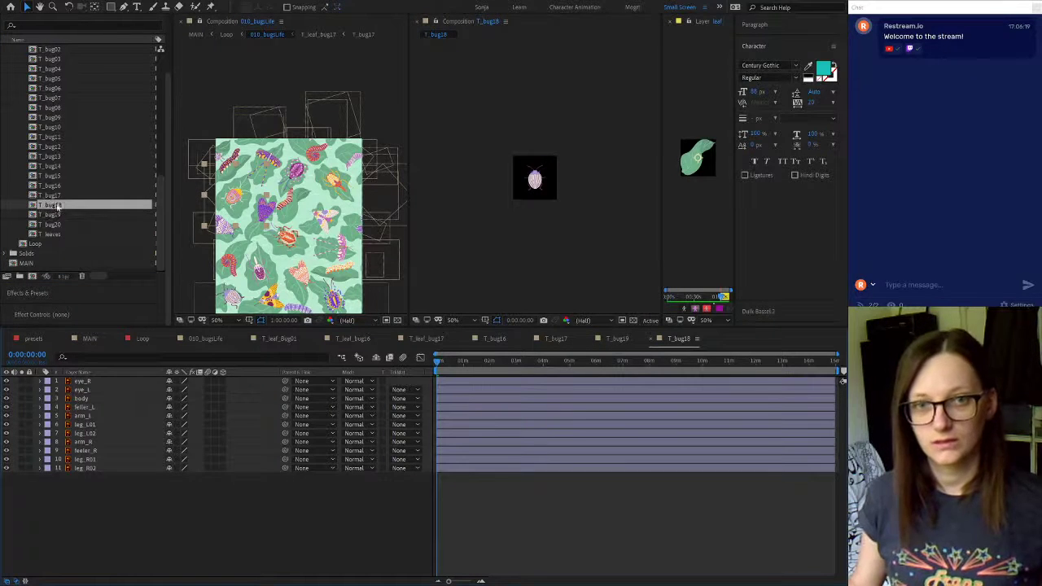
Duplicate the T_bug07 template composition and name the copy T_bug018
{"action": "double_click", "coordinate": [51, 98]}
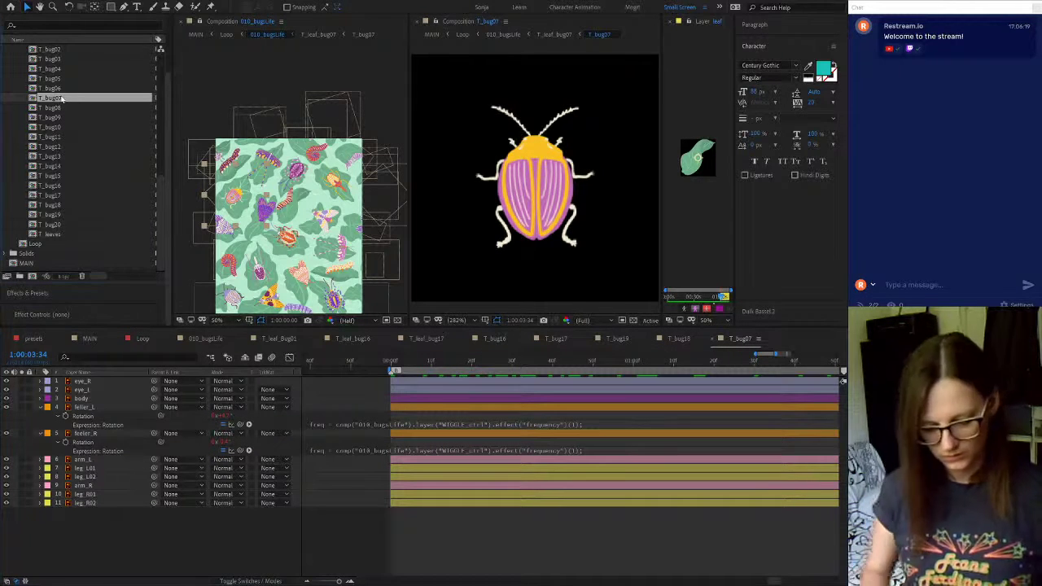
{"action": "key", "text": "ctrl+d"}
{"action": "key", "text": "Return"}
{"action": "key", "text": "Right"}
{"action": "key", "text": "BackSpace"}
{"action": "key", "text": "BackSpace"}
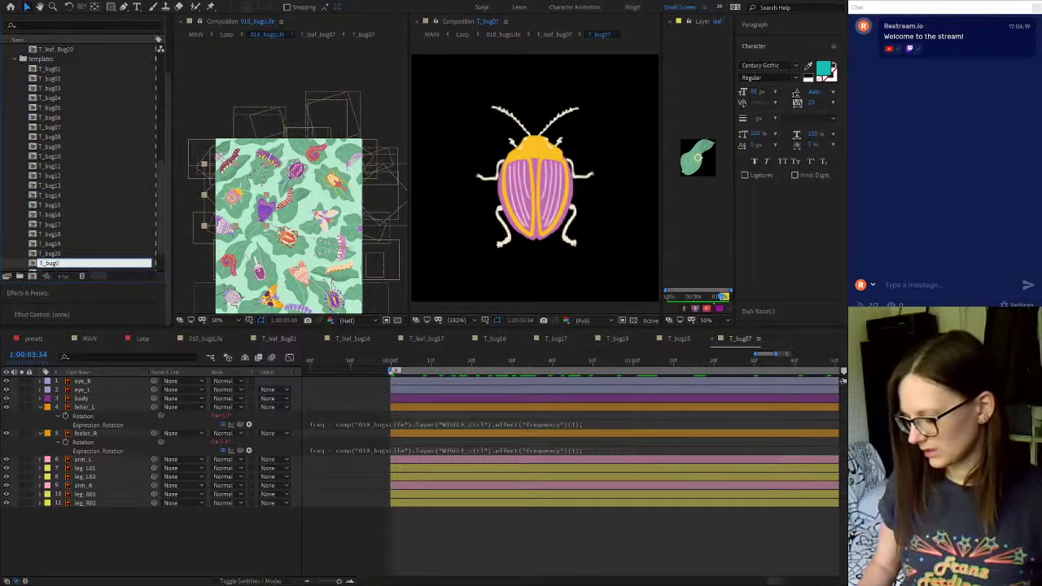
{"action": "key", "text": "Return"}
Delete the original T_bug18 composition and rename the T_bug018 copy as T_bug18
{"action": "scroll", "coordinate": [81, 162], "scroll_direction": "down", "scroll_amount": 2}
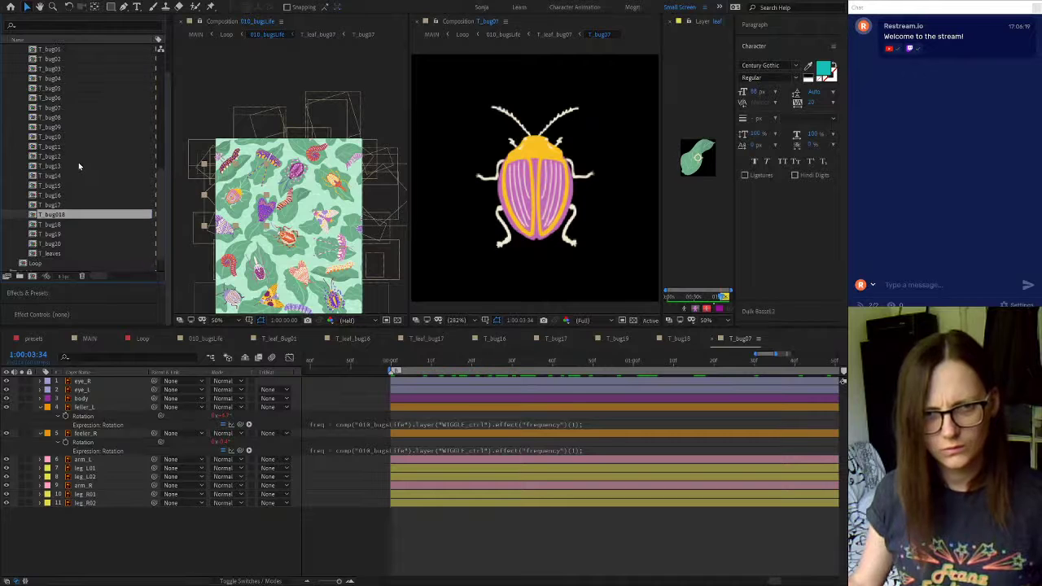
{"action": "double_click", "coordinate": [54, 224]}
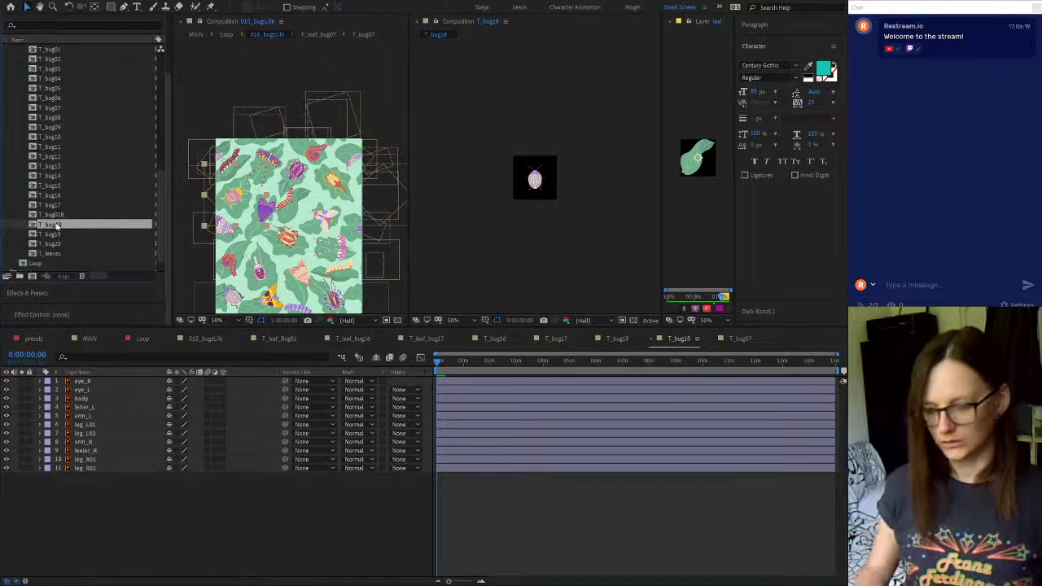
{"action": "key", "text": "Delete"}
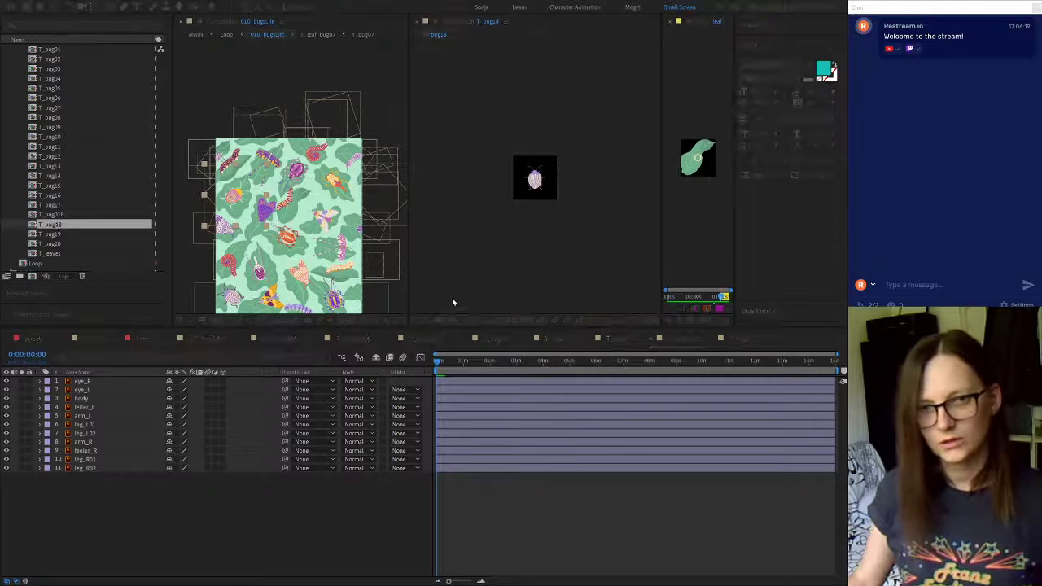
{"action": "left_click", "coordinate": [453, 302]}
{"action": "left_click", "coordinate": [57, 216]}
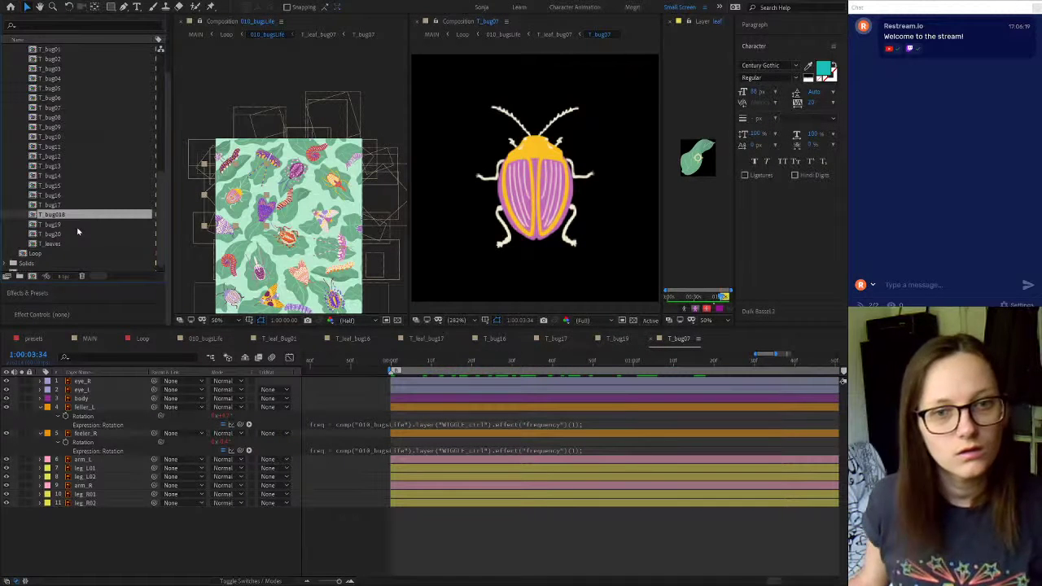
{"action": "key", "text": "Return"}
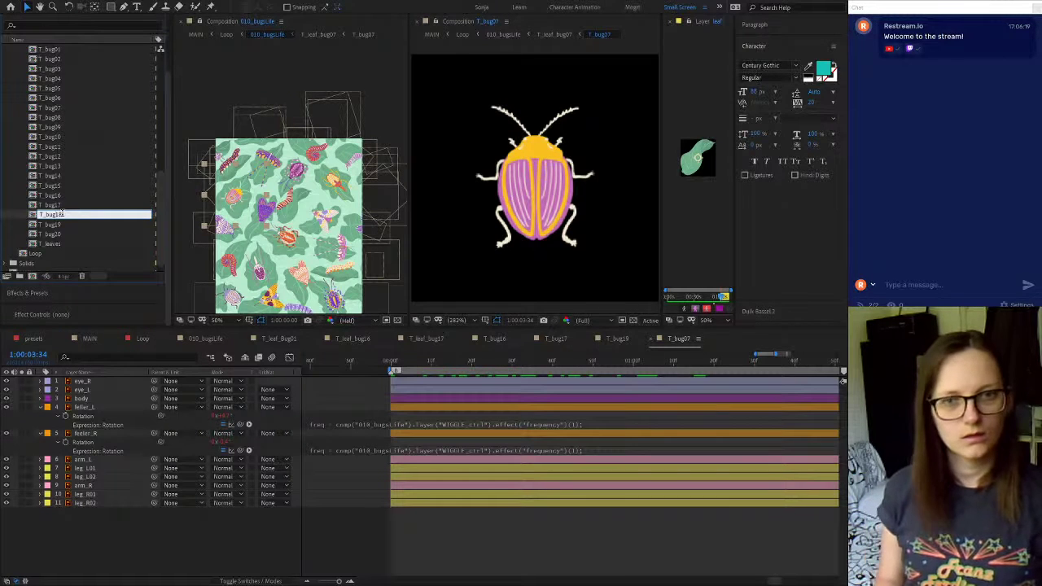
{"action": "key", "text": "Return"}
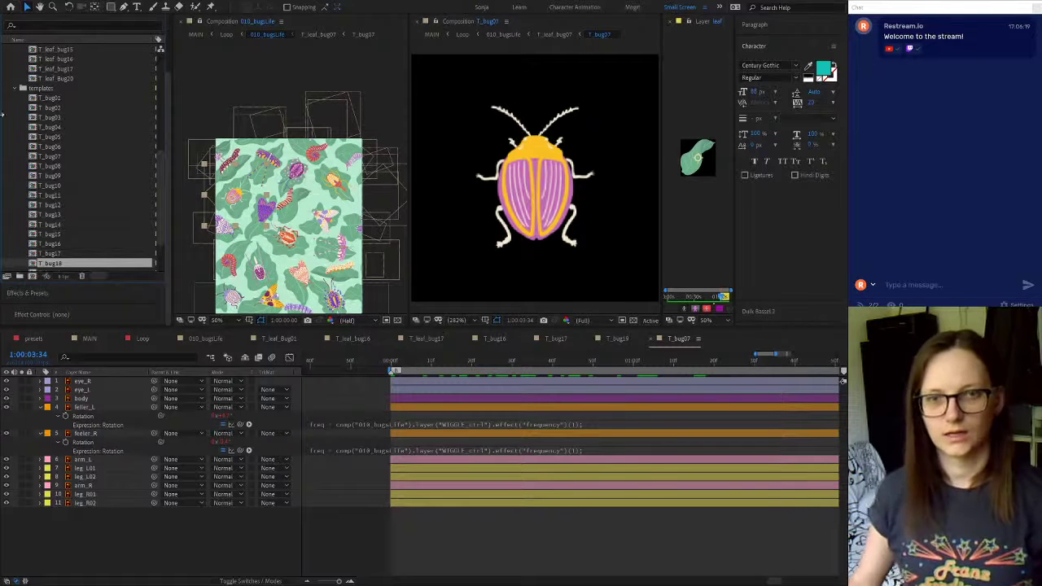
Duplicate the T_leaf_bug07 composition and name the copy T_leaf_bug18
{"action": "scroll", "coordinate": [75, 187], "scroll_direction": "up", "scroll_amount": 3}
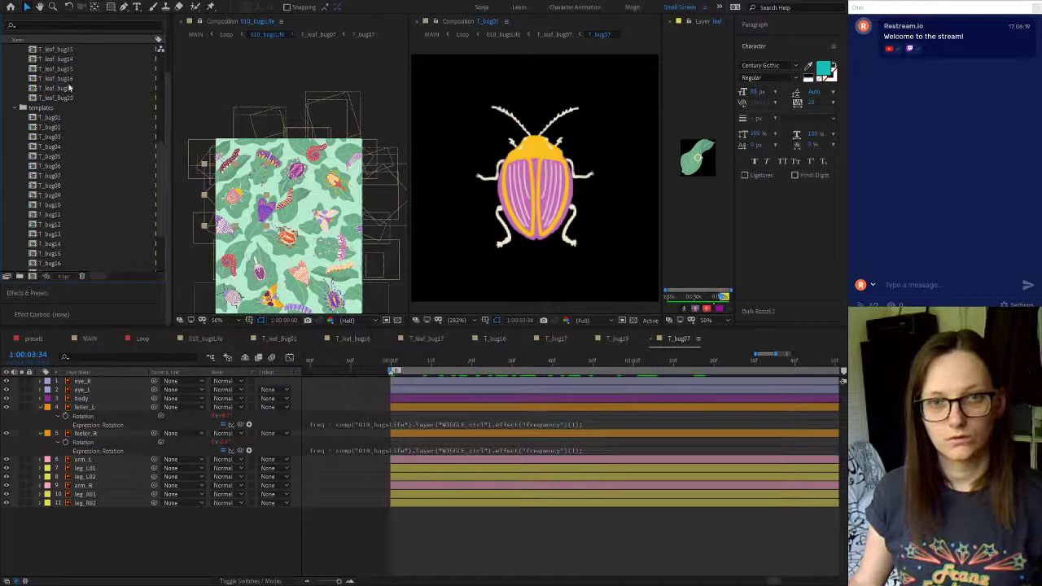
{"action": "scroll", "coordinate": [79, 69], "scroll_direction": "up", "scroll_amount": 2}
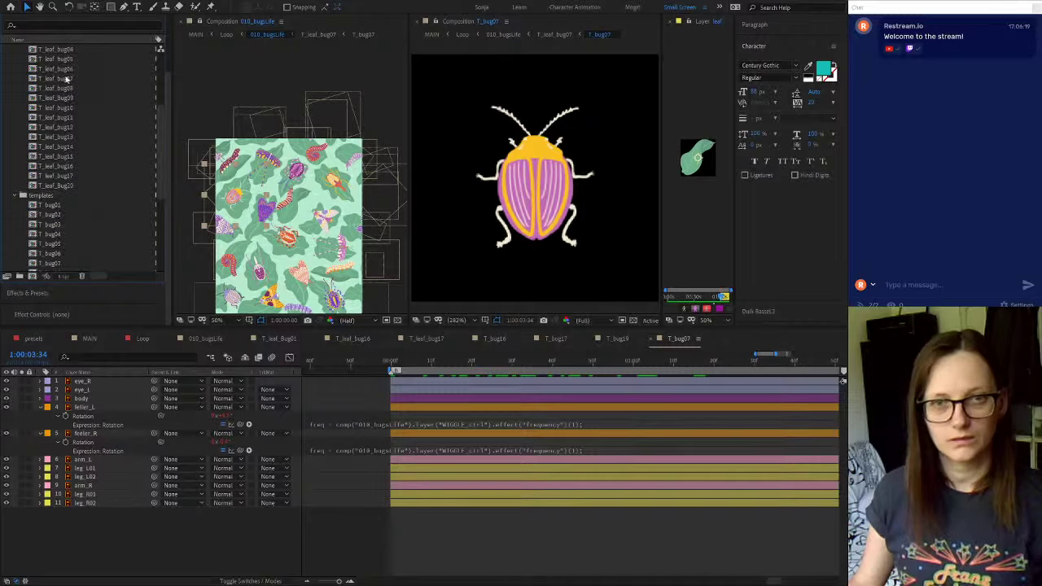
{"action": "left_click", "coordinate": [65, 78]}
{"action": "key", "text": "ctrl+d"}
{"action": "key", "text": "Return"}
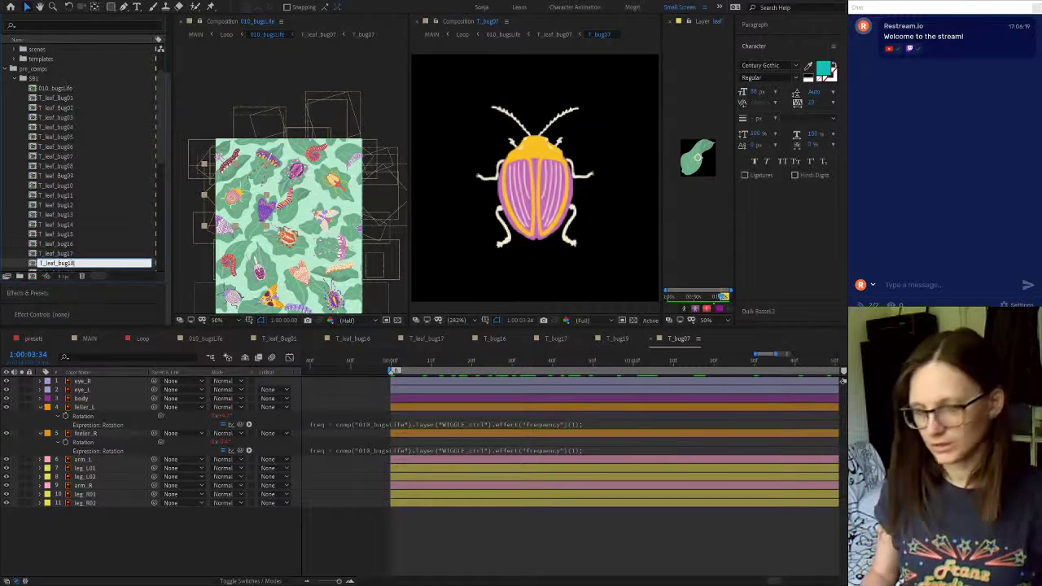
{"action": "key", "text": "Return"}
Open T_leaf_bug18 and replace its T_bug07 layer with the T_bug18 composition
{"action": "scroll", "coordinate": [78, 196], "scroll_direction": "down", "scroll_amount": 2}
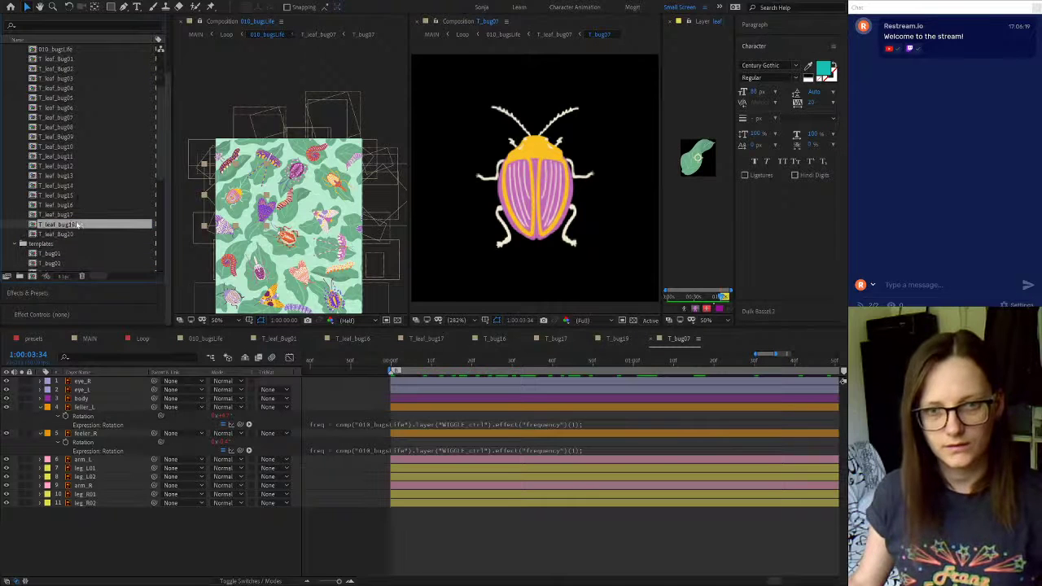
{"action": "double_click", "coordinate": [75, 224]}
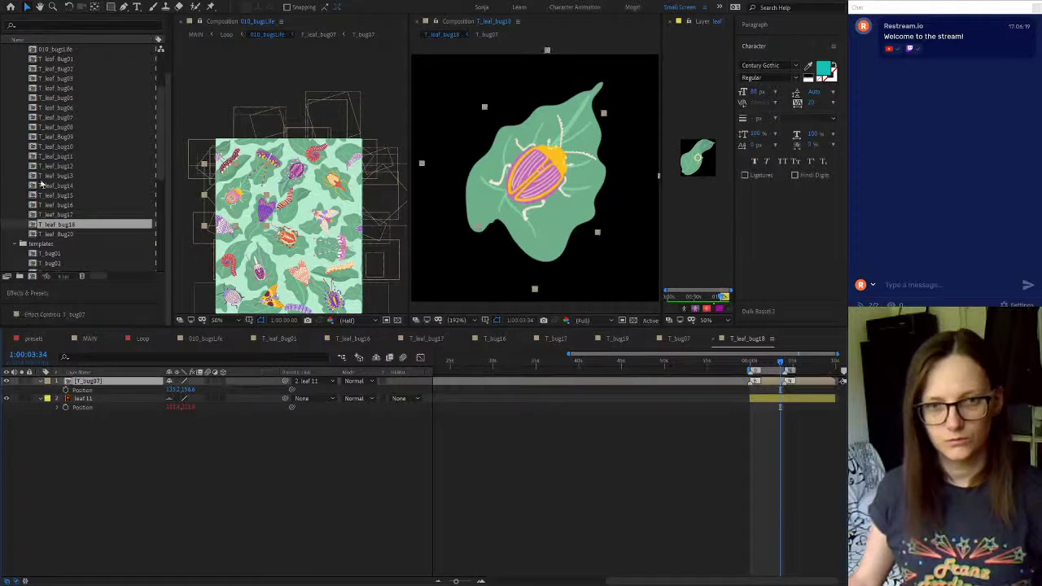
{"action": "scroll", "coordinate": [49, 188], "scroll_direction": "down", "scroll_amount": 8}
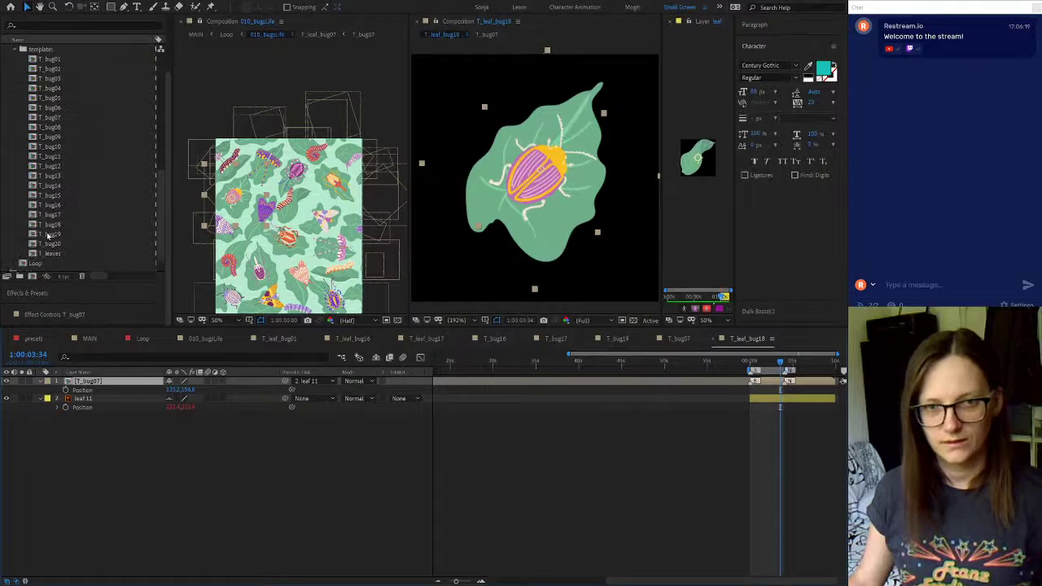
{"action": "left_click", "coordinate": [52, 225]}
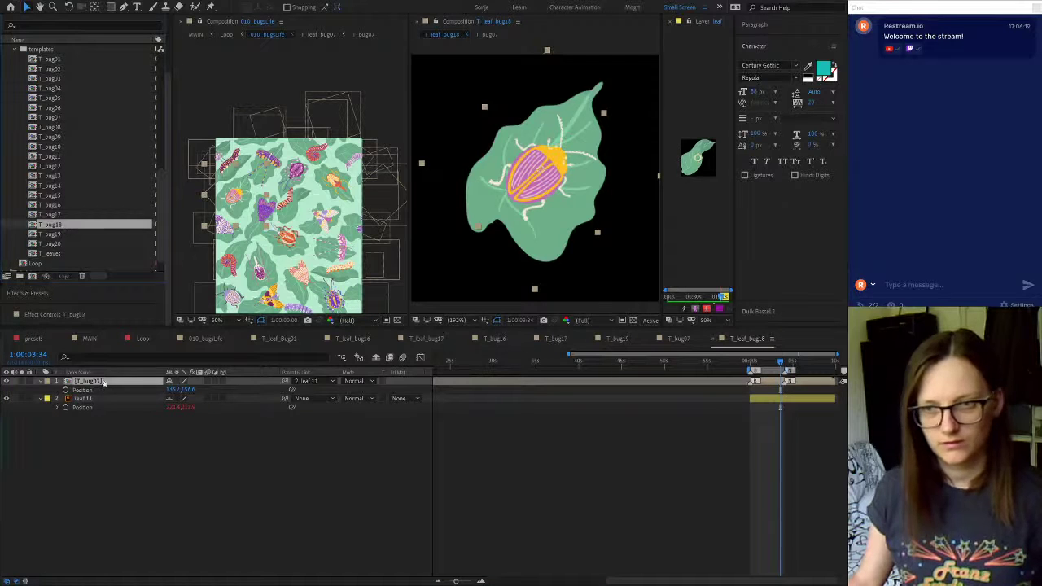
{"action": "left_click_drag", "start_coordinate": [103, 383], "coordinate": [104, 384]}
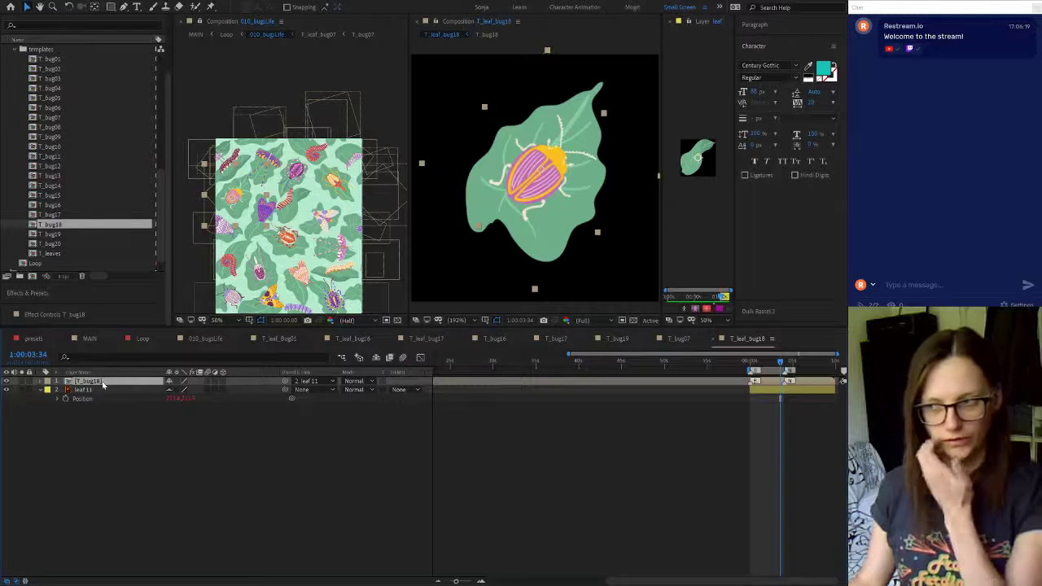
Open the T_bug18 composition and expand the T_bug18 Layers folder among the template vectors in the project
{"action": "double_click", "coordinate": [103, 382]}
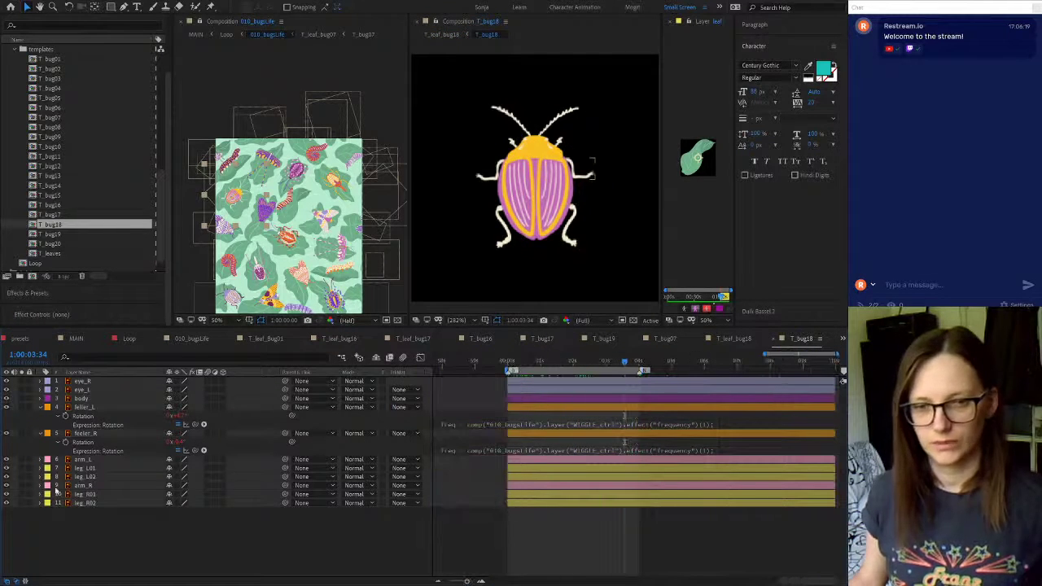
{"action": "scroll", "coordinate": [92, 97], "scroll_direction": "up", "scroll_amount": 3}
{"action": "scroll", "coordinate": [92, 97], "scroll_direction": "up", "scroll_amount": 5}
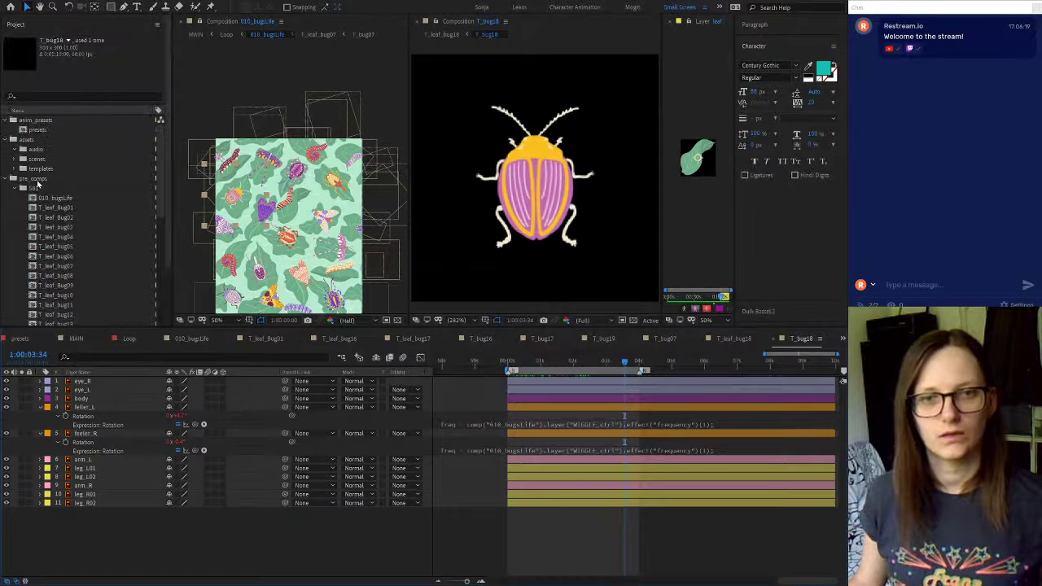
{"action": "left_click", "coordinate": [14, 169]}
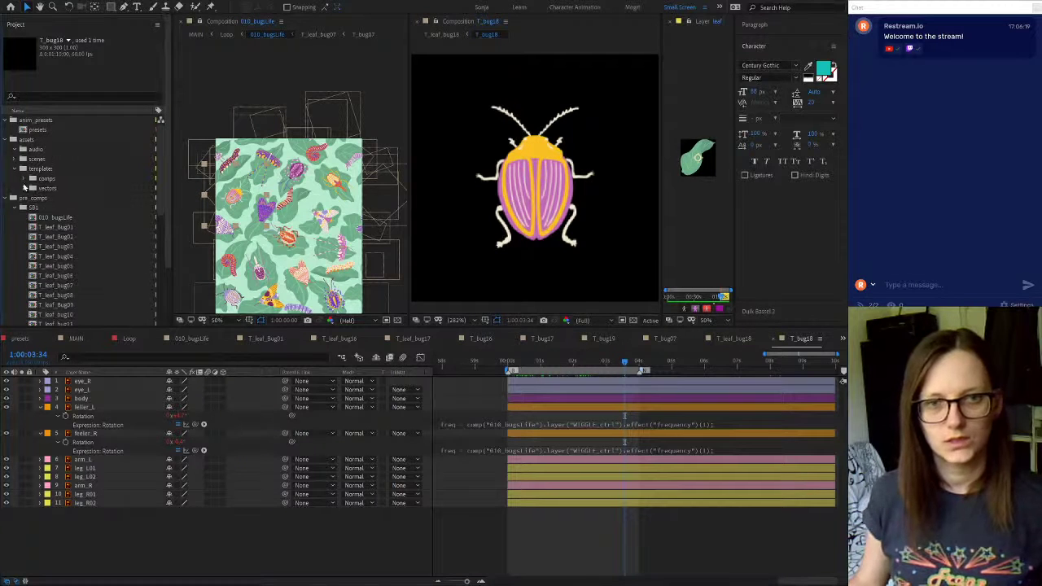
{"action": "left_click", "coordinate": [24, 187]}
{"action": "scroll", "coordinate": [31, 244], "scroll_direction": "down", "scroll_amount": 4}
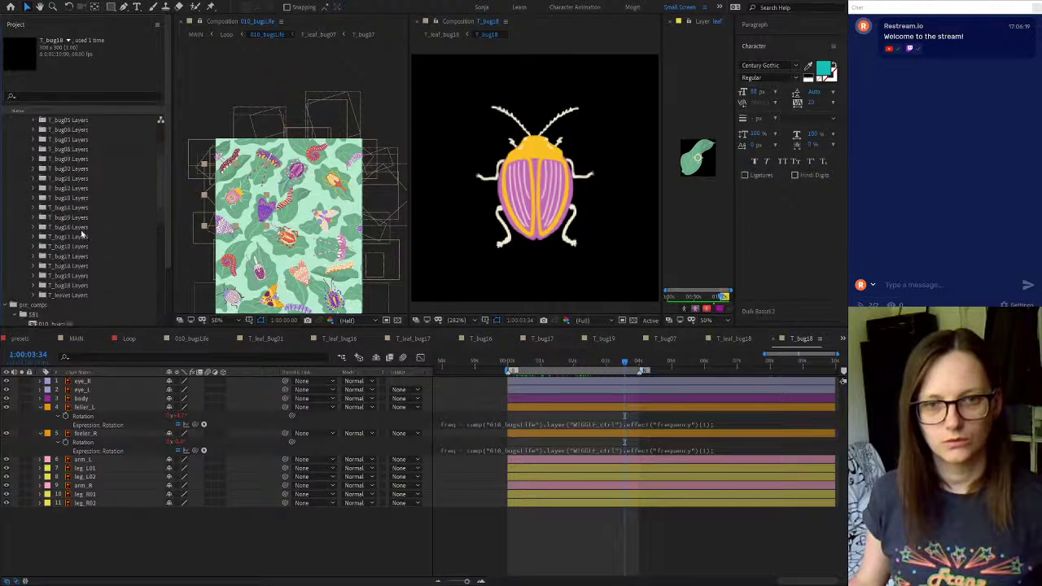
{"action": "left_click", "coordinate": [34, 246]}
{"action": "scroll", "coordinate": [72, 263], "scroll_direction": "down", "scroll_amount": 2}
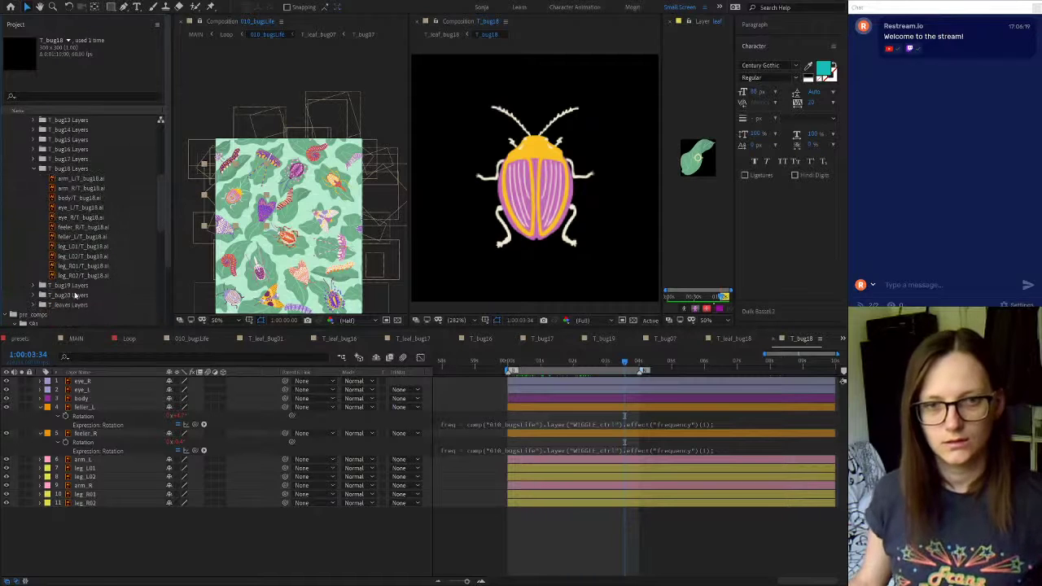
Replace the source of the body layer in T_bug18 with body/T_bug18.ai
{"action": "left_click", "coordinate": [75, 276]}
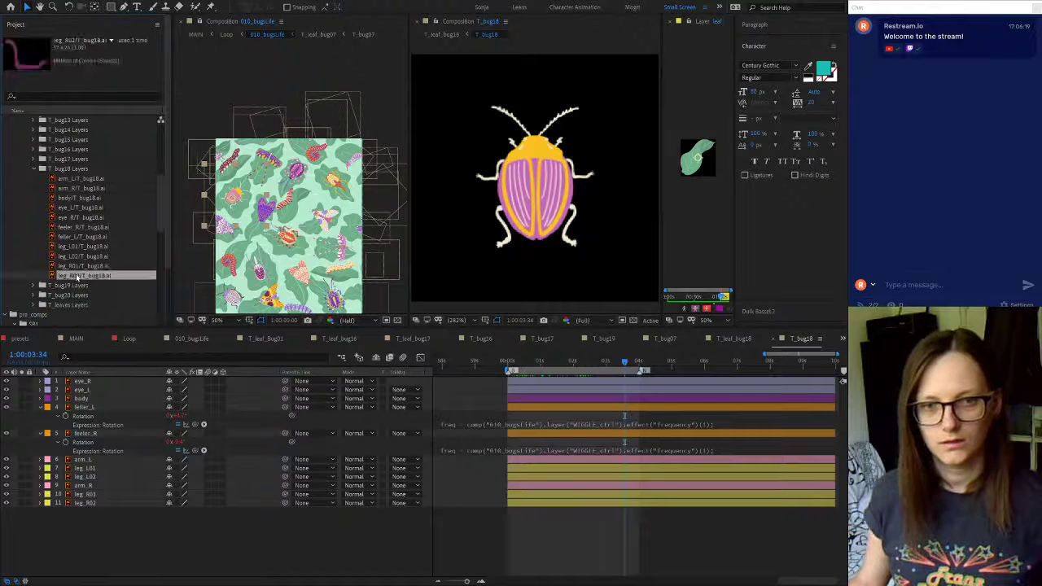
{"action": "left_click", "coordinate": [80, 199]}
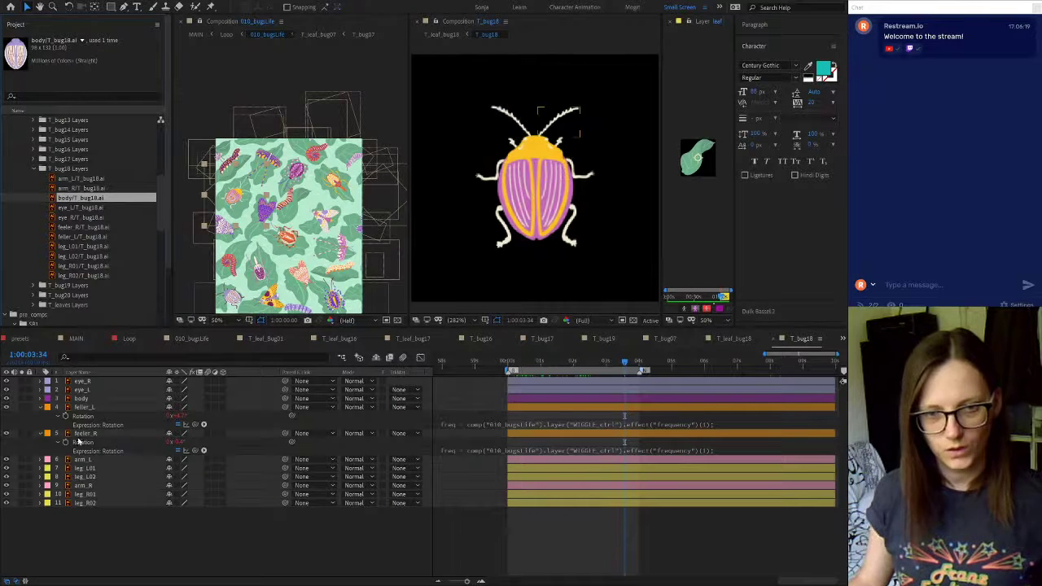
{"action": "left_click", "coordinate": [88, 399]}
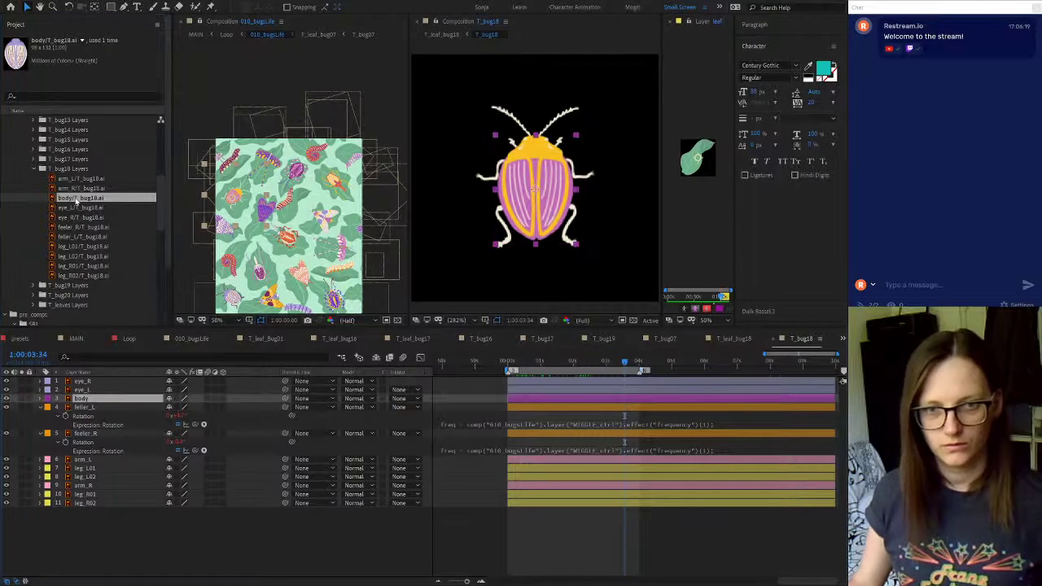
{"action": "left_click_drag", "start_coordinate": [103, 401], "coordinate": [99, 398]}
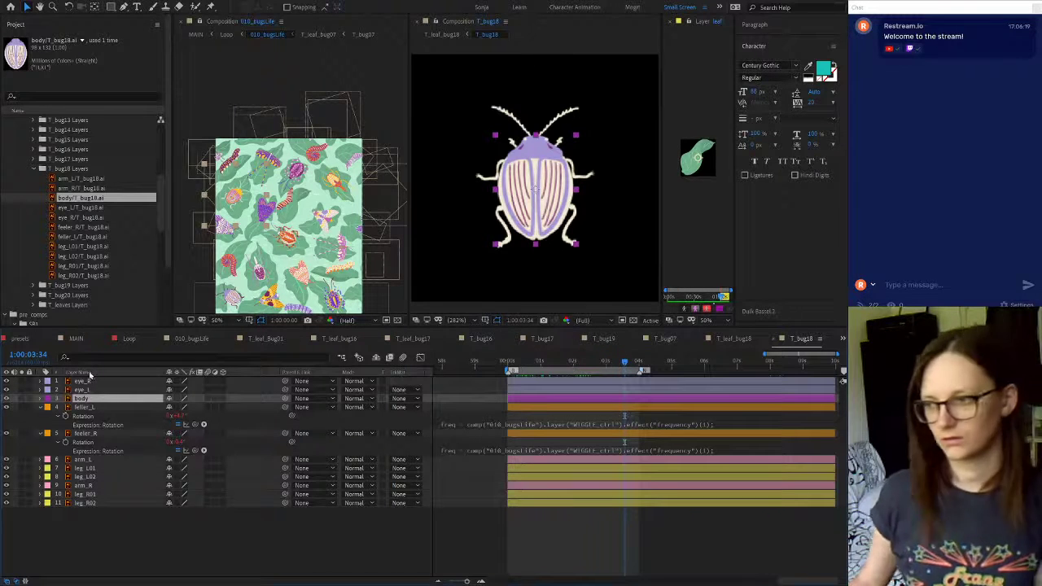
Replace the eye_L and eye_R layers with eye_L/T_bug18.ai and eye_R/T_bug18.ai
{"action": "left_click", "coordinate": [82, 390]}
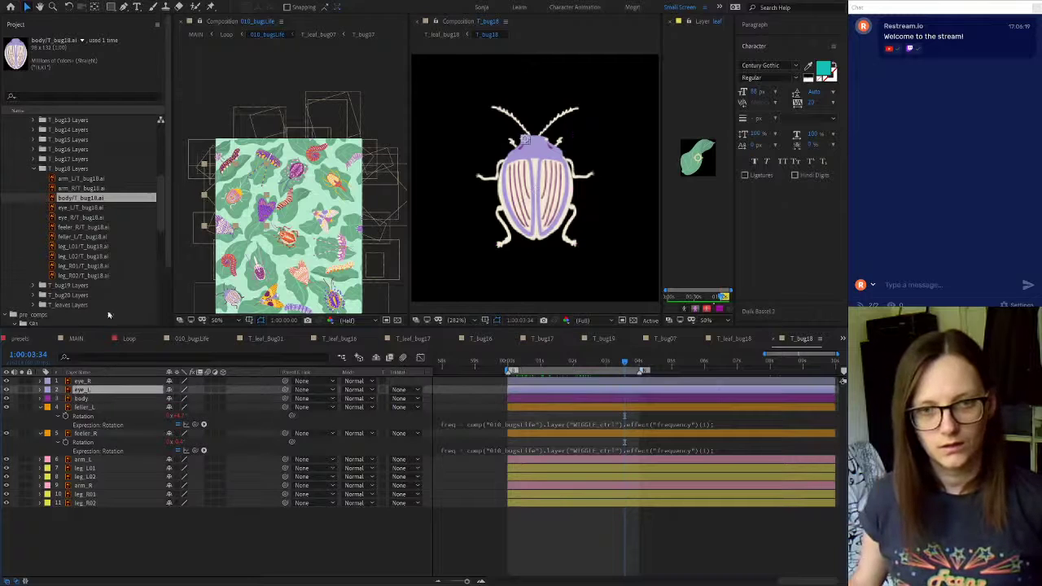
{"action": "left_click", "coordinate": [82, 218]}
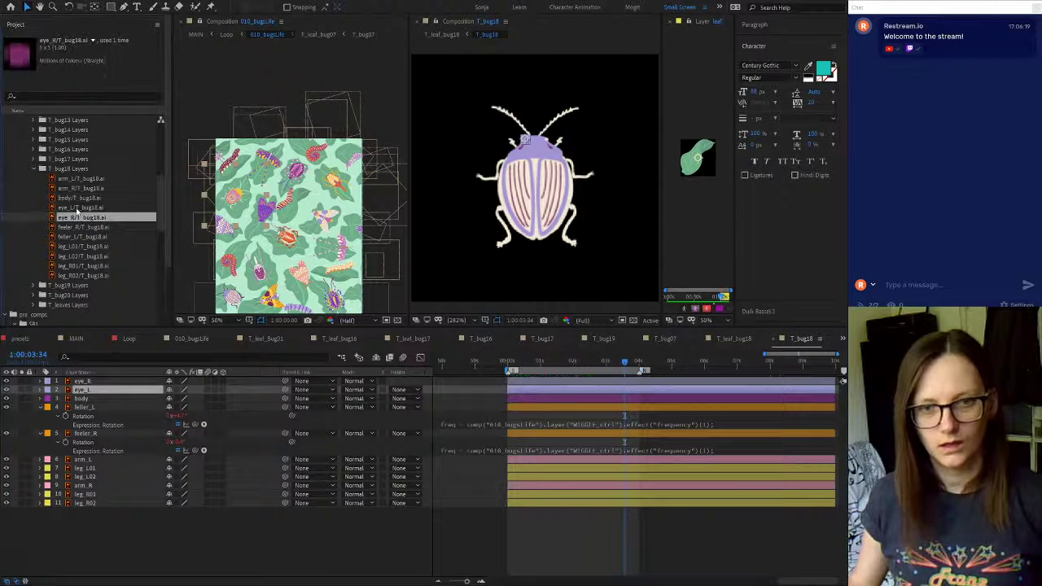
{"action": "left_click", "coordinate": [78, 207]}
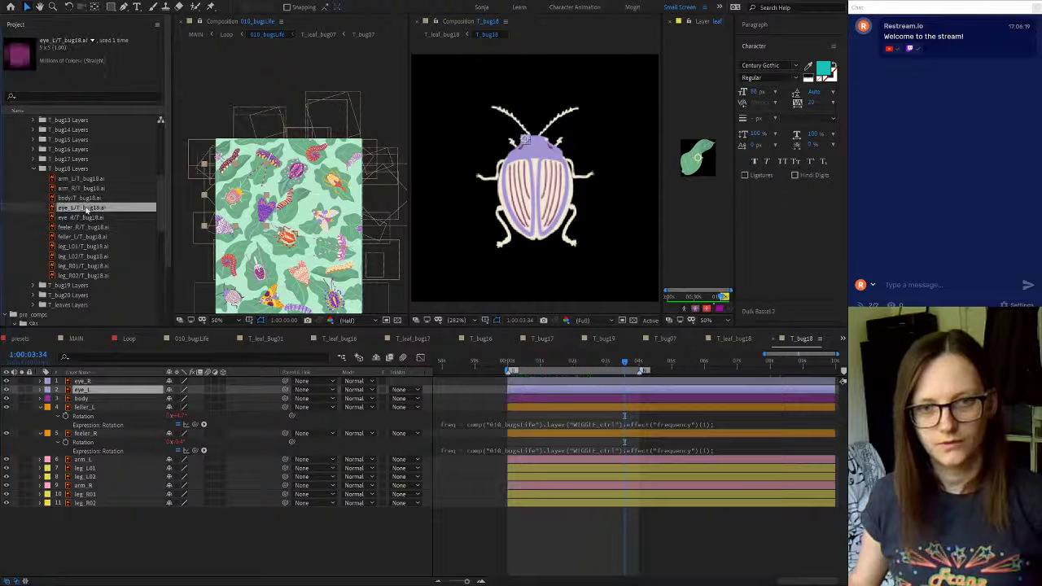
{"action": "left_click", "coordinate": [92, 381]}
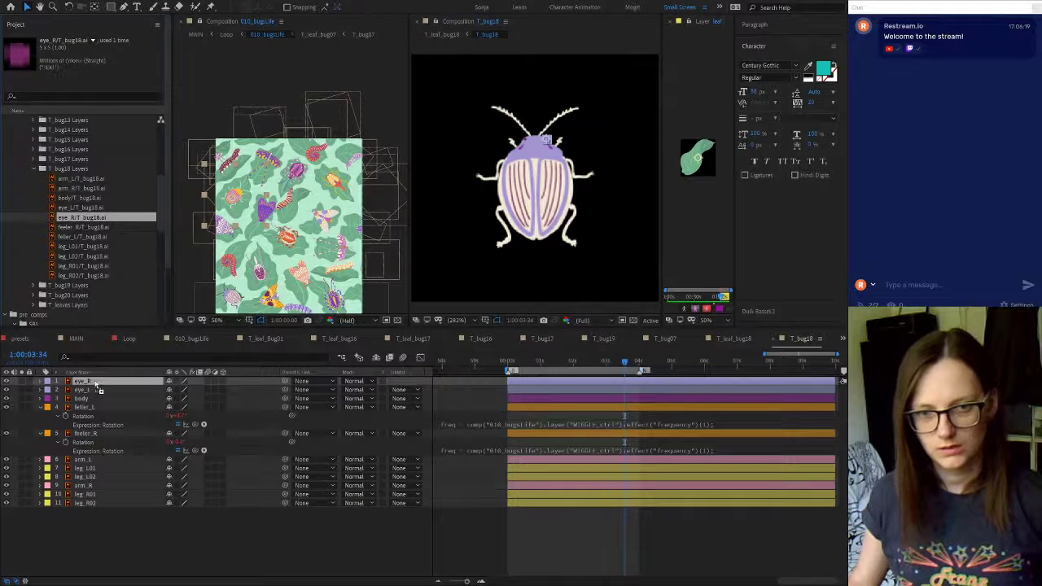
Replace the feller_L and feeler_R layers in T_bug18 with feller_L/T_bug18.ai and feeler_R/T_bug18.ai
{"action": "left_click", "coordinate": [86, 407]}
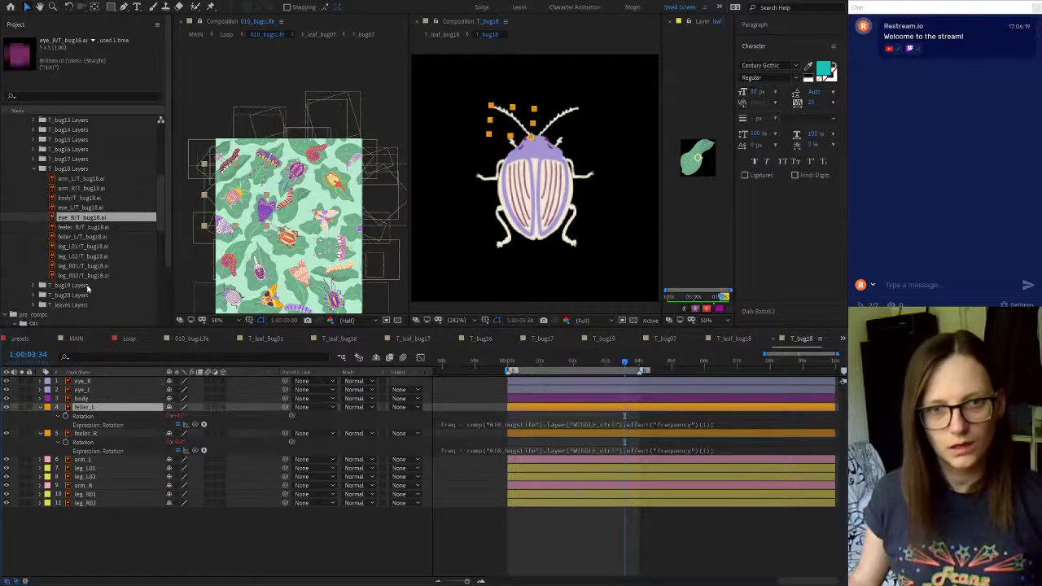
{"action": "left_click", "coordinate": [82, 237]}
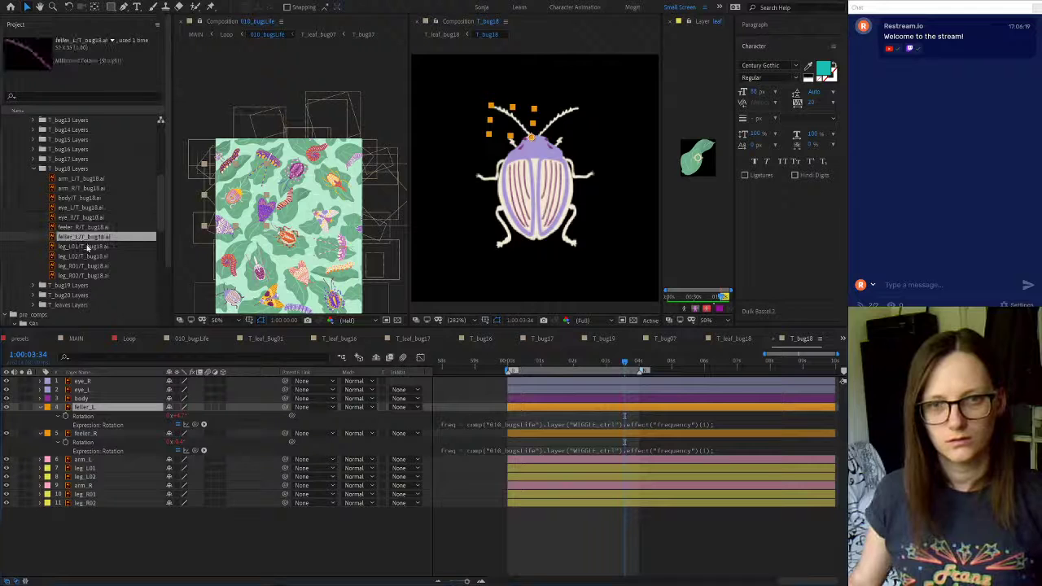
{"action": "left_click_drag", "start_coordinate": [92, 411], "coordinate": [93, 409]}
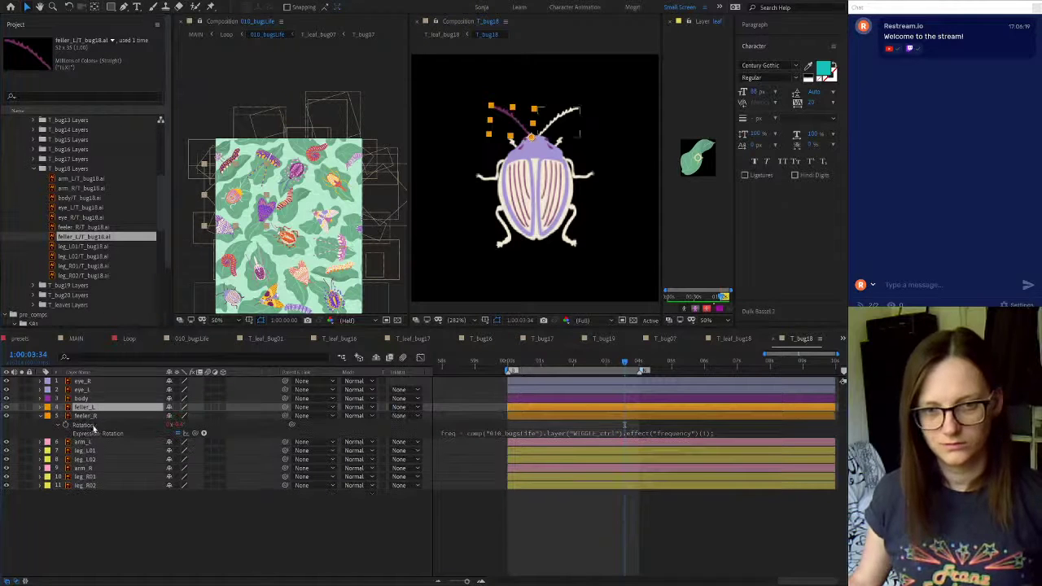
{"action": "left_click", "coordinate": [93, 417]}
{"action": "left_click_drag", "start_coordinate": [81, 227], "coordinate": [86, 416]}
Replace the source of the arm_L layer with arm_L/T_bug18.ai
{"action": "left_click", "coordinate": [84, 425]}
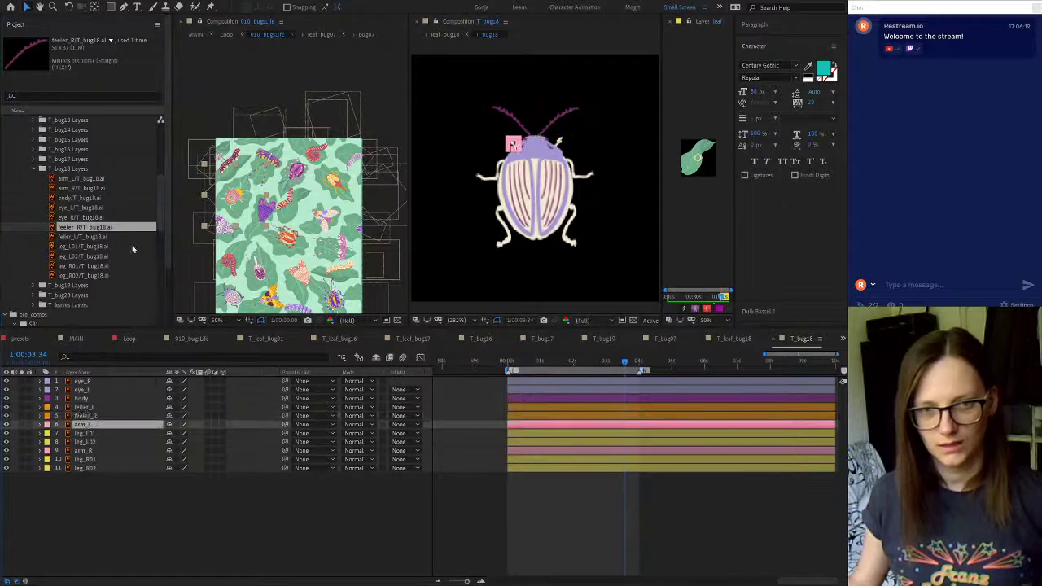
{"action": "left_click", "coordinate": [82, 180]}
{"action": "left_click_drag", "start_coordinate": [92, 181], "coordinate": [93, 425]}
Replace the leg_L01 and leg_L02 layers with leg_L01/T_bug18.ai and leg_L02/T_bug18.ai
{"action": "left_click", "coordinate": [89, 433]}
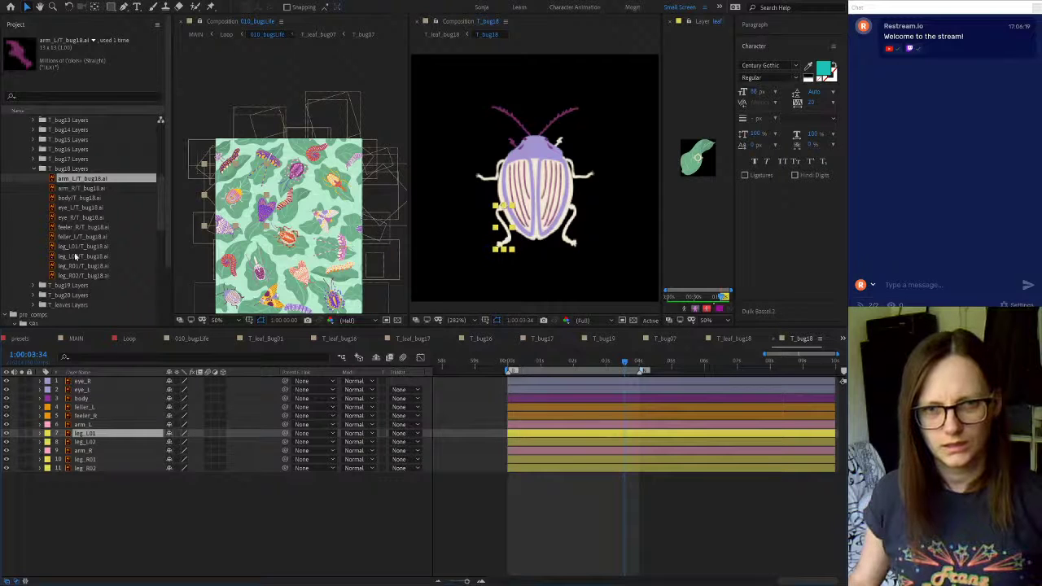
{"action": "left_click", "coordinate": [82, 247]}
{"action": "left_click_drag", "start_coordinate": [84, 248], "coordinate": [93, 432]}
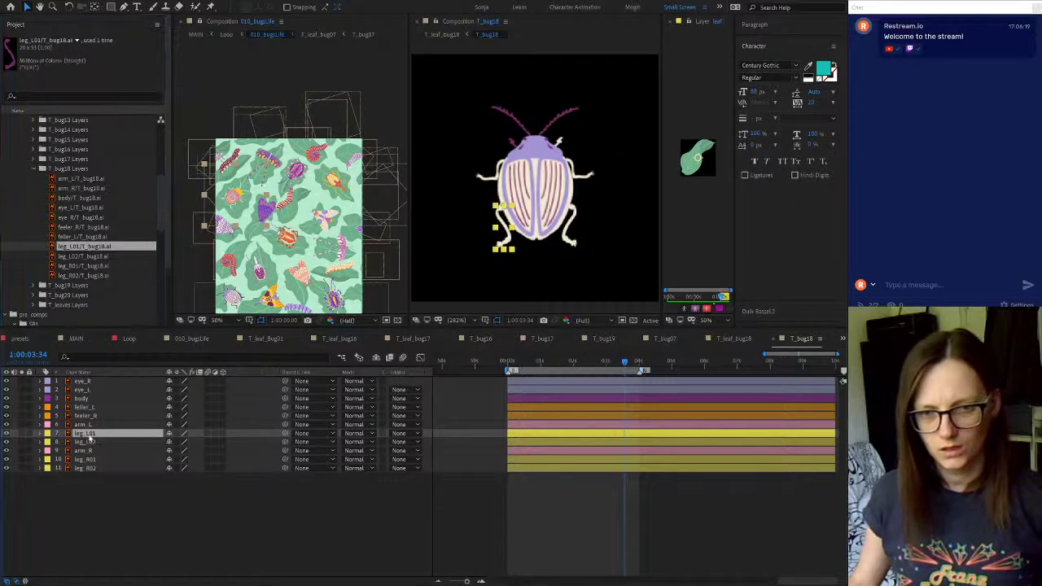
{"action": "left_click", "coordinate": [86, 442]}
{"action": "left_click", "coordinate": [81, 256]}
{"action": "left_click_drag", "start_coordinate": [82, 257], "coordinate": [86, 444]}
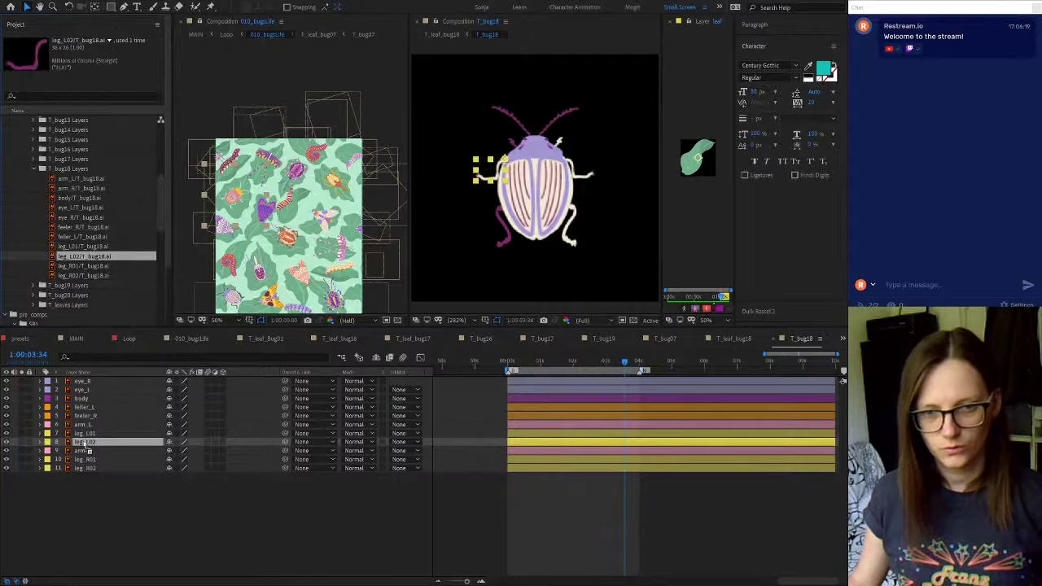
Replace the source of the arm_R layer with arm_R/T_bug18.ai
{"action": "left_click", "coordinate": [87, 450]}
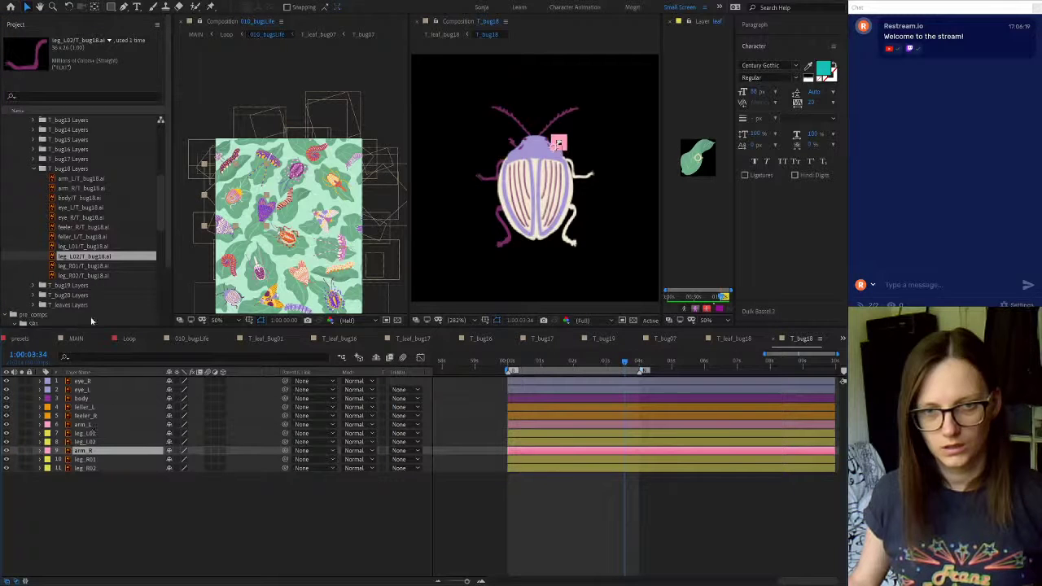
{"action": "left_click", "coordinate": [69, 188]}
{"action": "left_click_drag", "start_coordinate": [69, 187], "coordinate": [91, 455]}
Replace the leg_R01 and leg_R02 layers with leg_R01/T_bug18.ai and leg_R02/T_bug18.ai, and clear the layer selection
{"action": "left_click", "coordinate": [86, 460]}
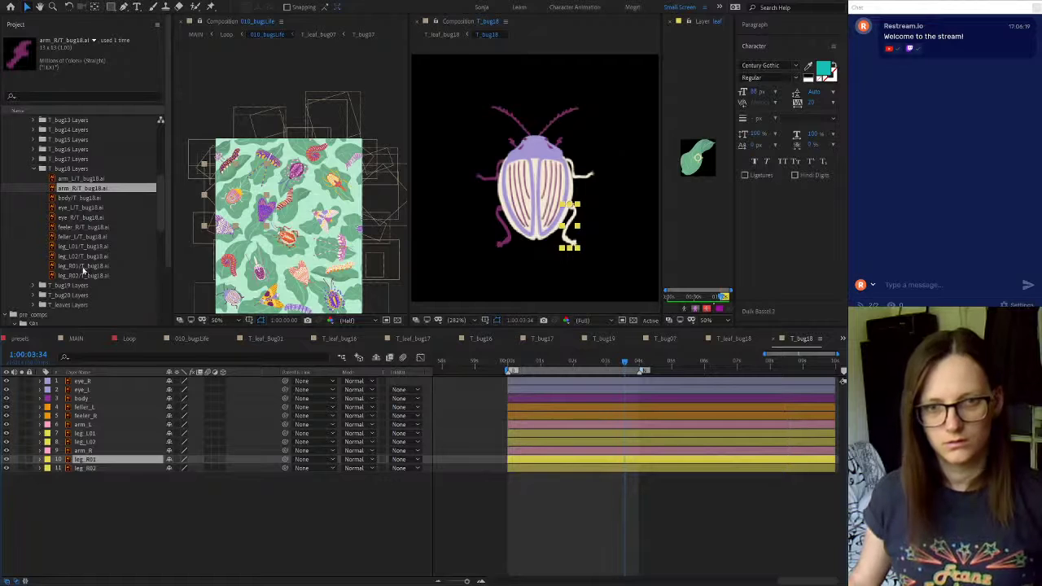
{"action": "left_click_drag", "start_coordinate": [83, 268], "coordinate": [87, 462]}
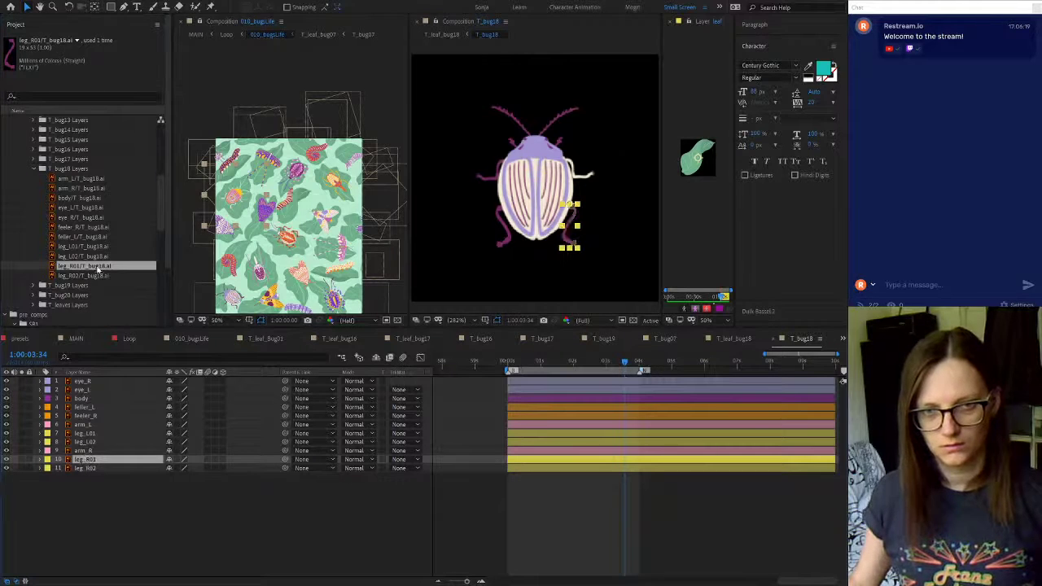
{"action": "left_click", "coordinate": [91, 275]}
{"action": "key", "text": "ctrl+Down"}
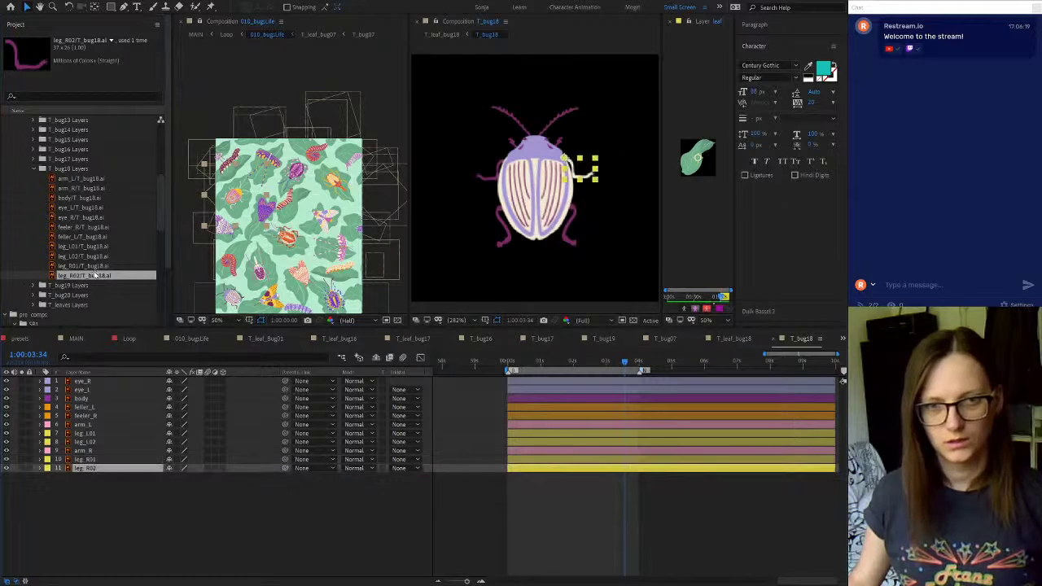
{"action": "left_click_drag", "start_coordinate": [95, 275], "coordinate": [98, 469]}
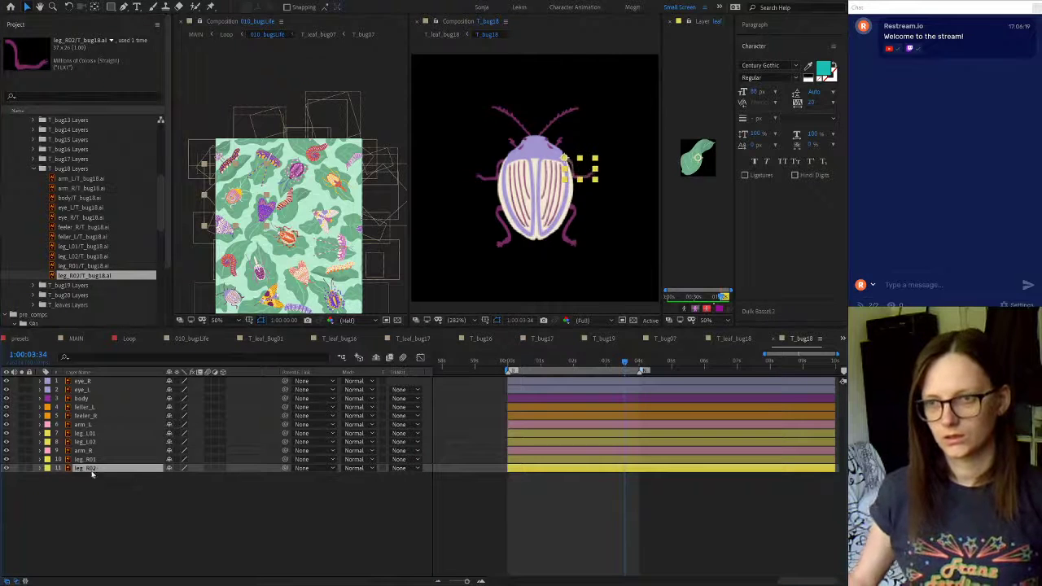
{"action": "left_click", "coordinate": [256, 545]}
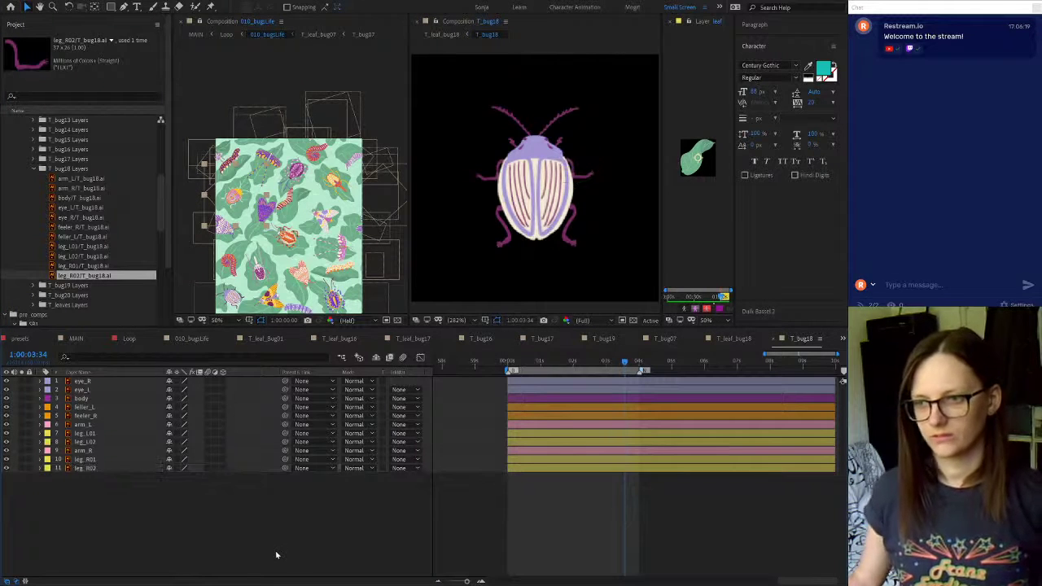
In 010_bugsLife, duplicate both T_leaf_bug07 layers and place the copies directly above T_leaf_bug20 in the layer stack
{"action": "left_click", "coordinate": [203, 343]}
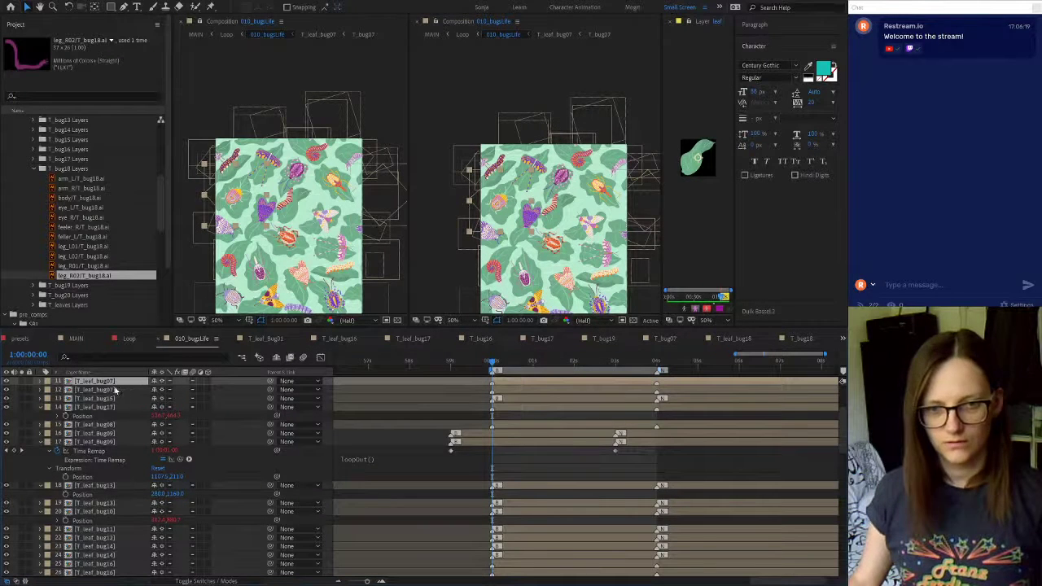
{"action": "left_click", "coordinate": [116, 392], "text": "shift"}
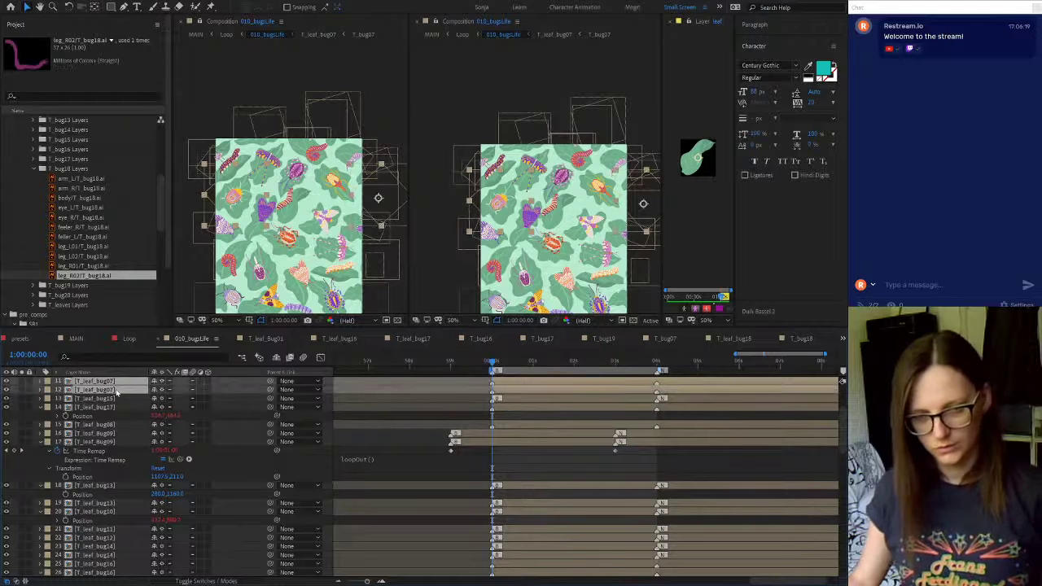
{"action": "key", "text": "ctrl+d"}
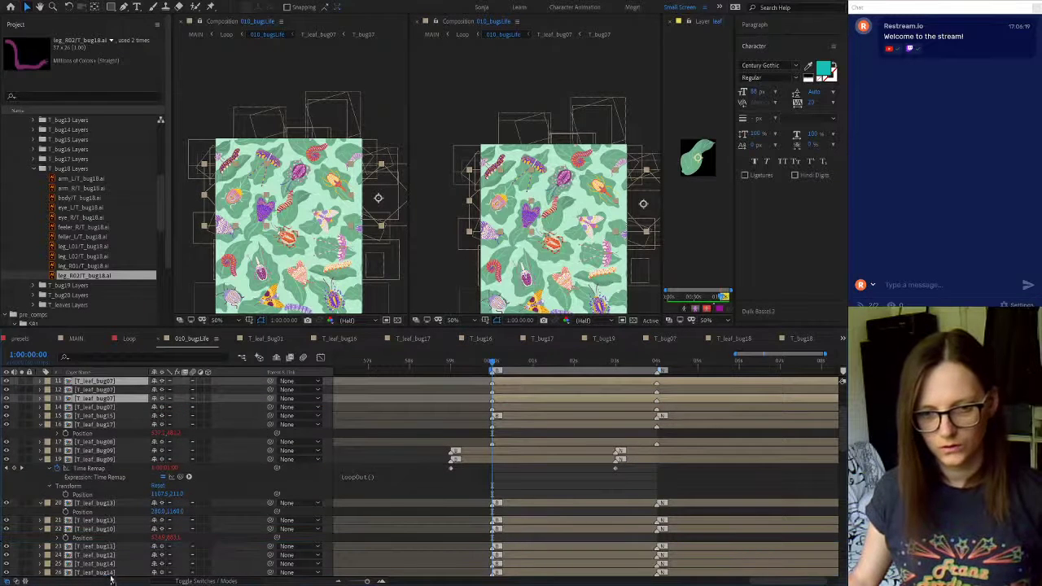
{"action": "scroll", "coordinate": [114, 570], "scroll_direction": "down", "scroll_amount": 5}
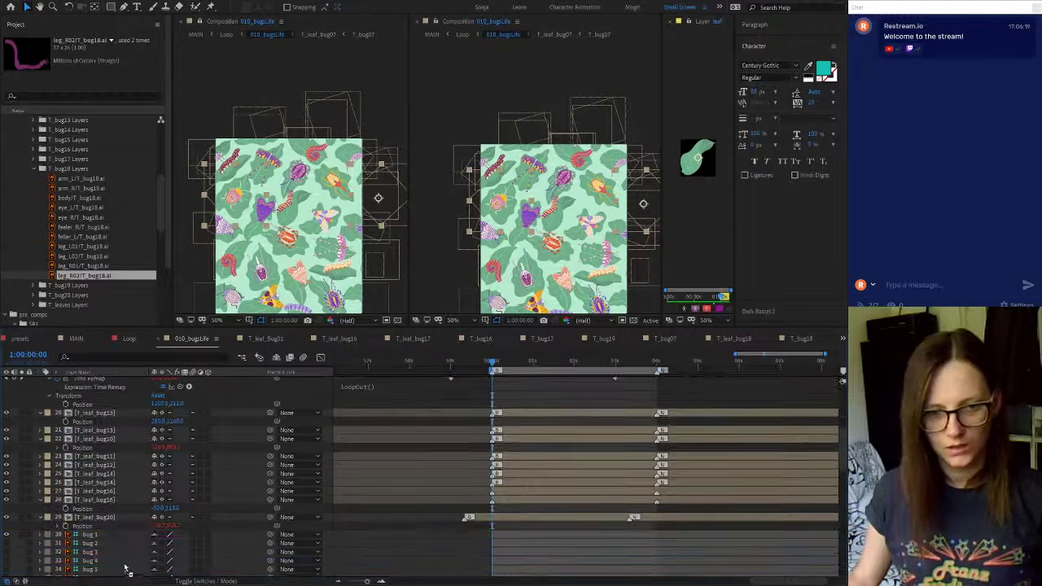
{"action": "left_click_drag", "start_coordinate": [125, 569], "coordinate": [130, 540]}
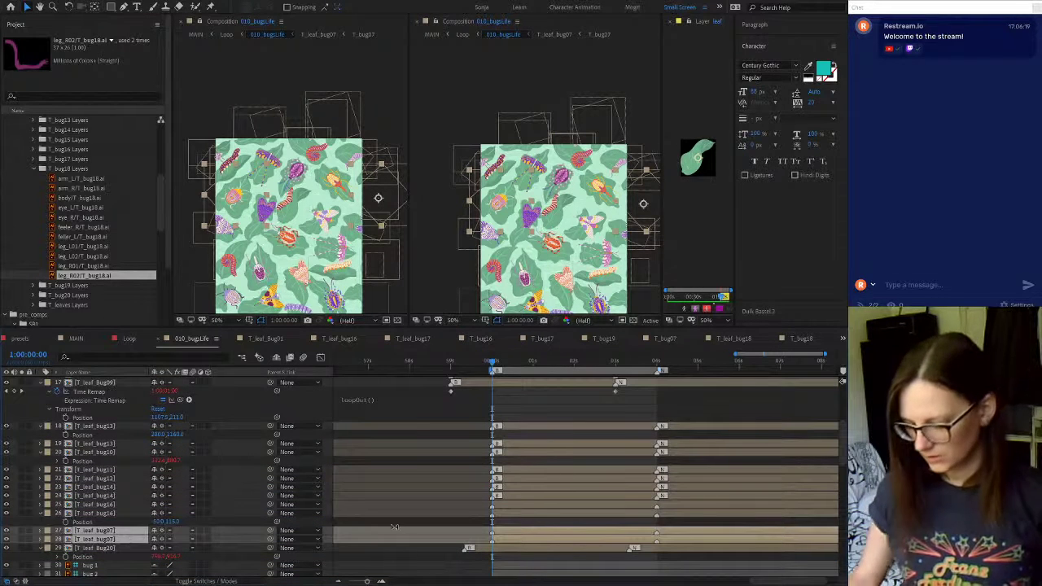
Shift the two duplicated T_leaf_bug07 layers earlier in time so they start at 0:59:59:30
{"action": "key", "text": "alt+Page_Up"}
{"action": "key", "text": "alt+Page_Up"}
{"action": "key", "text": "alt+Page_Up"}
{"action": "key", "text": "alt+Page_Up"}
{"action": "key", "text": "alt+Page_Up"}
{"action": "key", "text": "alt+Page_Up"}
{"action": "key", "text": "alt+Page_Up"}
{"action": "key", "text": "alt+Page_Up"}
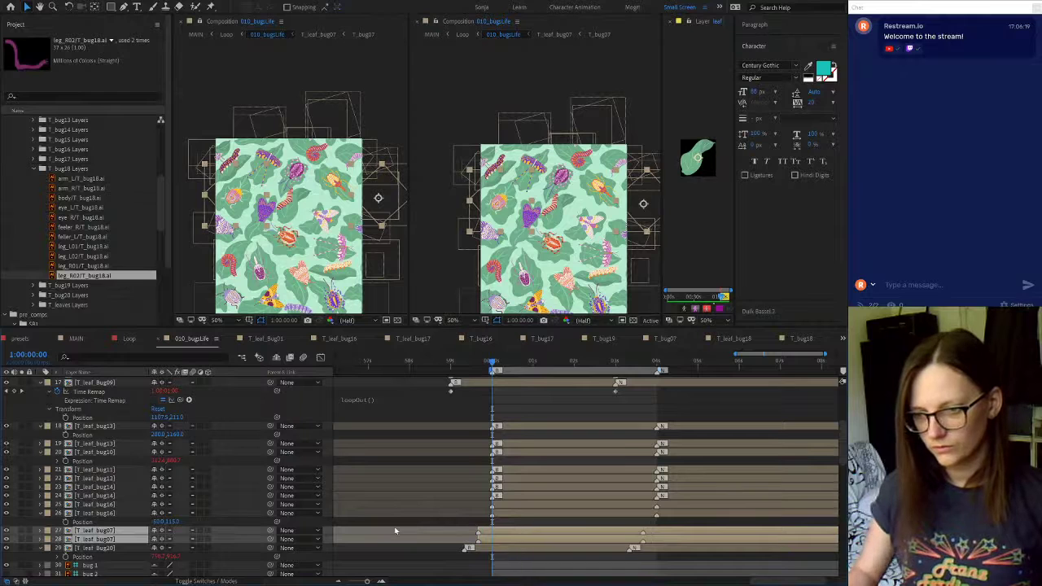
{"action": "key", "text": "alt+Page_Up"}
{"action": "key", "text": "alt+Page_Up"}
{"action": "key", "text": "alt+Page_Up"}
{"action": "key", "text": "alt+Page_Up"}
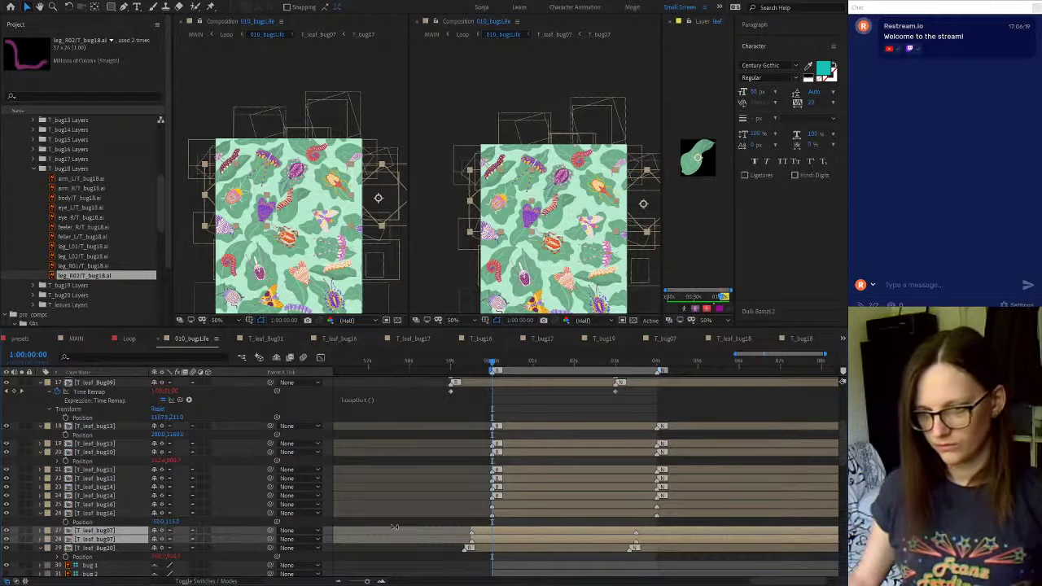
Reveal the Time Remap keyframes of T_leaf_bug20 and the two T_leaf_bug07 copies, with the playhead at the copies' in point
{"action": "left_click", "coordinate": [113, 549]}
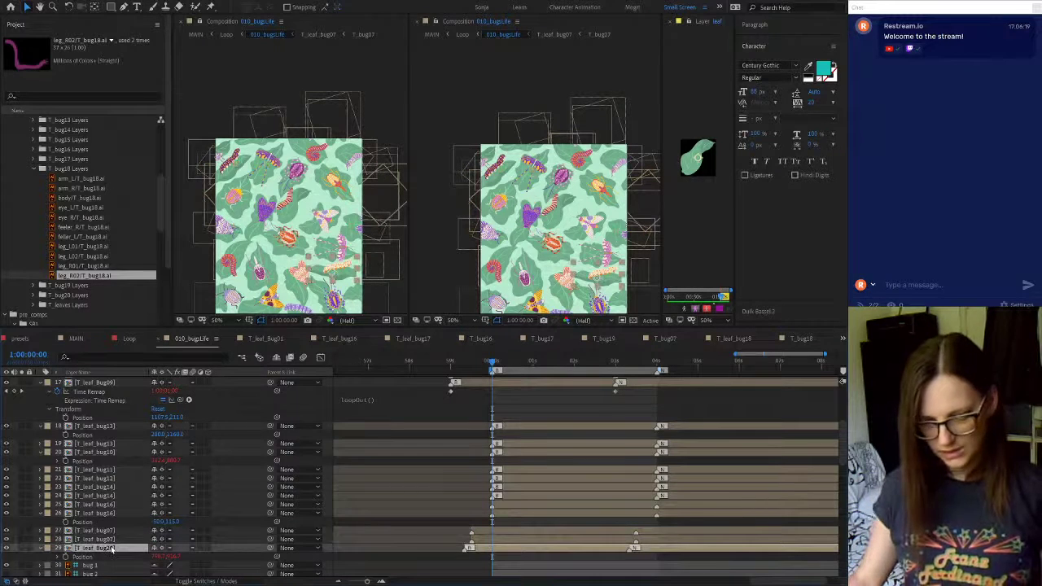
{"action": "key", "text": "ctrl+alt+t"}
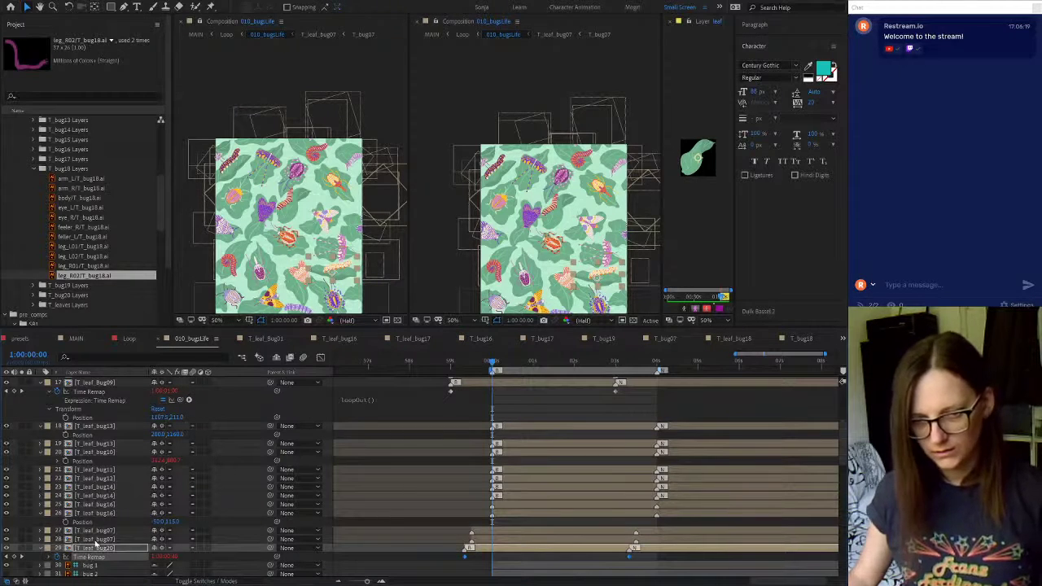
{"action": "left_click", "coordinate": [98, 540]}
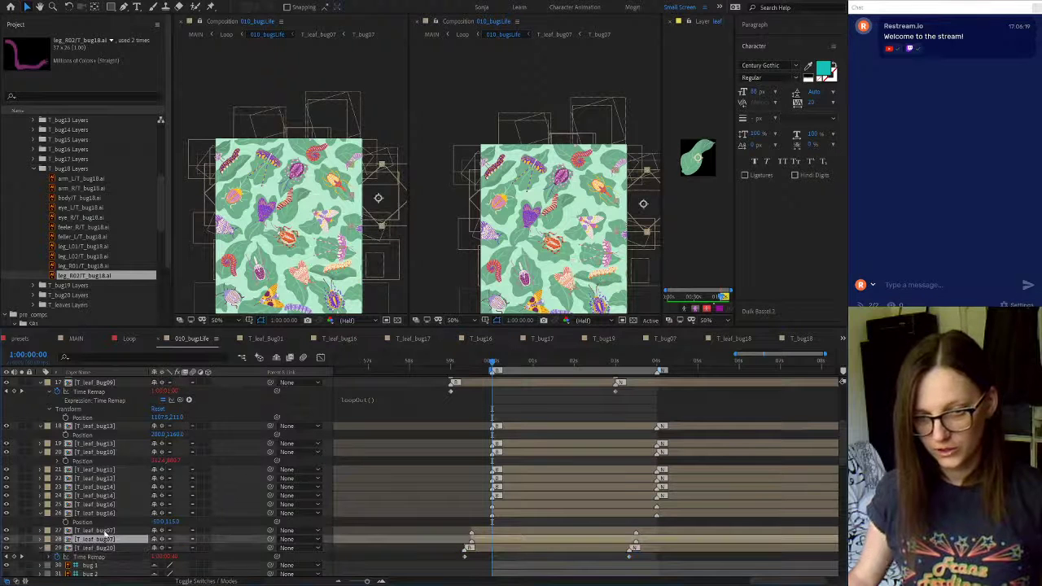
{"action": "left_click", "coordinate": [105, 532], "text": "shift"}
{"action": "key", "text": "i"}
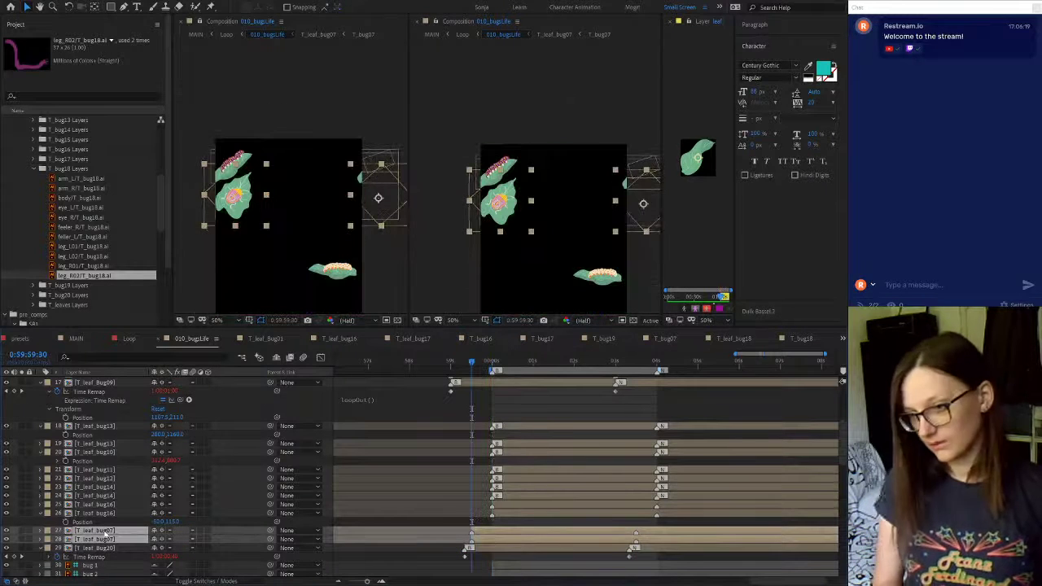
{"action": "key", "text": "u"}
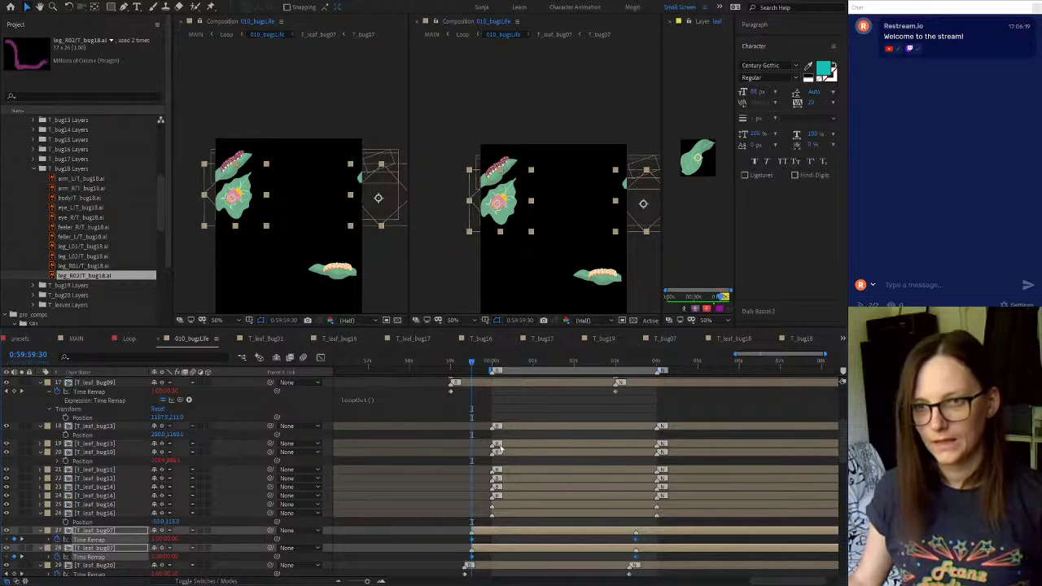
Return the playhead to 1:00:00:00 and move the lower T_leaf_bug07 copy onto the leaf in the pattern's lower-left corner
{"action": "left_click", "coordinate": [494, 360]}
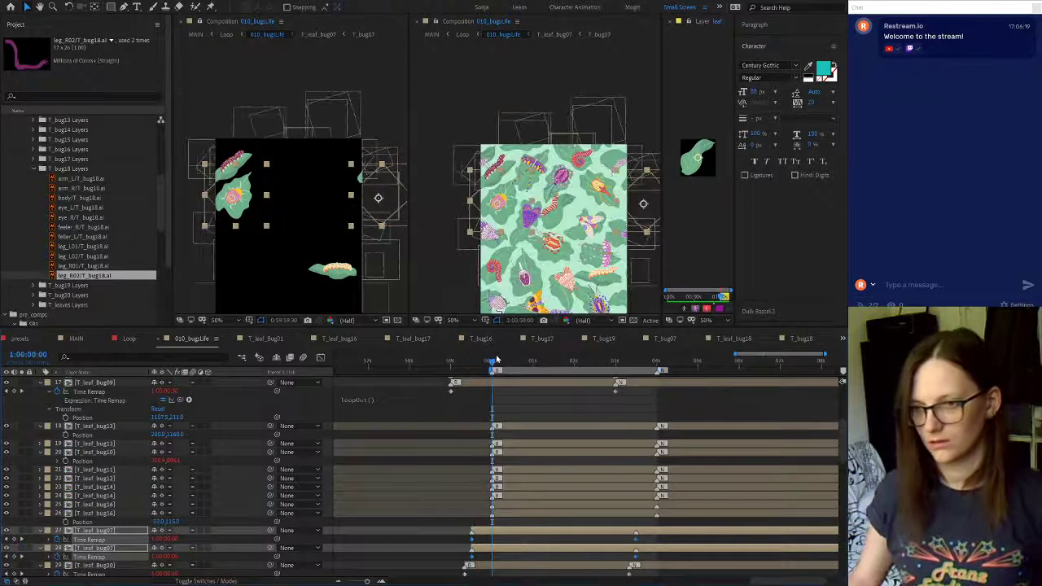
{"action": "left_click", "coordinate": [548, 557]}
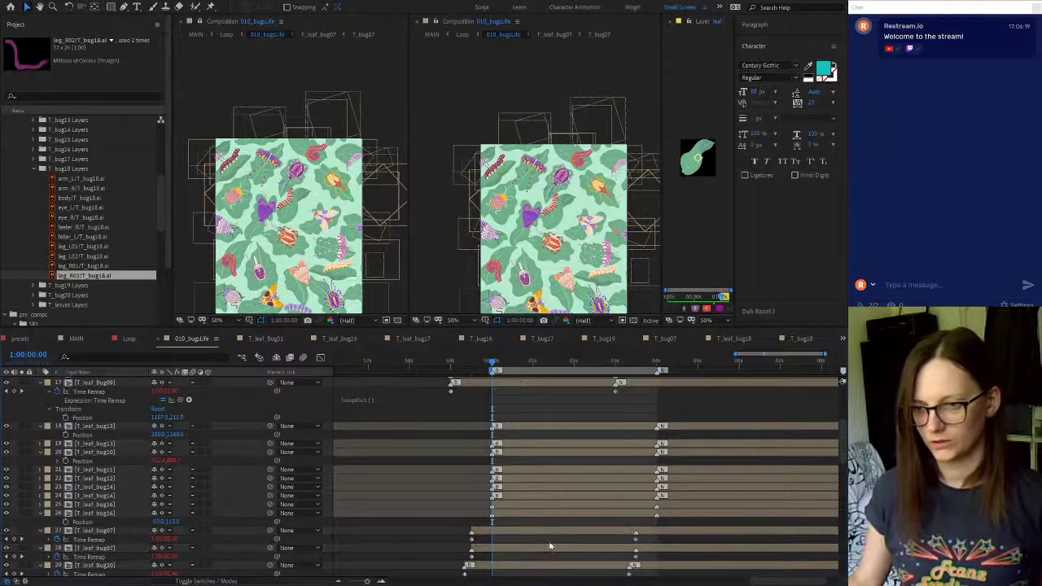
{"action": "left_click", "coordinate": [551, 545]}
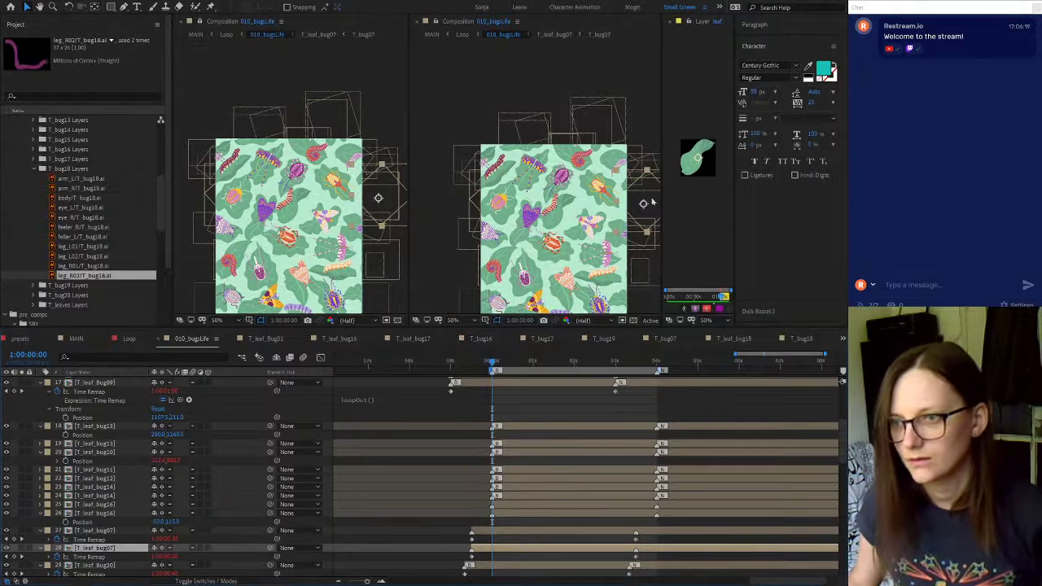
{"action": "left_click_drag", "start_coordinate": [645, 207], "coordinate": [485, 307]}
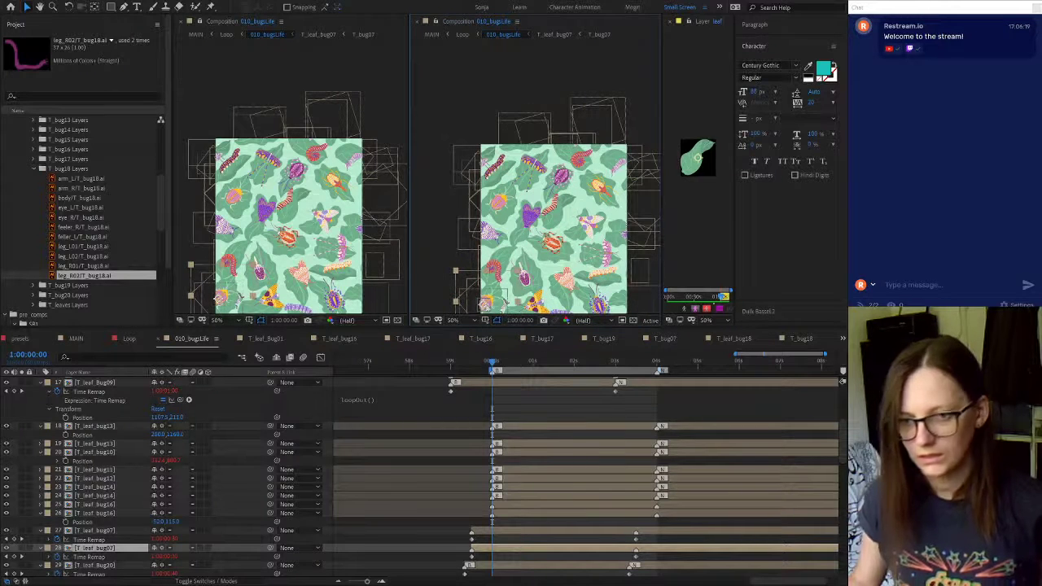
Examine the original leaf 18 and leaf 25 layers to identify the leaf beneath the moved copy, and return to the duplicates
{"action": "left_click", "coordinate": [248, 416]}
{"action": "scroll", "coordinate": [163, 432], "scroll_direction": "down", "scroll_amount": 10}
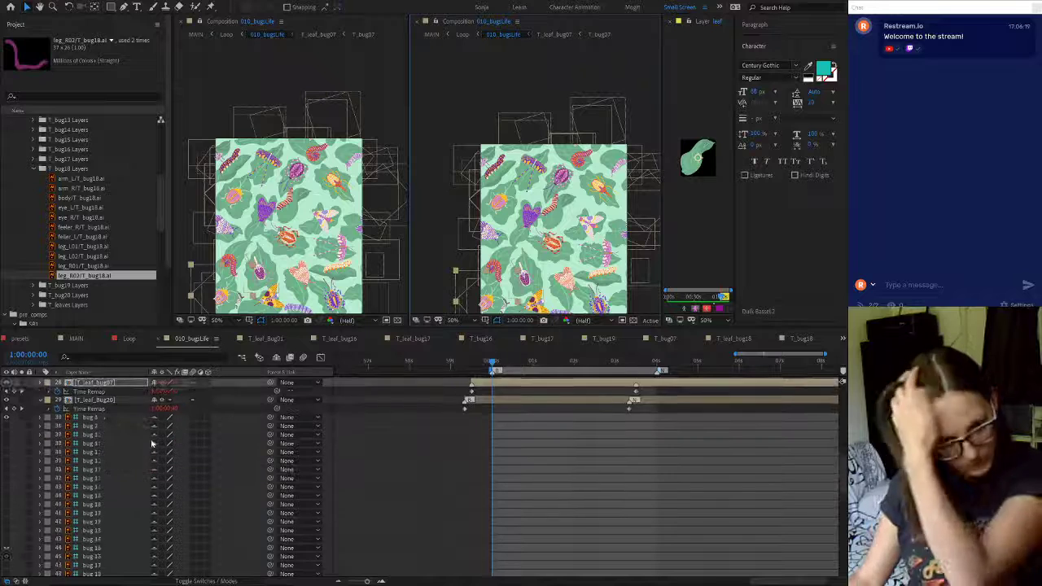
{"action": "scroll", "coordinate": [148, 437], "scroll_direction": "down", "scroll_amount": 10}
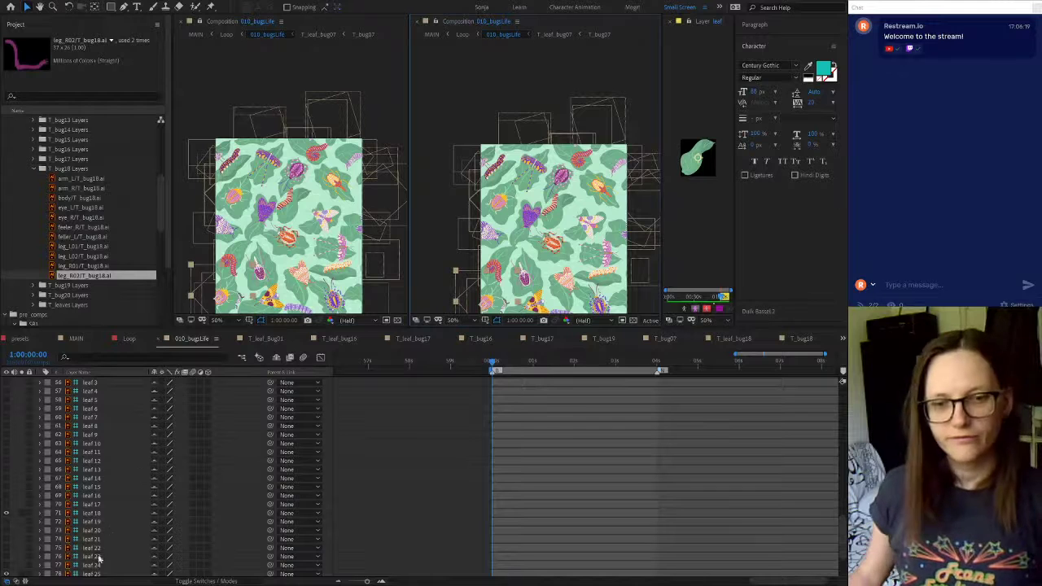
{"action": "scroll", "coordinate": [96, 525], "scroll_direction": "down", "scroll_amount": 2}
{"action": "left_click", "coordinate": [94, 488]}
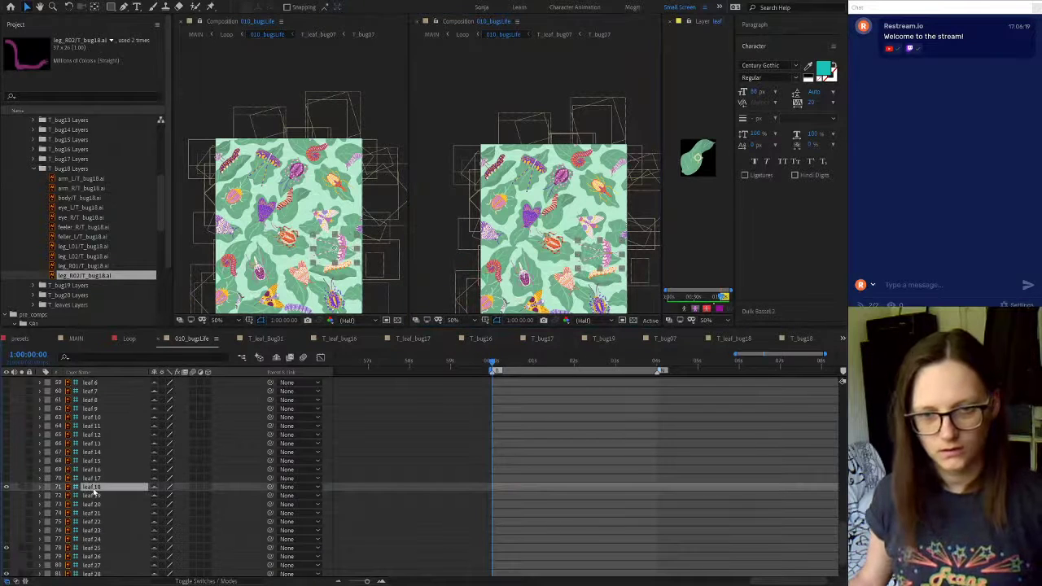
{"action": "left_click", "coordinate": [96, 549]}
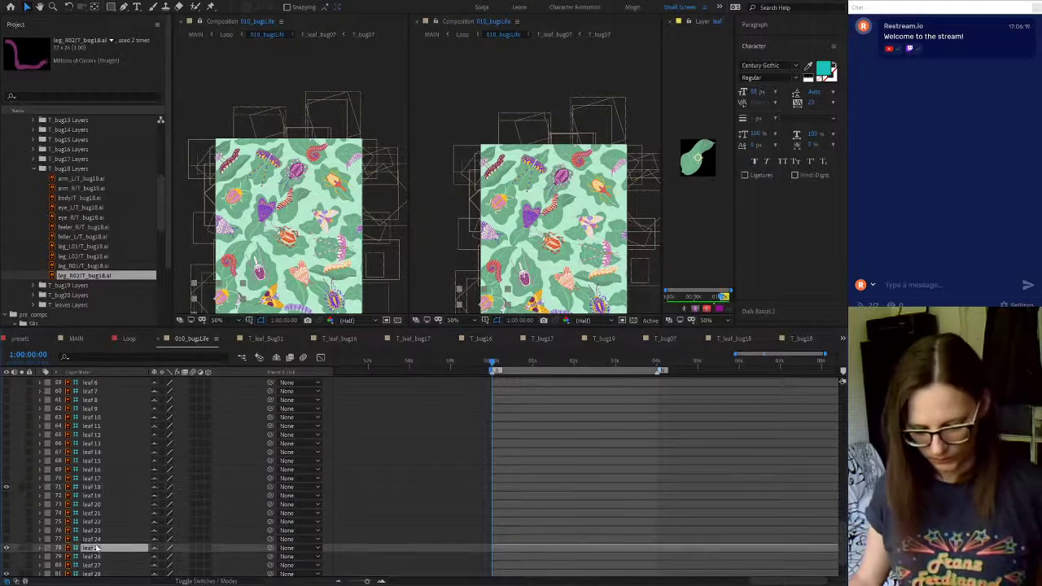
{"action": "scroll", "coordinate": [447, 495], "scroll_direction": "up", "scroll_amount": 15}
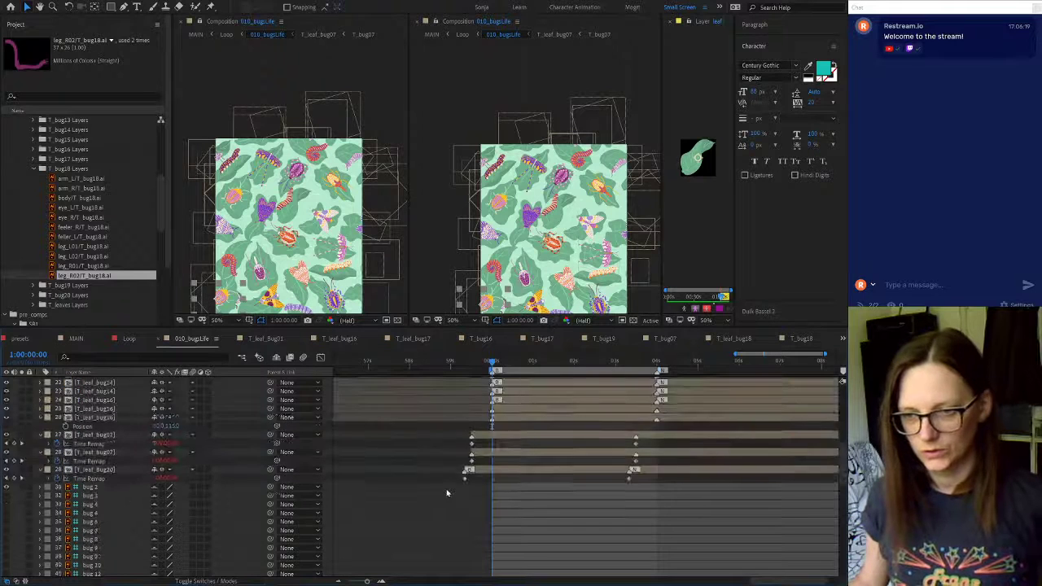
{"action": "scroll", "coordinate": [103, 561], "scroll_direction": "down", "scroll_amount": 3}
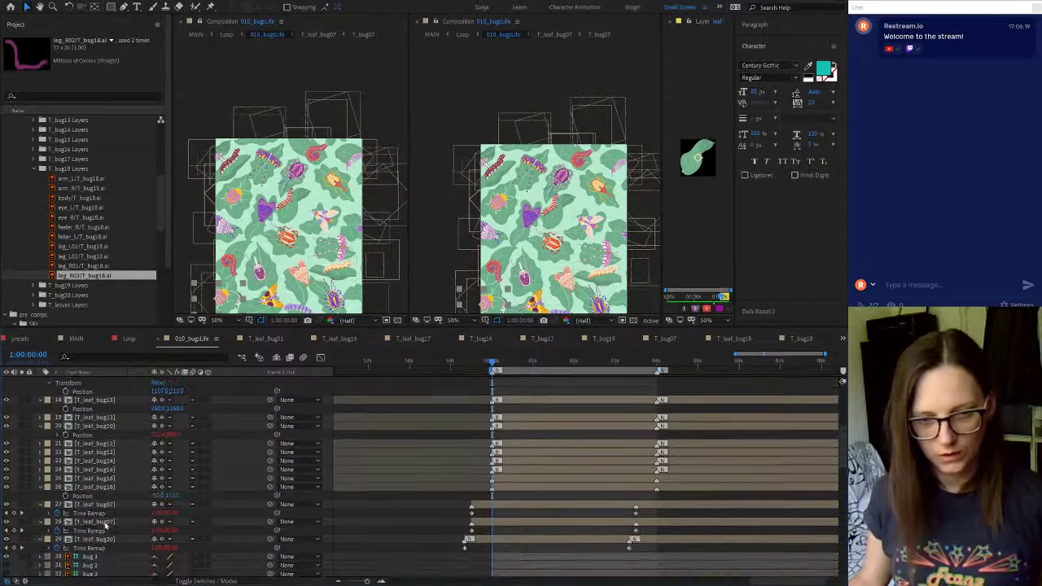
Select both T_leaf_bug07 copies and collapse the T_bug18 Layers folder to reach the project's compositions
{"action": "left_click", "coordinate": [104, 523]}
{"action": "left_click", "coordinate": [104, 506], "text": "shift"}
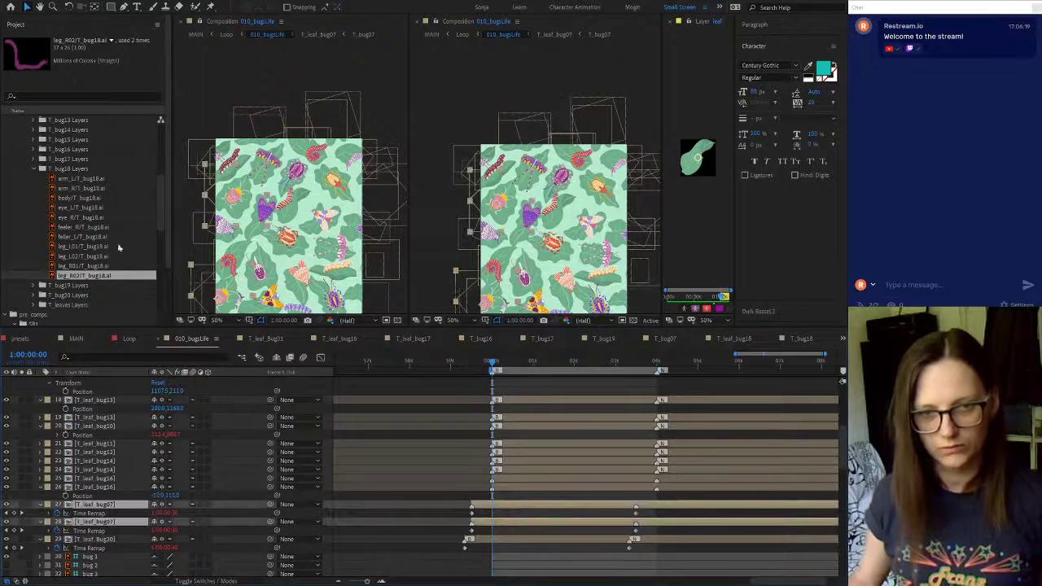
{"action": "left_click", "coordinate": [34, 169]}
{"action": "scroll", "coordinate": [70, 215], "scroll_direction": "down", "scroll_amount": 5}
{"action": "scroll", "coordinate": [70, 215], "scroll_direction": "down", "scroll_amount": 7}
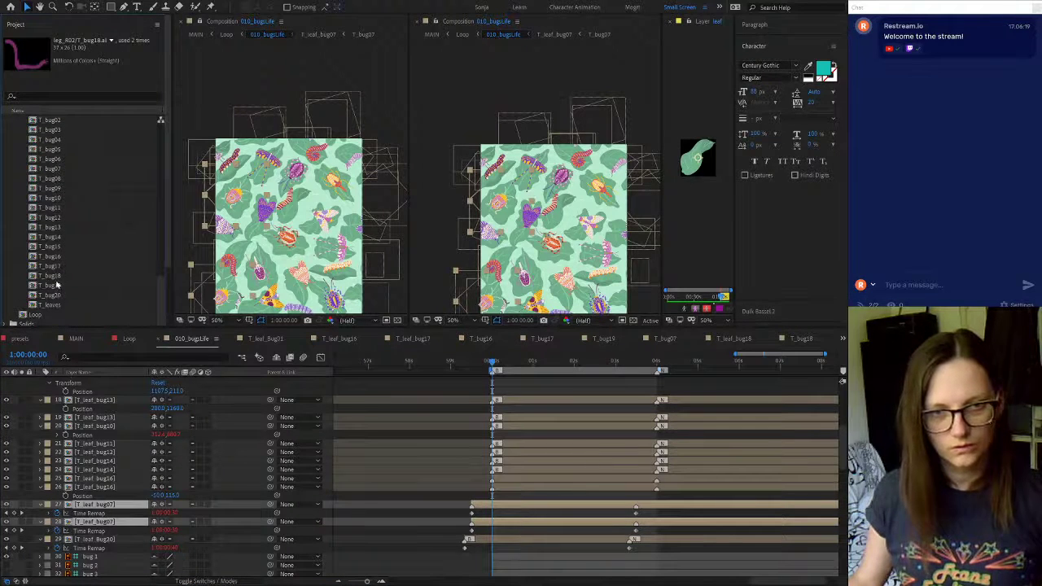
Try replacing the two selected T_leaf_bug07 copies with the T_bug18 composition, and undo the replacement
{"action": "left_click", "coordinate": [56, 276]}
{"action": "left_click_drag", "start_coordinate": [78, 489], "coordinate": [97, 507]}
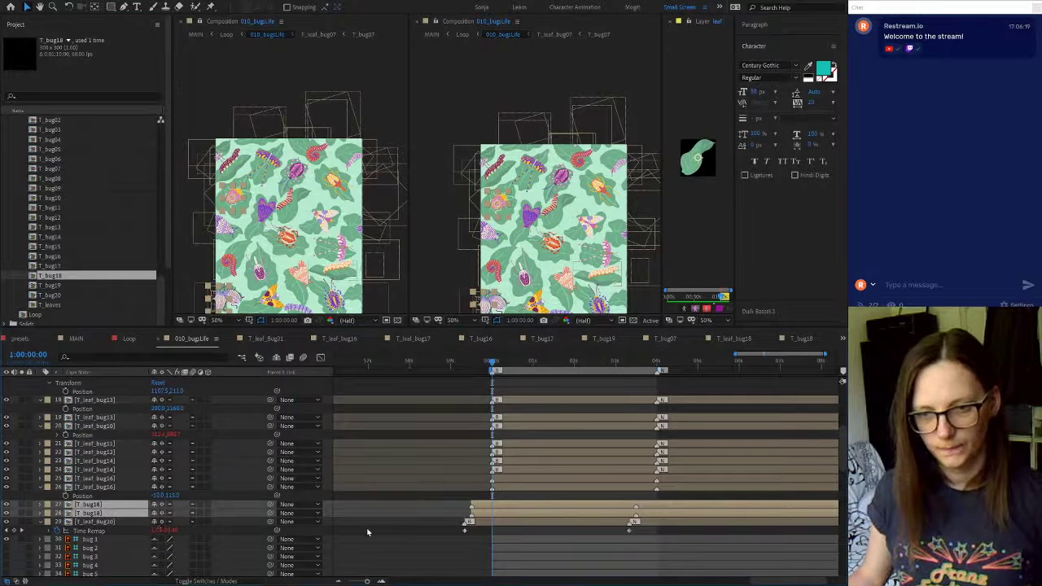
{"action": "key", "text": "ctrl+z"}
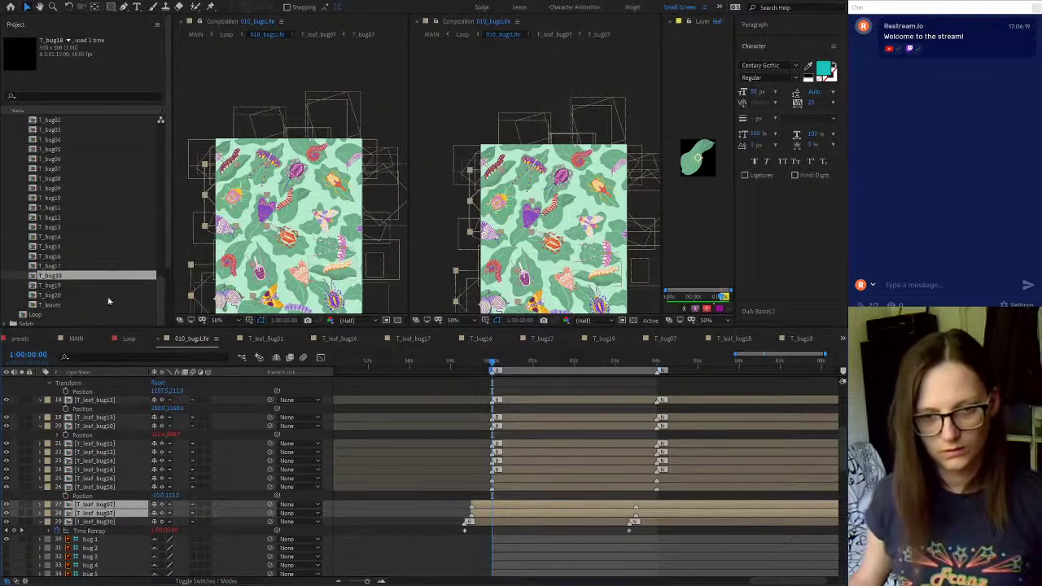
Replace the source of both selected T_leaf_bug07 copies with the T_leaf_bug18 composition
{"action": "scroll", "coordinate": [119, 233], "scroll_direction": "up", "scroll_amount": 3}
{"action": "scroll", "coordinate": [90, 212], "scroll_direction": "up", "scroll_amount": 1}
{"action": "left_click", "coordinate": [79, 189]}
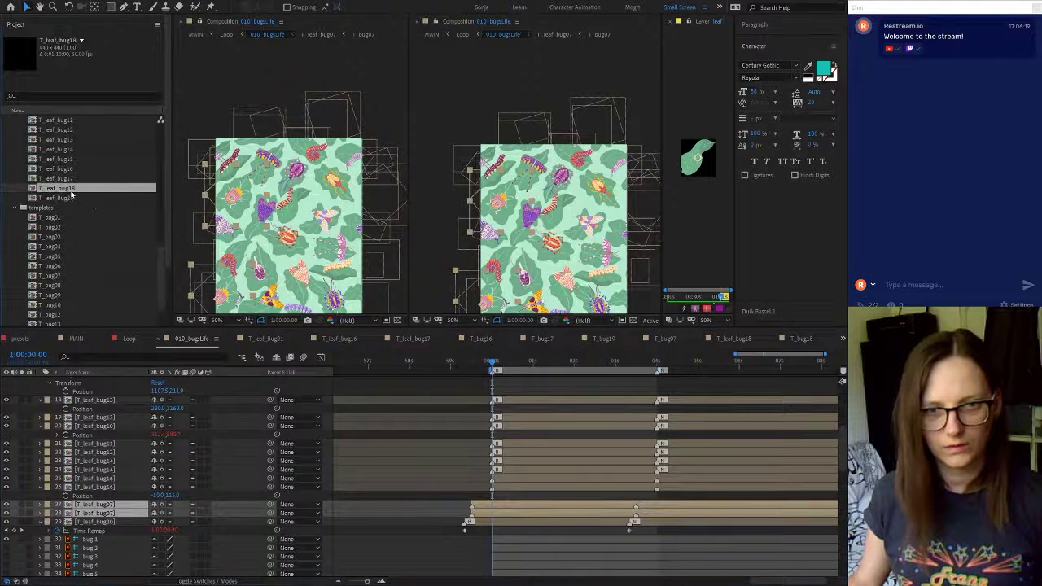
{"action": "left_click_drag", "start_coordinate": [109, 510], "coordinate": [110, 513]}
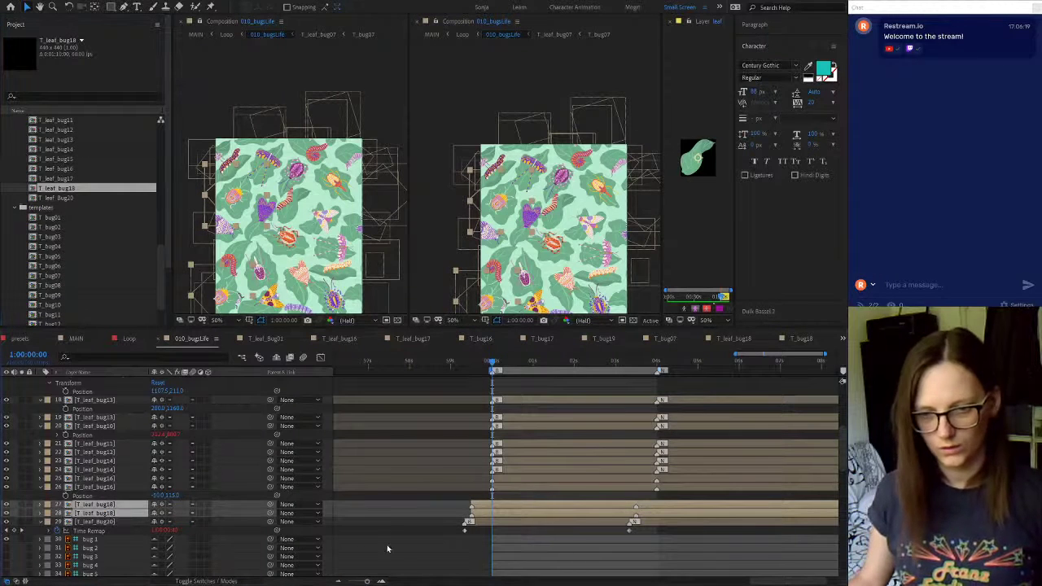
{"action": "left_click", "coordinate": [387, 550]}
Open the T_leaf_bug18 precomp and paste the copied leaf 25 layer between T_bug18 and leaf 11
{"action": "double_click", "coordinate": [94, 513]}
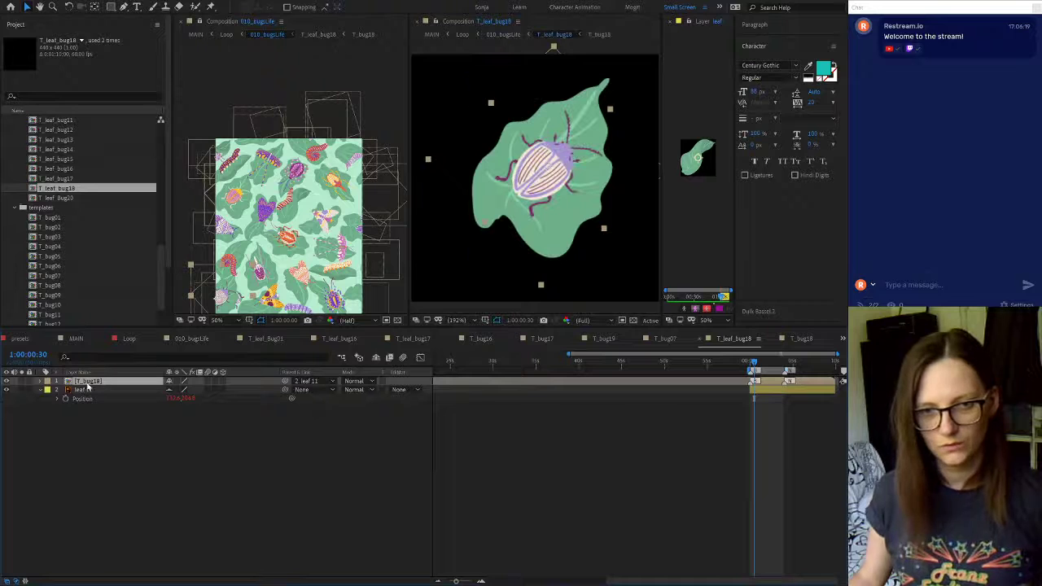
{"action": "left_click", "coordinate": [124, 420]}
{"action": "key", "text": "ctrl+v"}
{"action": "left_click_drag", "start_coordinate": [94, 381], "coordinate": [96, 397]}
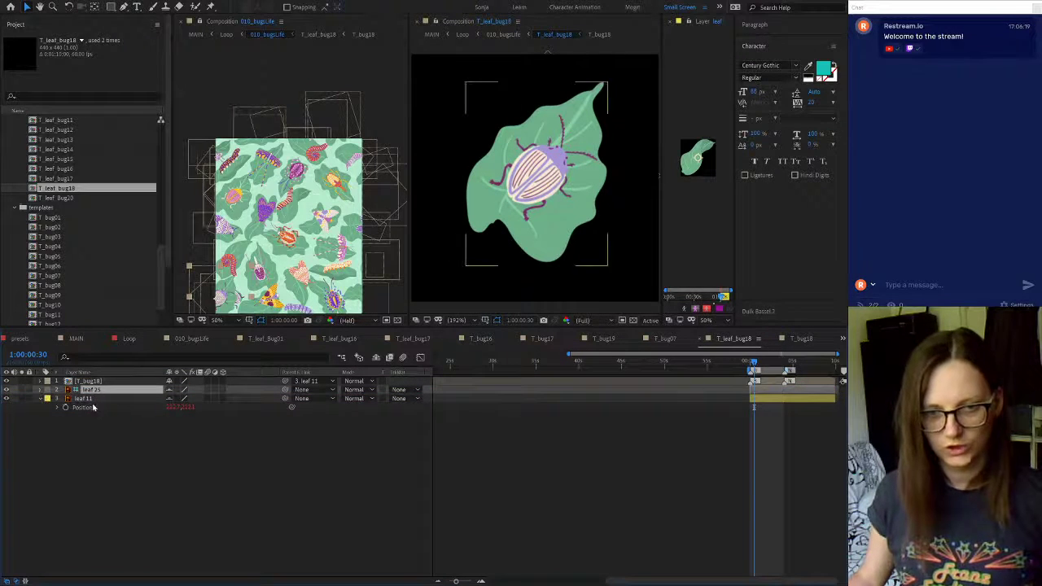
Bring the pasted leaf 25 layer to the middle of the composition and give it leaf 11's yellow label color
{"action": "left_click", "coordinate": [94, 407]}
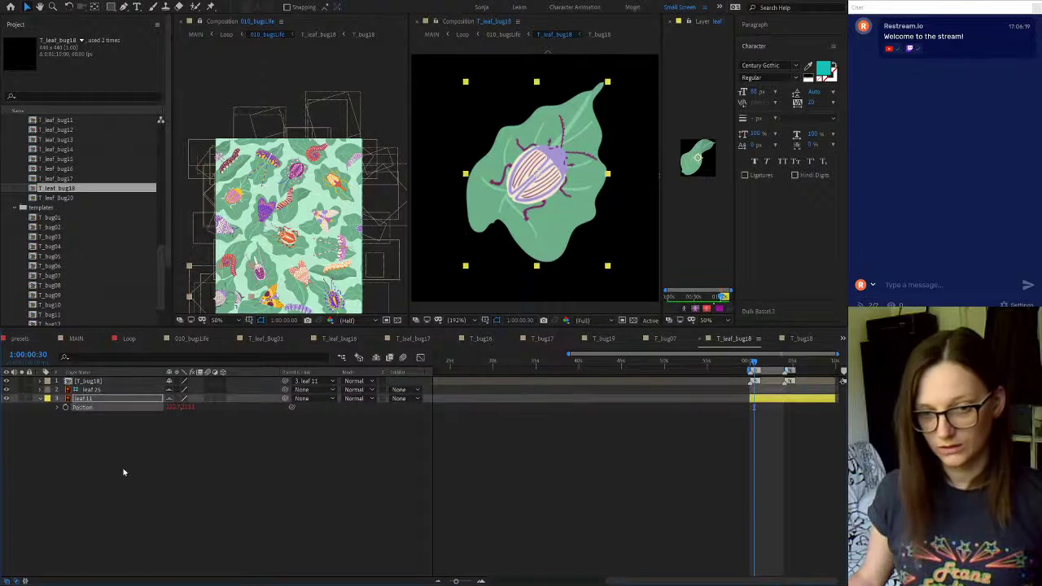
{"action": "left_click", "coordinate": [91, 390]}
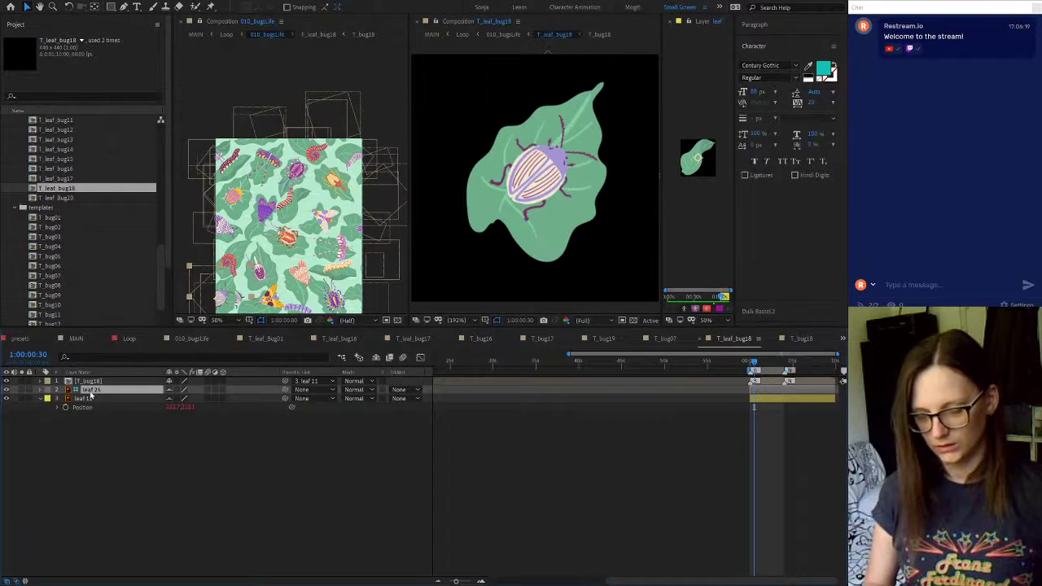
{"action": "key", "text": "Return"}
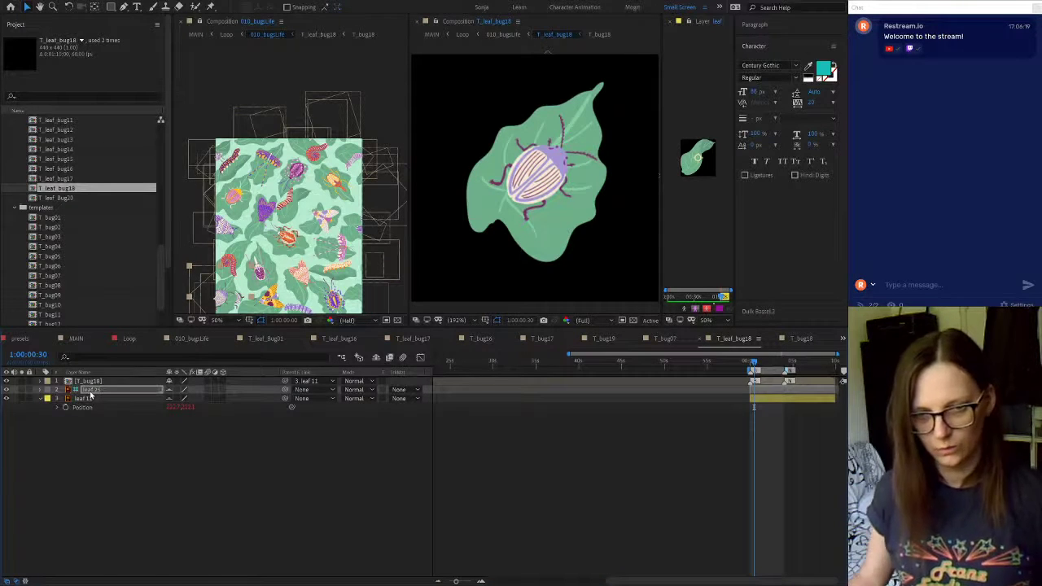
{"action": "left_click", "coordinate": [125, 383]}
{"action": "left_click", "coordinate": [115, 391]}
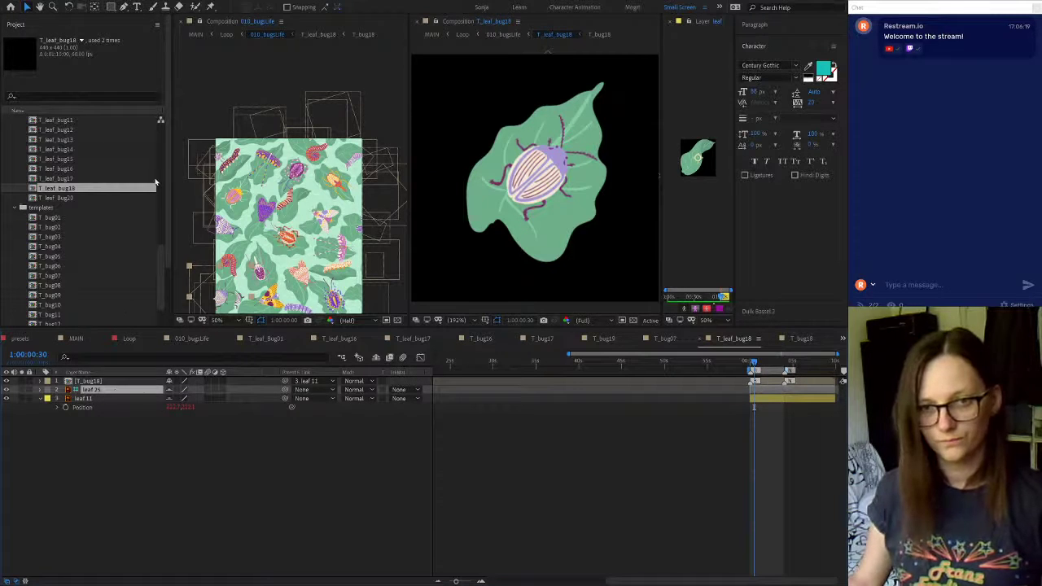
{"action": "left_click", "coordinate": [68, 436]}
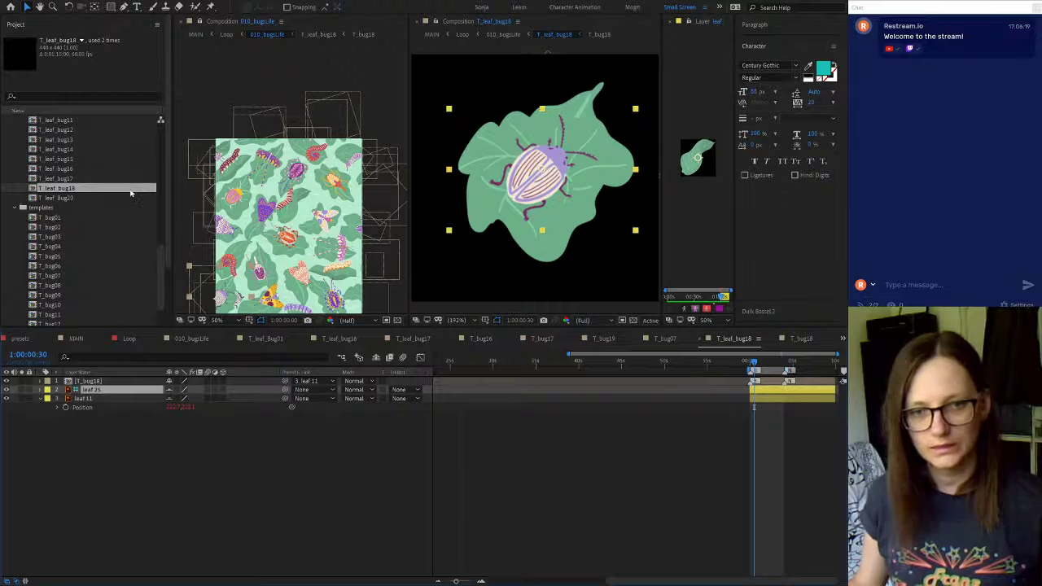
Parent the T_bug18 layer to leaf 25 and delete the leaf 11 layer
{"action": "left_click_drag", "start_coordinate": [131, 193], "coordinate": [95, 392]}
{"action": "left_click", "coordinate": [89, 399]}
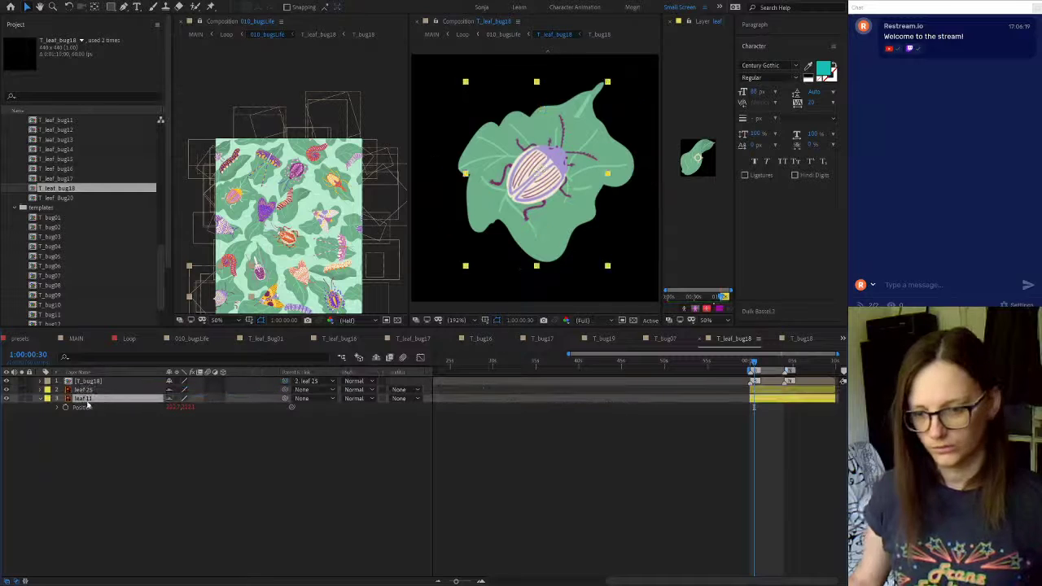
{"action": "key", "text": "Delete"}
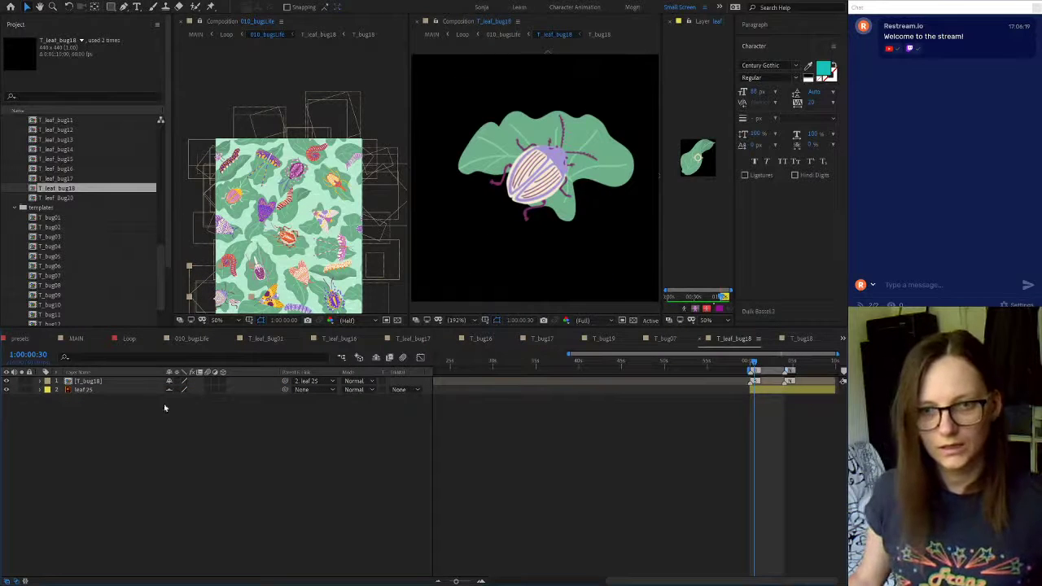
Change the T_bug18 layer's position and set its rotation to 0°
{"action": "left_click", "coordinate": [105, 382]}
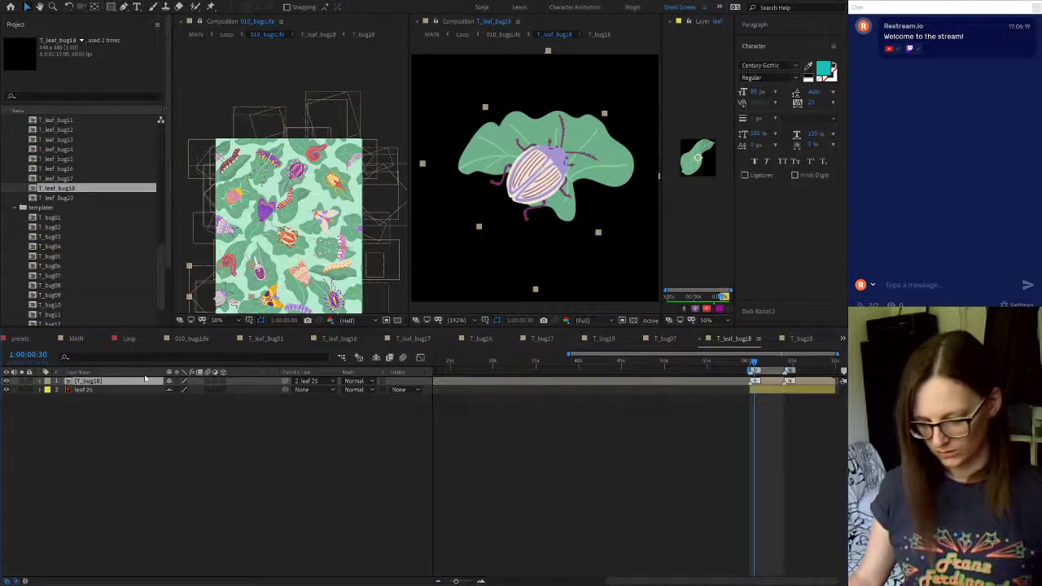
{"action": "key", "text": "p"}
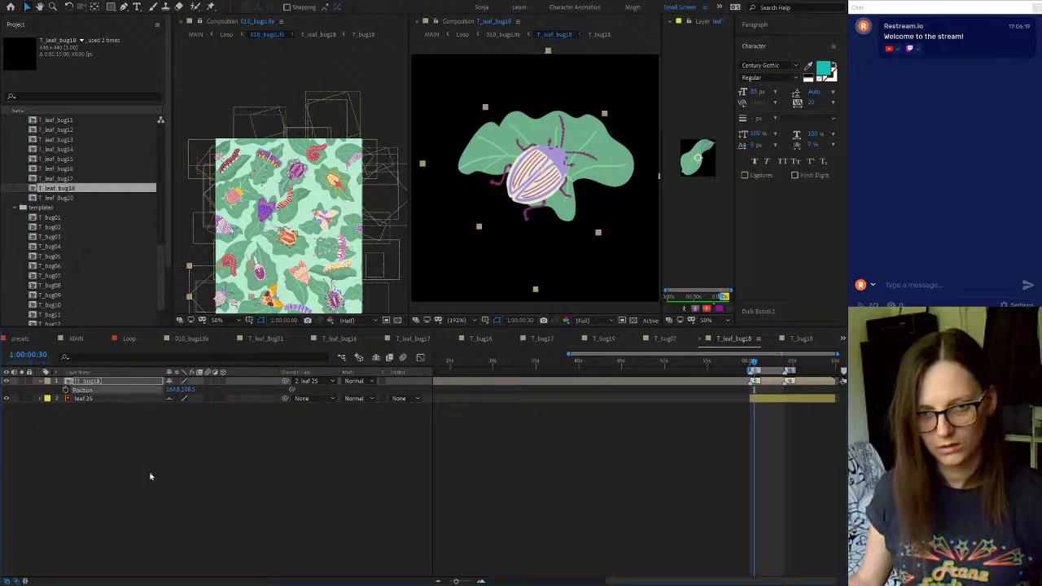
{"action": "key", "text": "r"}
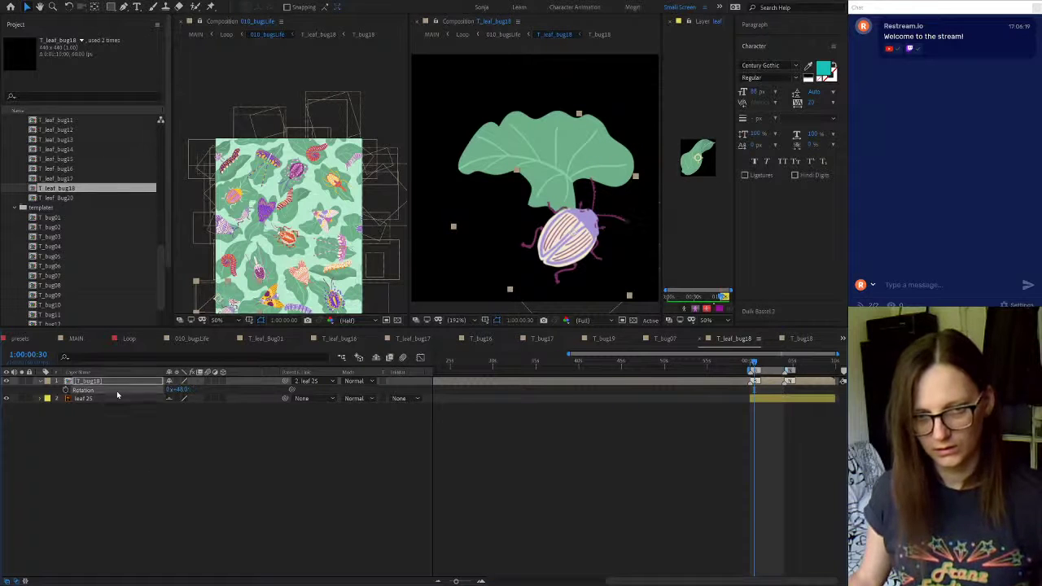
{"action": "left_click", "coordinate": [140, 467]}
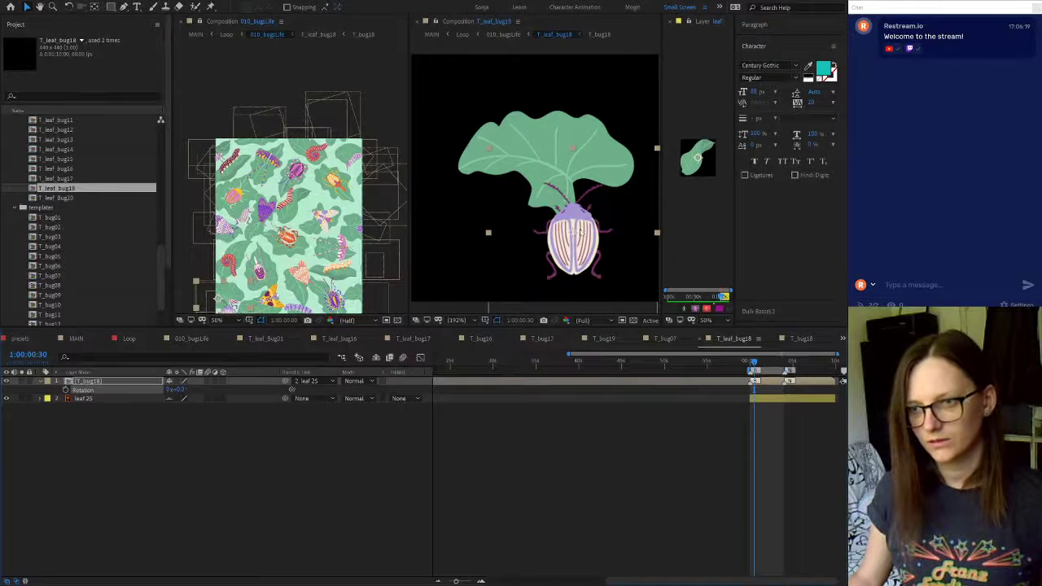
Move the T_bug18 beetle up onto leaf 25 and rotate it to about -51°
{"action": "left_click_drag", "start_coordinate": [580, 233], "coordinate": [580, 146]}
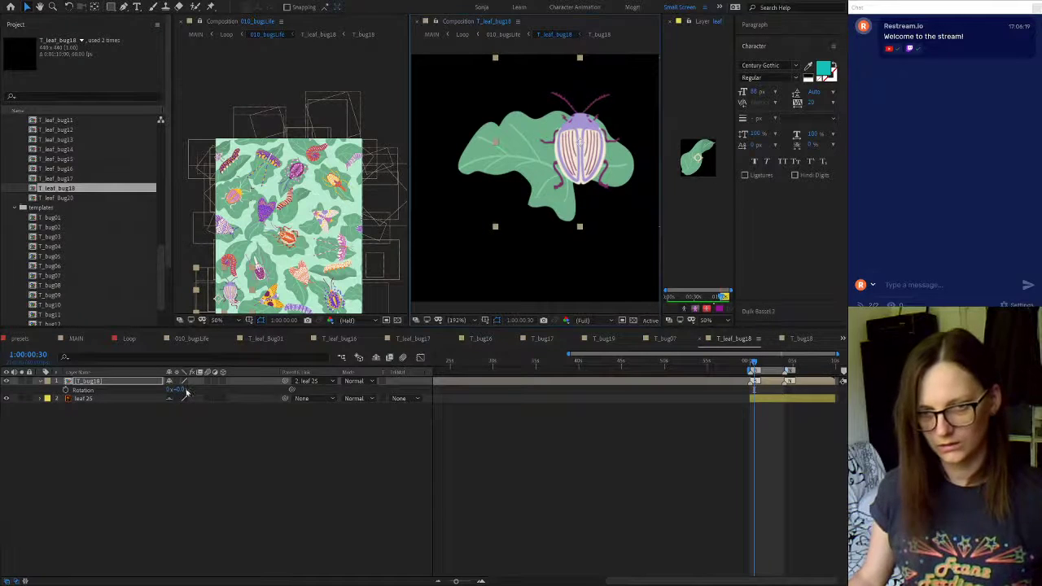
{"action": "left_click_drag", "start_coordinate": [179, 391], "coordinate": [214, 391]}
{"action": "mouse_move", "coordinate": [139, 391]}
{"action": "left_mouse_down"}
{"action": "mouse_move", "coordinate": [168, 390]}
{"action": "mouse_move", "coordinate": [155, 391]}
{"action": "left_mouse_up"}
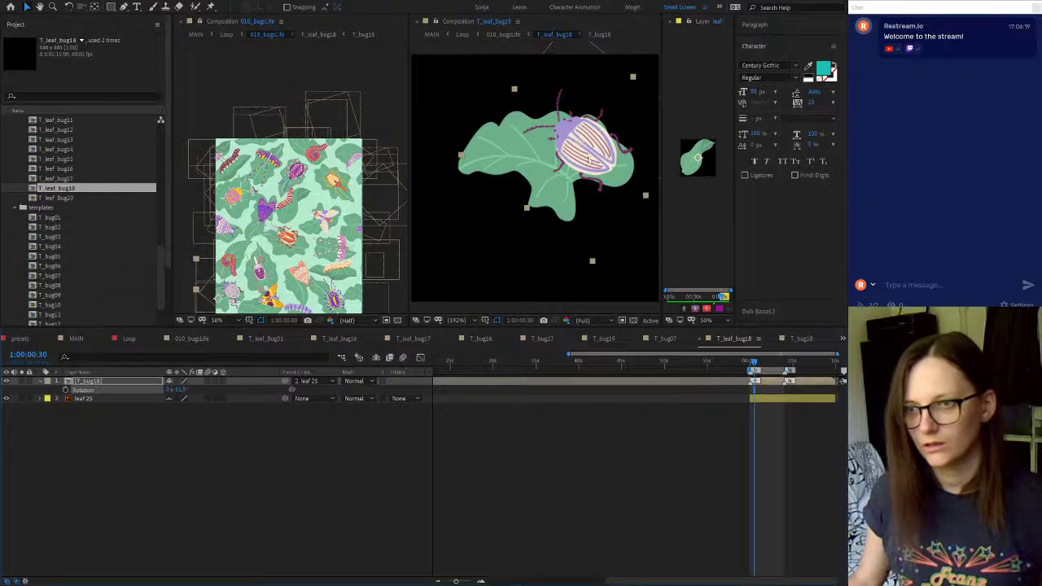
Fine-tune the beetle's placement so it sits over the middle of leaf 25, near the central vein
{"action": "left_click_drag", "start_coordinate": [587, 155], "coordinate": [593, 169]}
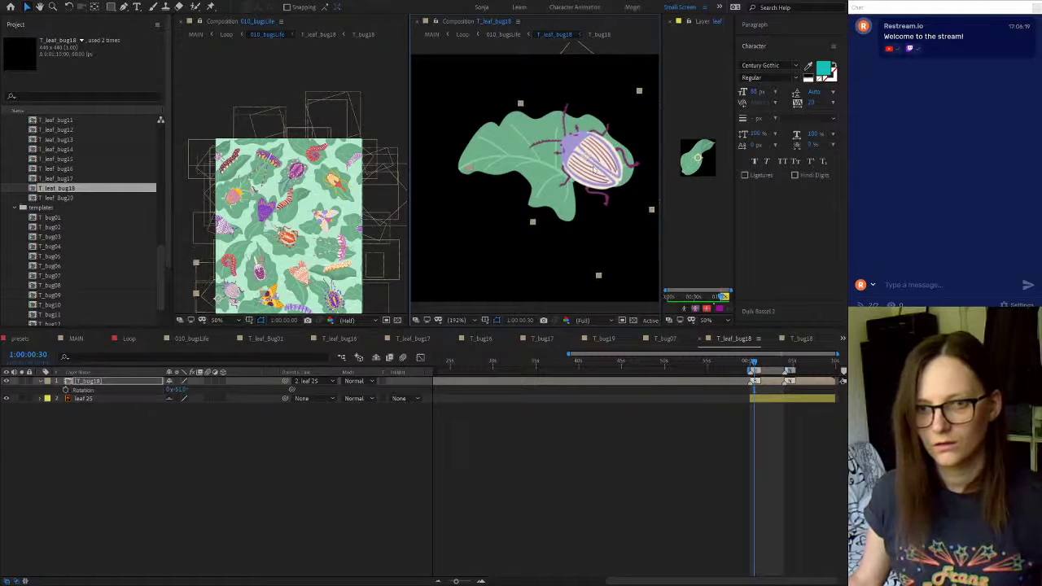
{"action": "left_click_drag", "start_coordinate": [593, 169], "coordinate": [592, 176]}
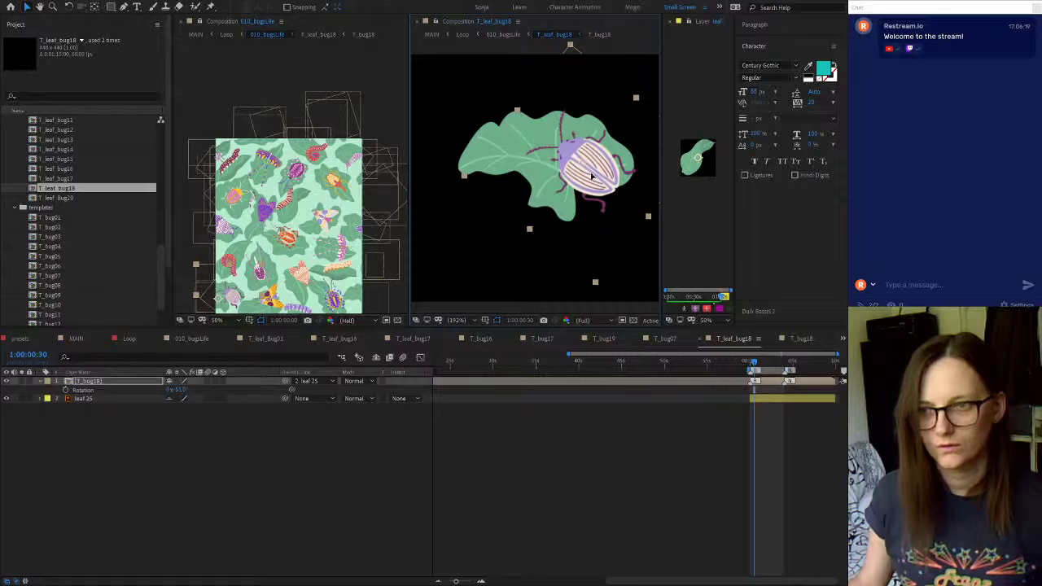
{"action": "left_click_drag", "start_coordinate": [592, 176], "coordinate": [592, 178]}
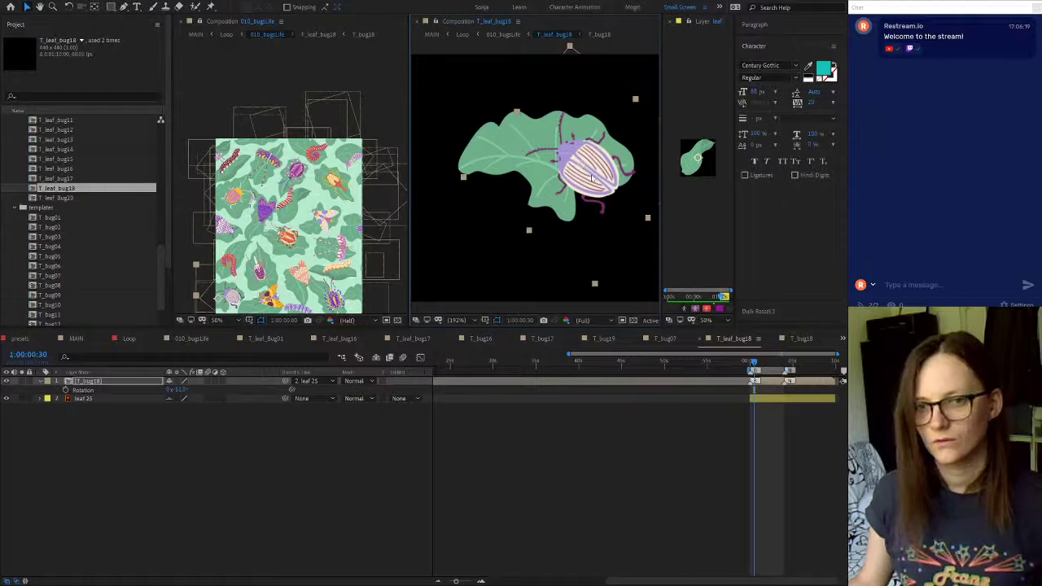
{"action": "left_click_drag", "start_coordinate": [592, 177], "coordinate": [569, 161]}
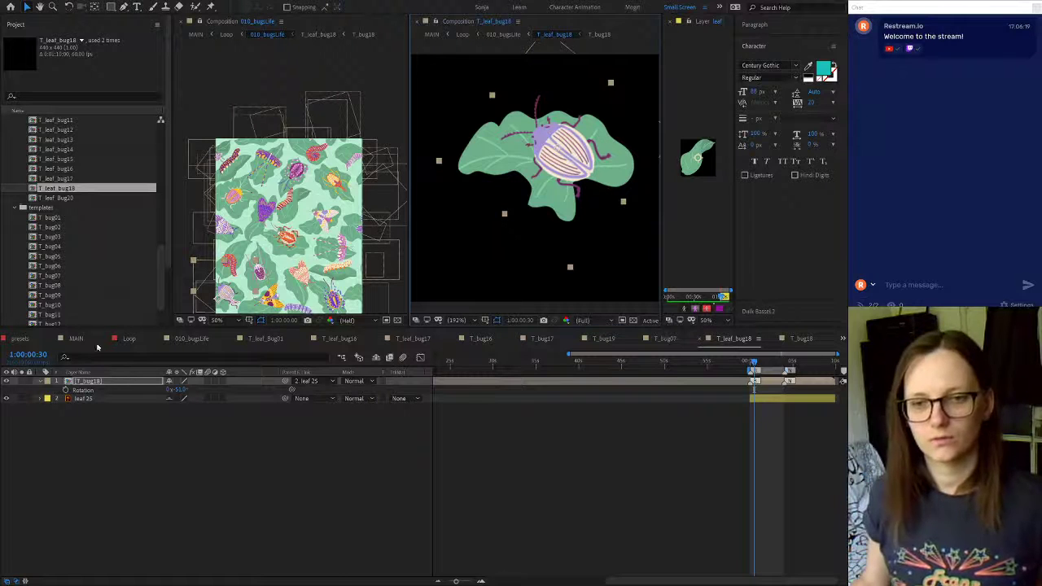
Return to 010_bugsLife and set the lower T_leaf_bug18 layer's X position to 20
{"action": "left_click", "coordinate": [190, 338]}
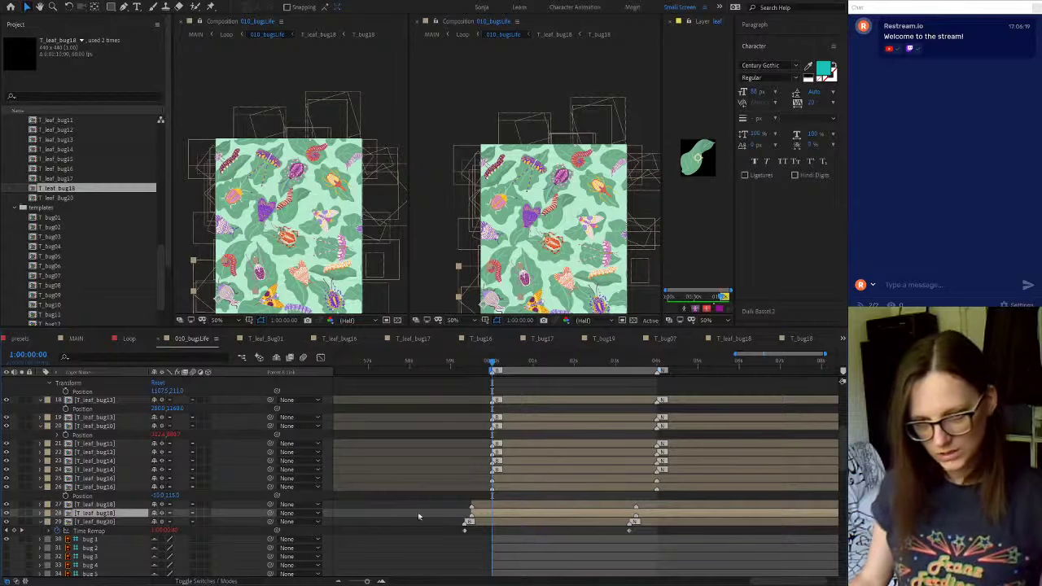
{"action": "key", "text": "p"}
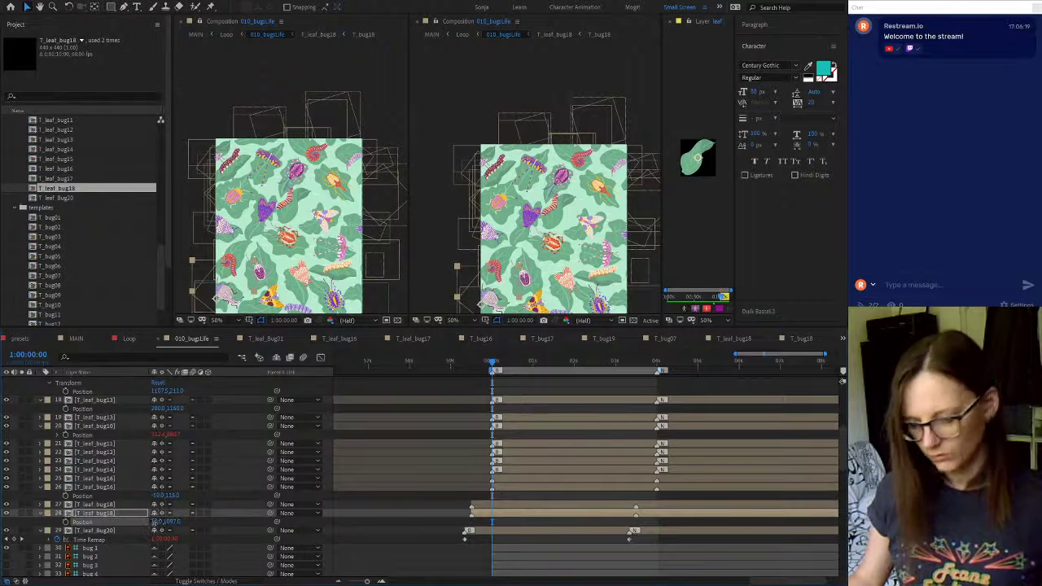
{"action": "left_click", "coordinate": [156, 521]}
{"action": "type", "text": "1:"}
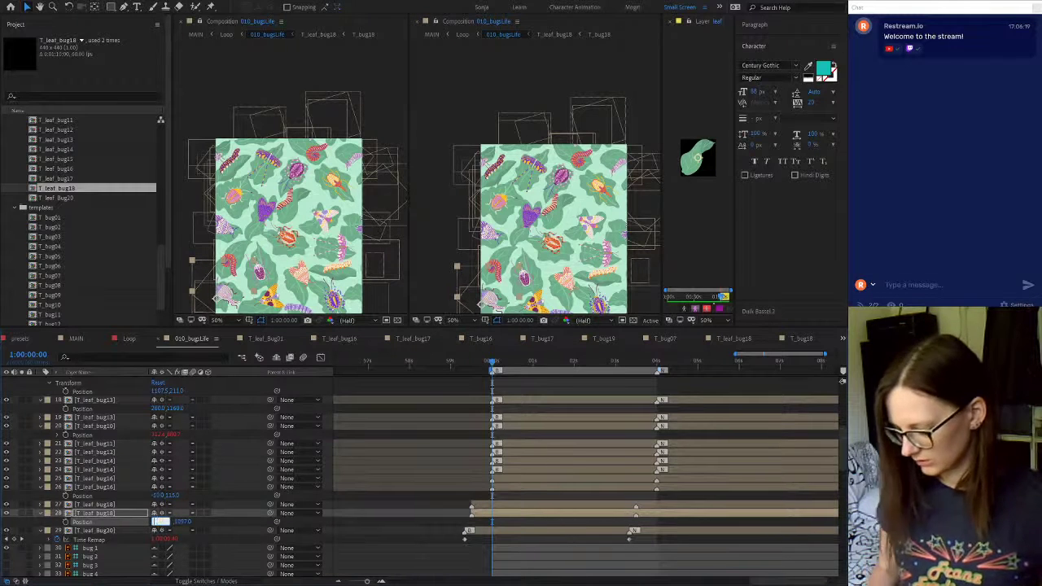
{"action": "type", "text": "0"}
{"action": "key", "text": "Return"}
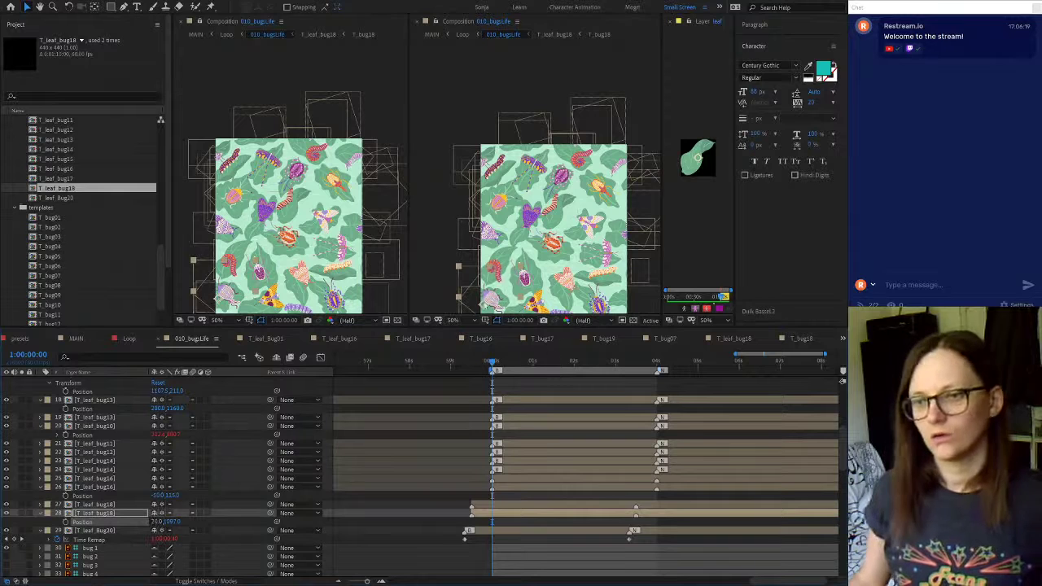
Reveal the upper T_leaf_bug18 layer's position and give it the lower copy's position, 20, 1097
{"action": "left_click", "coordinate": [107, 505]}
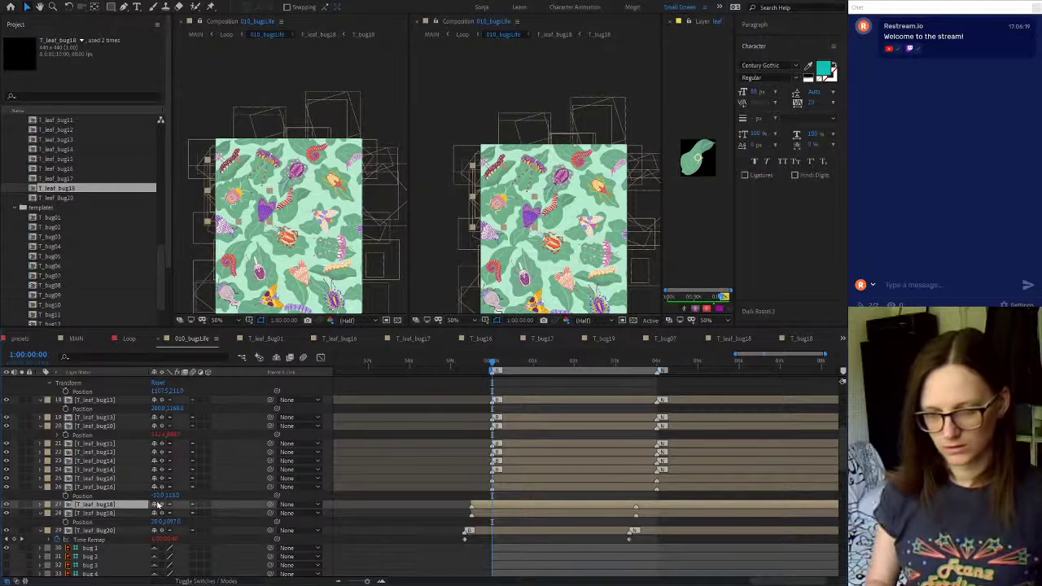
{"action": "key", "text": "p"}
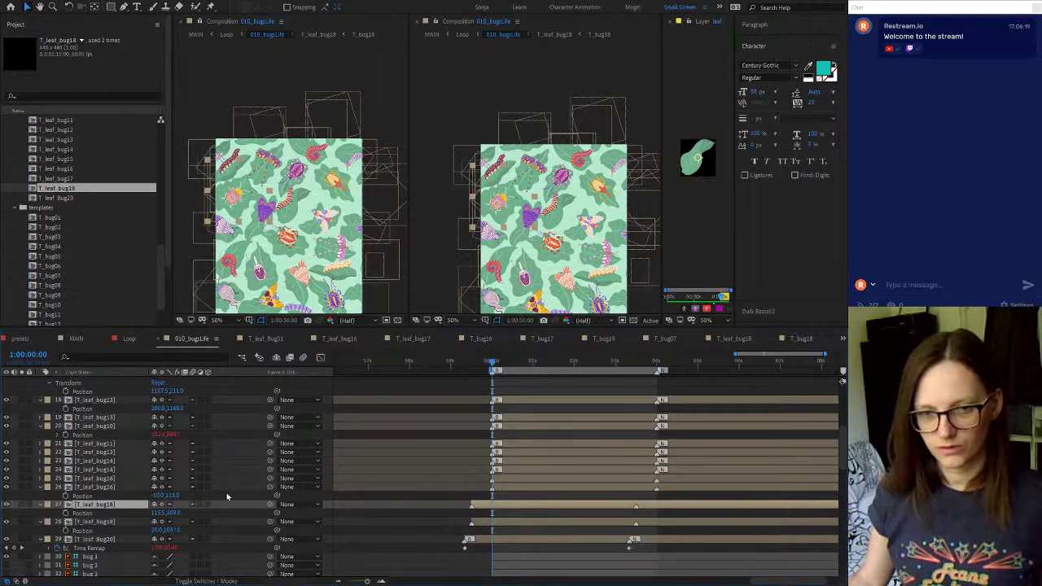
{"action": "left_click", "coordinate": [105, 523]}
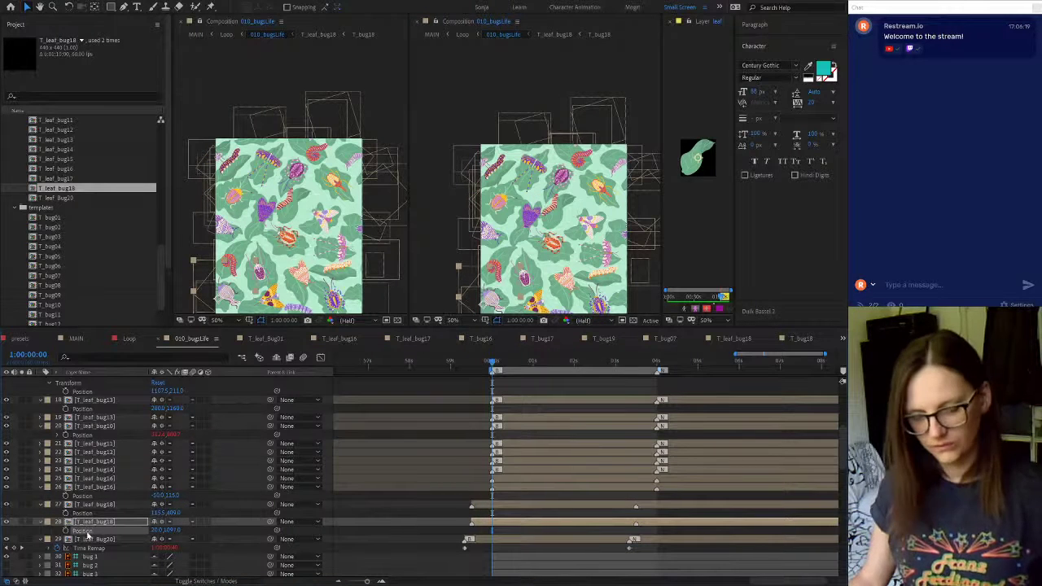
{"action": "left_click", "coordinate": [98, 505]}
{"action": "key", "text": "ctrl+v"}
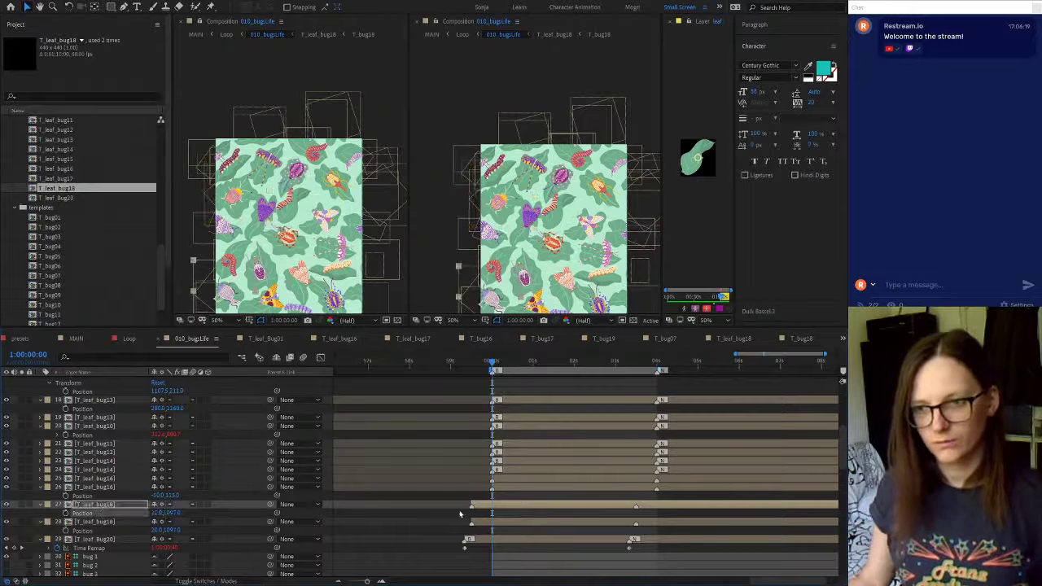
Move the upper T_leaf_bug18 copy across to the opposite edge of the pattern and set its X position to 1020
{"action": "left_click_drag", "start_coordinate": [486, 307], "coordinate": [629, 305]}
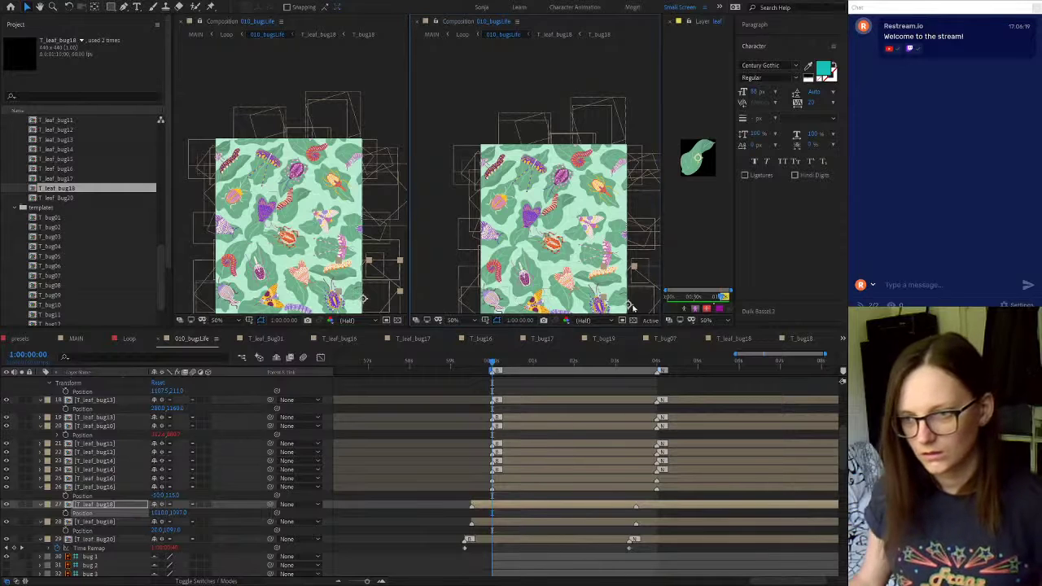
{"action": "scroll", "coordinate": [632, 307], "scroll_direction": "up", "scroll_amount": 2}
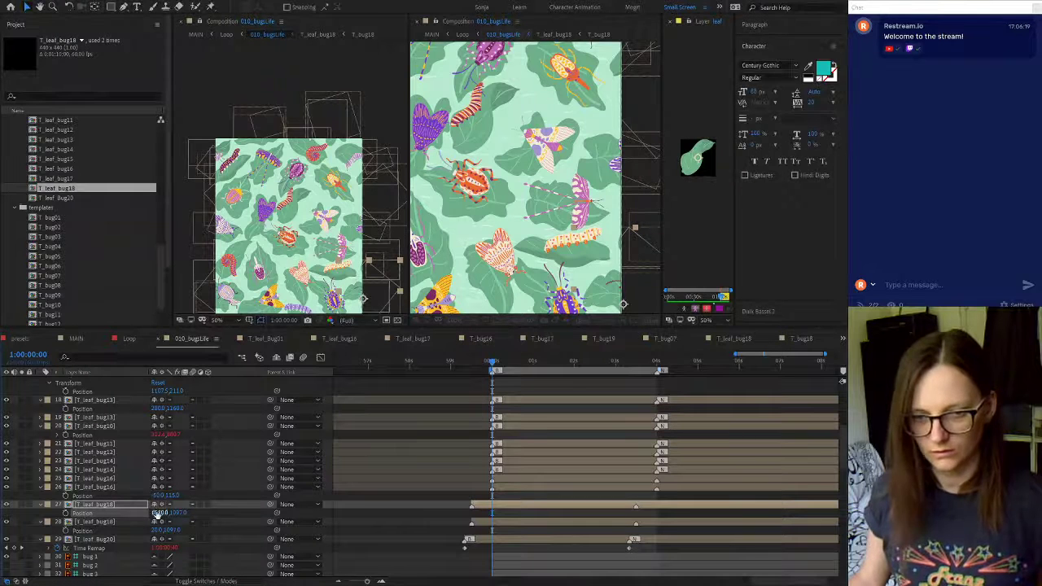
{"action": "type", "text": "102"}
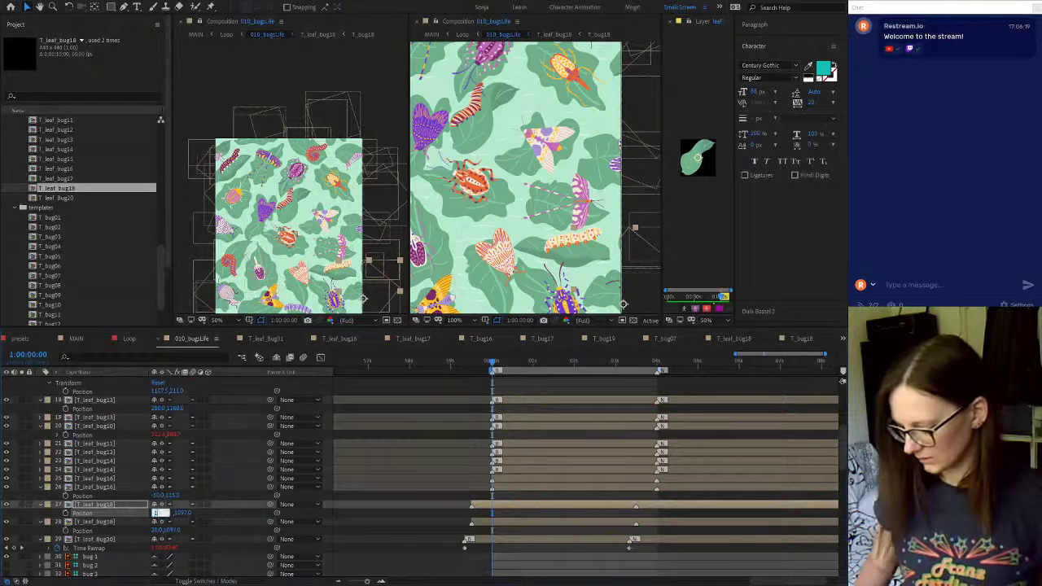
{"action": "type", "text": "0"}
{"action": "key", "text": "Return"}
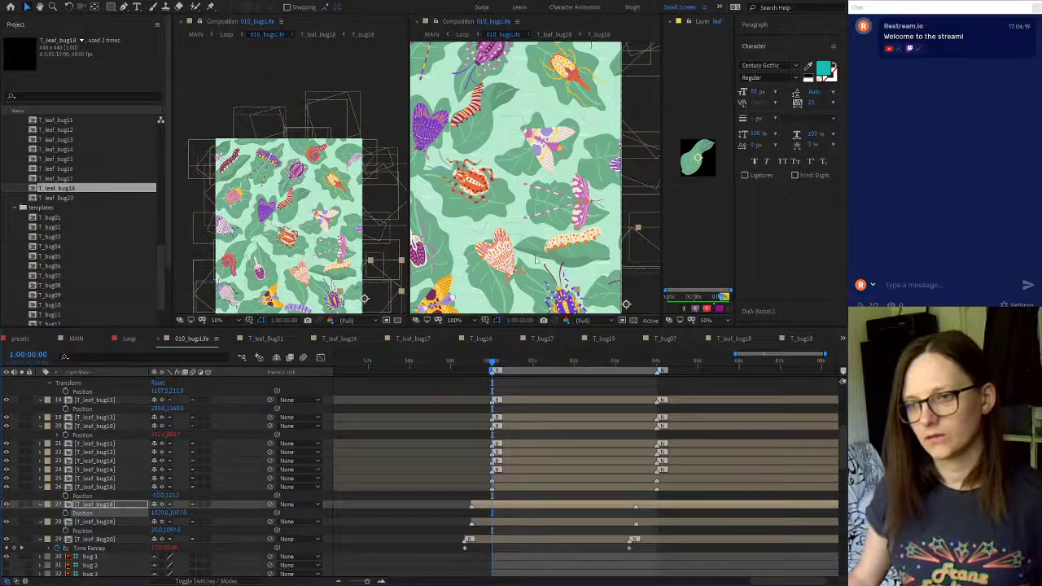
{"action": "scroll", "coordinate": [535, 258], "scroll_direction": "down", "scroll_amount": 1}
{"action": "scroll", "coordinate": [535, 258], "scroll_direction": "down", "scroll_amount": 1}
{"action": "scroll", "coordinate": [535, 258], "scroll_direction": "up", "scroll_amount": 1}
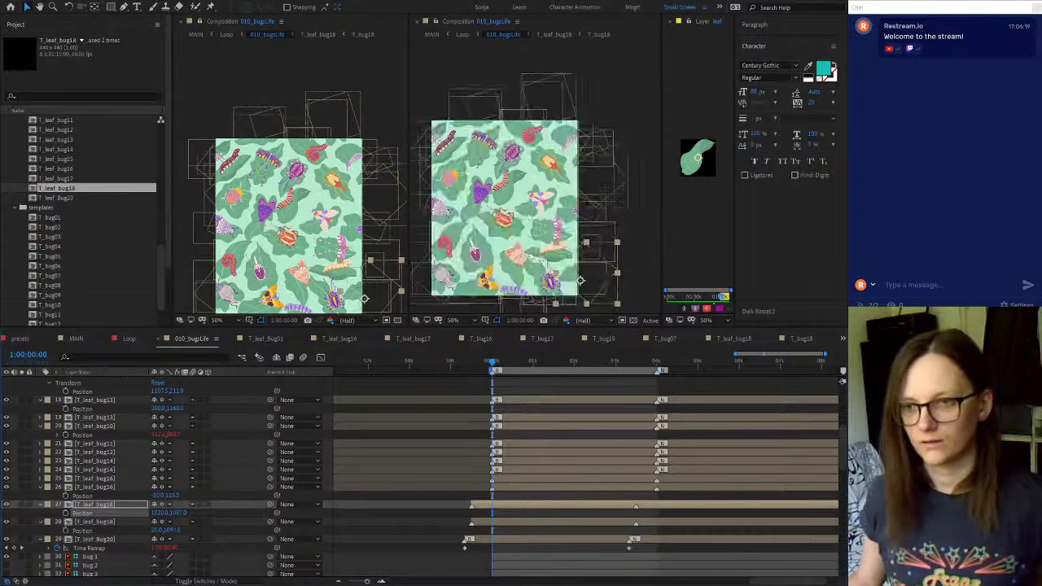
Check the tiled pattern in the Loop and MAIN comps, previewing the animation around the 1:00:04:00 mark
{"action": "left_click", "coordinate": [130, 338]}
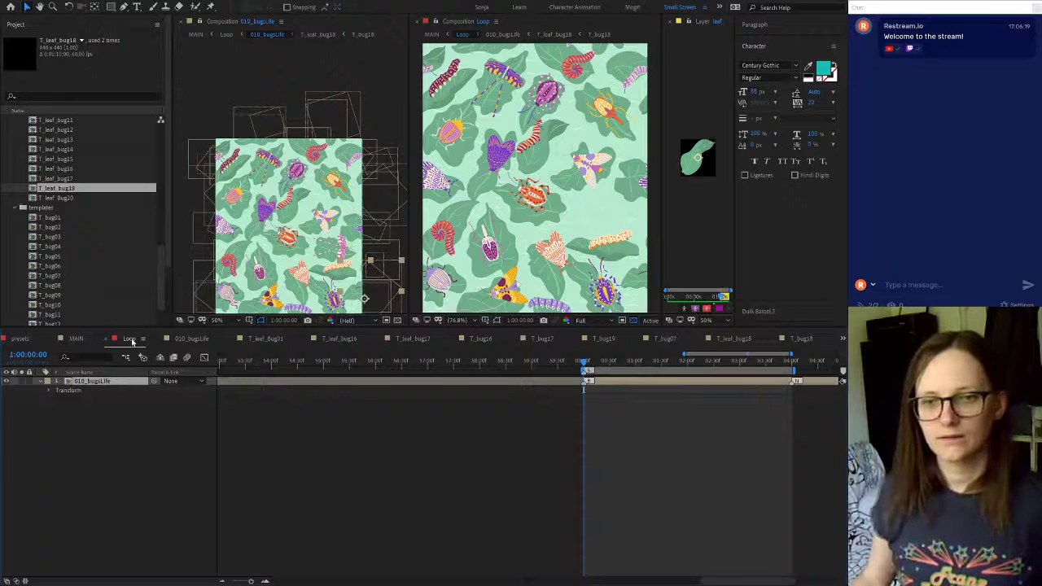
{"action": "left_click", "coordinate": [82, 342]}
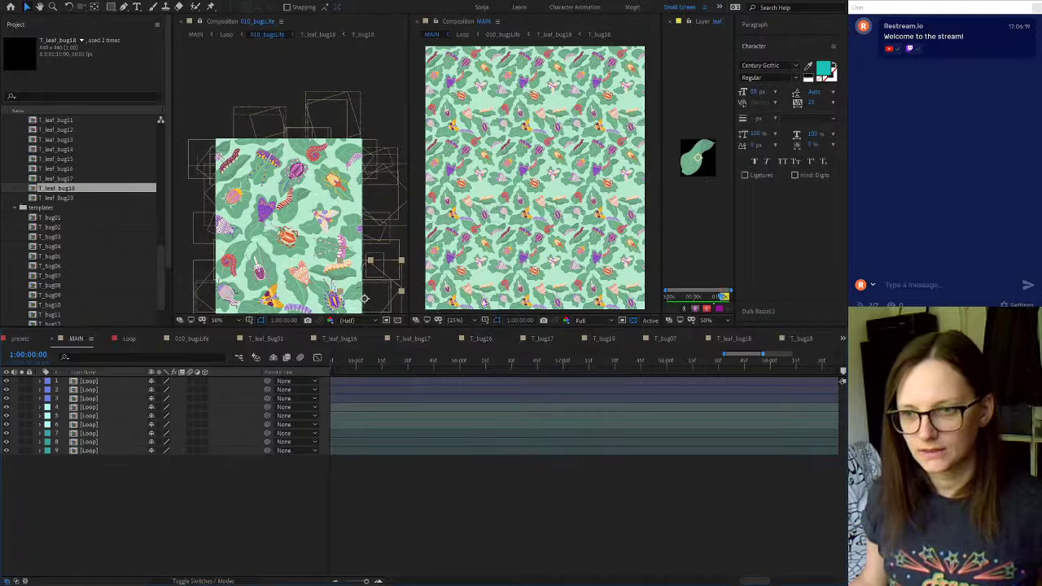
{"action": "scroll", "coordinate": [497, 305], "scroll_direction": "up", "scroll_amount": 4}
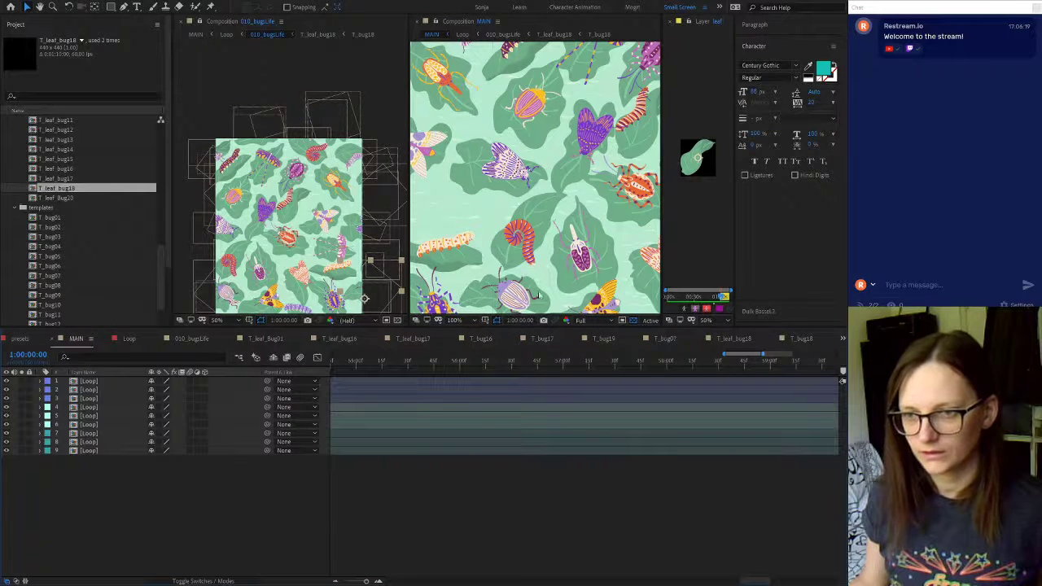
{"action": "key", "text": "d"}
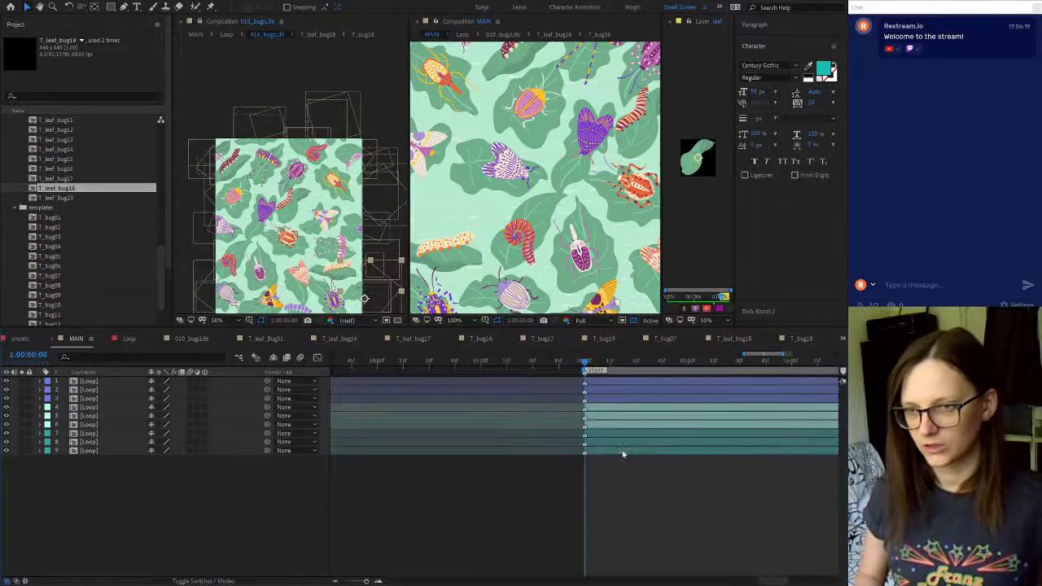
{"action": "key", "text": "shift+End"}
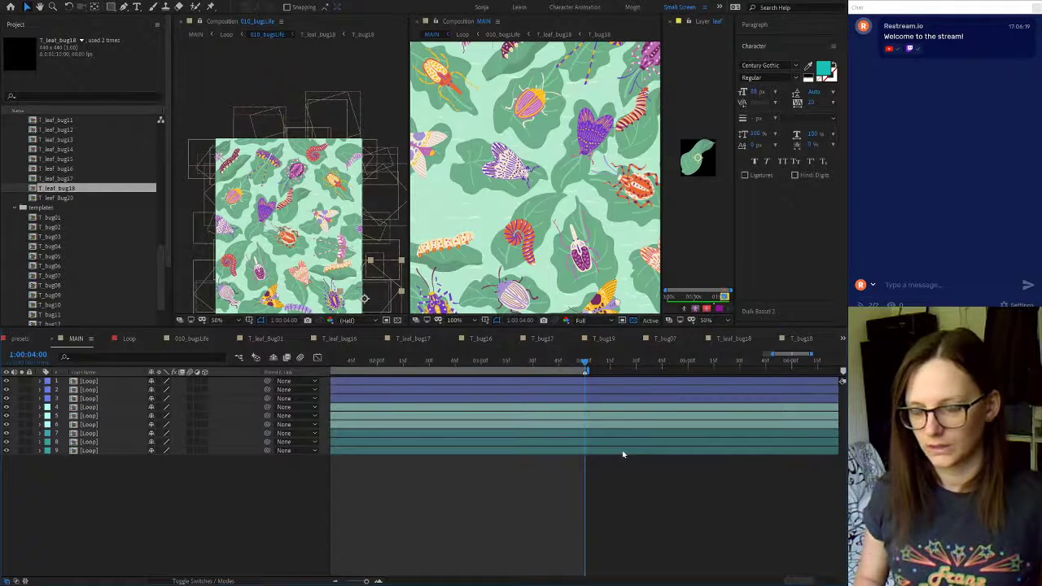
{"action": "key", "text": "space"}
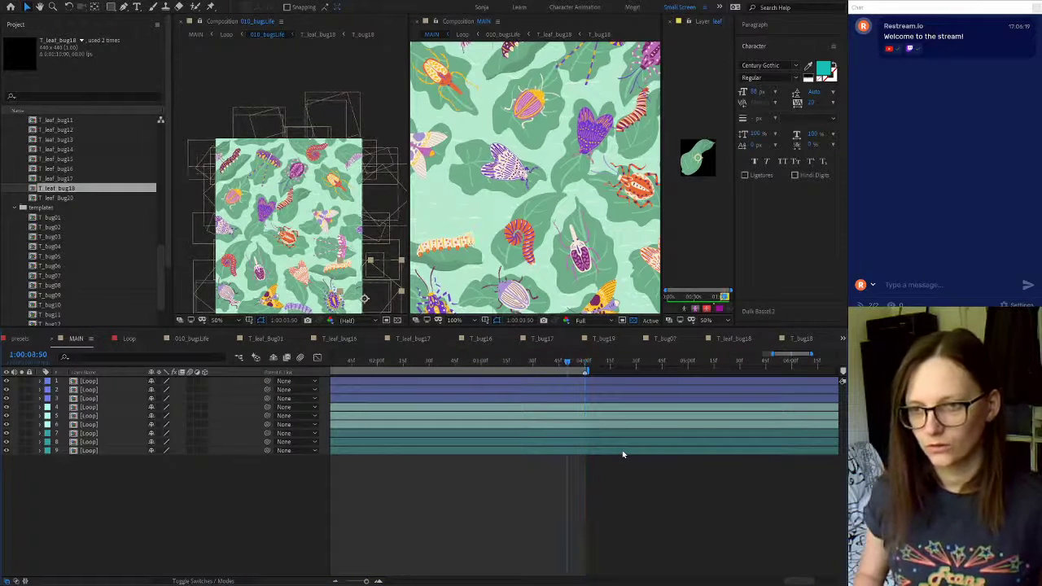
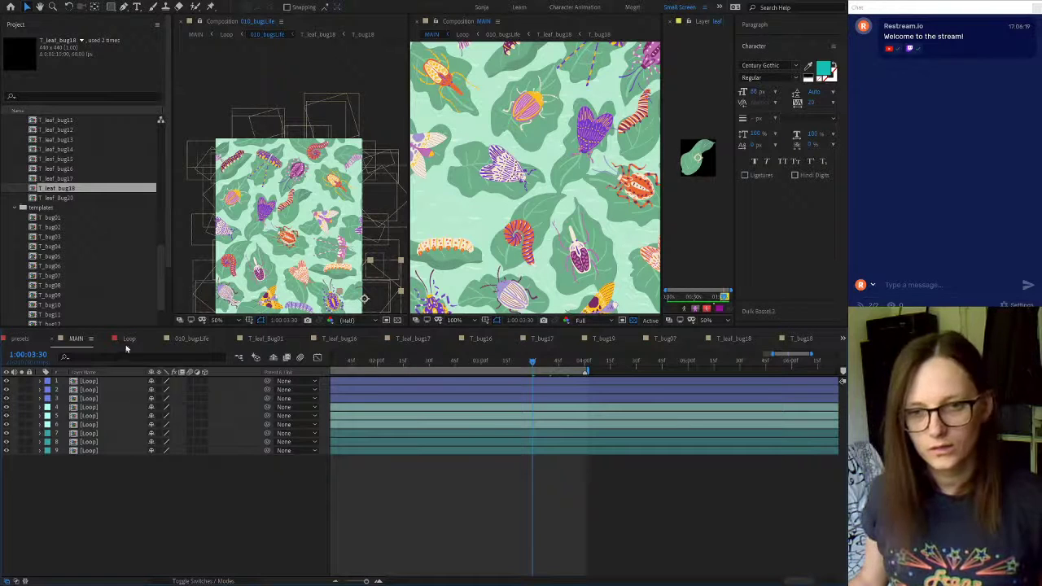
Return to 010_bugsLife, identify the layer of the long-tailed moth near the upper edge, and duplicate its T_leaf_bug05 precomp in the project
{"action": "left_click", "coordinate": [177, 339]}
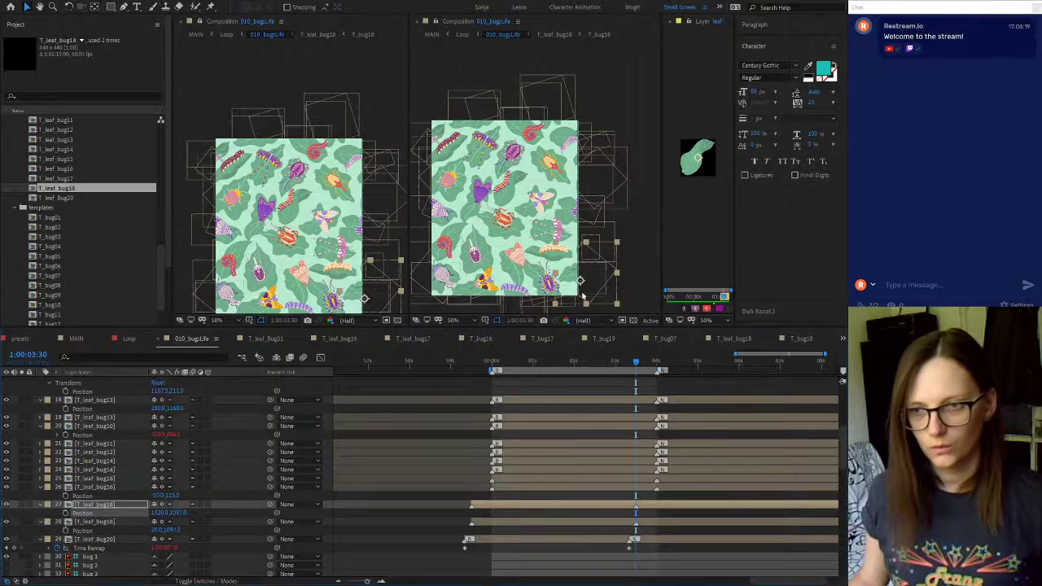
{"action": "left_click", "coordinate": [557, 237]}
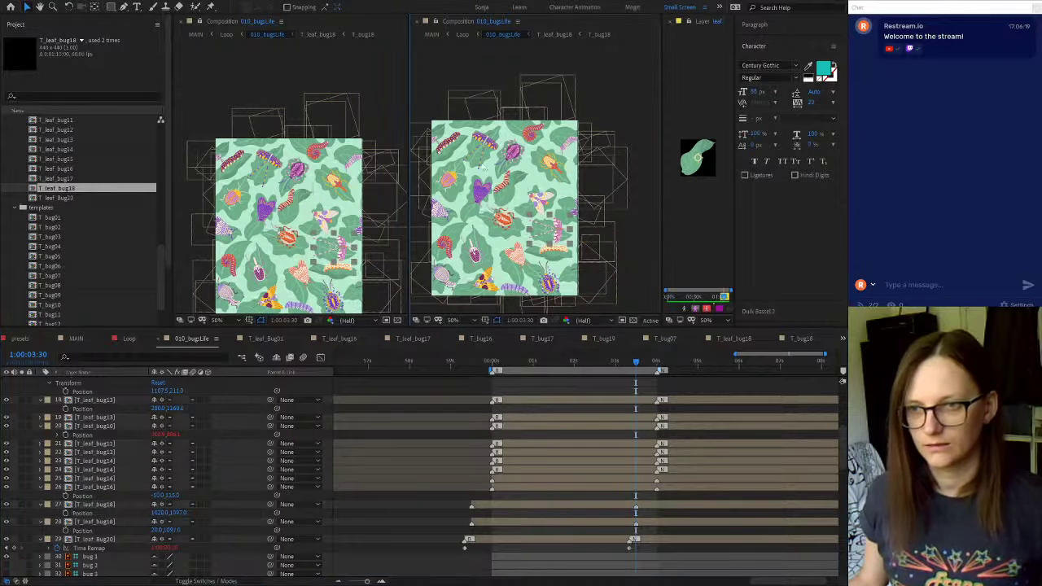
{"action": "left_click", "coordinate": [484, 144]}
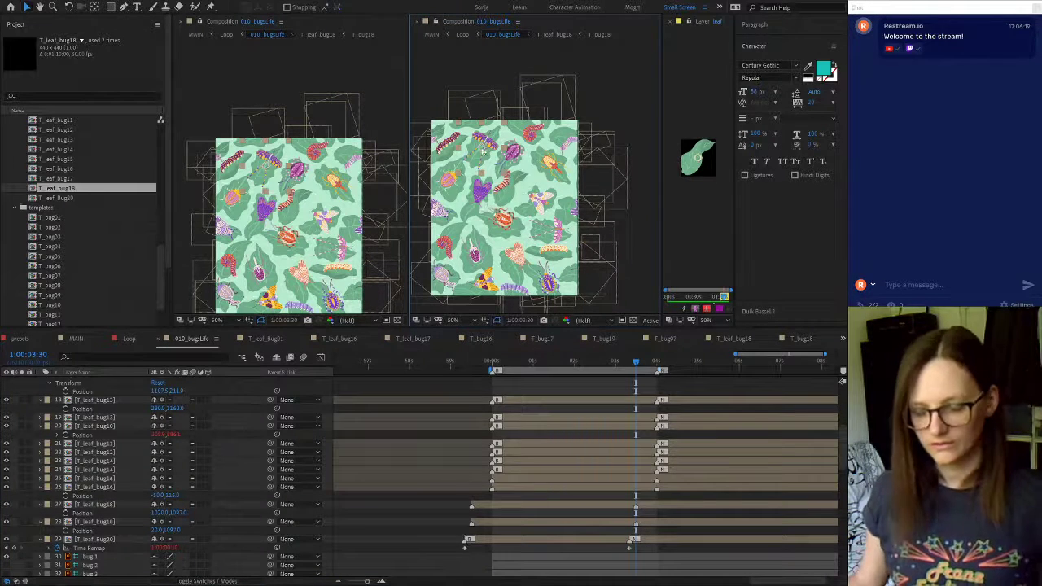
{"action": "scroll", "coordinate": [427, 506], "scroll_direction": "up", "scroll_amount": 4}
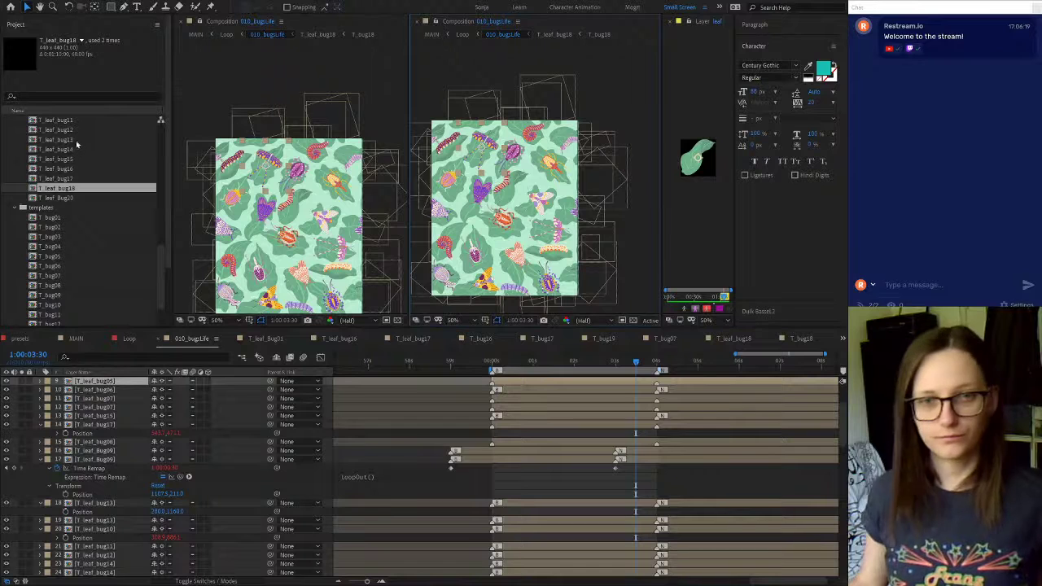
{"action": "scroll", "coordinate": [75, 140], "scroll_direction": "up", "scroll_amount": 4}
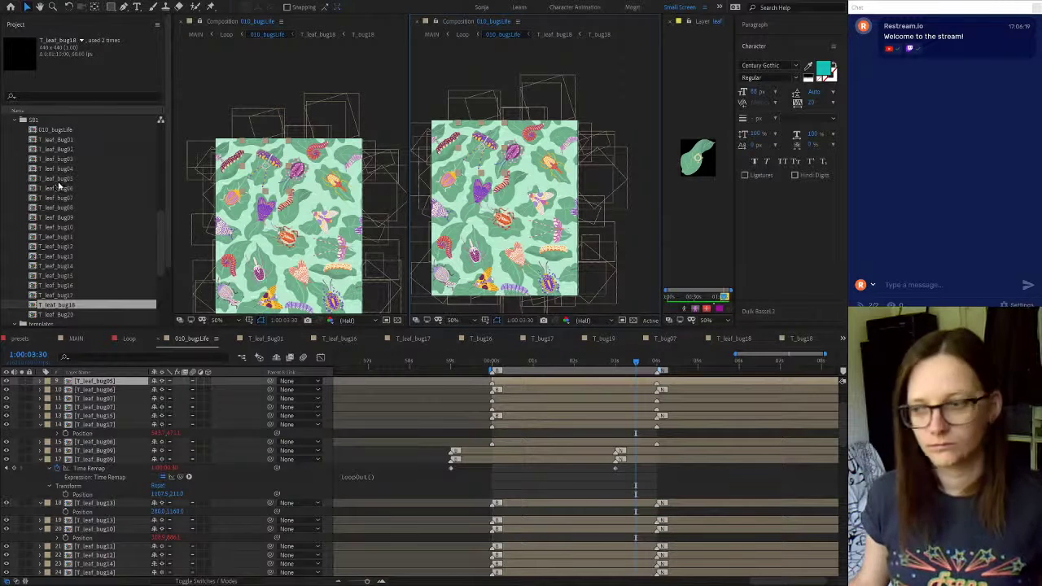
{"action": "left_click", "coordinate": [59, 180]}
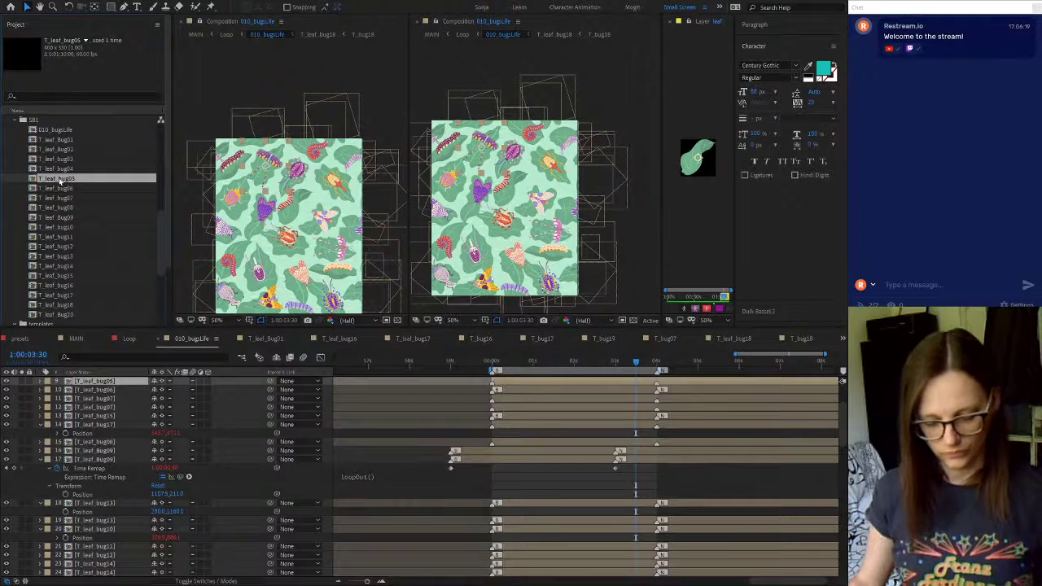
{"action": "key", "text": "ctrl+d"}
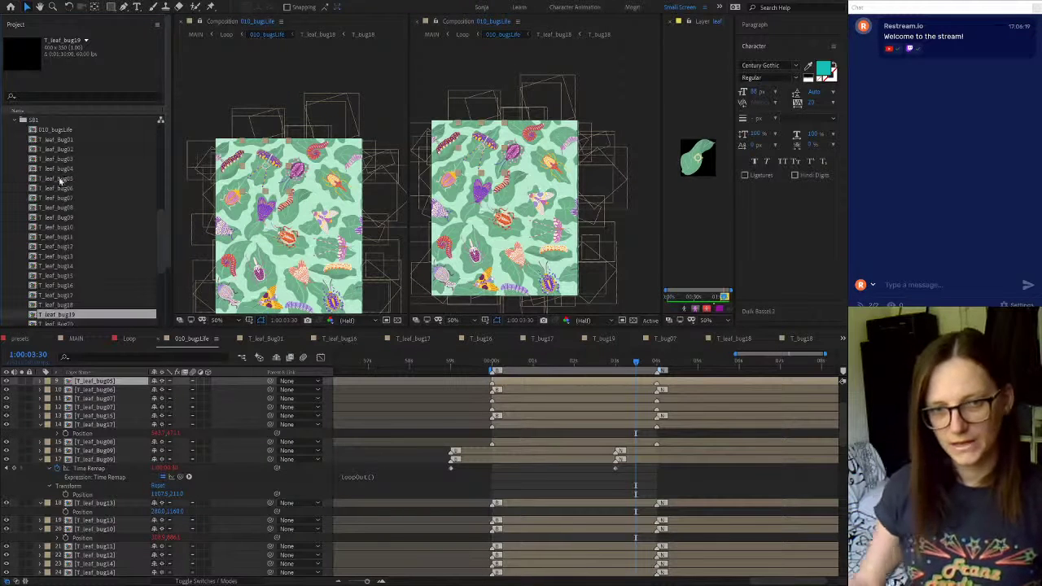
Duplicate the T_bug05 template comp, rename the copy T_bug19, and delete the old T_bug19 comp
{"action": "scroll", "coordinate": [57, 316], "scroll_direction": "down", "scroll_amount": 5}
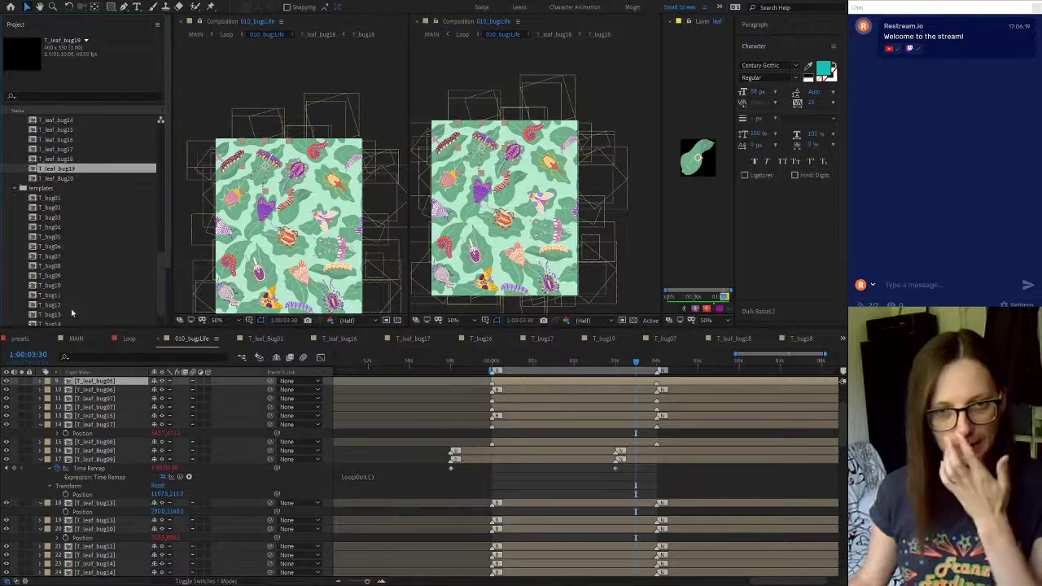
{"action": "left_click", "coordinate": [54, 237]}
{"action": "key", "text": "ctrl+d"}
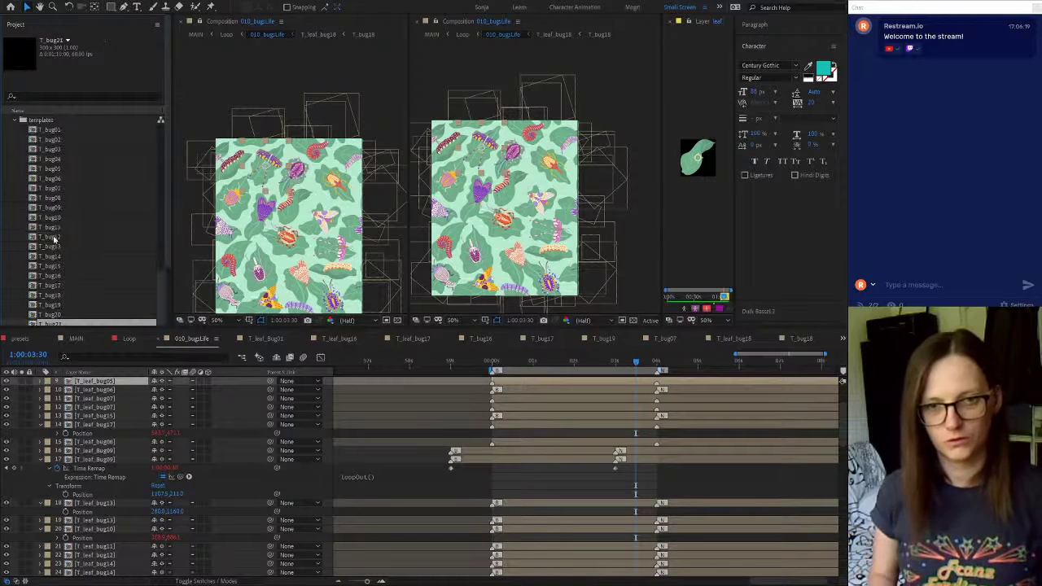
{"action": "key", "text": "Return"}
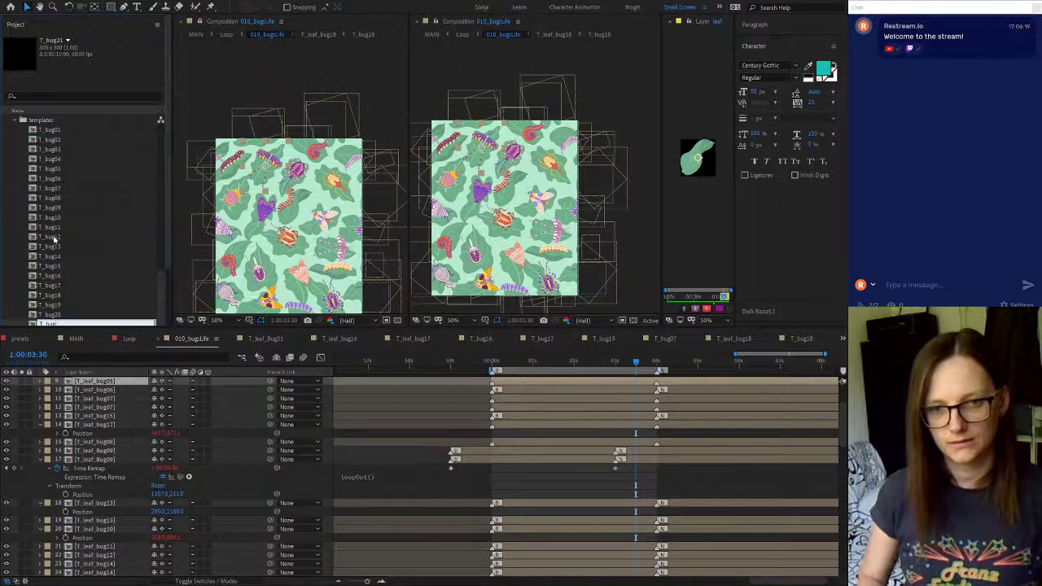
{"action": "left_click", "coordinate": [49, 304]}
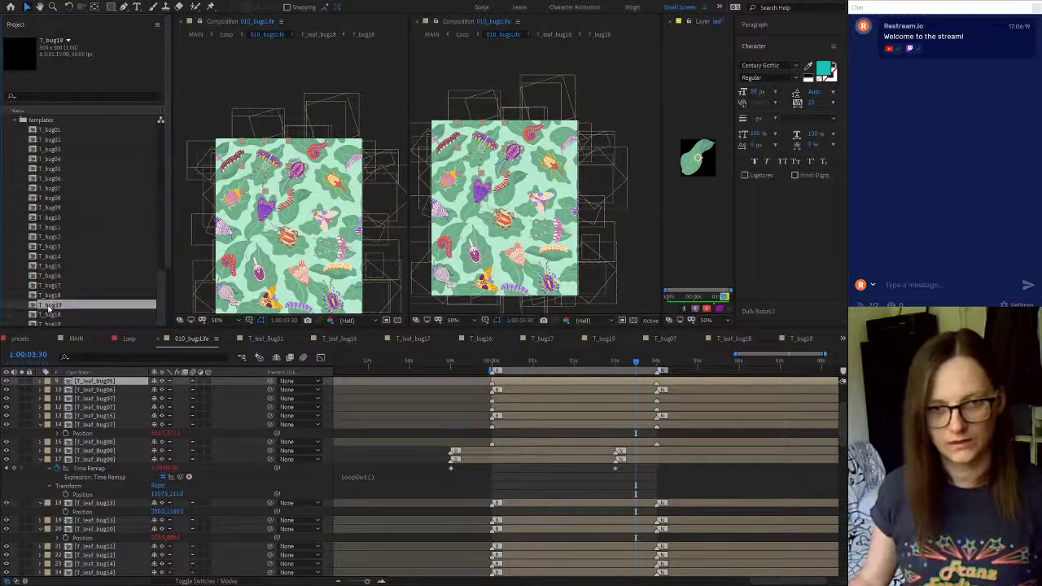
{"action": "key", "text": "Delete"}
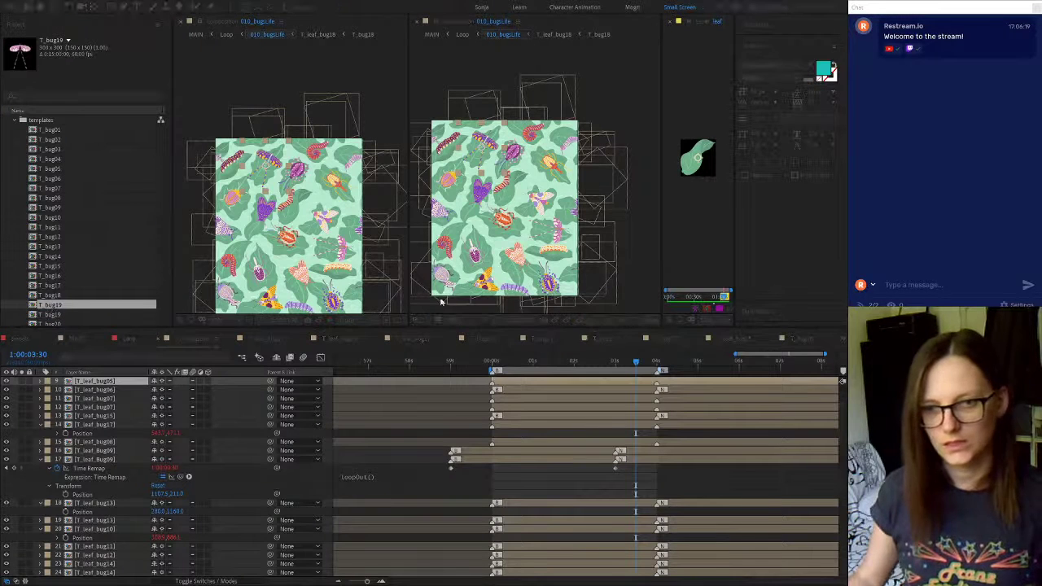
{"action": "left_click", "coordinate": [414, 310]}
Open the new T_bug19 comp fitted to the viewer and expand the T_bug19 Layers footage folder
{"action": "double_click", "coordinate": [50, 304]}
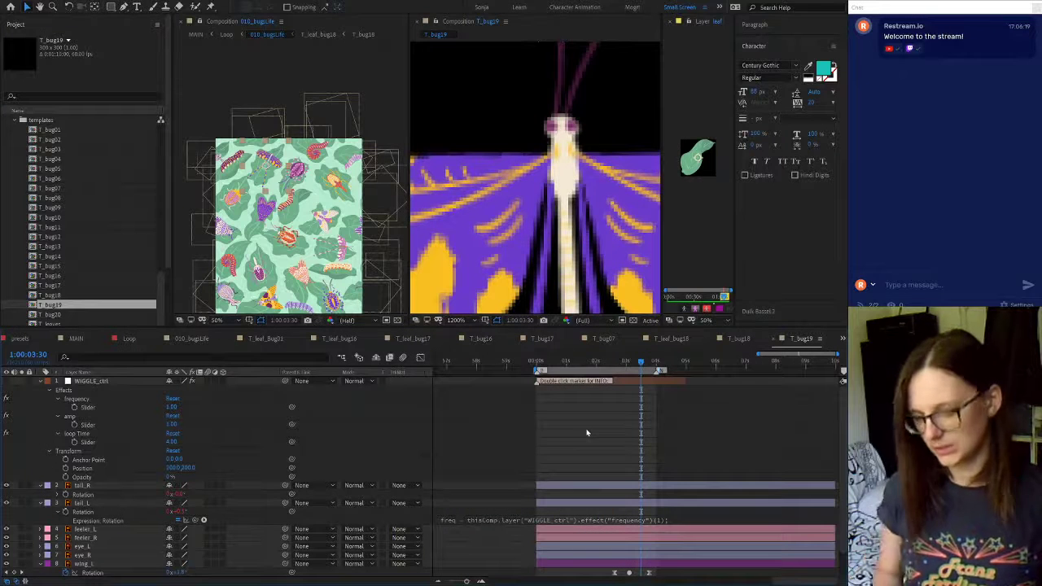
{"action": "key", "text": "shift+slash"}
{"action": "left_click", "coordinate": [671, 23]}
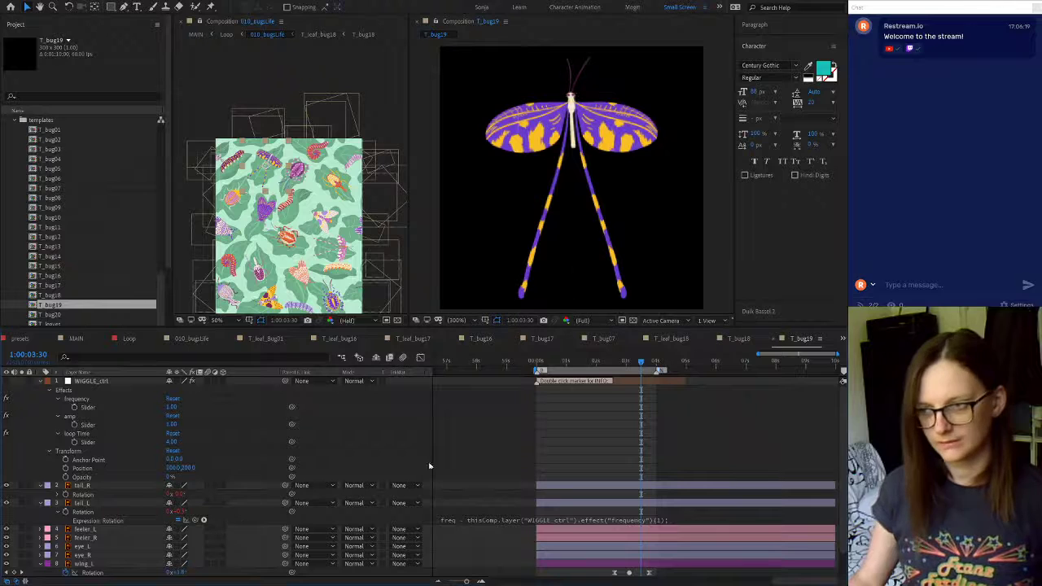
{"action": "scroll", "coordinate": [74, 213], "scroll_direction": "down", "scroll_amount": 6}
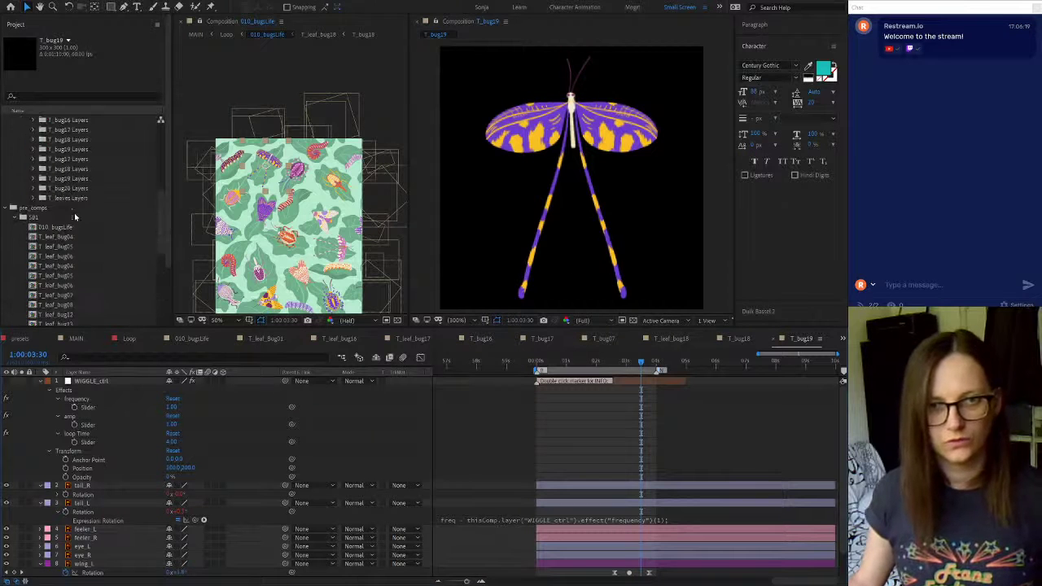
{"action": "left_click", "coordinate": [33, 285]}
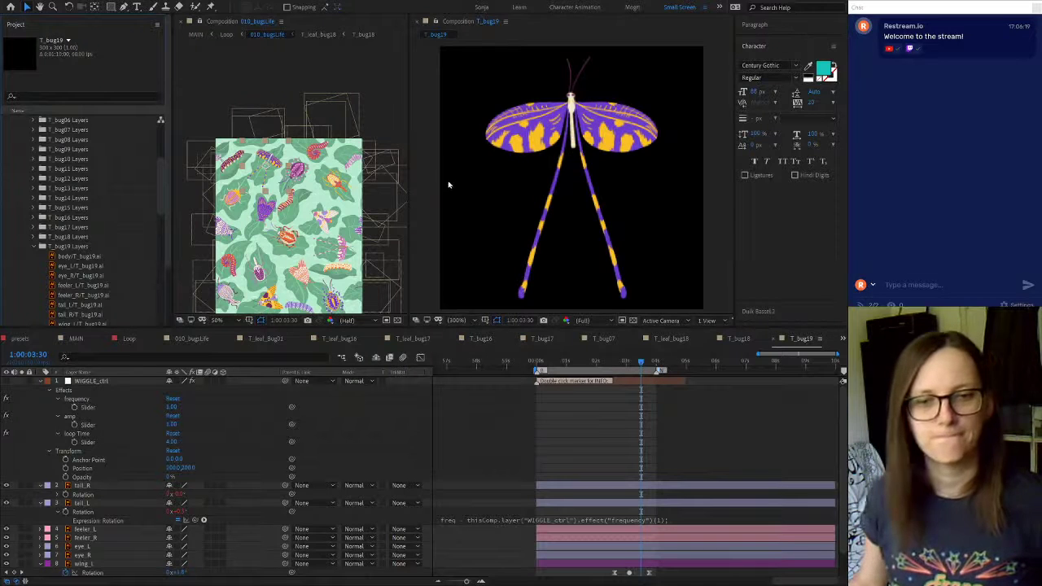
Replace the sources of the body, wing_R and wing_L layers with the matching T_bug19 footage
{"action": "scroll", "coordinate": [106, 554], "scroll_direction": "down", "scroll_amount": 1}
{"action": "left_click", "coordinate": [86, 572]}
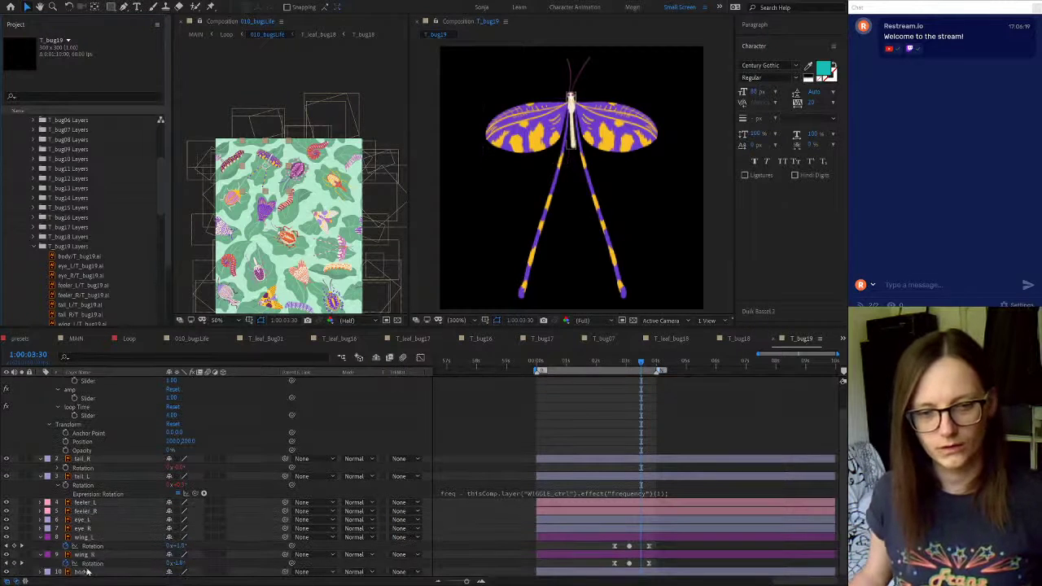
{"action": "scroll", "coordinate": [115, 274], "scroll_direction": "down", "scroll_amount": 2}
{"action": "left_click", "coordinate": [81, 208]}
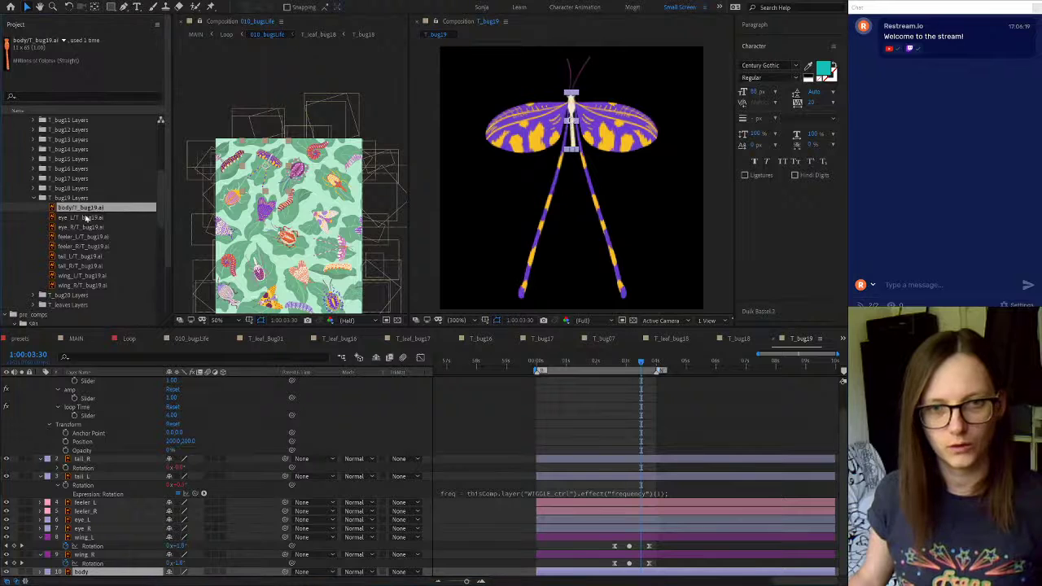
{"action": "left_click", "coordinate": [86, 555]}
{"action": "left_click", "coordinate": [82, 286]}
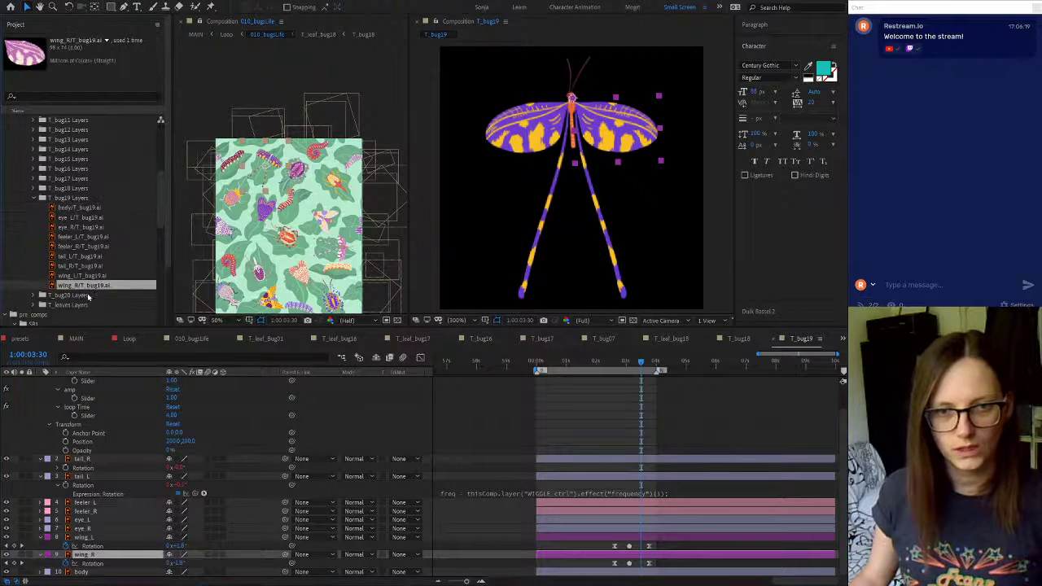
{"action": "left_click", "coordinate": [85, 537]}
{"action": "left_click_drag", "start_coordinate": [65, 276], "coordinate": [88, 545]}
Swap the eye_R, eye_L, feeler_R and feeler_L layers for the corresponding T_bug19 footage
{"action": "left_click", "coordinate": [88, 538]}
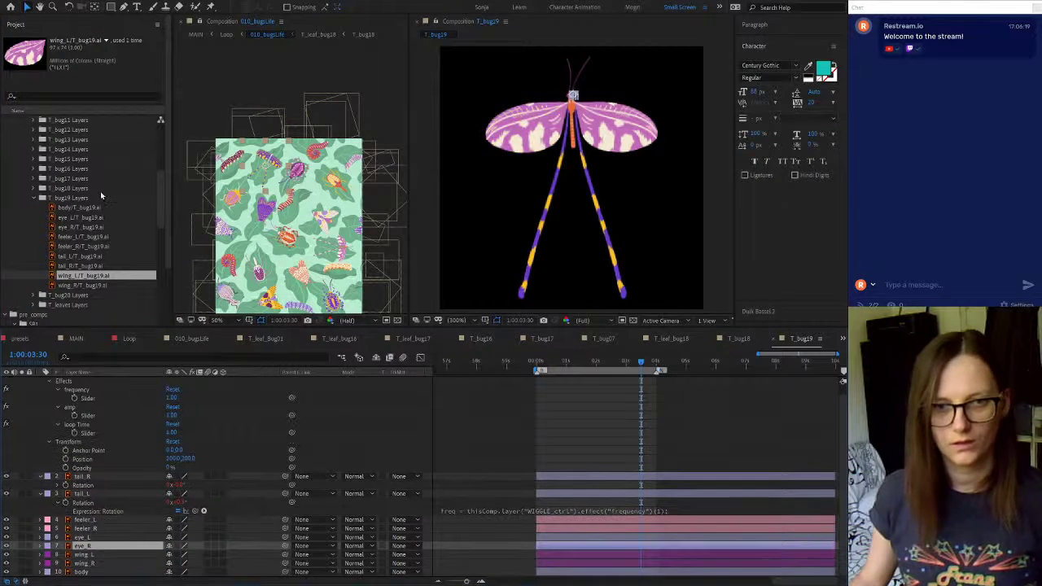
{"action": "left_click_drag", "start_coordinate": [82, 226], "coordinate": [81, 546]}
{"action": "left_click", "coordinate": [81, 539]}
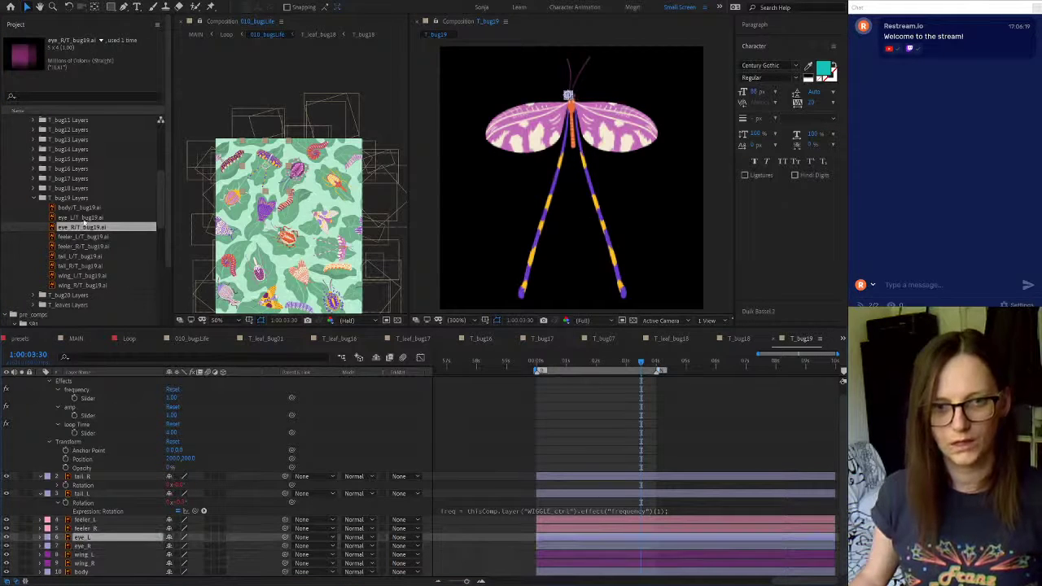
{"action": "left_click_drag", "start_coordinate": [84, 220], "coordinate": [100, 539]}
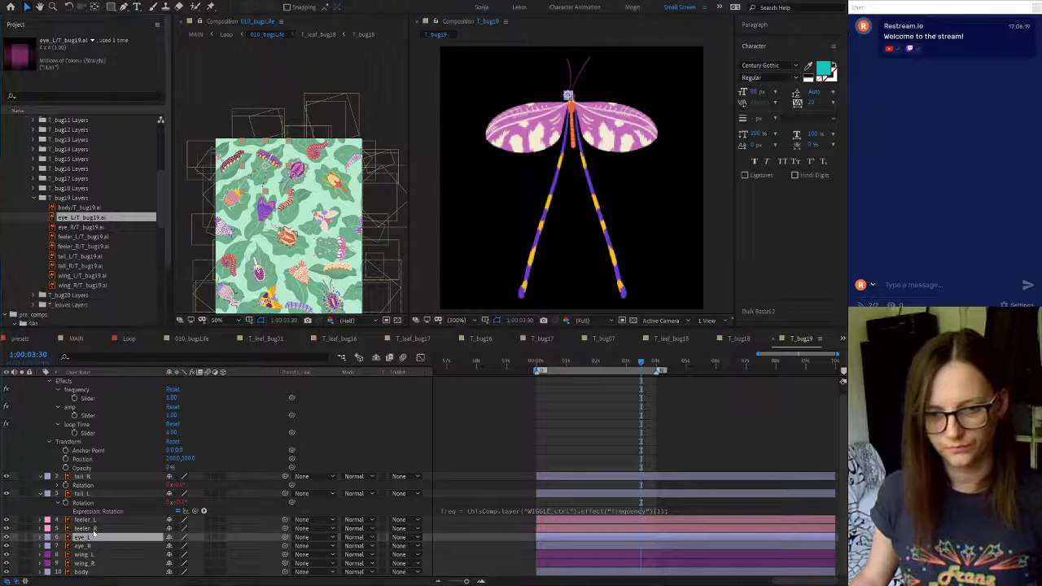
{"action": "left_click", "coordinate": [91, 529]}
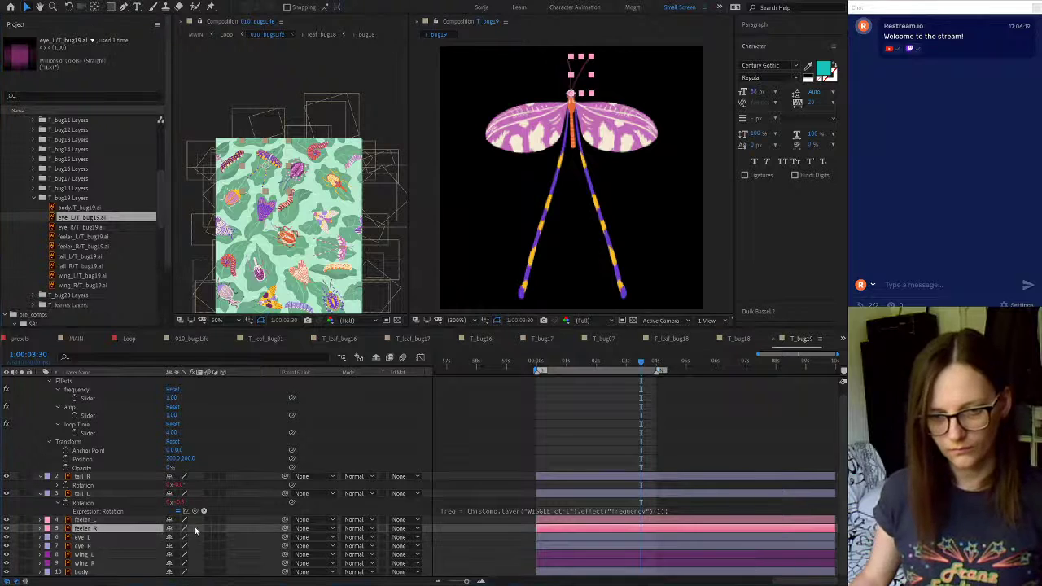
{"action": "left_click", "coordinate": [81, 246]}
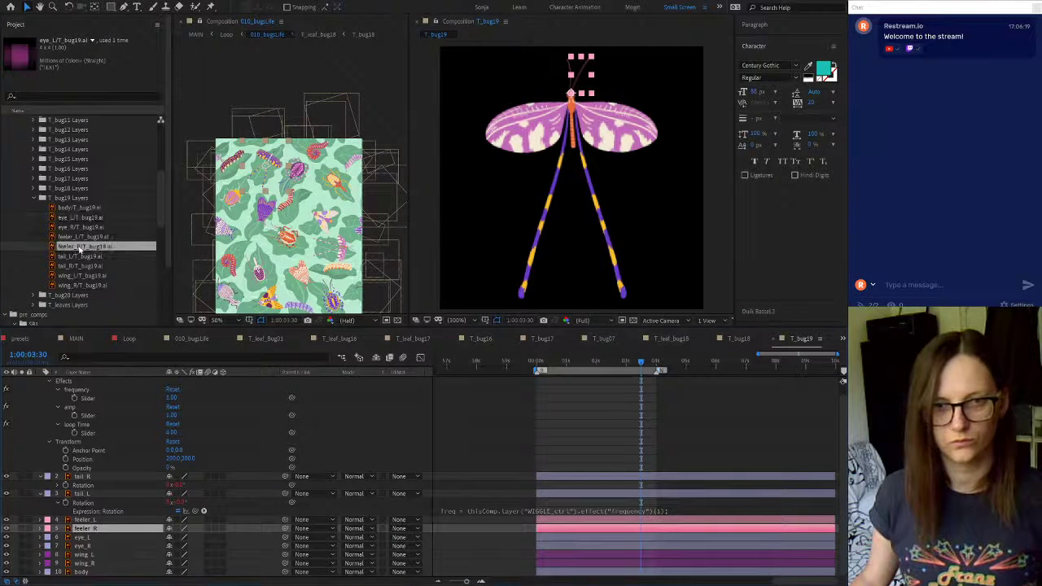
{"action": "left_click", "coordinate": [88, 520]}
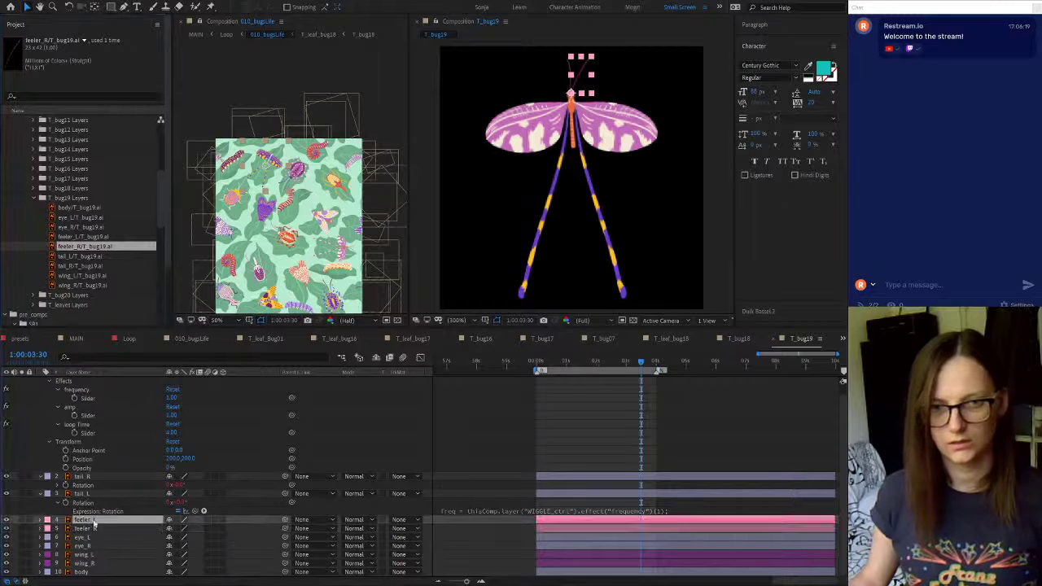
{"action": "left_click_drag", "start_coordinate": [81, 236], "coordinate": [88, 525]}
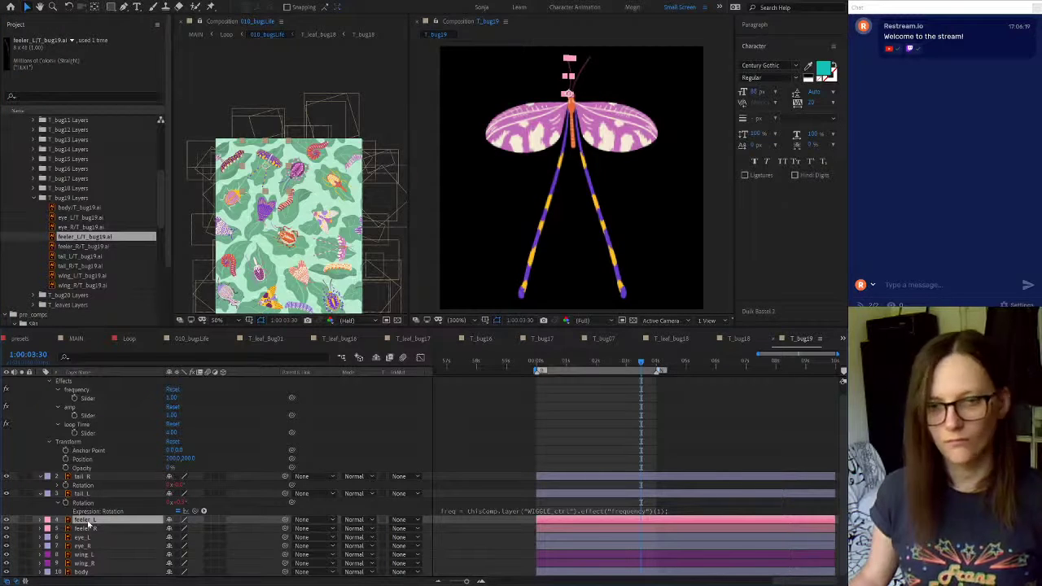
Replace the tail_L and tail_R layer sources with the matching T_bug19 tail footage
{"action": "left_click", "coordinate": [89, 228]}
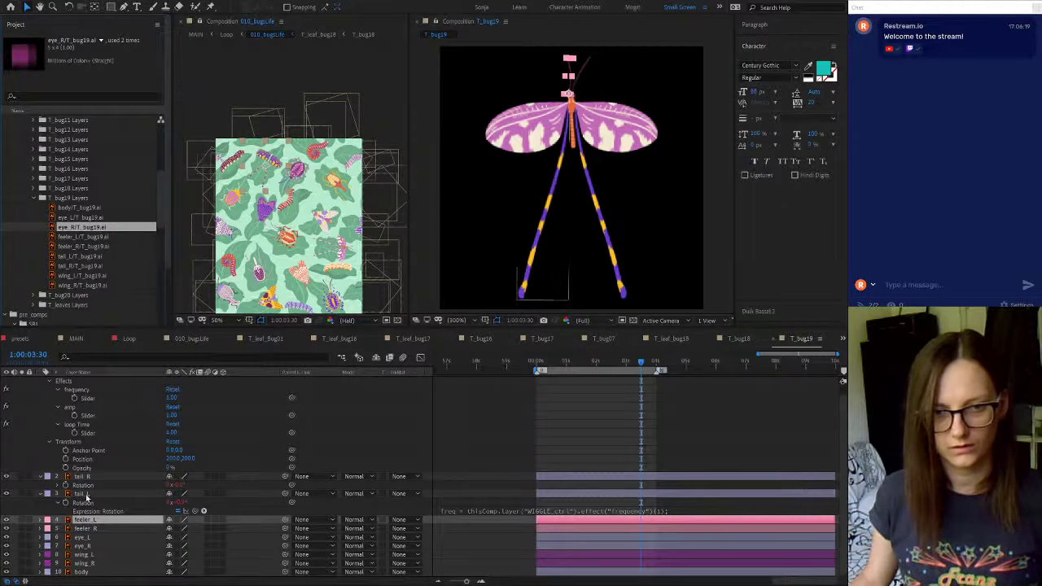
{"action": "left_click", "coordinate": [84, 495]}
{"action": "left_click", "coordinate": [79, 257]}
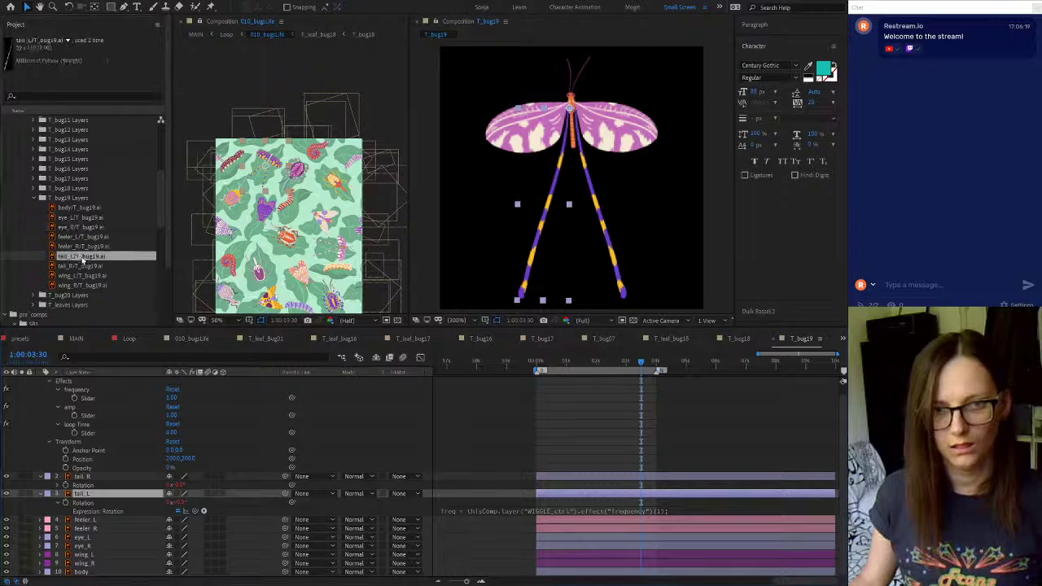
{"action": "left_click_drag", "start_coordinate": [102, 498], "coordinate": [101, 497]}
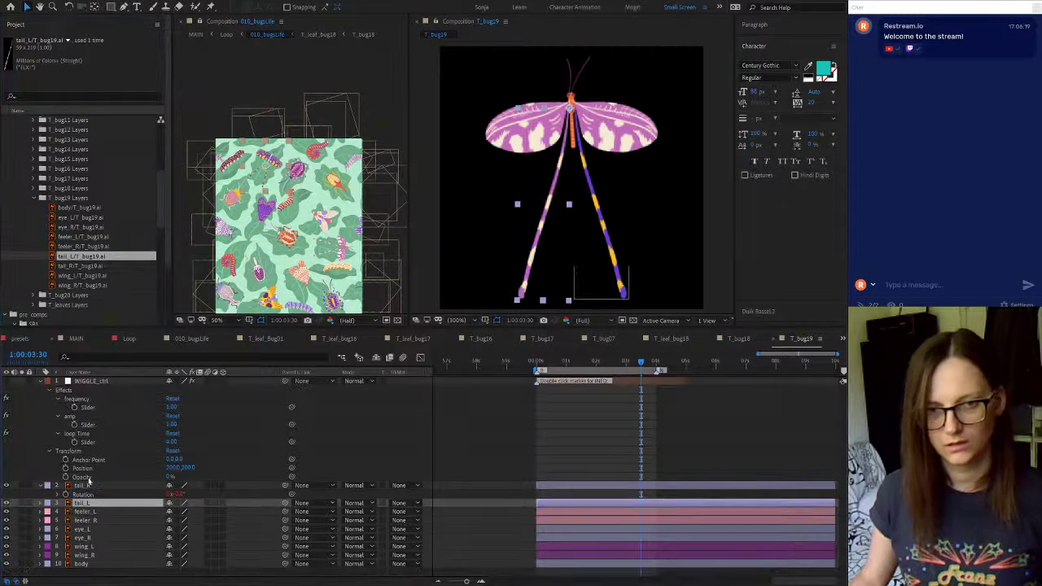
{"action": "left_click", "coordinate": [85, 487]}
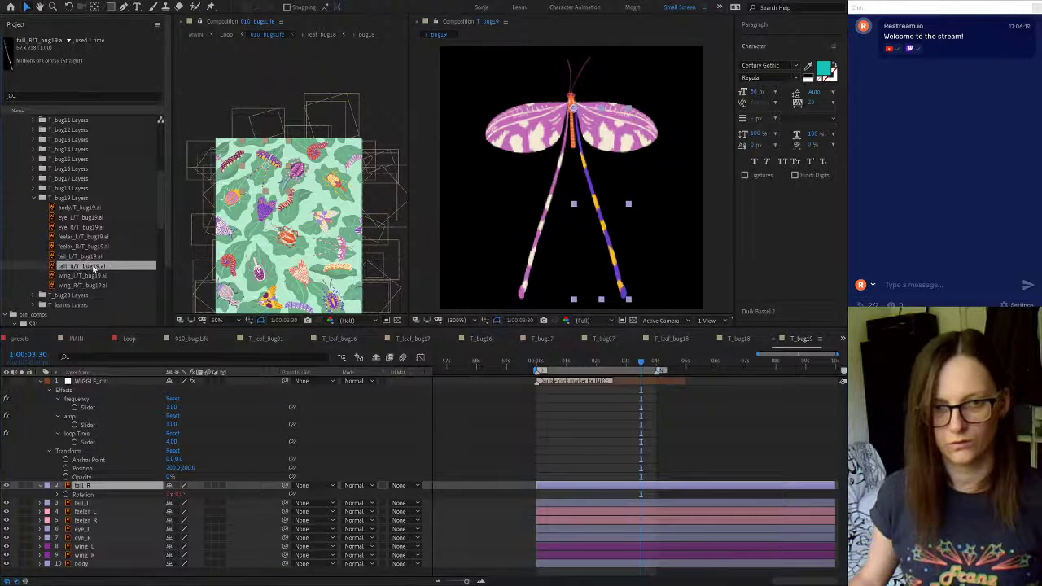
{"action": "left_click_drag", "start_coordinate": [99, 495], "coordinate": [99, 492]}
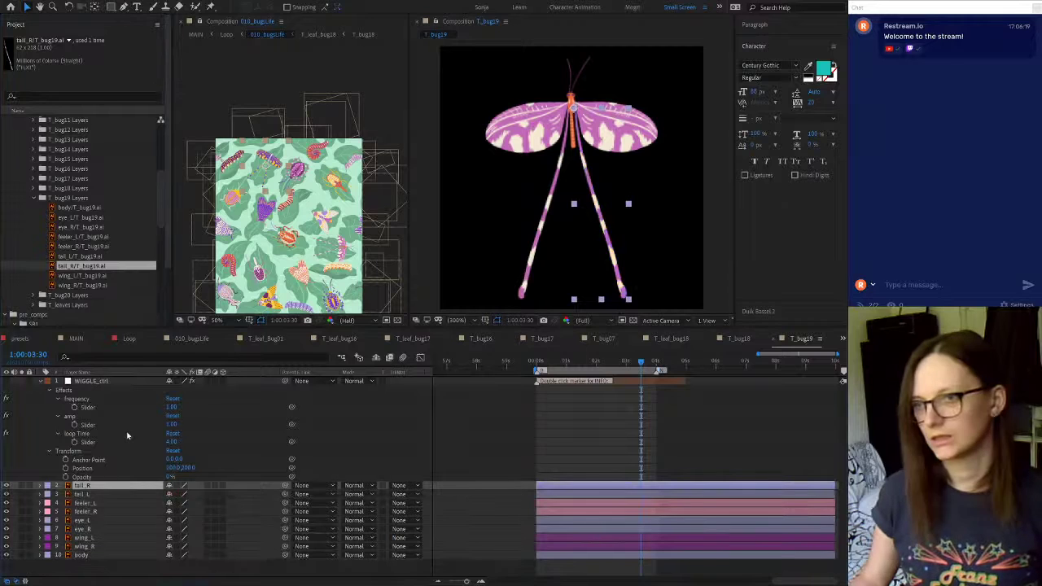
{"action": "left_click", "coordinate": [309, 570]}
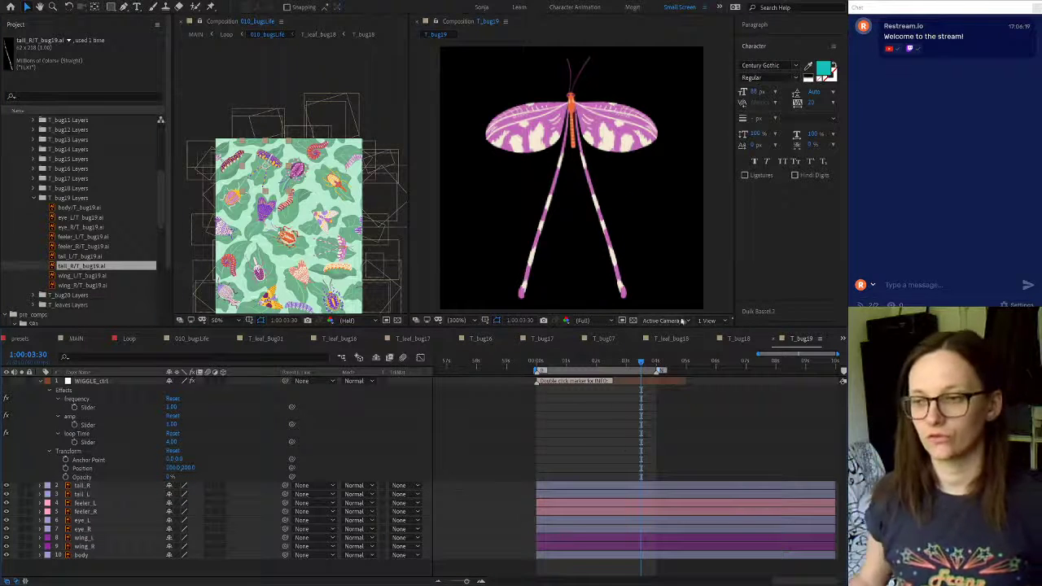
In 010_bugsLife, duplicate the T_leaf_bug05 layer and replace the copy's source with T_leaf_bug19
{"action": "left_click", "coordinate": [190, 338]}
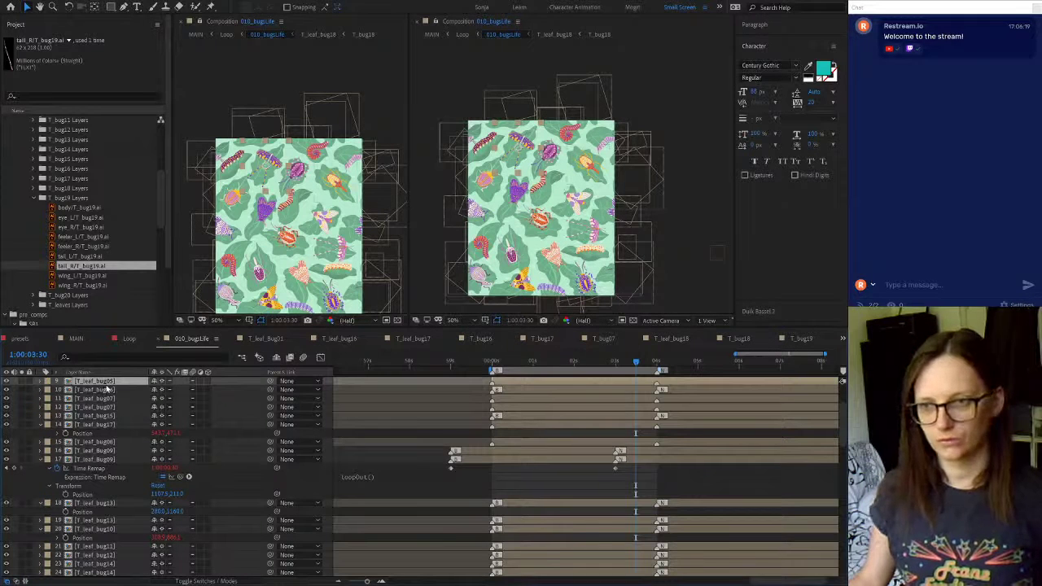
{"action": "key", "text": "ctrl+d"}
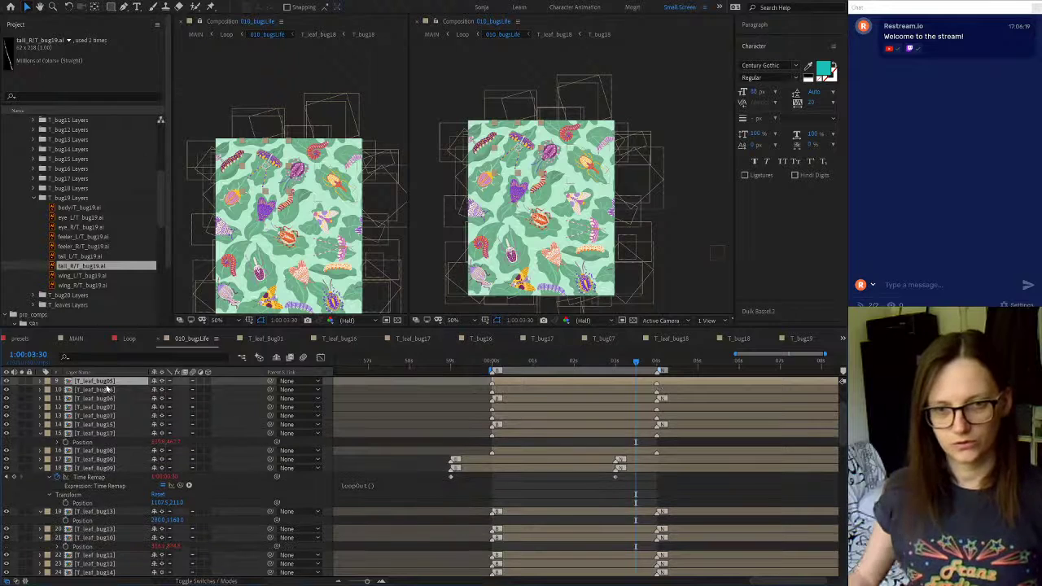
{"action": "scroll", "coordinate": [39, 176], "scroll_direction": "up", "scroll_amount": 6}
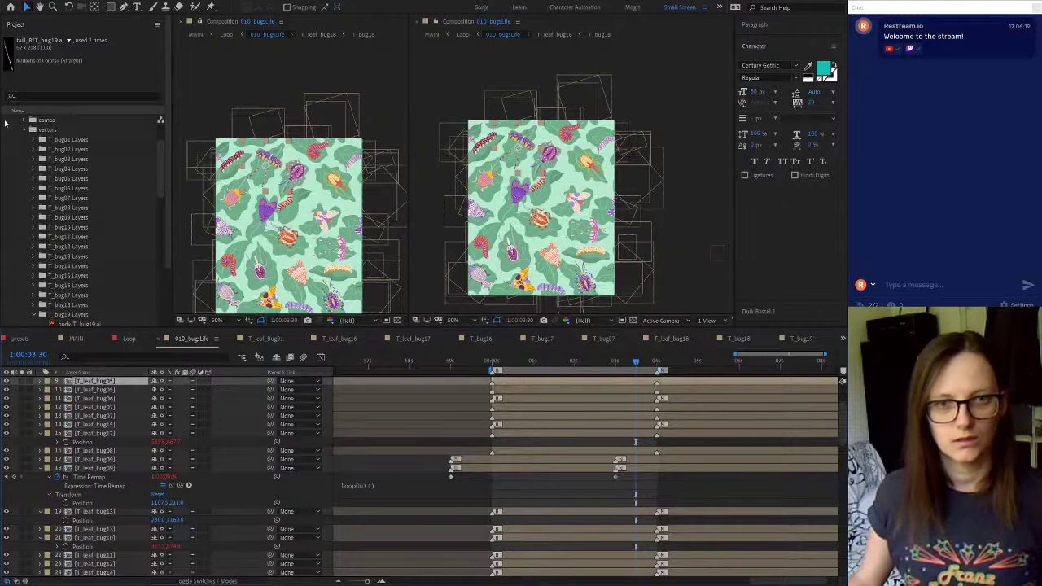
{"action": "left_click", "coordinate": [5, 140]}
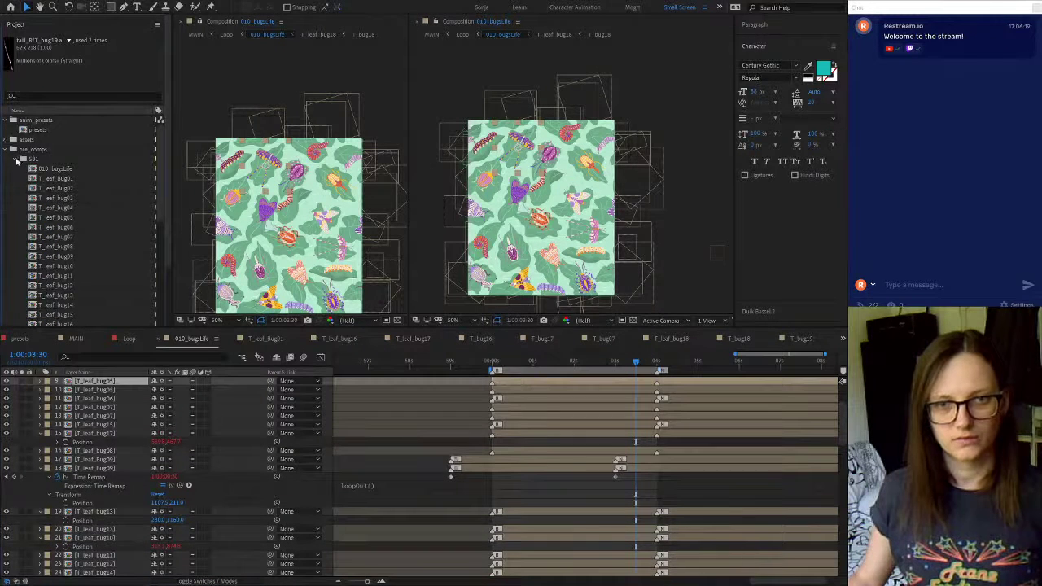
{"action": "scroll", "coordinate": [100, 268], "scroll_direction": "down", "scroll_amount": 2}
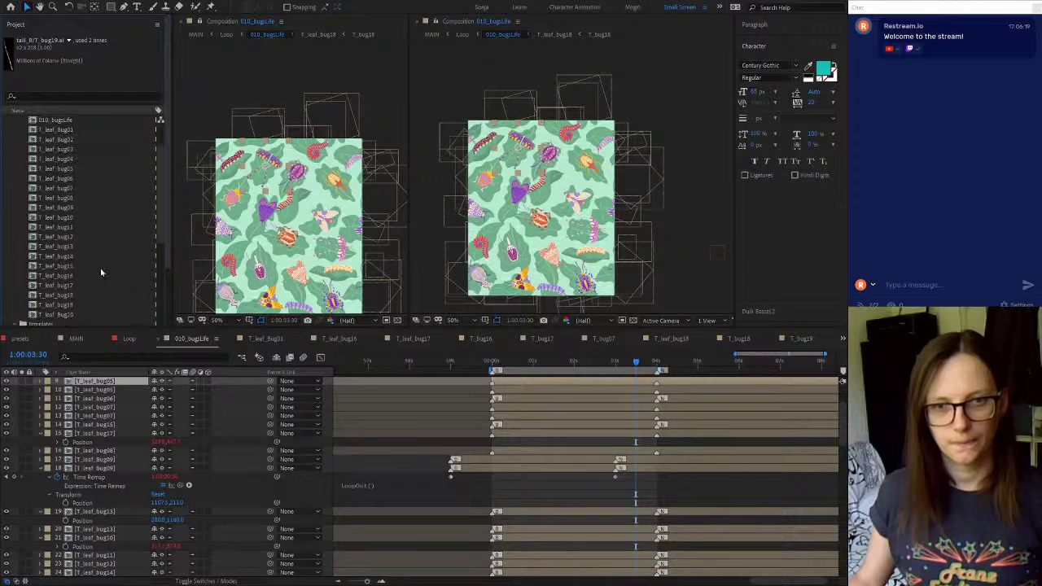
{"action": "left_click", "coordinate": [75, 306]}
{"action": "left_click_drag", "start_coordinate": [73, 307], "coordinate": [112, 384]}
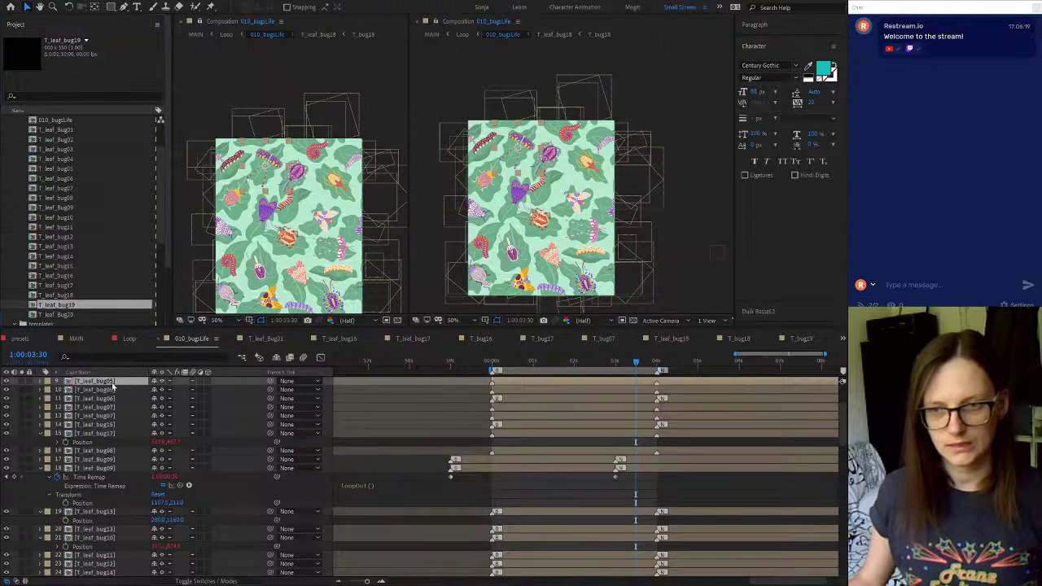
Open the T_leaf_bug19 comp and replace its T_bug05 layer with the T_bug19 template comp
{"action": "double_click", "coordinate": [114, 382]}
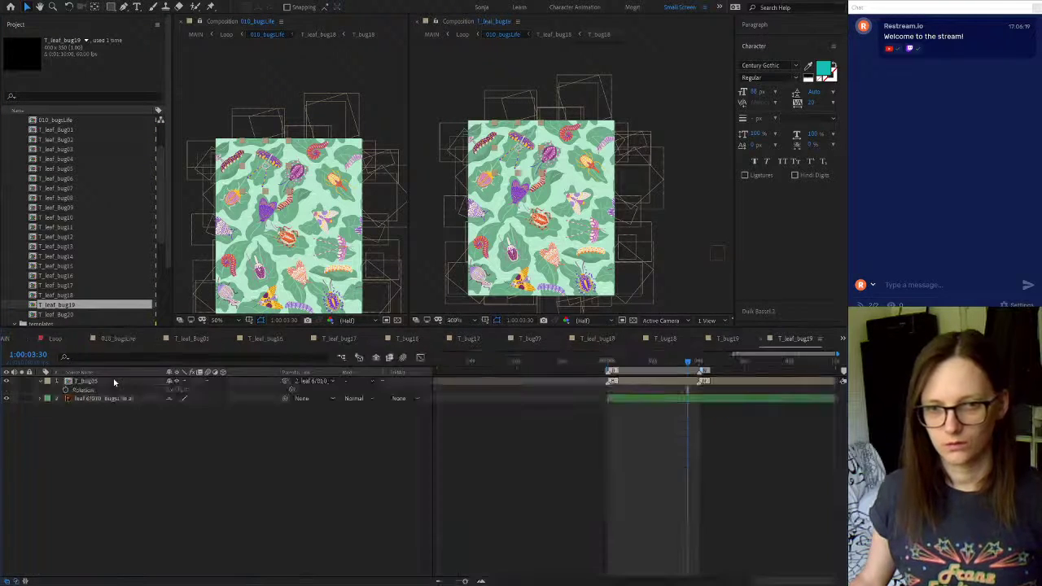
{"action": "scroll", "coordinate": [82, 242], "scroll_direction": "down", "scroll_amount": 2}
{"action": "scroll", "coordinate": [80, 241], "scroll_direction": "down", "scroll_amount": 5}
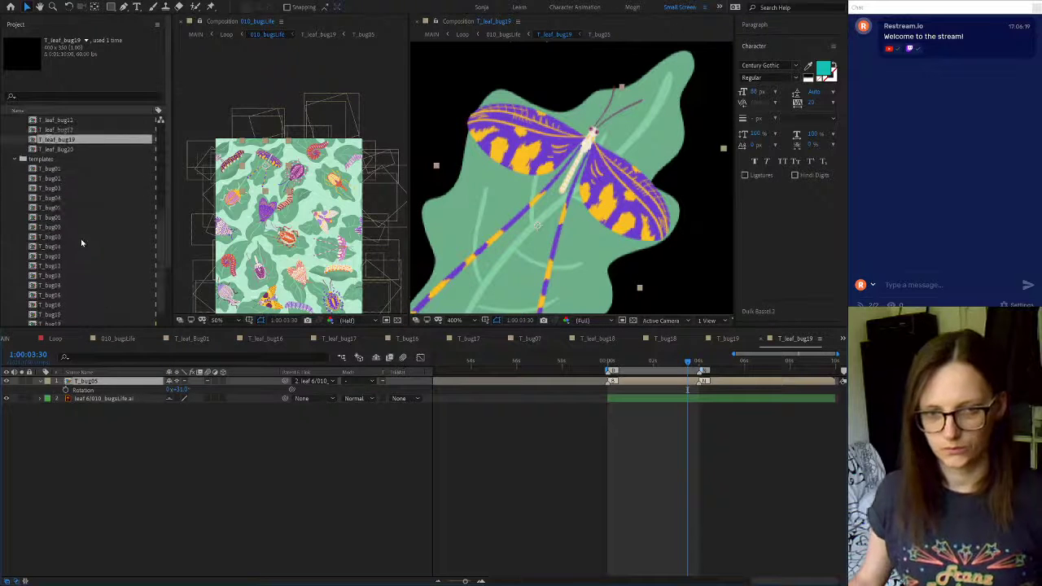
{"action": "left_click_drag", "start_coordinate": [57, 261], "coordinate": [93, 382]}
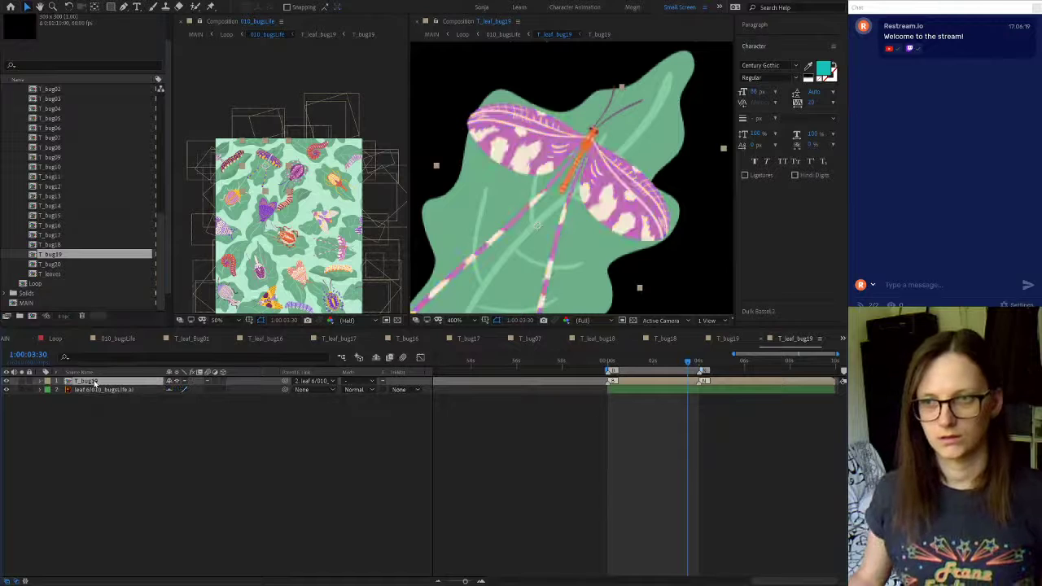
{"action": "key", "text": "comma"}
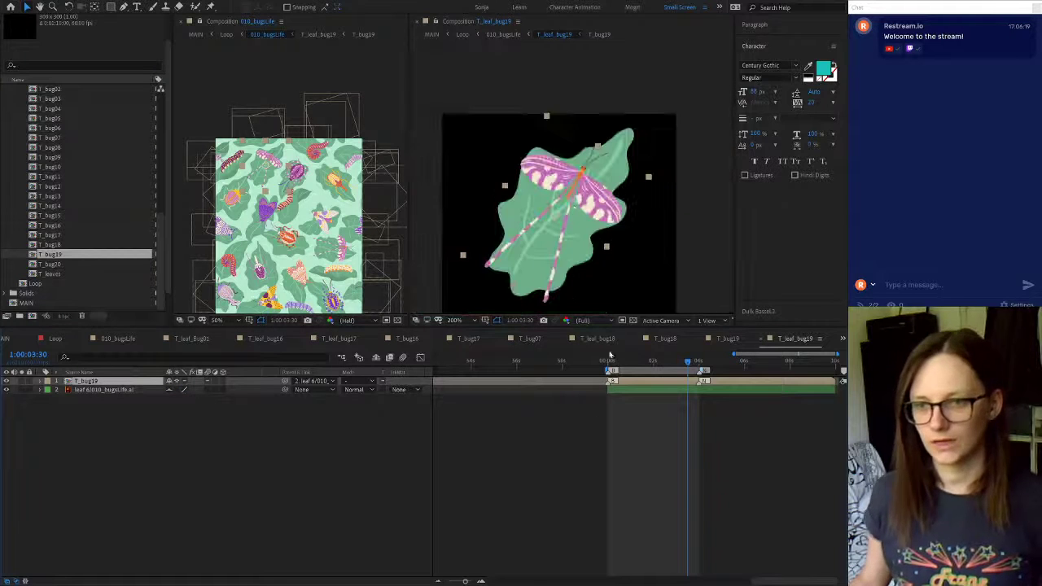
Return to 010_bugsLife and hide the original bug 16, bug 21, leaf 25 and leaf 28 layers
{"action": "left_click", "coordinate": [121, 338]}
{"action": "scroll", "coordinate": [153, 536], "scroll_direction": "down", "scroll_amount": 4}
{"action": "scroll", "coordinate": [153, 536], "scroll_direction": "down", "scroll_amount": 6}
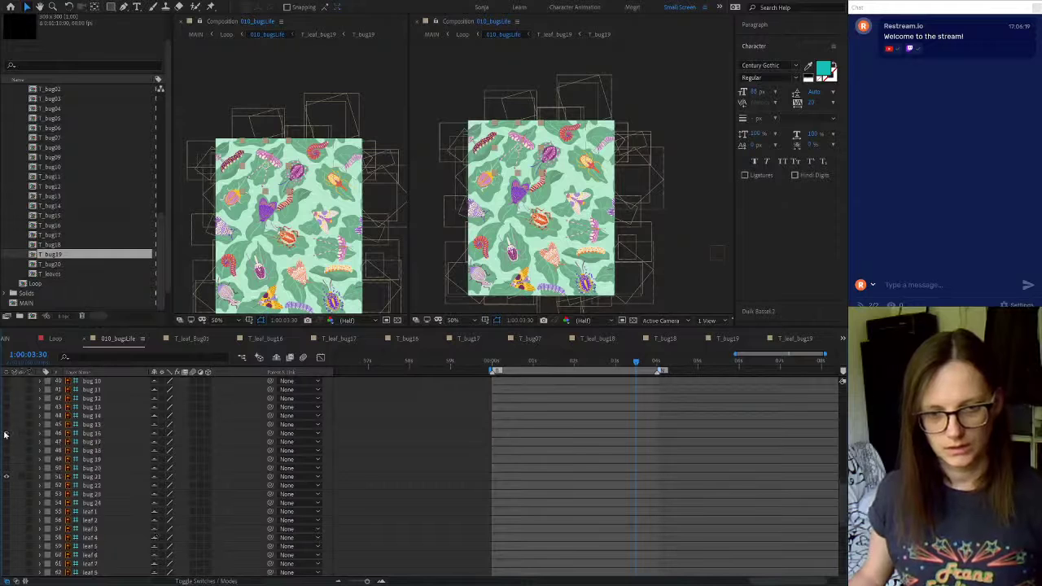
{"action": "scroll", "coordinate": [140, 479], "scroll_direction": "down", "scroll_amount": 1}
{"action": "scroll", "coordinate": [140, 479], "scroll_direction": "down", "scroll_amount": 5}
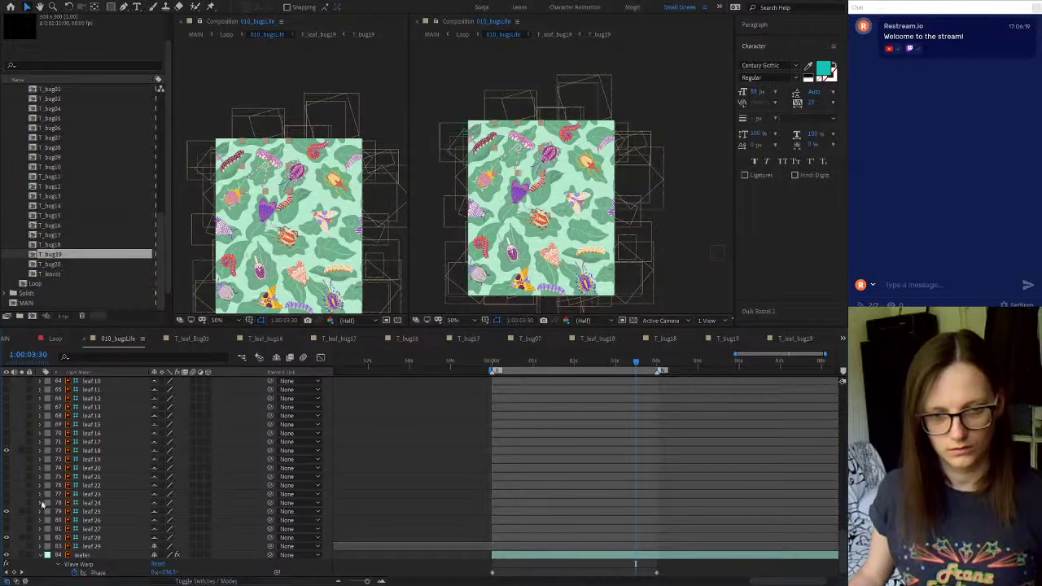
{"action": "left_click", "coordinate": [78, 513]}
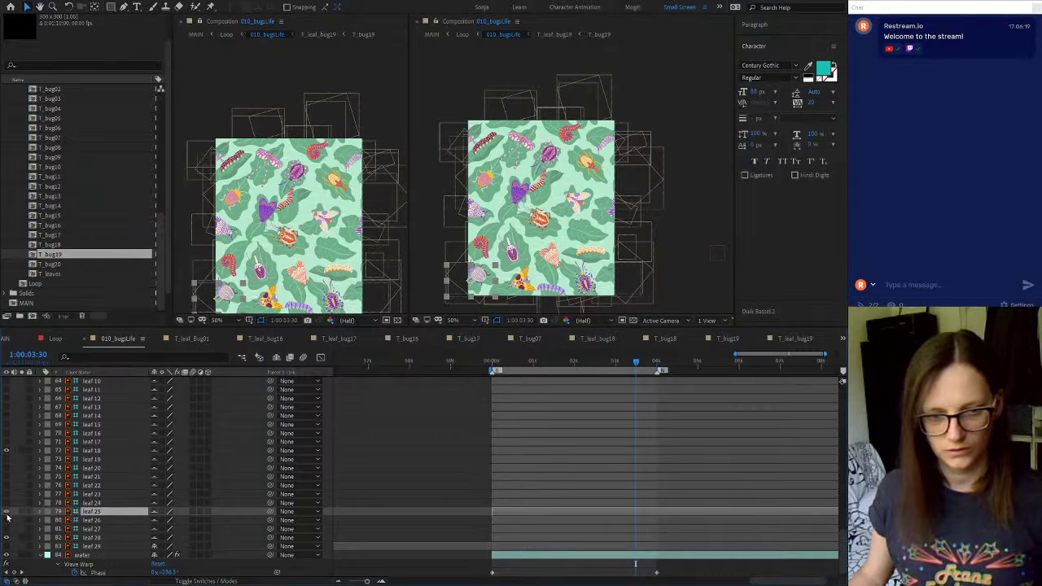
{"action": "key", "text": "ctrl+Down"}
{"action": "key", "text": "ctrl+Down"}
{"action": "key", "text": "ctrl+Down"}
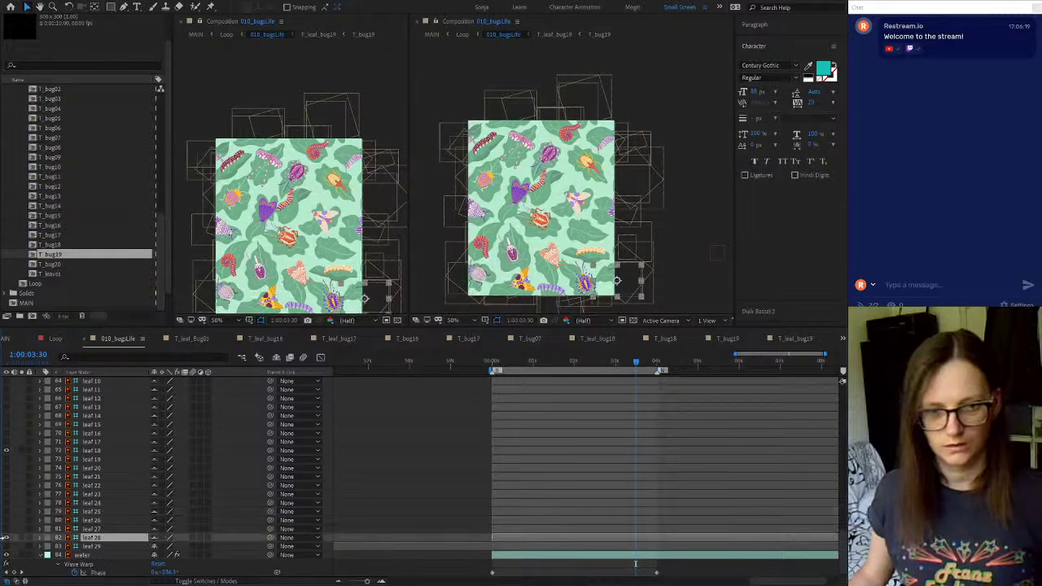
Show the bug 16 layer again in 010_bugsLife and paste a copy of leaf 18 into the T_leaf_bug19 comp
{"action": "left_click", "coordinate": [93, 452]}
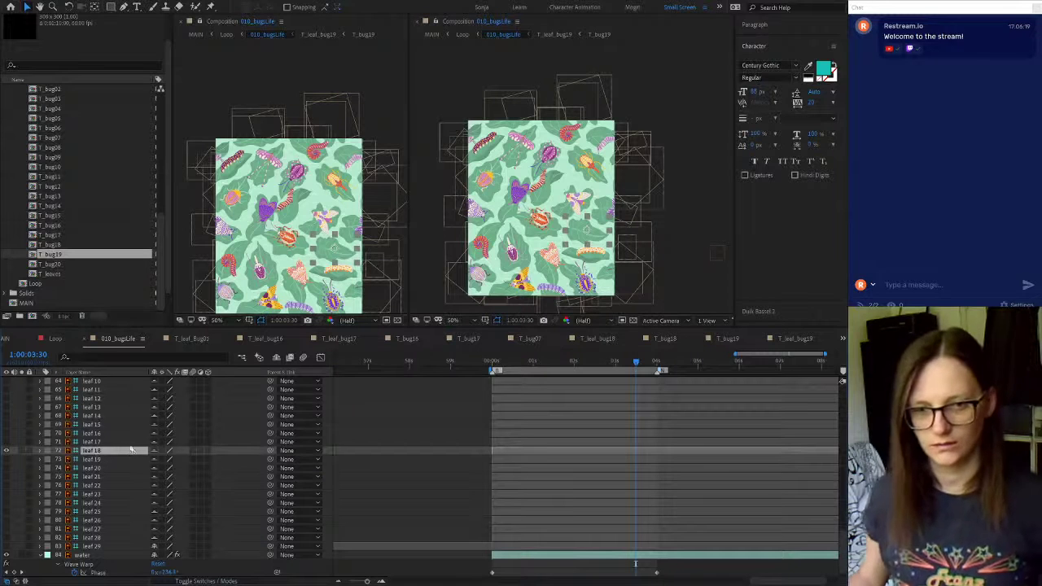
{"action": "scroll", "coordinate": [112, 441], "scroll_direction": "up", "scroll_amount": 5}
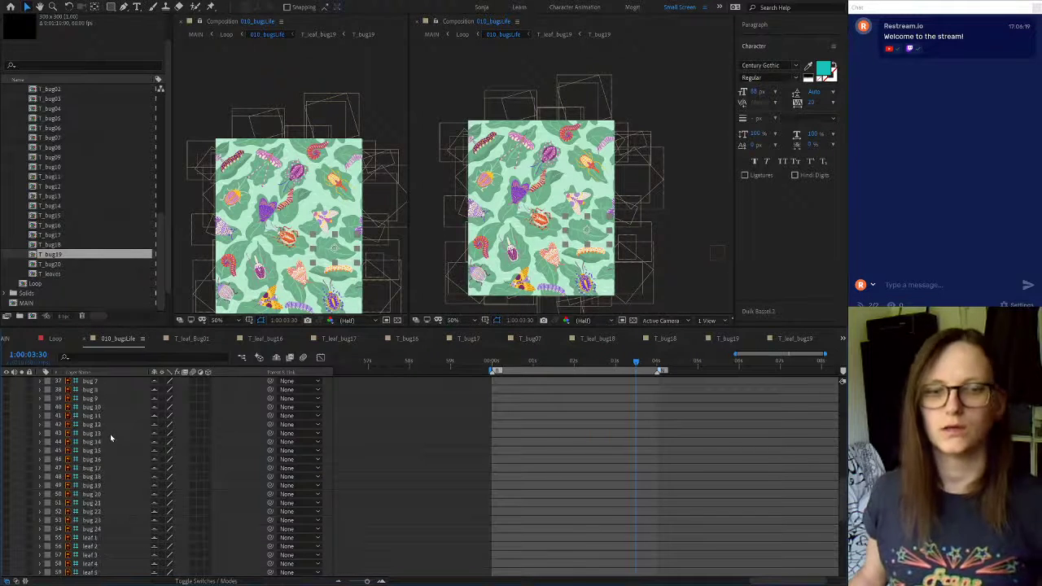
{"action": "left_click", "coordinate": [89, 433]}
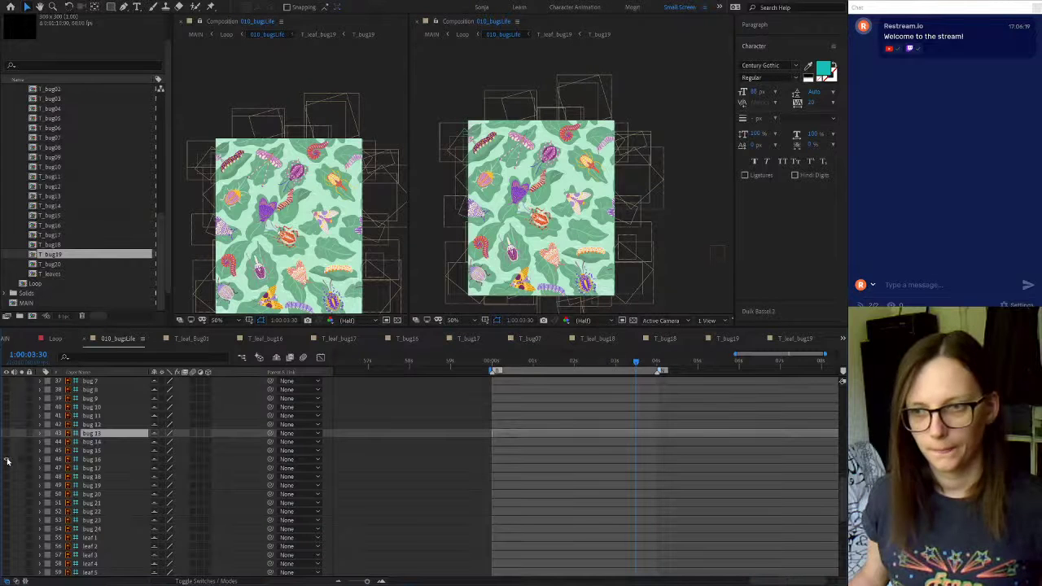
{"action": "left_click", "coordinate": [103, 461]}
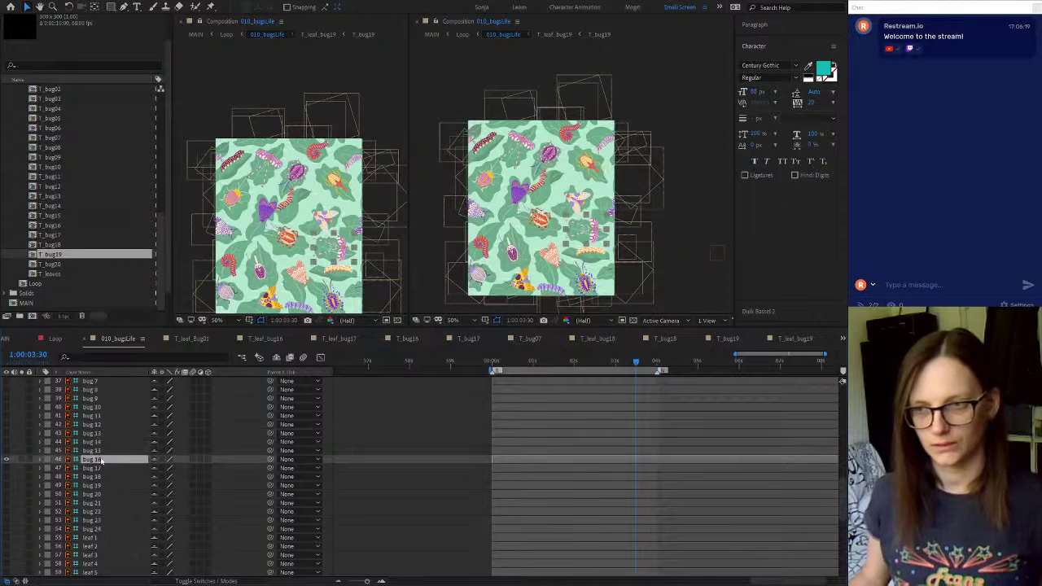
{"action": "left_click", "coordinate": [794, 339]}
{"action": "key", "text": "ctrl+v"}
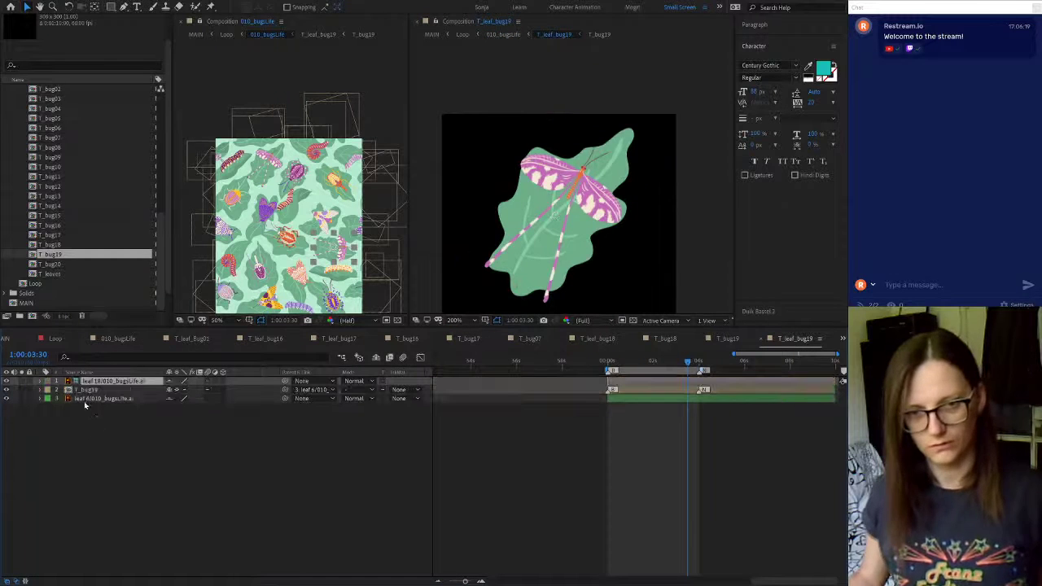
In T_leaf_bug19, move leaf 18 below T_bug19, position it at the comp centre and parent T_bug19 to leaf 18
{"action": "left_click", "coordinate": [57, 427]}
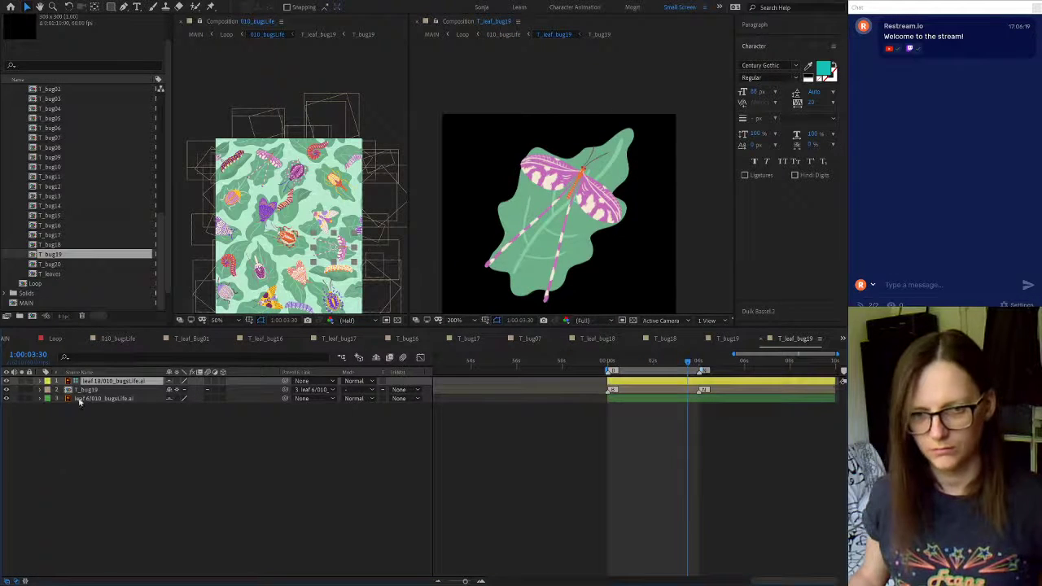
{"action": "left_click", "coordinate": [100, 373]}
{"action": "left_click_drag", "start_coordinate": [103, 387], "coordinate": [101, 399]}
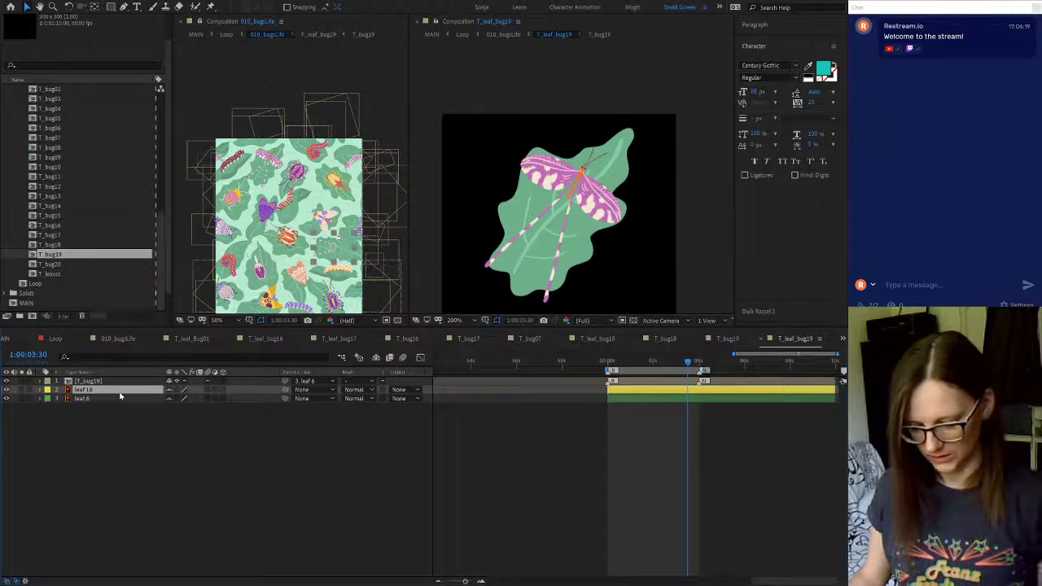
{"action": "key", "text": "p"}
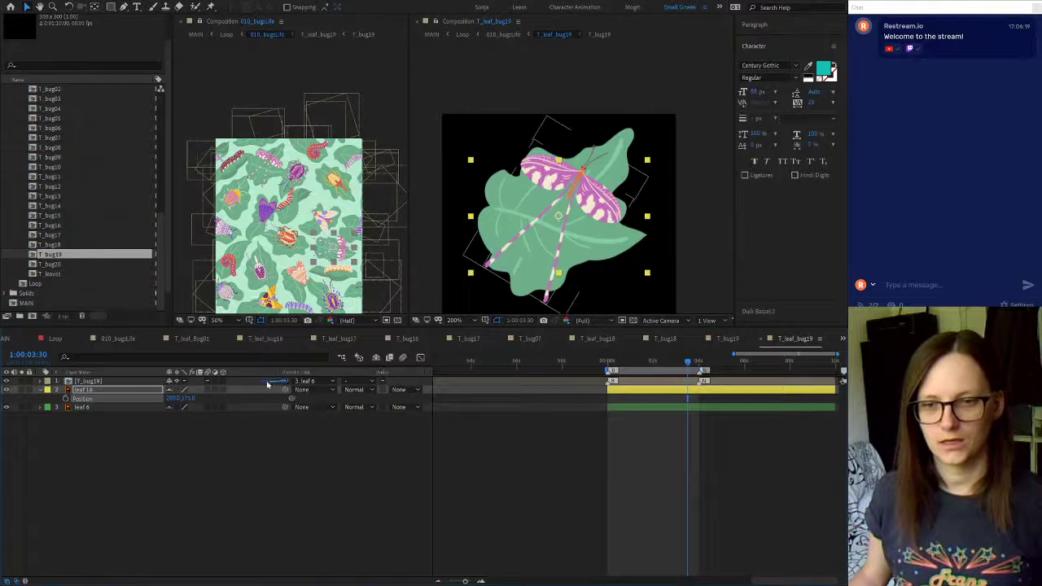
{"action": "left_click_drag", "start_coordinate": [285, 382], "coordinate": [93, 388]}
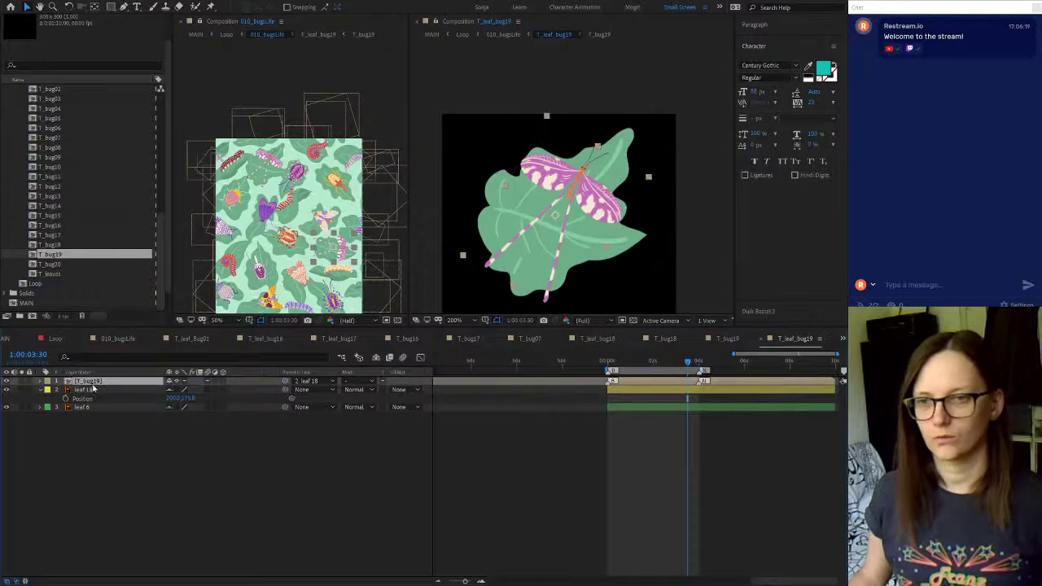
{"action": "left_click", "coordinate": [89, 390]}
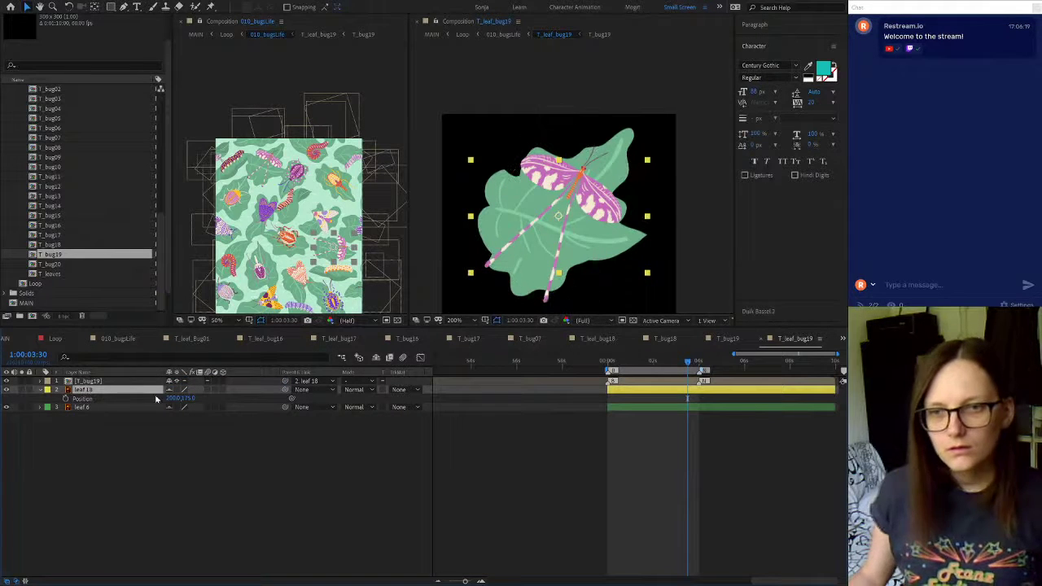
In 010_bugsLife, reorder the T_leaf_bug19 layer directly above T_leaf_Bug20 and place it over the original bug 16
{"action": "left_click", "coordinate": [116, 338]}
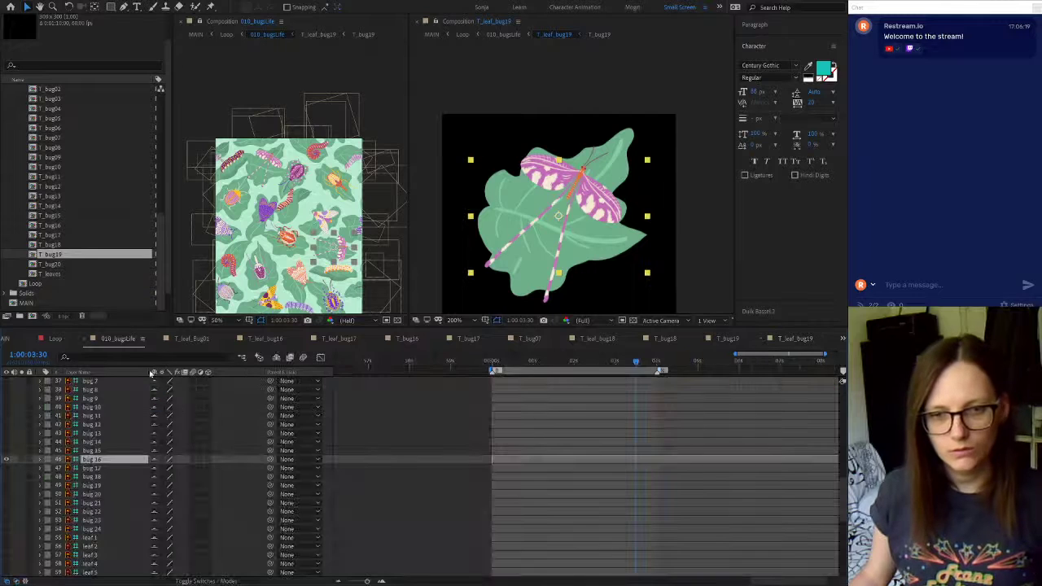
{"action": "scroll", "coordinate": [108, 463], "scroll_direction": "up", "scroll_amount": 4}
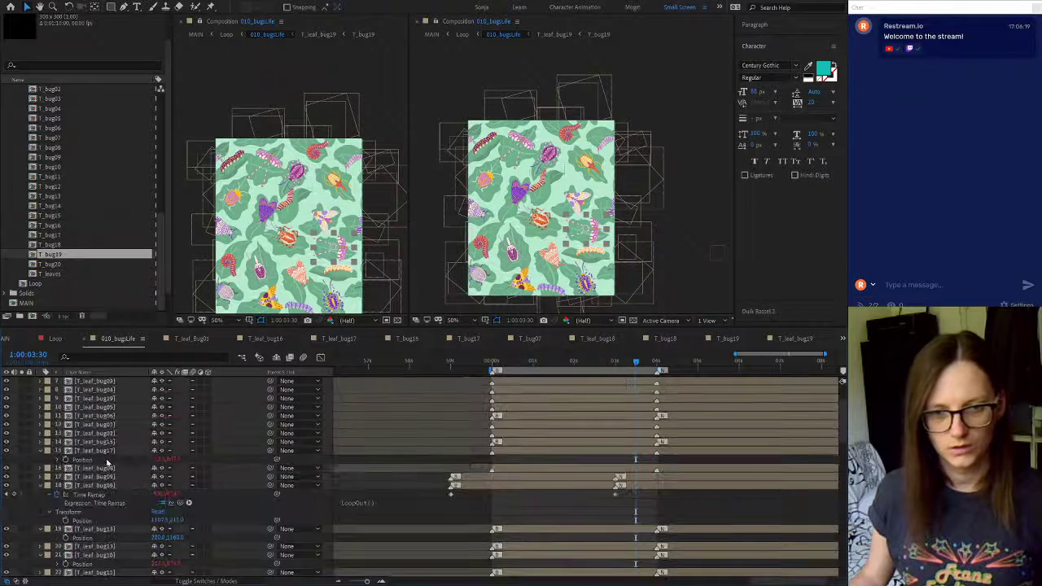
{"action": "scroll", "coordinate": [123, 491], "scroll_direction": "down", "scroll_amount": 4}
{"action": "scroll", "coordinate": [119, 554], "scroll_direction": "down", "scroll_amount": 3}
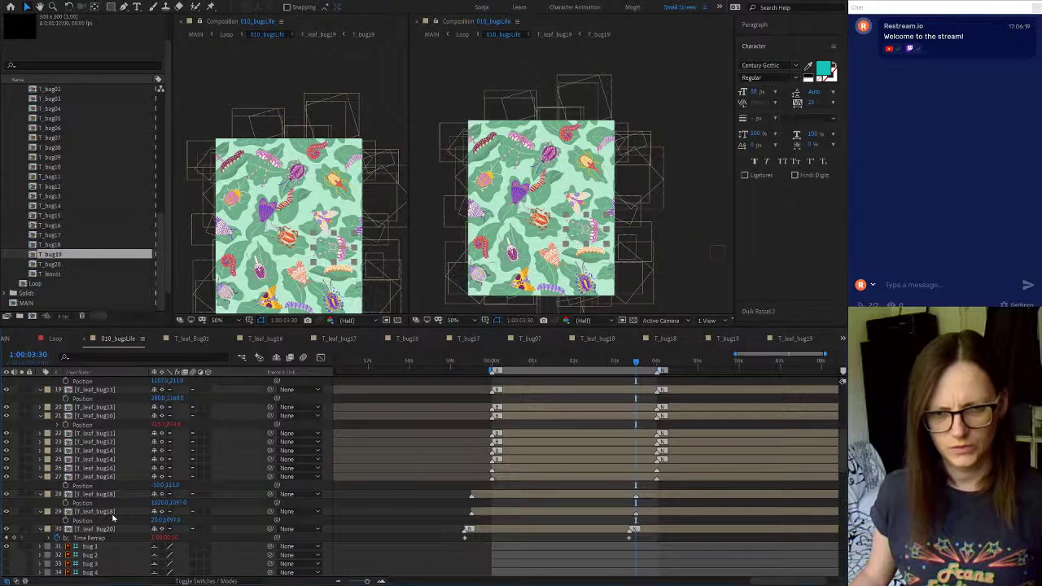
{"action": "scroll", "coordinate": [112, 518], "scroll_direction": "up", "scroll_amount": 5}
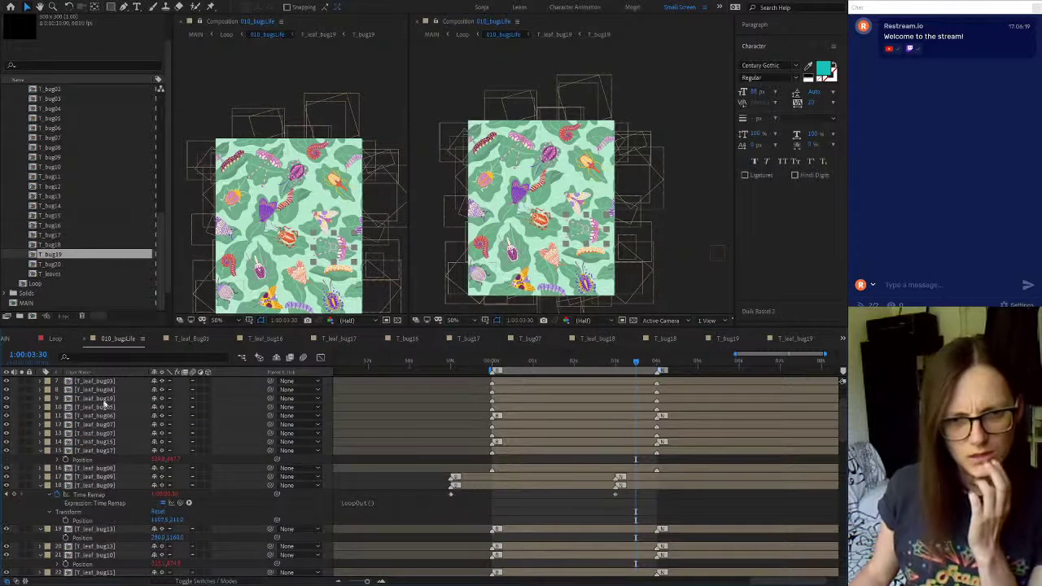
{"action": "left_click", "coordinate": [104, 399]}
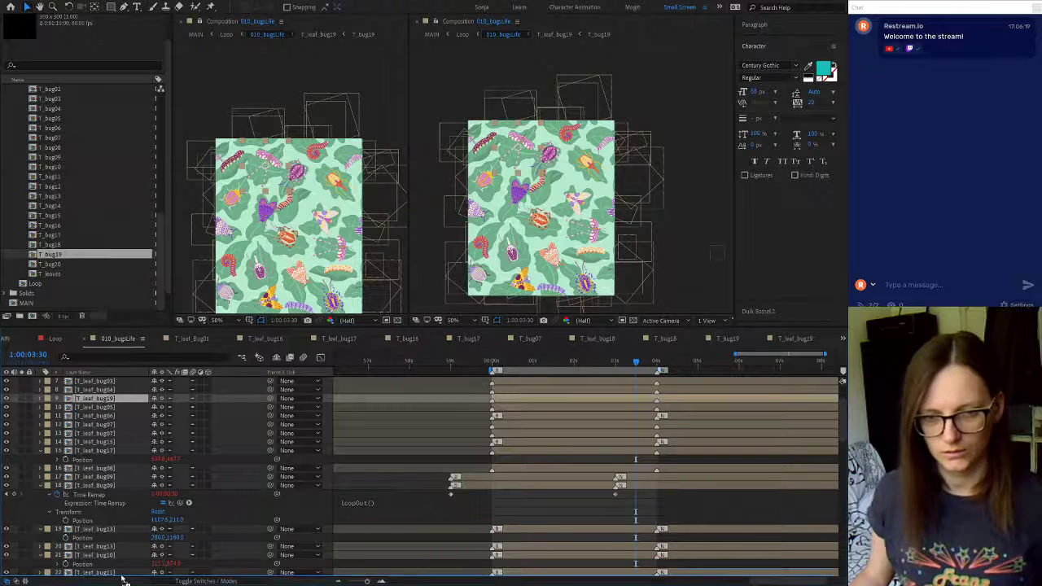
{"action": "left_click_drag", "start_coordinate": [122, 579], "coordinate": [126, 491]}
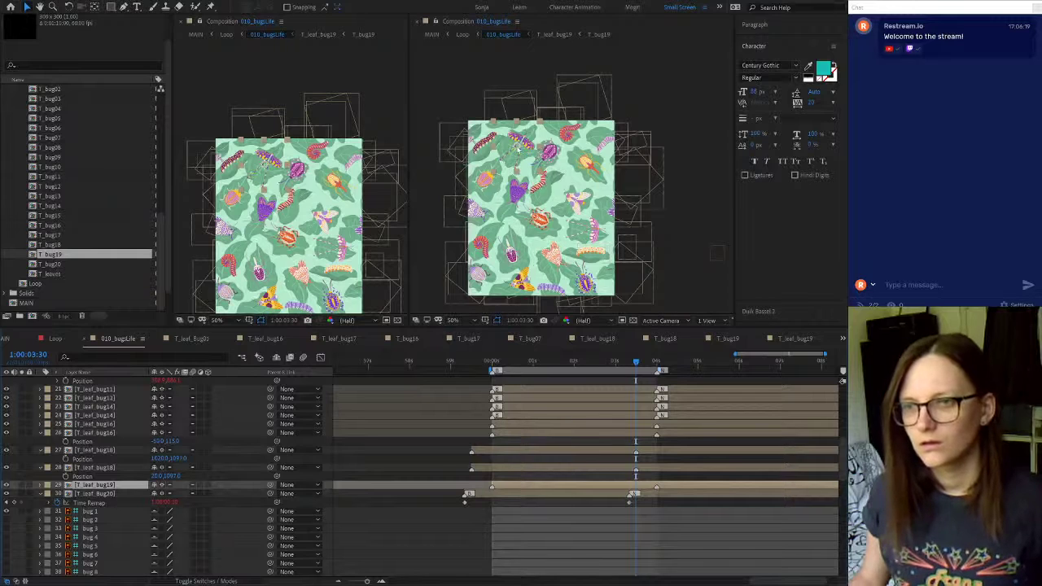
{"action": "left_click_drag", "start_coordinate": [518, 149], "coordinate": [590, 237]}
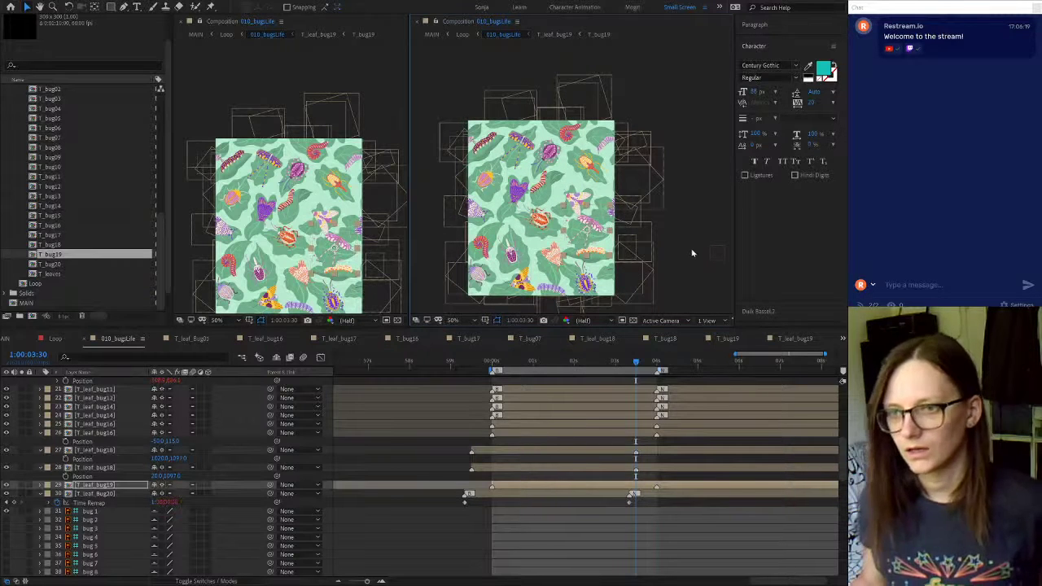
Open the T_leaf_bug19 comp and set the T_bug19 layer's rotation to 96° so the bug matches the pattern
{"action": "double_click", "coordinate": [114, 487]}
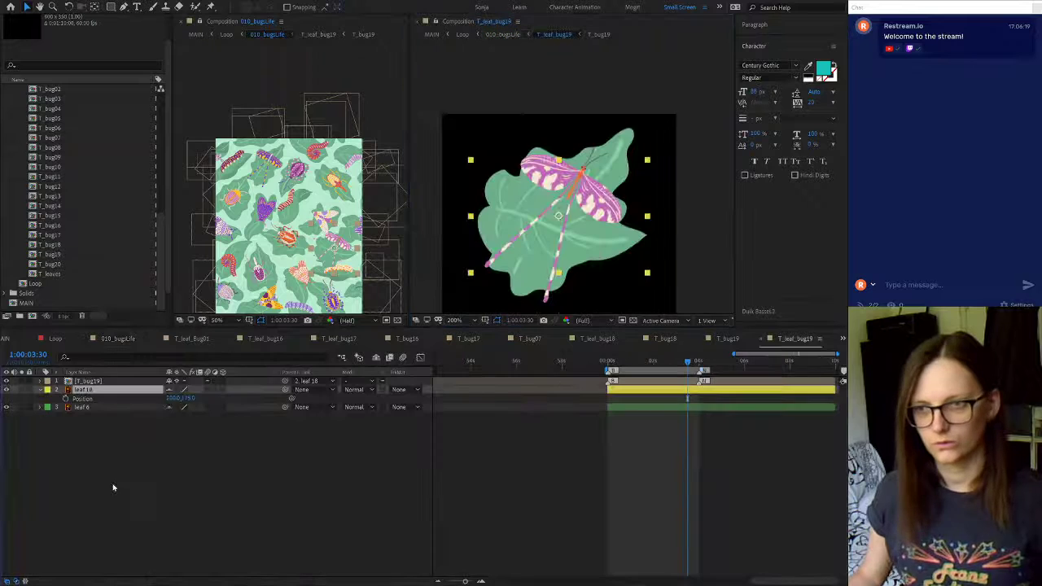
{"action": "left_click", "coordinate": [649, 382]}
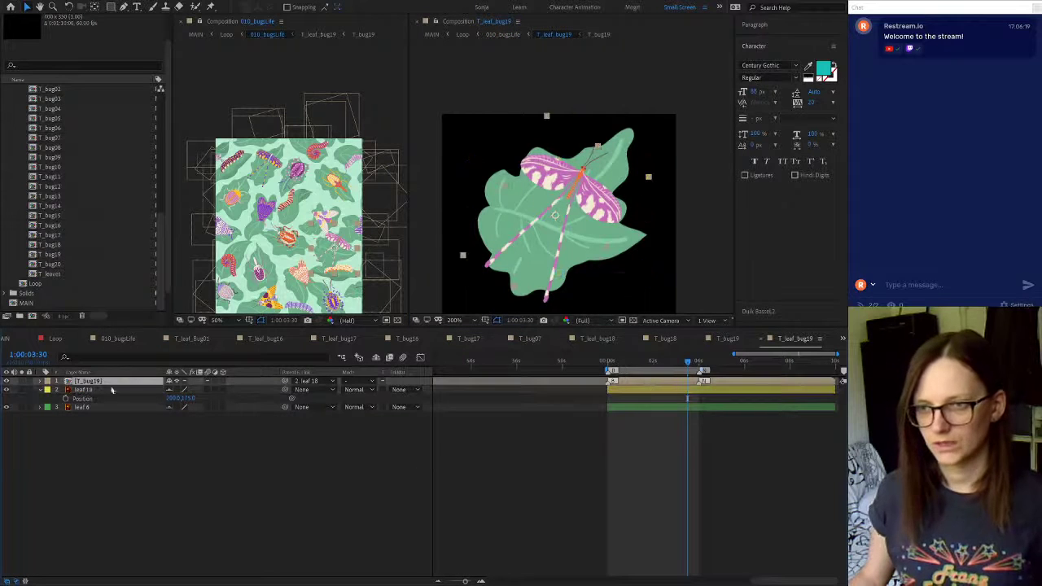
{"action": "key", "text": "p"}
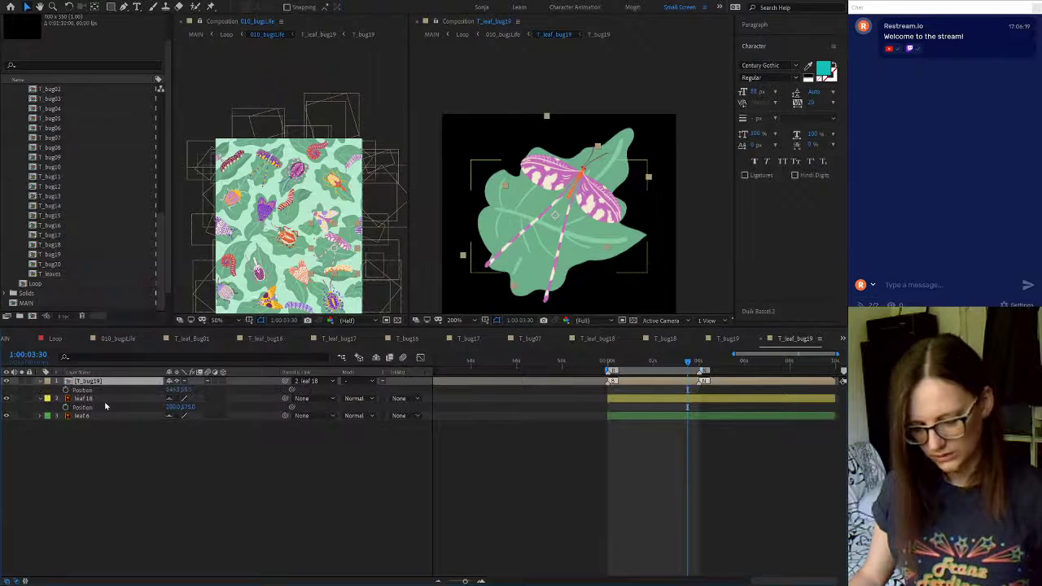
{"action": "key", "text": "r"}
{"action": "mouse_move", "coordinate": [181, 390]}
{"action": "left_mouse_down"}
{"action": "mouse_move", "coordinate": [210, 394]}
{"action": "mouse_move", "coordinate": [201, 390]}
{"action": "left_mouse_up"}
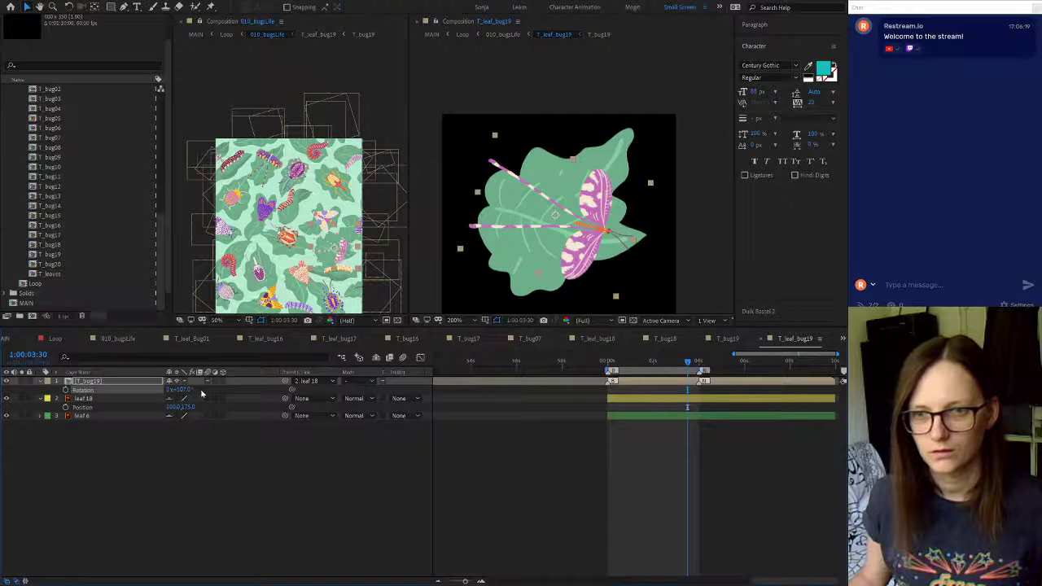
{"action": "left_click_drag", "start_coordinate": [190, 391], "coordinate": [182, 392]}
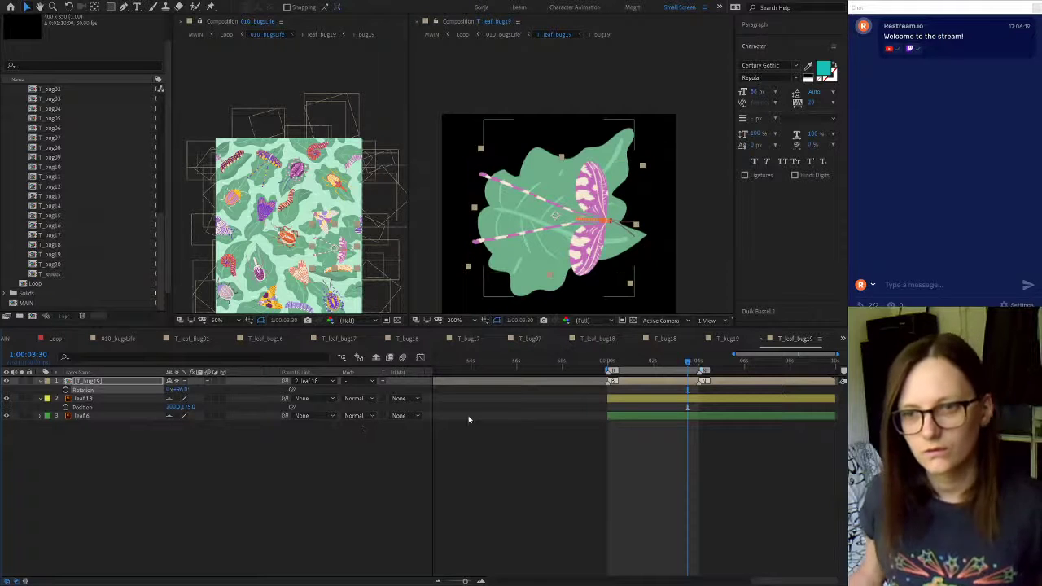
Return to 010_bugsLife and move the T_leaf_bug19 layer up the stack to just above the T_leaf_bug03 layers
{"action": "scroll", "coordinate": [348, 248], "scroll_direction": "up", "scroll_amount": 2}
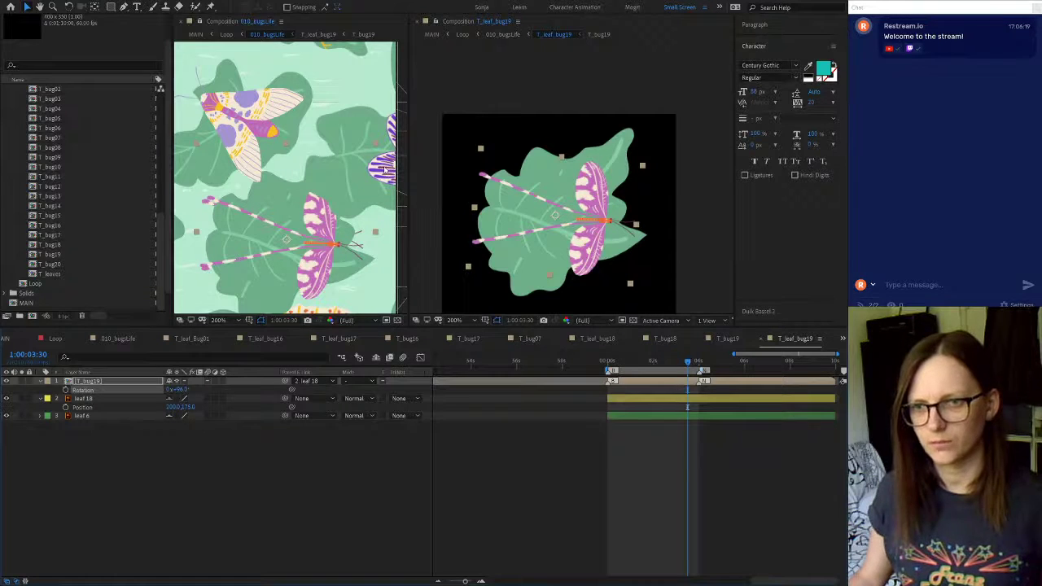
{"action": "left_click", "coordinate": [385, 170]}
{"action": "left_click", "coordinate": [115, 338]}
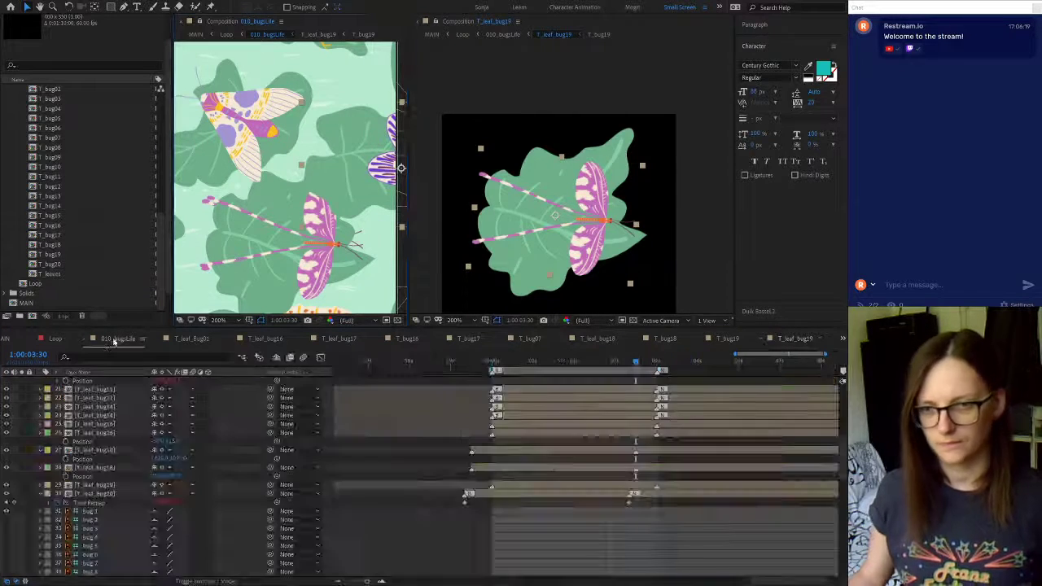
{"action": "scroll", "coordinate": [376, 493], "scroll_direction": "up", "scroll_amount": 6}
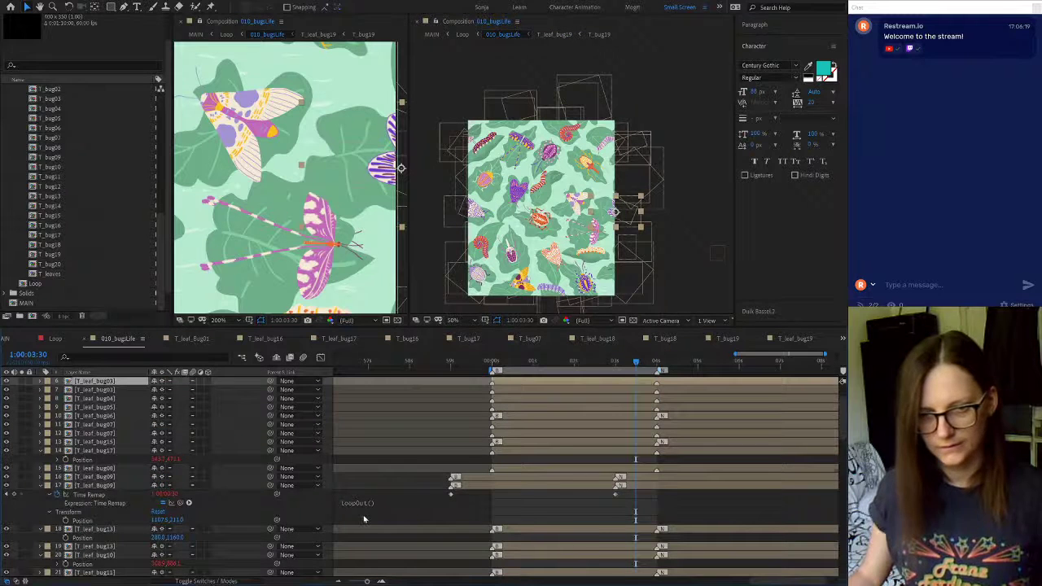
{"action": "scroll", "coordinate": [364, 520], "scroll_direction": "down", "scroll_amount": 1}
{"action": "scroll", "coordinate": [112, 534], "scroll_direction": "down", "scroll_amount": 3}
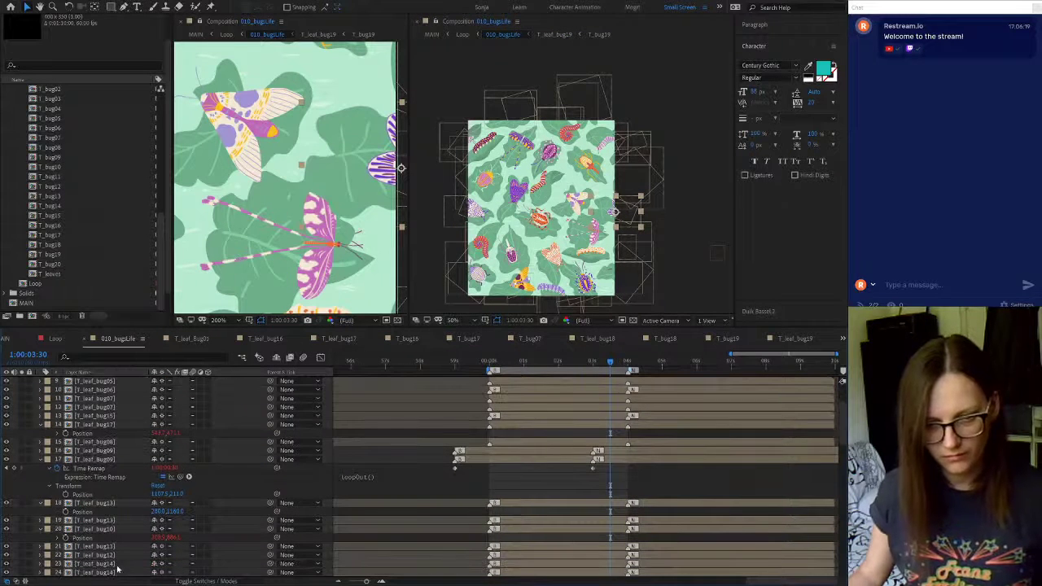
{"action": "scroll", "coordinate": [112, 563], "scroll_direction": "down", "scroll_amount": 2}
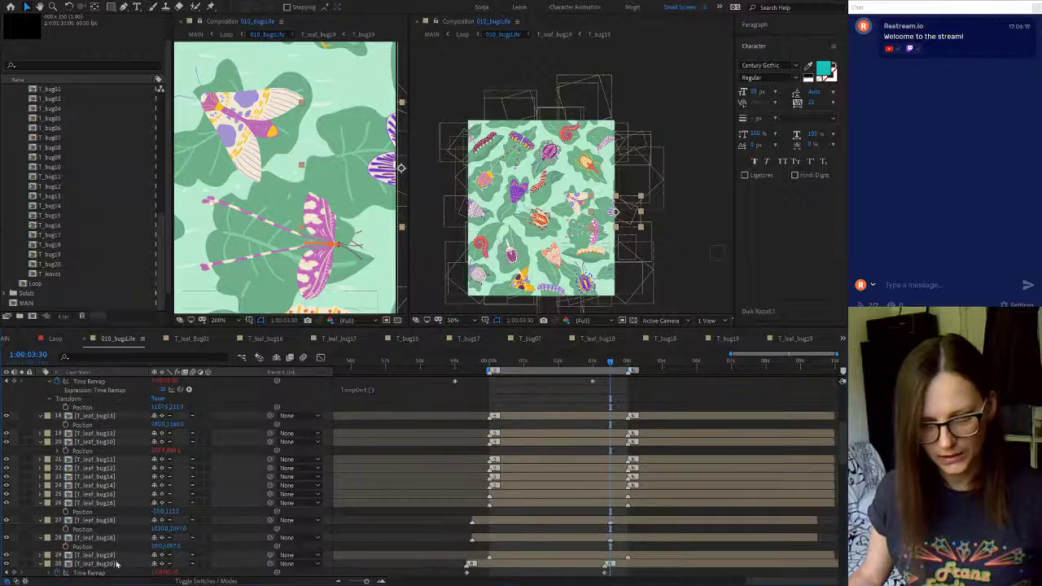
{"action": "left_click_drag", "start_coordinate": [111, 560], "coordinate": [131, 425]}
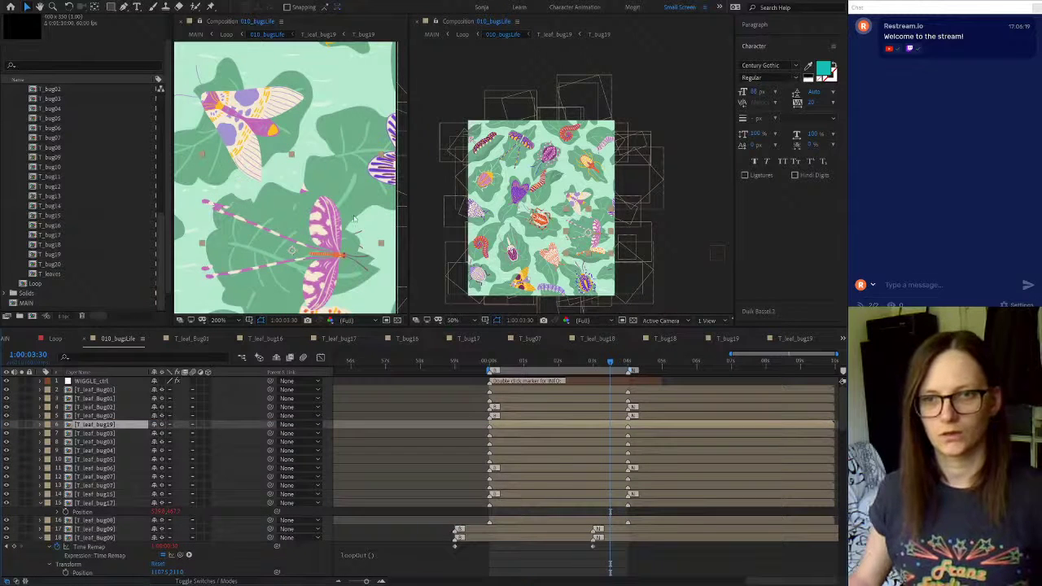
Move the T_leaf_bug04 layer directly above T_leaf_bug19 in the 010_bugsLife layer stack
{"action": "scroll", "coordinate": [294, 234], "scroll_direction": "down", "scroll_amount": 2}
{"action": "left_click", "coordinate": [271, 173]}
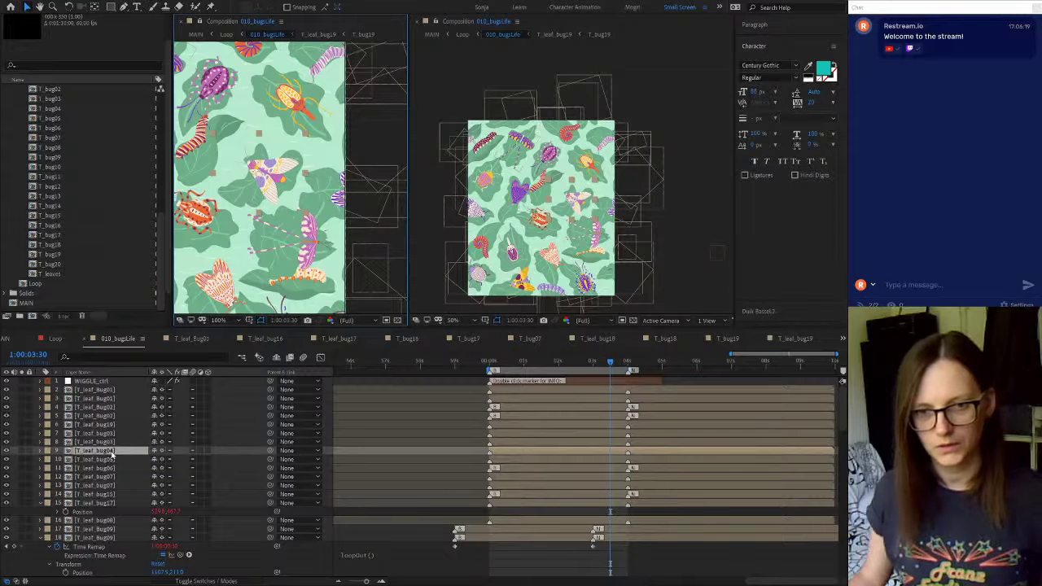
{"action": "left_click_drag", "start_coordinate": [110, 451], "coordinate": [118, 424]}
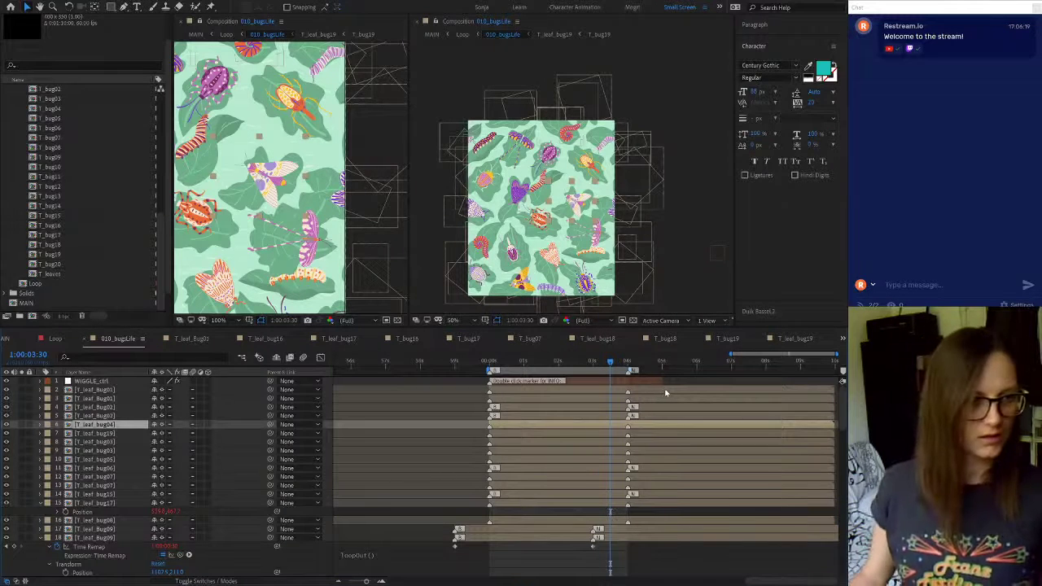
Close the open leaf-bug and bug comp timelines, from T_leaf_Bug01 through T_leaf_bug19, and return to 010_bugsLife
{"action": "left_click", "coordinate": [197, 340]}
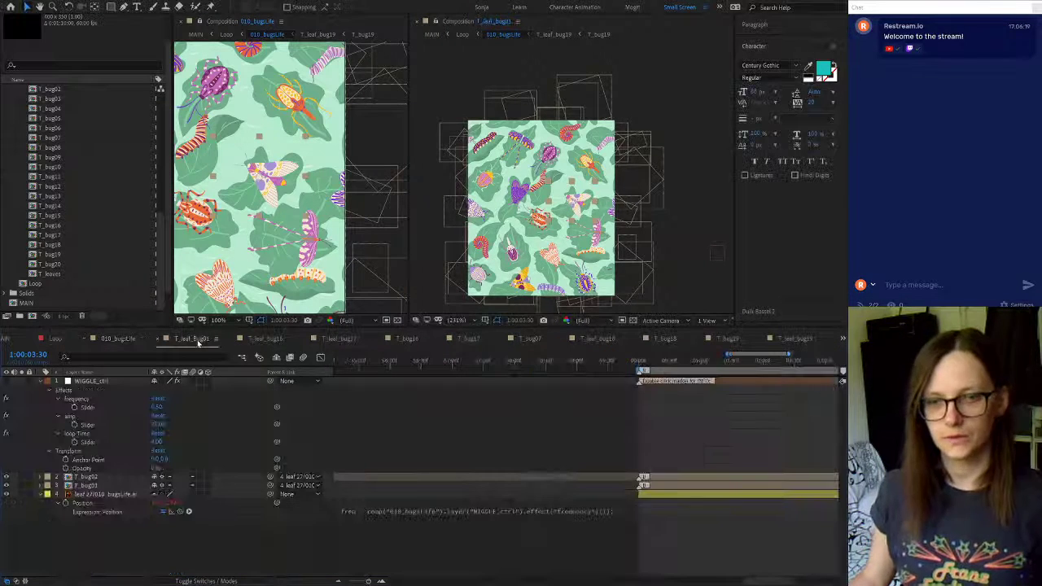
{"action": "key", "text": "ctrl+w"}
{"action": "key", "text": "ctrl+w"}
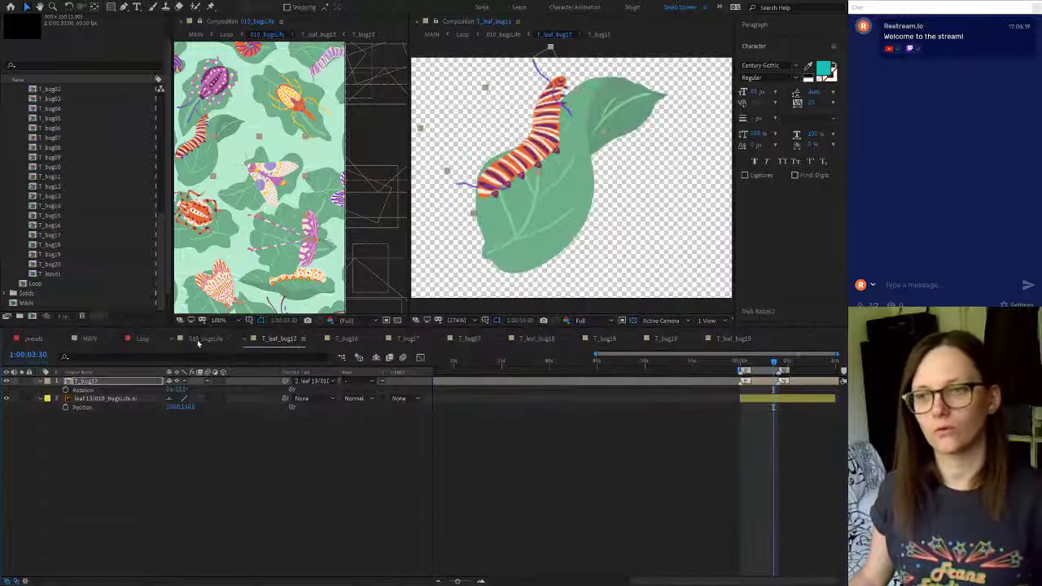
{"action": "key", "text": "ctrl+w"}
{"action": "key", "text": "ctrl+w"}
{"action": "key", "text": "ctrl+w"}
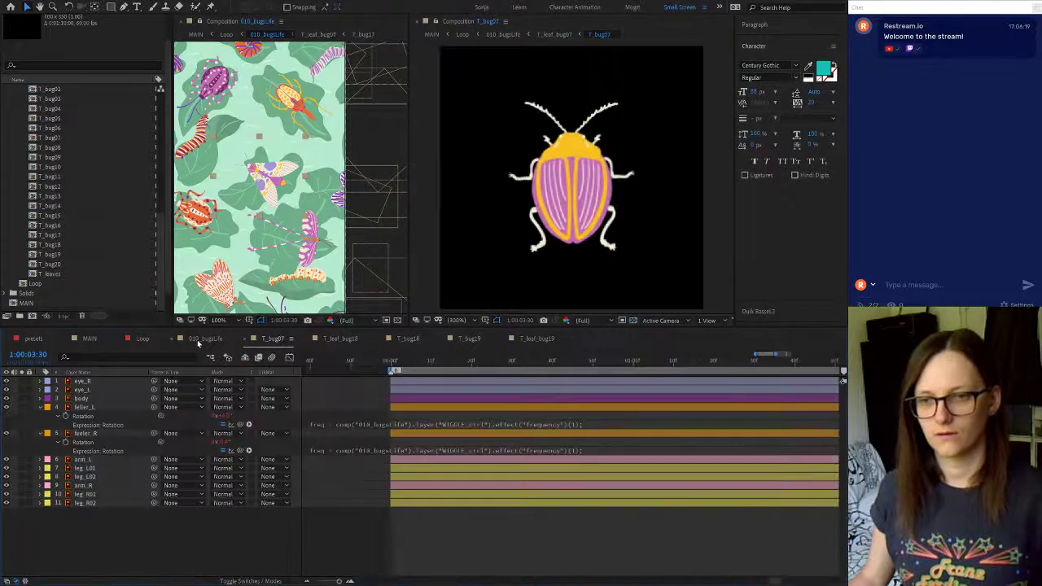
{"action": "key", "text": "ctrl+w"}
{"action": "key", "text": "ctrl+w"}
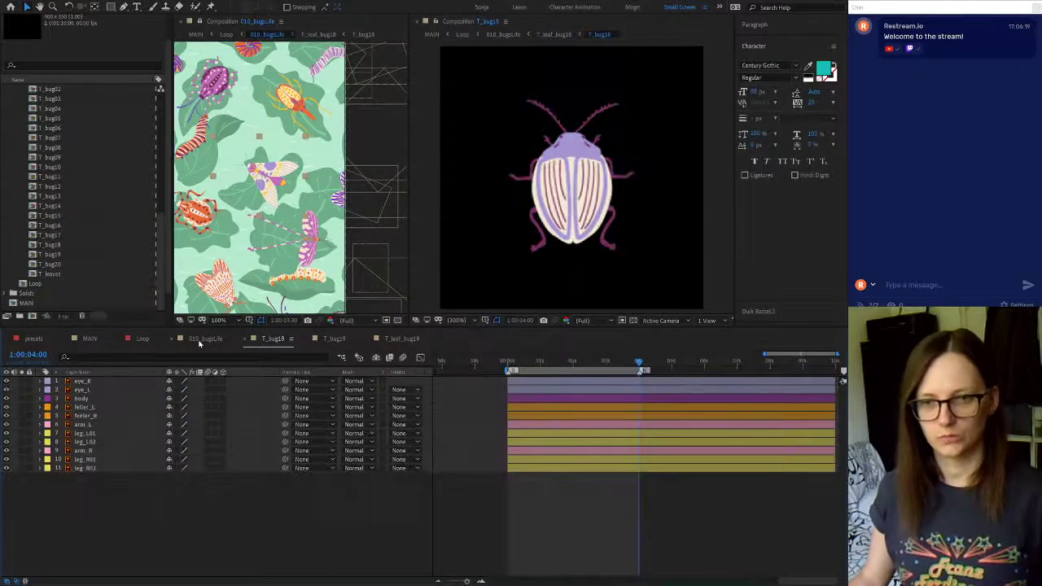
{"action": "key", "text": "ctrl+w"}
{"action": "key", "text": "ctrl+w"}
{"action": "key", "text": "ctrl+w"}
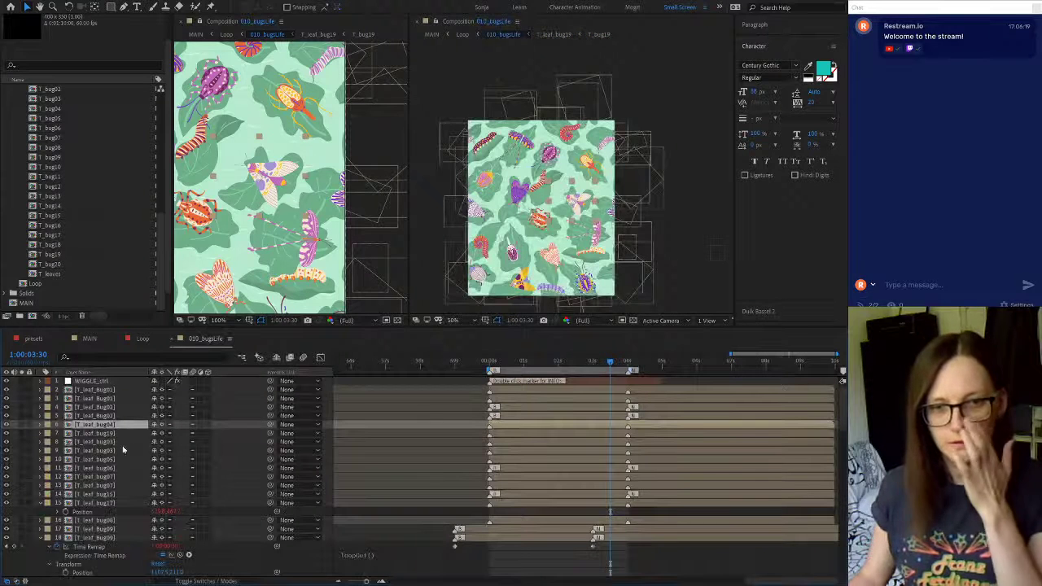
Shift the T_leaf_bug19 layer earlier in time so it starts about 0.8 seconds before 1:00:00:00
{"action": "left_click", "coordinate": [110, 434]}
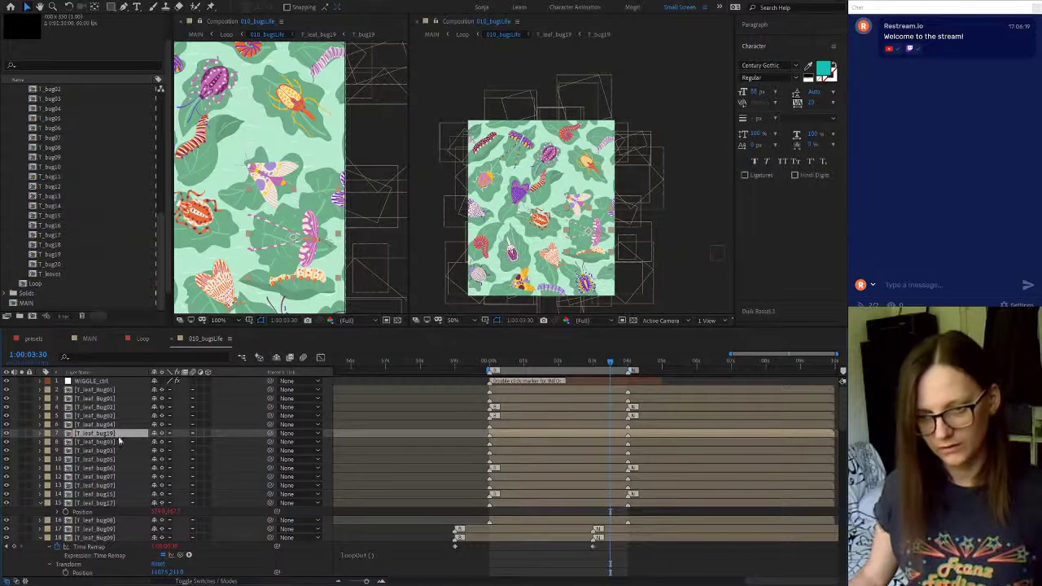
{"action": "left_click", "coordinate": [92, 548]}
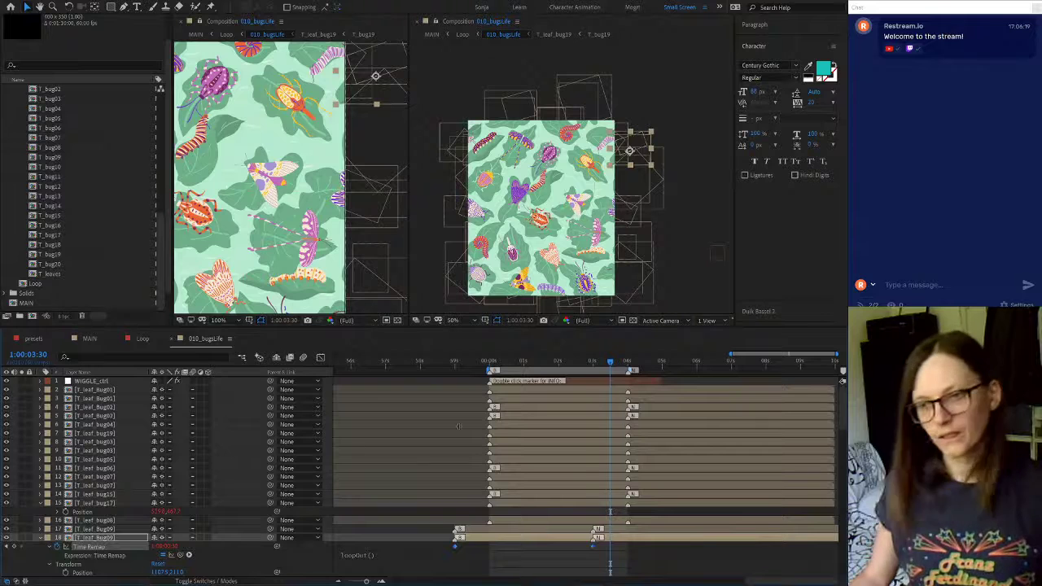
{"action": "left_click", "coordinate": [109, 434]}
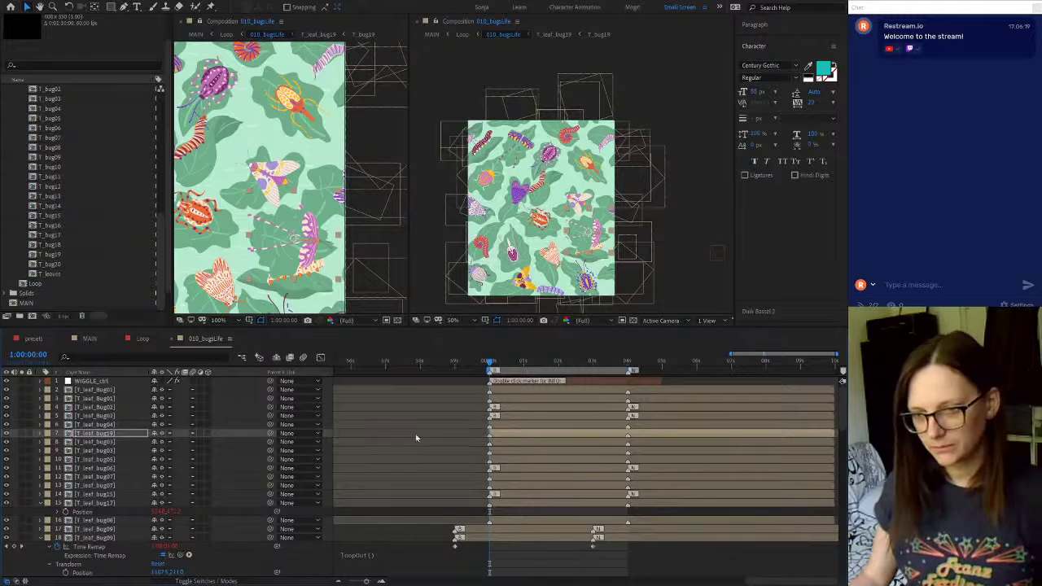
{"action": "key", "text": "alt+shift+Page_Up"}
{"action": "key", "text": "alt+shift+Page_Up"}
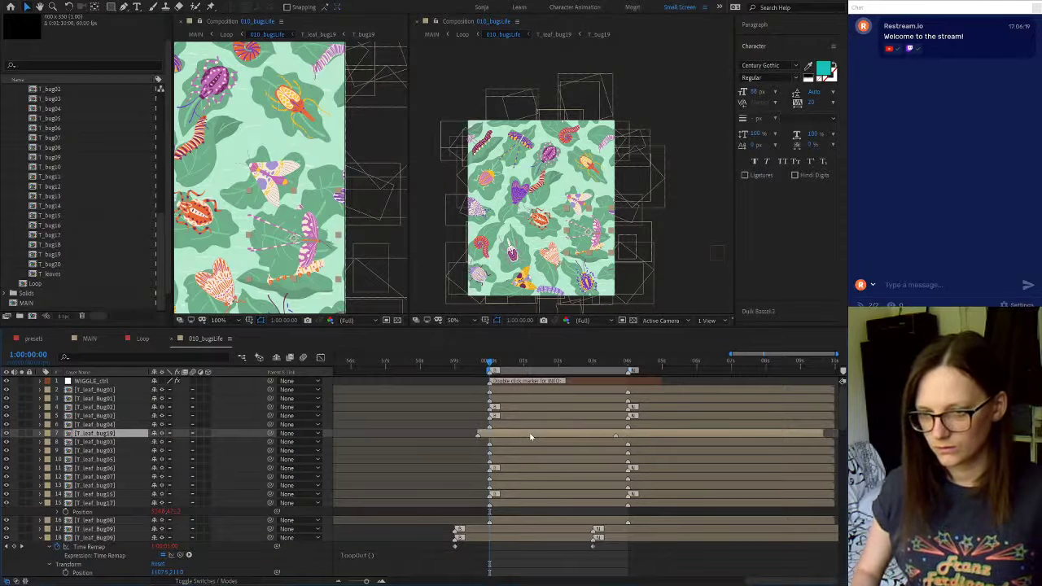
{"action": "key", "text": "alt+shift+Page_Up"}
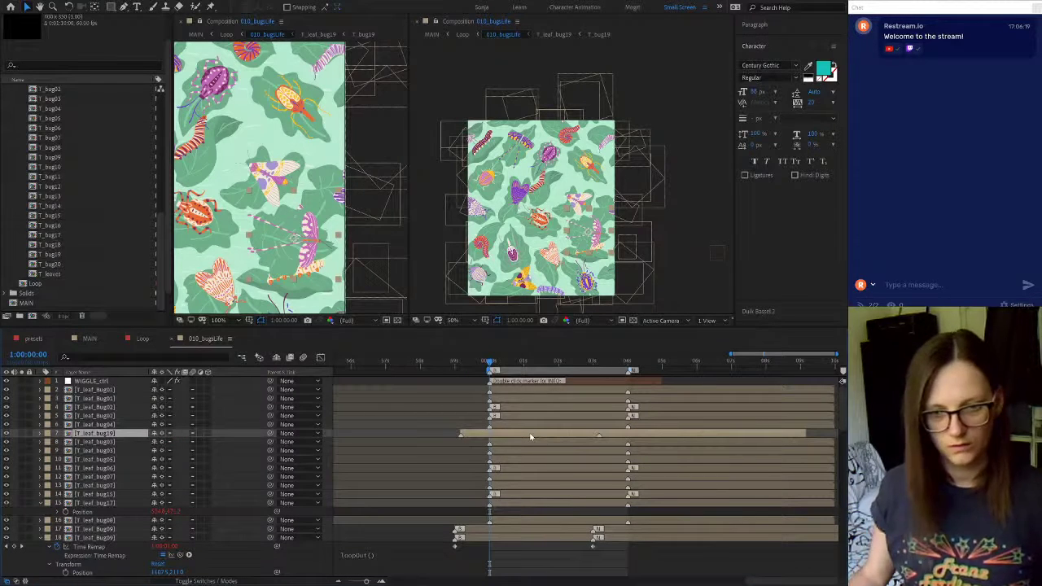
Try a slightly earlier start for T_leaf_bug19, shift it back, and check the pattern in the Loop composition
{"action": "key", "text": "alt+Page_Up"}
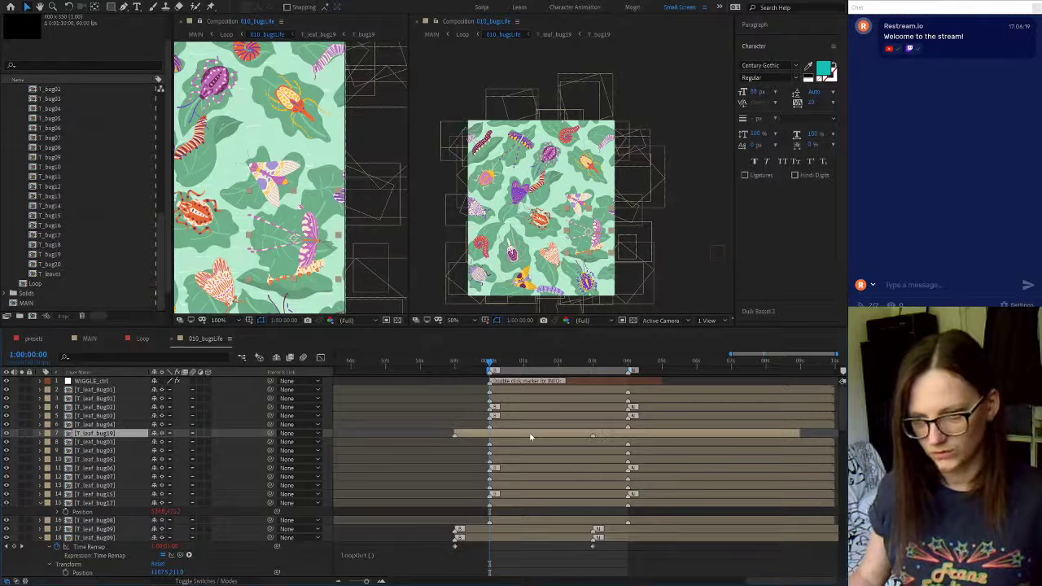
{"action": "key", "text": "alt+Page_Down"}
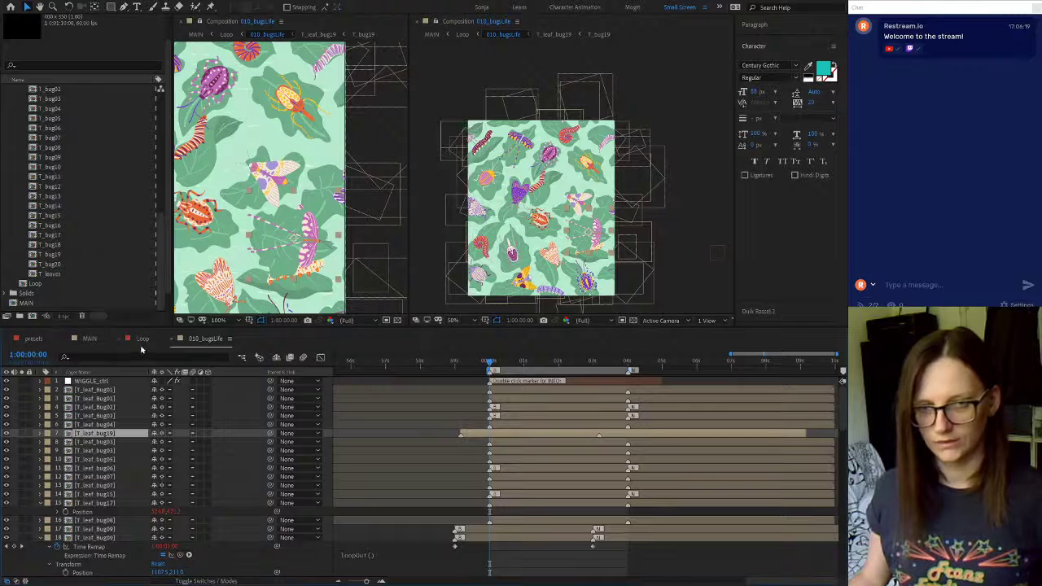
{"action": "left_click", "coordinate": [143, 339]}
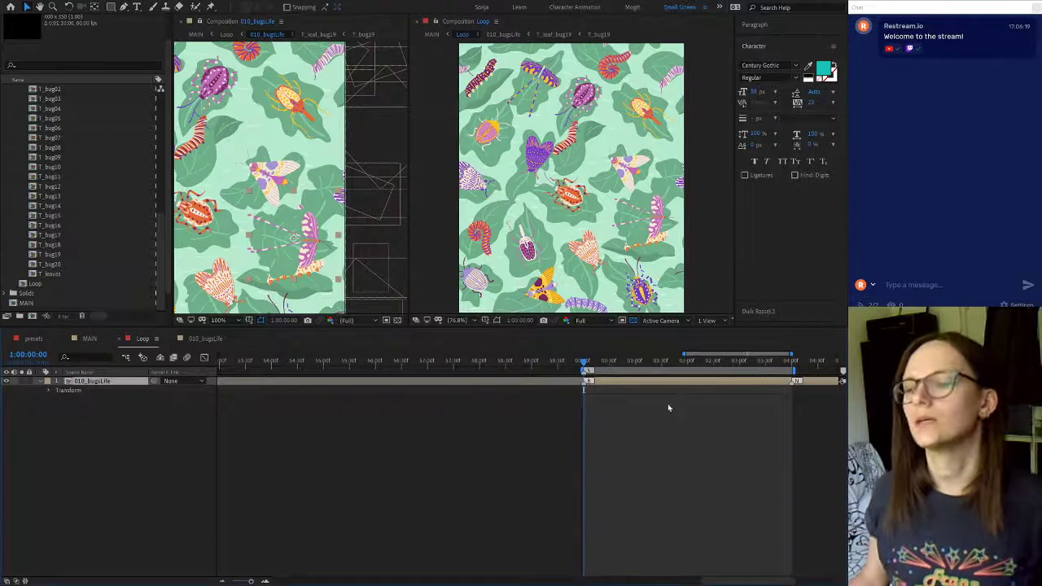
{"action": "left_click", "coordinate": [205, 339]}
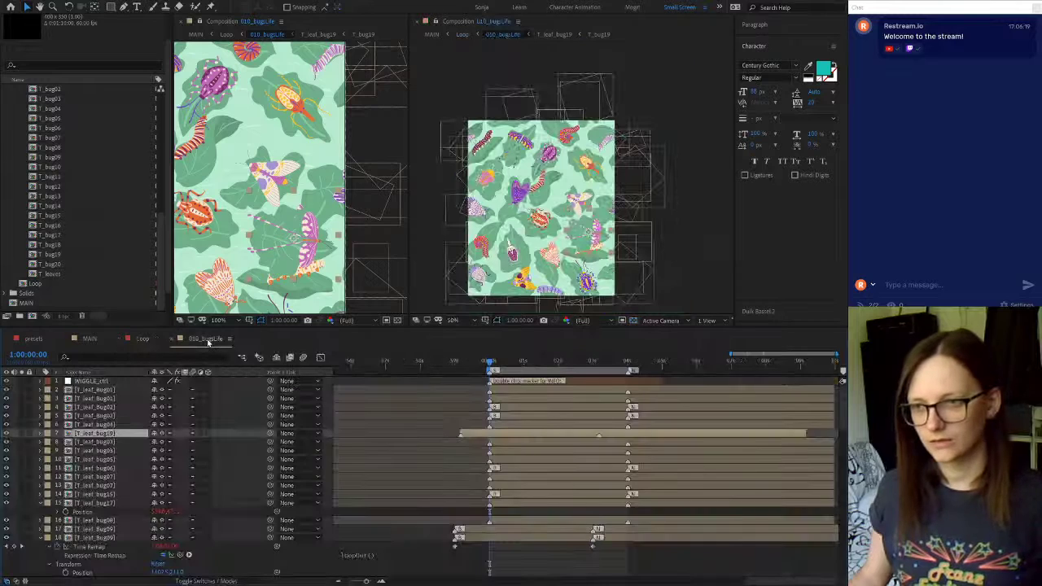
Find the T_leaf_bug20 caterpillar layer in 010_bugsLife and move it up the stack to directly above T_leaf_bug19
{"action": "scroll", "coordinate": [579, 262], "scroll_direction": "up", "scroll_amount": 1}
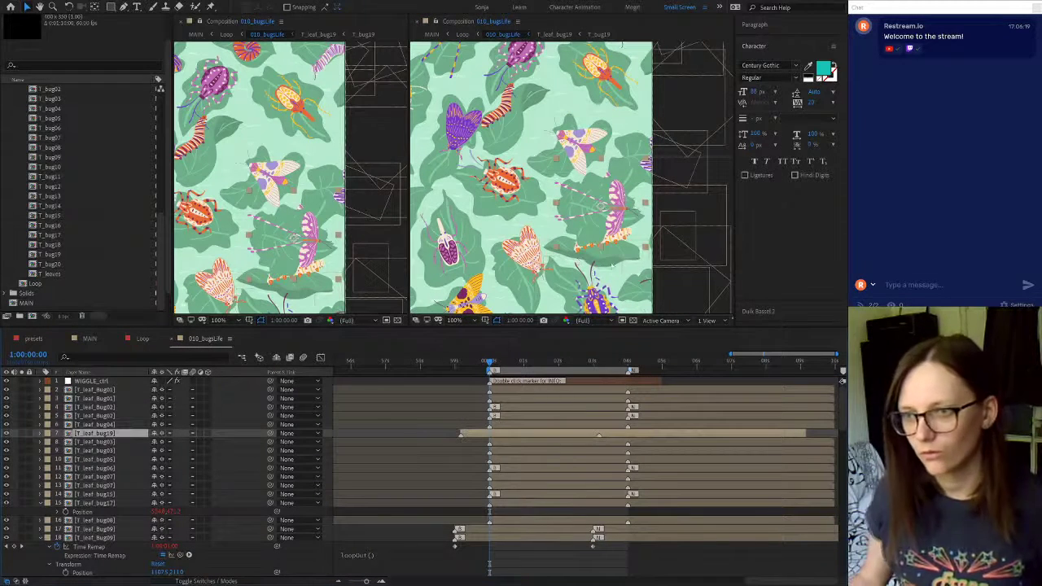
{"action": "left_click", "coordinate": [641, 256]}
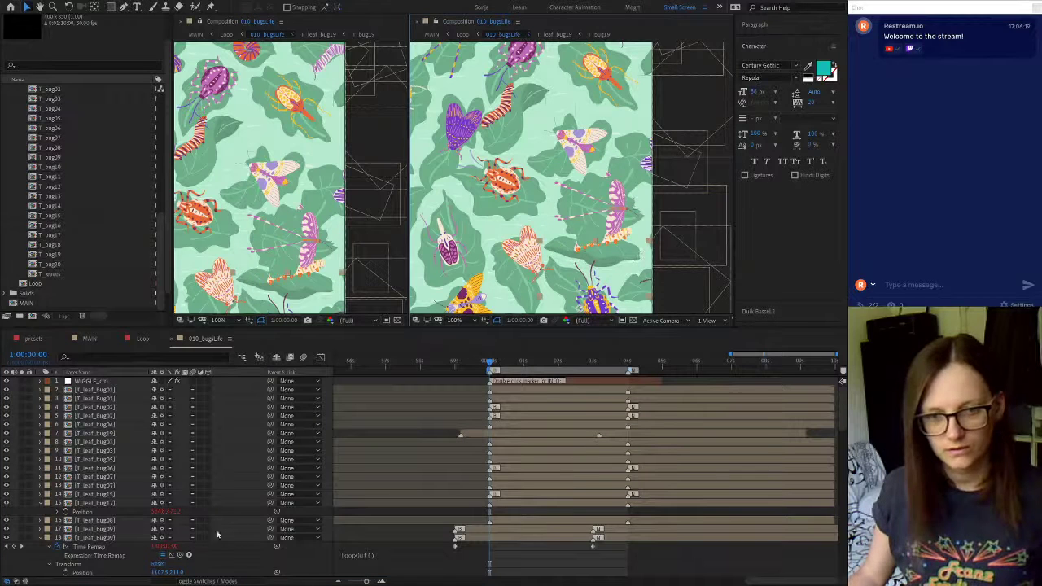
{"action": "scroll", "coordinate": [85, 521], "scroll_direction": "down", "scroll_amount": 5}
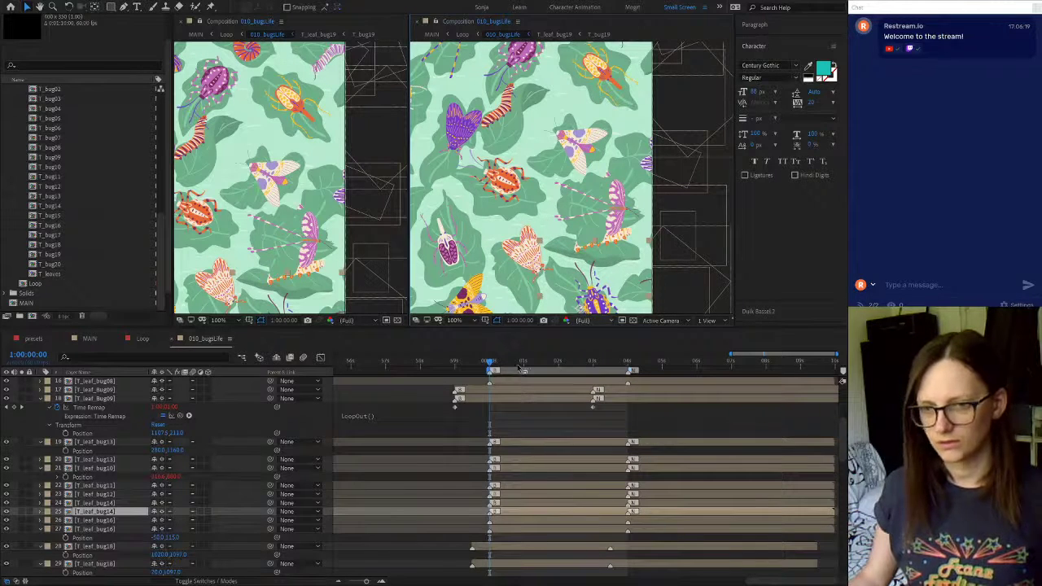
{"action": "left_click", "coordinate": [103, 522]}
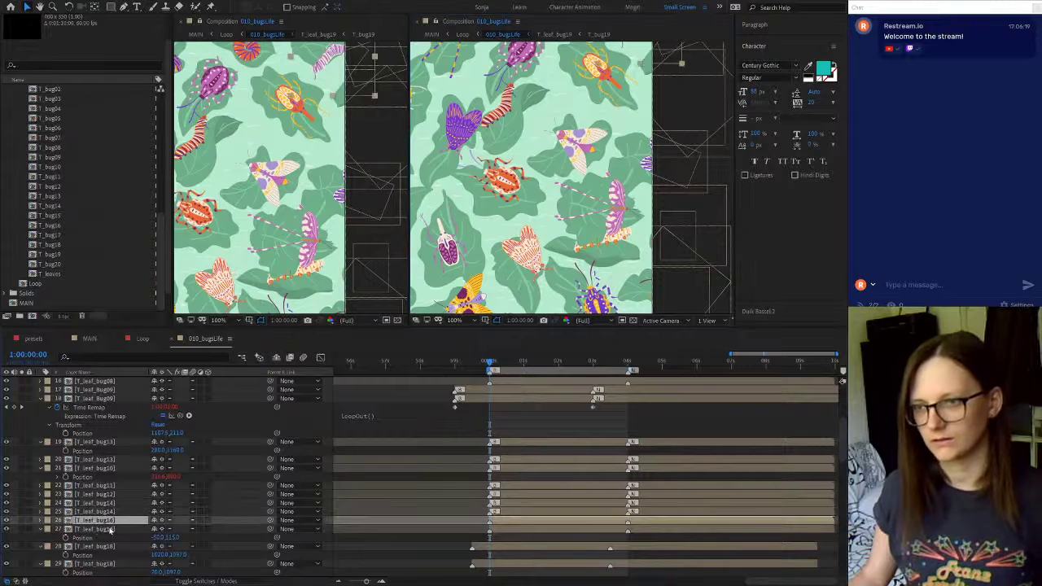
{"action": "left_click", "coordinate": [110, 529]}
{"action": "scroll", "coordinate": [108, 525], "scroll_direction": "down", "scroll_amount": 3}
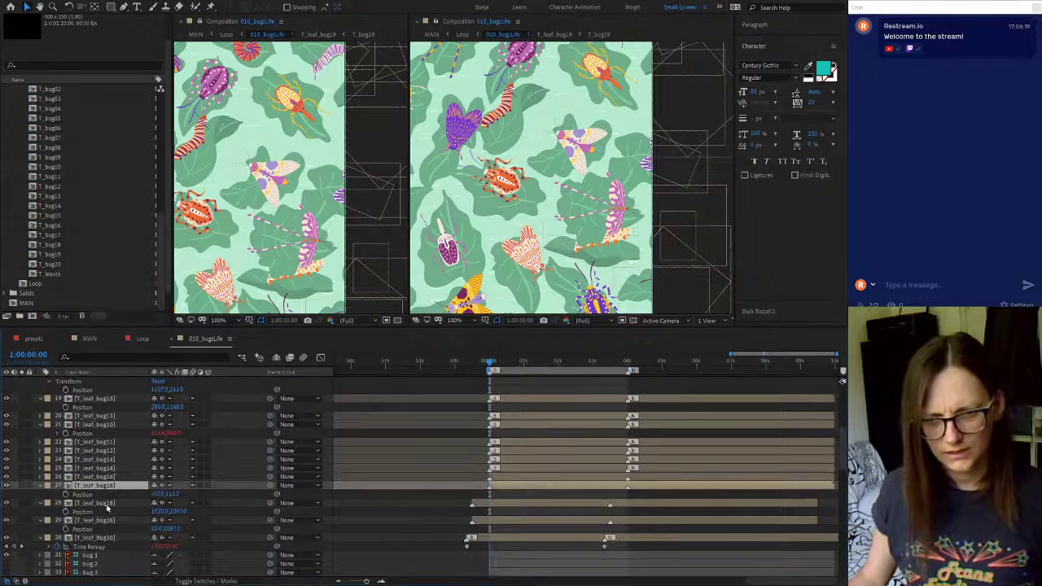
{"action": "left_click", "coordinate": [106, 505]}
{"action": "left_click", "coordinate": [111, 521]}
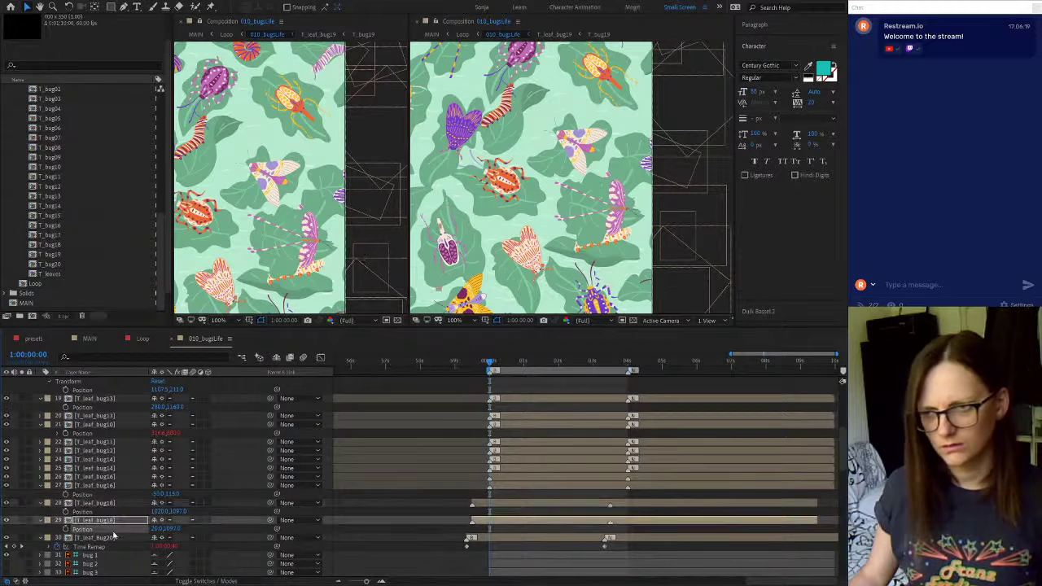
{"action": "left_click", "coordinate": [118, 538]}
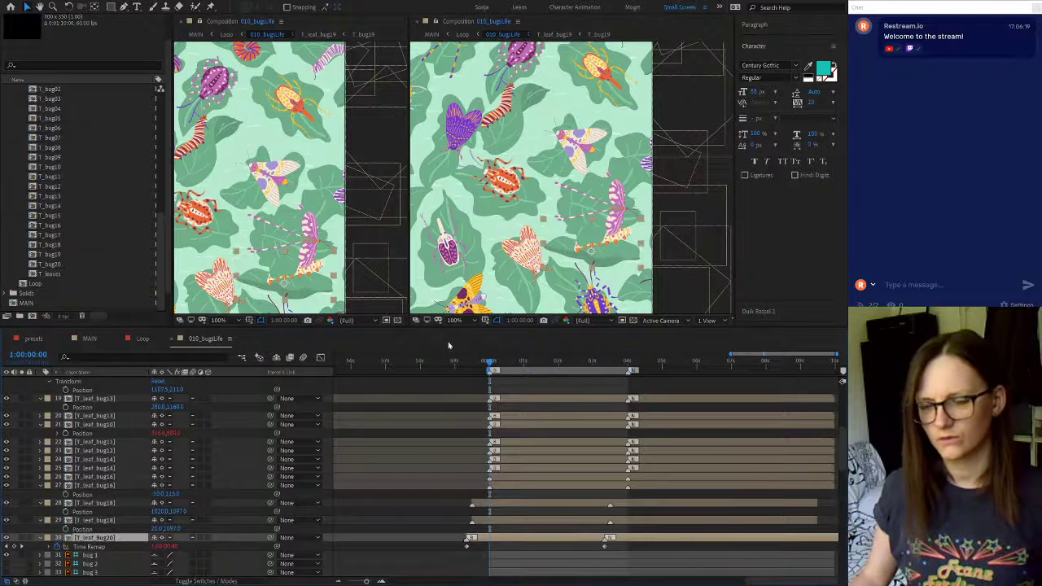
{"action": "left_click_drag", "start_coordinate": [116, 541], "coordinate": [128, 429]}
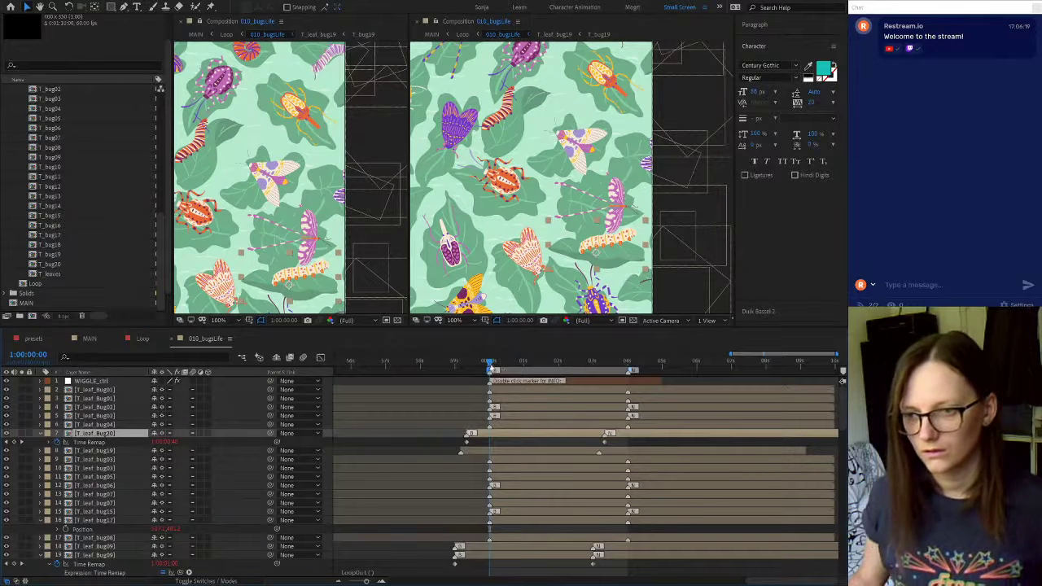
Go to 1:00:00:48 and inspect the original leaf and bug layers at the bottom of the 010_bugsLife stack
{"action": "left_click_drag", "start_coordinate": [490, 364], "coordinate": [516, 364]}
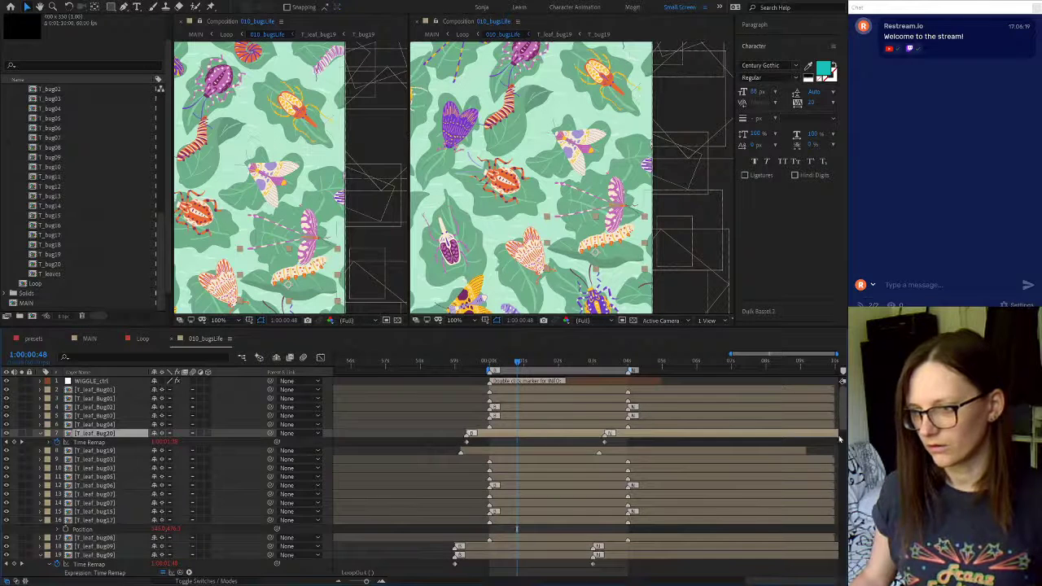
{"action": "left_click_drag", "start_coordinate": [842, 437], "coordinate": [842, 568]}
{"action": "left_click", "coordinate": [6, 443]}
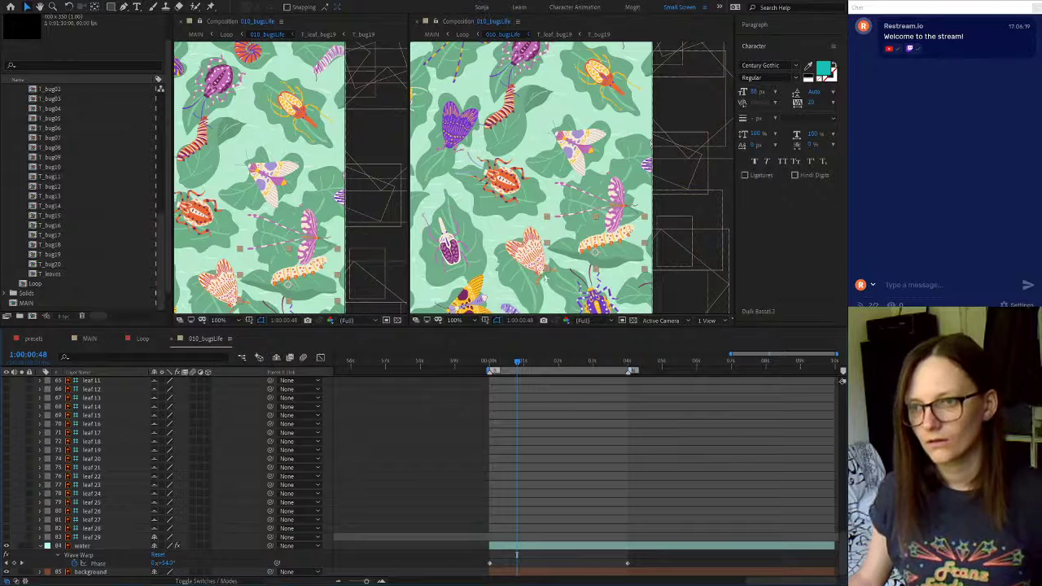
{"action": "scroll", "coordinate": [123, 502], "scroll_direction": "up", "scroll_amount": 6}
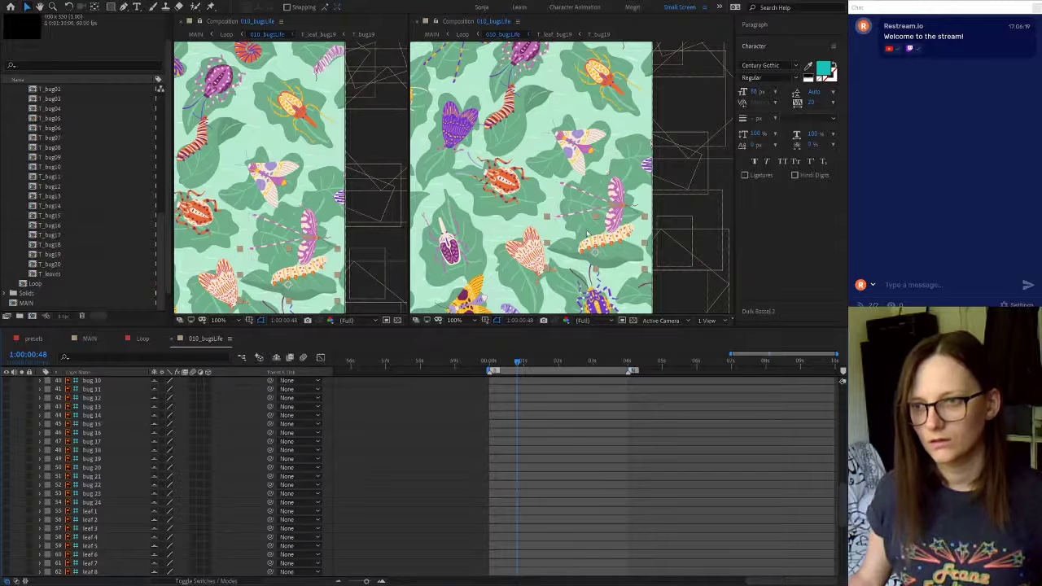
Open the T_leaf_bug19 precomp from 010_bugsLife and delete the extra leaf layer beneath leaf 18
{"action": "left_click", "coordinate": [602, 197]}
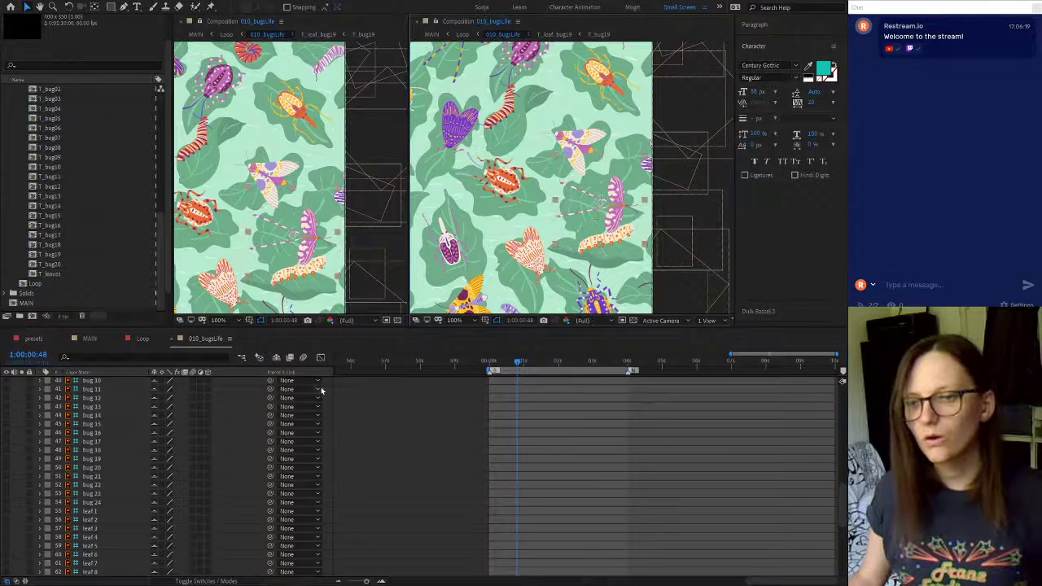
{"action": "scroll", "coordinate": [171, 438], "scroll_direction": "up", "scroll_amount": 3}
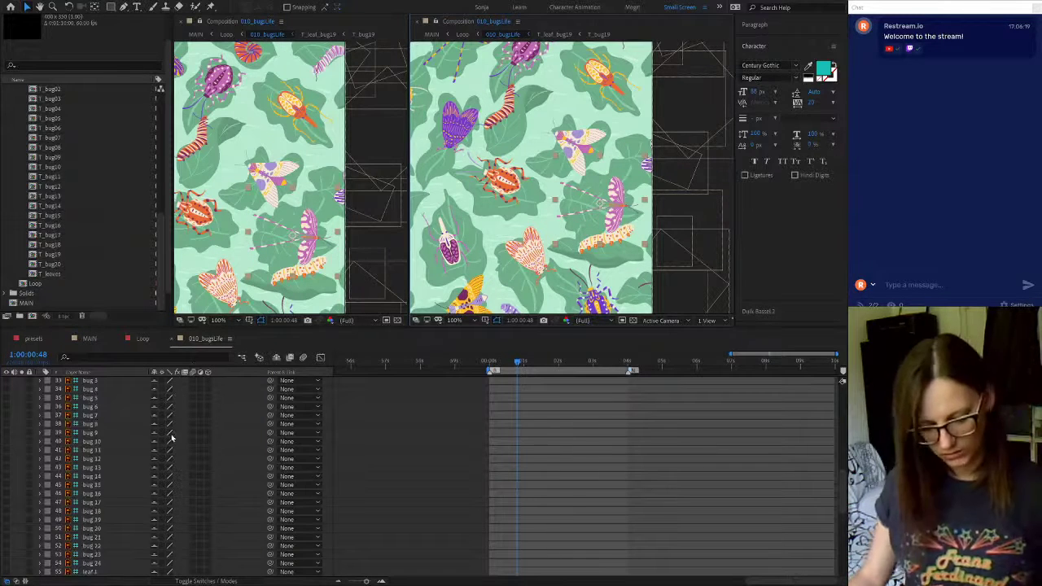
{"action": "key", "text": "u"}
{"action": "double_click", "coordinate": [101, 389]}
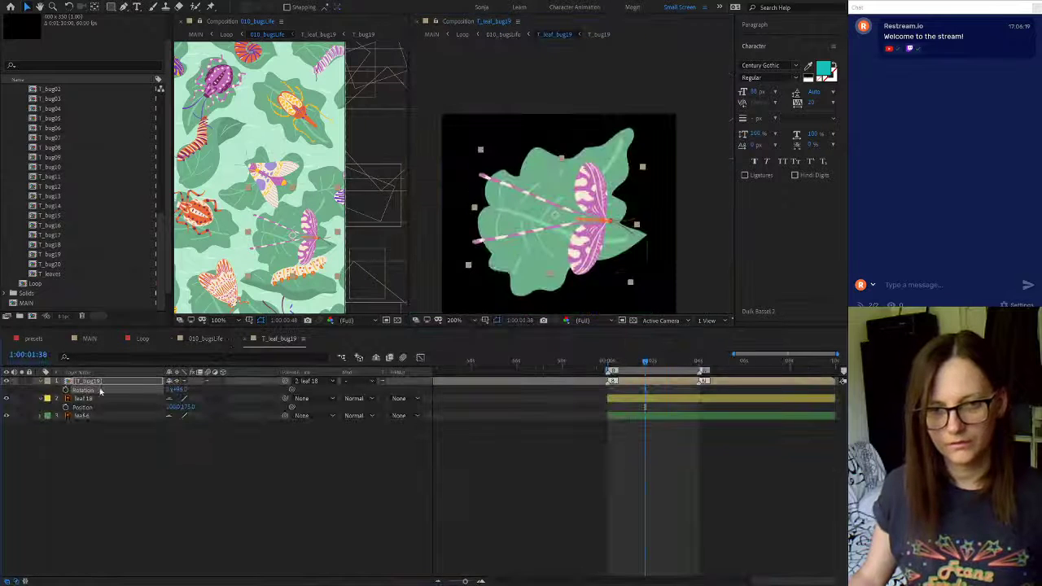
{"action": "left_click", "coordinate": [85, 416]}
{"action": "key", "text": "Delete"}
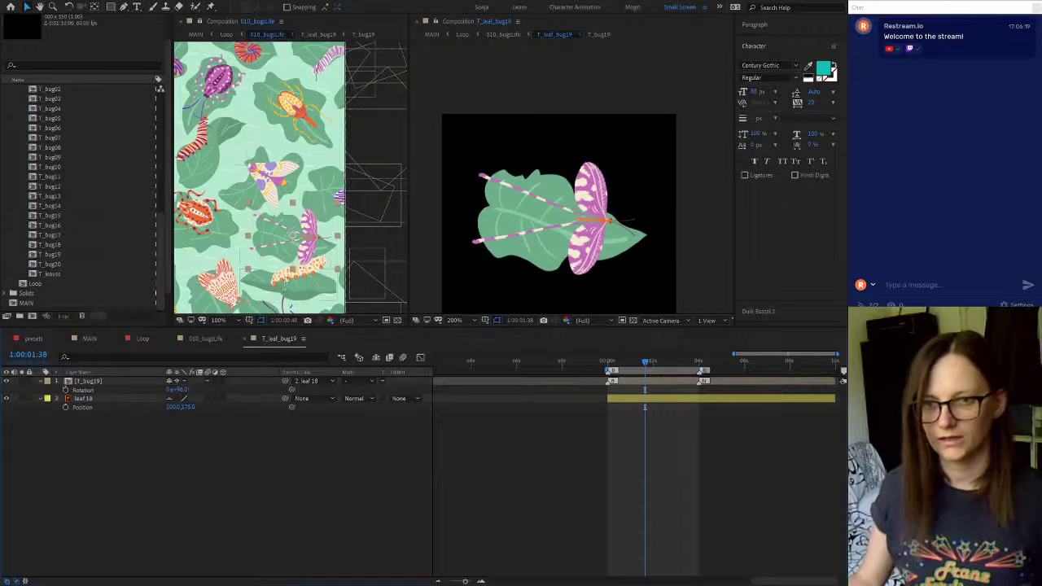
Check the full tiled pattern in the MAIN composition alongside the whole 010_bugsLife composition
{"action": "left_click", "coordinate": [90, 339]}
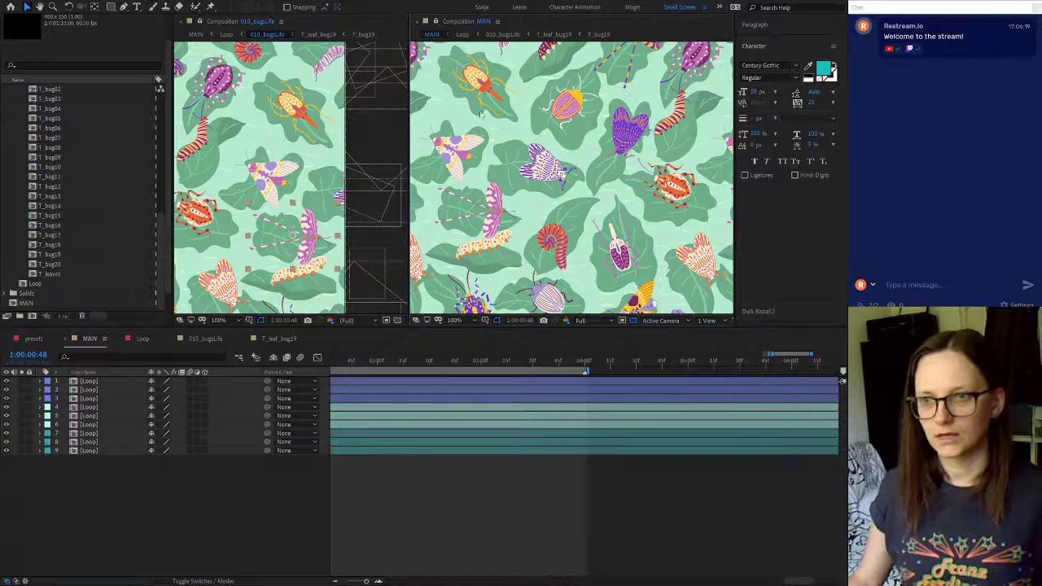
{"action": "key", "text": "shift+/"}
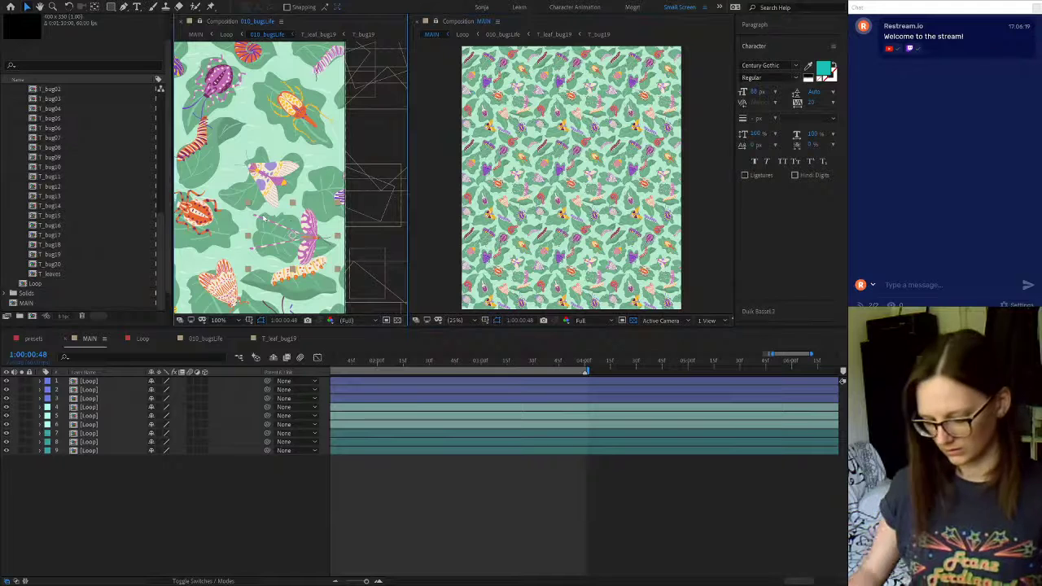
{"action": "key", "text": "shift+/"}
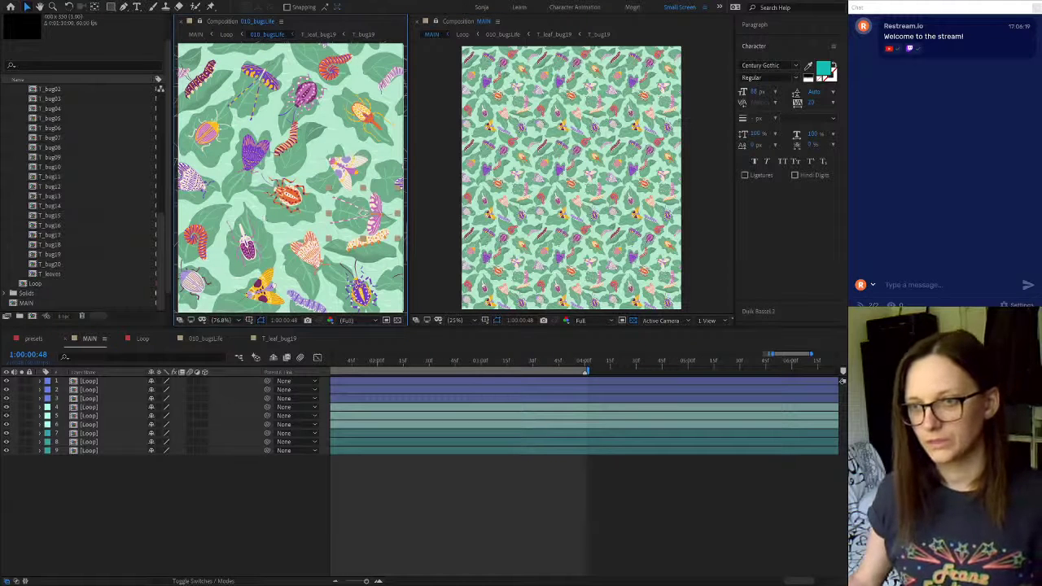
{"action": "left_click", "coordinate": [572, 565]}
{"action": "key", "text": "minus"}
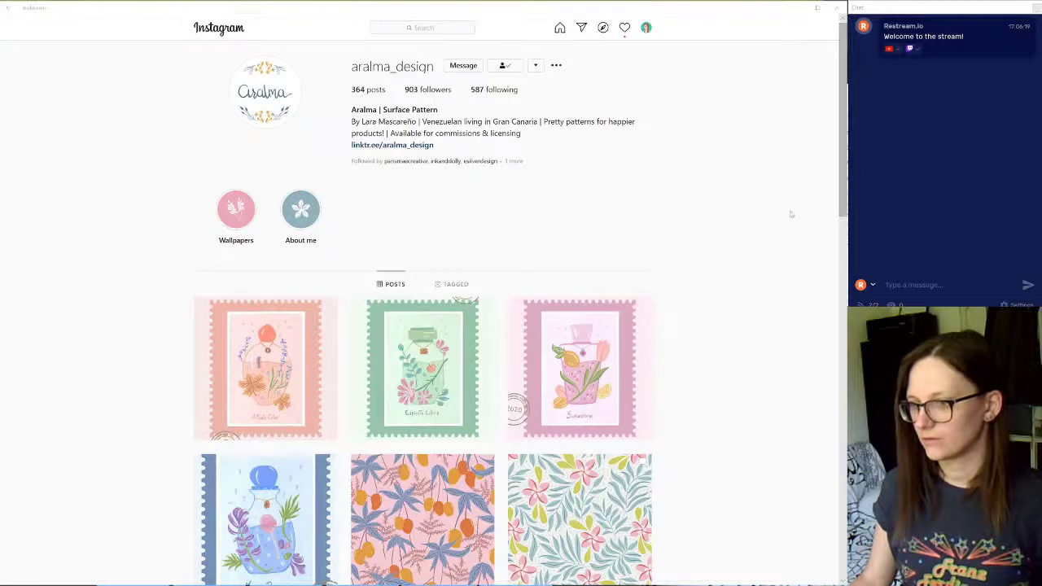
Switch to Instagram and read the bio on the aralma_design profile, highlighting the designer's name and background
{"action": "left_click", "coordinate": [769, 182]}
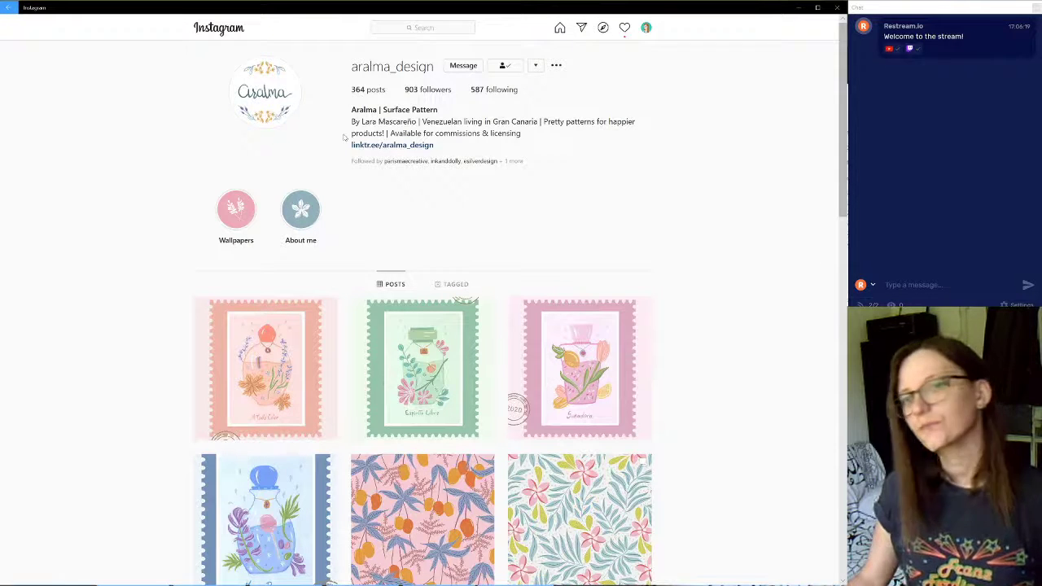
{"action": "left_click_drag", "start_coordinate": [416, 122], "coordinate": [361, 122]}
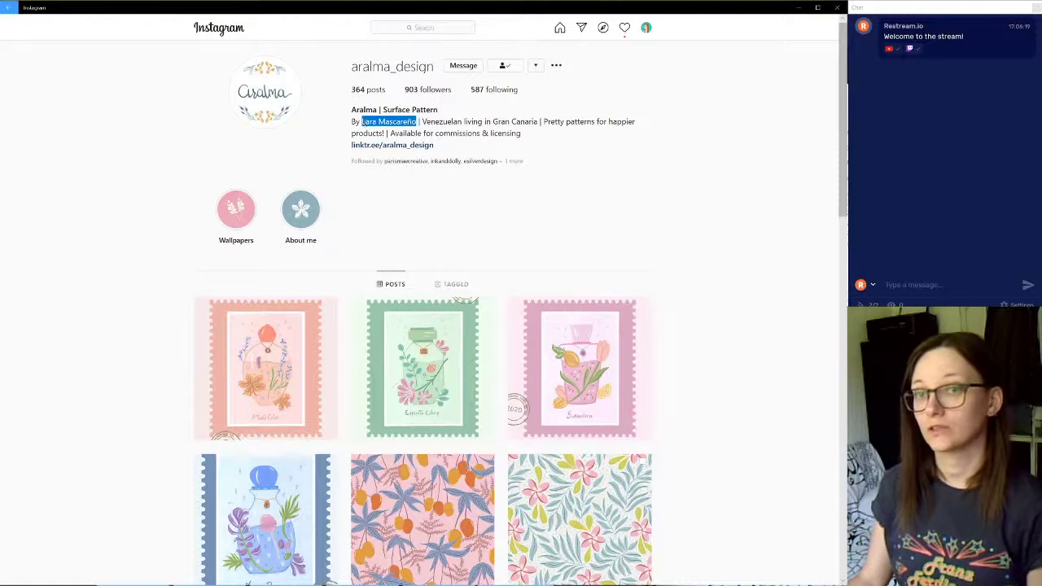
{"action": "left_click", "coordinate": [691, 225]}
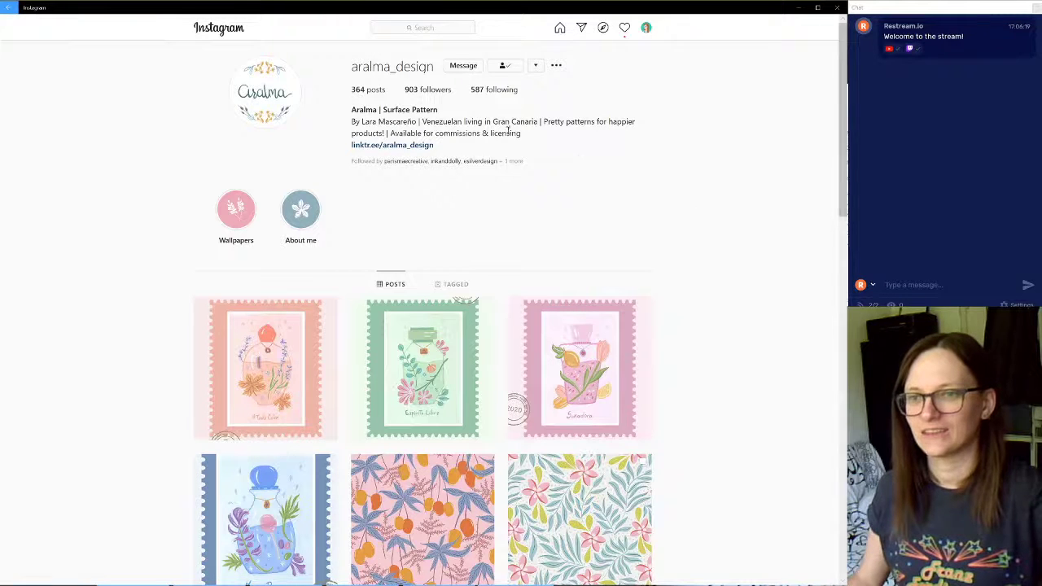
{"action": "left_click_drag", "start_coordinate": [423, 121], "coordinate": [540, 121]}
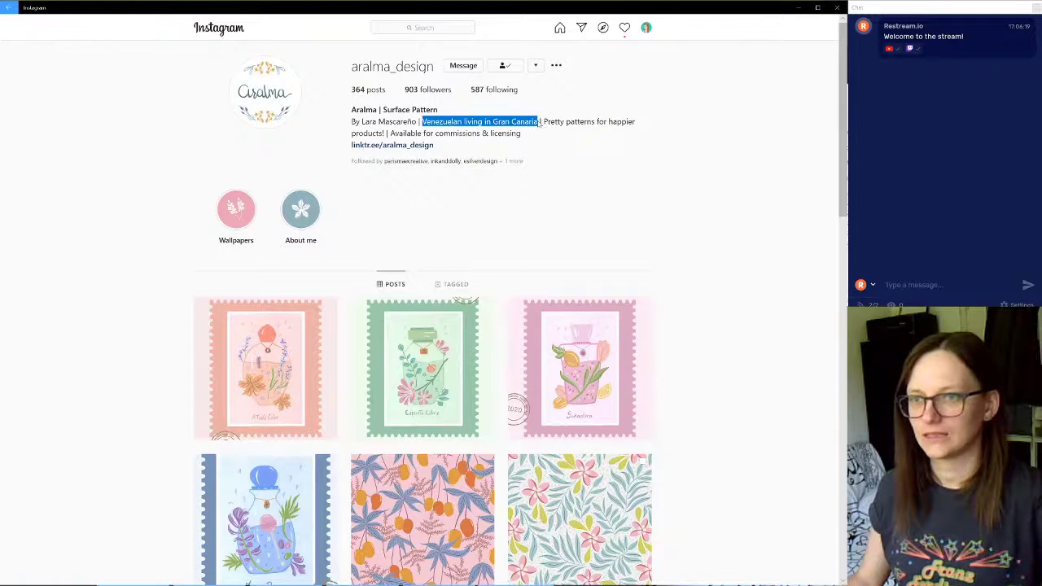
{"action": "left_click", "coordinate": [655, 199]}
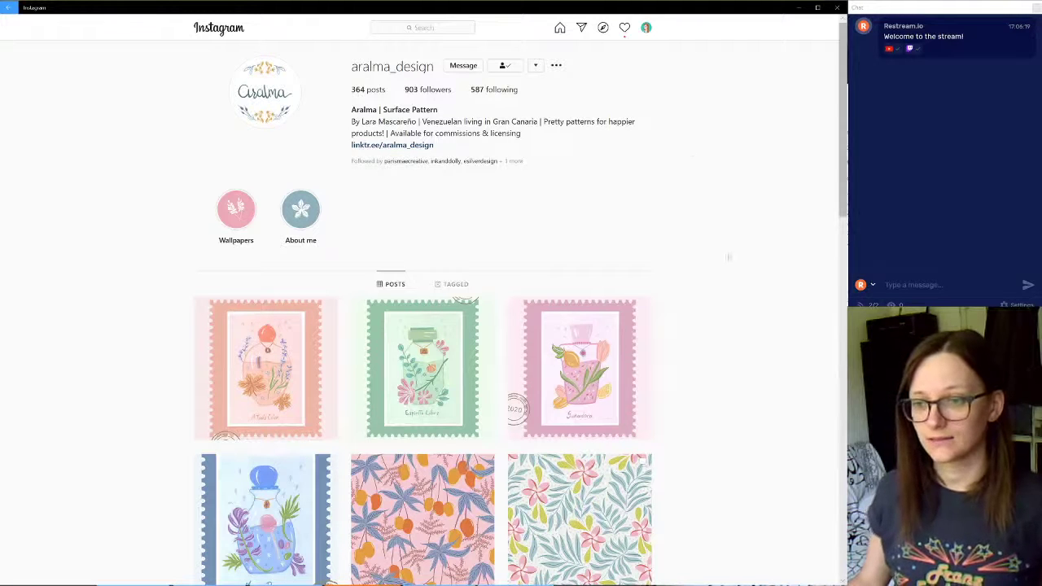
Browse the aralma_design posts and open the pink moth pattern post to read its caption
{"action": "scroll", "coordinate": [737, 263], "scroll_direction": "down", "scroll_amount": 2}
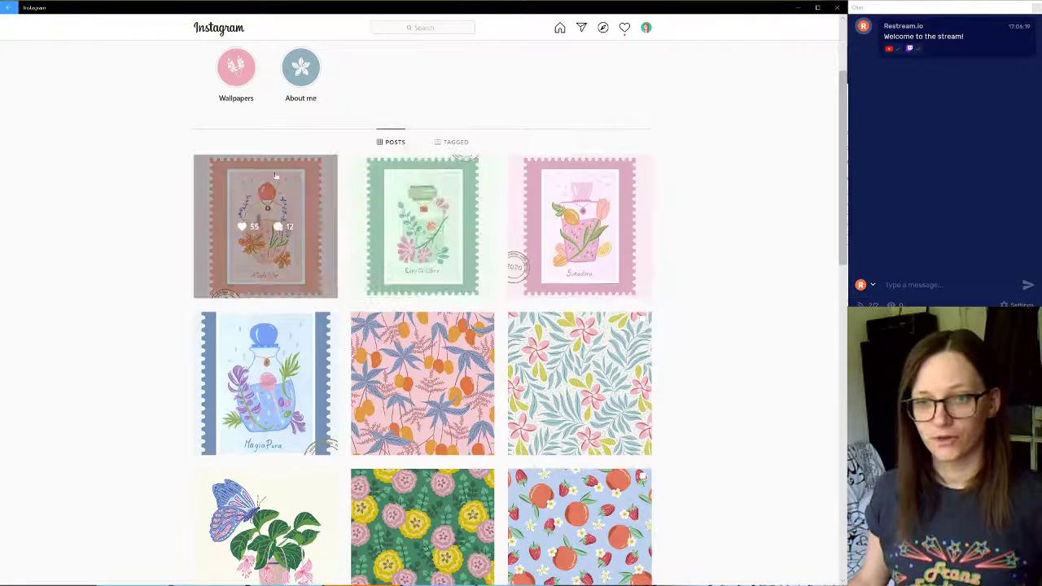
{"action": "scroll", "coordinate": [731, 312], "scroll_direction": "down", "scroll_amount": 2}
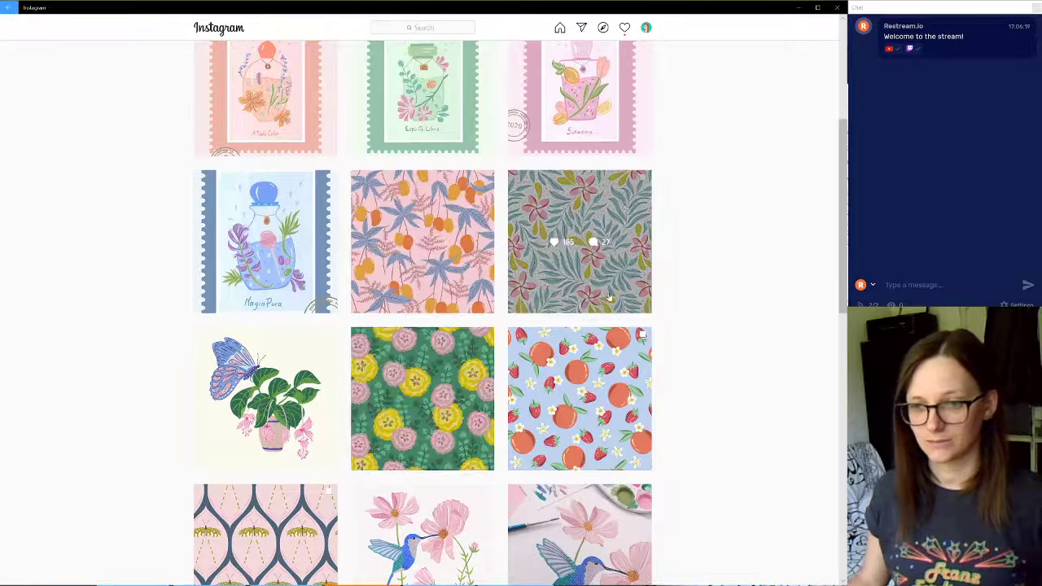
{"action": "scroll", "coordinate": [588, 270], "scroll_direction": "down", "scroll_amount": 3}
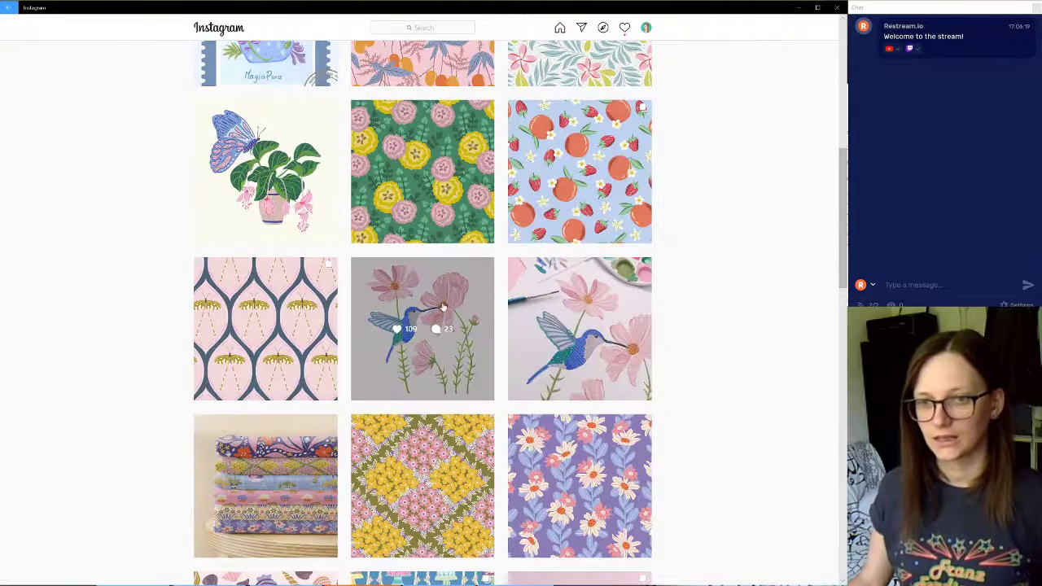
{"action": "scroll", "coordinate": [437, 300], "scroll_direction": "down", "scroll_amount": 2}
{"action": "scroll", "coordinate": [440, 244], "scroll_direction": "down", "scroll_amount": 1}
{"action": "scroll", "coordinate": [426, 354], "scroll_direction": "up", "scroll_amount": 2}
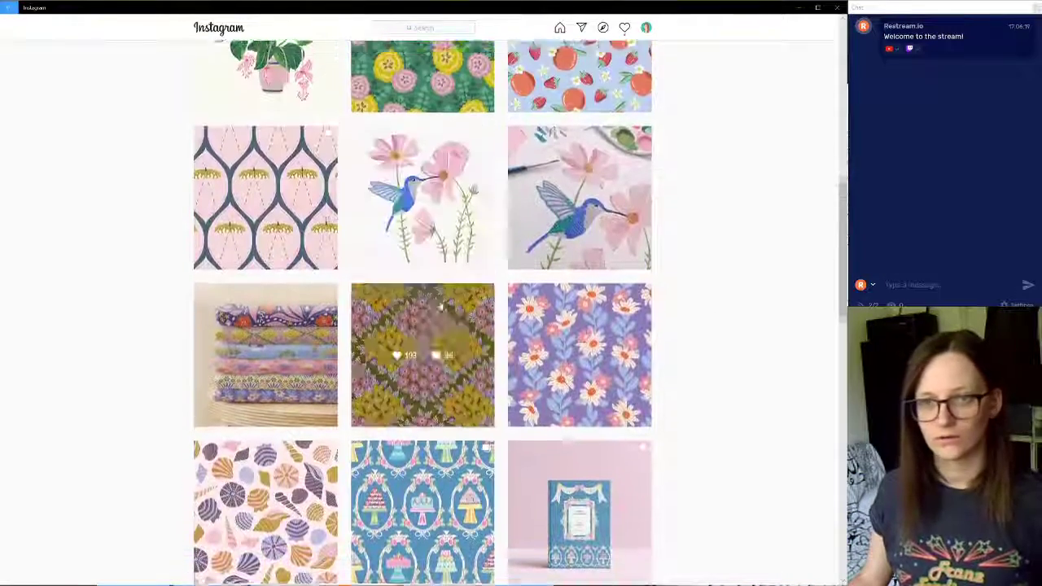
{"action": "left_click", "coordinate": [237, 178]}
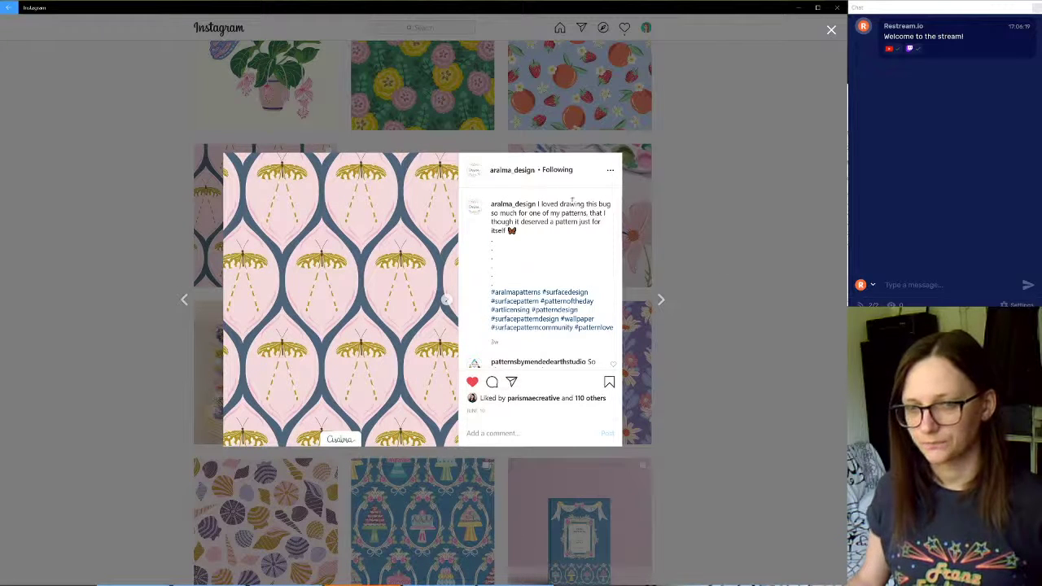
{"action": "left_click", "coordinate": [732, 251]}
Find the green bugs-and-leaves pattern post, view its artwork and caption, and return to the top of the profile
{"action": "scroll", "coordinate": [715, 332], "scroll_direction": "down", "scroll_amount": 8}
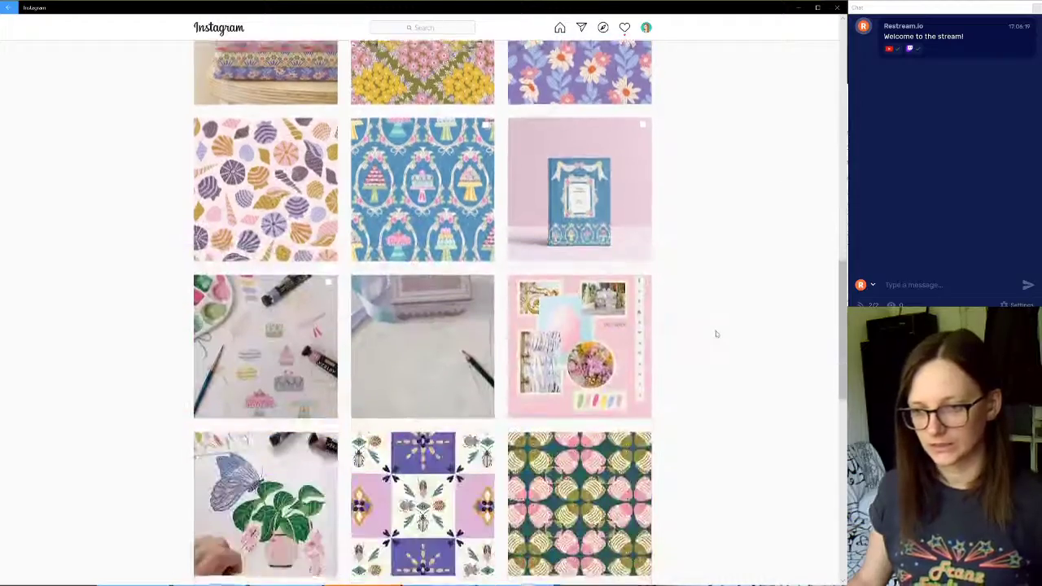
{"action": "scroll", "coordinate": [715, 333], "scroll_direction": "down", "scroll_amount": 8}
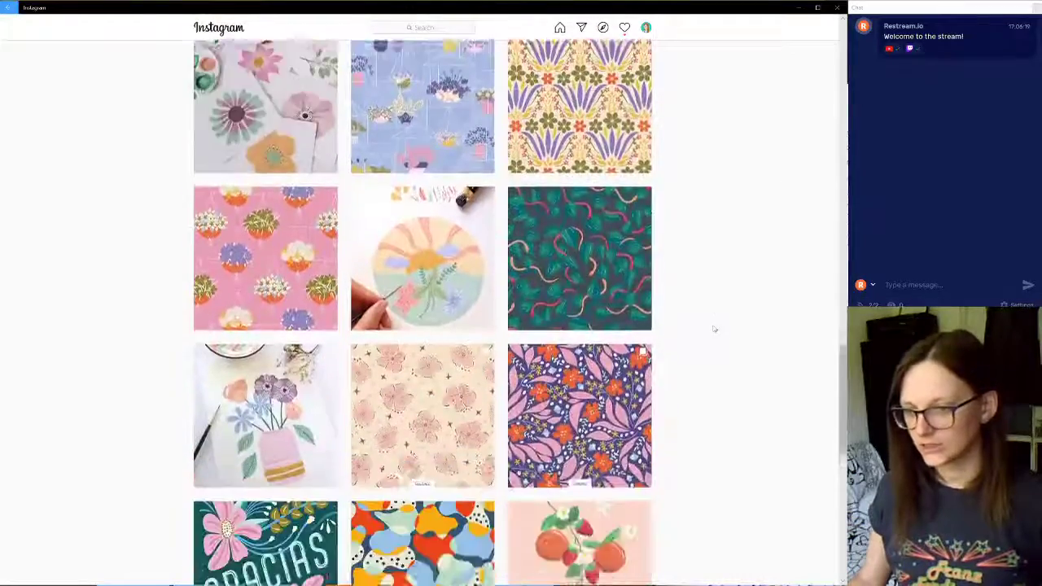
{"action": "scroll", "coordinate": [716, 328], "scroll_direction": "down", "scroll_amount": 4}
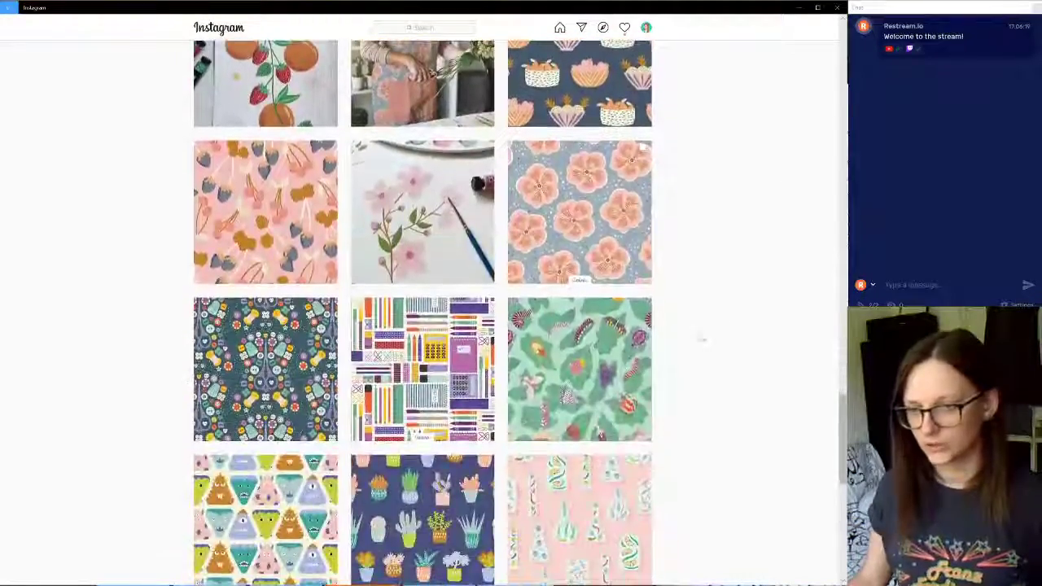
{"action": "left_click", "coordinate": [573, 328]}
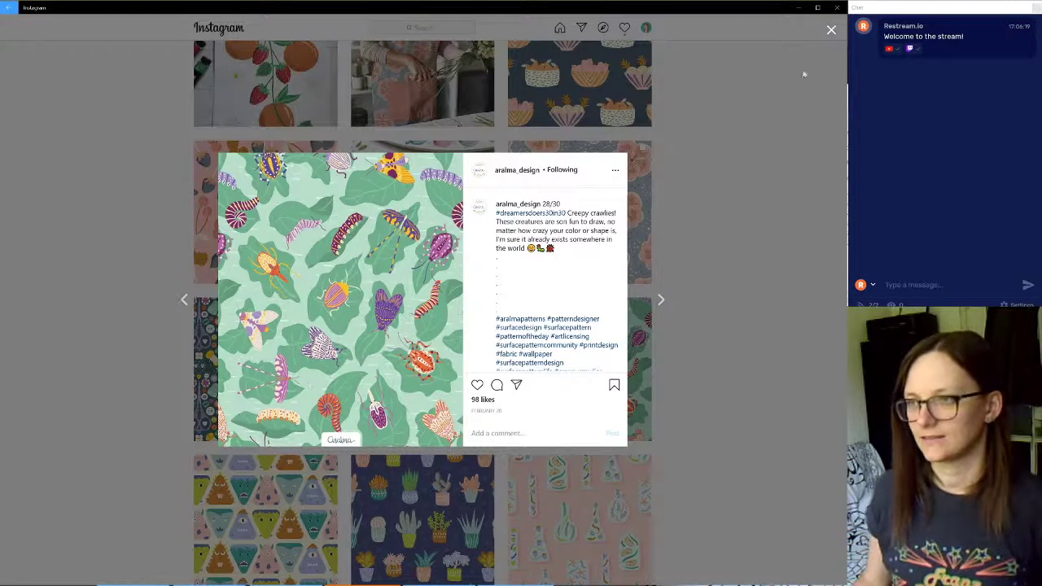
{"action": "left_click", "coordinate": [831, 30]}
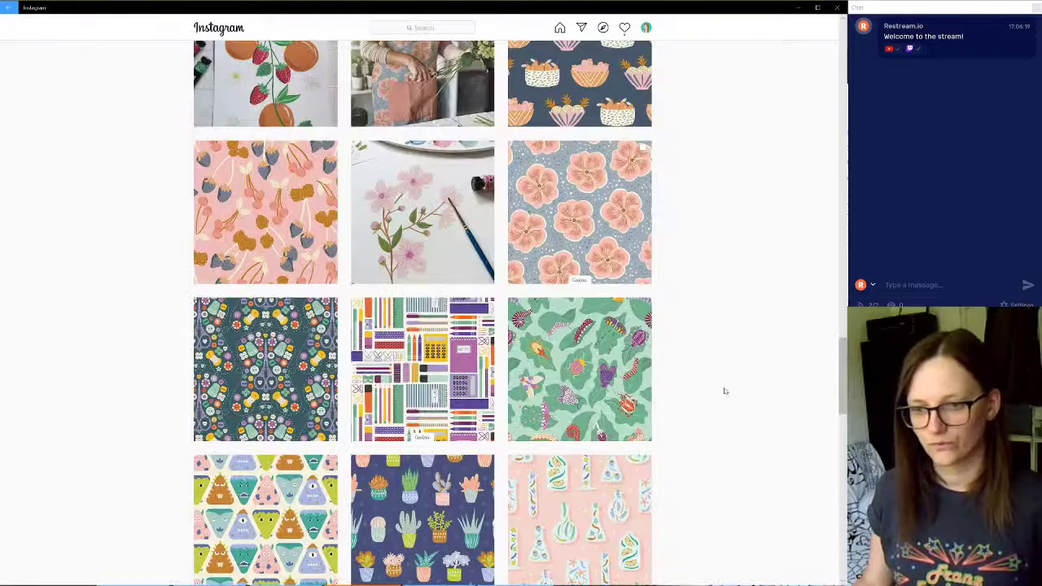
{"action": "scroll", "coordinate": [724, 391], "scroll_direction": "up", "scroll_amount": 5}
{"action": "scroll", "coordinate": [724, 391], "scroll_direction": "up", "scroll_amount": 15}
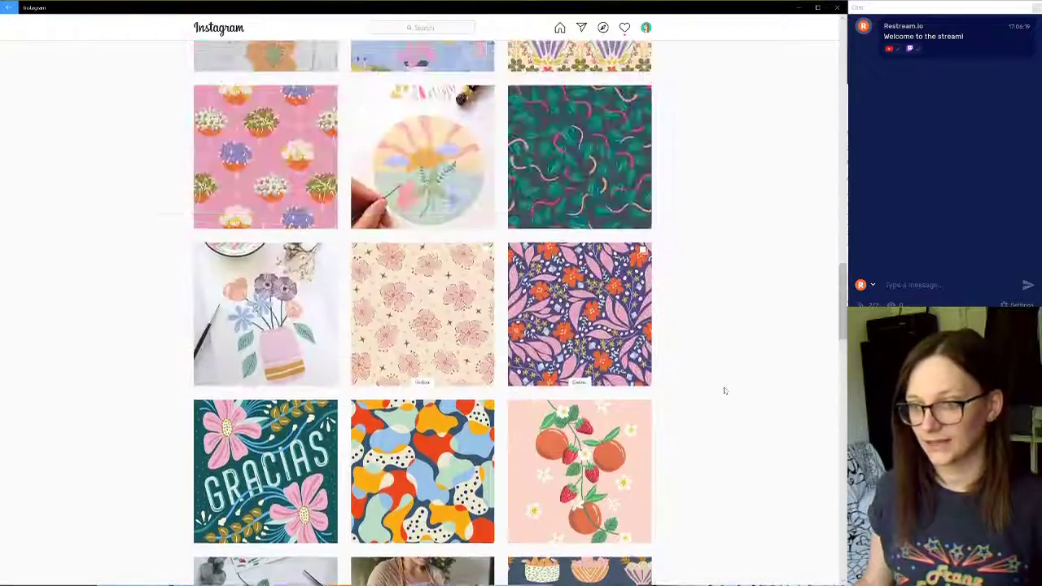
{"action": "scroll", "coordinate": [724, 391], "scroll_direction": "up", "scroll_amount": 5}
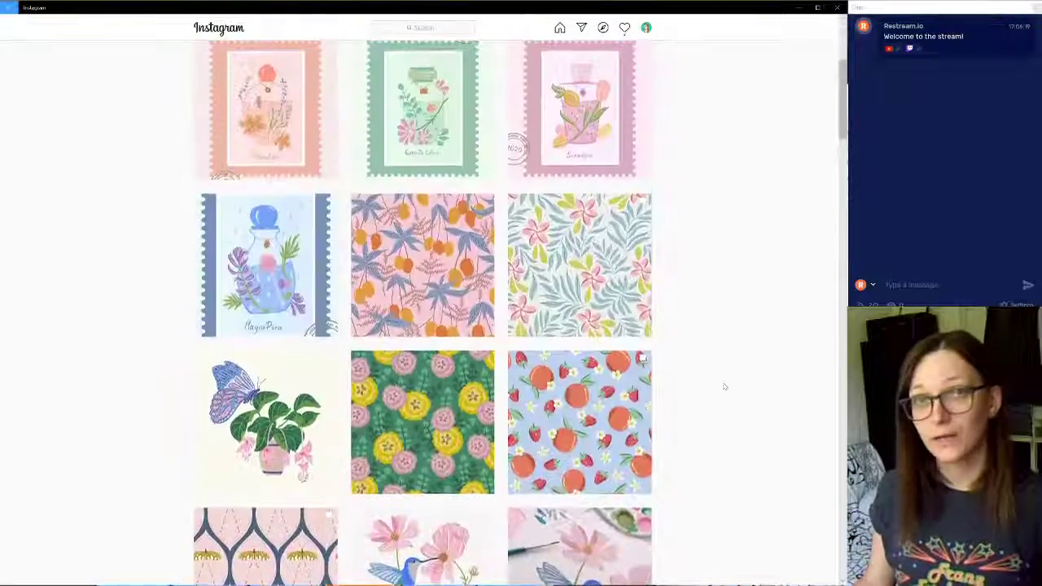
{"action": "scroll", "coordinate": [724, 358], "scroll_direction": "up", "scroll_amount": 4}
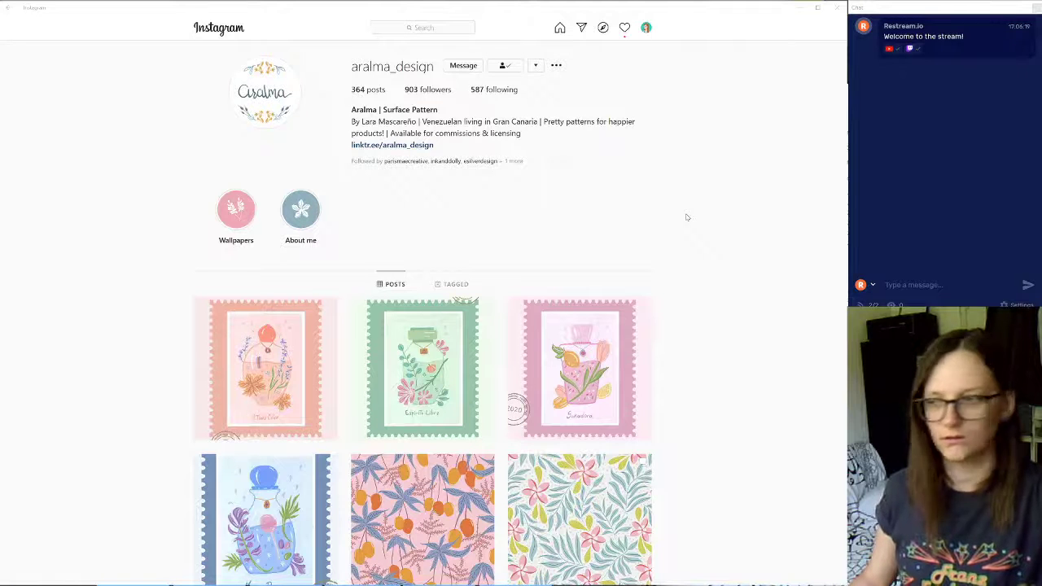
Switch to After Effects and review the tiled MAIN composition enlarged and beside the 010_bugsLife view
{"action": "left_click", "coordinate": [848, 296]}
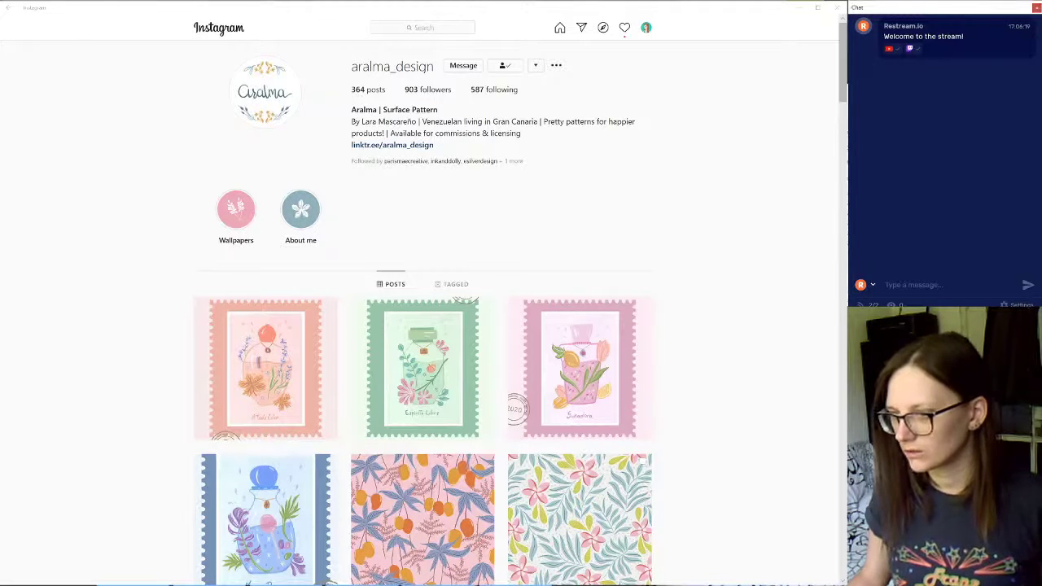
{"action": "key", "text": "alt+Tab"}
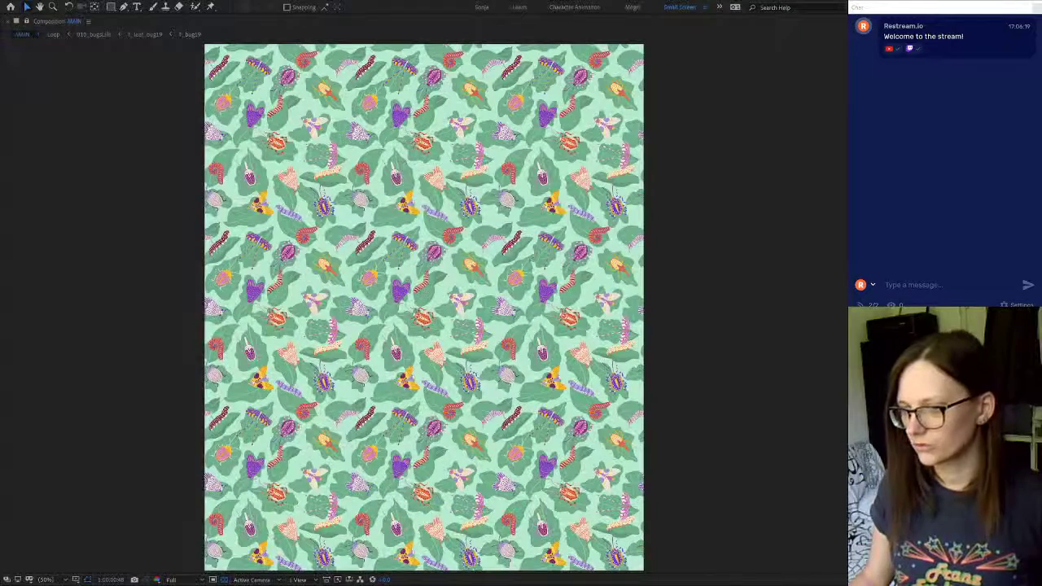
{"action": "key", "text": "grave"}
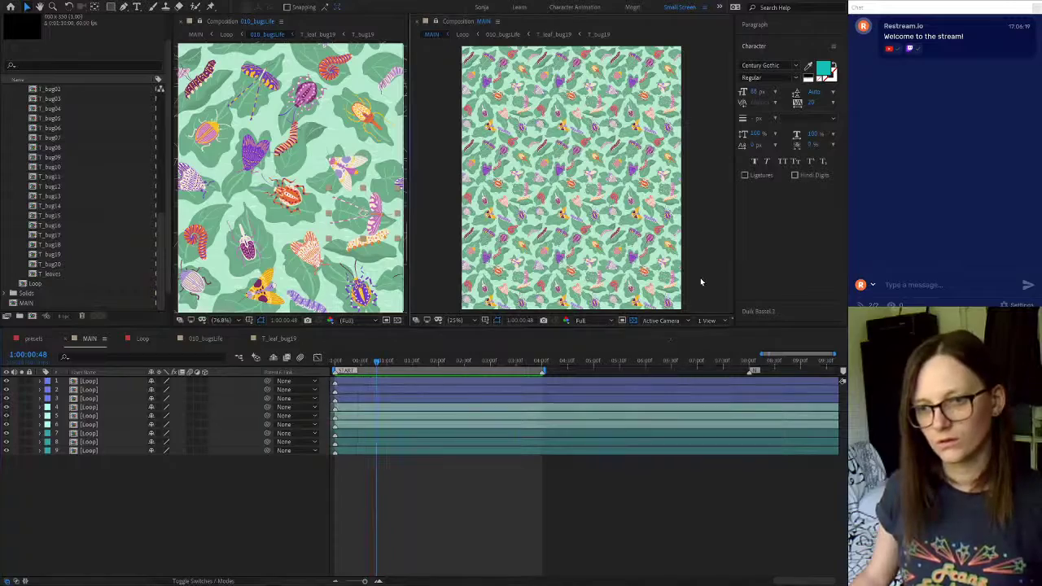
{"action": "key", "text": "grave"}
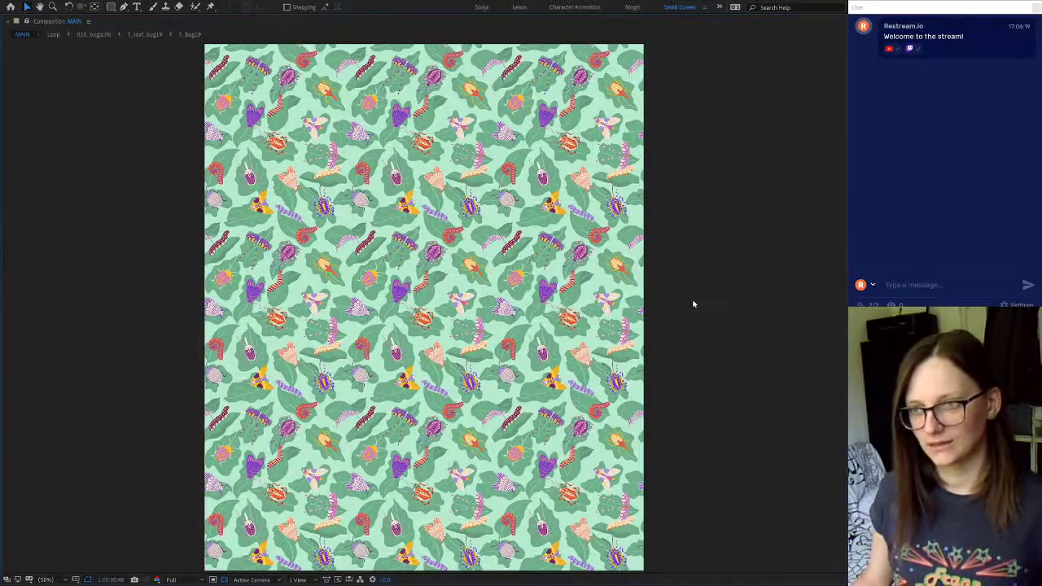
{"action": "key", "text": "grave"}
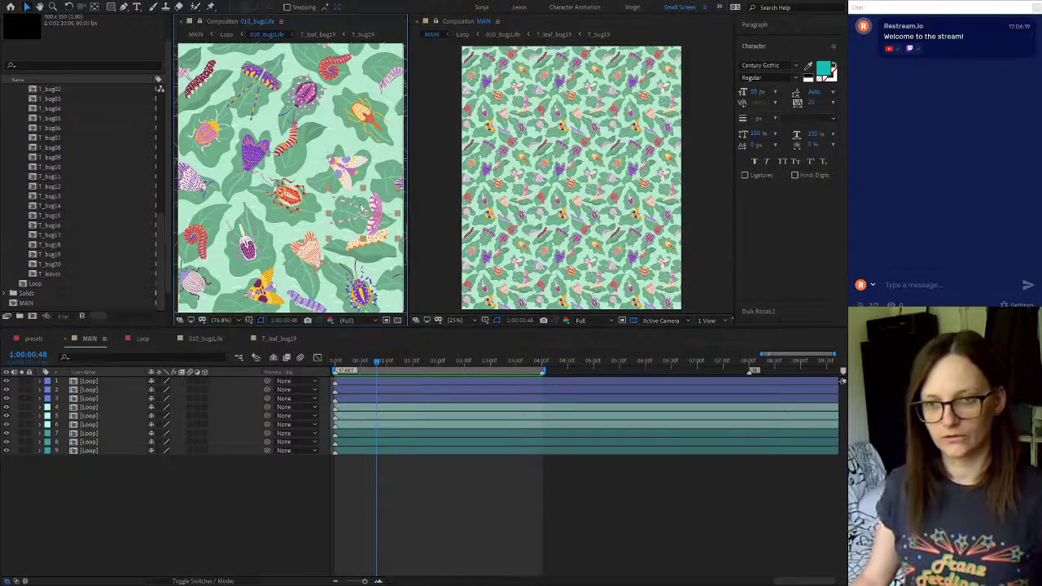
Go from the MAIN timeline through the Loop composition to the 010_bugsLife layer stack
{"action": "left_click", "coordinate": [143, 338]}
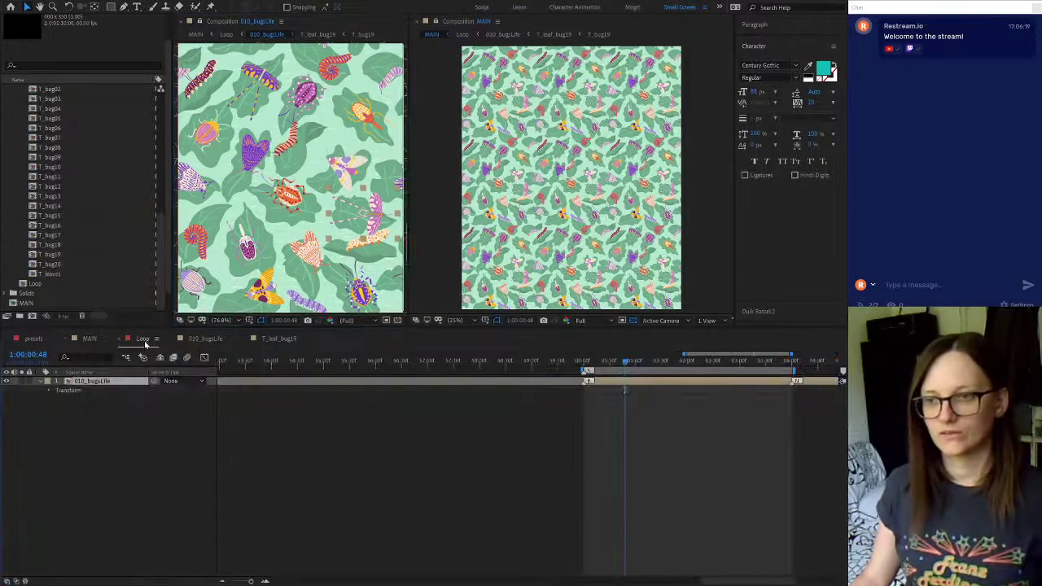
{"action": "key", "text": "alt+shift+period"}
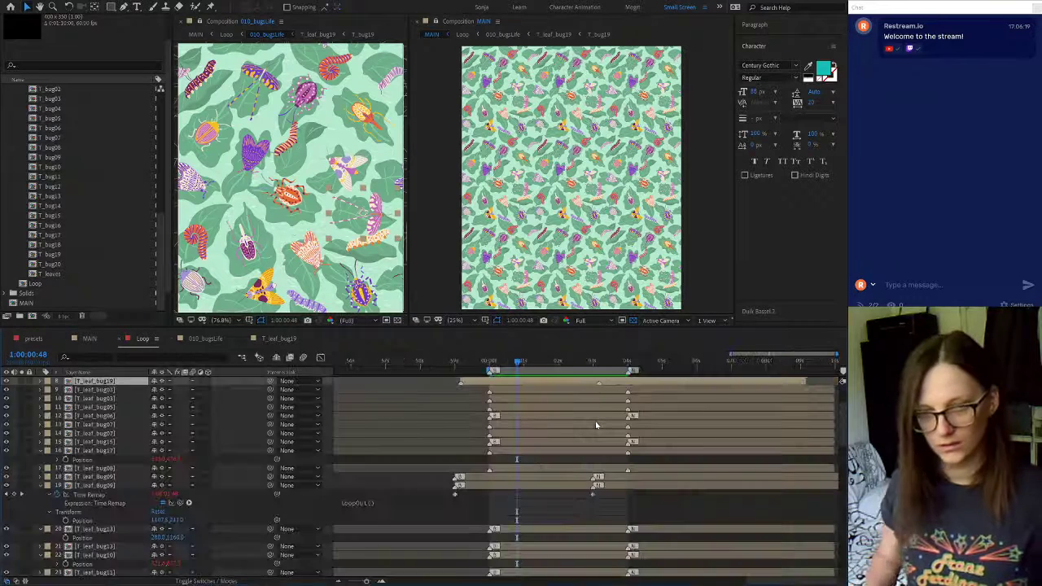